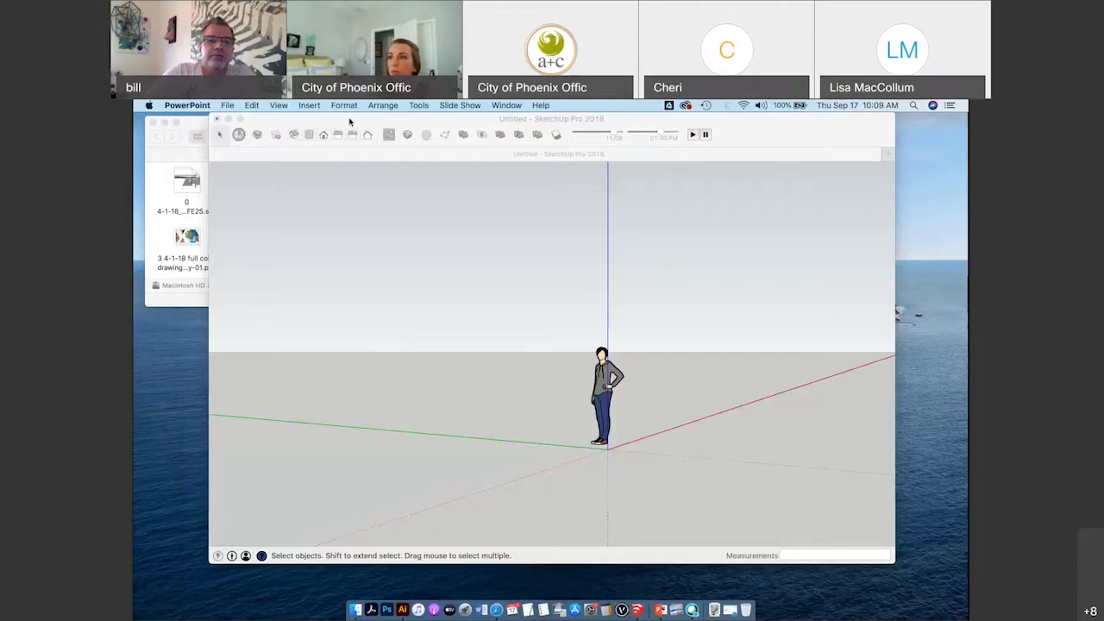
Close the untitled model and the Extension Manager, and quit SketchUp.
{"action": "left_click_drag", "start_coordinate": [350, 119], "coordinate": [391, 147]}
{"action": "left_click", "coordinate": [259, 145]}
{"action": "left_click", "coordinate": [564, 251]}
{"action": "left_click", "coordinate": [554, 247]}
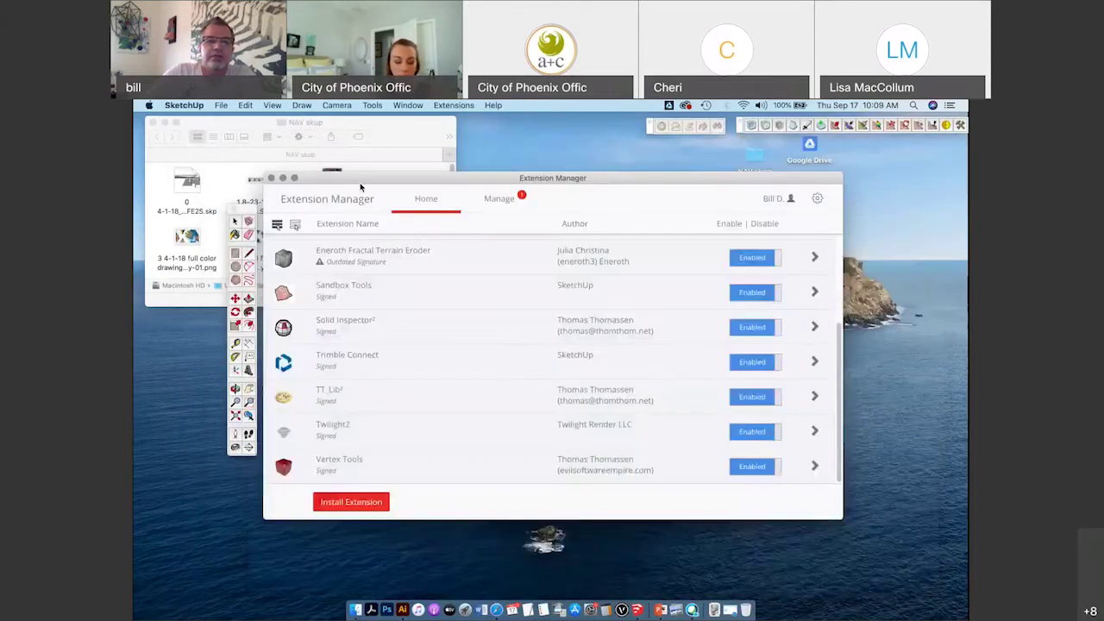
{"action": "left_click", "coordinate": [277, 178]}
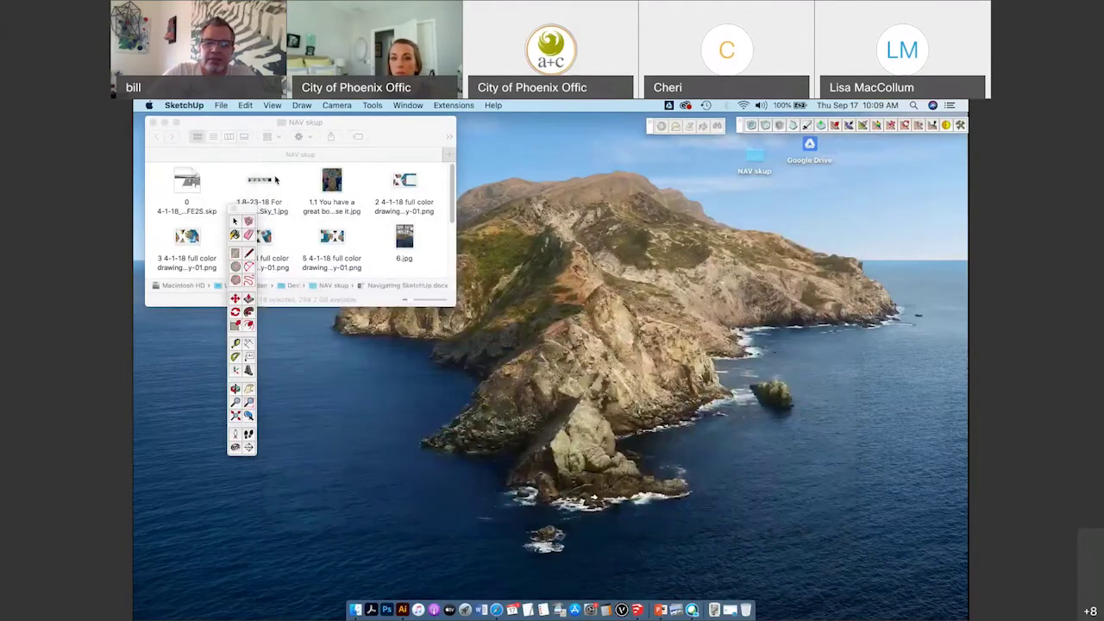
{"action": "key", "text": "super+q"}
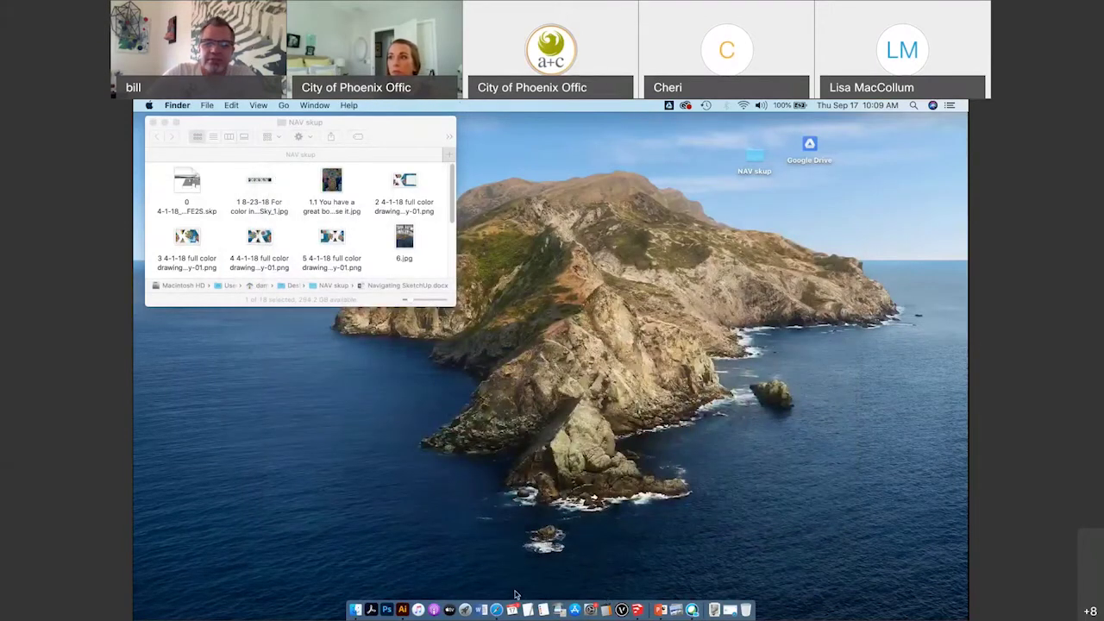
Relaunch SketchUp, create a new model and move the floating tool palette clear of the drawing area.
{"action": "left_click", "coordinate": [637, 611]}
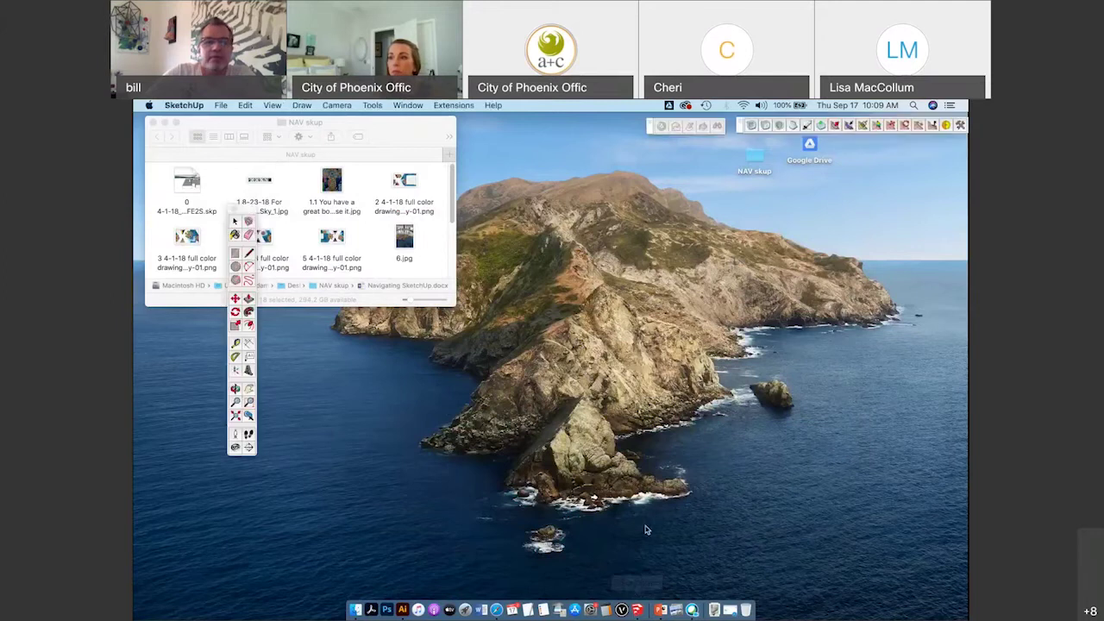
{"action": "left_click", "coordinate": [220, 105]}
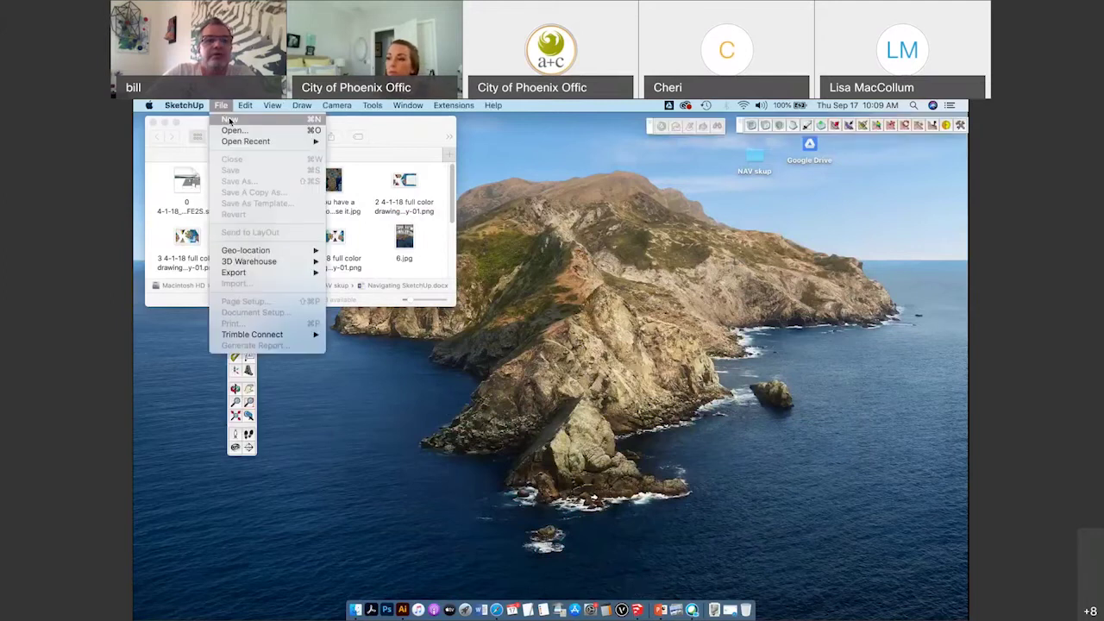
{"action": "left_click", "coordinate": [597, 219]}
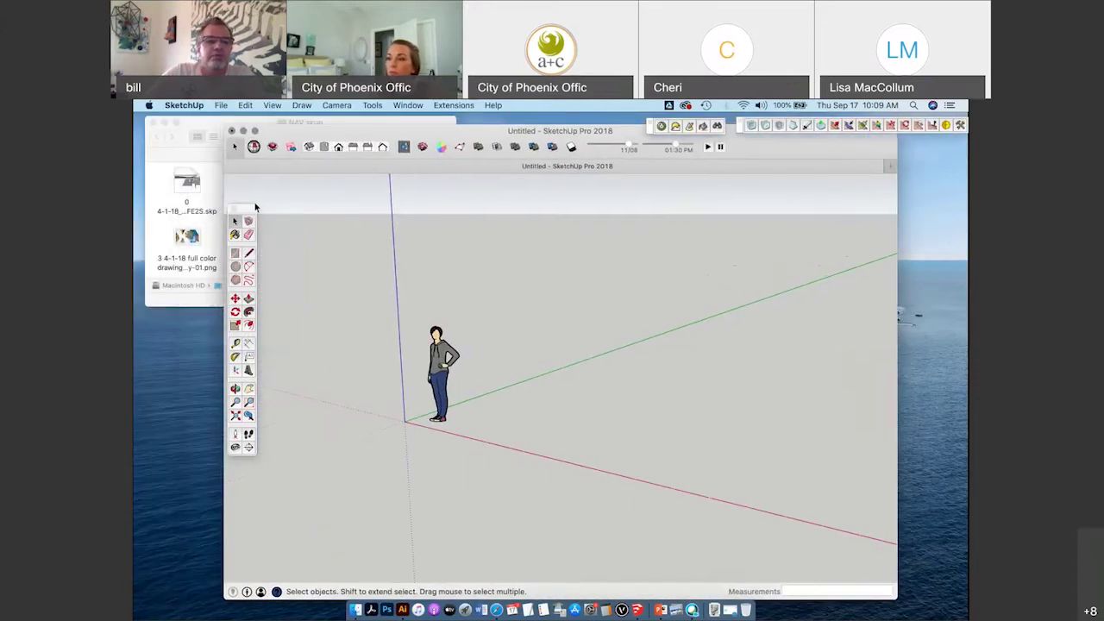
{"action": "left_click_drag", "start_coordinate": [255, 207], "coordinate": [204, 311]}
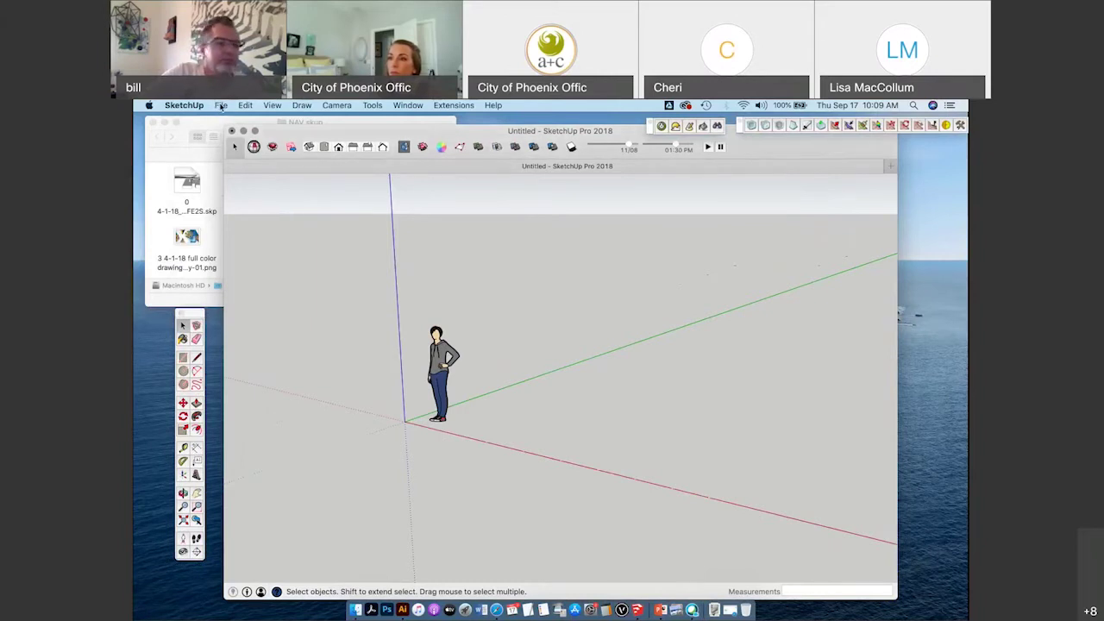
Set the drawing template in the preferences to Architectural Design - Feet and Inches.
{"action": "left_click", "coordinate": [184, 105]}
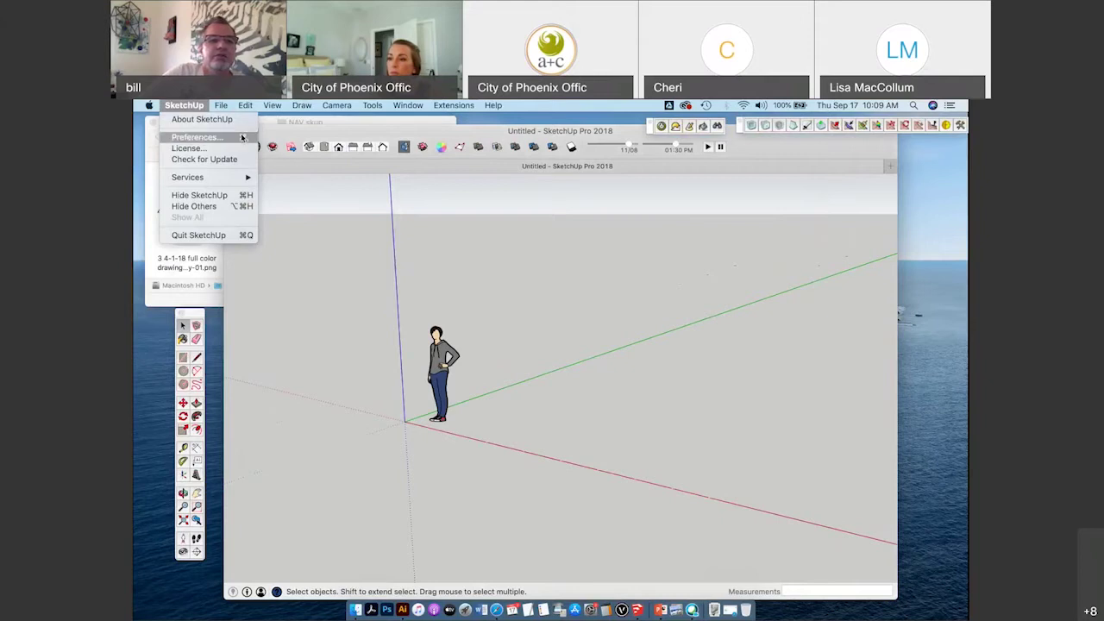
{"action": "left_click", "coordinate": [202, 138]}
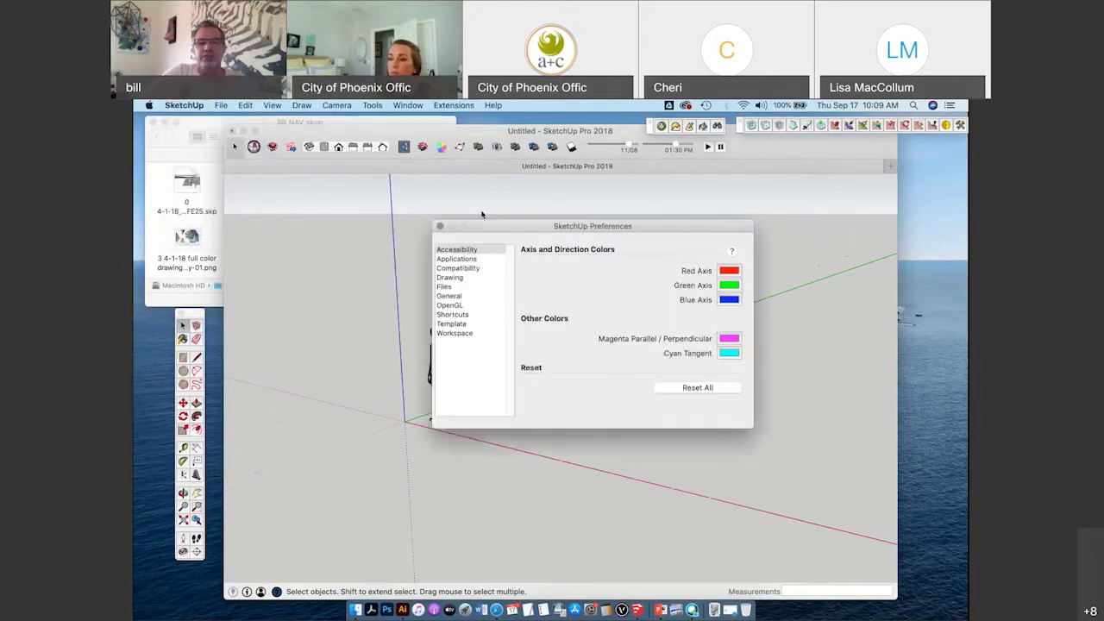
{"action": "left_click_drag", "start_coordinate": [525, 225], "coordinate": [587, 209]}
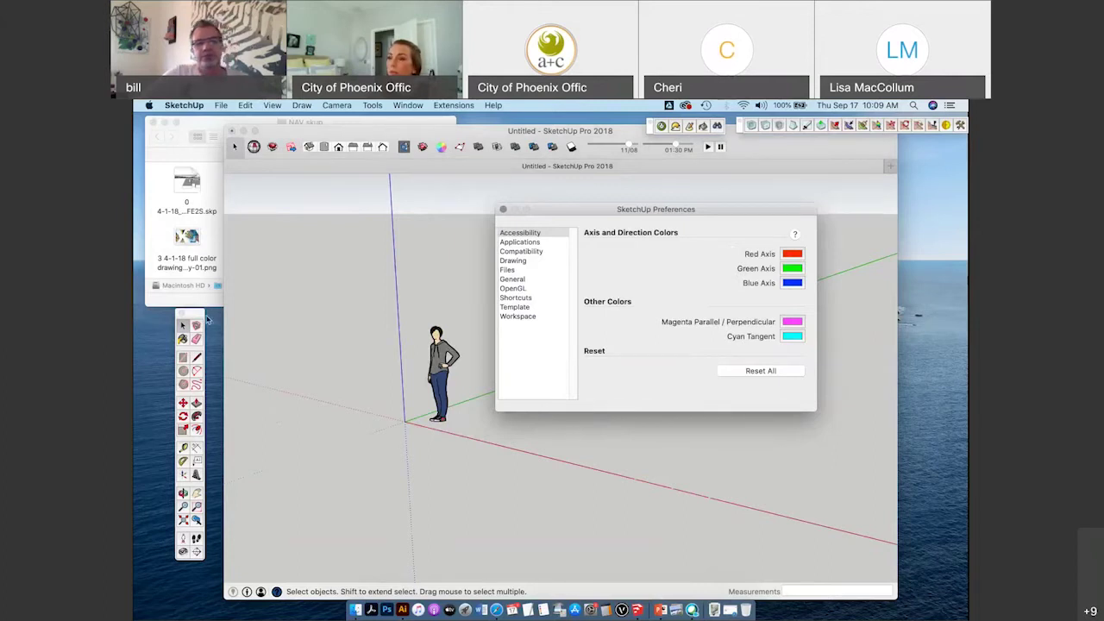
{"action": "left_click_drag", "start_coordinate": [200, 313], "coordinate": [286, 297]}
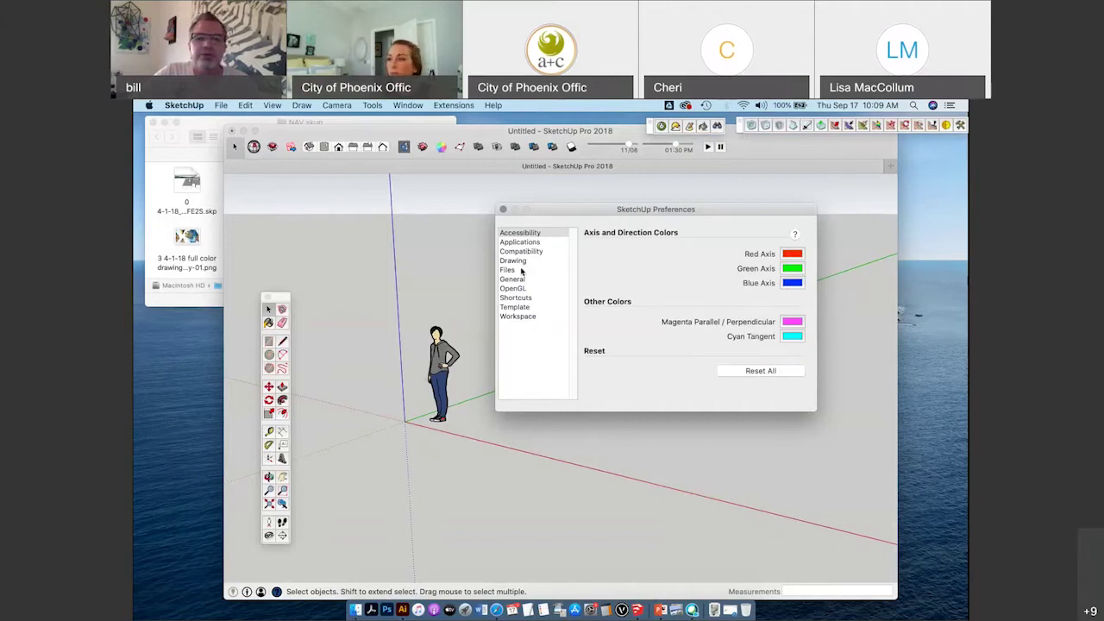
{"action": "left_click", "coordinate": [525, 309]}
{"action": "mouse_move", "coordinate": [583, 210]}
{"action": "left_mouse_down"}
{"action": "mouse_move", "coordinate": [494, 209]}
{"action": "mouse_move", "coordinate": [509, 201]}
{"action": "left_mouse_up"}
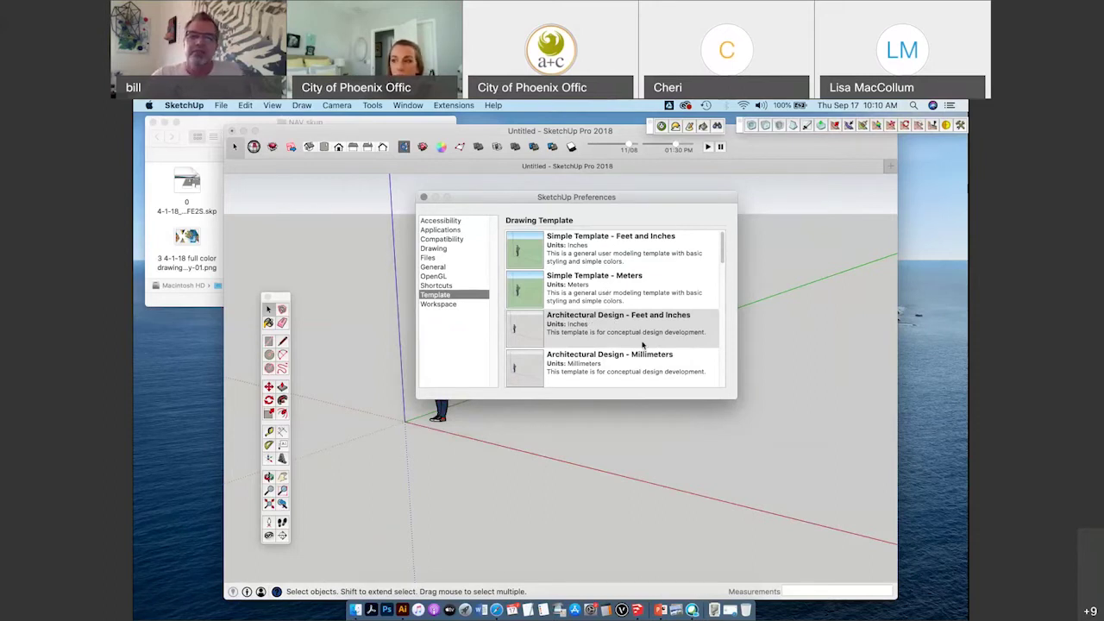
{"action": "left_click_drag", "start_coordinate": [630, 202], "coordinate": [670, 205]}
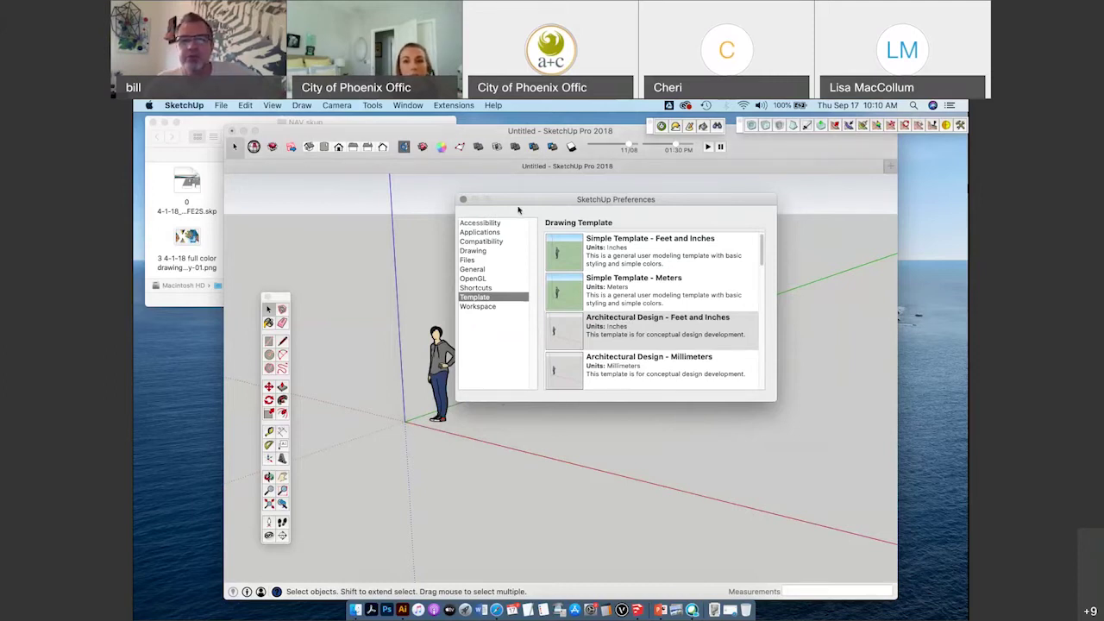
{"action": "left_click_drag", "start_coordinate": [521, 200], "coordinate": [644, 199]}
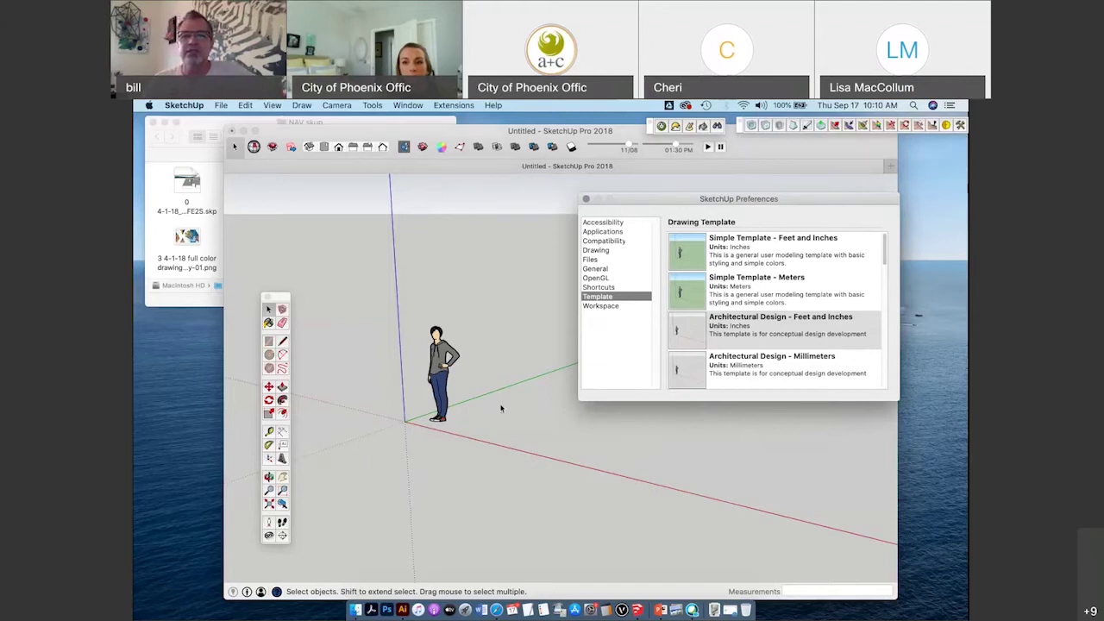
{"action": "mouse_move", "coordinate": [676, 202]}
{"action": "left_mouse_down"}
{"action": "mouse_move", "coordinate": [686, 201]}
{"action": "mouse_move", "coordinate": [584, 183]}
{"action": "left_mouse_up"}
{"action": "left_click", "coordinate": [648, 316]}
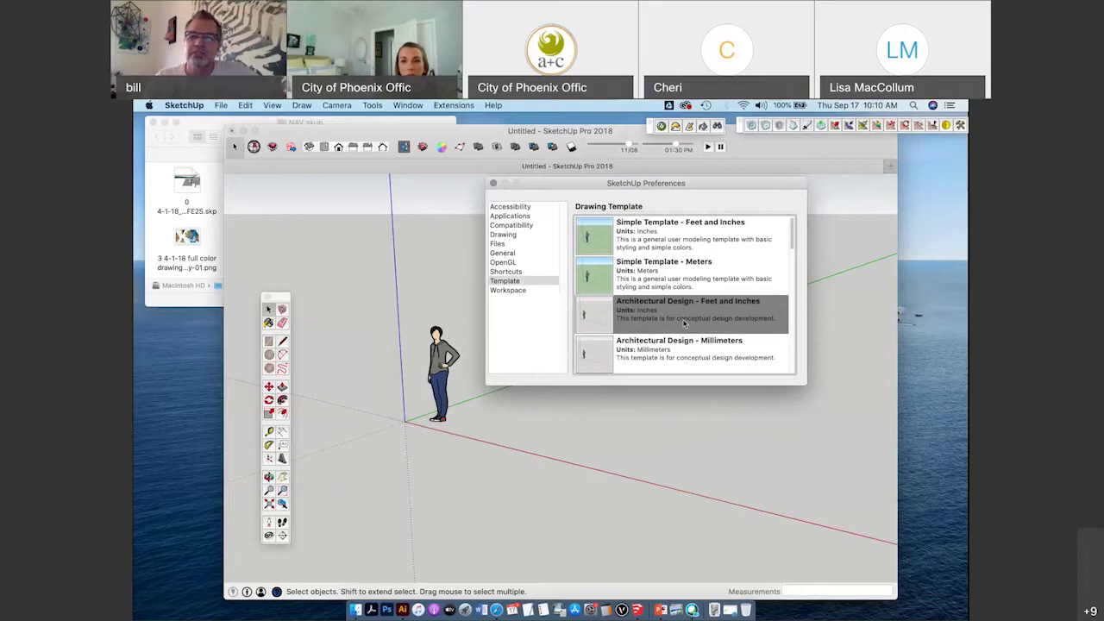
{"action": "left_click_drag", "start_coordinate": [492, 184], "coordinate": [499, 183]}
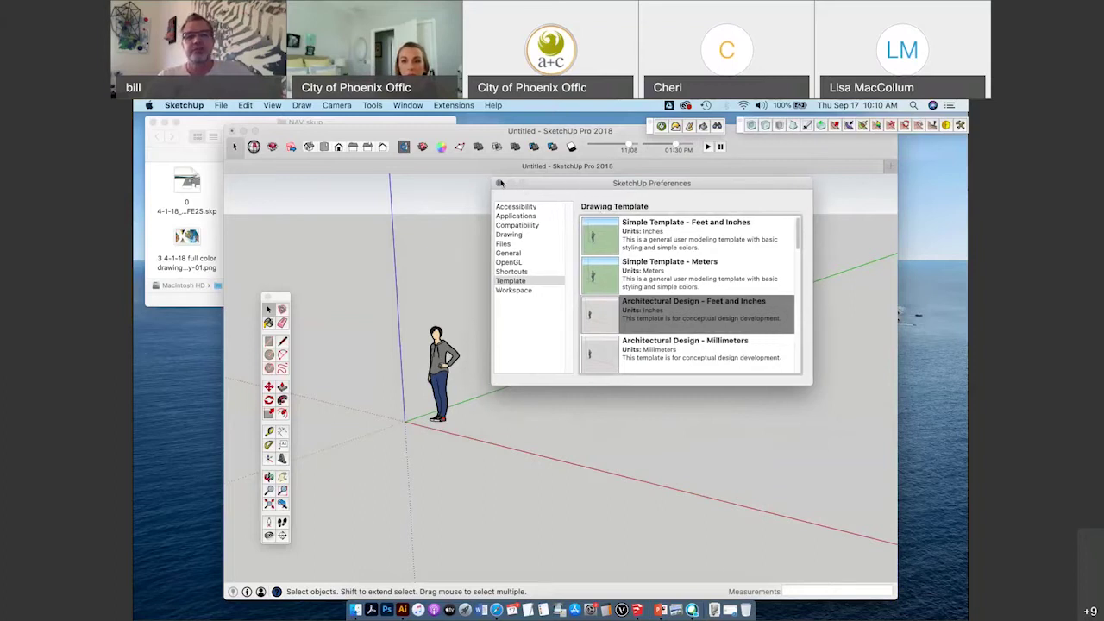
Enable large tool buttons in the Workspace preferences and close the preferences.
{"action": "left_click", "coordinate": [522, 290]}
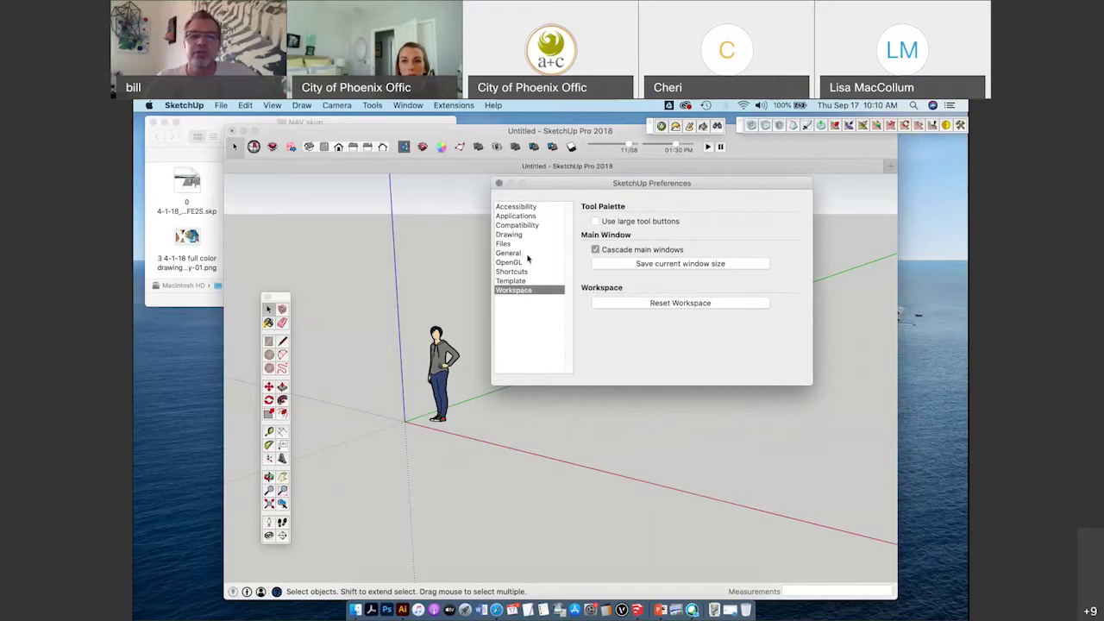
{"action": "left_click_drag", "start_coordinate": [276, 297], "coordinate": [267, 254]}
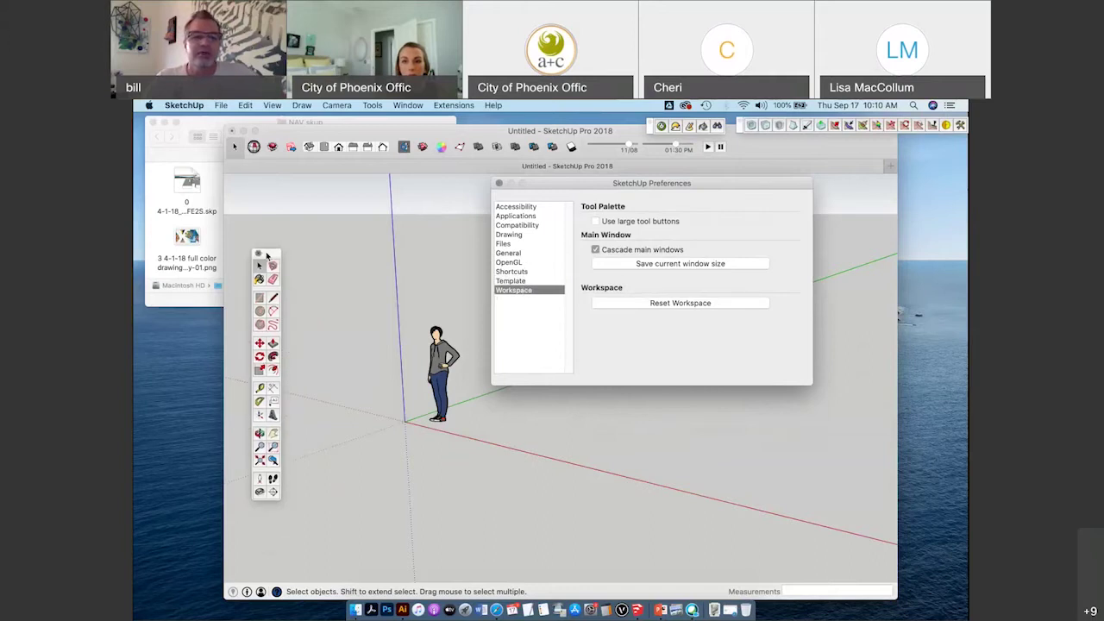
{"action": "left_click", "coordinate": [596, 222]}
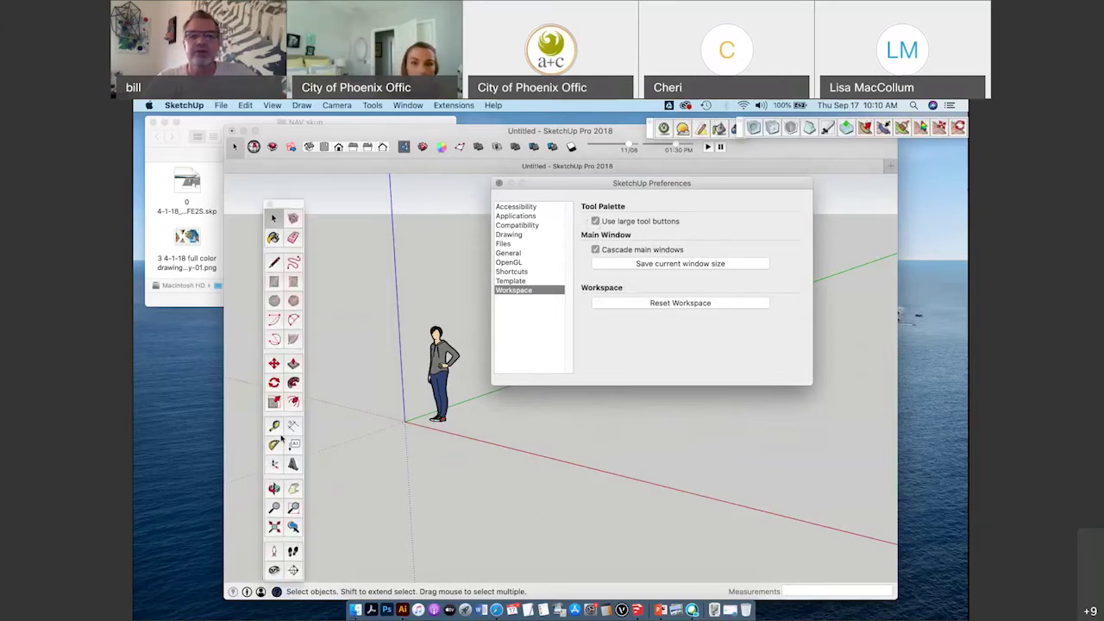
{"action": "left_click", "coordinate": [499, 183]}
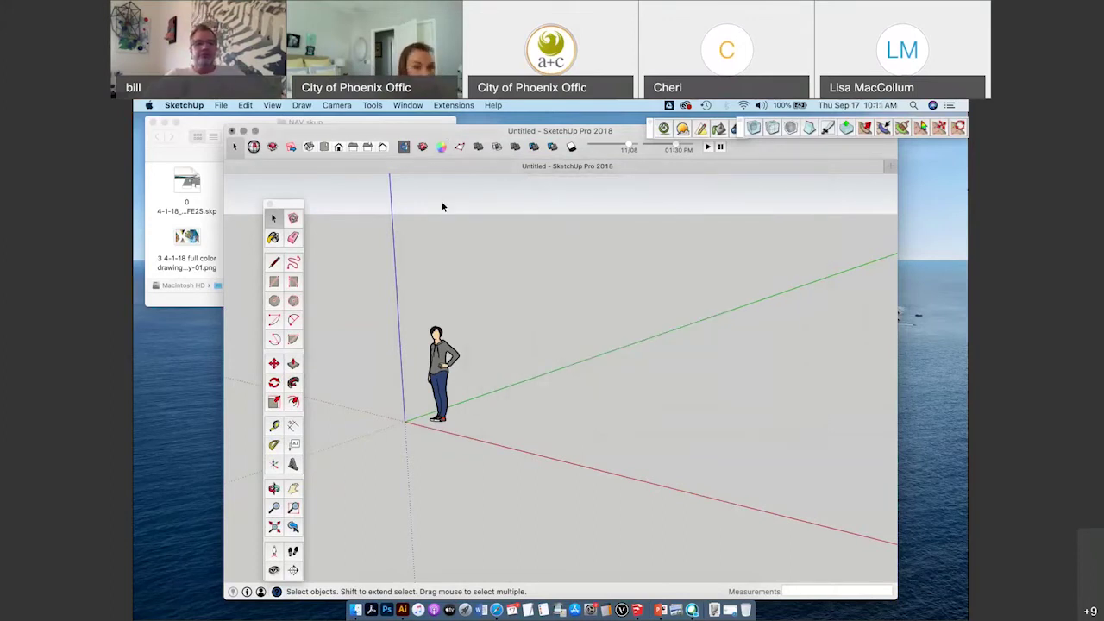
Close the floating tool palette over the drawing area.
{"action": "left_click_drag", "start_coordinate": [377, 138], "coordinate": [390, 141]}
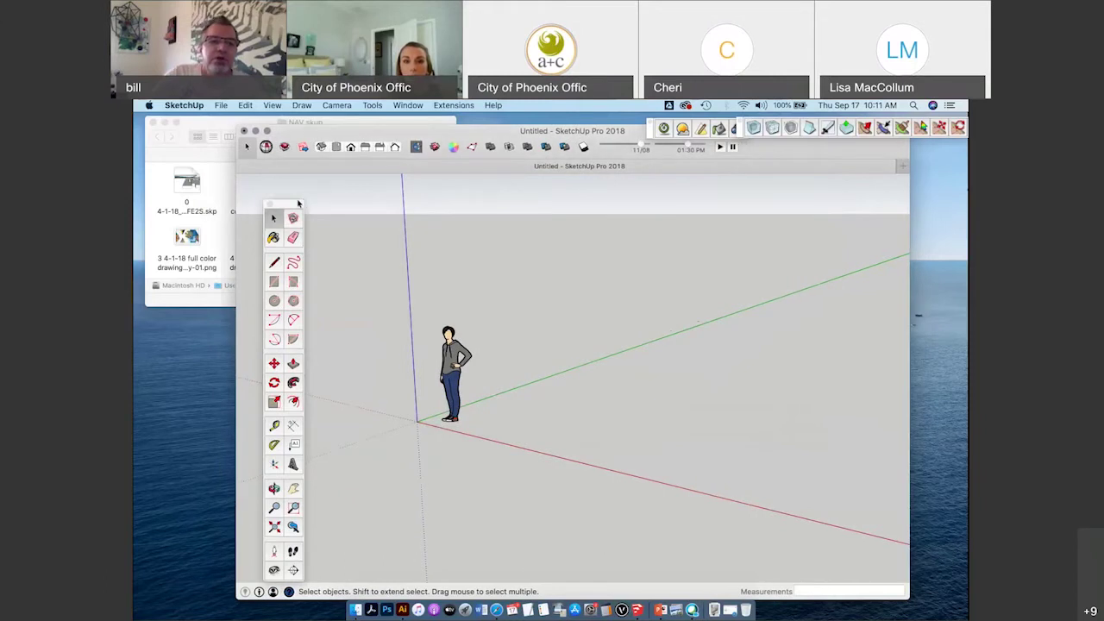
{"action": "left_click_drag", "start_coordinate": [299, 207], "coordinate": [295, 195]}
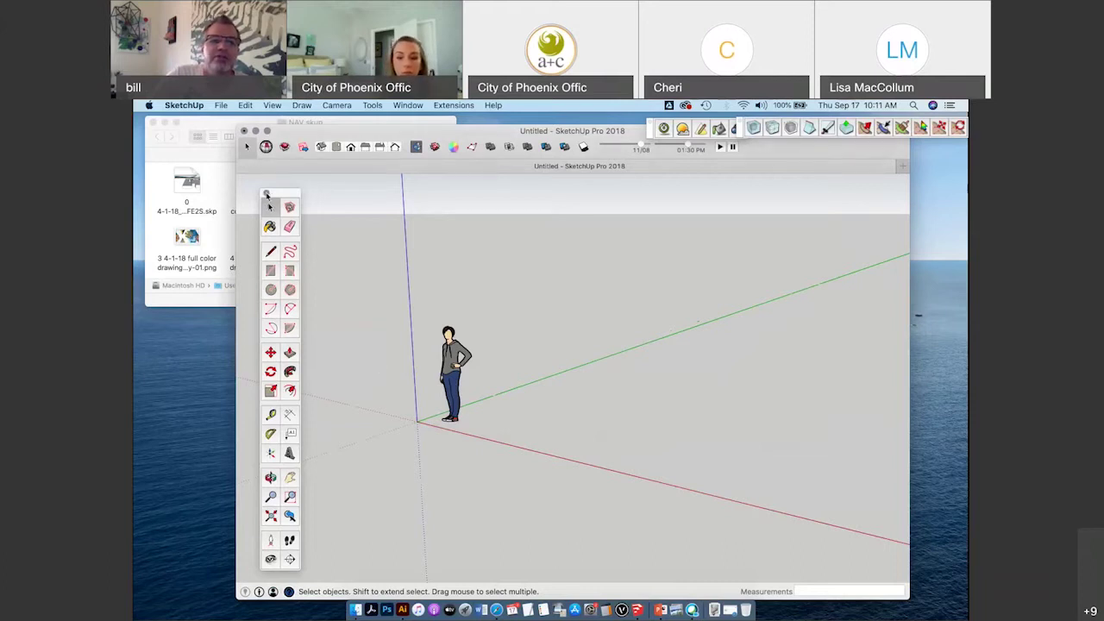
{"action": "left_click", "coordinate": [265, 193]}
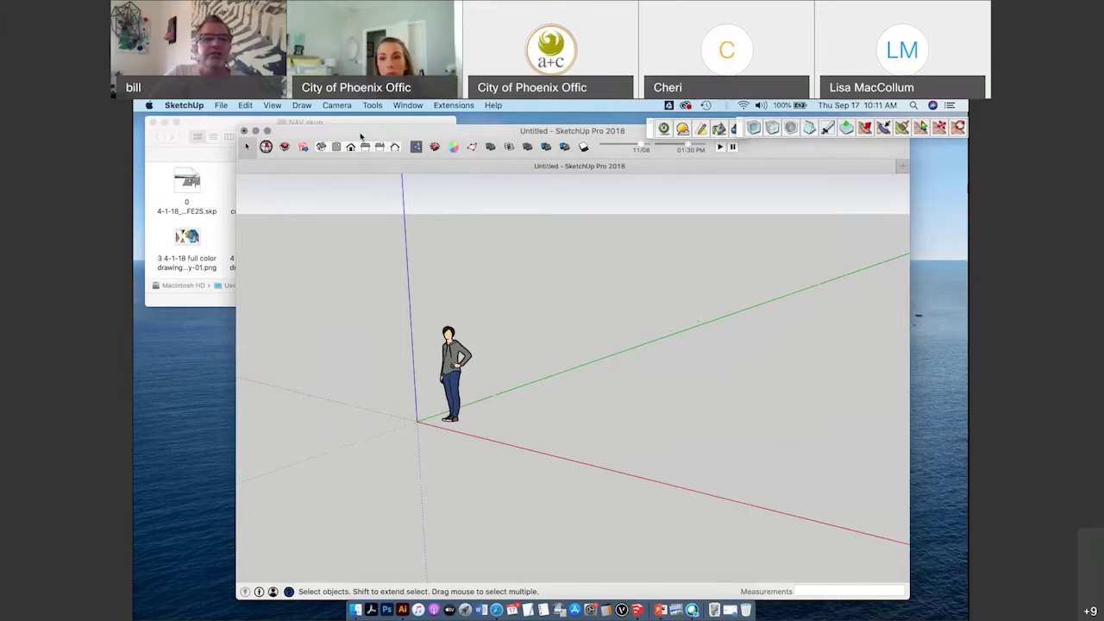
Display the Large Tool Set palette beside the model.
{"action": "left_click", "coordinate": [274, 106]}
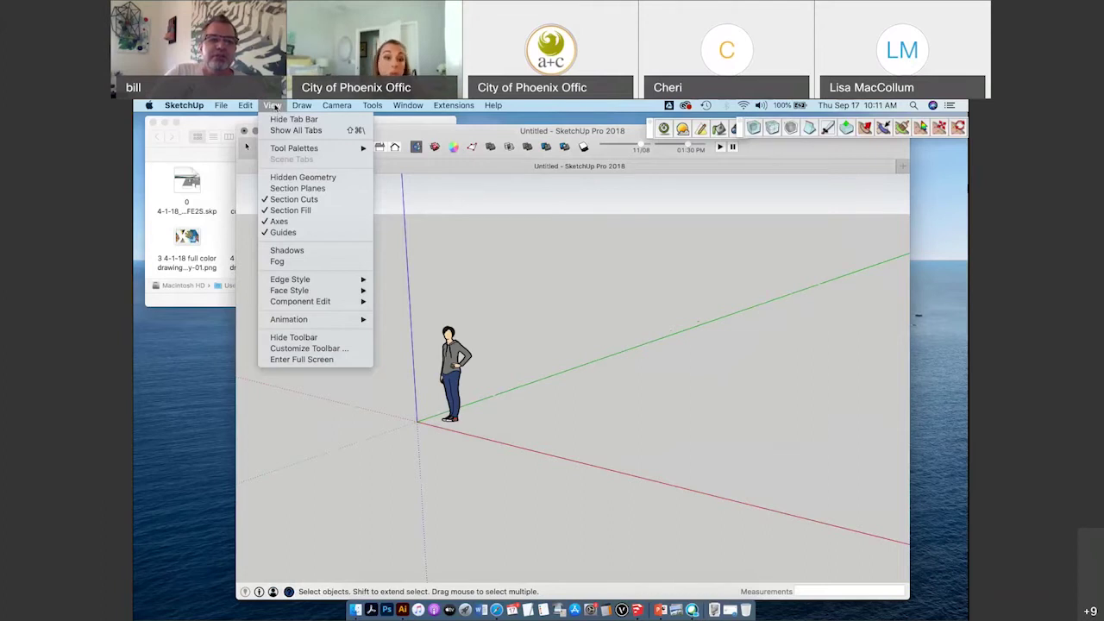
{"action": "mouse_move", "coordinate": [289, 150]}
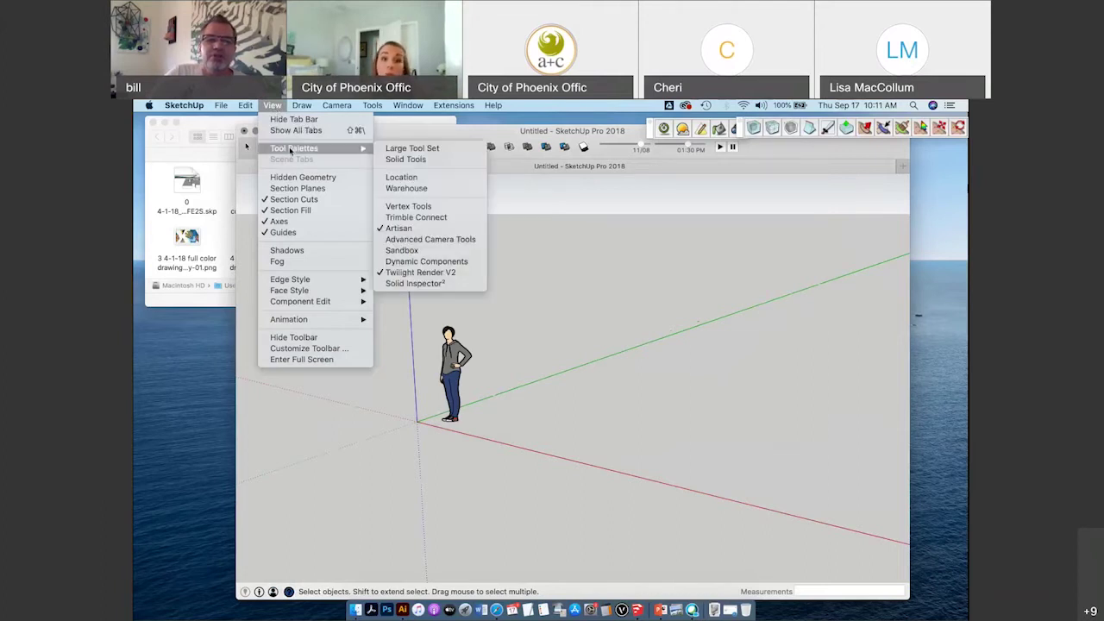
{"action": "left_click", "coordinate": [402, 149]}
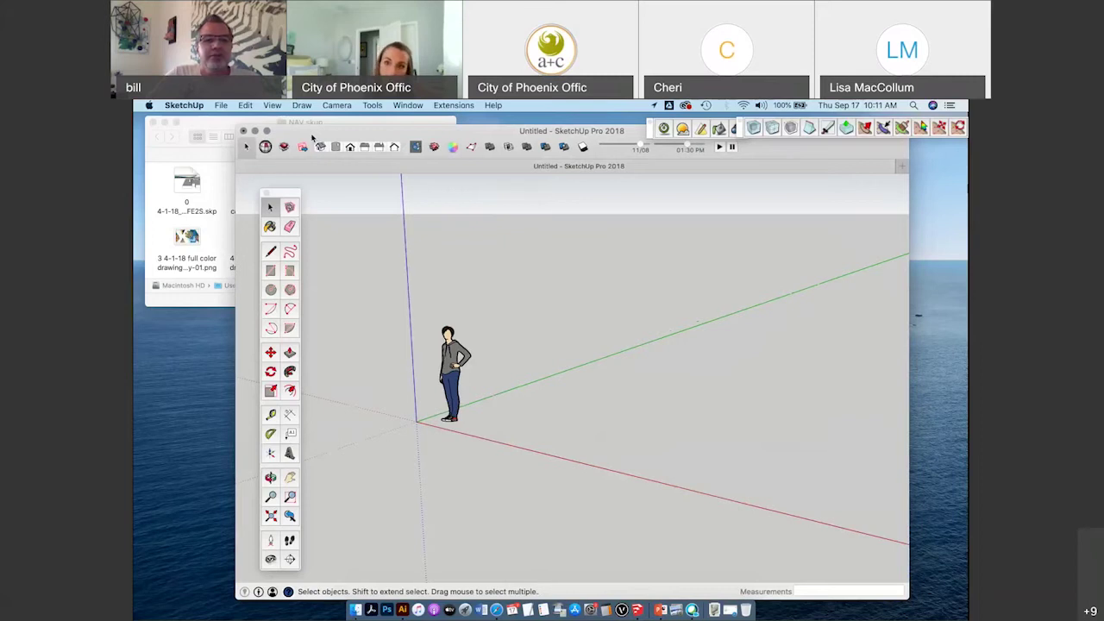
{"action": "left_click_drag", "start_coordinate": [312, 135], "coordinate": [308, 135]}
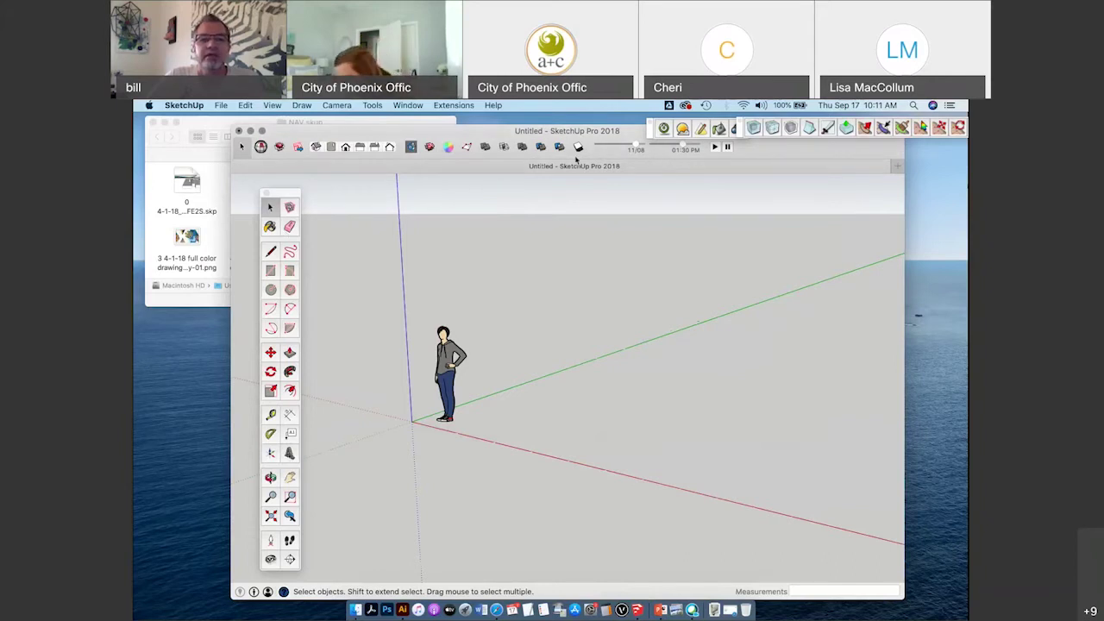
Draw a rectangle about 4' 10" by 3' 11" on the ground across the red axis, beside the human figure.
{"action": "mouse_move", "coordinate": [402, 329]}
{"action": "middle_mouse_down"}
{"action": "mouse_move", "coordinate": [414, 395]}
{"action": "mouse_move", "coordinate": [489, 373]}
{"action": "middle_mouse_up"}
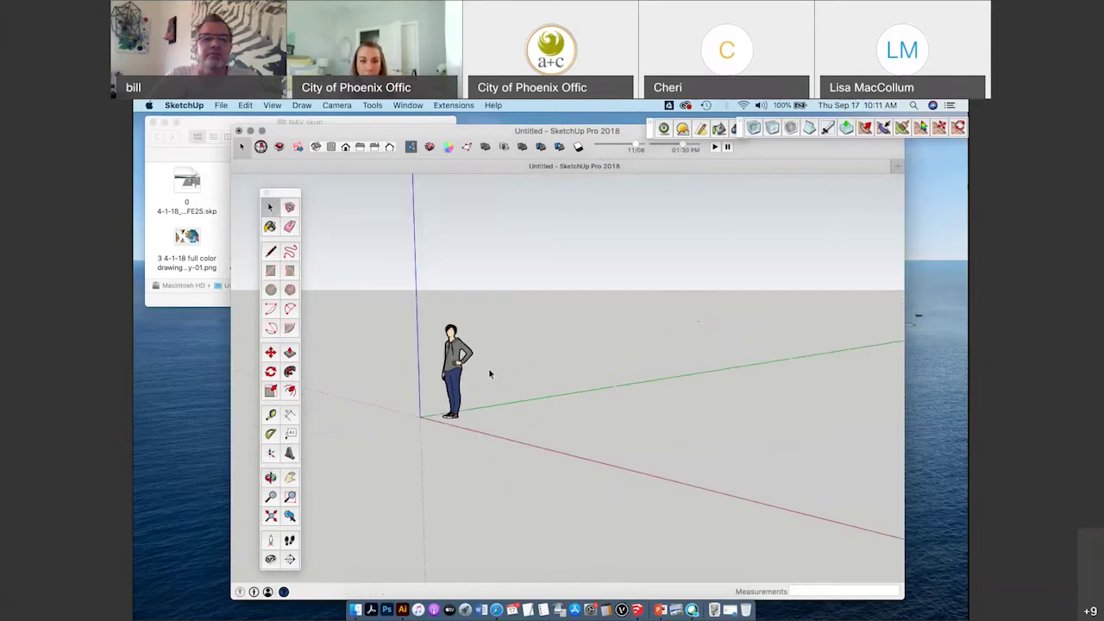
{"action": "key", "text": "space"}
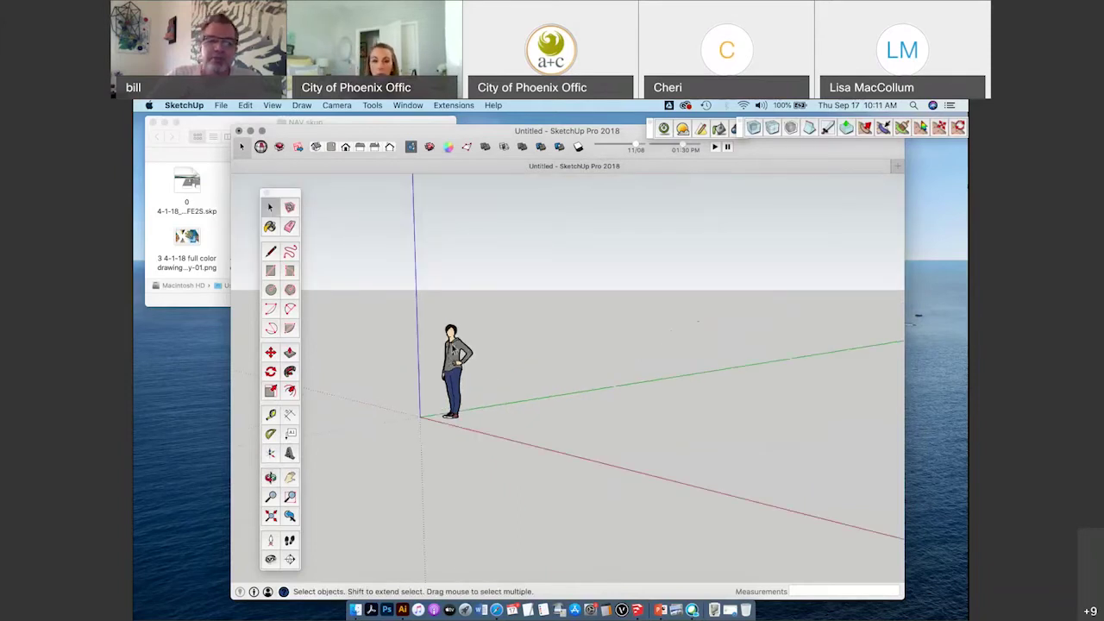
{"action": "middle_click_drag", "start_coordinate": [453, 350], "coordinate": [484, 365]}
{"action": "scroll", "coordinate": [469, 364], "scroll_direction": "up", "scroll_amount": 3}
{"action": "scroll", "coordinate": [488, 363], "scroll_direction": "down", "scroll_amount": 3}
{"action": "scroll", "coordinate": [496, 377], "scroll_direction": "down", "scroll_amount": 2}
{"action": "left_click_drag", "start_coordinate": [777, 147], "coordinate": [749, 146]}
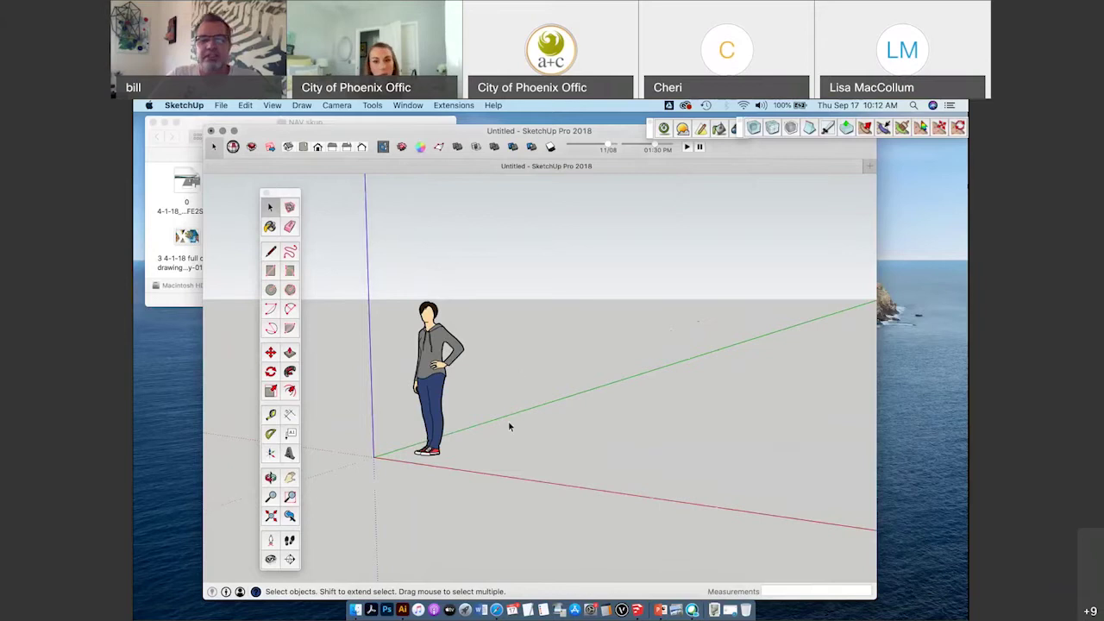
{"action": "left_click", "coordinate": [274, 273]}
{"action": "left_click", "coordinate": [473, 448]}
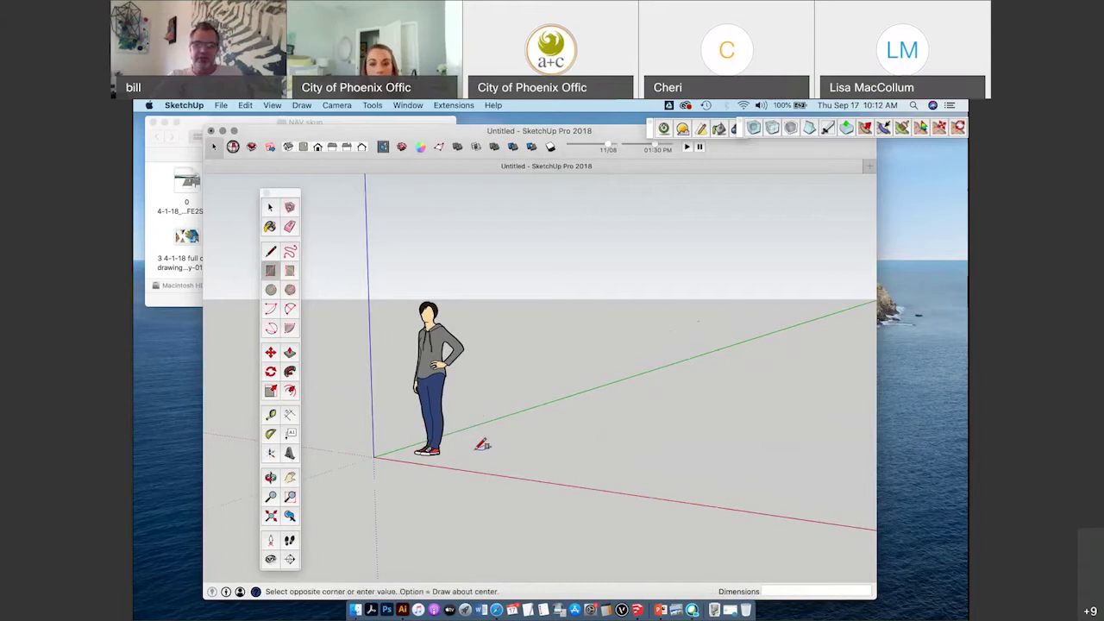
{"action": "left_click", "coordinate": [545, 490]}
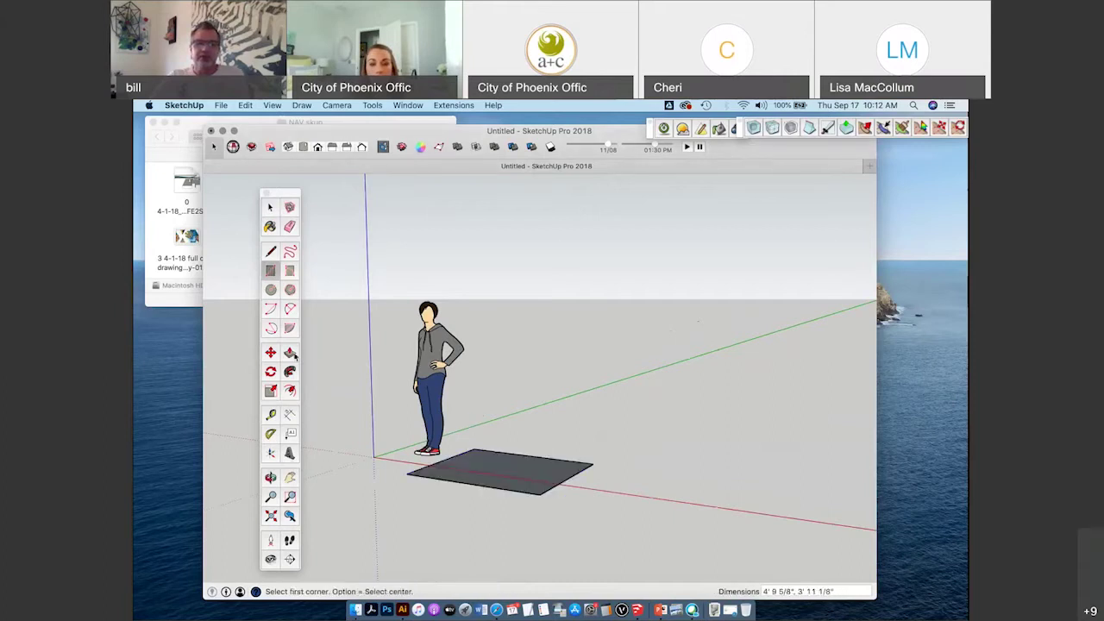
Push/Pull the ground rectangle upward about 6' 6" into a box.
{"action": "left_click", "coordinate": [290, 352]}
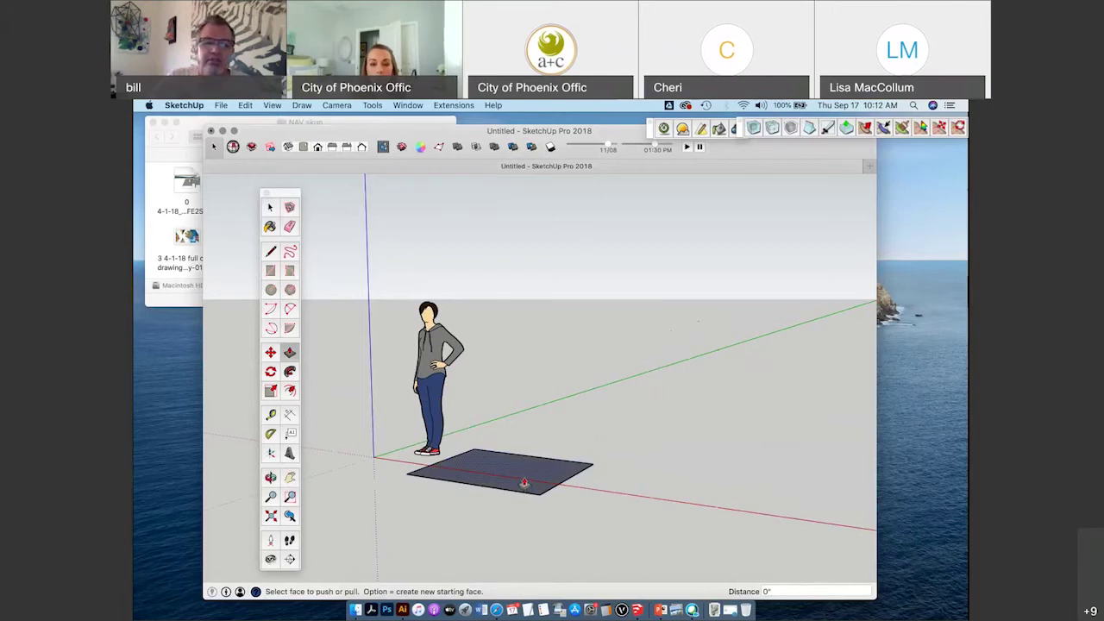
{"action": "middle_click_drag", "start_coordinate": [523, 483], "coordinate": [501, 415]}
{"action": "left_click_drag", "start_coordinate": [518, 473], "coordinate": [539, 273]}
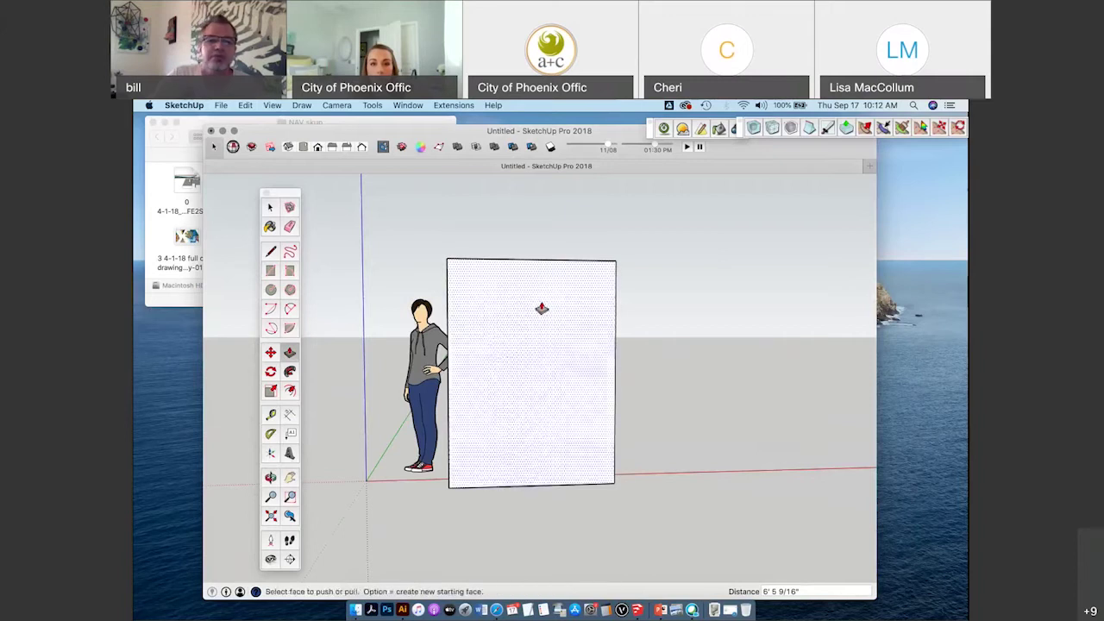
Rotate the top edge of the box's front face about its midpoint to twist the box beside the human figure.
{"action": "middle_click_drag", "start_coordinate": [542, 308], "coordinate": [368, 304]}
{"action": "left_click", "coordinate": [271, 372]}
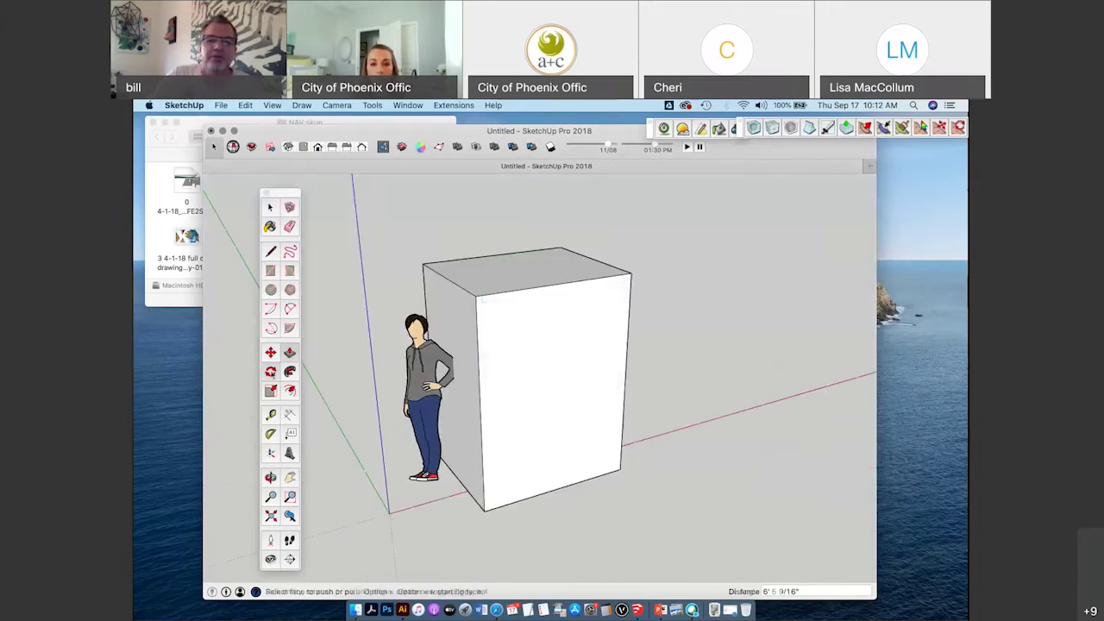
{"action": "left_click", "coordinate": [532, 289]}
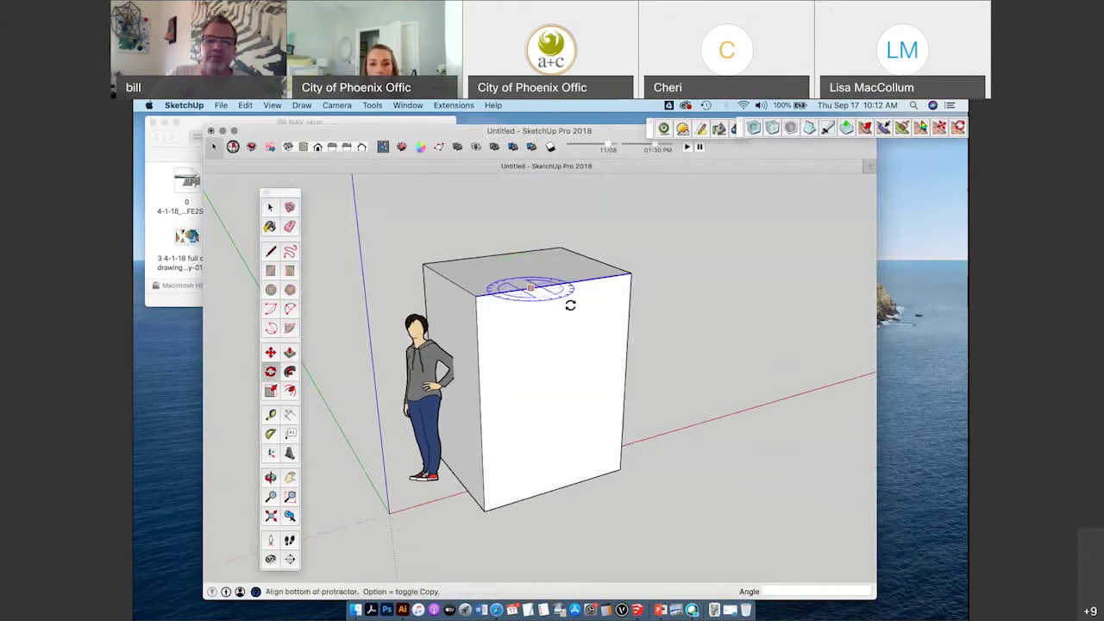
{"action": "left_click", "coordinate": [570, 305]}
{"action": "left_click", "coordinate": [624, 279]}
{"action": "middle_click_drag", "start_coordinate": [624, 279], "coordinate": [419, 332]}
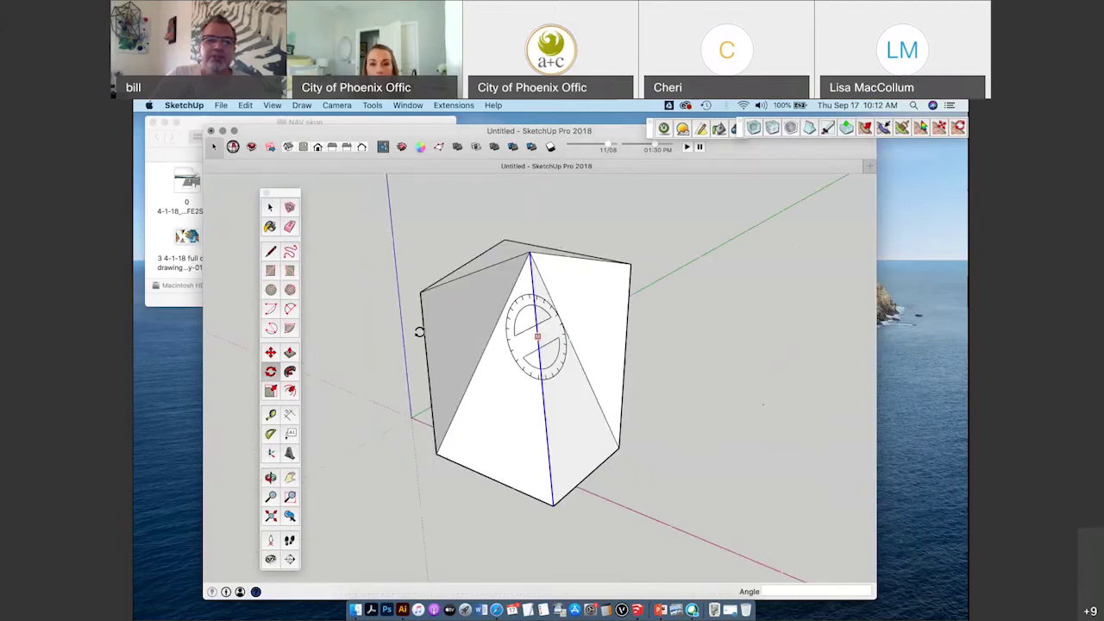
{"action": "left_click", "coordinate": [272, 210]}
{"action": "middle_click_drag", "start_coordinate": [526, 380], "coordinate": [628, 374]}
{"action": "scroll", "coordinate": [627, 374], "scroll_direction": "down", "scroll_amount": 3}
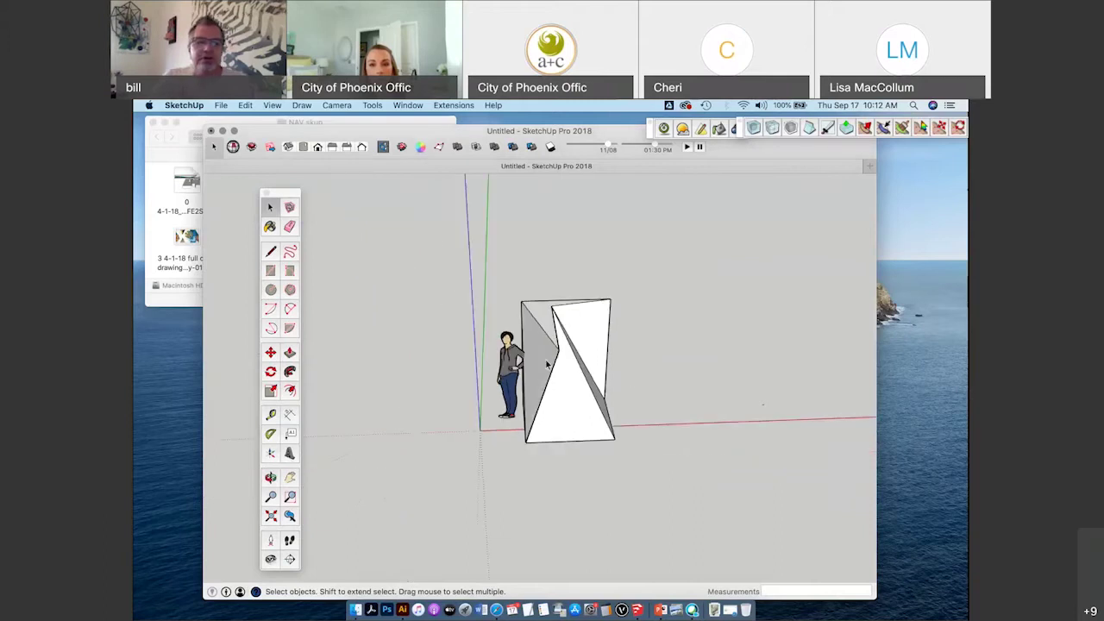
Reduce the height of the drawing window and reposition it on the desktop so the surrounding windows show.
{"action": "left_click", "coordinate": [291, 479]}
{"action": "left_click_drag", "start_coordinate": [621, 446], "coordinate": [501, 417]}
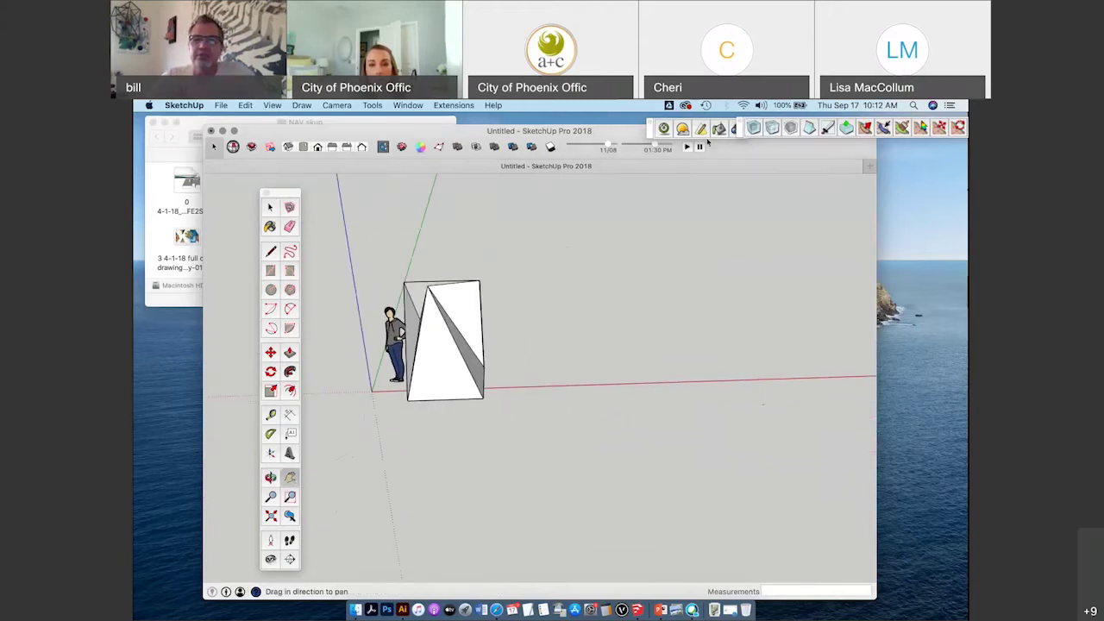
{"action": "left_click_drag", "start_coordinate": [707, 142], "coordinate": [663, 143]}
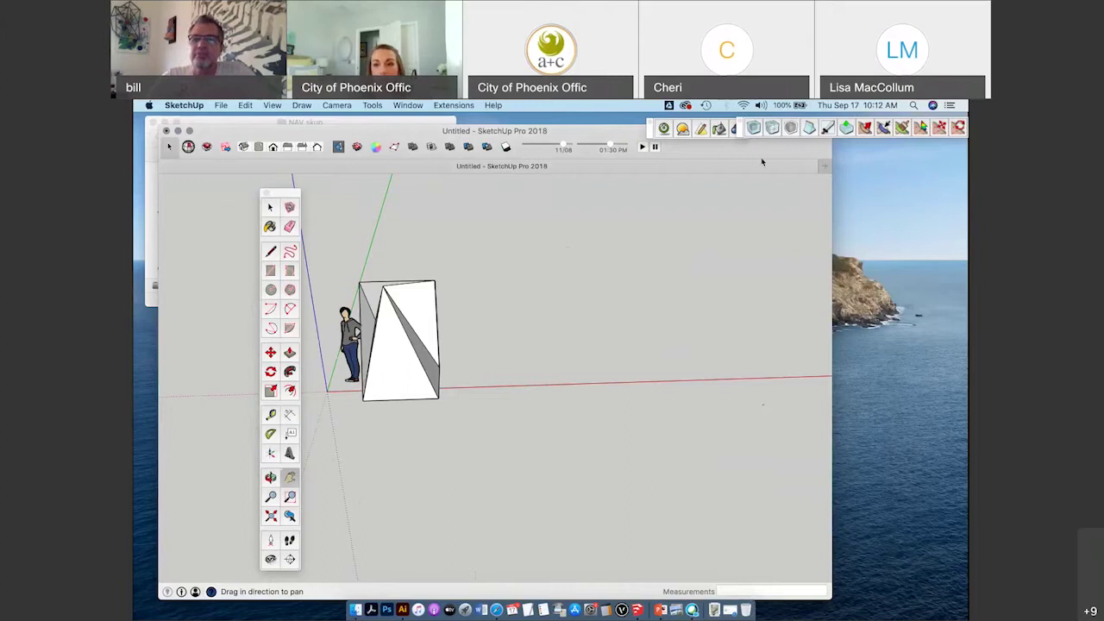
{"action": "left_click_drag", "start_coordinate": [756, 143], "coordinate": [736, 143]}
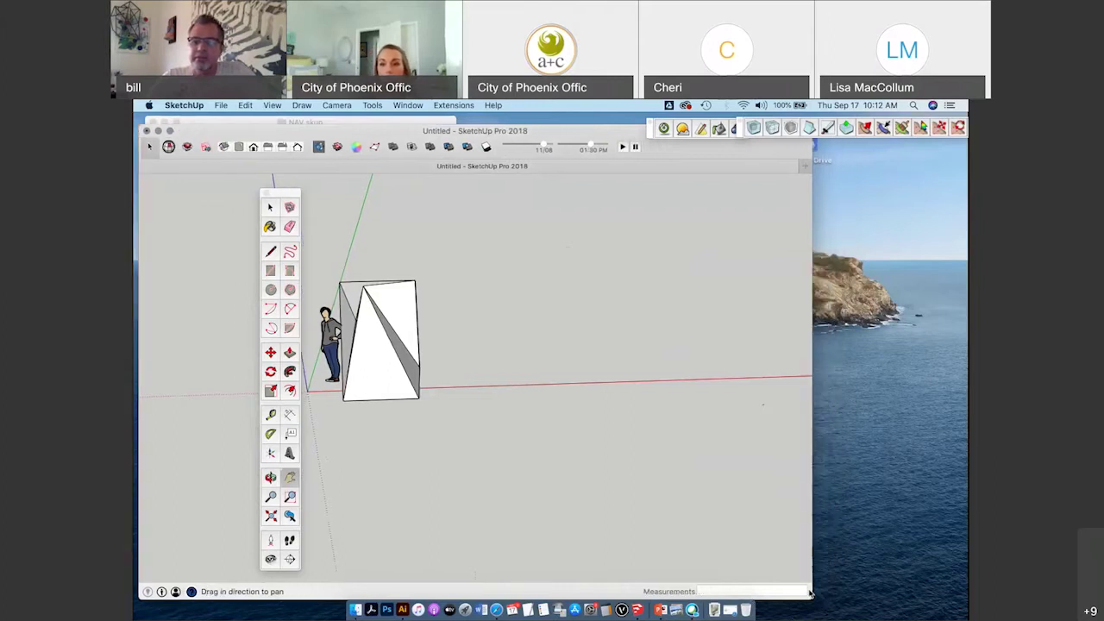
{"action": "mouse_move", "coordinate": [809, 593]}
{"action": "left_mouse_down"}
{"action": "mouse_move", "coordinate": [775, 539]}
{"action": "mouse_move", "coordinate": [799, 539]}
{"action": "left_mouse_up"}
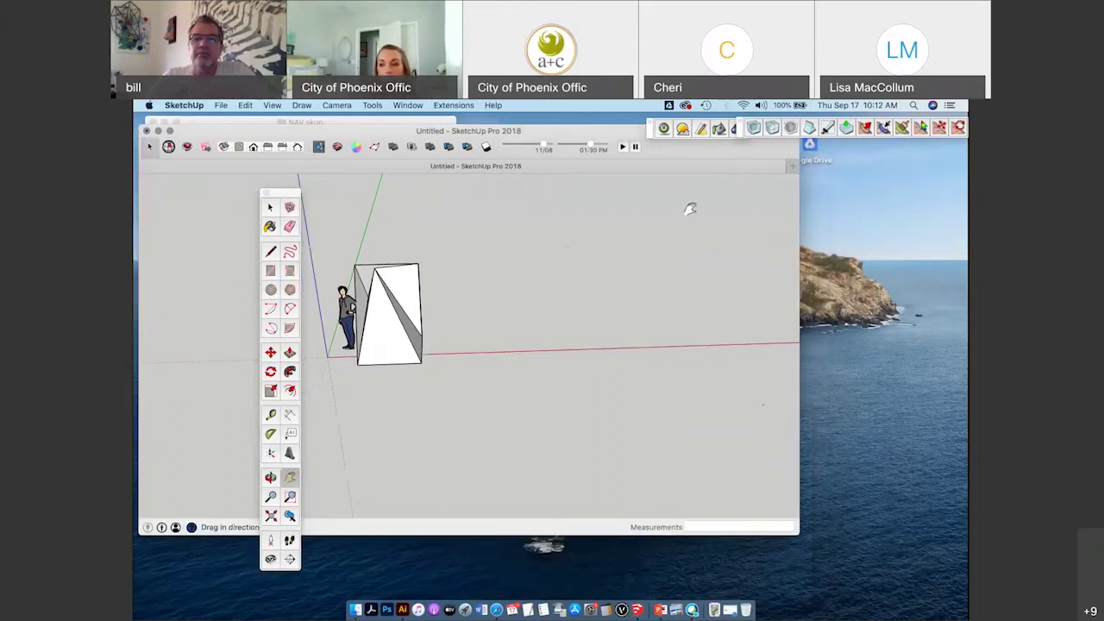
{"action": "left_click_drag", "start_coordinate": [643, 138], "coordinate": [700, 145]}
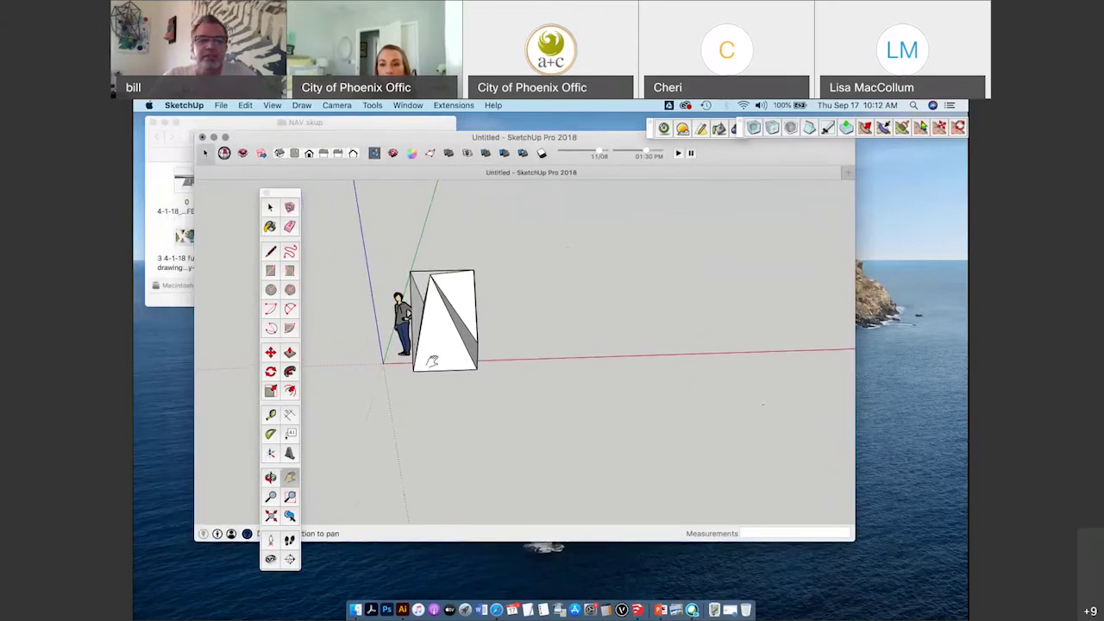
Draw an 8' by 7' rectangle on the ground beside the red axis, away from the twisted box.
{"action": "left_click", "coordinate": [271, 271]}
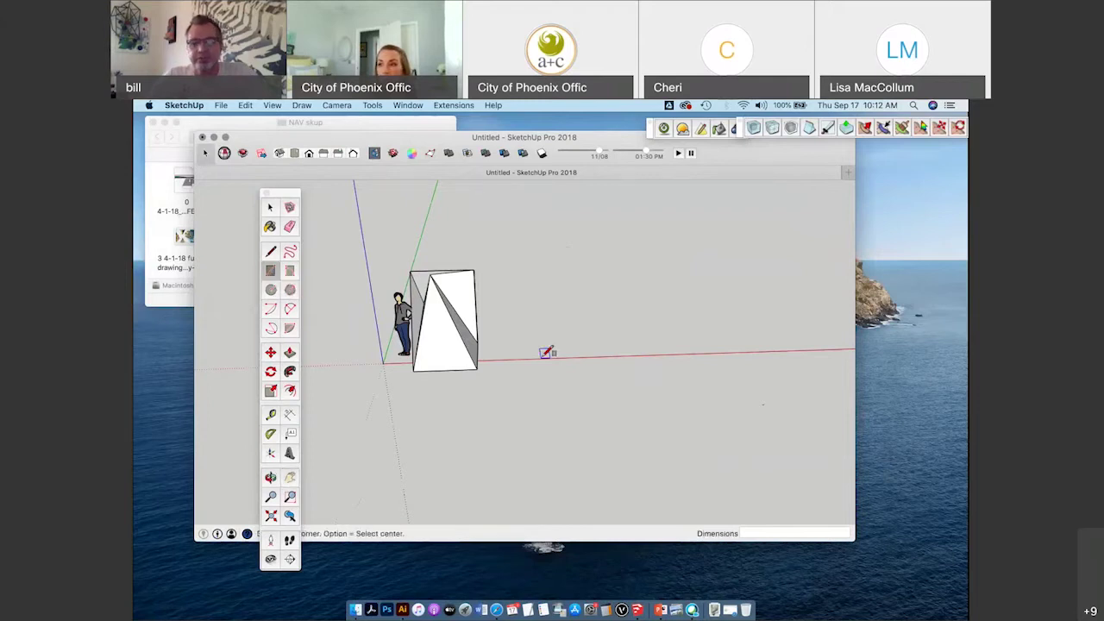
{"action": "middle_click_drag", "start_coordinate": [547, 352], "coordinate": [548, 361]}
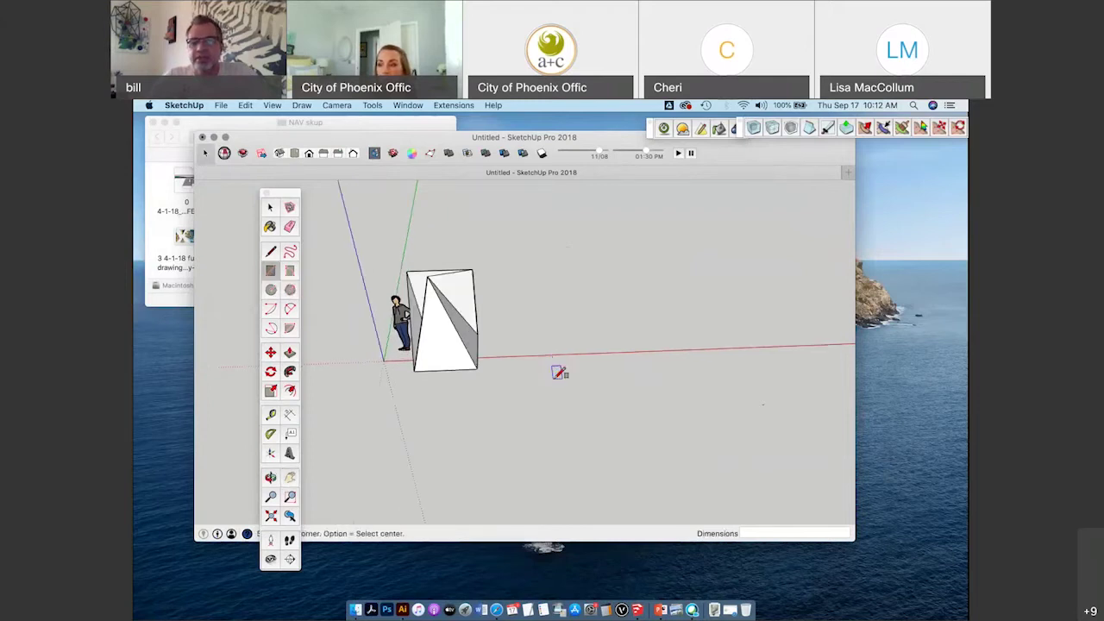
{"action": "left_click", "coordinate": [543, 364]}
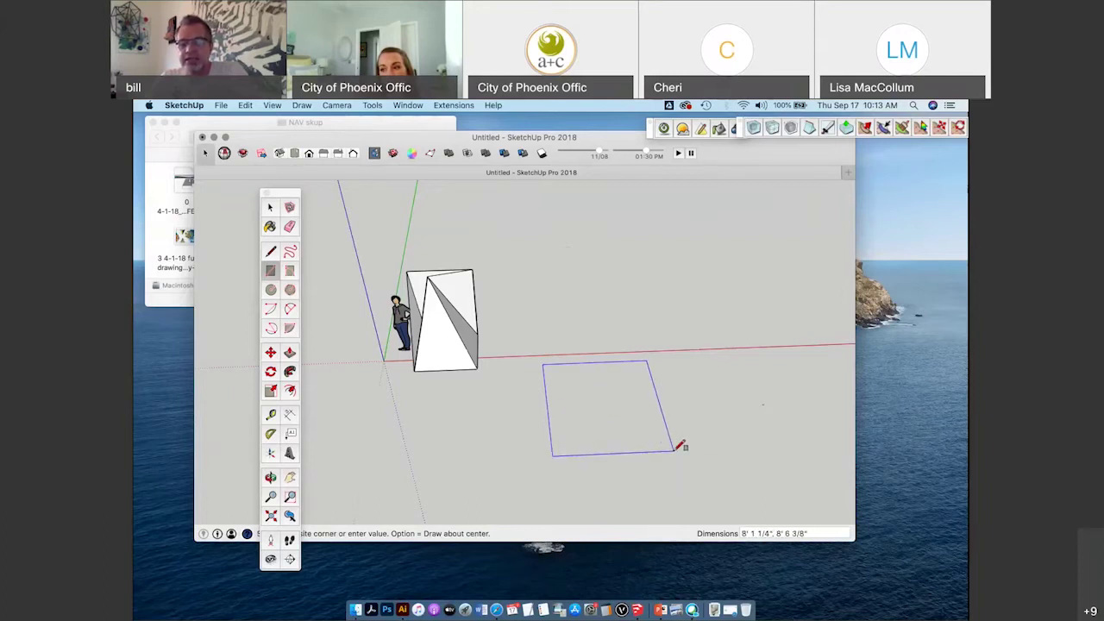
{"action": "type", "text": "8"}
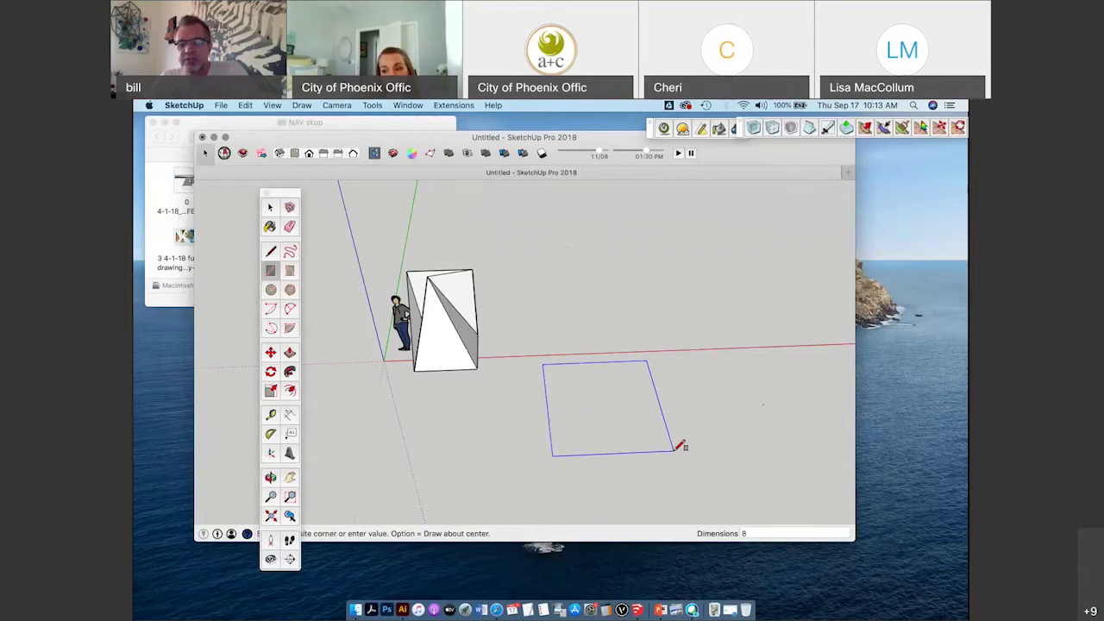
{"action": "type", "text": "',"}
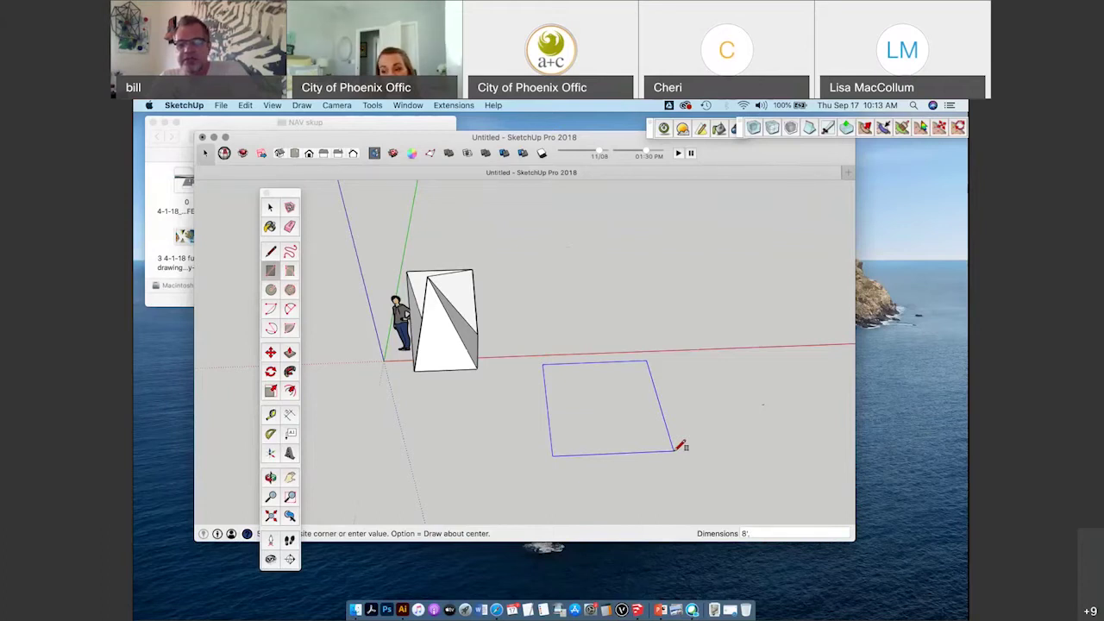
{"action": "type", "text": "7'"}
{"action": "key", "text": "Return"}
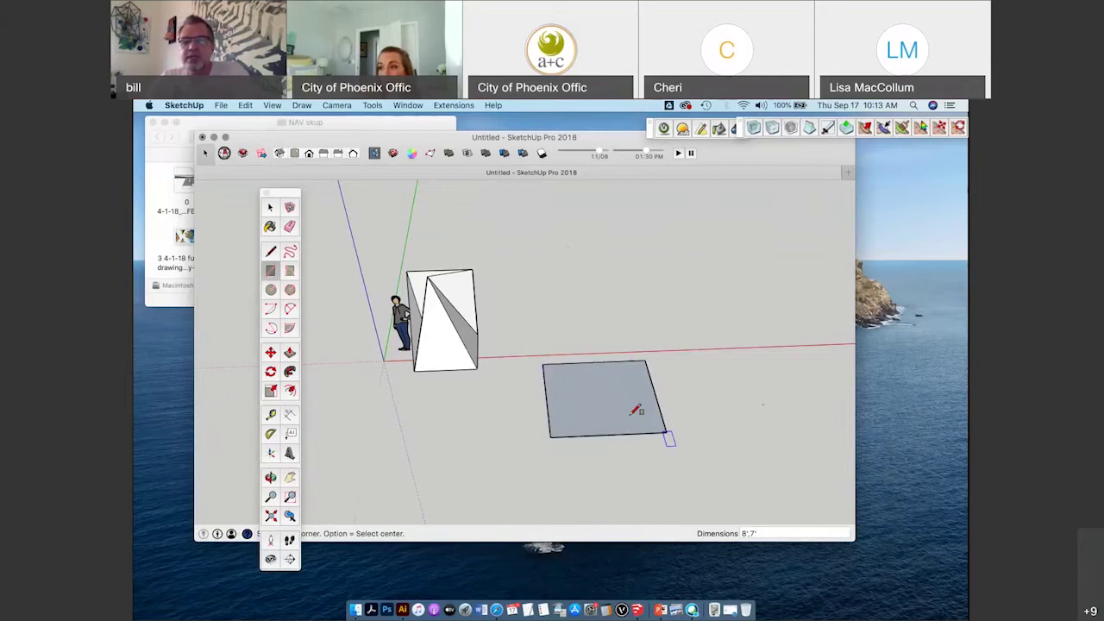
Push/Pull the 8' by 7' ground rectangle upward 10' into a box.
{"action": "middle_click_drag", "start_coordinate": [572, 370], "coordinate": [652, 392]}
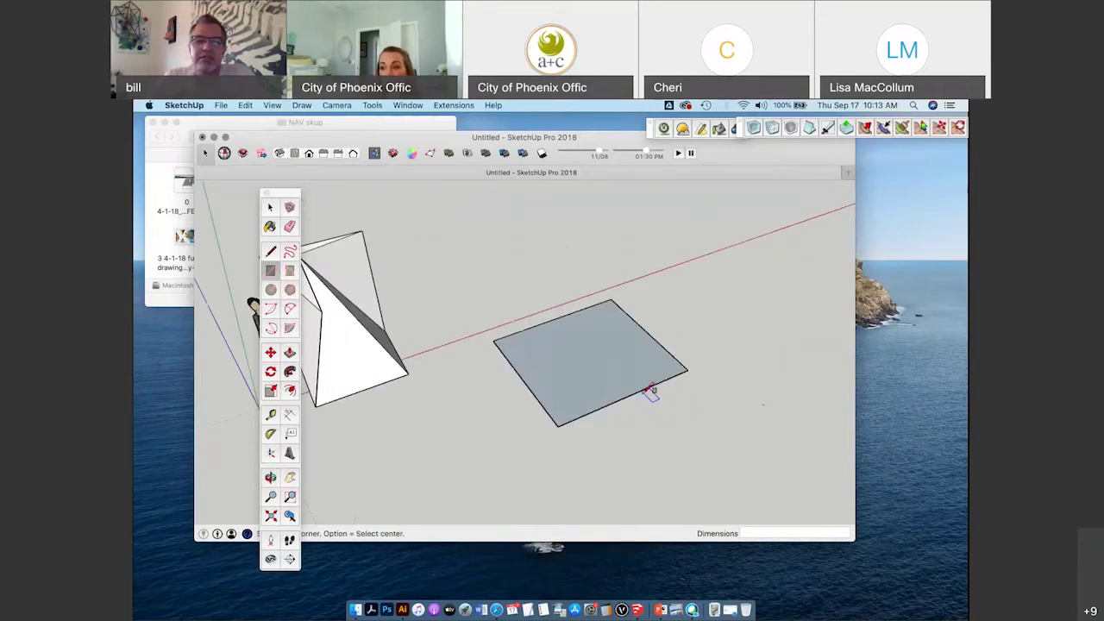
{"action": "left_click", "coordinate": [290, 354]}
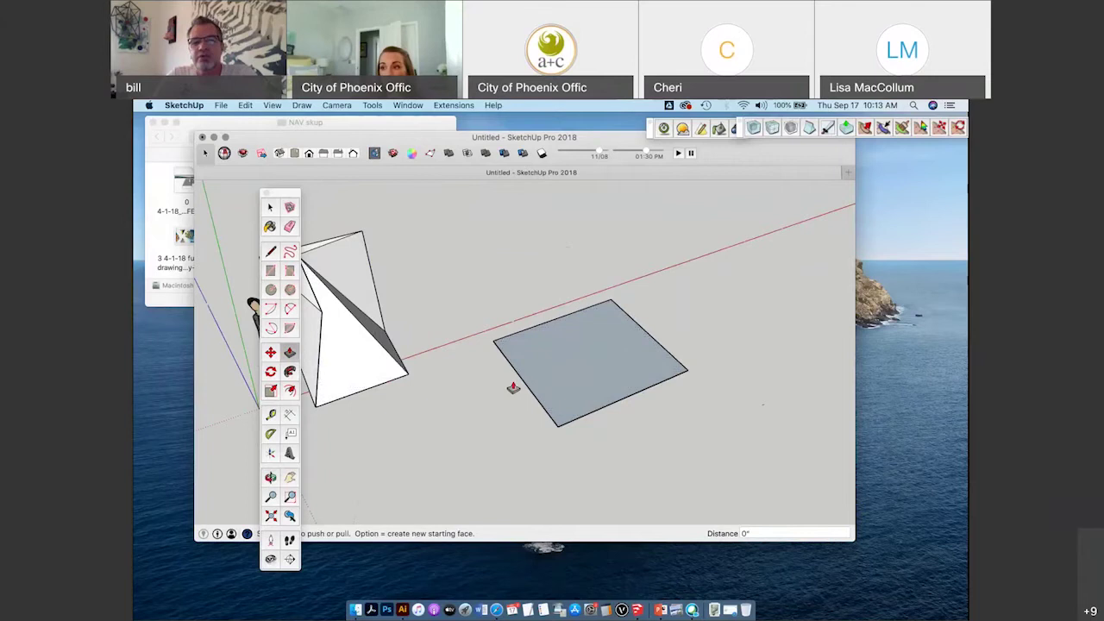
{"action": "middle_click_drag", "start_coordinate": [661, 387], "coordinate": [587, 370]}
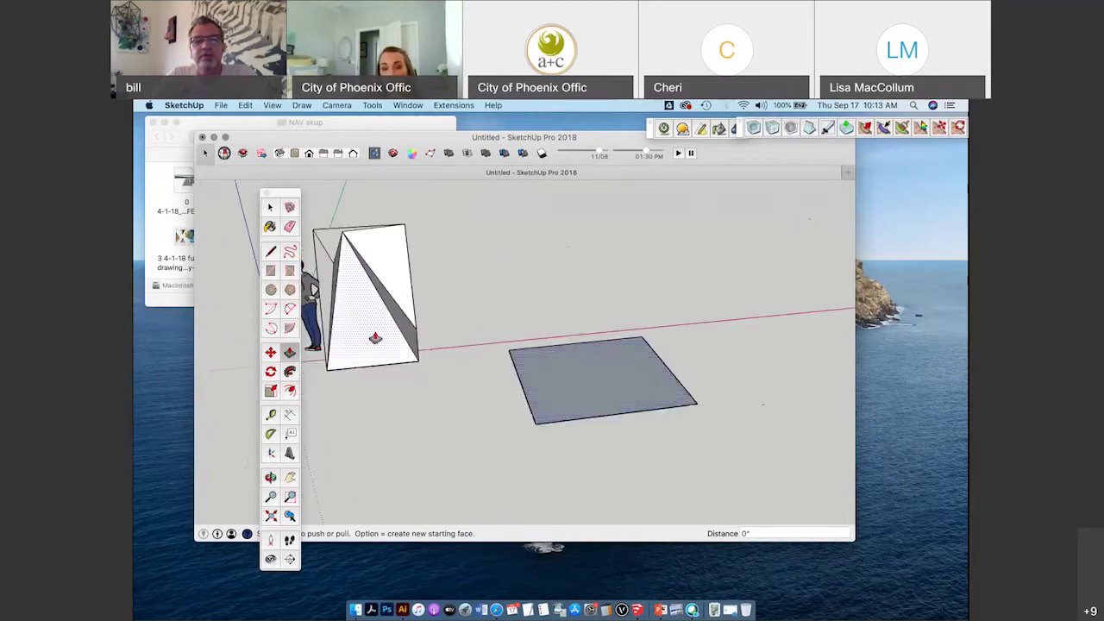
{"action": "left_click", "coordinate": [592, 371]}
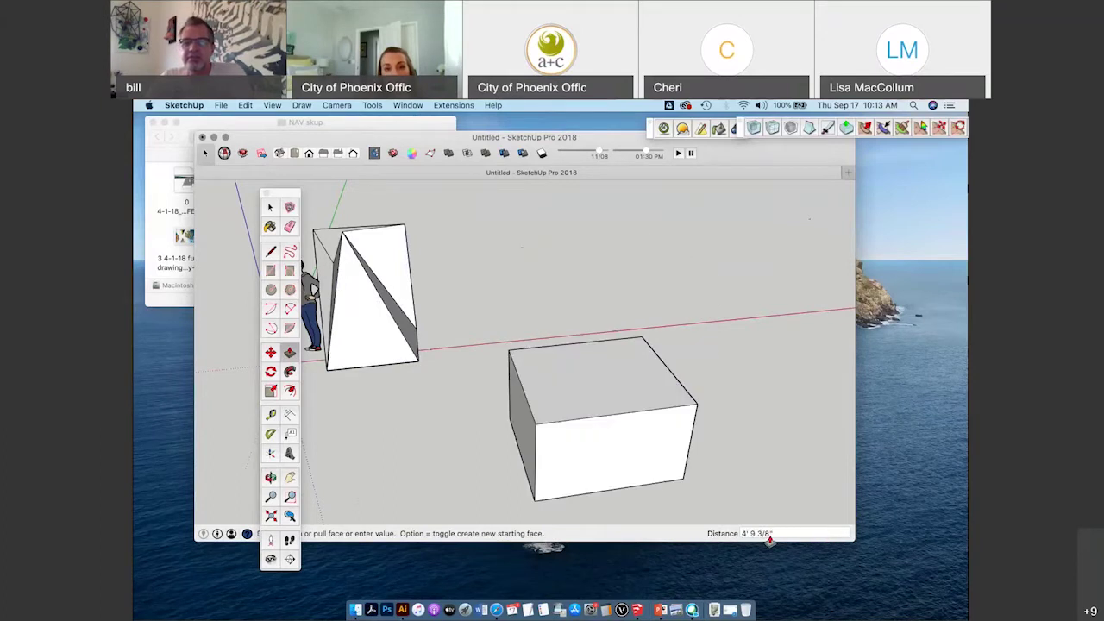
{"action": "middle_click_drag", "start_coordinate": [673, 309], "coordinate": [673, 286], "text": "shift"}
{"action": "type", "text": "1"}
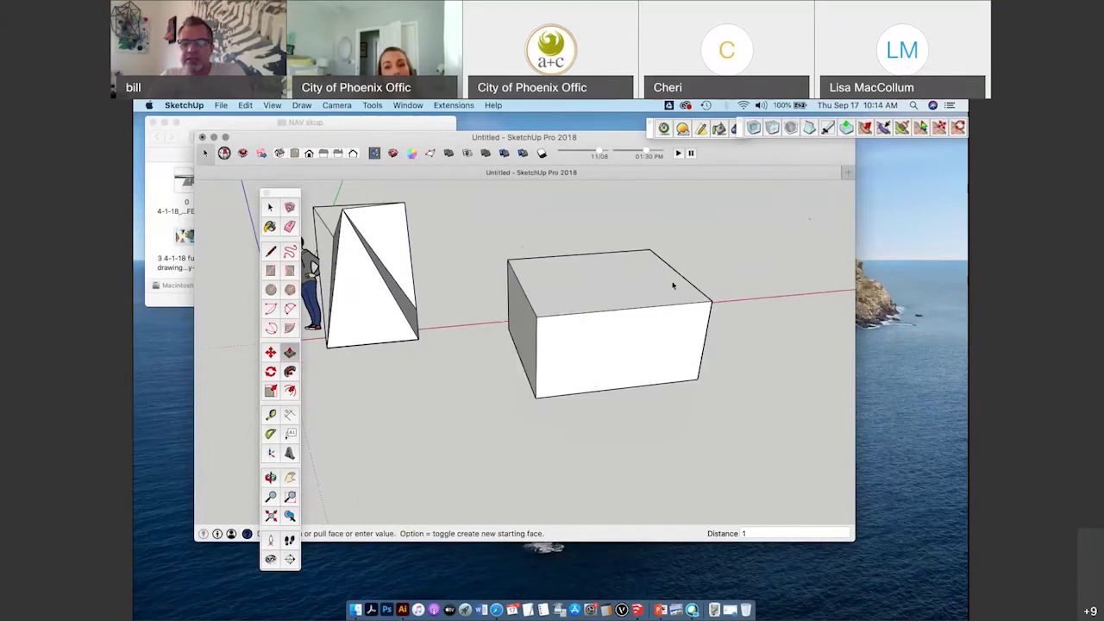
{"action": "type", "text": "0'"}
{"action": "key", "text": "Return"}
Draw a circle with an 8" radius on the tall box's side face toward the human figure.
{"action": "scroll", "coordinate": [673, 285], "scroll_direction": "down", "scroll_amount": 3}
{"action": "middle_click_drag", "start_coordinate": [673, 285], "coordinate": [594, 350]}
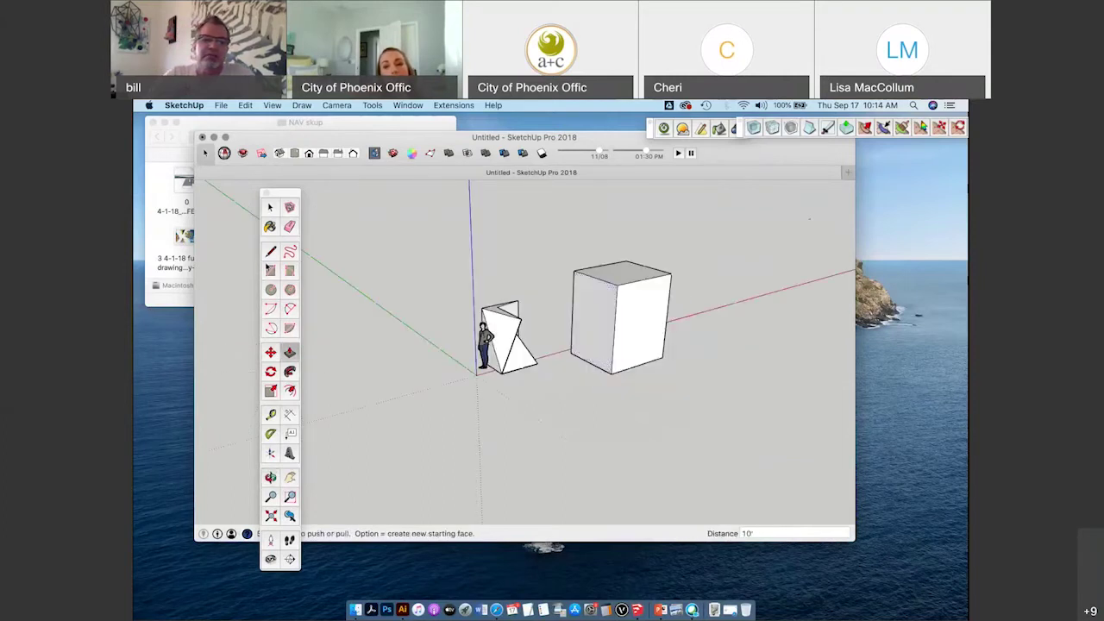
{"action": "key", "text": "c"}
{"action": "middle_click_drag", "start_coordinate": [490, 325], "coordinate": [586, 309]}
{"action": "left_click", "coordinate": [589, 310]}
{"action": "left_click", "coordinate": [587, 308]}
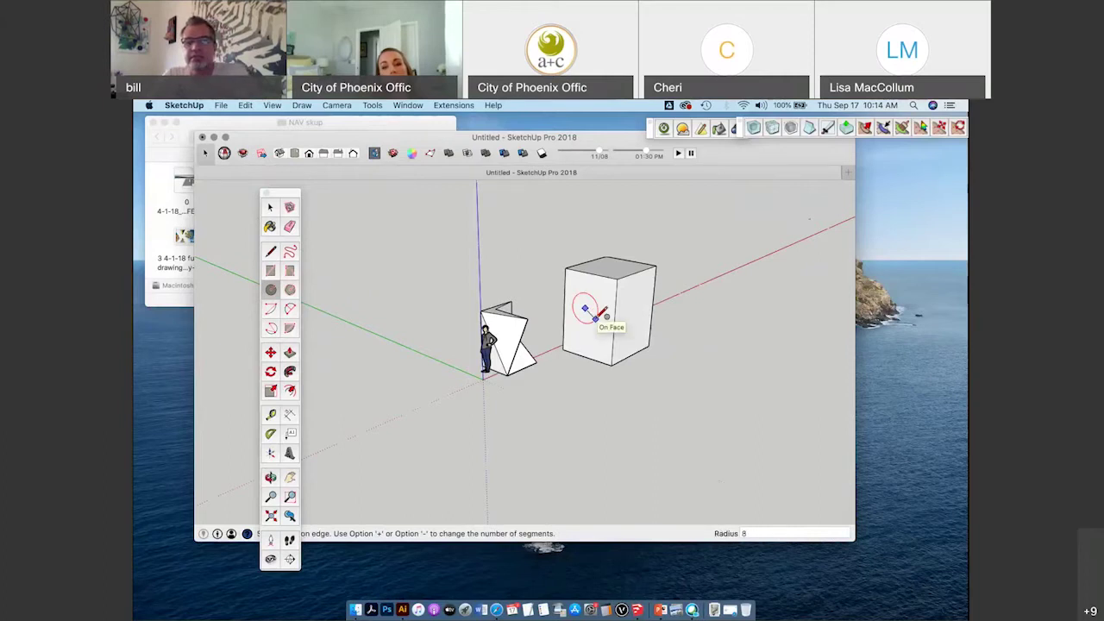
{"action": "type", "text": "8"}
{"action": "key", "text": "Return"}
Push/Pull the circle on the box's side face outward about 1' 2" into a cylinder.
{"action": "scroll", "coordinate": [579, 309], "scroll_direction": "up", "scroll_amount": 3}
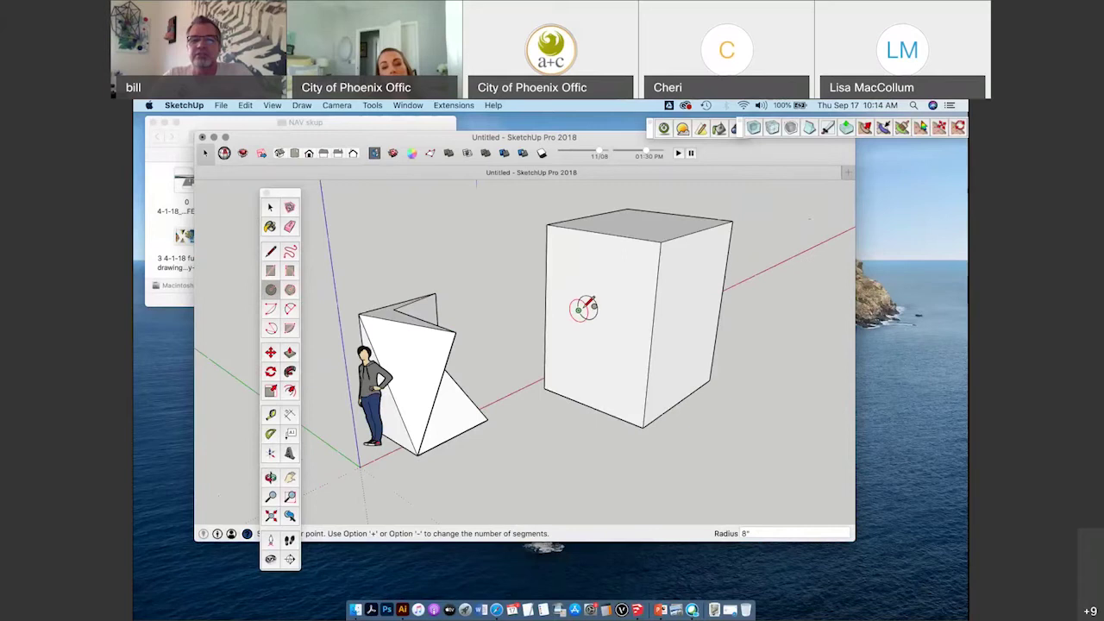
{"action": "scroll", "coordinate": [585, 307], "scroll_direction": "up", "scroll_amount": 4}
{"action": "scroll", "coordinate": [609, 303], "scroll_direction": "down", "scroll_amount": 10}
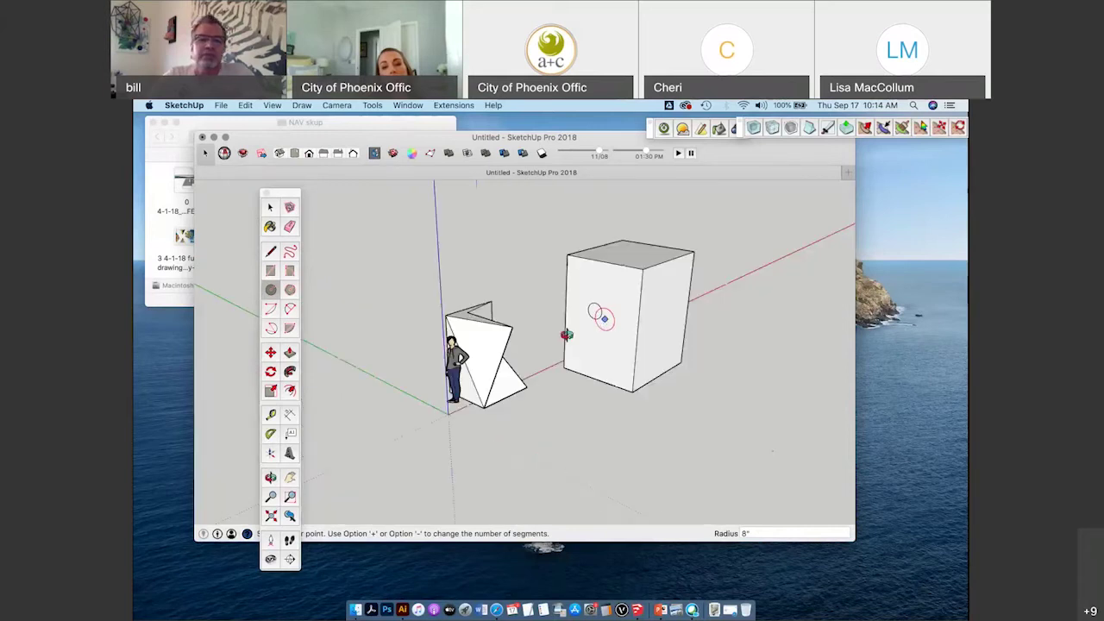
{"action": "key", "text": "p"}
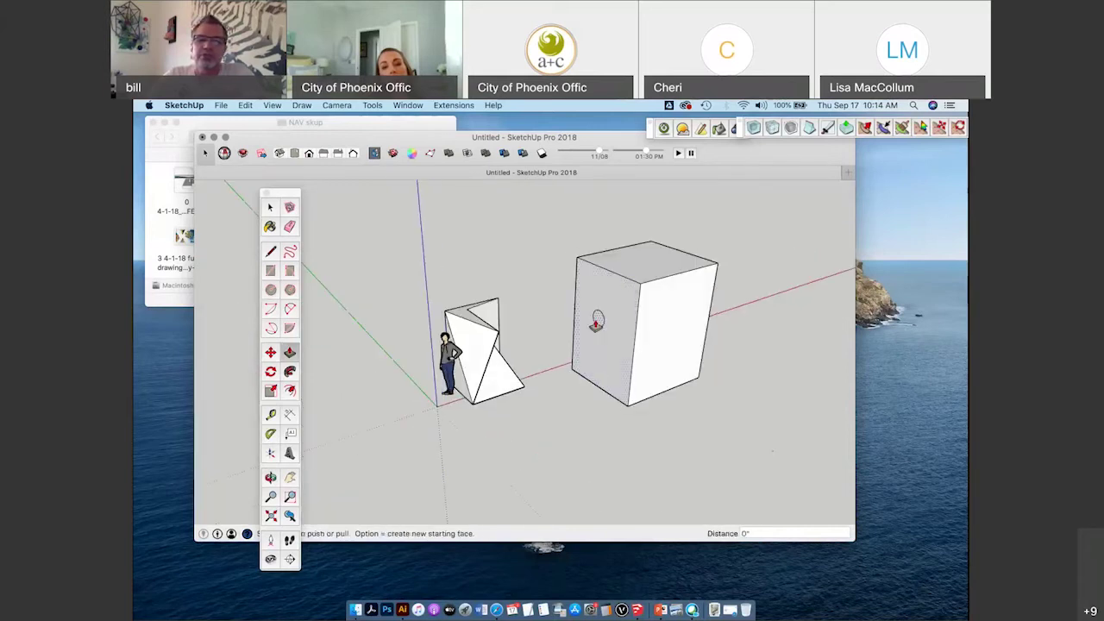
{"action": "left_click", "coordinate": [597, 323]}
{"action": "left_click", "coordinate": [589, 325]}
Offset the outline of the tall box's front face inward by 12".
{"action": "middle_click_drag", "start_coordinate": [716, 332], "coordinate": [388, 326]}
{"action": "scroll", "coordinate": [620, 346], "scroll_direction": "down", "scroll_amount": 3}
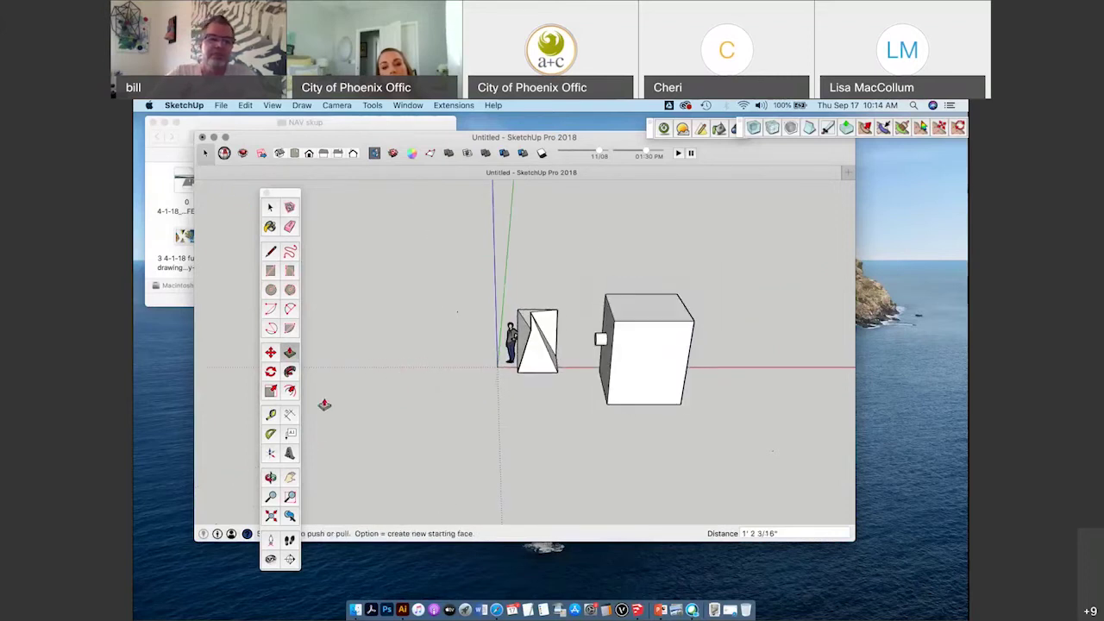
{"action": "left_click", "coordinate": [290, 390]}
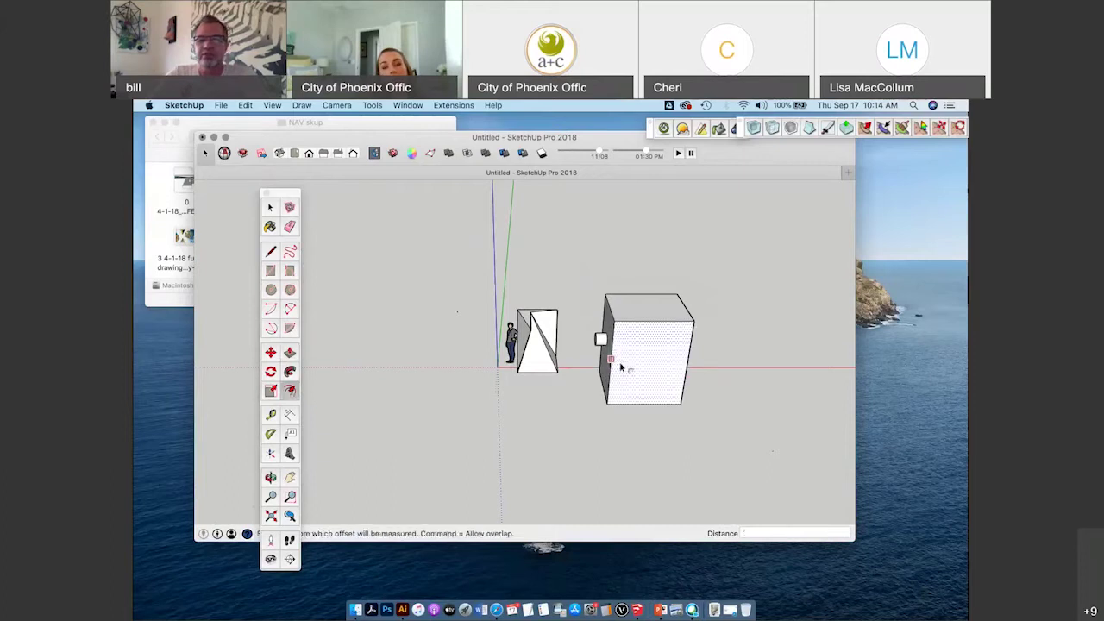
{"action": "scroll", "coordinate": [621, 366], "scroll_direction": "up", "scroll_amount": 3}
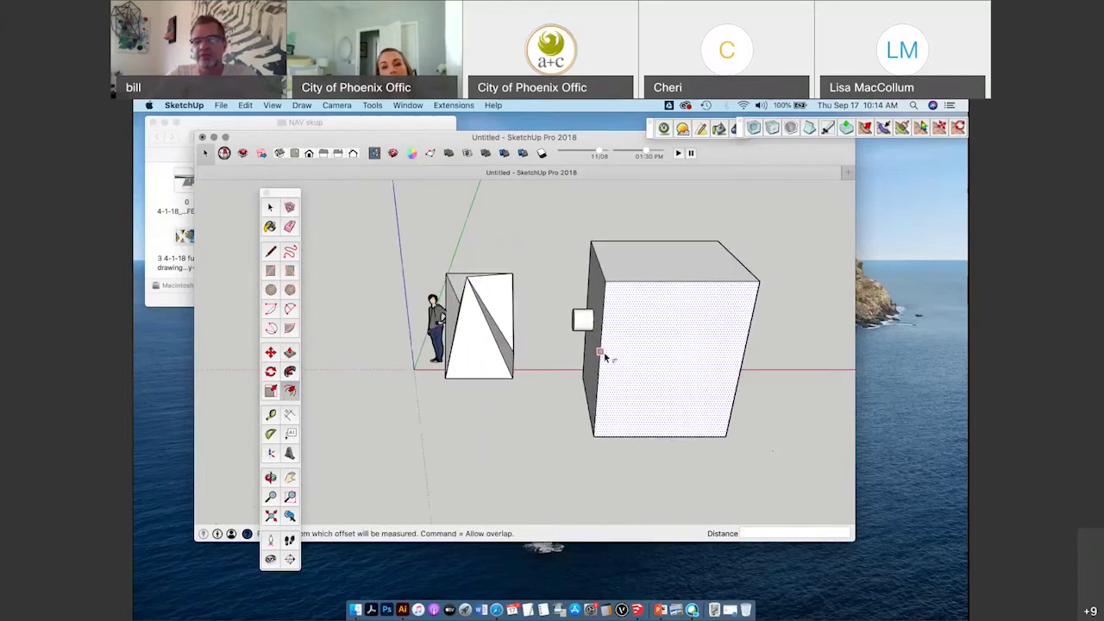
{"action": "middle_click_drag", "start_coordinate": [624, 359], "coordinate": [631, 325]}
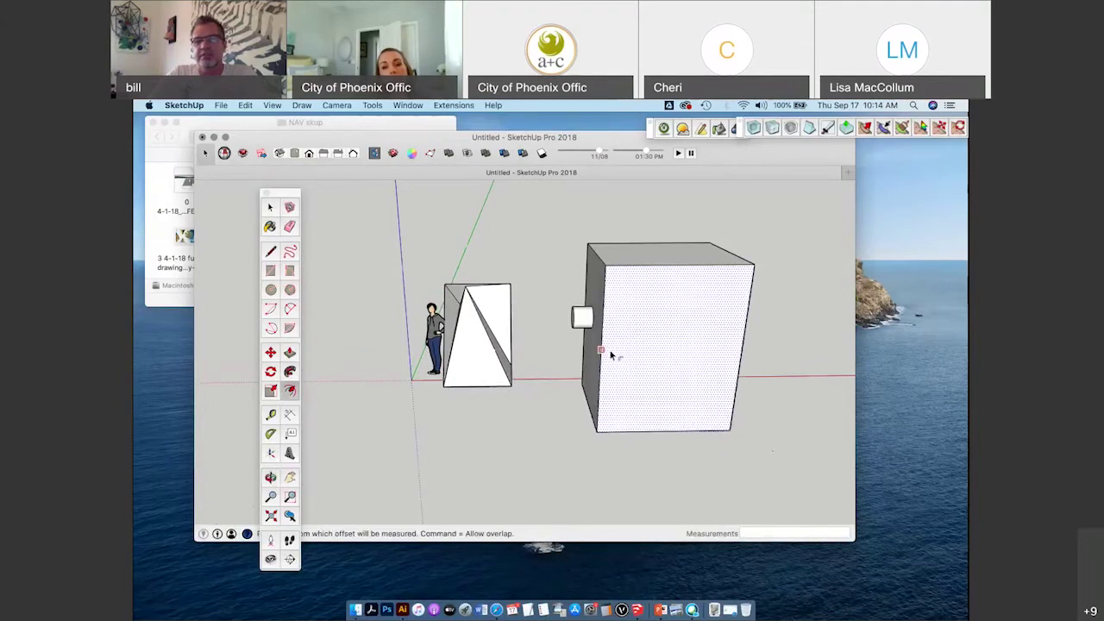
{"action": "key", "text": "Escape"}
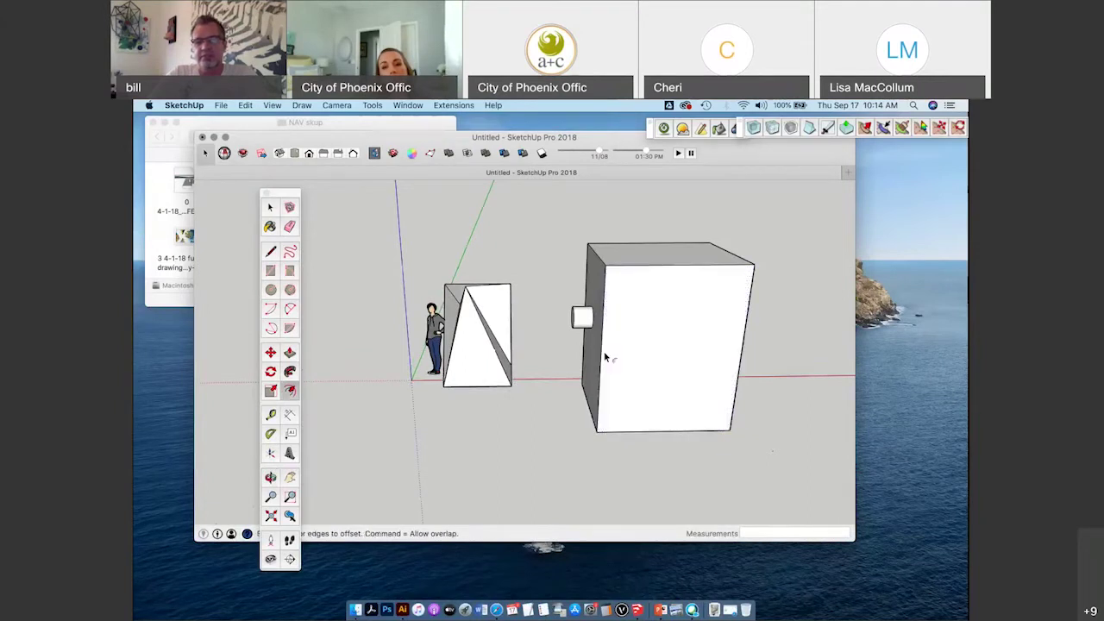
{"action": "left_click", "coordinate": [604, 352]}
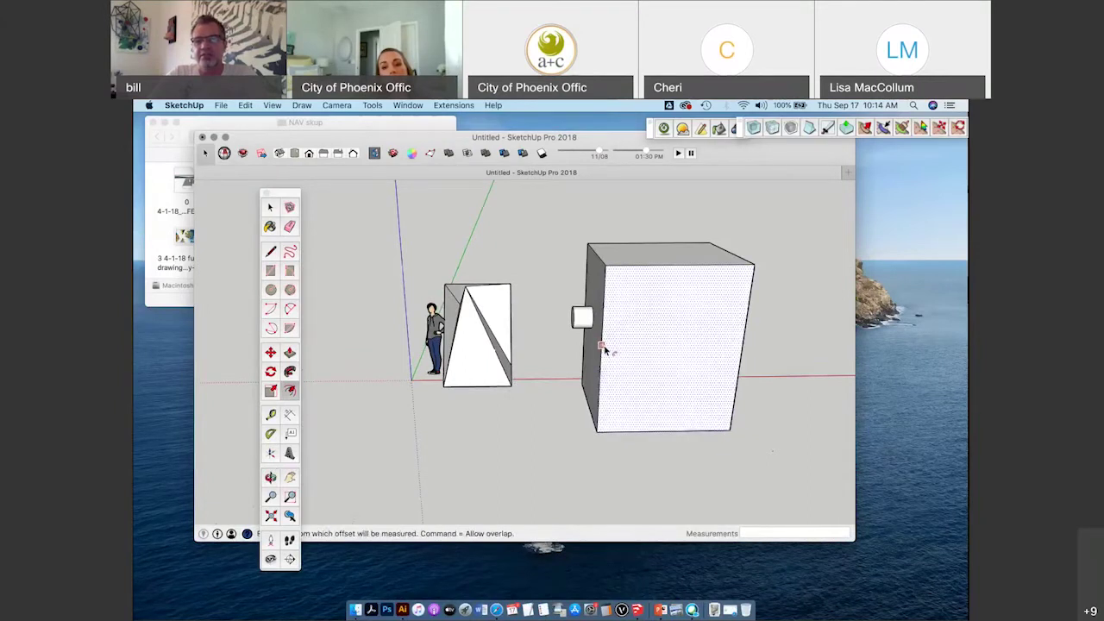
{"action": "left_click", "coordinate": [605, 350]}
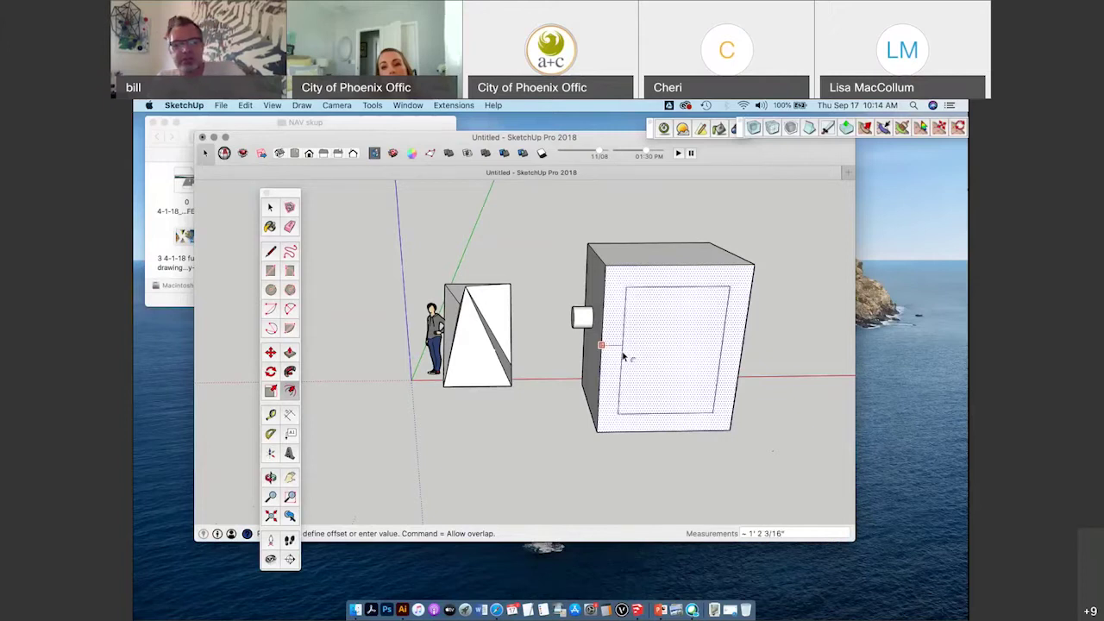
{"action": "type", "text": "12"}
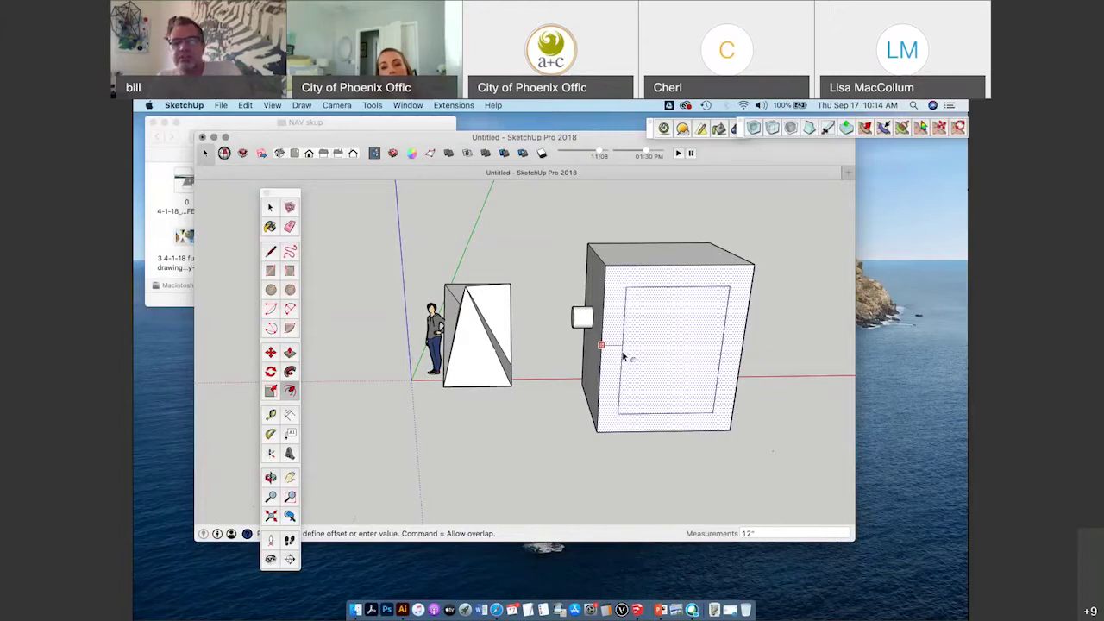
{"action": "key", "text": "Return"}
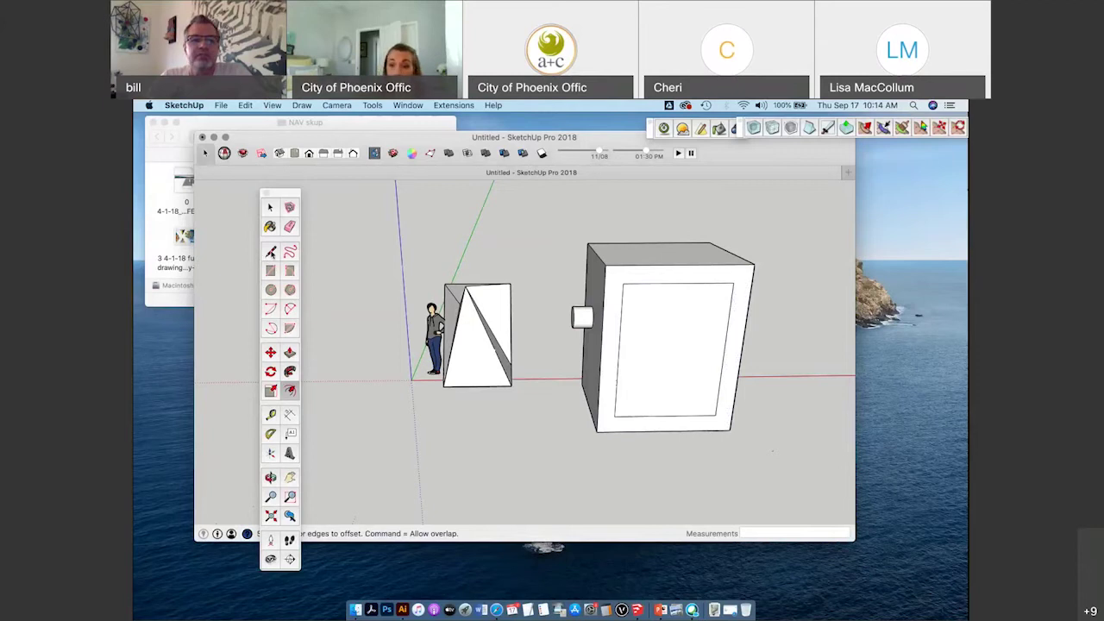
Draw a line about 7' 11" long from the small box's slanted-face apex down to the front bottom corner away from the human figure.
{"action": "left_click", "coordinate": [270, 250]}
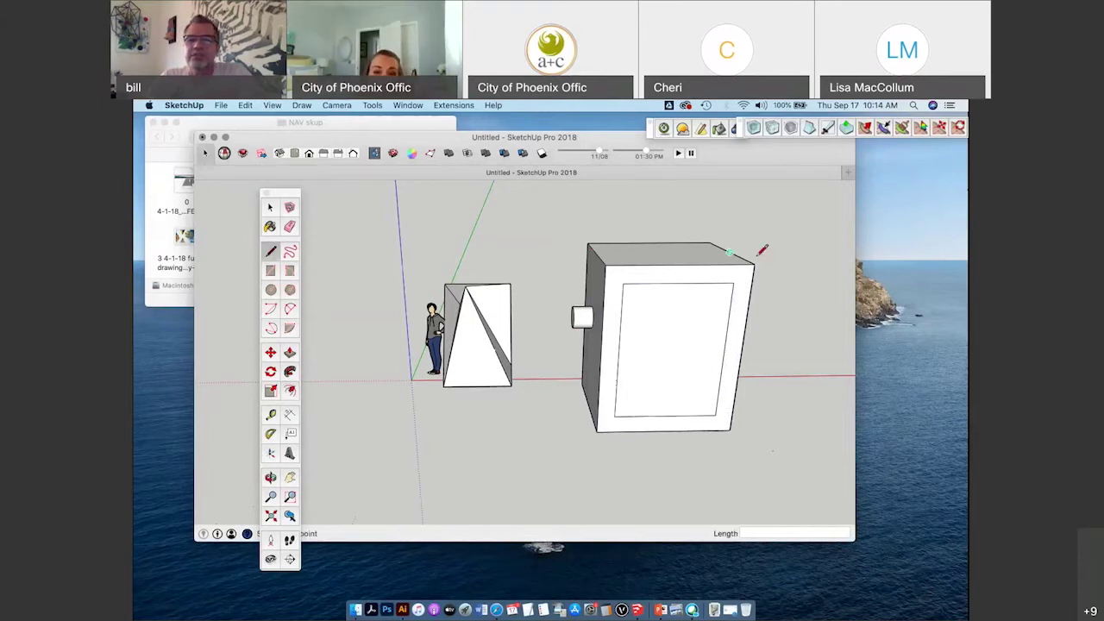
{"action": "scroll", "coordinate": [491, 299], "scroll_direction": "up", "scroll_amount": 2}
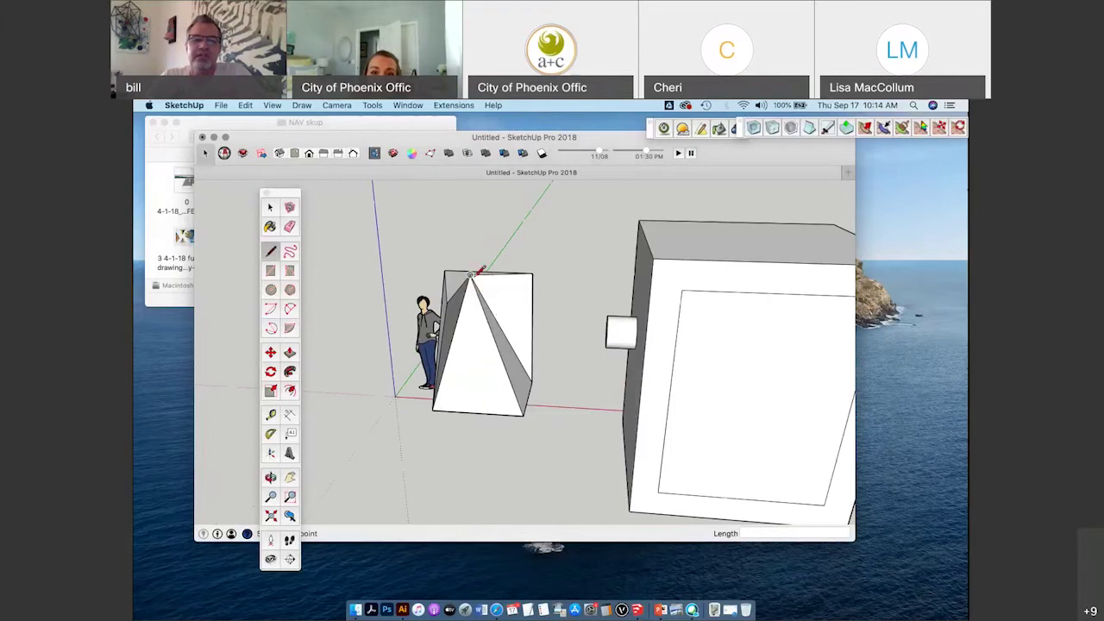
{"action": "left_click", "coordinate": [471, 274]}
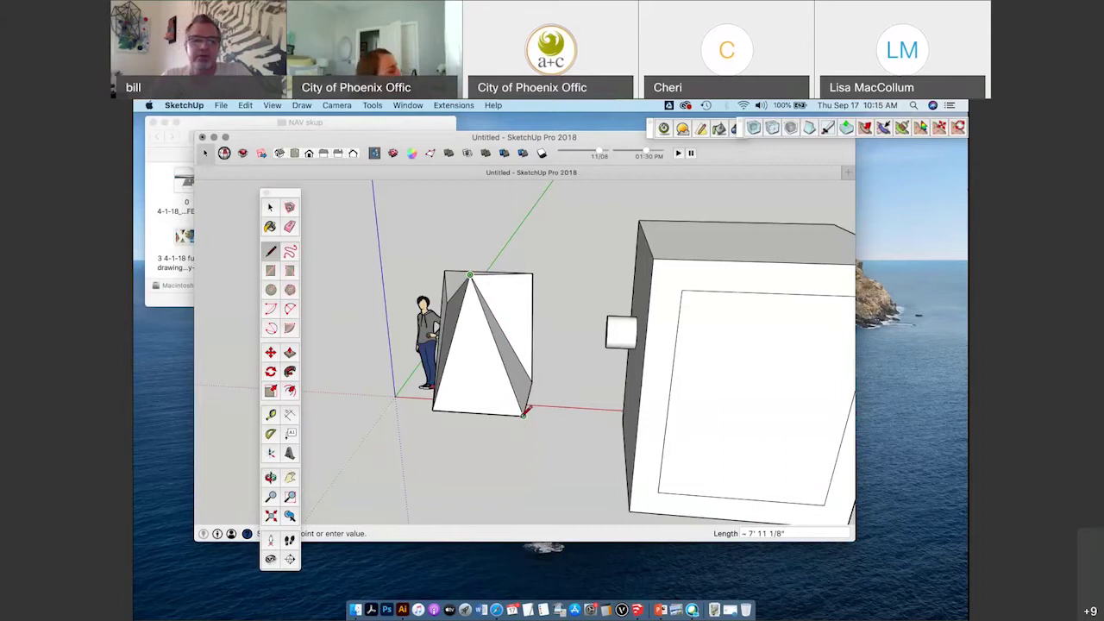
{"action": "left_click", "coordinate": [524, 413]}
Measure the front bottom edge of the small box's slanted triangular face with the Tape Measure.
{"action": "key", "text": "t"}
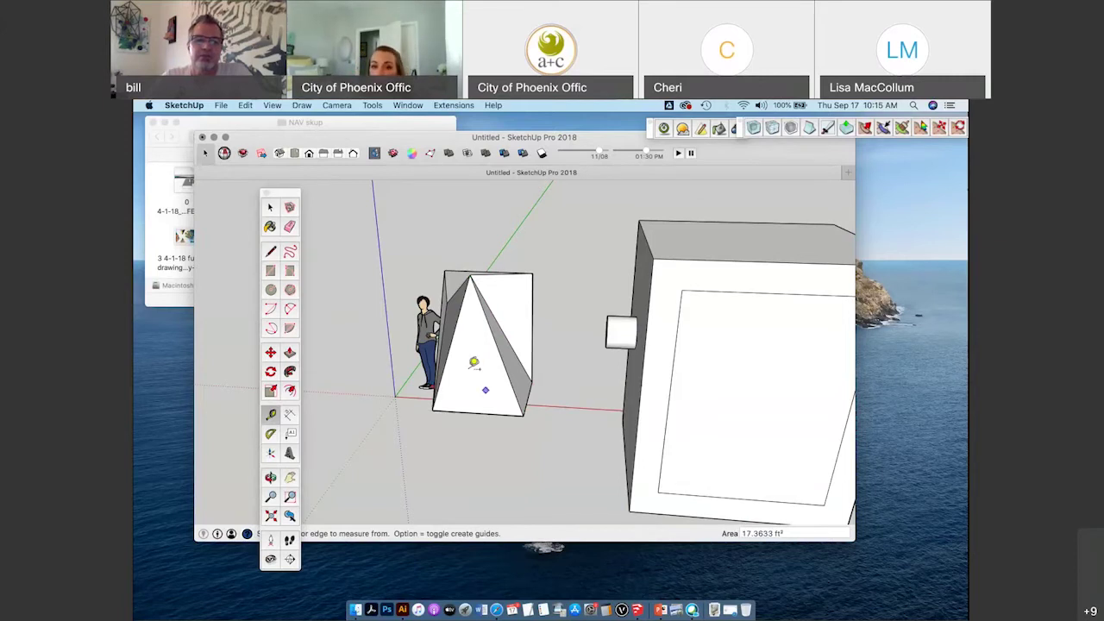
{"action": "scroll", "coordinate": [448, 394], "scroll_direction": "up", "scroll_amount": 2}
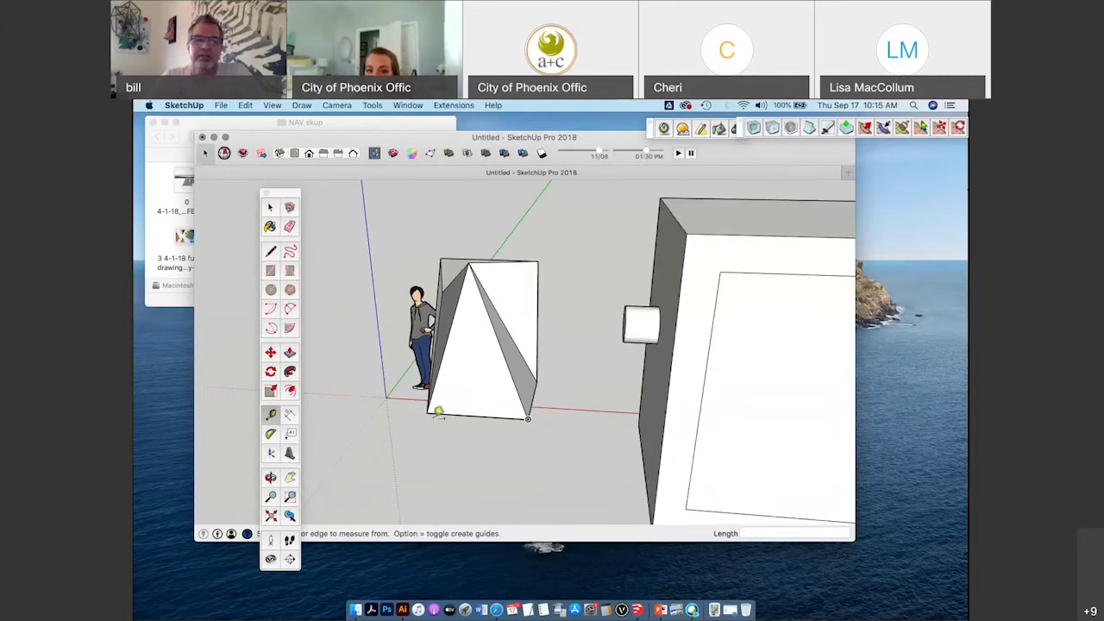
{"action": "left_click", "coordinate": [428, 411]}
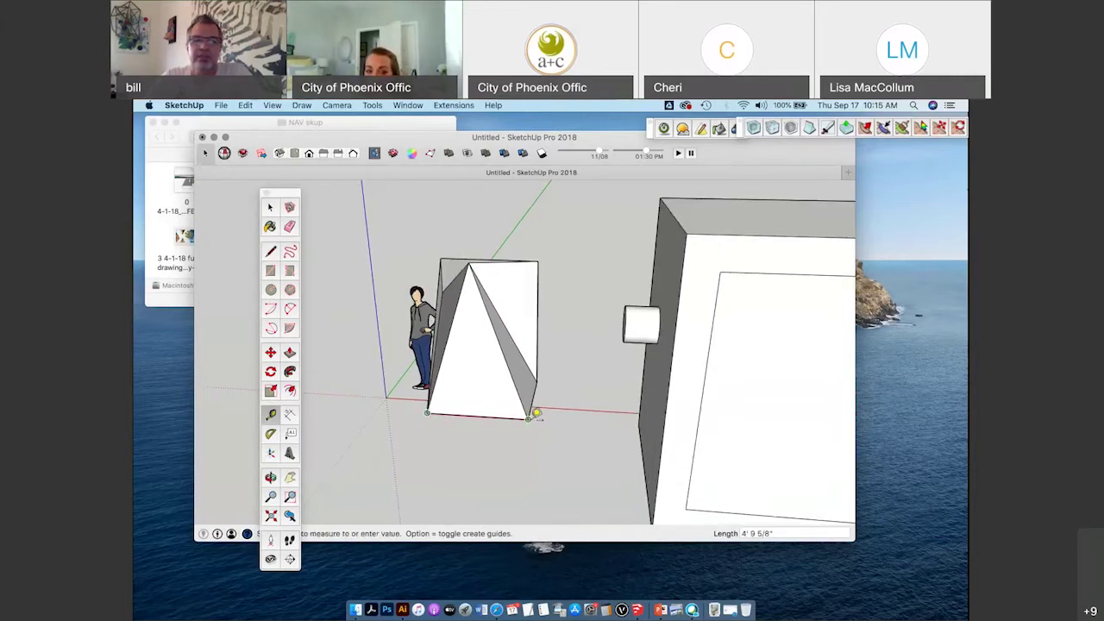
{"action": "left_click", "coordinate": [536, 415]}
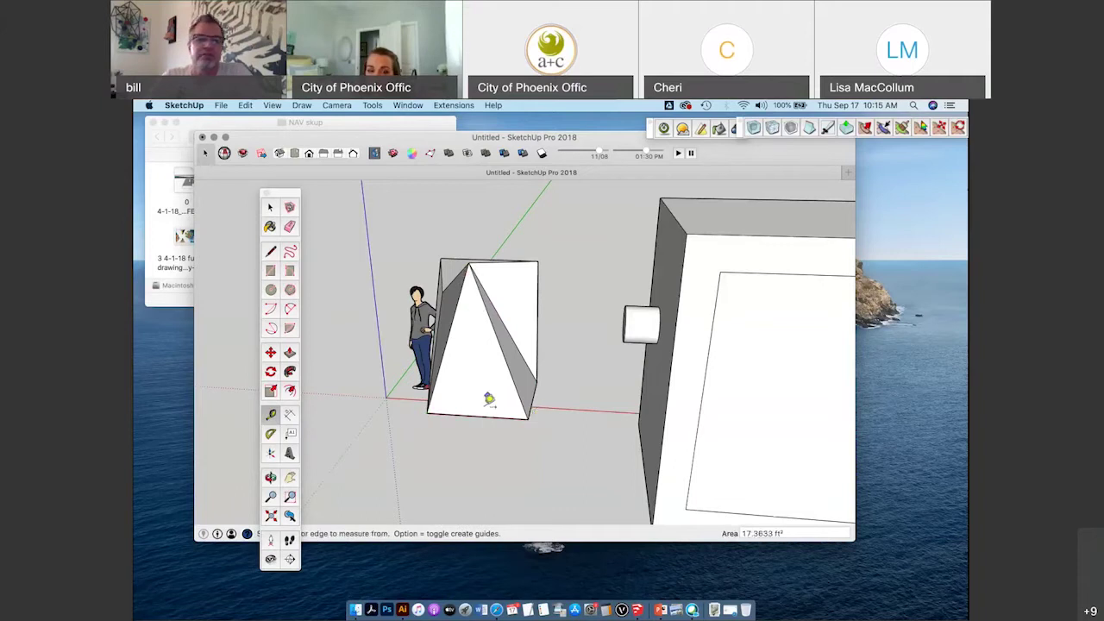
{"action": "left_click", "coordinate": [270, 209]}
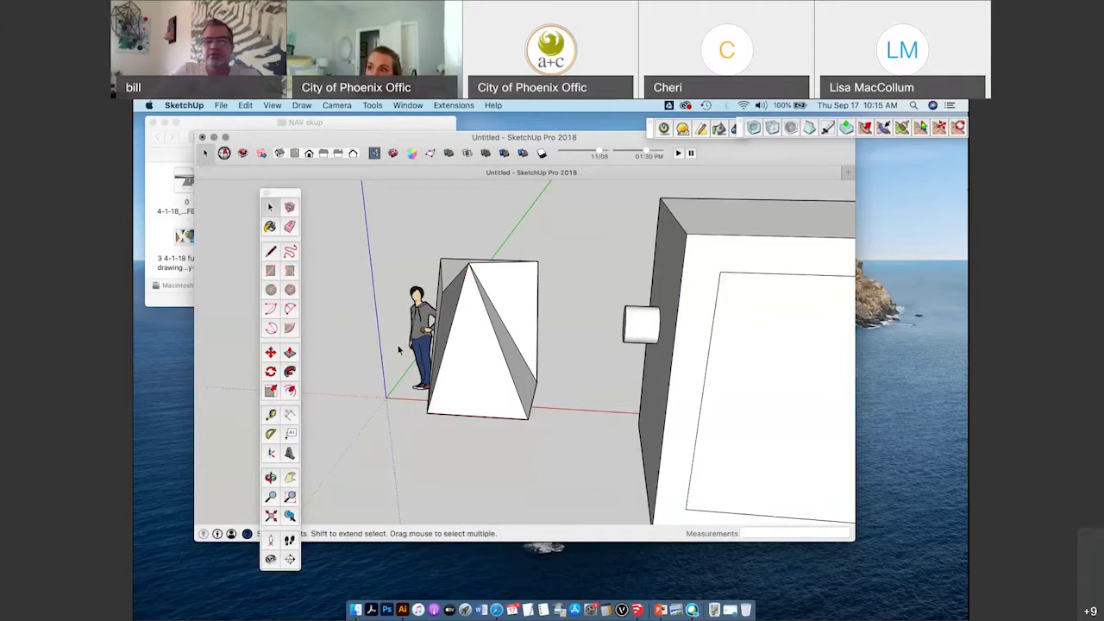
Examine both solids from several angles and distances by orbiting and zooming around the tall box.
{"action": "middle_click_drag", "start_coordinate": [398, 345], "coordinate": [447, 324]}
{"action": "scroll", "coordinate": [558, 332], "scroll_direction": "down", "scroll_amount": 3}
{"action": "left_click_drag", "start_coordinate": [730, 154], "coordinate": [722, 150]}
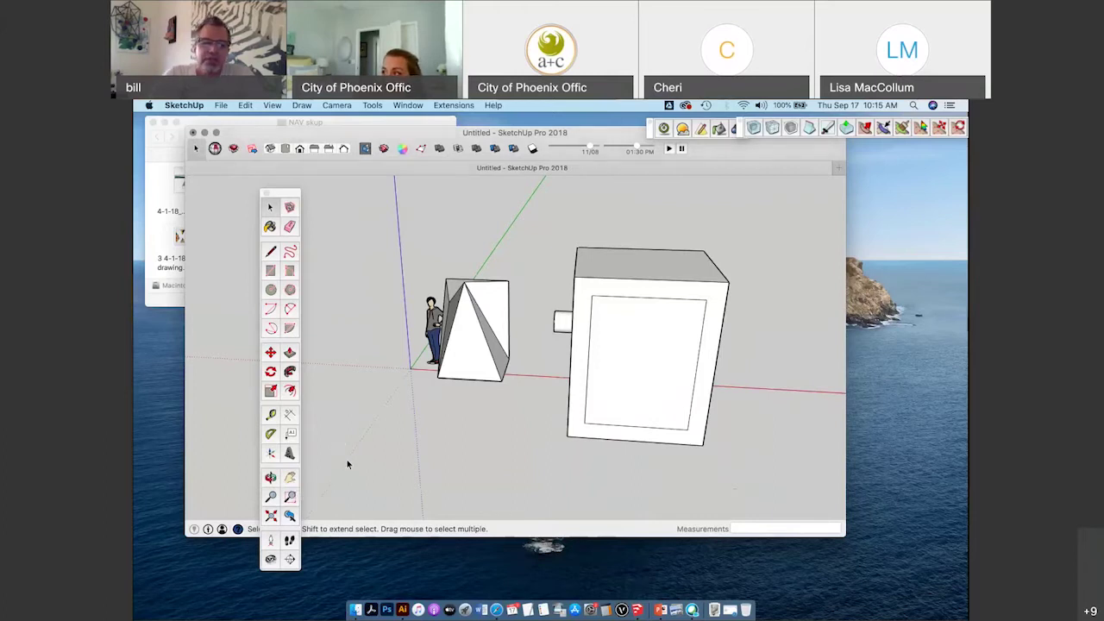
{"action": "left_click", "coordinate": [270, 478]}
{"action": "mouse_move", "coordinate": [627, 390]}
{"action": "left_mouse_down"}
{"action": "mouse_move", "coordinate": [495, 420]}
{"action": "mouse_move", "coordinate": [483, 278]}
{"action": "mouse_move", "coordinate": [638, 380]}
{"action": "mouse_move", "coordinate": [596, 323]}
{"action": "mouse_move", "coordinate": [658, 454]}
{"action": "mouse_move", "coordinate": [606, 394]}
{"action": "left_mouse_up"}
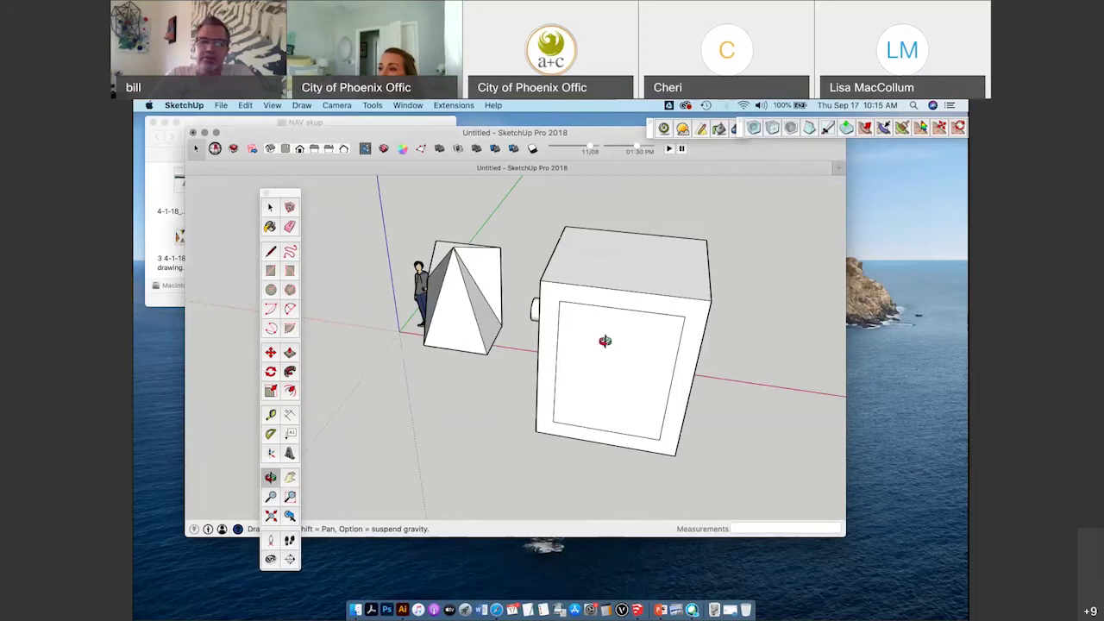
{"action": "left_click_drag", "start_coordinate": [613, 363], "coordinate": [529, 387]}
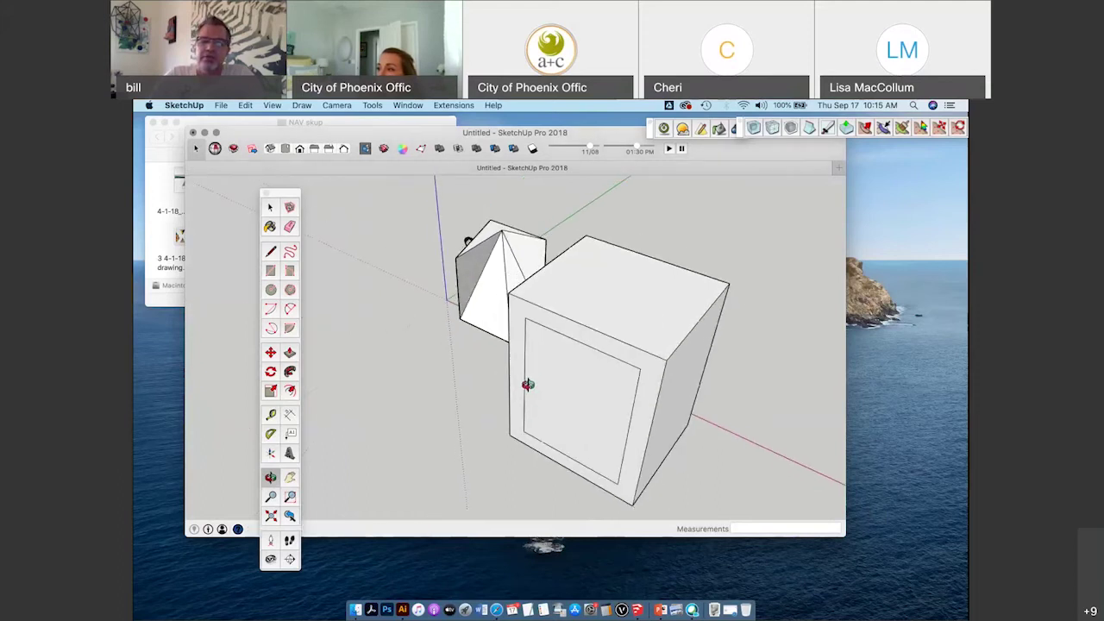
{"action": "scroll", "coordinate": [570, 355], "scroll_direction": "up", "scroll_amount": 3}
{"action": "left_click_drag", "start_coordinate": [569, 290], "coordinate": [626, 314]}
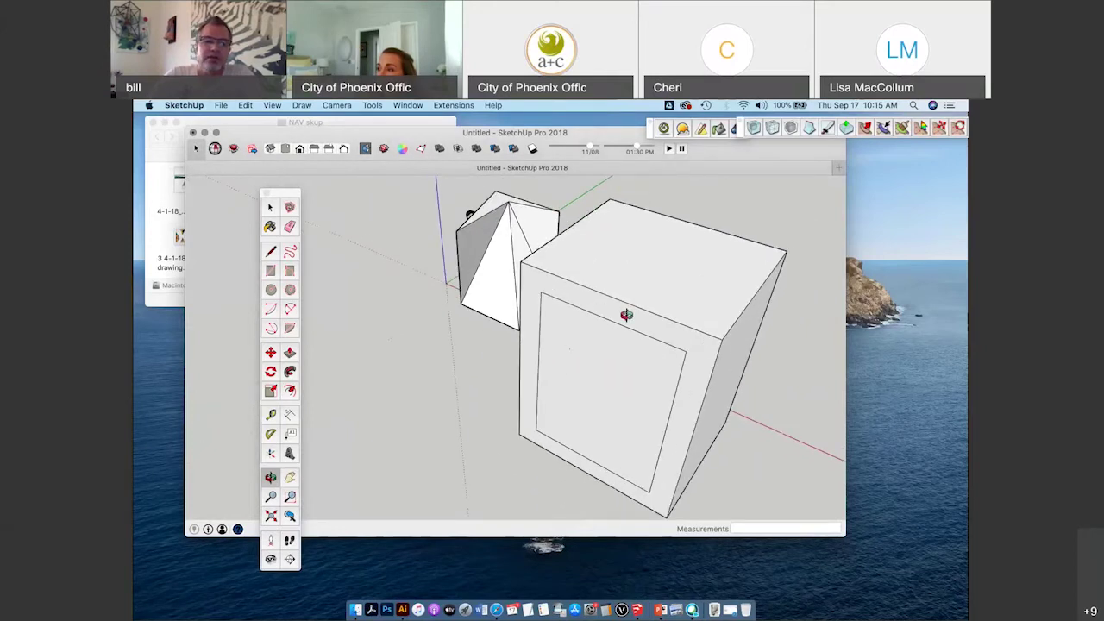
{"action": "scroll", "coordinate": [626, 314], "scroll_direction": "up", "scroll_amount": 2}
{"action": "left_click", "coordinate": [273, 497]}
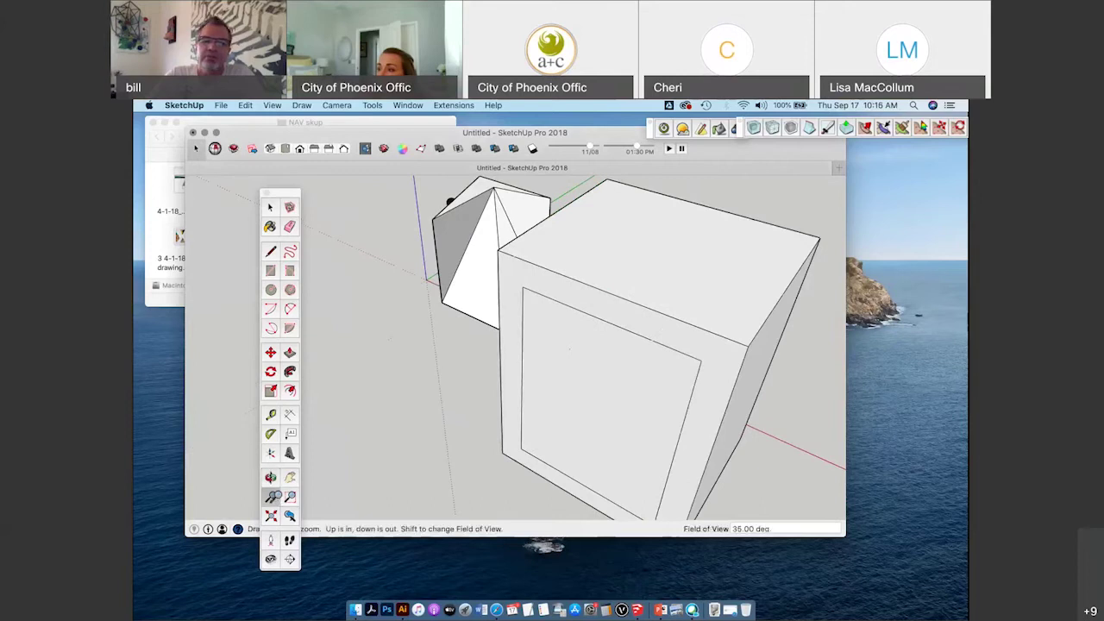
{"action": "scroll", "coordinate": [595, 401], "scroll_direction": "down", "scroll_amount": 1}
{"action": "left_click_drag", "start_coordinate": [595, 401], "coordinate": [557, 420]}
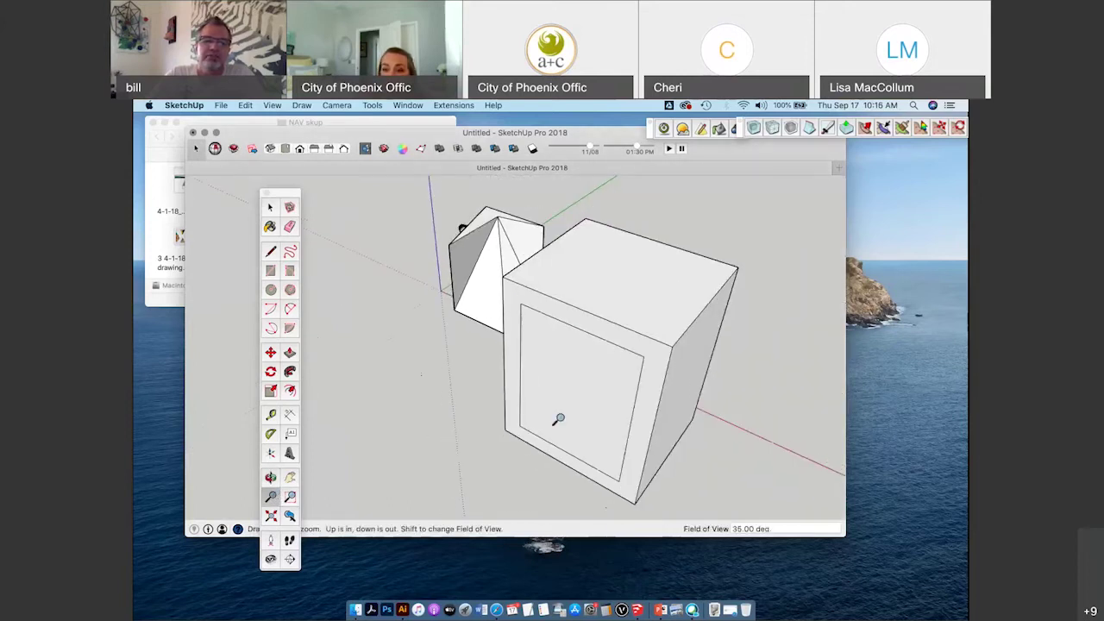
{"action": "left_click", "coordinate": [270, 207]}
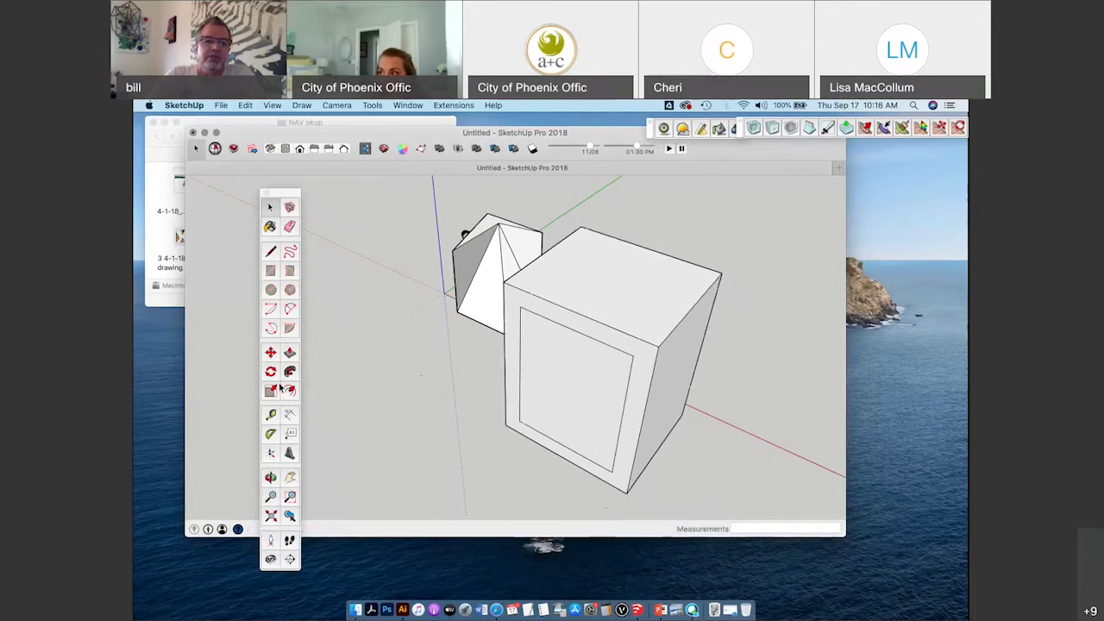
Zoom in on the tall box until its face fills the view, and use Zoom Extents to fit the whole model.
{"action": "left_click", "coordinate": [290, 477]}
{"action": "scroll", "coordinate": [552, 239], "scroll_direction": "up", "scroll_amount": 10}
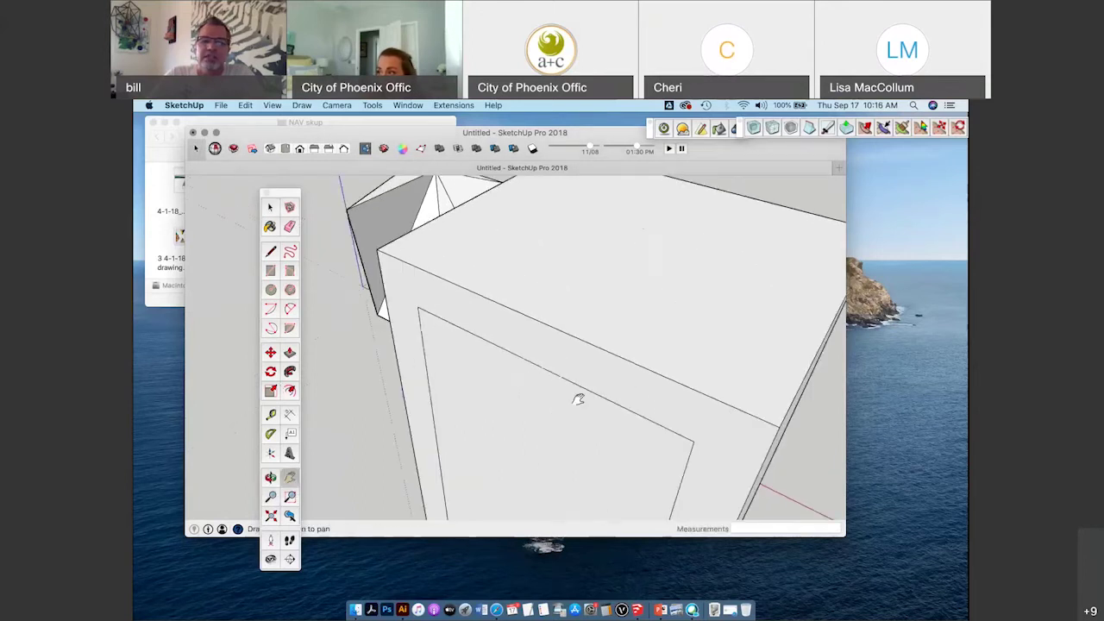
{"action": "scroll", "coordinate": [584, 316], "scroll_direction": "up", "scroll_amount": 6}
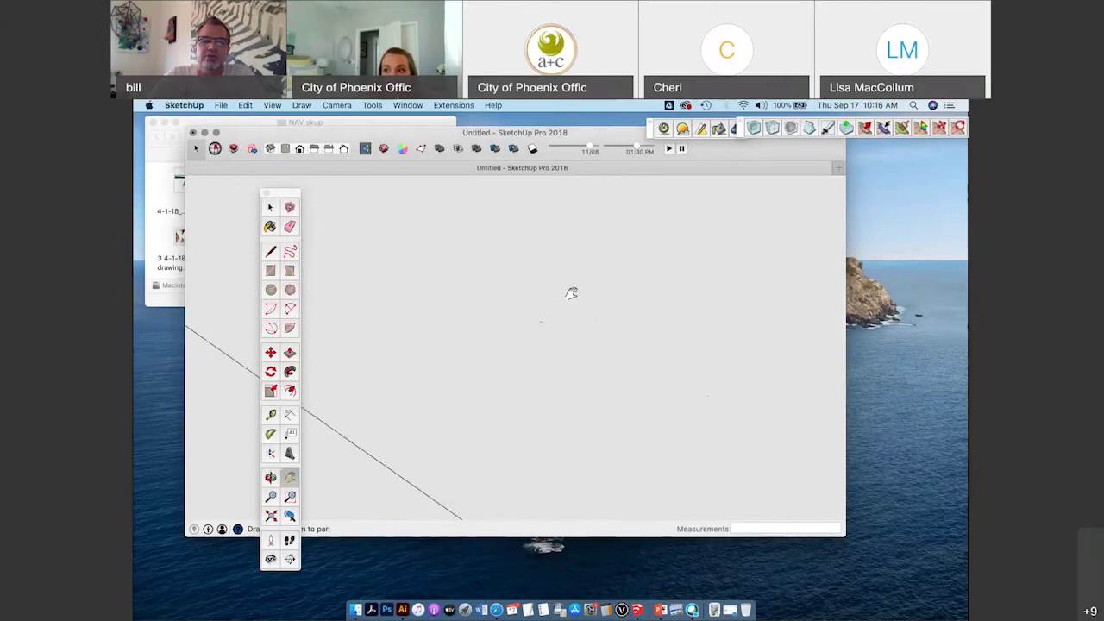
{"action": "scroll", "coordinate": [559, 289], "scroll_direction": "up", "scroll_amount": 3}
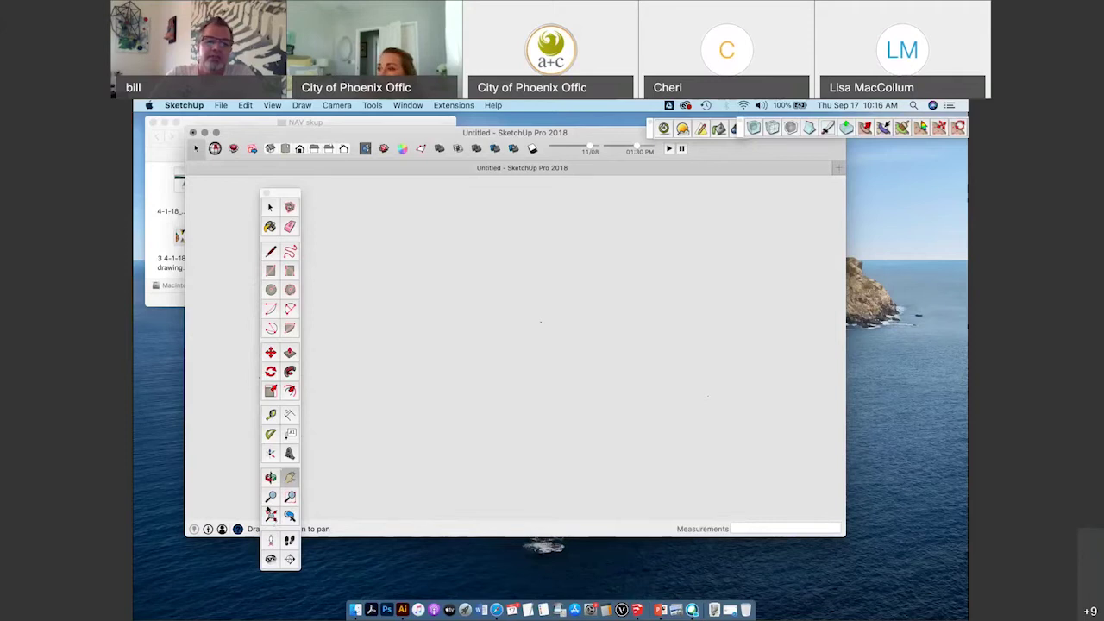
{"action": "left_click", "coordinate": [270, 515]}
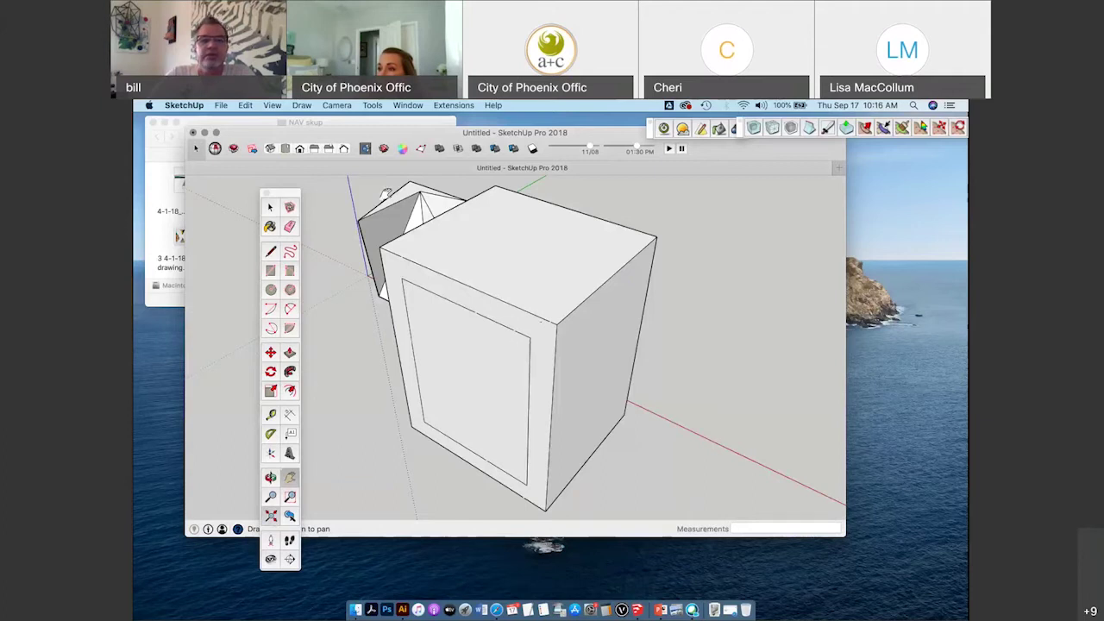
Inspect the model in the standard Top view, and orbit to a perspective showing the cylinder and the offset front face.
{"action": "scroll", "coordinate": [449, 308], "scroll_direction": "up", "scroll_amount": 5}
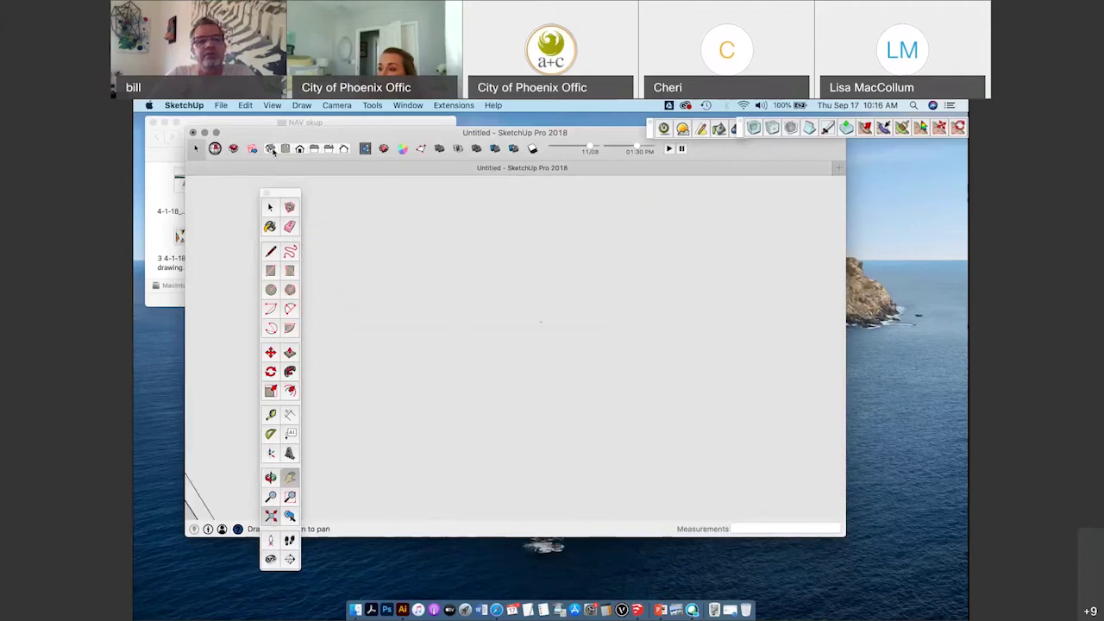
{"action": "left_click_drag", "start_coordinate": [272, 149], "coordinate": [421, 246]}
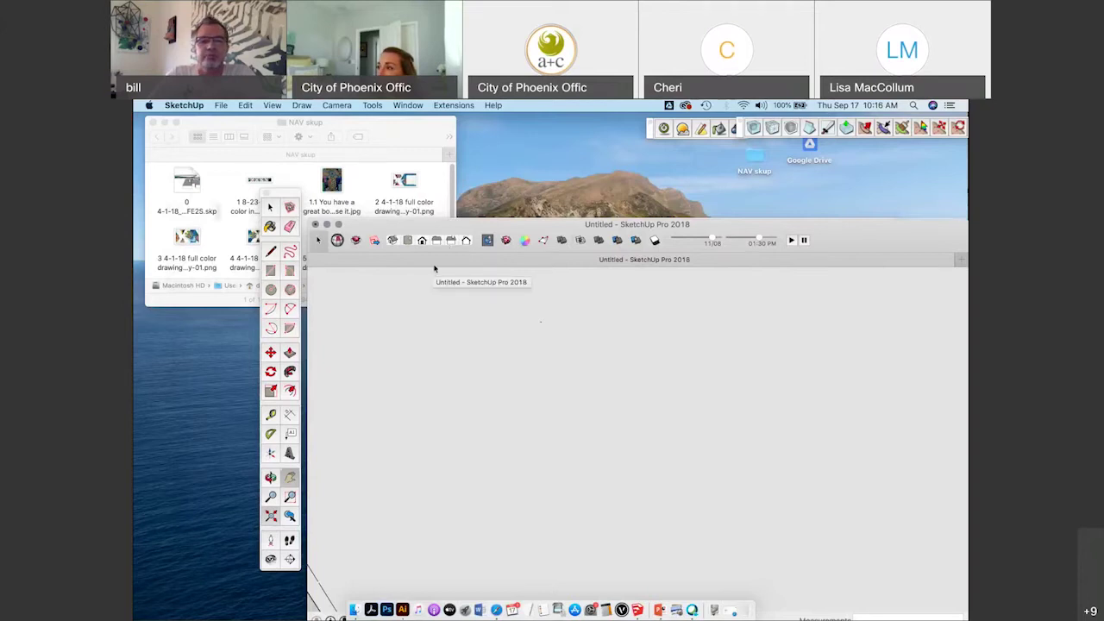
{"action": "left_click_drag", "start_coordinate": [434, 262], "coordinate": [352, 192]}
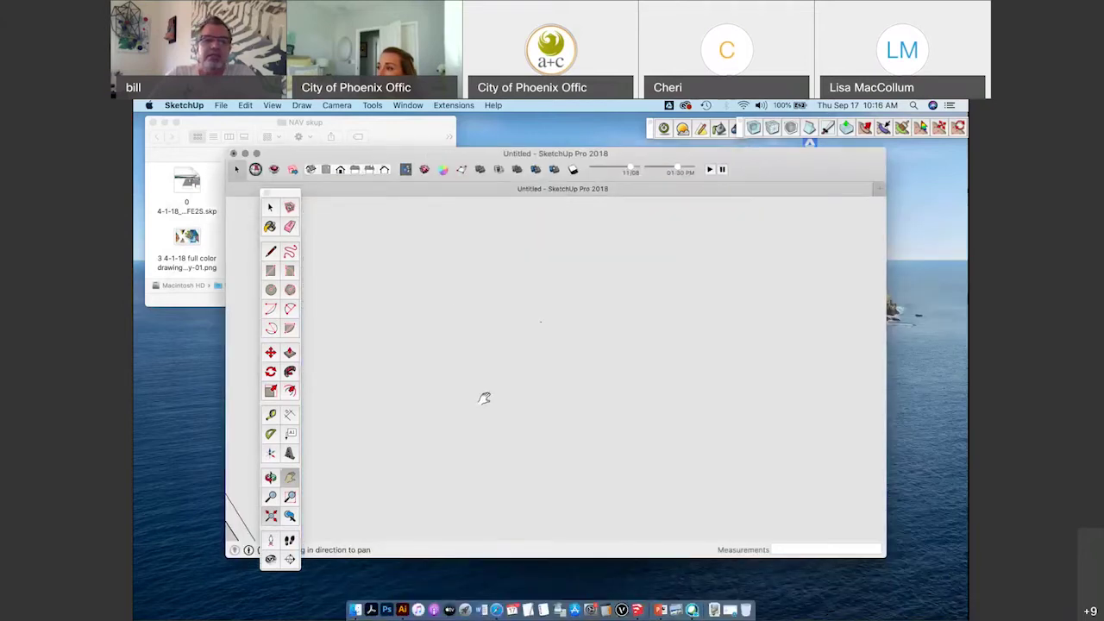
{"action": "left_click", "coordinate": [326, 171]}
{"action": "scroll", "coordinate": [589, 377], "scroll_direction": "down", "scroll_amount": 3}
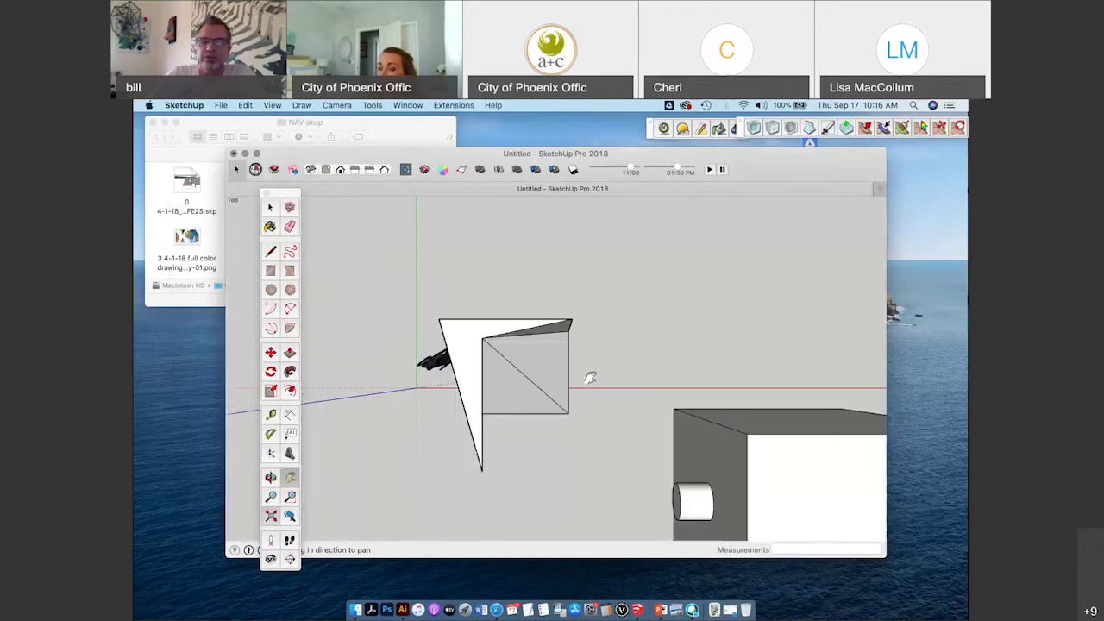
{"action": "scroll", "coordinate": [586, 374], "scroll_direction": "down", "scroll_amount": 5}
{"action": "scroll", "coordinate": [528, 384], "scroll_direction": "up", "scroll_amount": 5}
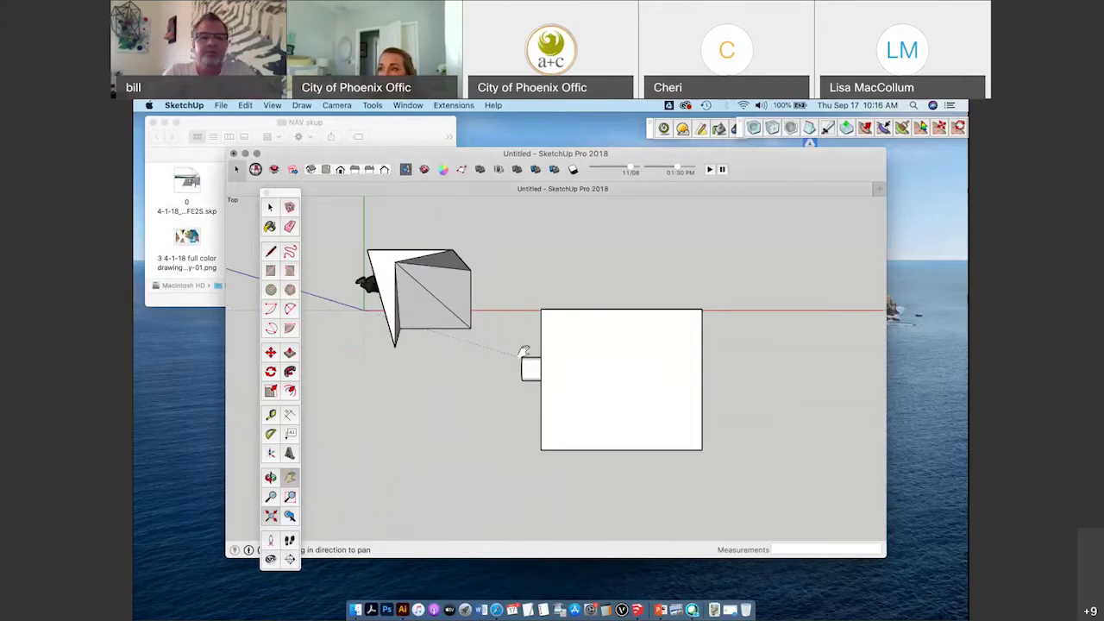
{"action": "middle_click_drag", "start_coordinate": [524, 352], "coordinate": [580, 286]}
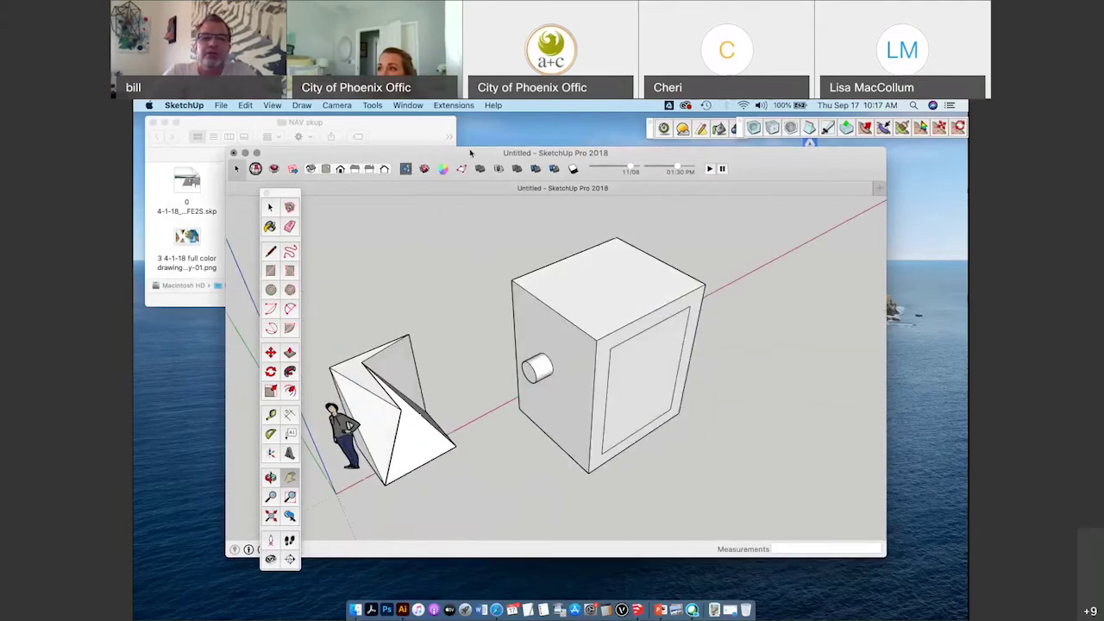
{"action": "left_click_drag", "start_coordinate": [470, 151], "coordinate": [467, 146]}
{"action": "mouse_move", "coordinate": [518, 323]}
{"action": "middle_mouse_down"}
{"action": "mouse_move", "coordinate": [506, 299]}
{"action": "mouse_move", "coordinate": [459, 385]}
{"action": "middle_mouse_up"}
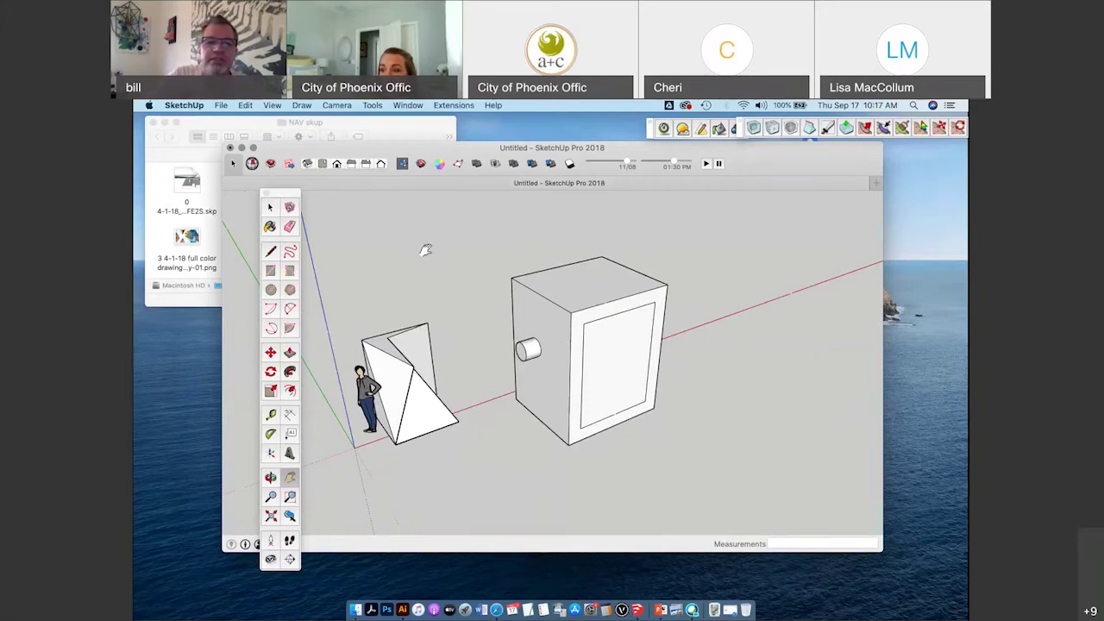
{"action": "left_click_drag", "start_coordinate": [434, 154], "coordinate": [457, 161]}
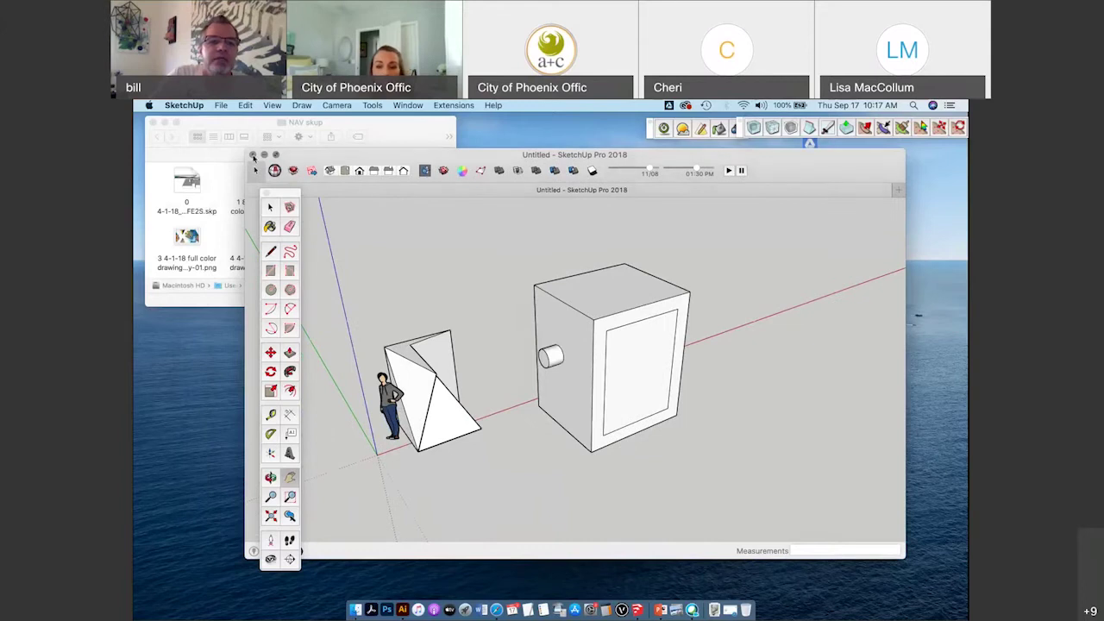
Close the untitled model without saving and open 0 4-1-18_DAMBROVA_FE2S.skp from the NAV skup folder.
{"action": "left_click", "coordinate": [252, 155]}
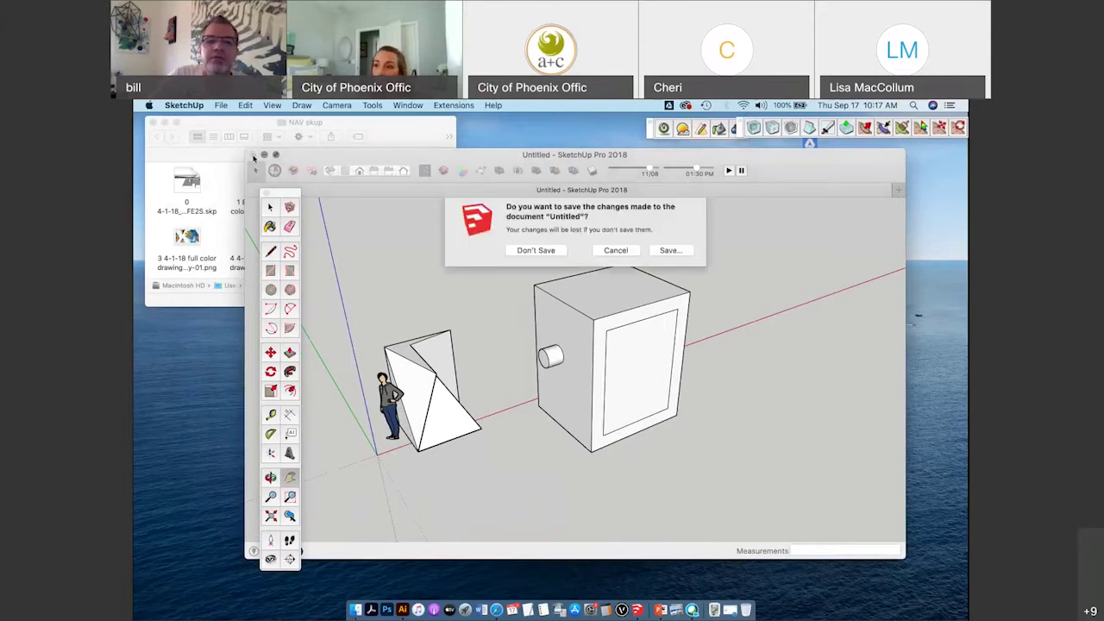
{"action": "left_click", "coordinate": [536, 256]}
{"action": "left_click", "coordinate": [214, 183]}
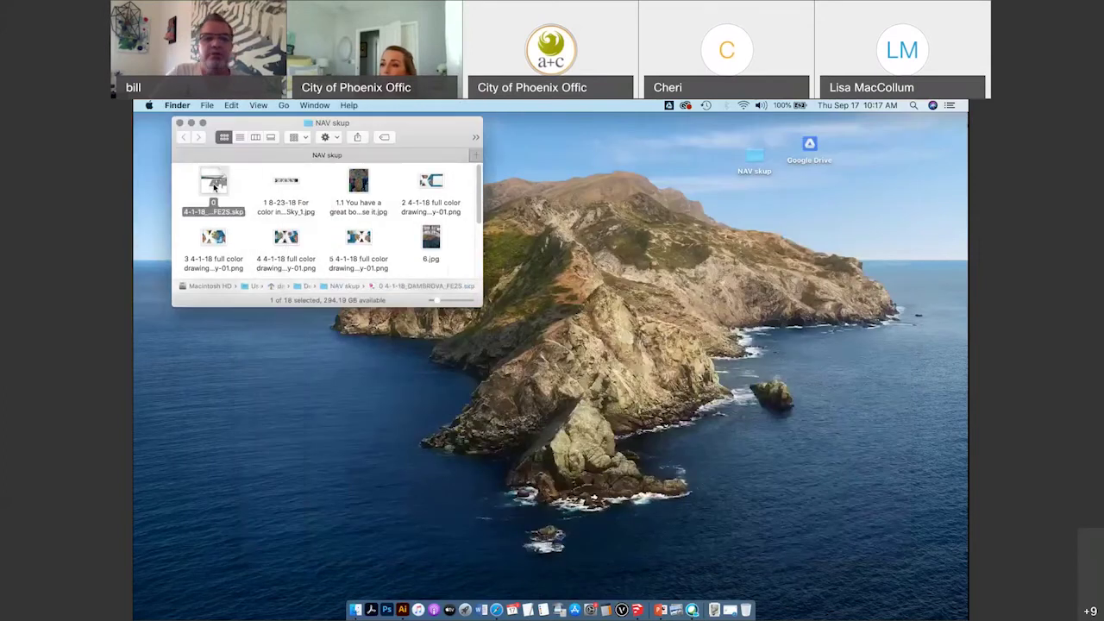
{"action": "double_click", "coordinate": [214, 185]}
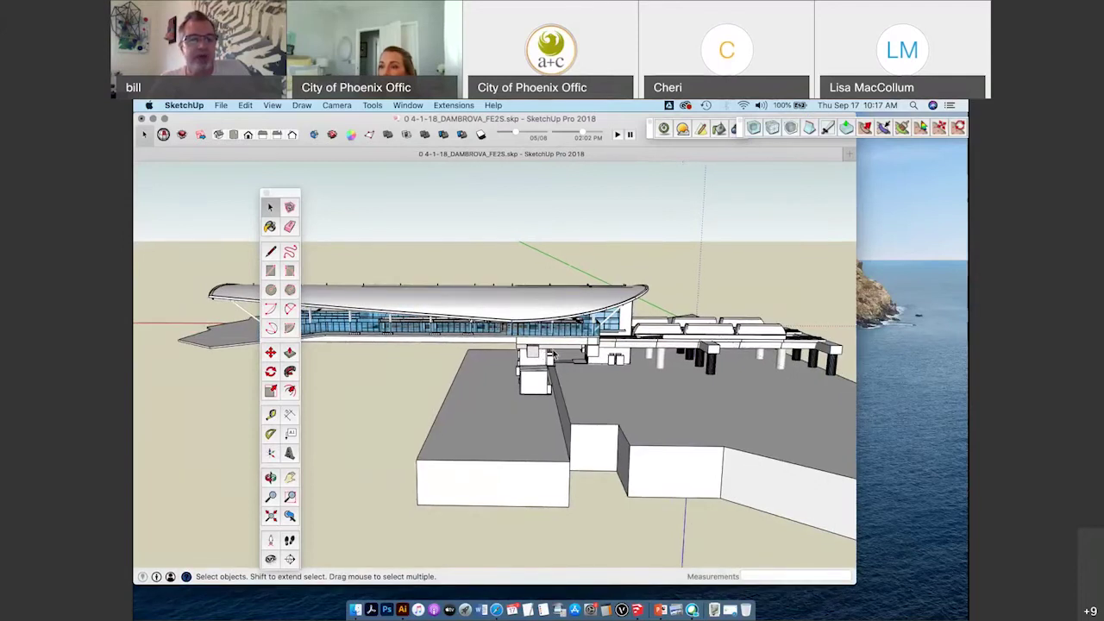
Orbit around the building model, and enlarge the NAV skup folder window in Finder to reveal all its files.
{"action": "mouse_move", "coordinate": [542, 354]}
{"action": "middle_mouse_down"}
{"action": "mouse_move", "coordinate": [584, 391]}
{"action": "mouse_move", "coordinate": [525, 389]}
{"action": "middle_mouse_up"}
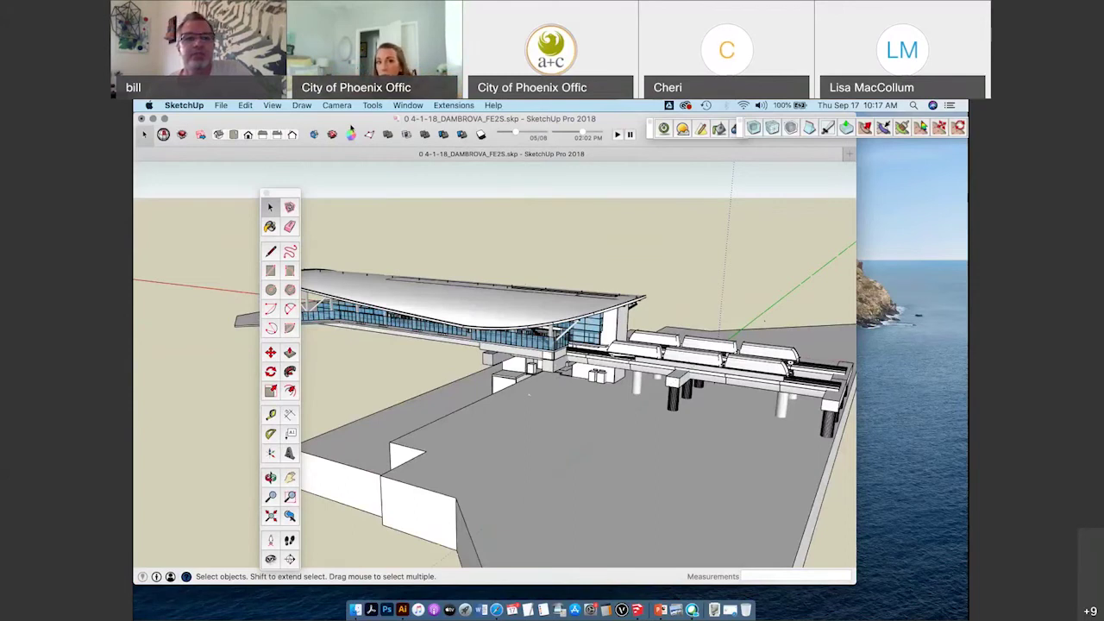
{"action": "left_click_drag", "start_coordinate": [351, 128], "coordinate": [659, 324]}
{"action": "left_click", "coordinate": [398, 167]}
{"action": "left_click_drag", "start_coordinate": [443, 308], "coordinate": [677, 444]}
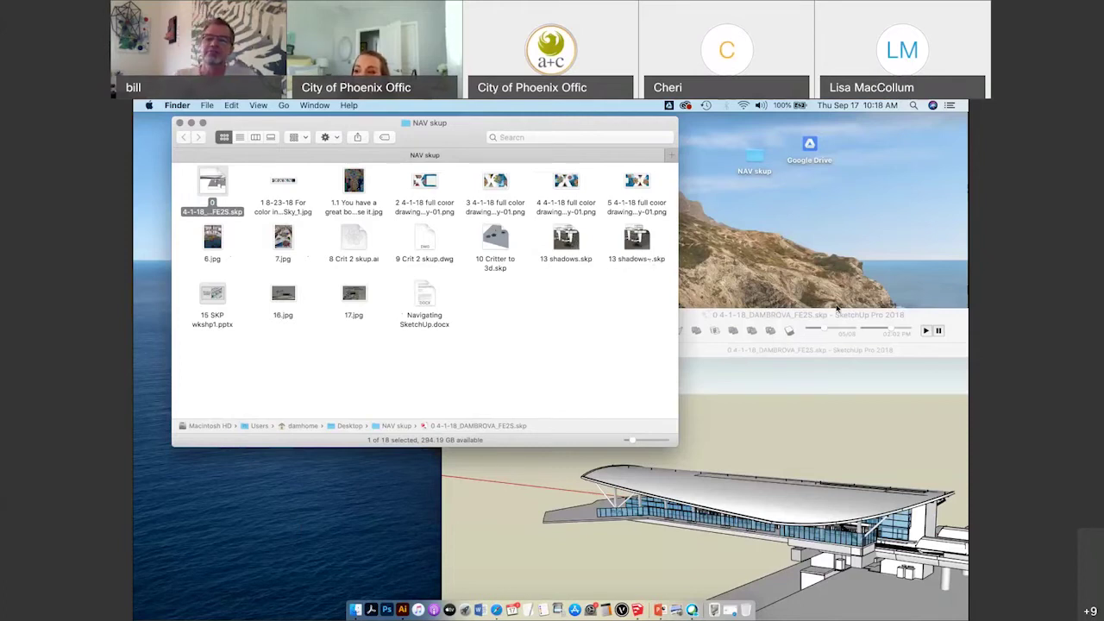
Return to the SketchUp building model and examine its curved roof and train tracks from a higher, closer viewpoint.
{"action": "left_click_drag", "start_coordinate": [702, 320], "coordinate": [463, 152]}
{"action": "middle_click_drag", "start_coordinate": [618, 336], "coordinate": [604, 417]}
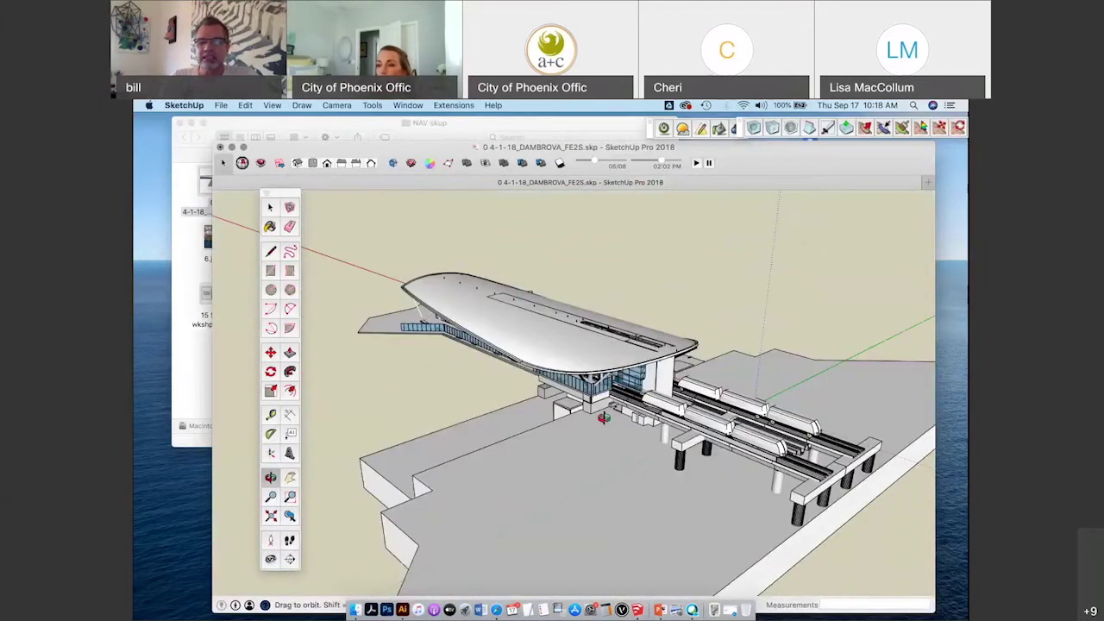
{"action": "scroll", "coordinate": [607, 400], "scroll_direction": "up", "scroll_amount": 2}
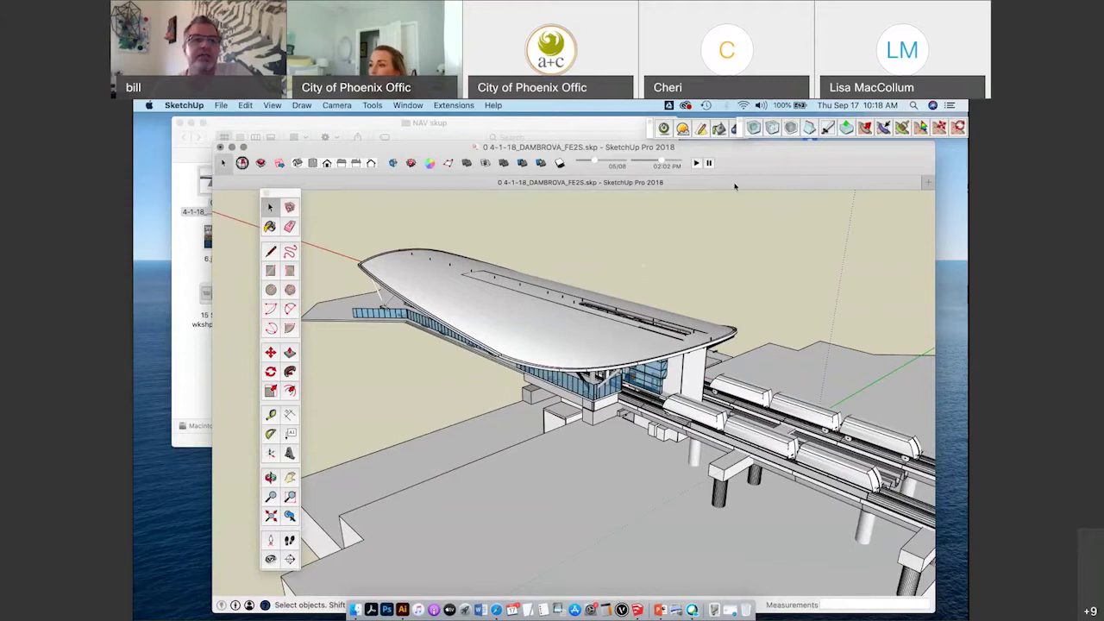
Filter the importable files in the NAV skup folder to AutoCAD Files (*.dwg, *.dxf), and cancel the import.
{"action": "left_click", "coordinate": [221, 105]}
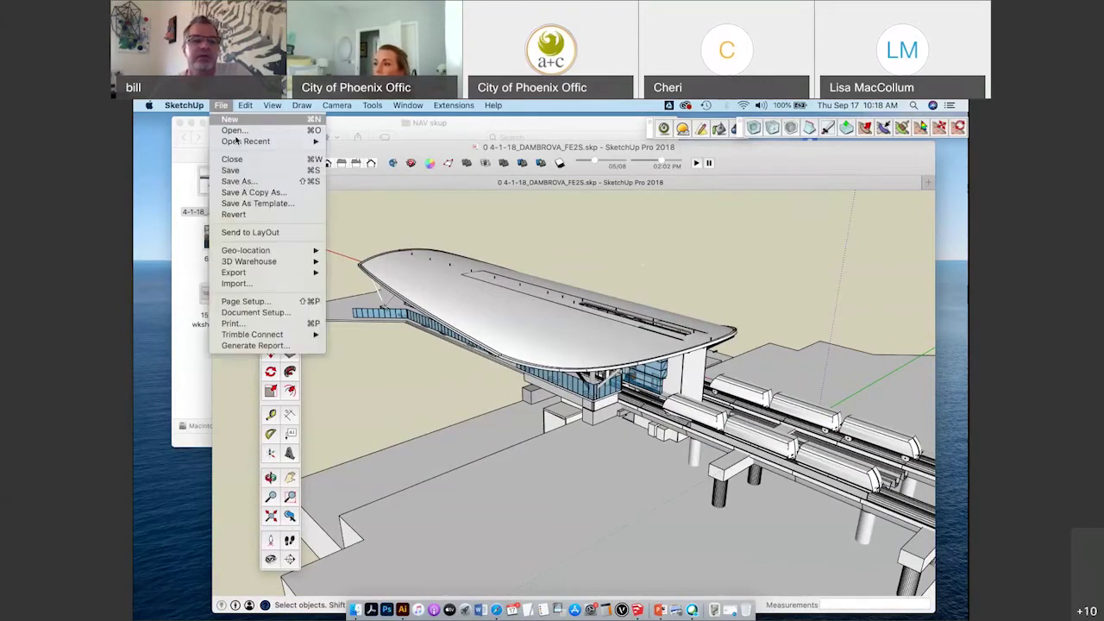
{"action": "left_click", "coordinate": [249, 283]}
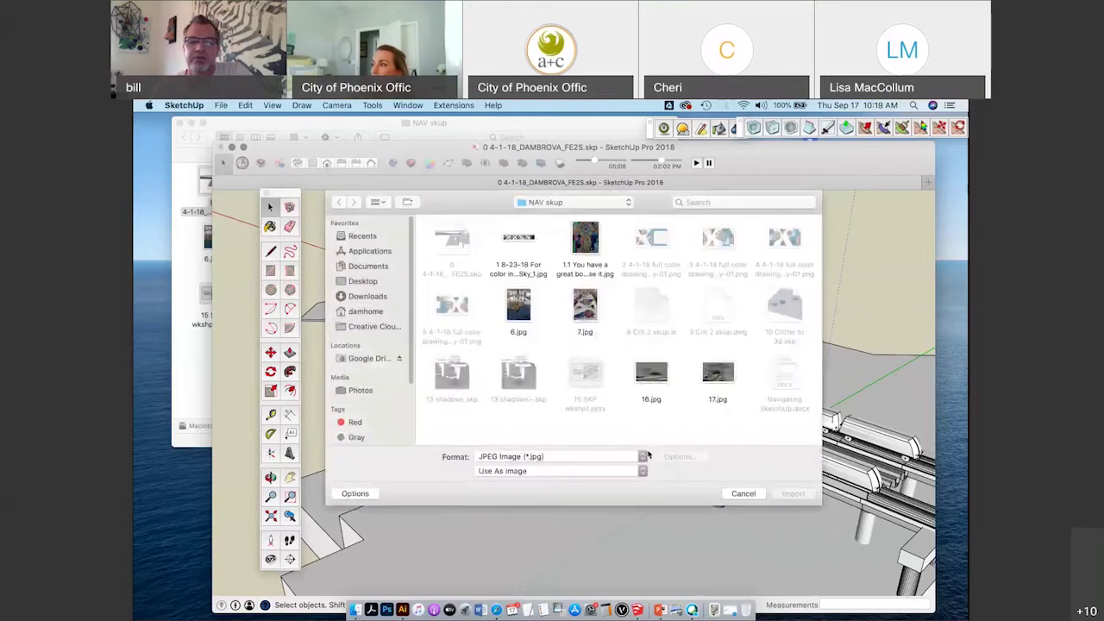
{"action": "left_click", "coordinate": [642, 457]}
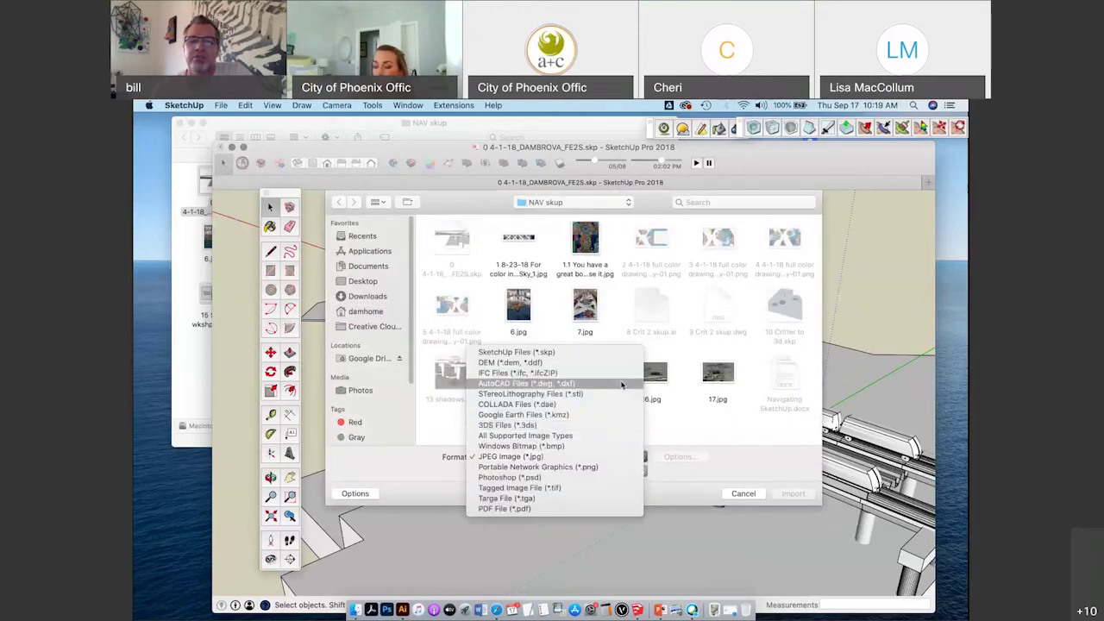
{"action": "left_click", "coordinate": [627, 383]}
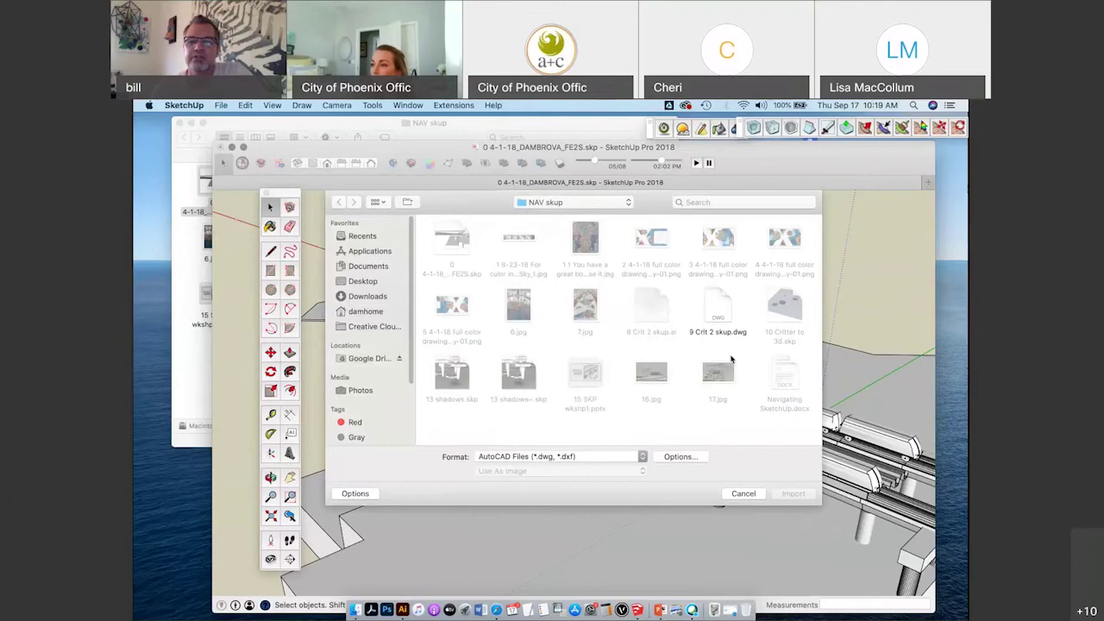
{"action": "left_click", "coordinate": [741, 493]}
Examine the building's roof and train tracks from the track end and from farther out, with the whole site base in view.
{"action": "middle_click_drag", "start_coordinate": [508, 339], "coordinate": [483, 367]}
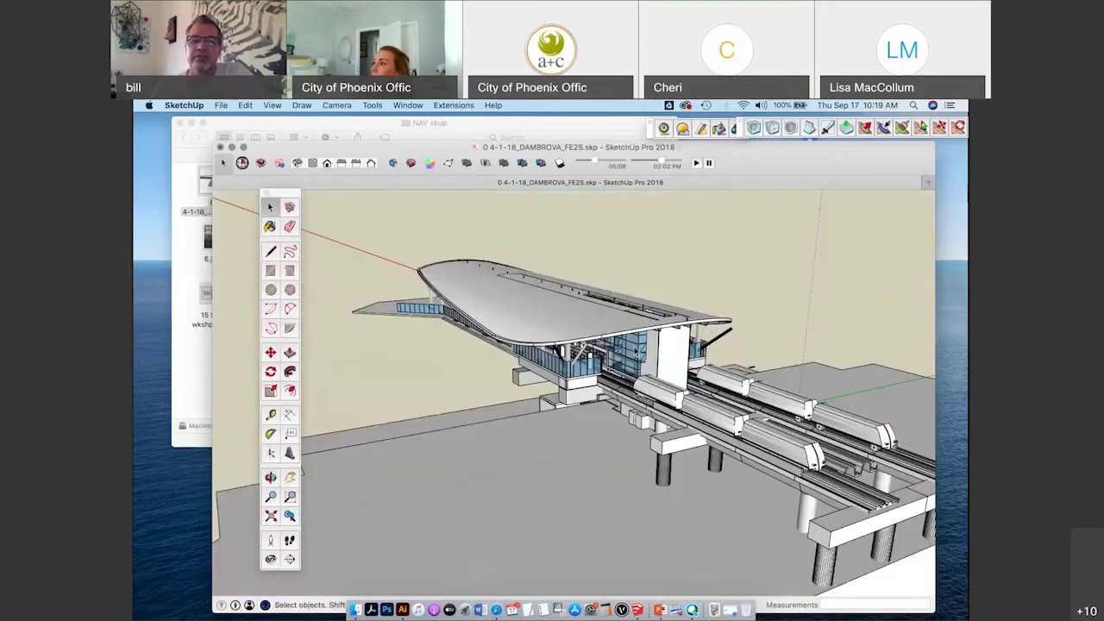
{"action": "middle_click_drag", "start_coordinate": [647, 292], "coordinate": [578, 301]}
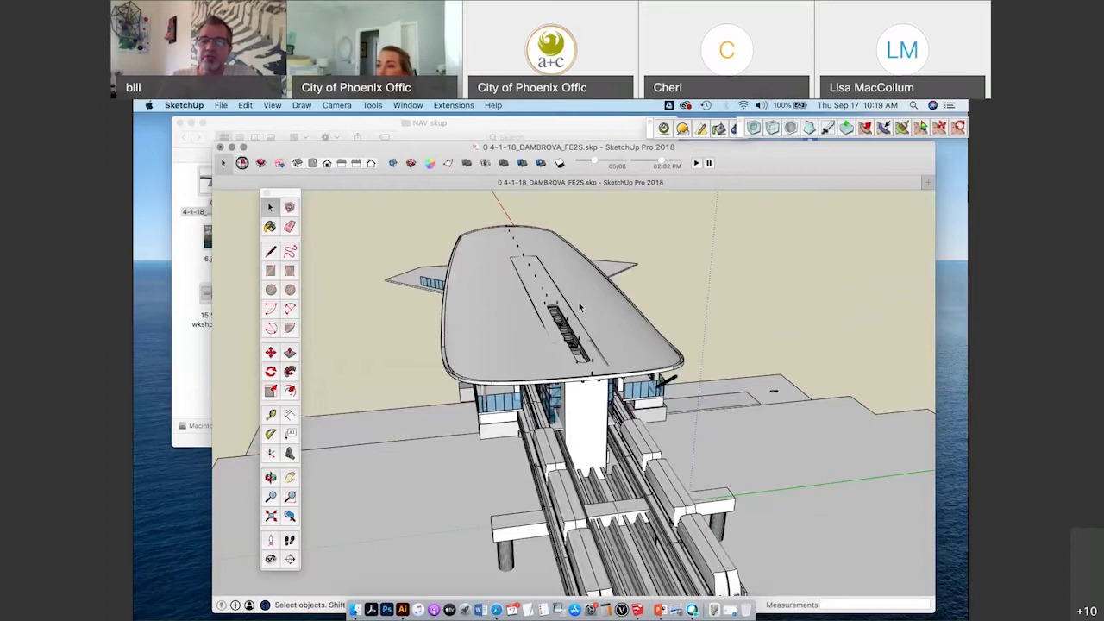
{"action": "scroll", "coordinate": [578, 304], "scroll_direction": "down", "scroll_amount": 1}
{"action": "scroll", "coordinate": [578, 306], "scroll_direction": "down", "scroll_amount": 1}
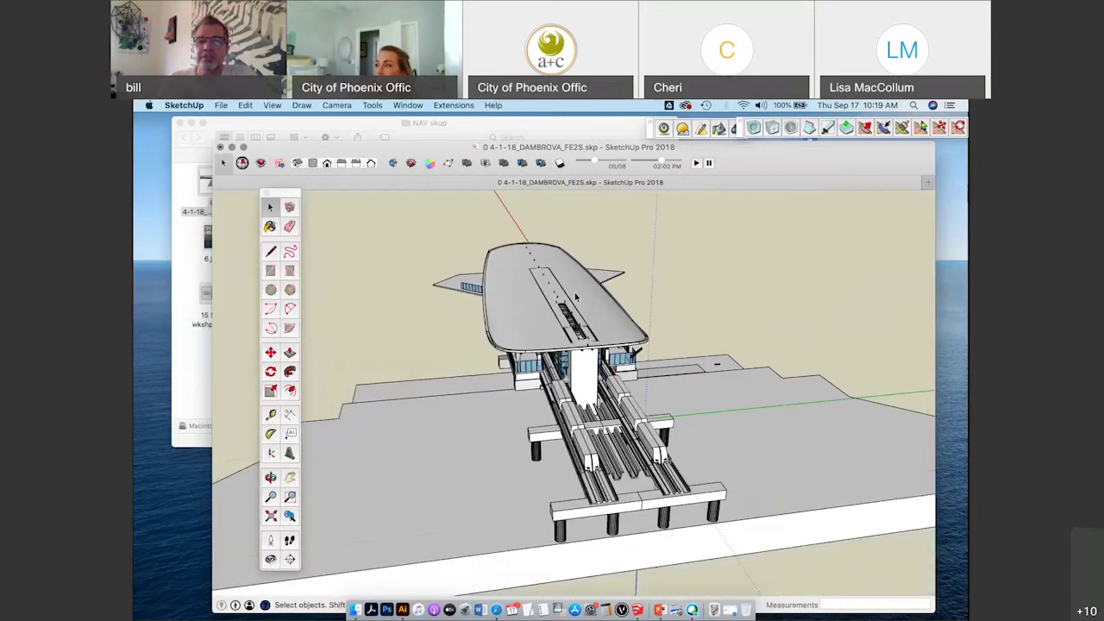
{"action": "scroll", "coordinate": [575, 295], "scroll_direction": "down", "scroll_amount": 1}
{"action": "scroll", "coordinate": [574, 295], "scroll_direction": "down", "scroll_amount": 1}
{"action": "mouse_move", "coordinate": [574, 295]}
{"action": "middle_mouse_down"}
{"action": "mouse_move", "coordinate": [637, 314]}
{"action": "mouse_move", "coordinate": [640, 306]}
{"action": "middle_mouse_up"}
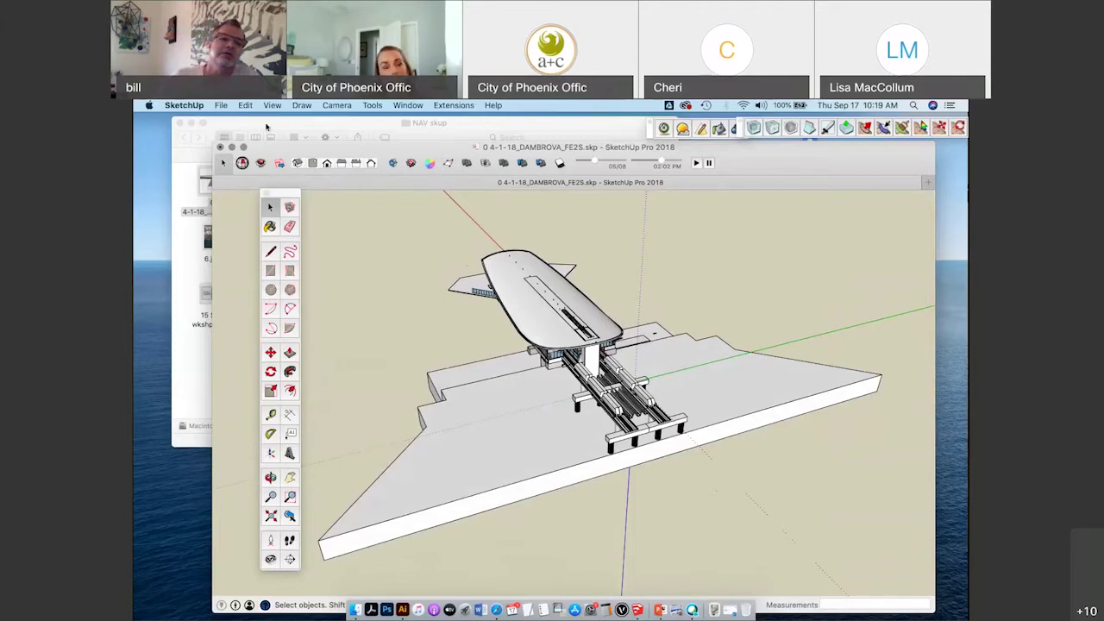
Open the Add Location map for geo-locating the model, and move its window clear of the building.
{"action": "left_click", "coordinate": [221, 105]}
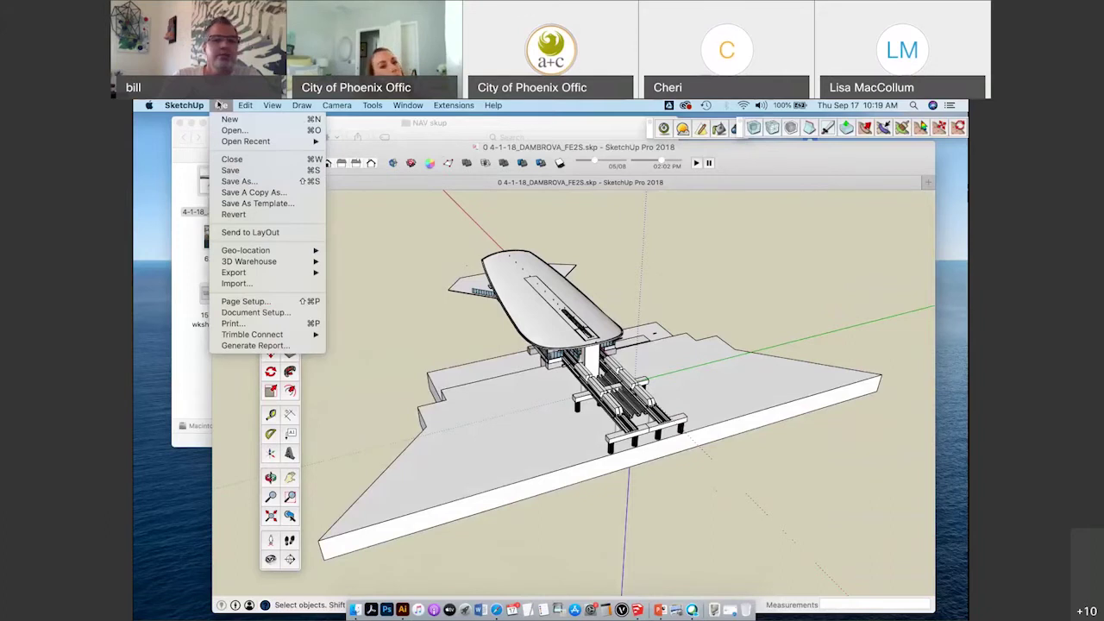
{"action": "mouse_move", "coordinate": [285, 251]}
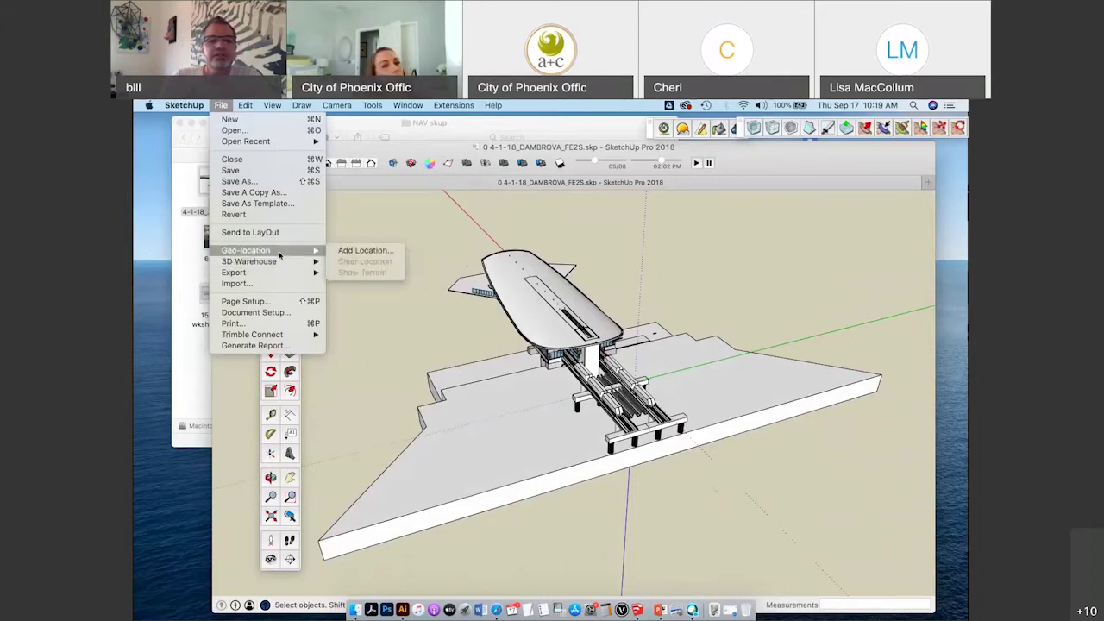
{"action": "left_click", "coordinate": [354, 251]}
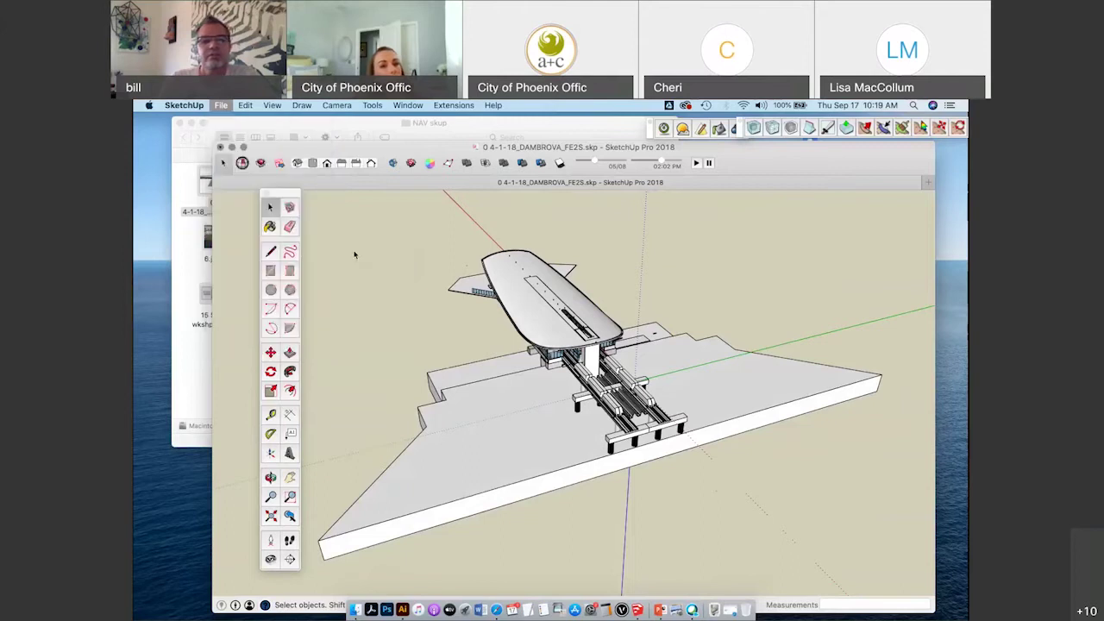
{"action": "left_click_drag", "start_coordinate": [613, 155], "coordinate": [734, 191]}
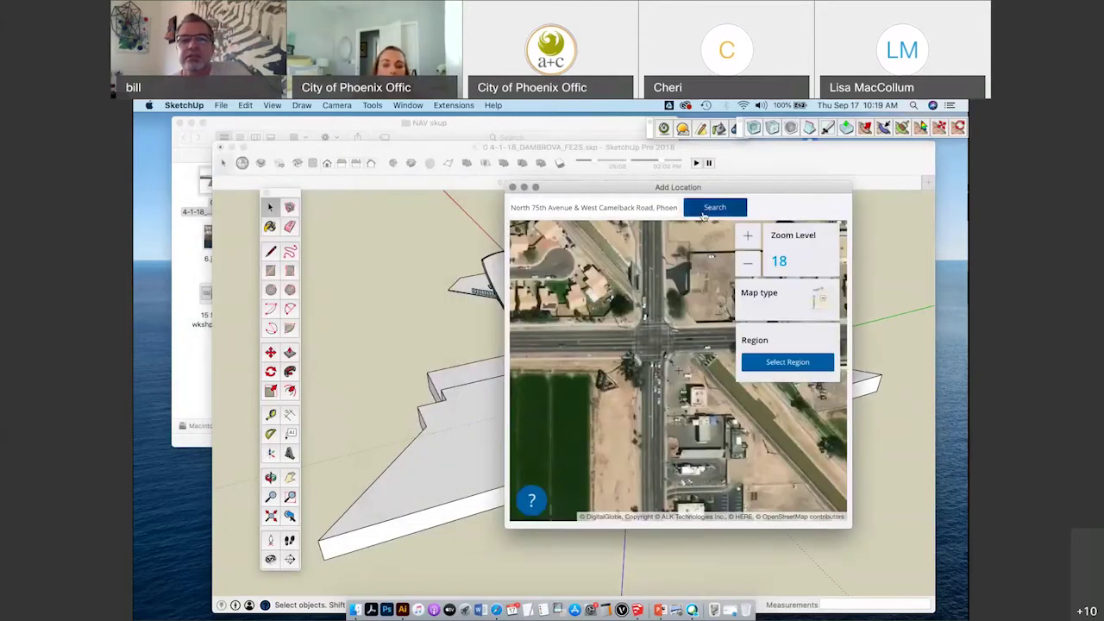
Search the location map for "Sky harbor rental car return".
{"action": "triple_click", "coordinate": [577, 209]}
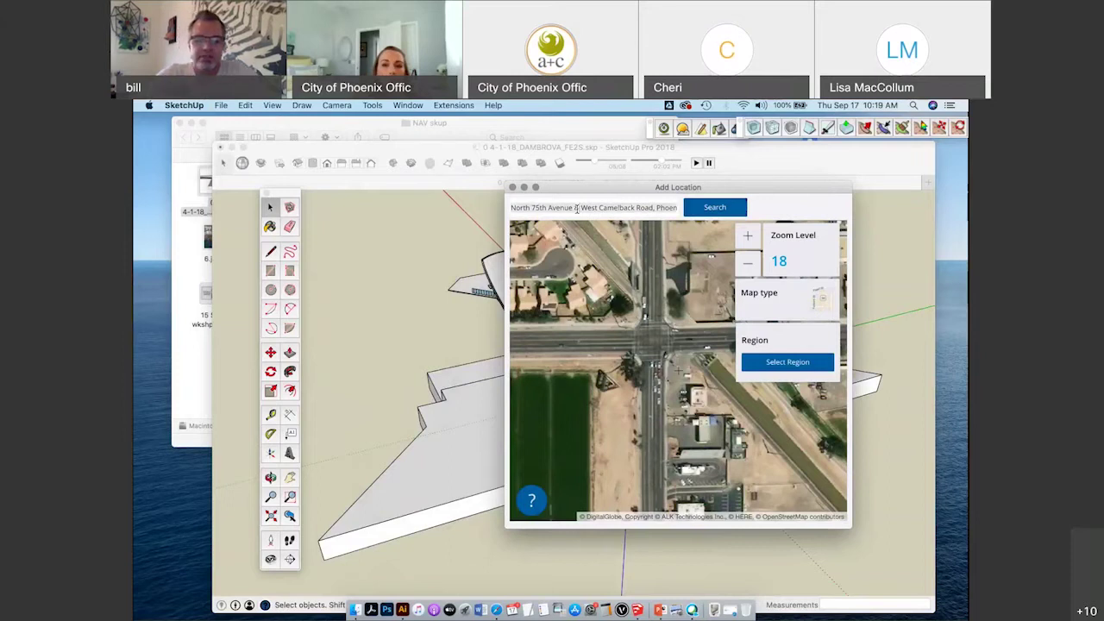
{"action": "key", "text": "super+a"}
{"action": "type", "text": "Sky harbor renta"}
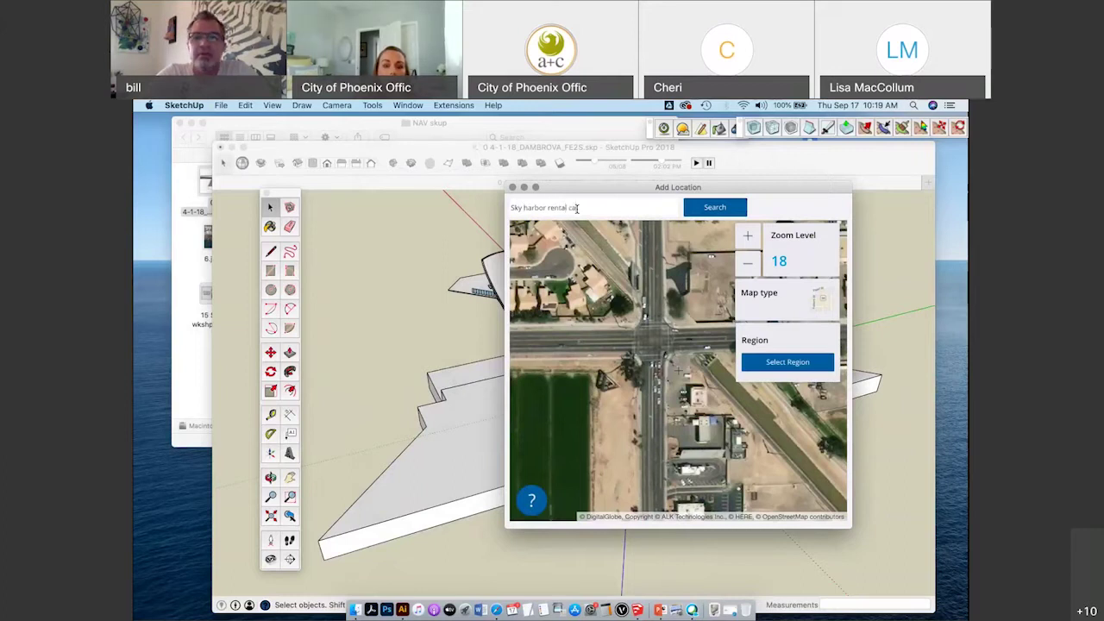
{"action": "type", "text": "l car return"}
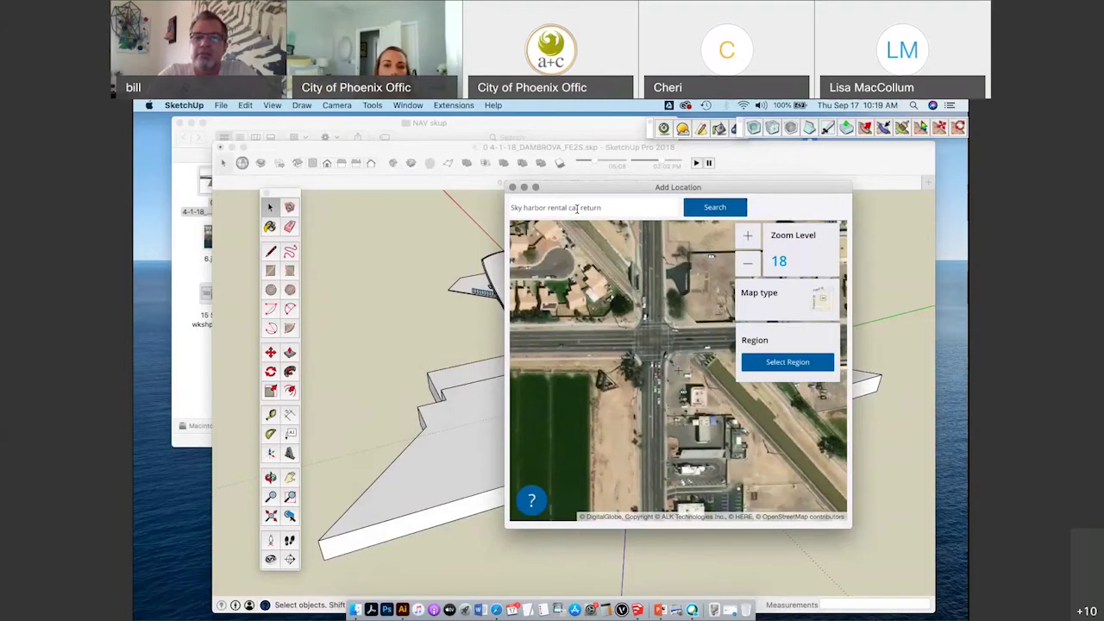
{"action": "key", "text": "Return"}
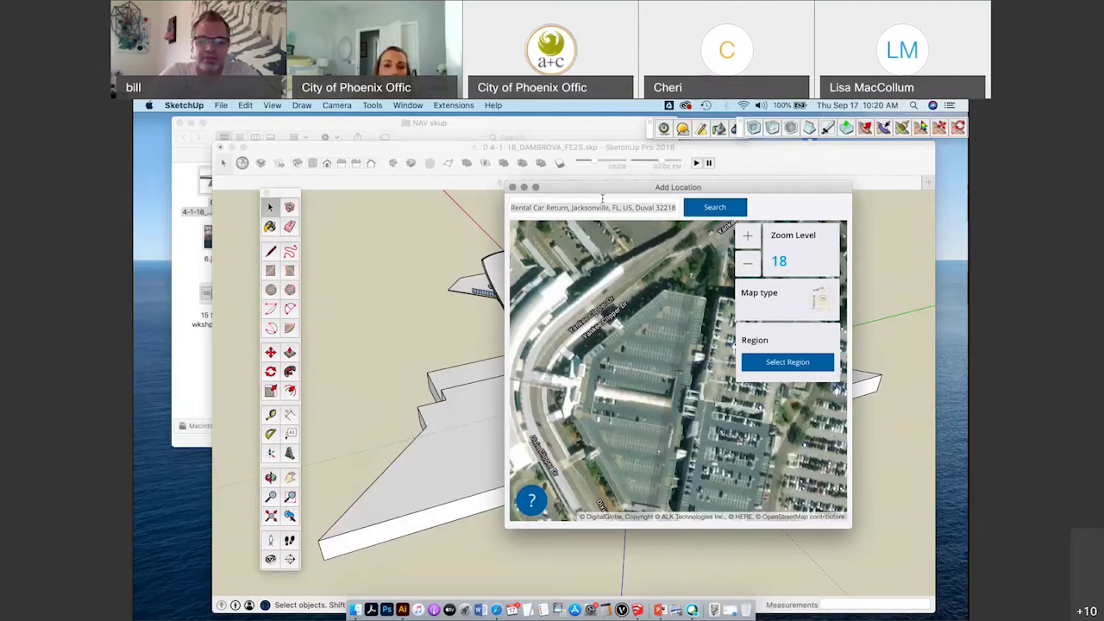
Search the location map for "Rental car return phoenix".
{"action": "key", "text": "super+a"}
{"action": "type", "text": "Rental car "}
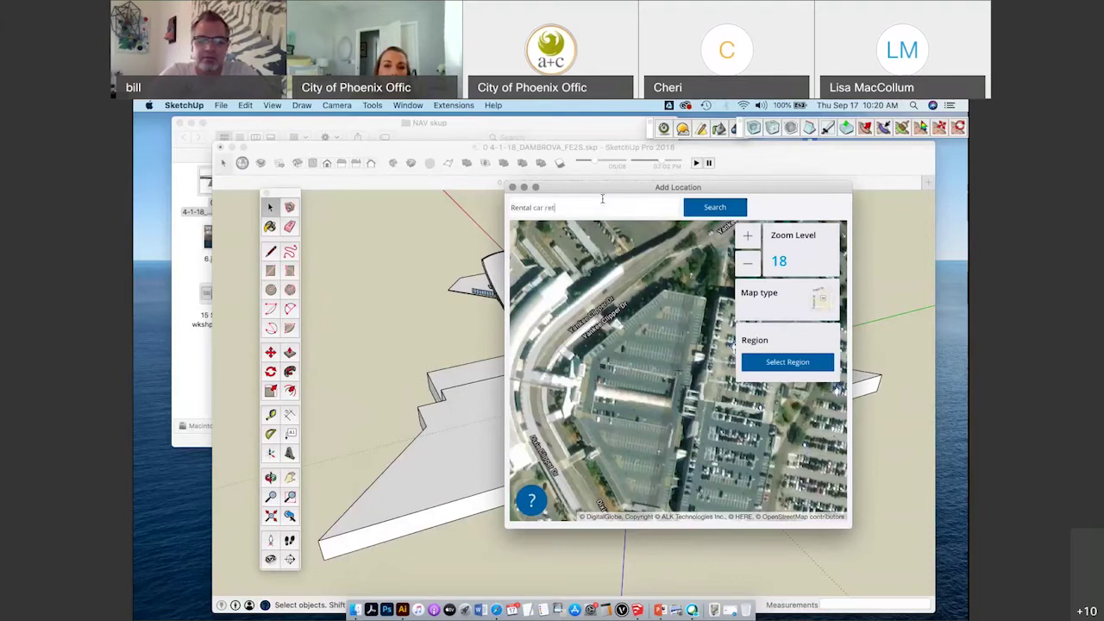
{"action": "type", "text": "return phoen"}
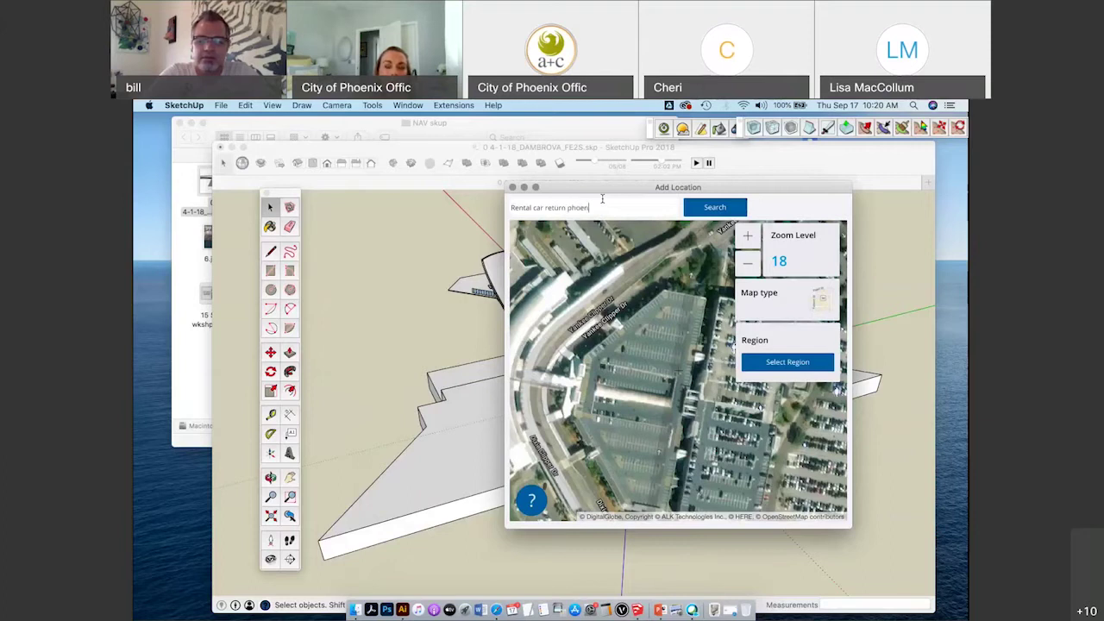
{"action": "type", "text": "ix"}
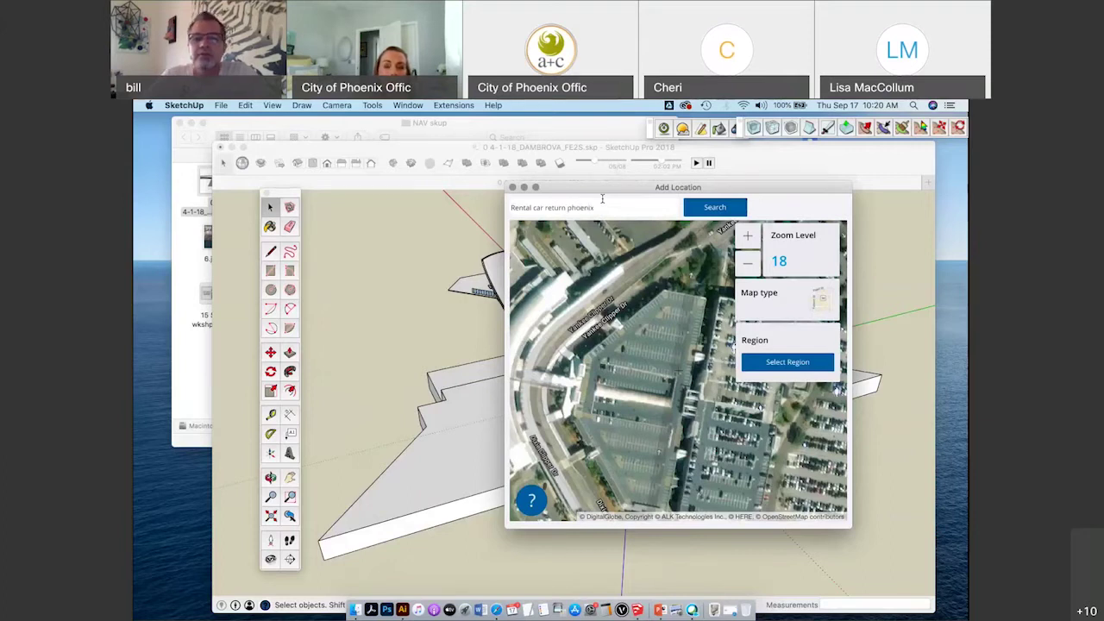
{"action": "key", "text": "Return"}
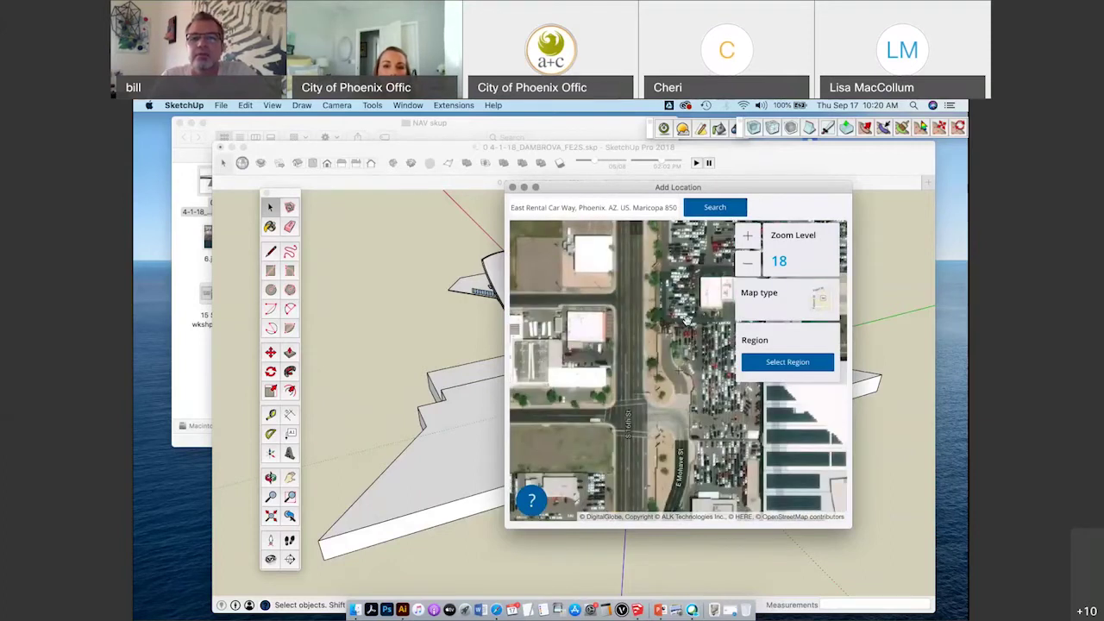
Frame the rental car center on the map at zoom level 16, select the default region around it and import it into the model.
{"action": "scroll", "coordinate": [687, 320], "scroll_direction": "down", "scroll_amount": 1}
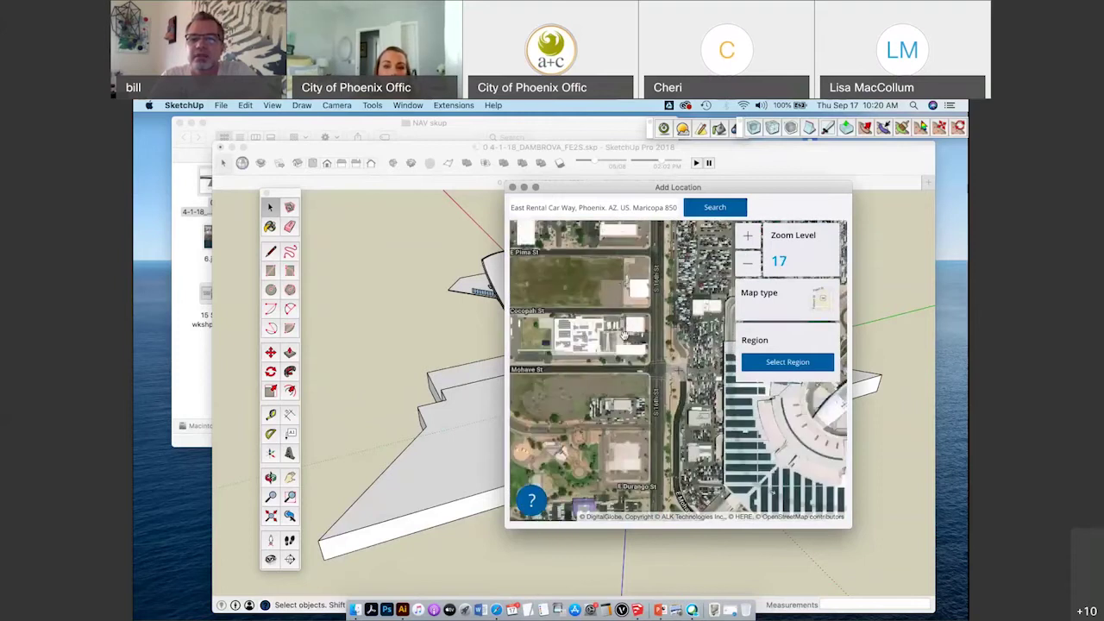
{"action": "scroll", "coordinate": [624, 334], "scroll_direction": "down", "scroll_amount": 1}
{"action": "scroll", "coordinate": [614, 355], "scroll_direction": "up", "scroll_amount": 1}
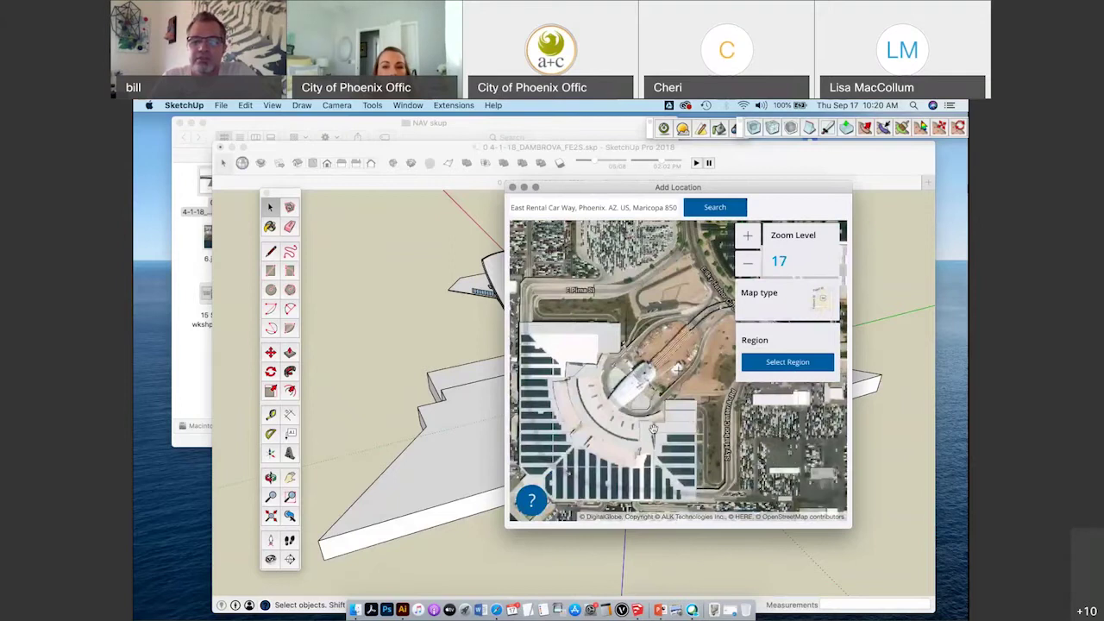
{"action": "scroll", "coordinate": [671, 354], "scroll_direction": "up", "scroll_amount": 1}
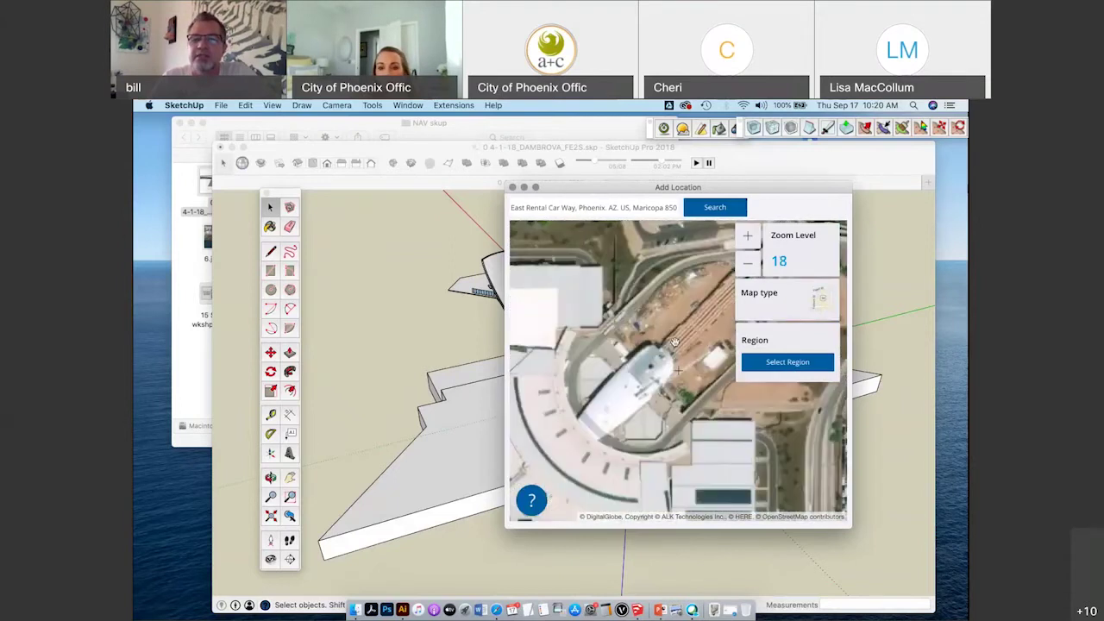
{"action": "scroll", "coordinate": [675, 342], "scroll_direction": "down", "scroll_amount": 1}
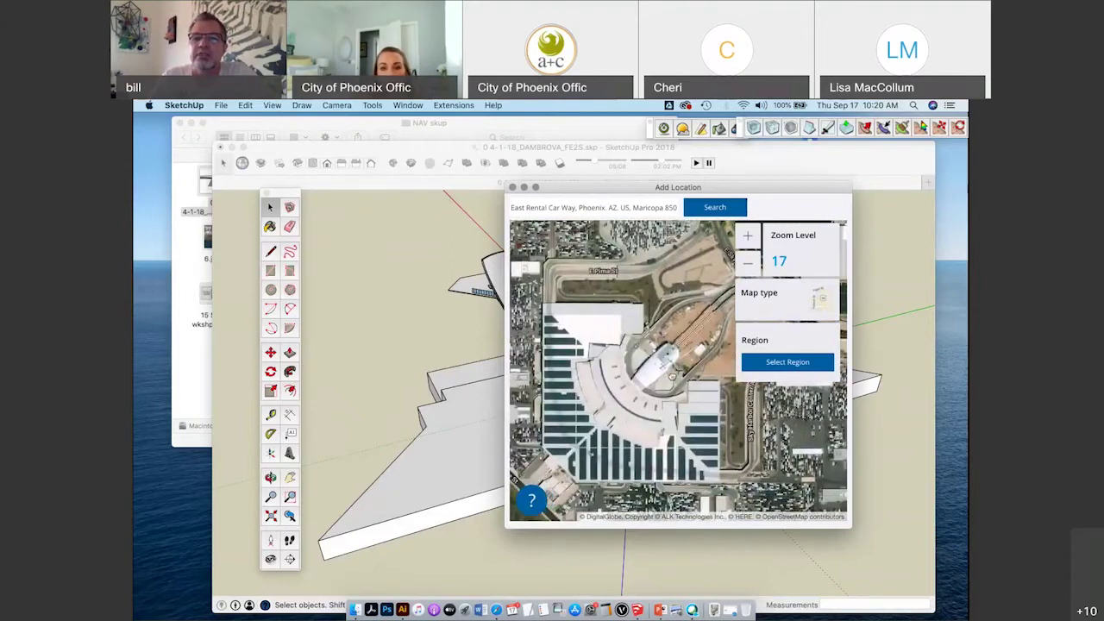
{"action": "left_click_drag", "start_coordinate": [770, 190], "coordinate": [729, 184]}
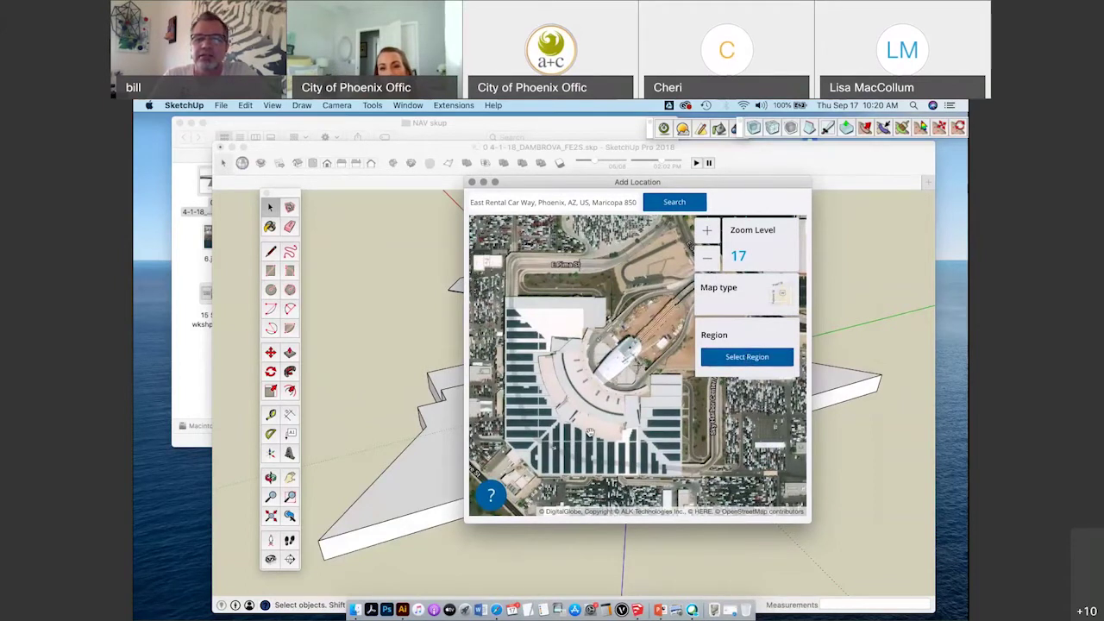
{"action": "scroll", "coordinate": [595, 418], "scroll_direction": "up", "scroll_amount": 1}
{"action": "scroll", "coordinate": [601, 403], "scroll_direction": "down", "scroll_amount": 2}
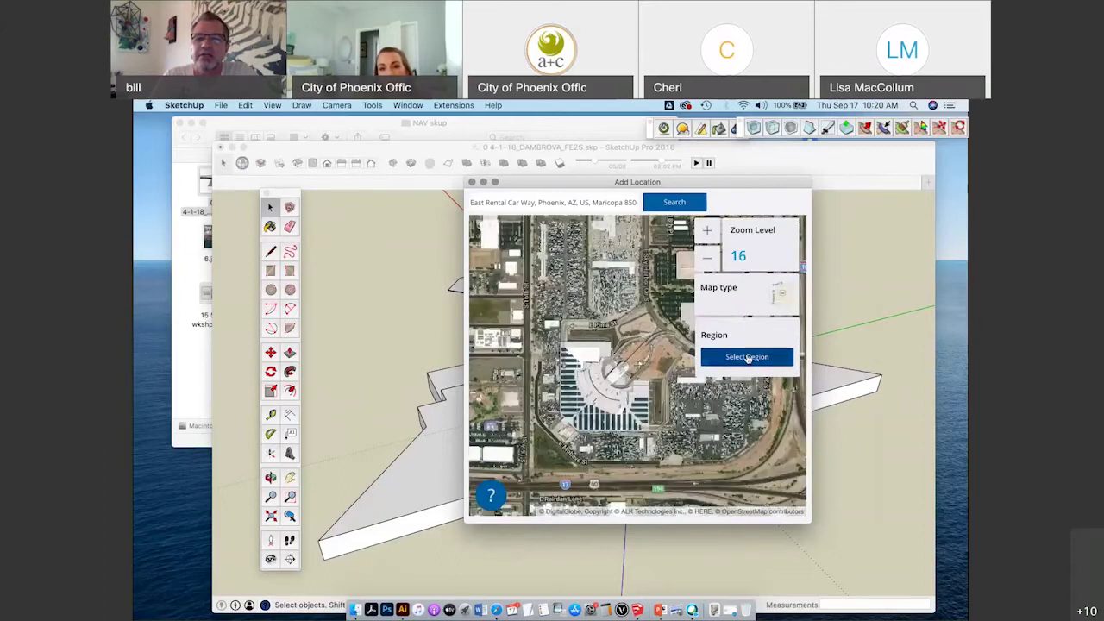
{"action": "left_click", "coordinate": [733, 357]}
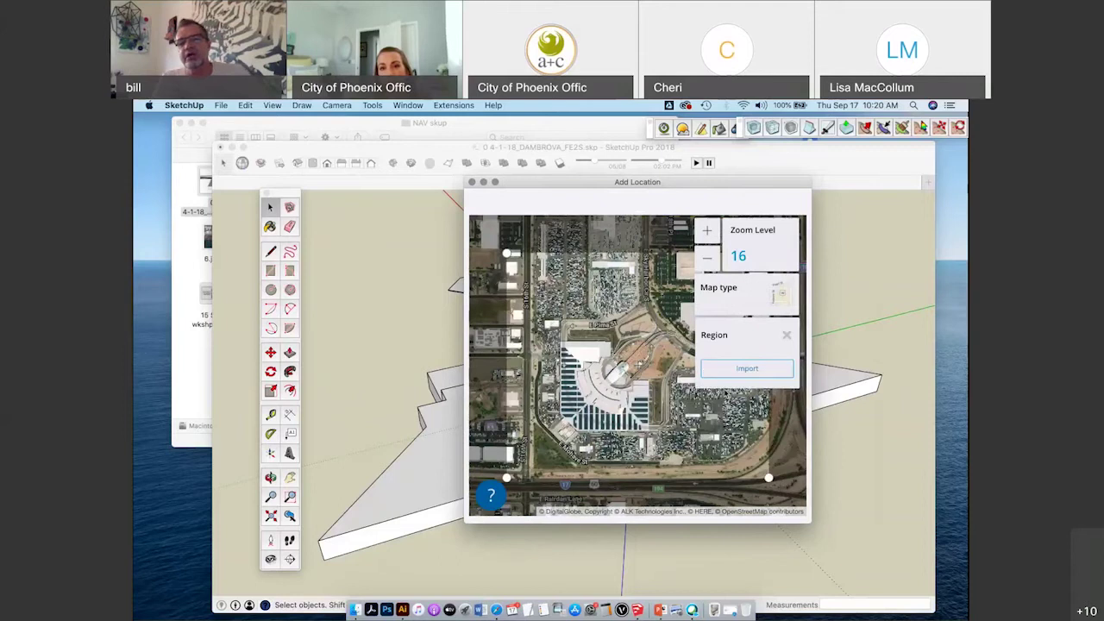
{"action": "left_click", "coordinate": [747, 368]}
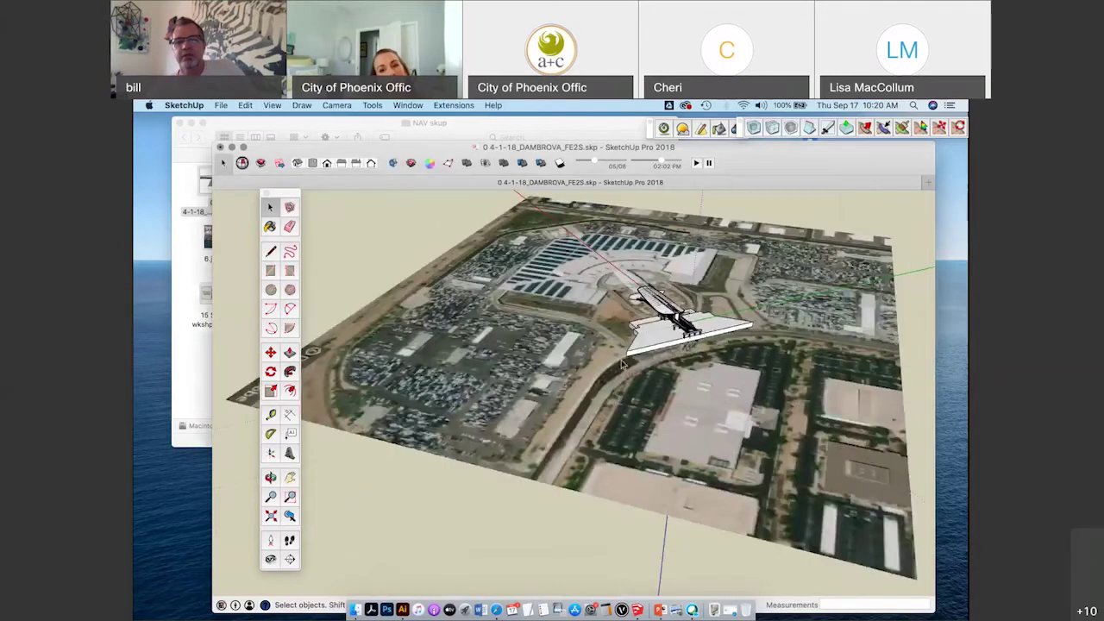
Examine from above how the building model sits on the imported aerial image relative to the rental car center.
{"action": "middle_click_drag", "start_coordinate": [621, 364], "coordinate": [754, 339]}
{"action": "middle_click_drag", "start_coordinate": [592, 285], "coordinate": [790, 315]}
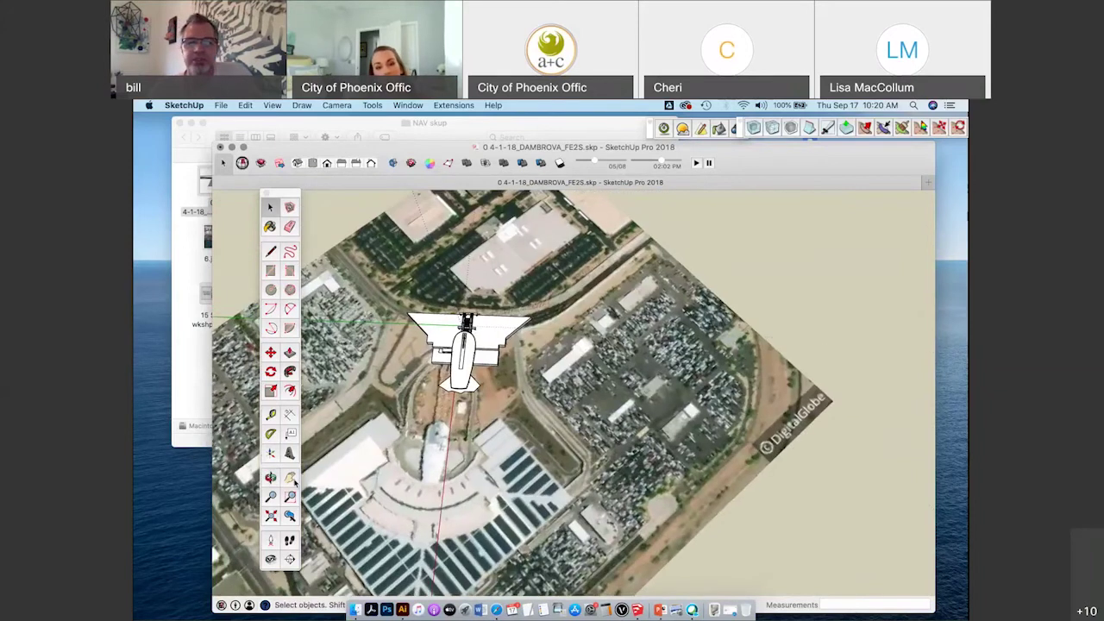
{"action": "left_click", "coordinate": [290, 477]}
{"action": "left_click_drag", "start_coordinate": [497, 379], "coordinate": [589, 377]}
{"action": "scroll", "coordinate": [565, 375], "scroll_direction": "up", "scroll_amount": 4}
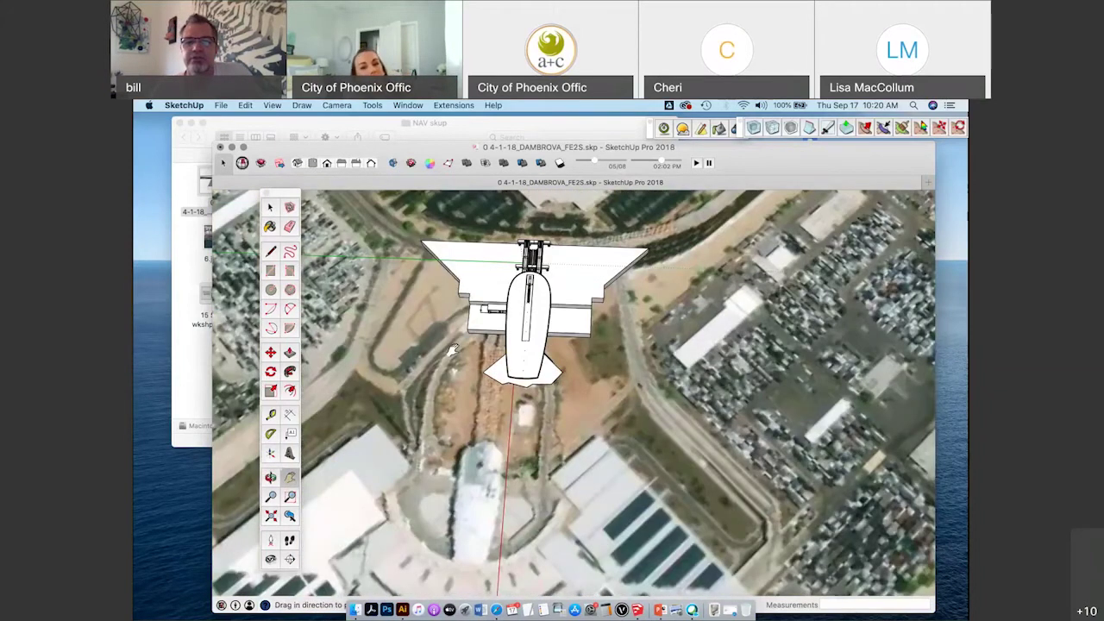
Examine the building from a low angle, closing in on the wall with the doors beneath the train tracks.
{"action": "mouse_move", "coordinate": [523, 372]}
{"action": "middle_mouse_down"}
{"action": "mouse_move", "coordinate": [586, 403]}
{"action": "mouse_move", "coordinate": [558, 329]}
{"action": "middle_mouse_up"}
{"action": "scroll", "coordinate": [586, 404], "scroll_direction": "up", "scroll_amount": 2}
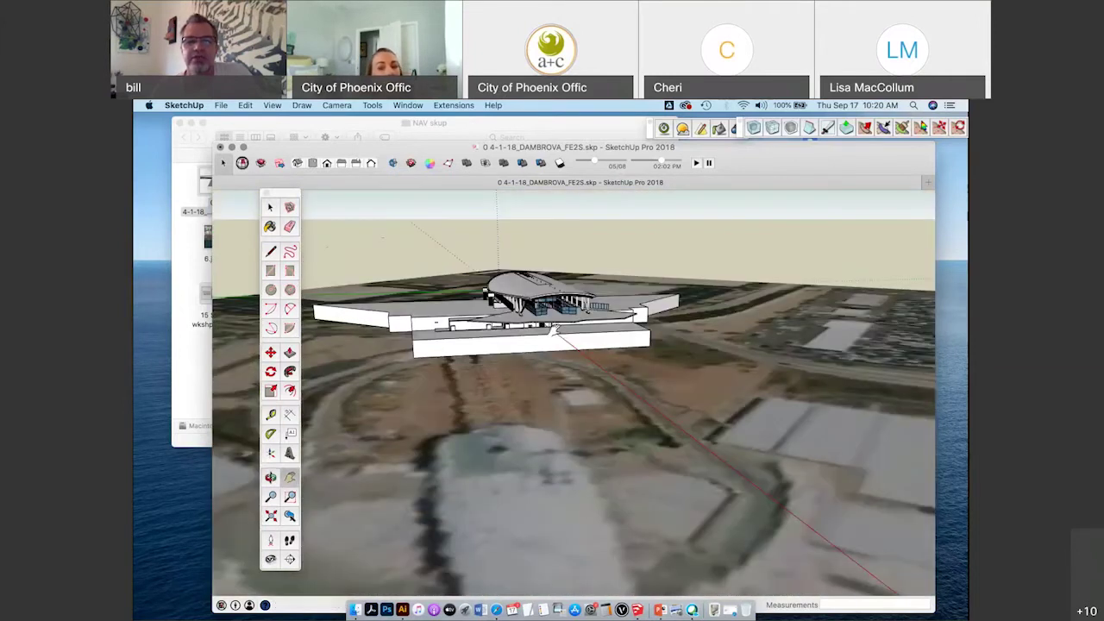
{"action": "scroll", "coordinate": [558, 330], "scroll_direction": "up", "scroll_amount": 3}
{"action": "scroll", "coordinate": [558, 329], "scroll_direction": "up", "scroll_amount": 2}
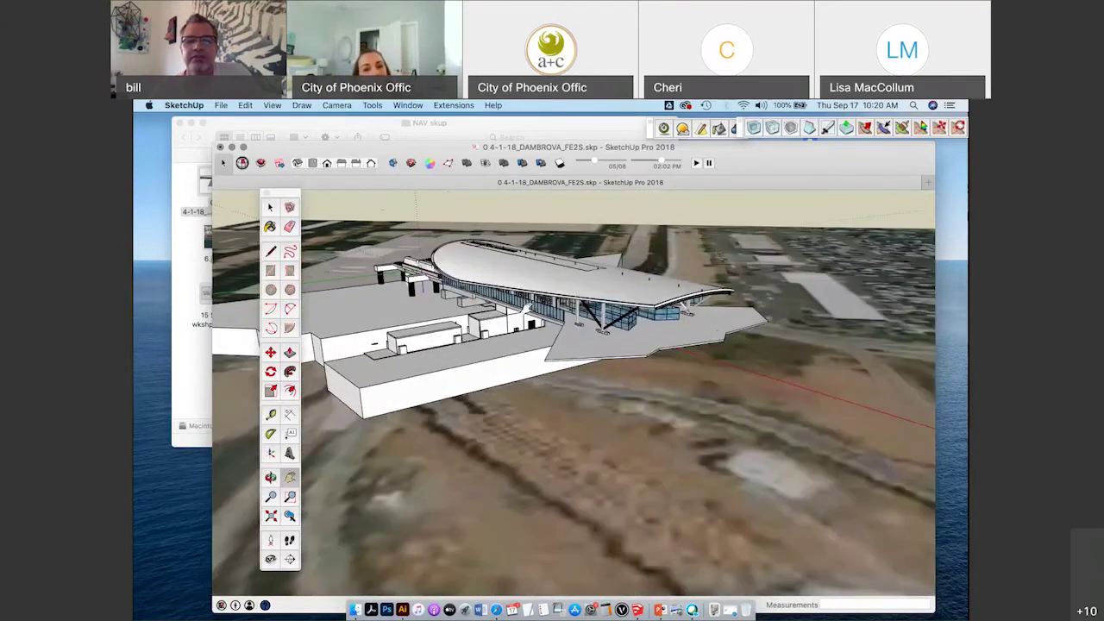
{"action": "mouse_move", "coordinate": [525, 309]}
{"action": "middle_mouse_down"}
{"action": "mouse_move", "coordinate": [630, 328]}
{"action": "mouse_move", "coordinate": [512, 307]}
{"action": "middle_mouse_up"}
{"action": "scroll", "coordinate": [512, 307], "scroll_direction": "up", "scroll_amount": 10}
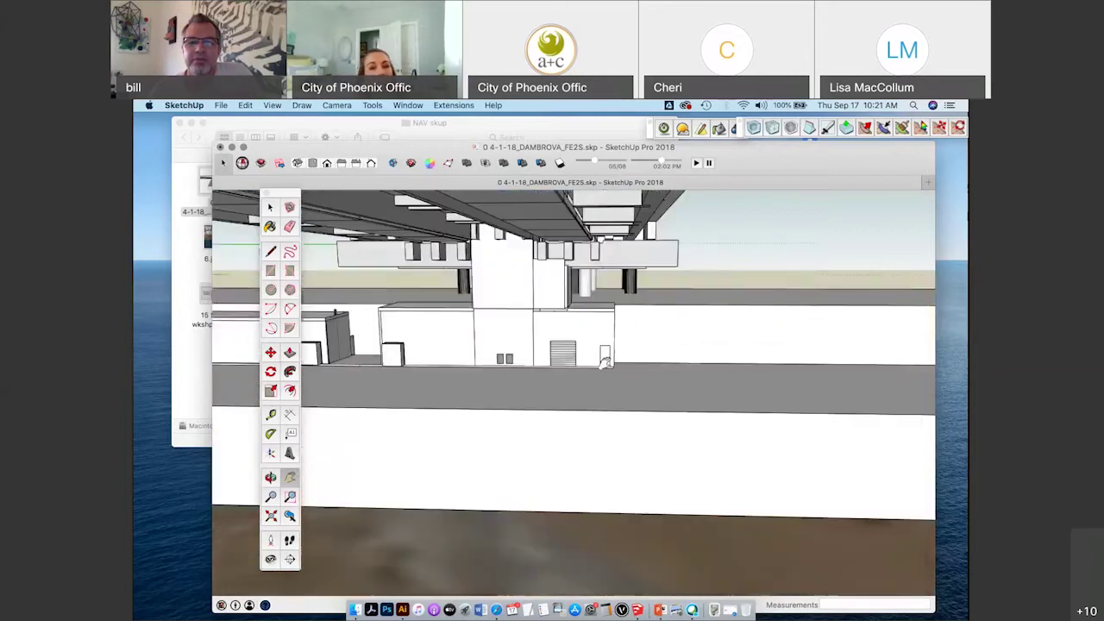
{"action": "left_click", "coordinate": [270, 251]}
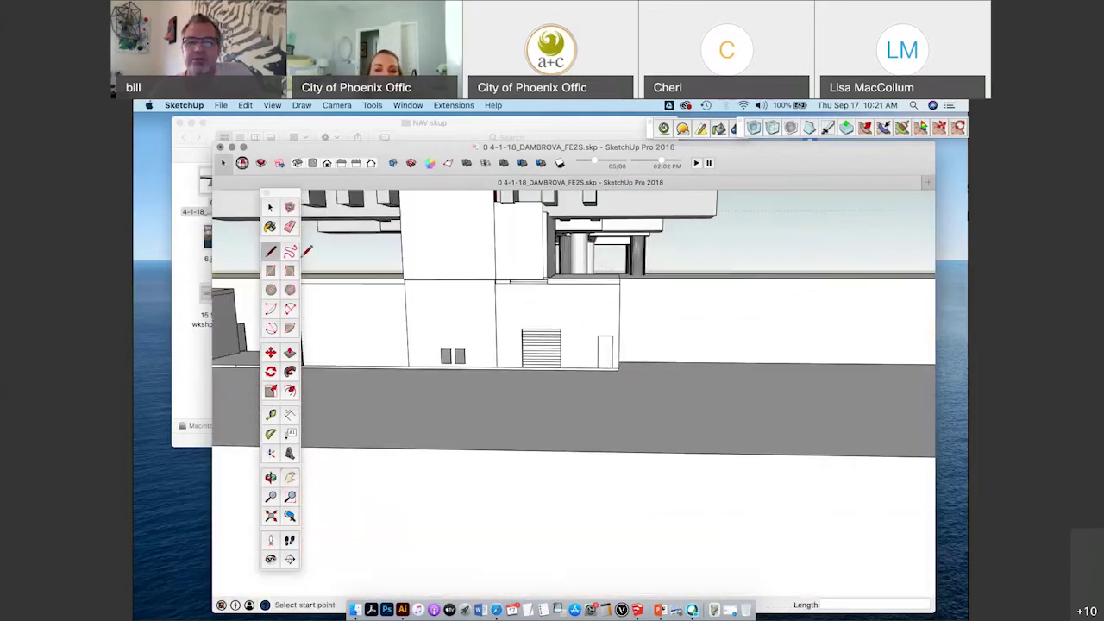
{"action": "mouse_move", "coordinate": [795, 168]}
{"action": "left_mouse_down"}
{"action": "mouse_move", "coordinate": [725, 155]}
{"action": "mouse_move", "coordinate": [747, 152]}
{"action": "left_mouse_up"}
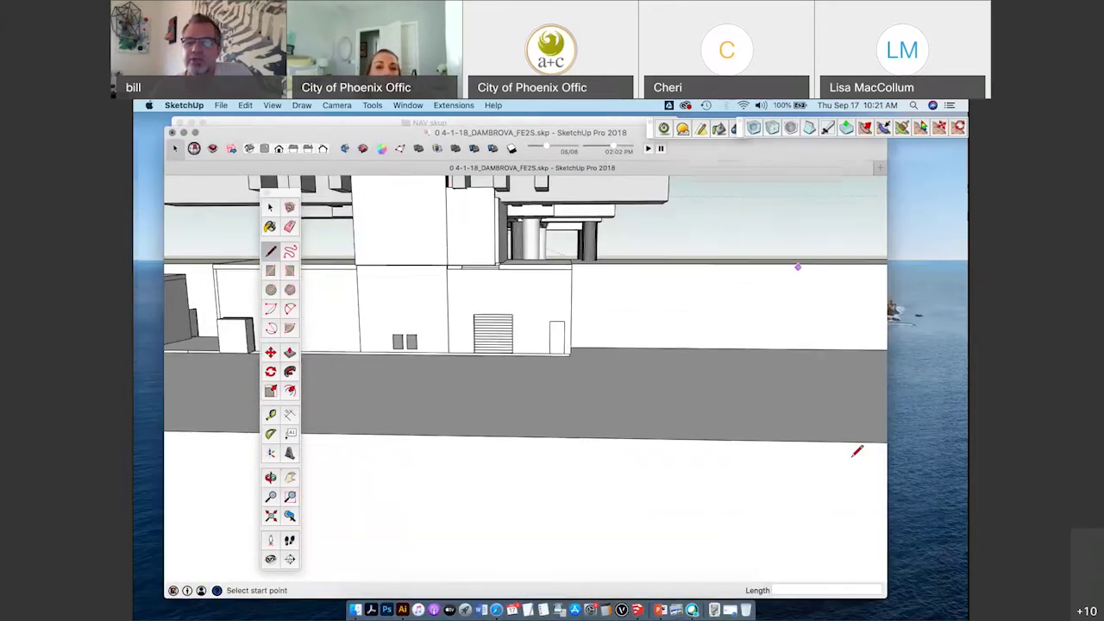
{"action": "left_click", "coordinate": [549, 321]}
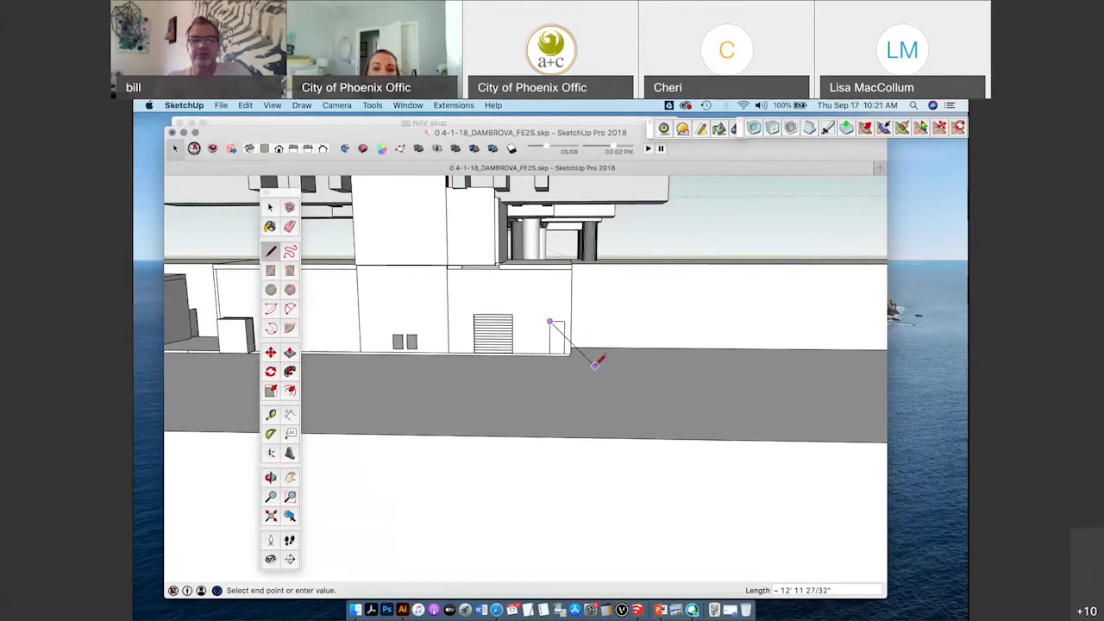
{"action": "key", "text": "Escape"}
Examine the station building from its side and from above, checking its placement on the aerial image against the surrounding buildings.
{"action": "scroll", "coordinate": [581, 380], "scroll_direction": "down", "scroll_amount": 3}
{"action": "scroll", "coordinate": [577, 379], "scroll_direction": "down", "scroll_amount": 5}
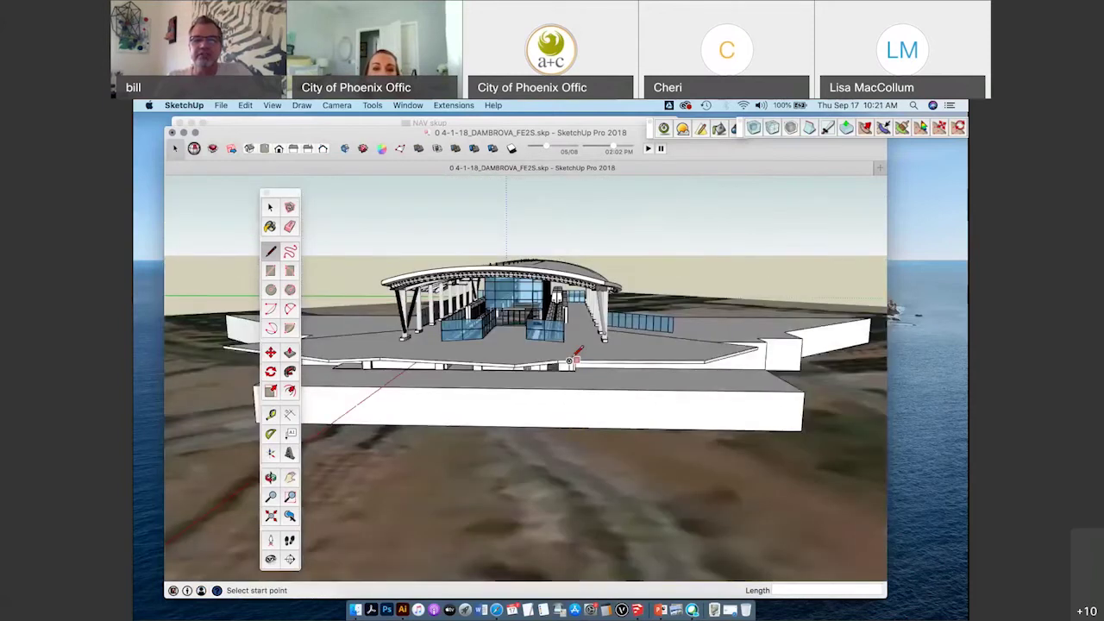
{"action": "middle_click_drag", "start_coordinate": [570, 361], "coordinate": [604, 483]}
{"action": "middle_click_drag", "start_coordinate": [320, 441], "coordinate": [596, 305]}
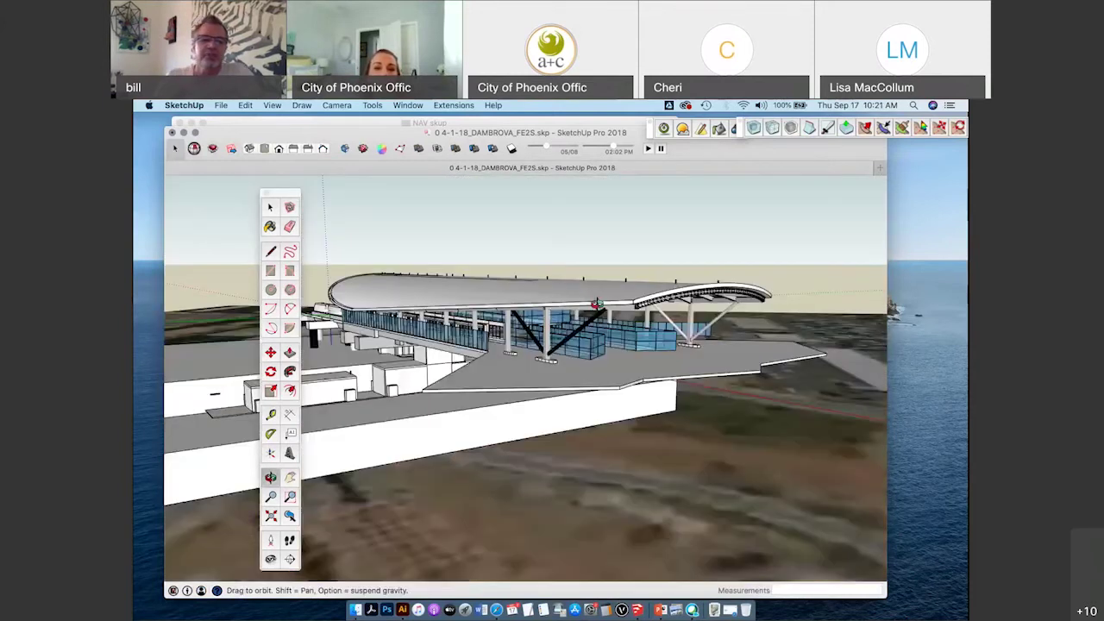
{"action": "left_click", "coordinate": [264, 148]}
{"action": "scroll", "coordinate": [545, 314], "scroll_direction": "down", "scroll_amount": 5}
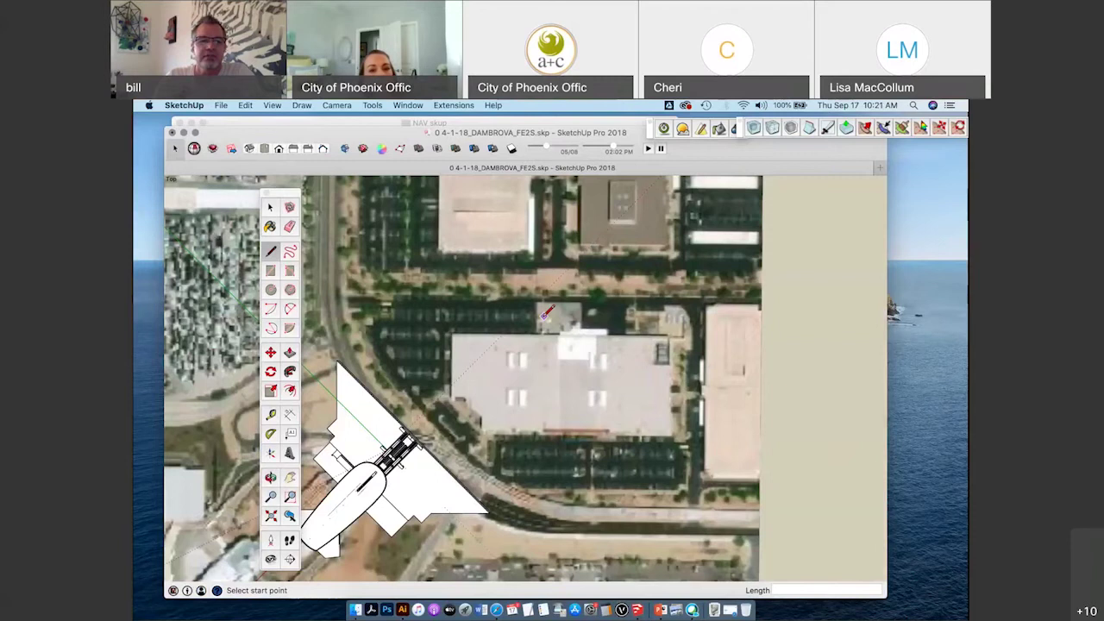
{"action": "left_click", "coordinate": [290, 477]}
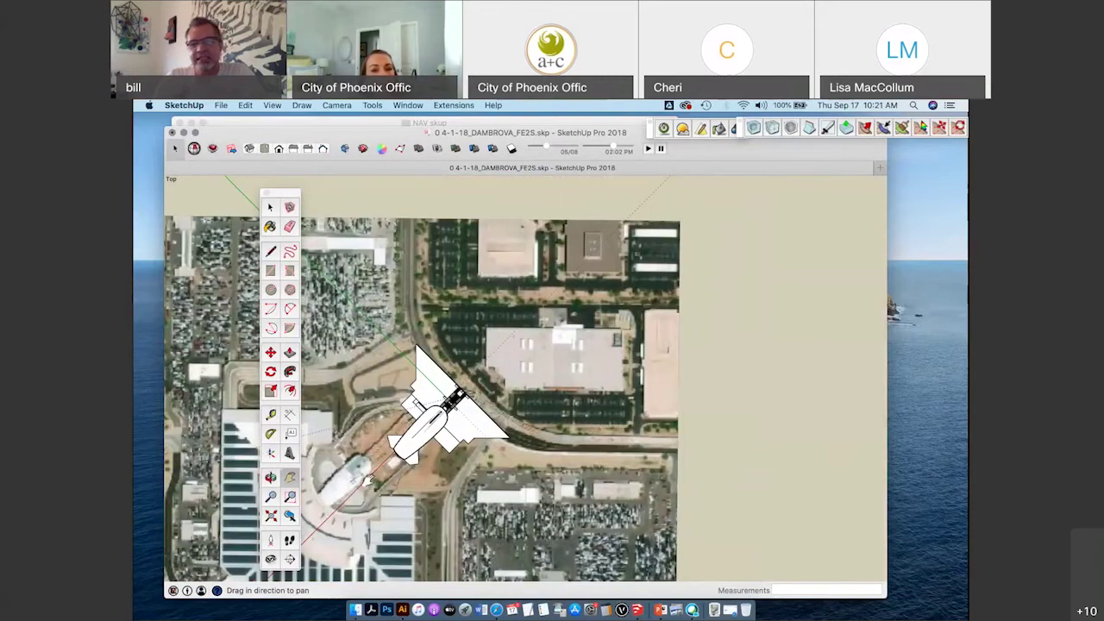
{"action": "left_click_drag", "start_coordinate": [368, 481], "coordinate": [517, 429]}
{"action": "scroll", "coordinate": [542, 399], "scroll_direction": "up", "scroll_amount": 2}
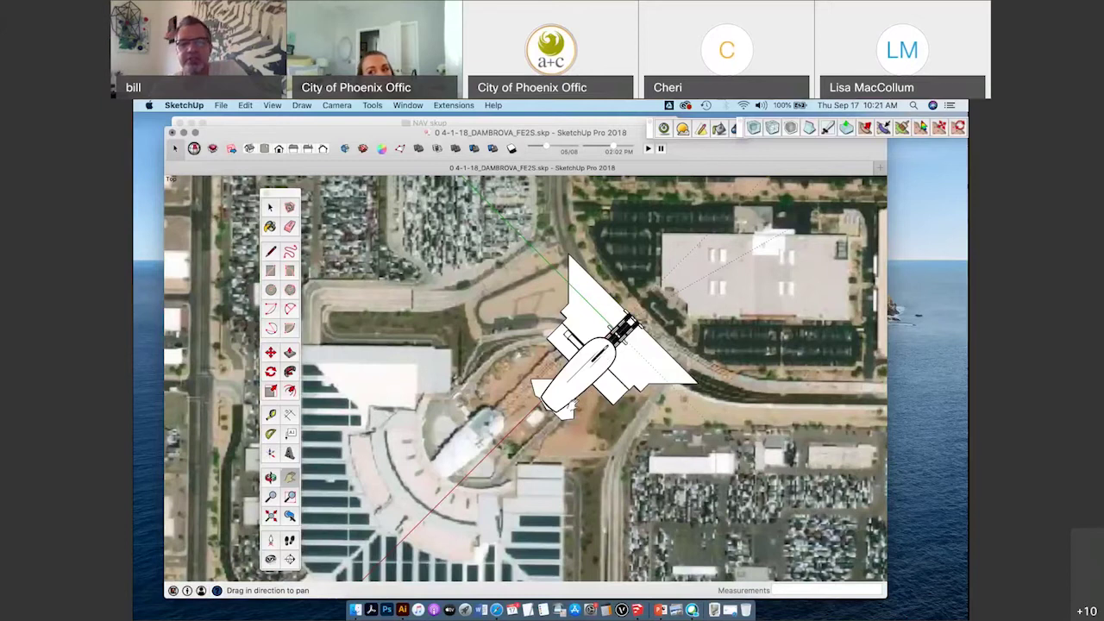
{"action": "middle_click_drag", "start_coordinate": [568, 433], "coordinate": [724, 252]}
Move the whole station building group about 269' across the aerial image, away from the large parking-flanked building and toward the fan-shaped building.
{"action": "left_click", "coordinate": [270, 352]}
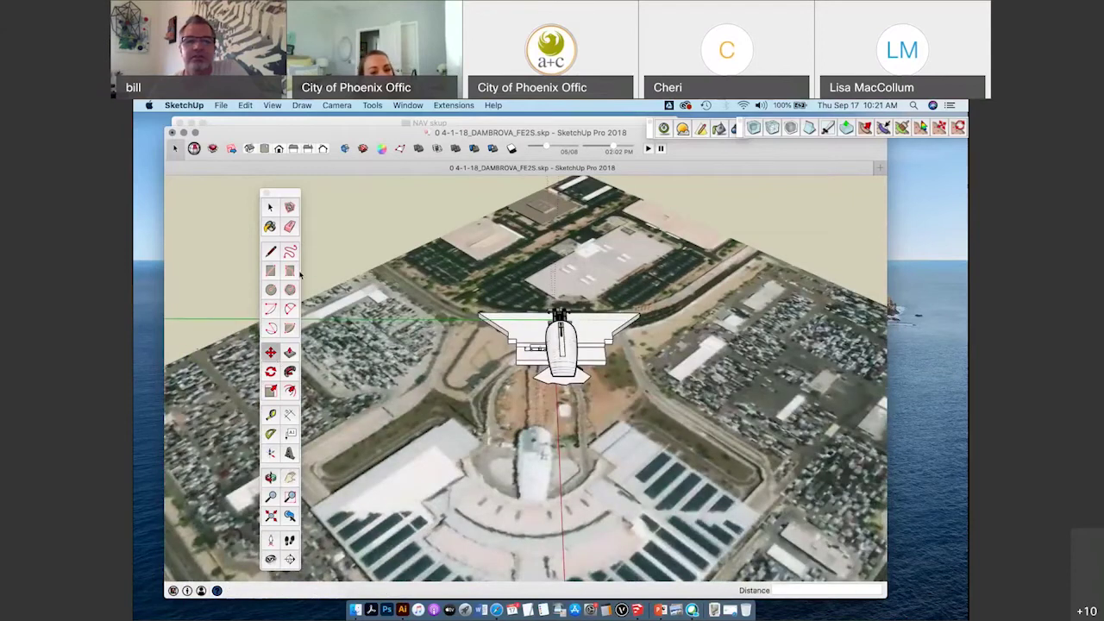
{"action": "key", "text": "space"}
{"action": "left_click", "coordinate": [615, 386]}
{"action": "left_click_drag", "start_coordinate": [647, 416], "coordinate": [657, 409]}
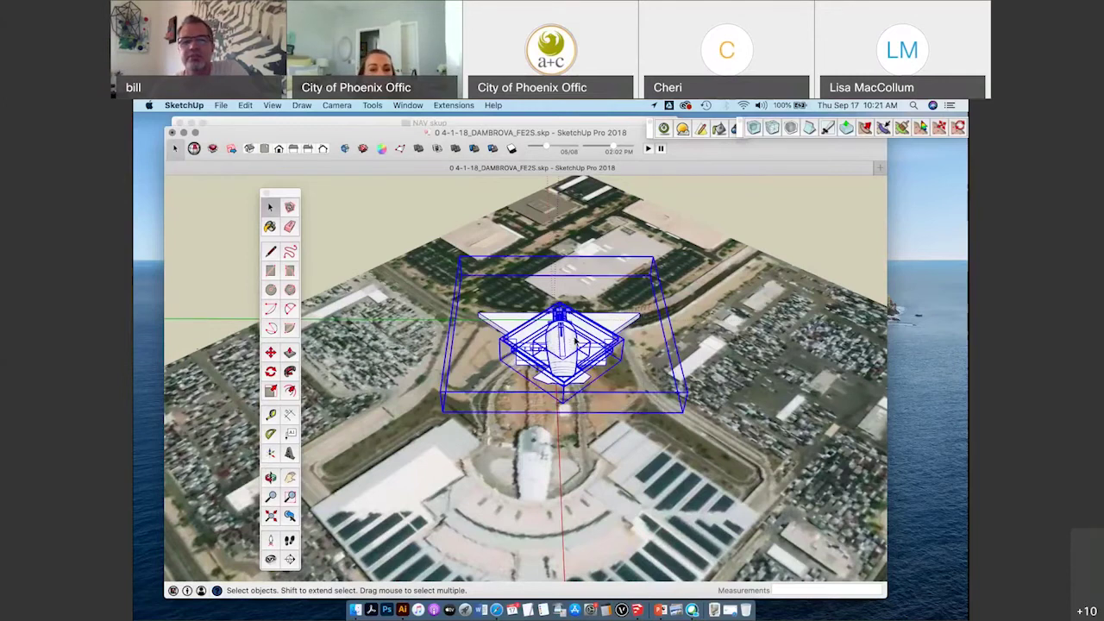
{"action": "scroll", "coordinate": [575, 342], "scroll_direction": "up", "scroll_amount": 2}
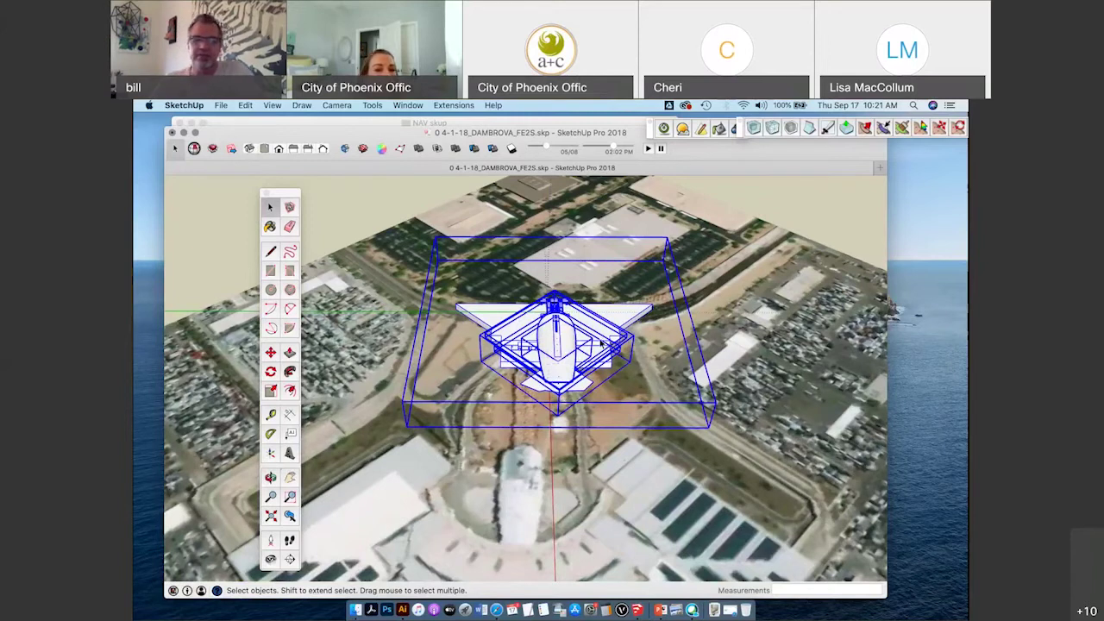
{"action": "key", "text": "super+c"}
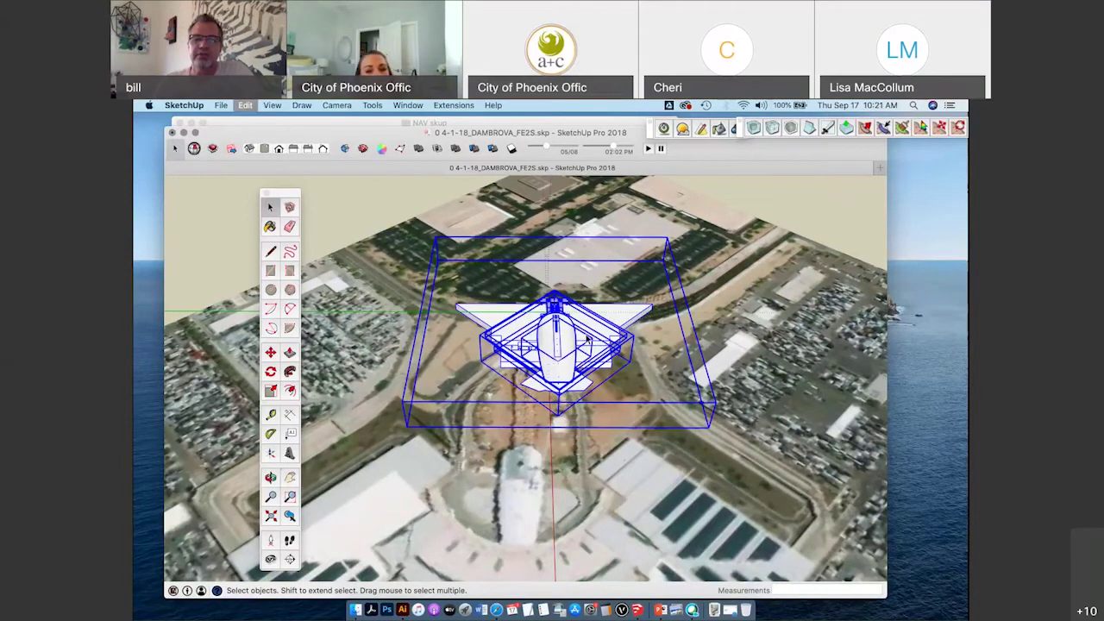
{"action": "right_click", "coordinate": [588, 334]}
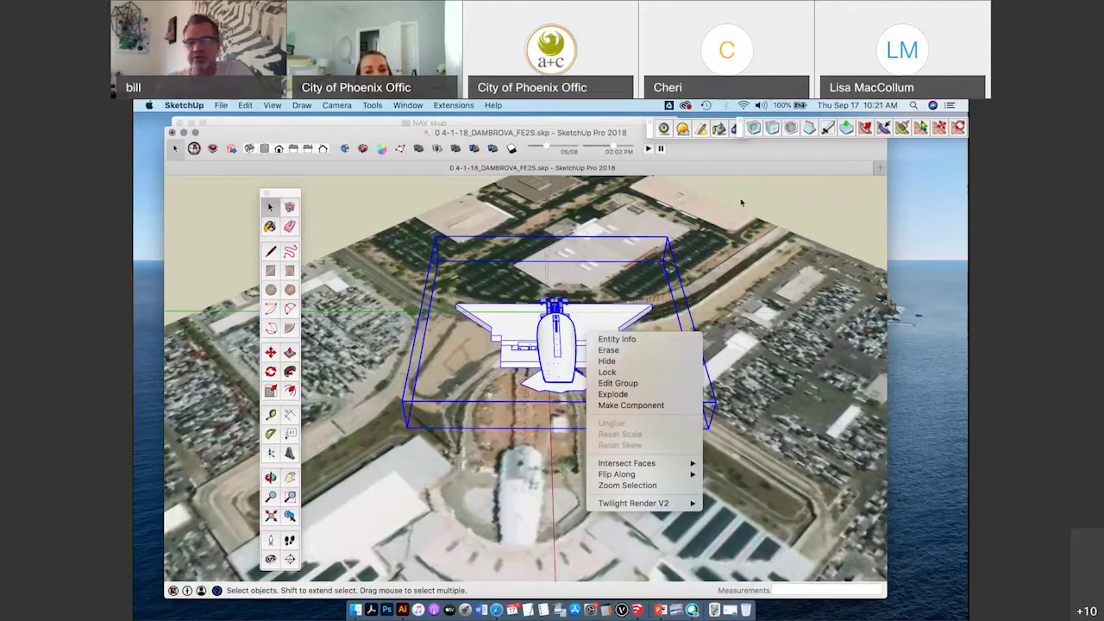
{"action": "left_click", "coordinate": [572, 339]}
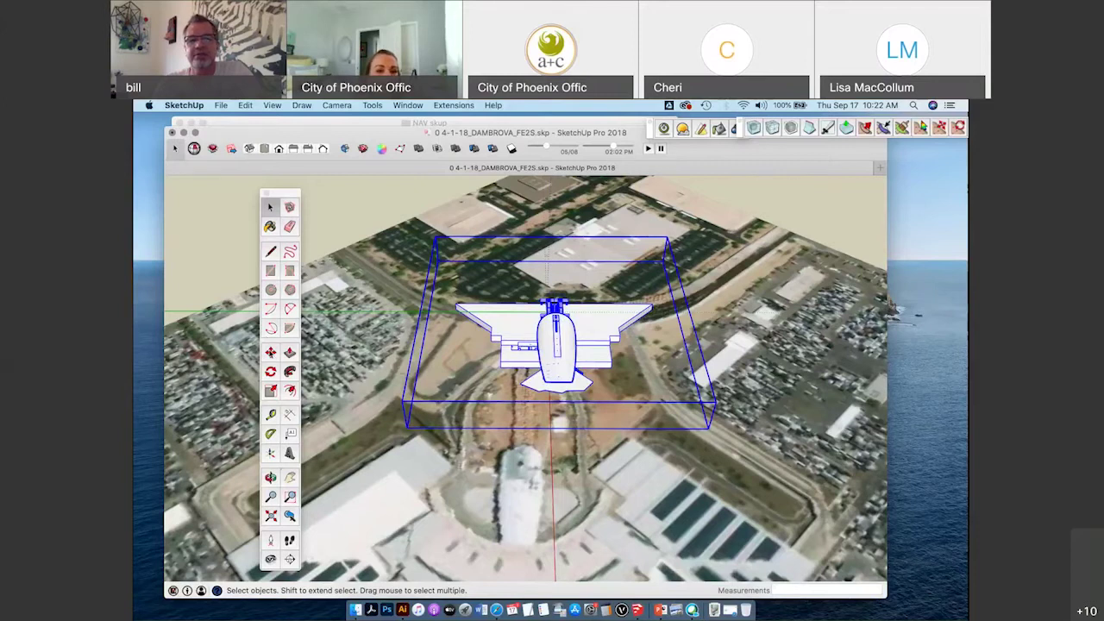
{"action": "key", "text": "m"}
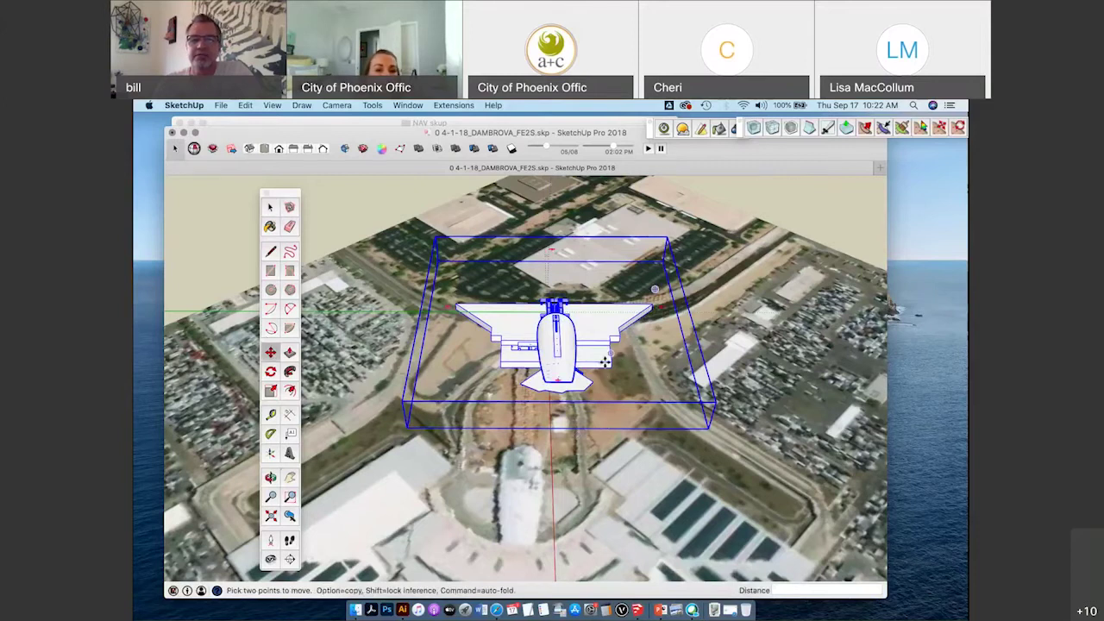
{"action": "left_click", "coordinate": [622, 451]}
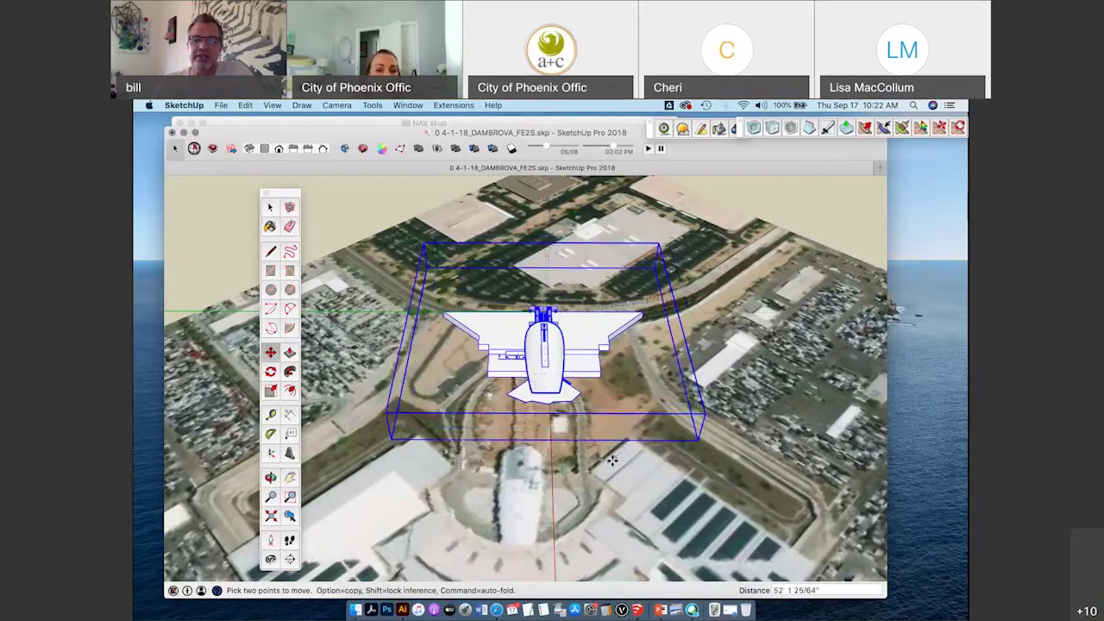
{"action": "left_click", "coordinate": [595, 520]}
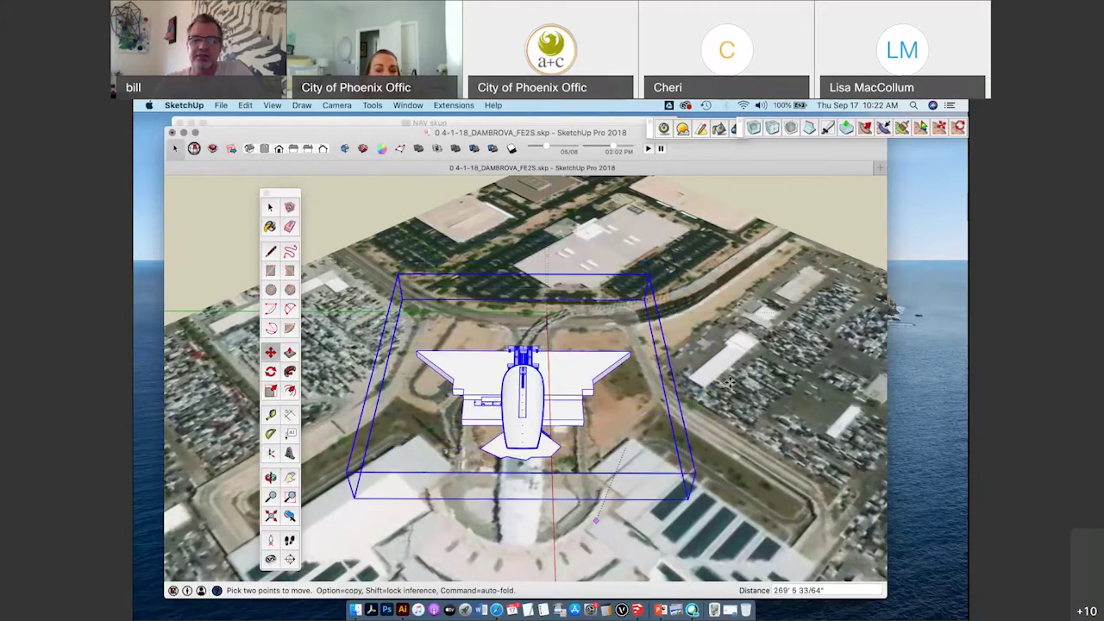
{"action": "middle_click_drag", "start_coordinate": [741, 411], "coordinate": [725, 503]}
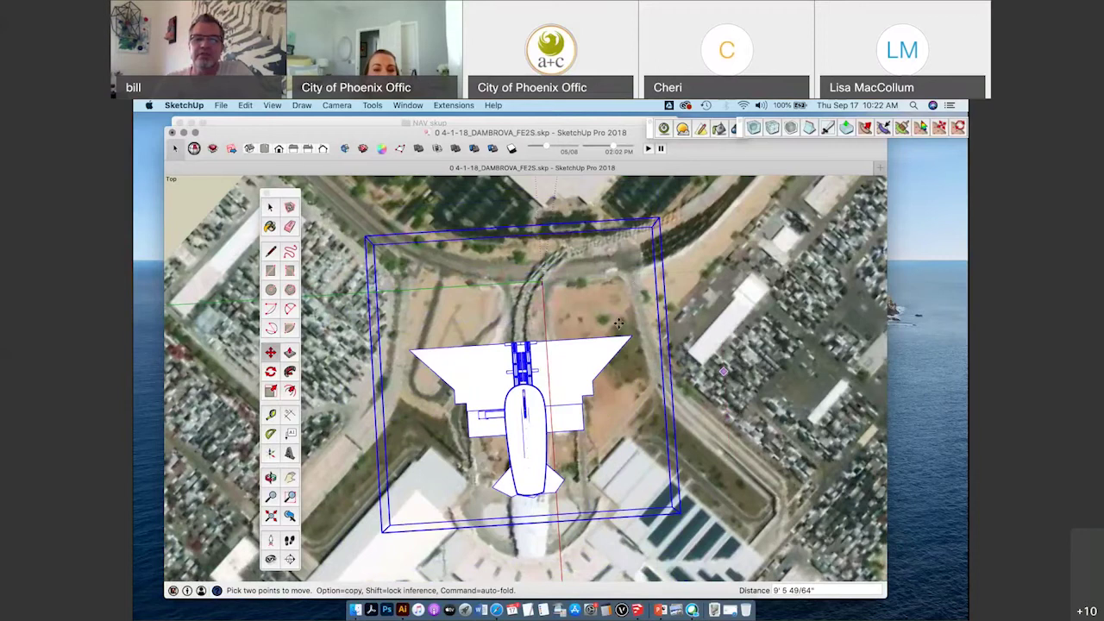
Unlock the imported aerial image beneath the building and delete it from the model.
{"action": "middle_click_drag", "start_coordinate": [619, 323], "coordinate": [743, 383]}
{"action": "key", "text": "space"}
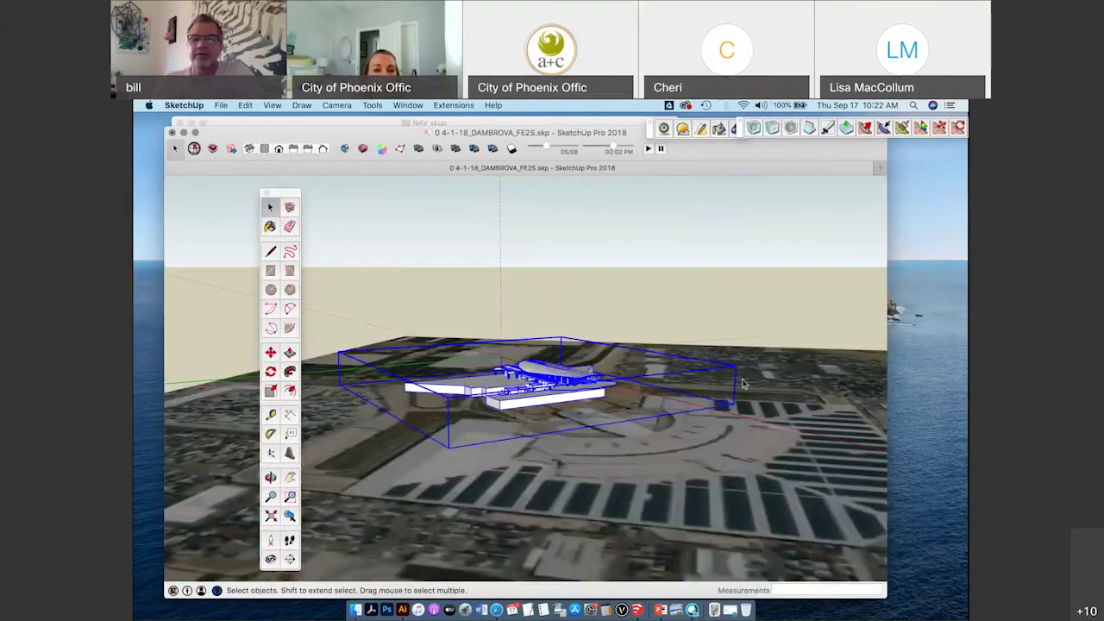
{"action": "left_click", "coordinate": [791, 378]}
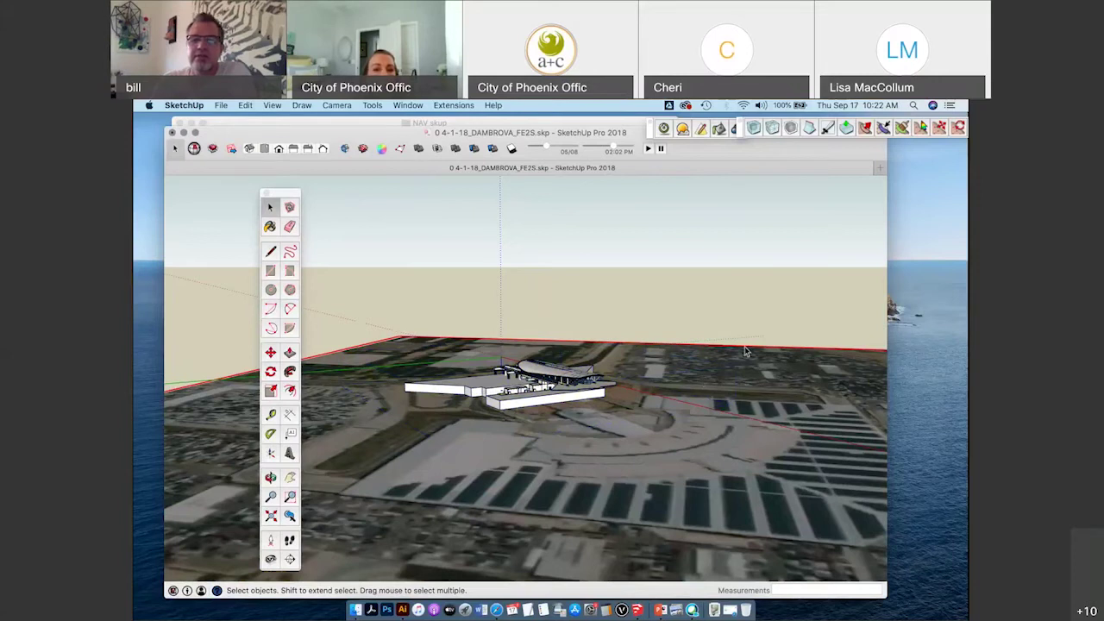
{"action": "right_click", "coordinate": [606, 347]}
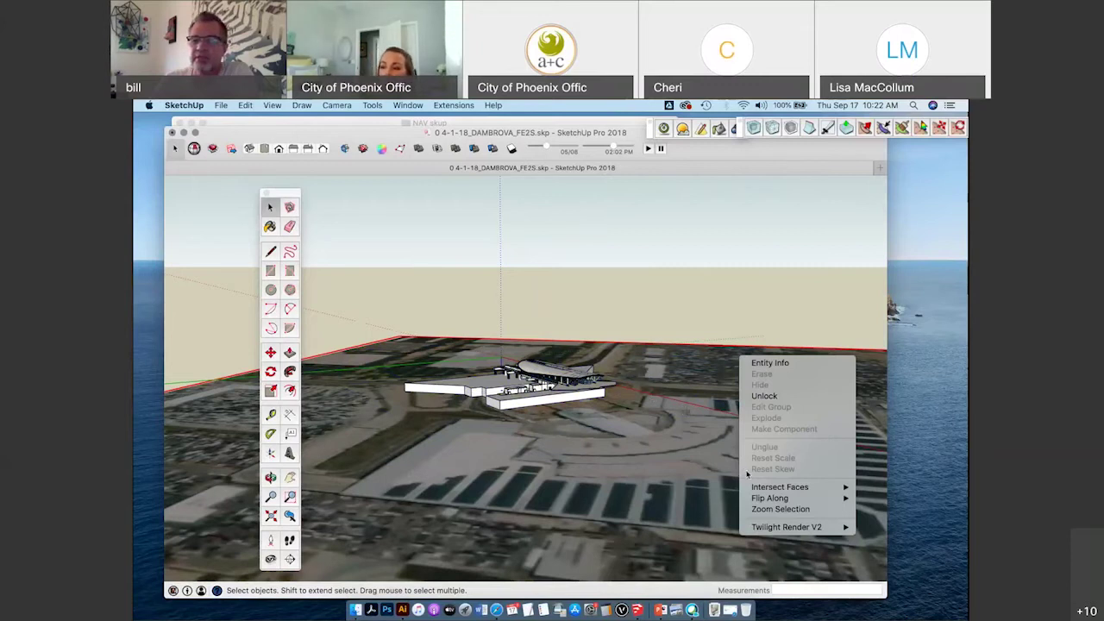
{"action": "left_click", "coordinate": [762, 398]}
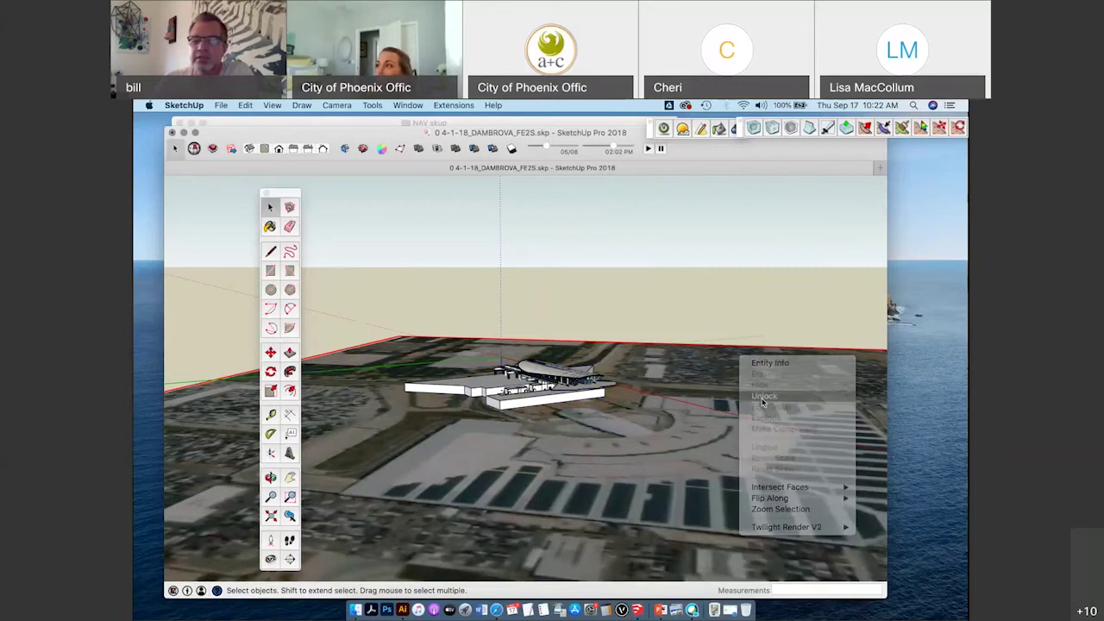
{"action": "key", "text": "Delete"}
Examine the curved roof and terraces of the station building close up from several angles.
{"action": "middle_click_drag", "start_coordinate": [680, 417], "coordinate": [604, 406]}
{"action": "scroll", "coordinate": [580, 383], "scroll_direction": "up", "scroll_amount": 4}
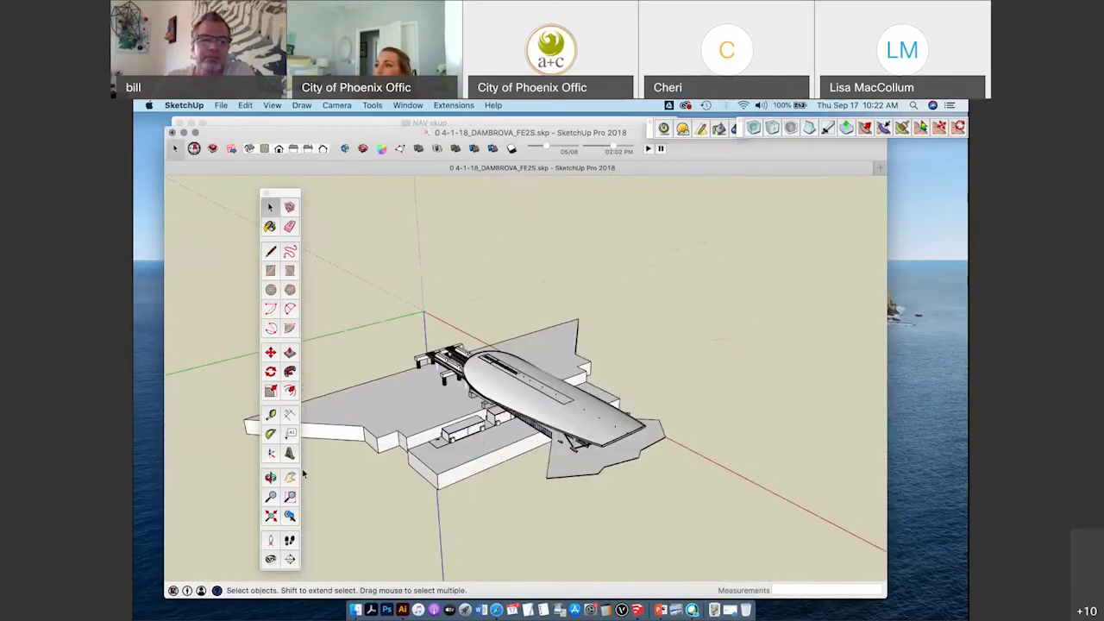
{"action": "left_click", "coordinate": [291, 476]}
{"action": "middle_click_drag", "start_coordinate": [572, 396], "coordinate": [608, 371], "text": "shift"}
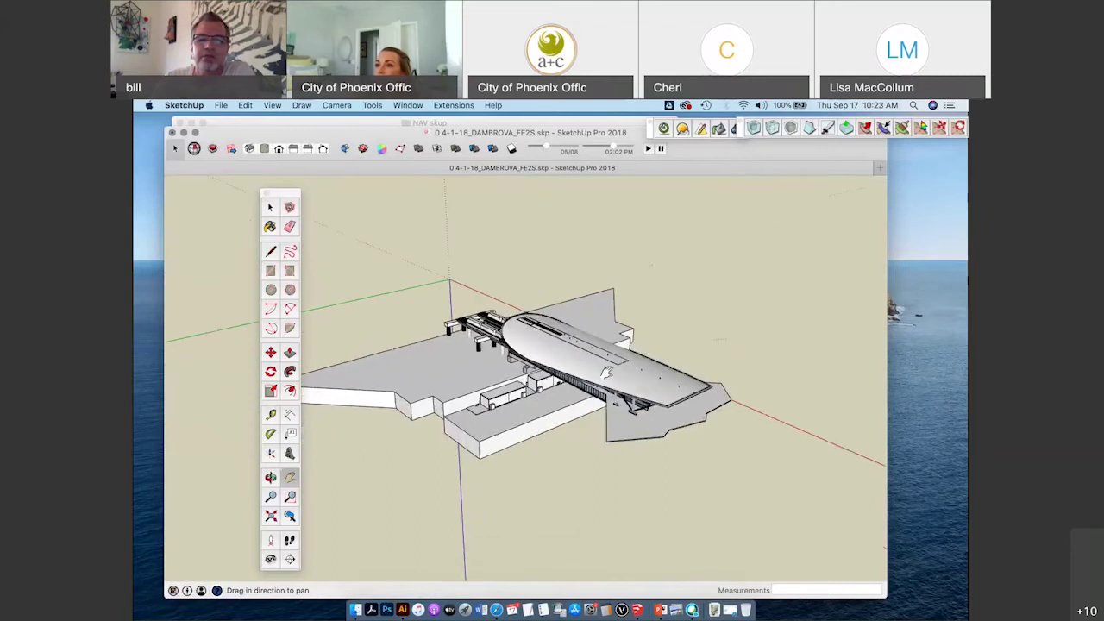
{"action": "scroll", "coordinate": [607, 373], "scroll_direction": "up", "scroll_amount": 4}
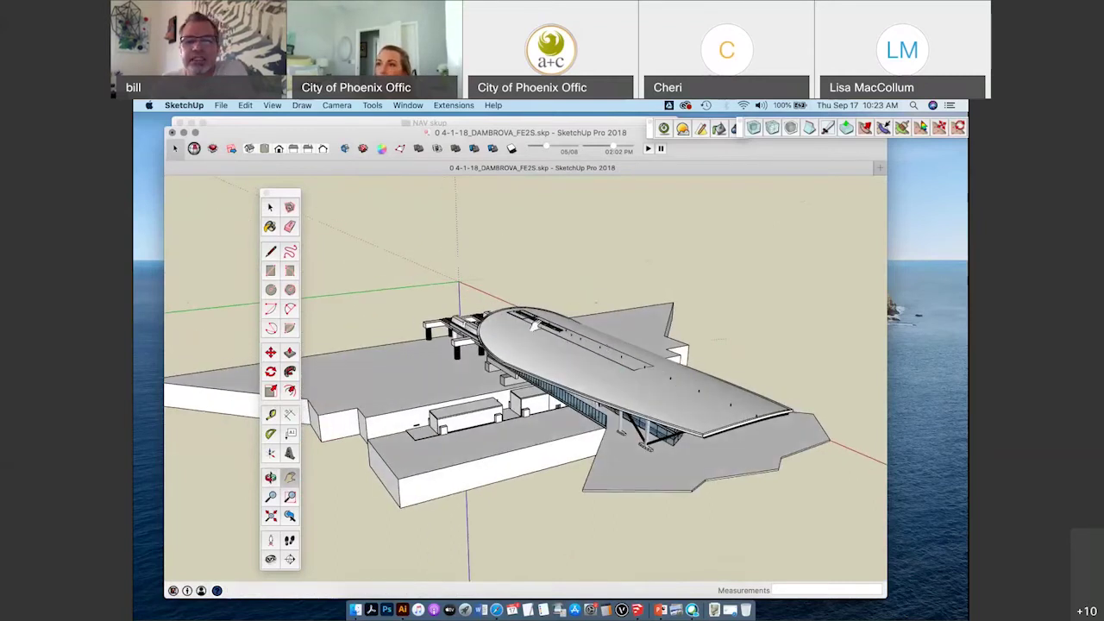
{"action": "mouse_move", "coordinate": [570, 352]}
{"action": "middle_mouse_down"}
{"action": "mouse_move", "coordinate": [575, 419]}
{"action": "mouse_move", "coordinate": [597, 404]}
{"action": "middle_mouse_up"}
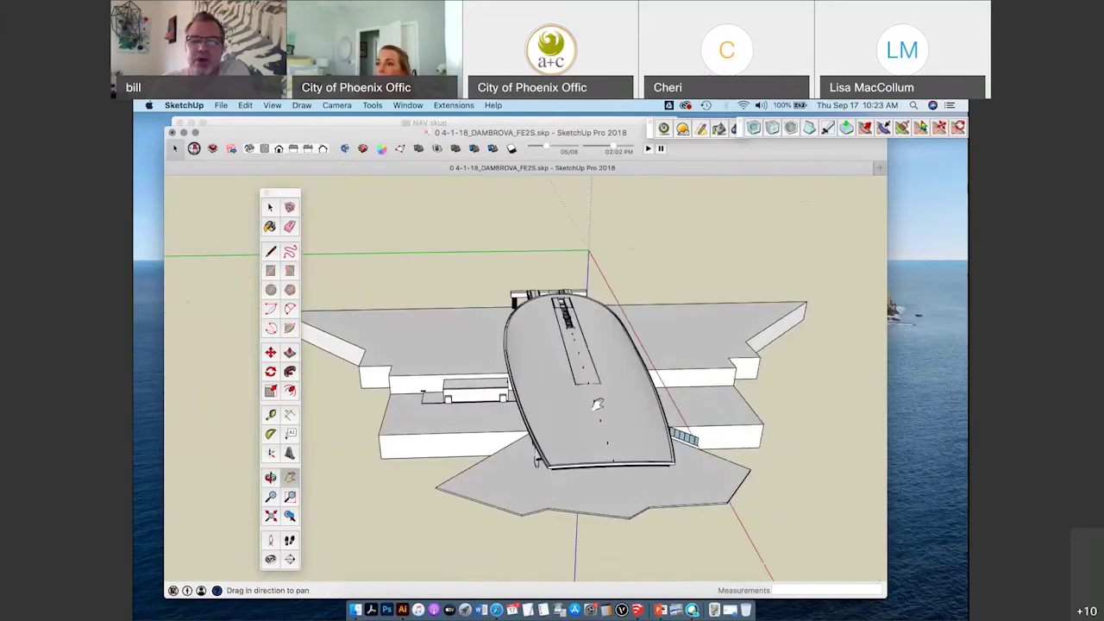
{"action": "middle_click_drag", "start_coordinate": [595, 475], "coordinate": [538, 458]}
Display the section planes in the model and leave the Section Plane tool without placing a new one.
{"action": "left_click_drag", "start_coordinate": [294, 194], "coordinate": [284, 179]}
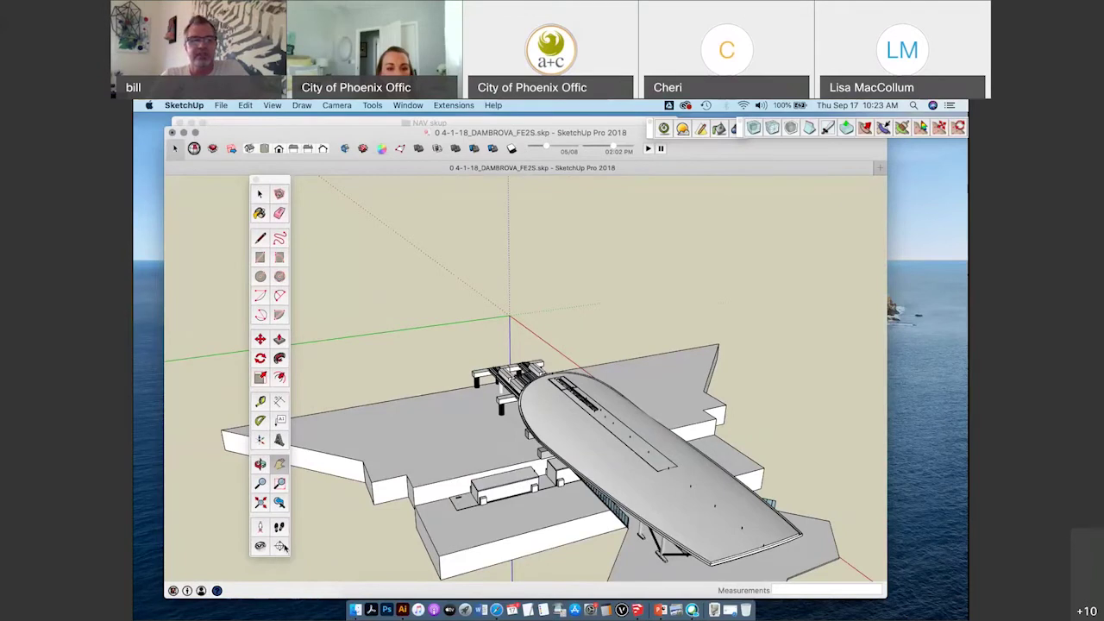
{"action": "left_click", "coordinate": [279, 463]}
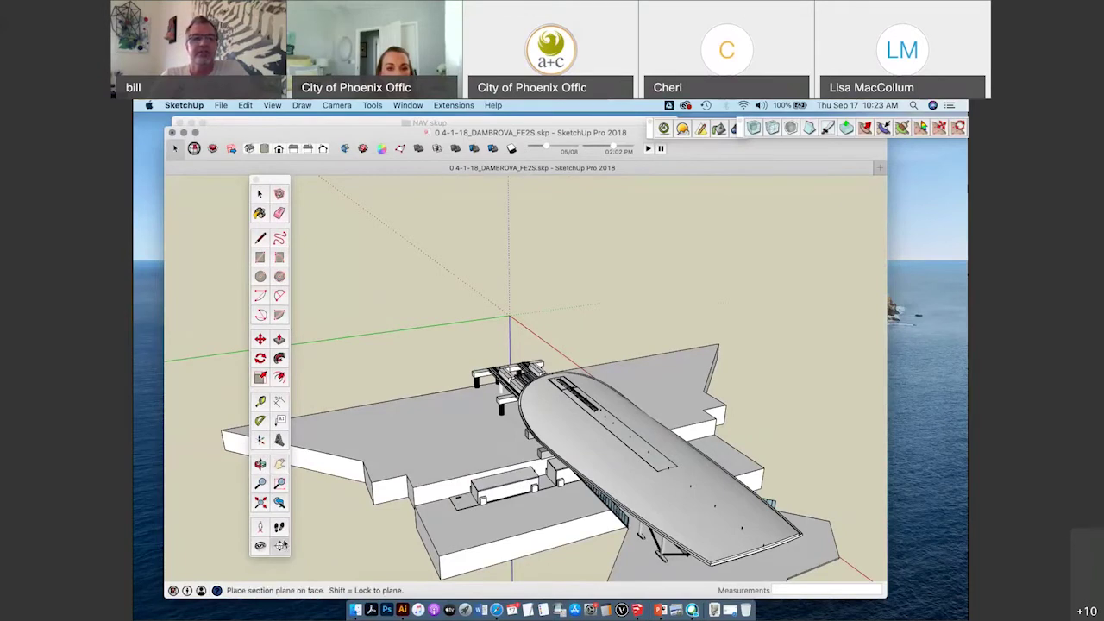
{"action": "left_click", "coordinate": [273, 105]}
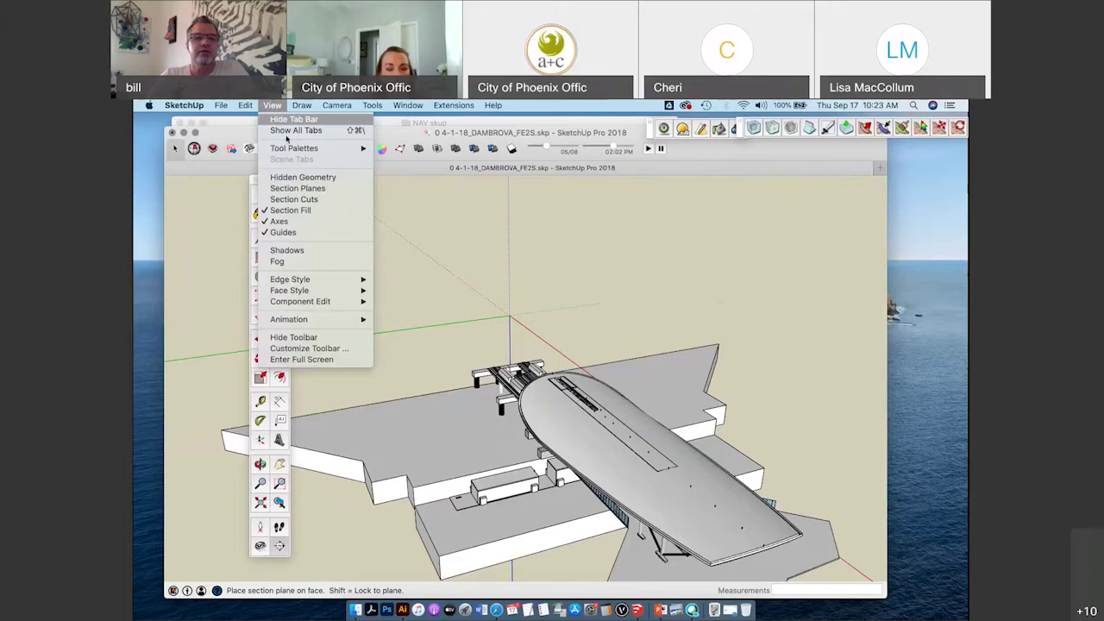
{"action": "left_click", "coordinate": [296, 188]}
{"action": "scroll", "coordinate": [667, 334], "scroll_direction": "down", "scroll_amount": 3}
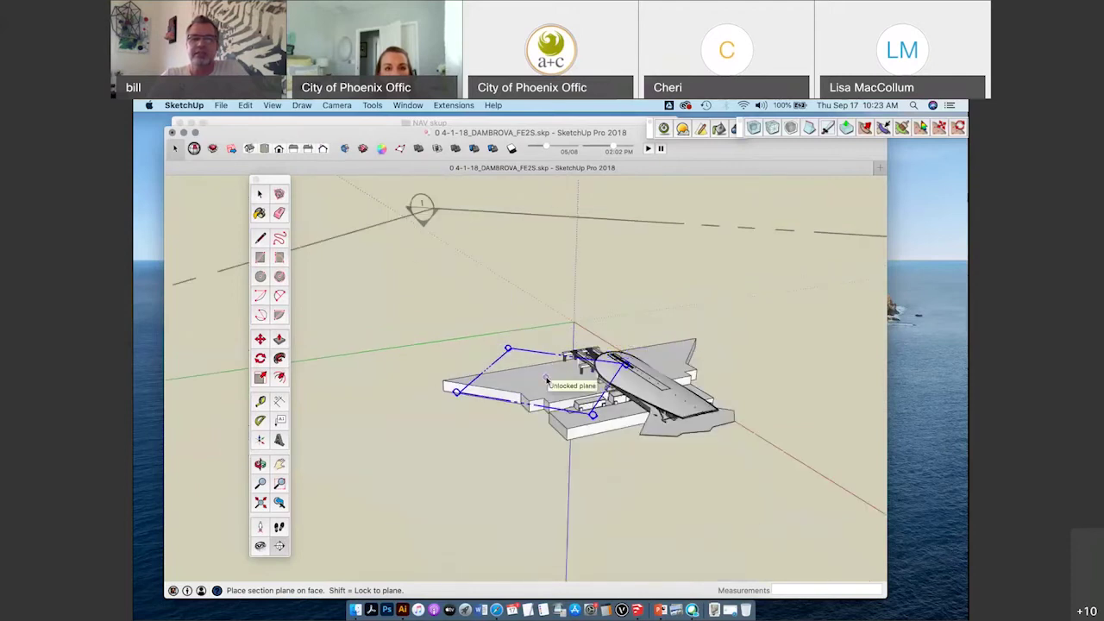
{"action": "key", "text": "space"}
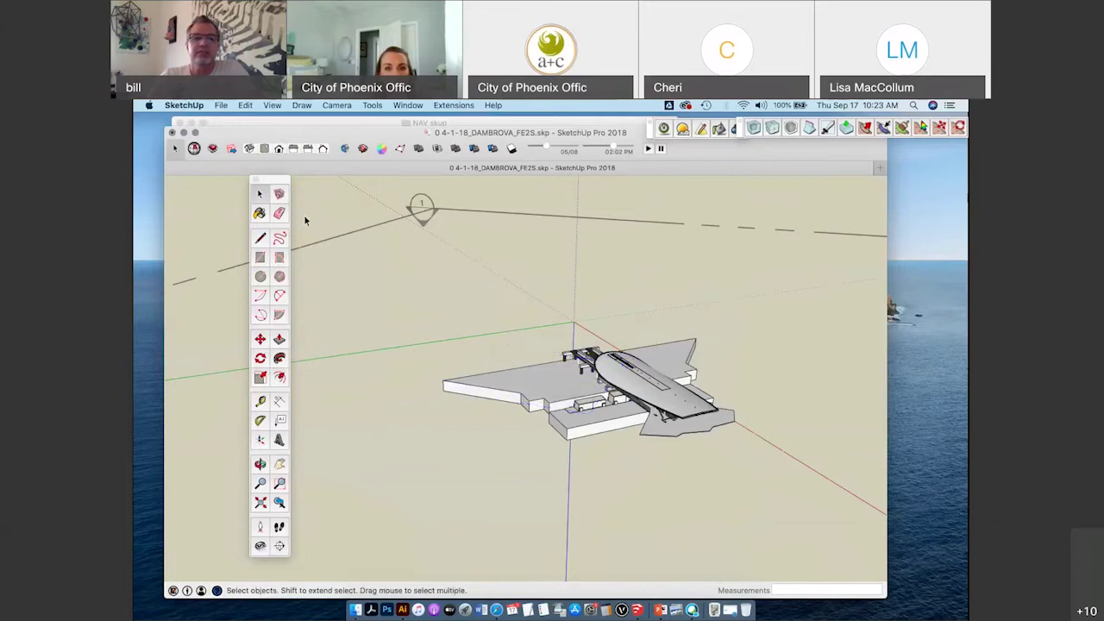
Select the existing section plane 1 above the building and turn on section cuts to slice away the roof.
{"action": "left_click_drag", "start_coordinate": [485, 224], "coordinate": [450, 196]}
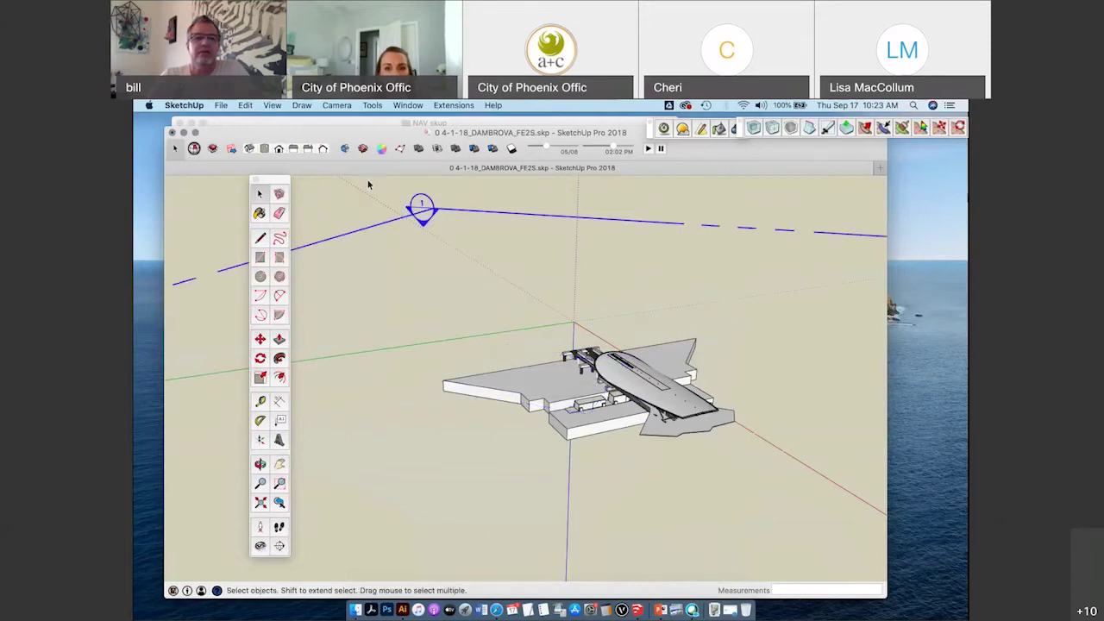
{"action": "left_click", "coordinate": [273, 106]}
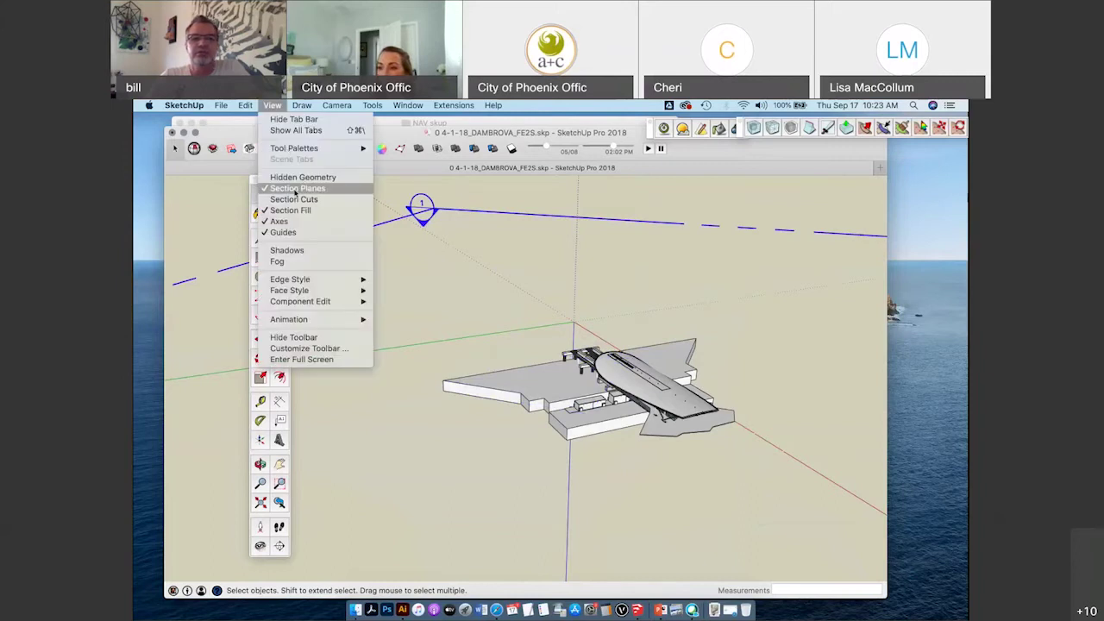
{"action": "left_click", "coordinate": [294, 200]}
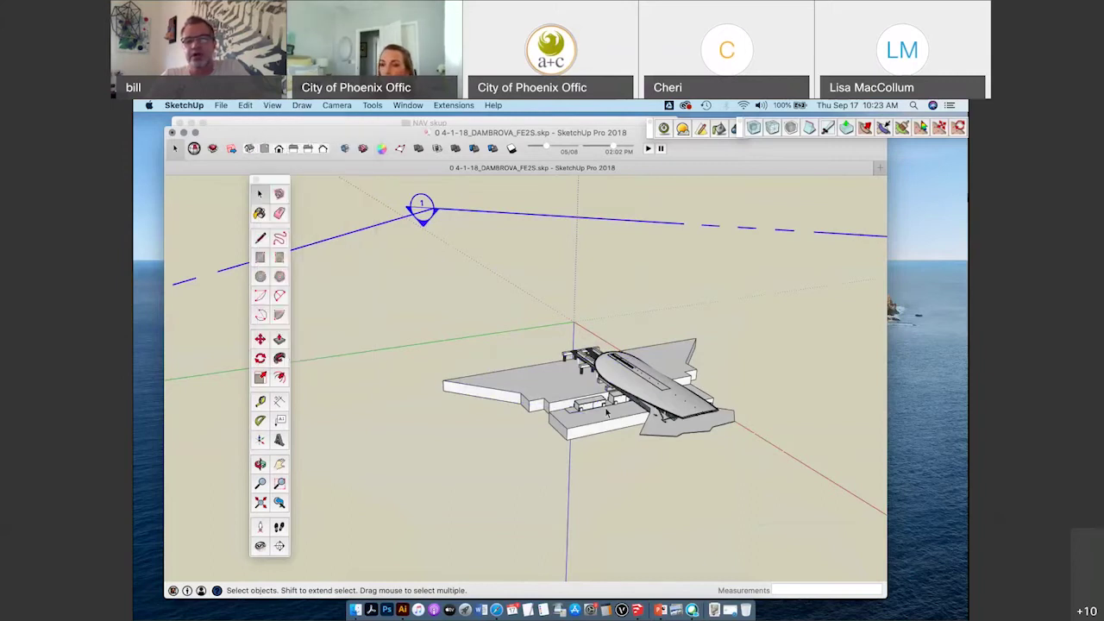
{"action": "middle_click_drag", "start_coordinate": [673, 418], "coordinate": [662, 387]}
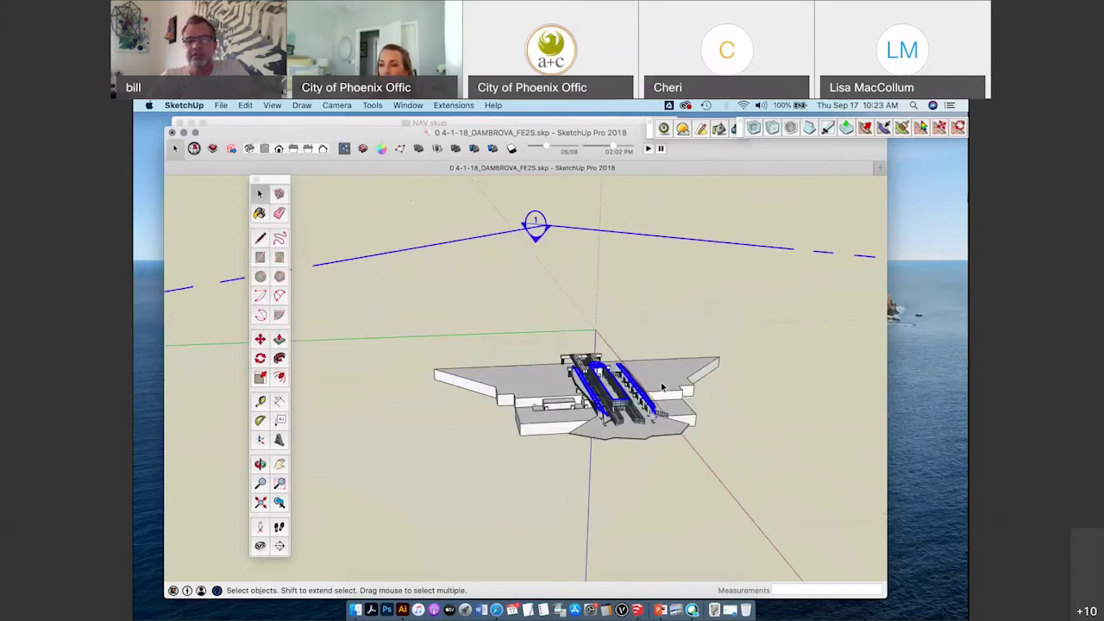
Try to move the selected section plane 1 above the building with the Move tool.
{"action": "scroll", "coordinate": [662, 387], "scroll_direction": "up", "scroll_amount": 3}
{"action": "middle_click_drag", "start_coordinate": [717, 286], "coordinate": [704, 216]}
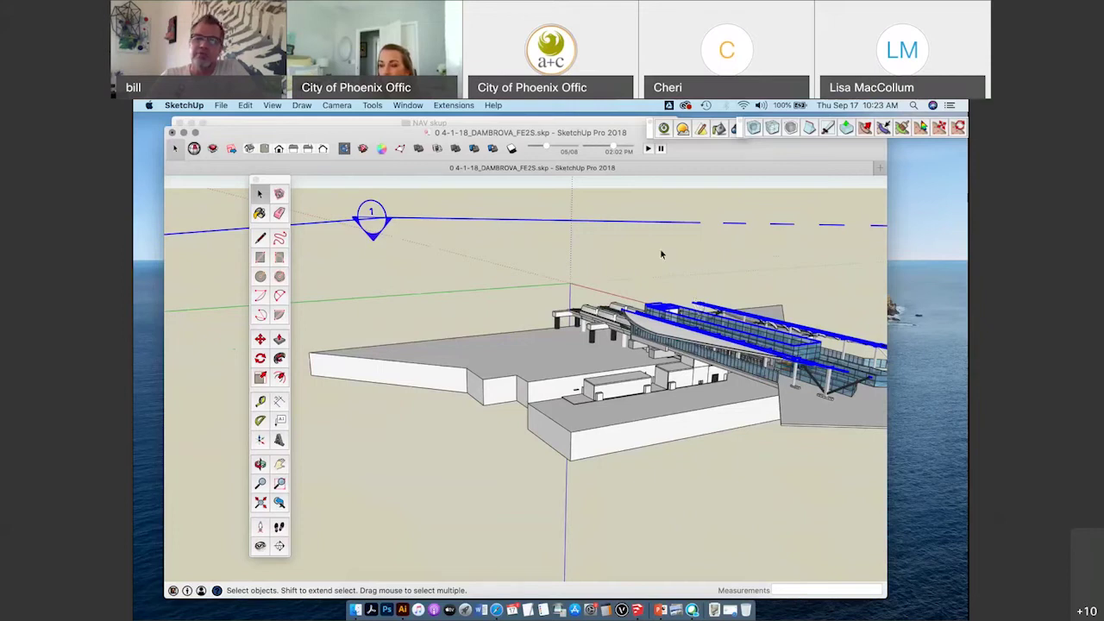
{"action": "left_click_drag", "start_coordinate": [647, 240], "coordinate": [614, 226]}
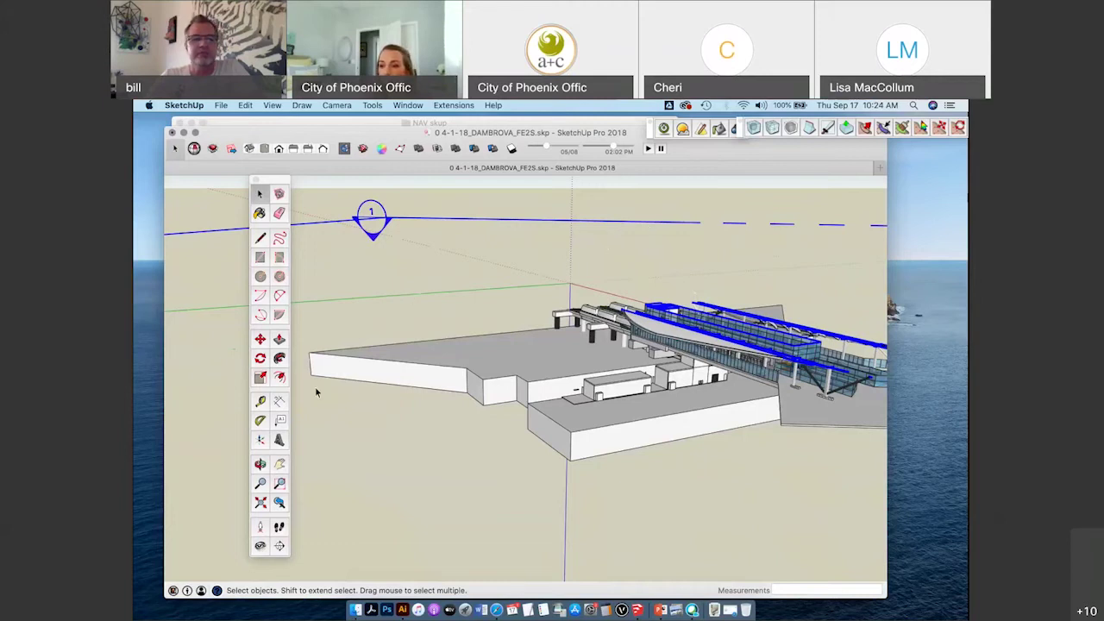
{"action": "left_click", "coordinate": [261, 340]}
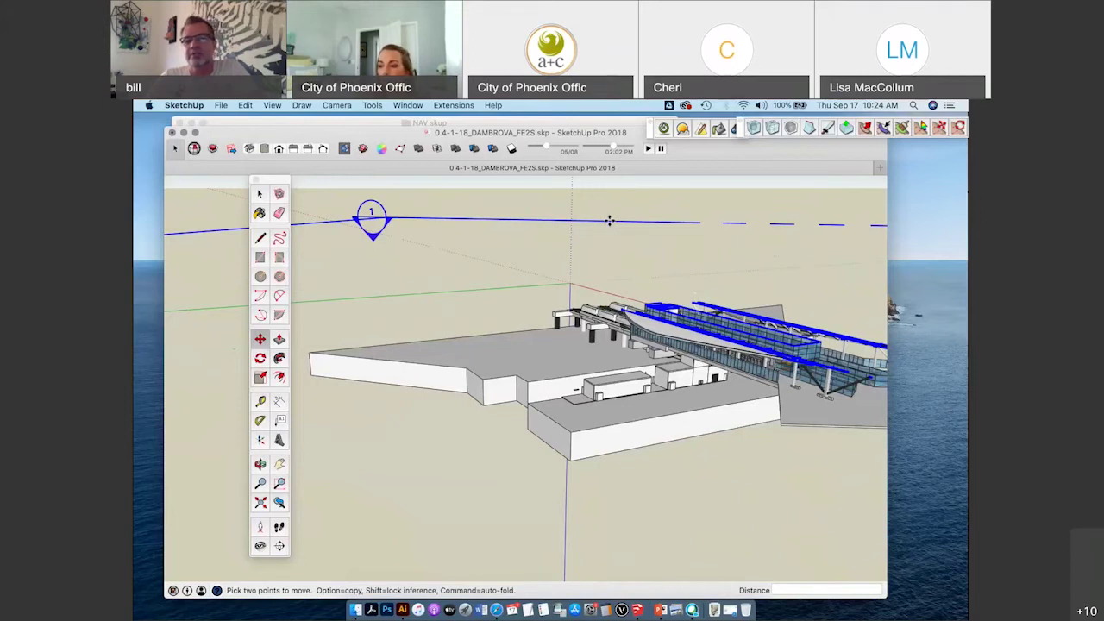
{"action": "left_click", "coordinate": [609, 221]}
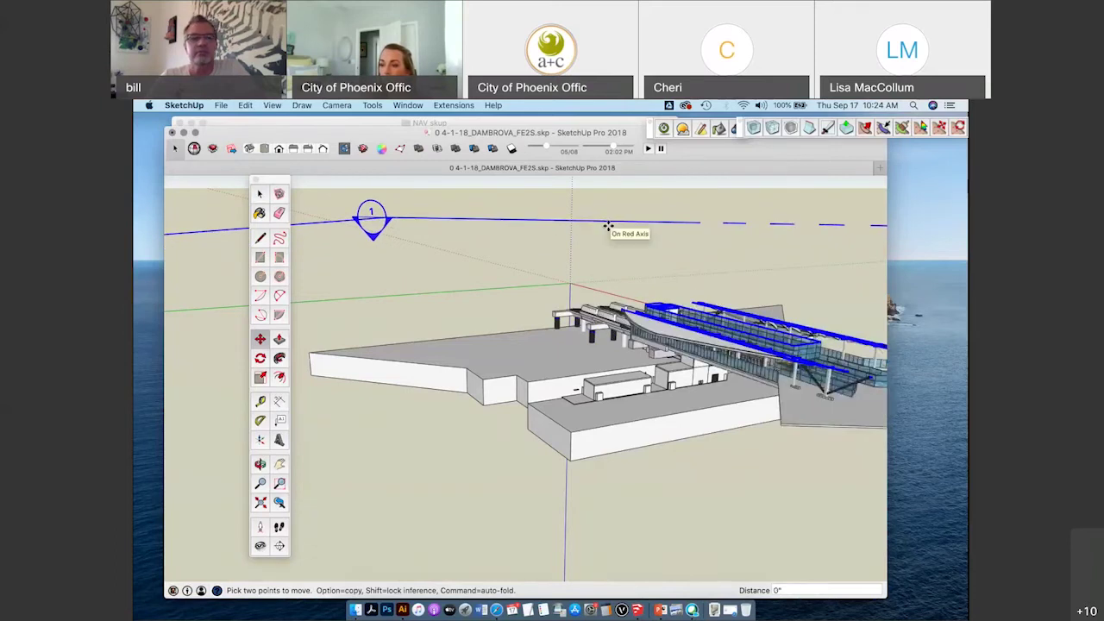
Try to hide the section planes in the model.
{"action": "left_click", "coordinate": [271, 105]}
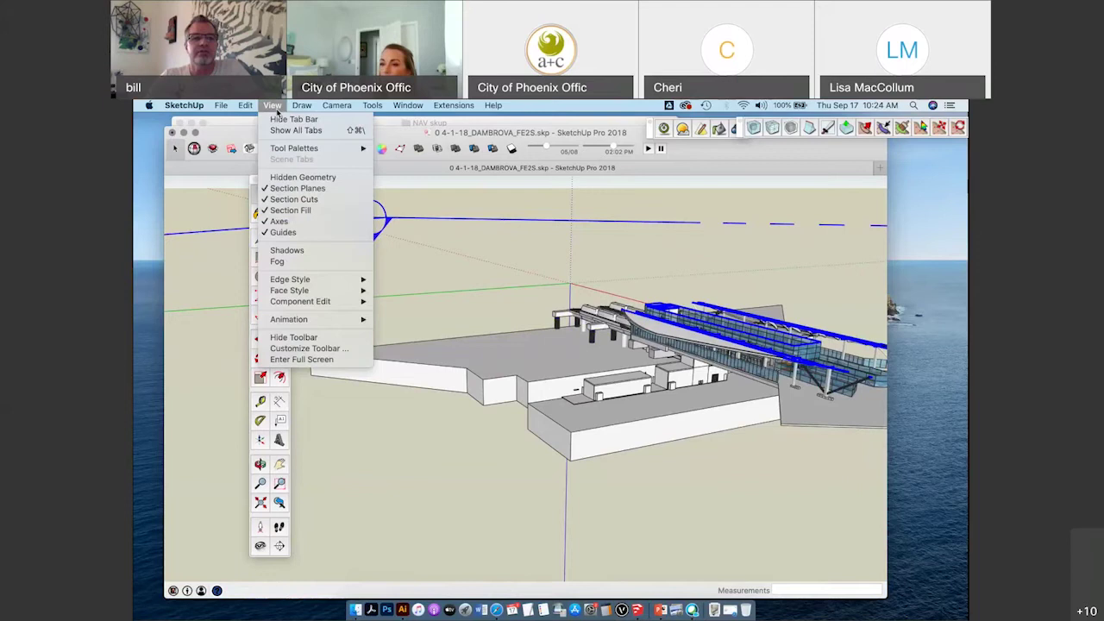
{"action": "left_click", "coordinate": [301, 188]}
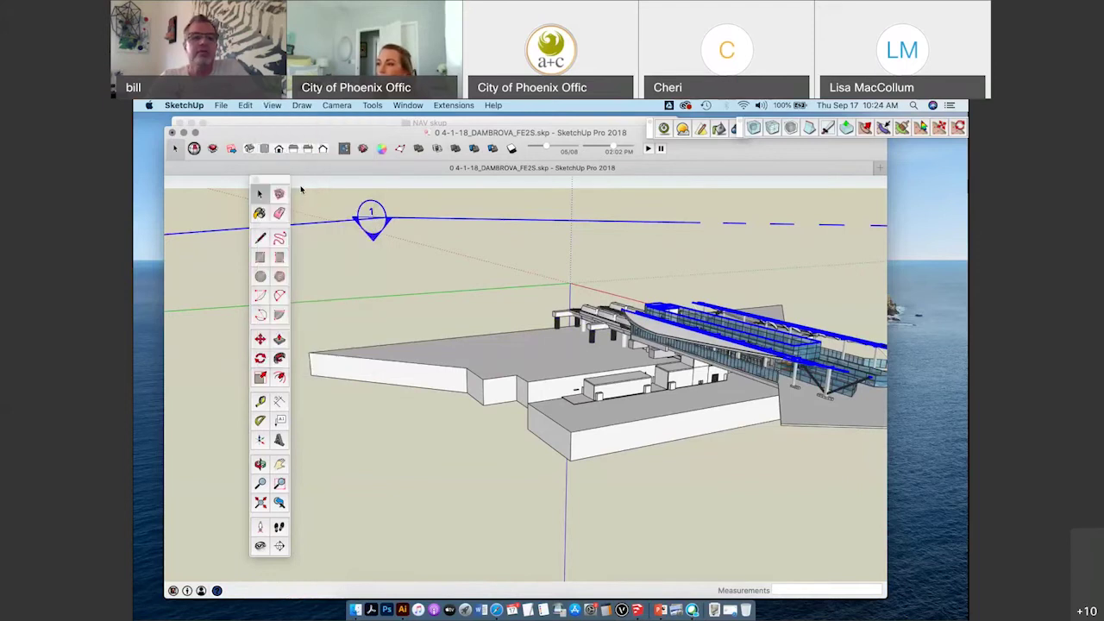
{"action": "left_click", "coordinate": [271, 106]}
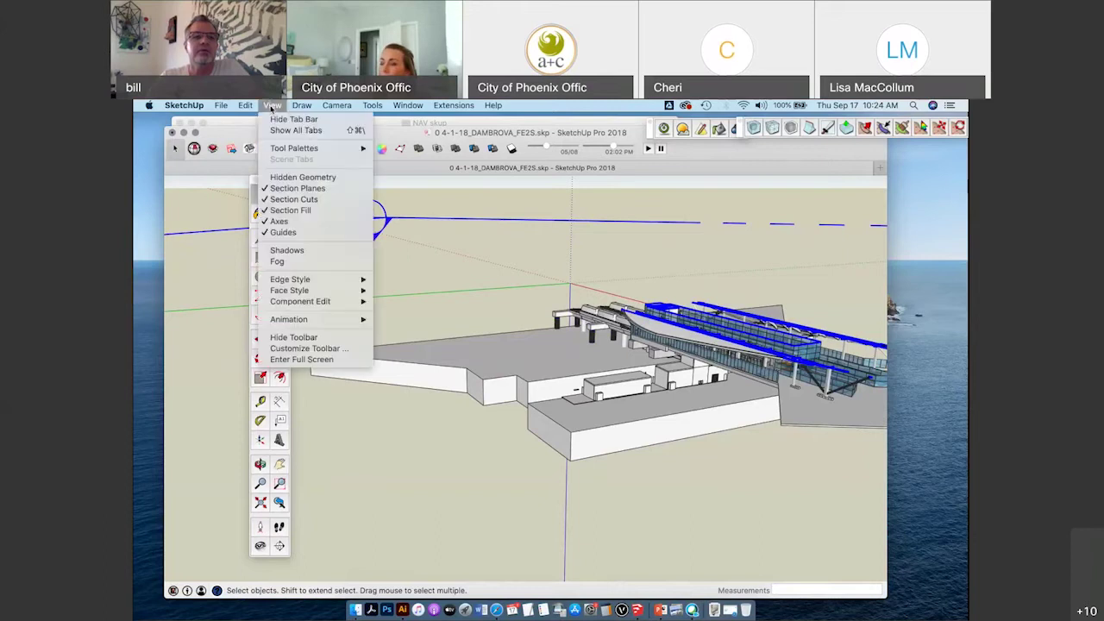
{"action": "left_click", "coordinate": [697, 281]}
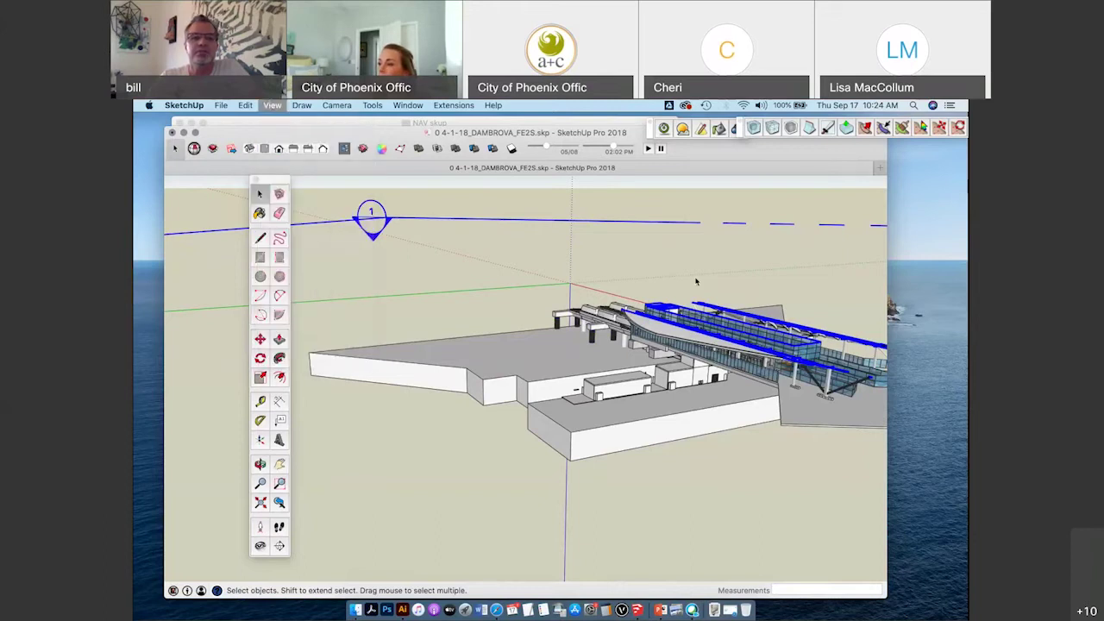
Examine the cut-open station from above, looking into the central hall with the patterned floor.
{"action": "middle_click_drag", "start_coordinate": [528, 355], "coordinate": [489, 426]}
{"action": "scroll", "coordinate": [456, 428], "scroll_direction": "up", "scroll_amount": 3}
{"action": "scroll", "coordinate": [456, 429], "scroll_direction": "up", "scroll_amount": 1}
{"action": "scroll", "coordinate": [486, 419], "scroll_direction": "up", "scroll_amount": 2}
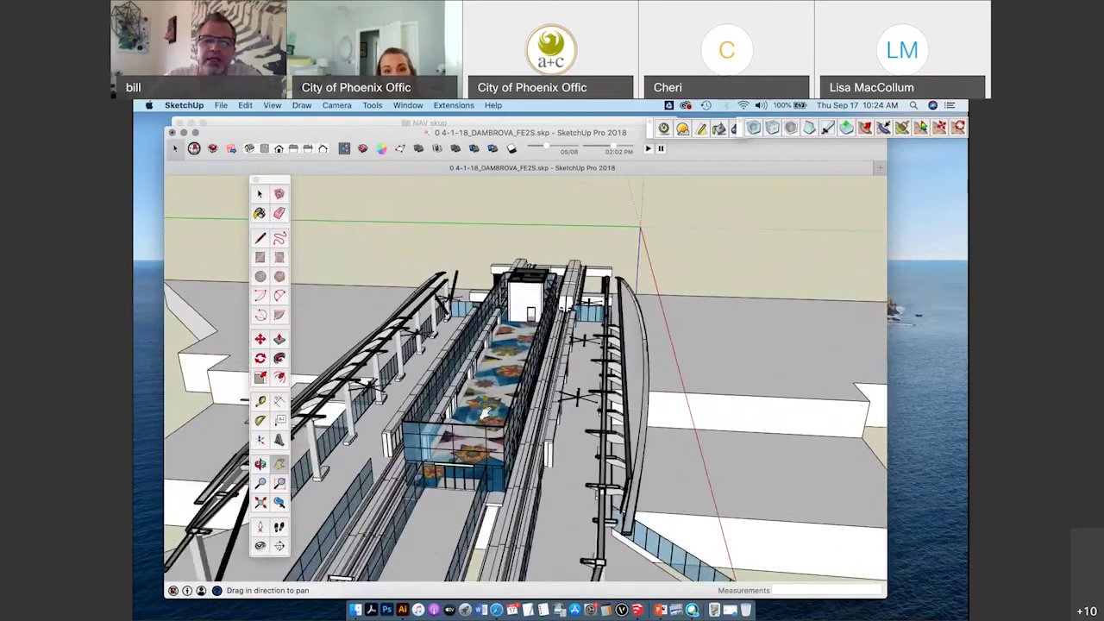
{"action": "scroll", "coordinate": [486, 414], "scroll_direction": "up", "scroll_amount": 2}
{"action": "mouse_move", "coordinate": [486, 414]}
{"action": "middle_mouse_down"}
{"action": "mouse_move", "coordinate": [527, 393]}
{"action": "mouse_move", "coordinate": [665, 455]}
{"action": "middle_mouse_up"}
{"action": "middle_click_drag", "start_coordinate": [773, 410], "coordinate": [617, 324]}
{"action": "scroll", "coordinate": [618, 324], "scroll_direction": "down", "scroll_amount": 3}
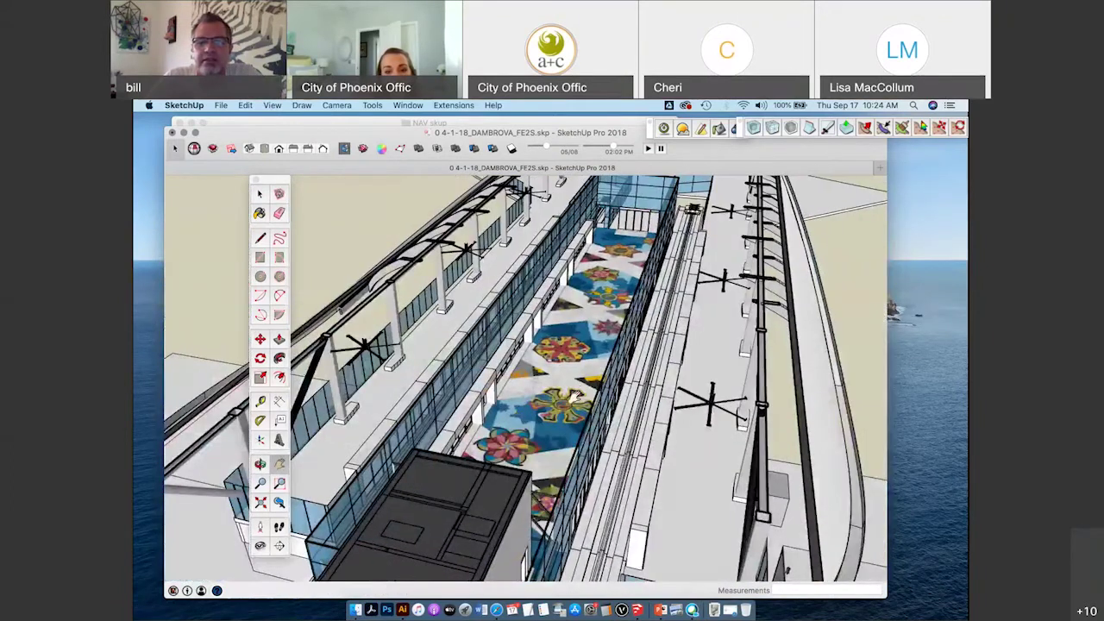
Examine the colourful floor medallions along the length of the central hall at close range.
{"action": "middle_click_drag", "start_coordinate": [576, 401], "coordinate": [557, 542], "text": "shift"}
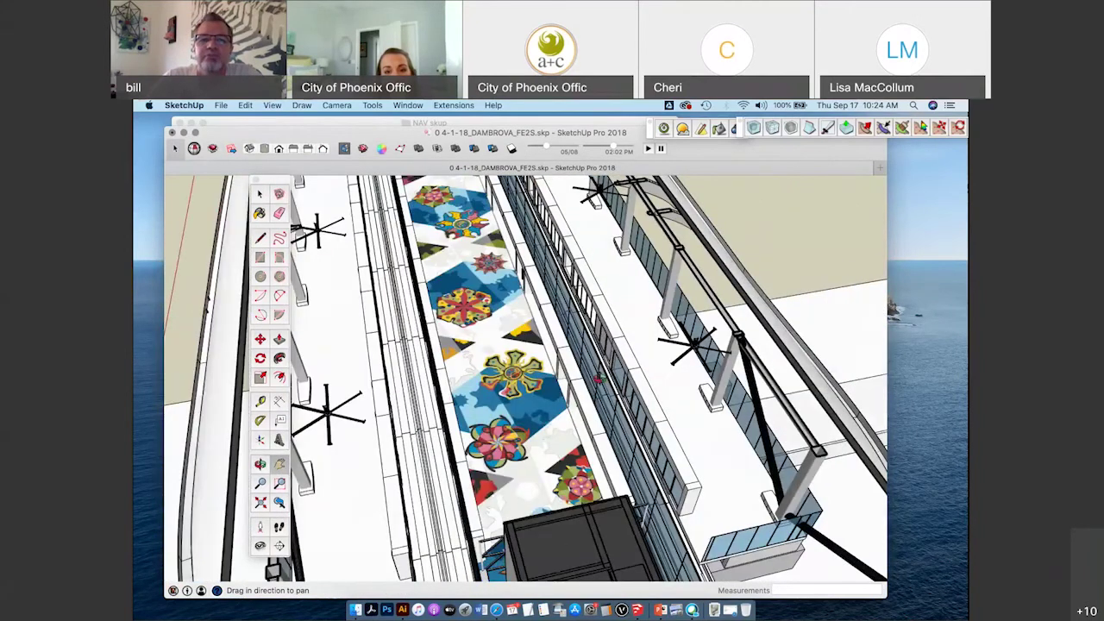
{"action": "middle_click_drag", "start_coordinate": [552, 285], "coordinate": [509, 284]}
{"action": "middle_click_drag", "start_coordinate": [509, 285], "coordinate": [498, 378], "text": "shift"}
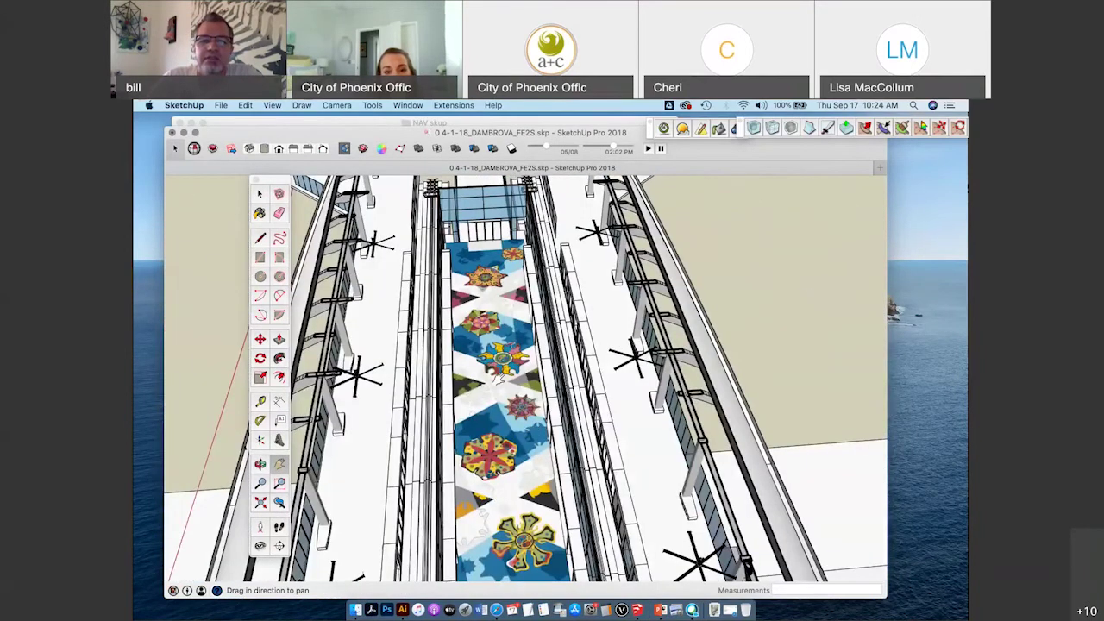
{"action": "scroll", "coordinate": [498, 378], "scroll_direction": "up", "scroll_amount": 3}
{"action": "scroll", "coordinate": [518, 405], "scroll_direction": "up", "scroll_amount": 2}
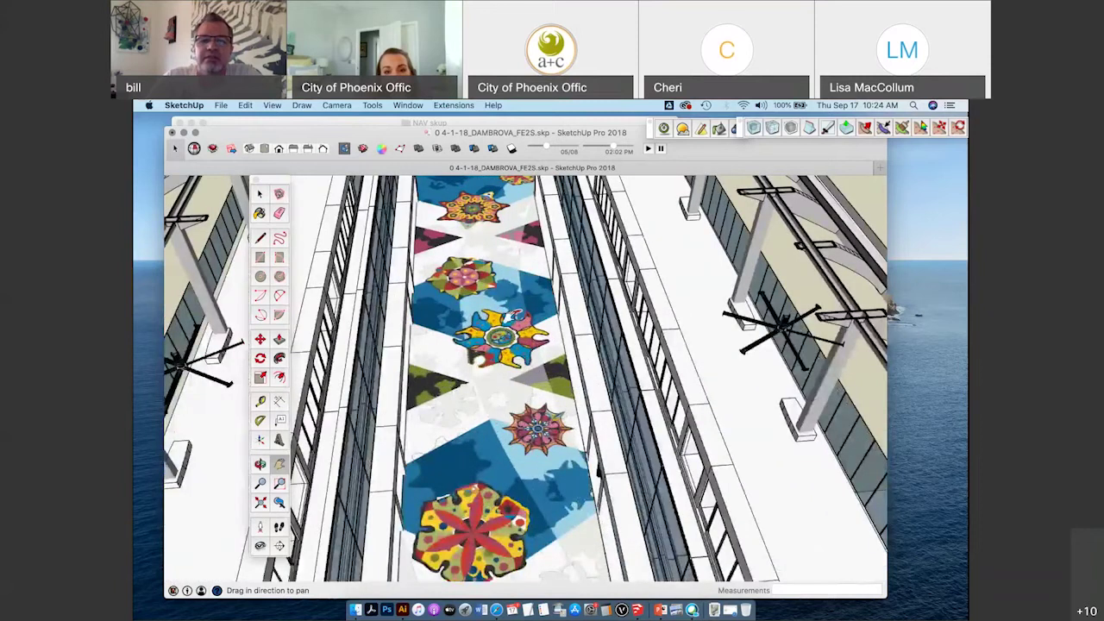
{"action": "mouse_move", "coordinate": [511, 337]}
{"action": "middle_mouse_down"}
{"action": "mouse_move", "coordinate": [522, 326]}
{"action": "mouse_move", "coordinate": [522, 395]}
{"action": "mouse_move", "coordinate": [540, 399]}
{"action": "middle_mouse_up"}
{"action": "left_click_drag", "start_coordinate": [540, 398], "coordinate": [560, 404]}
Open the photo 7.jpg from the NAV skup folder in Preview and place it beside the SketchUp model window.
{"action": "left_click_drag", "start_coordinate": [395, 129], "coordinate": [609, 129]}
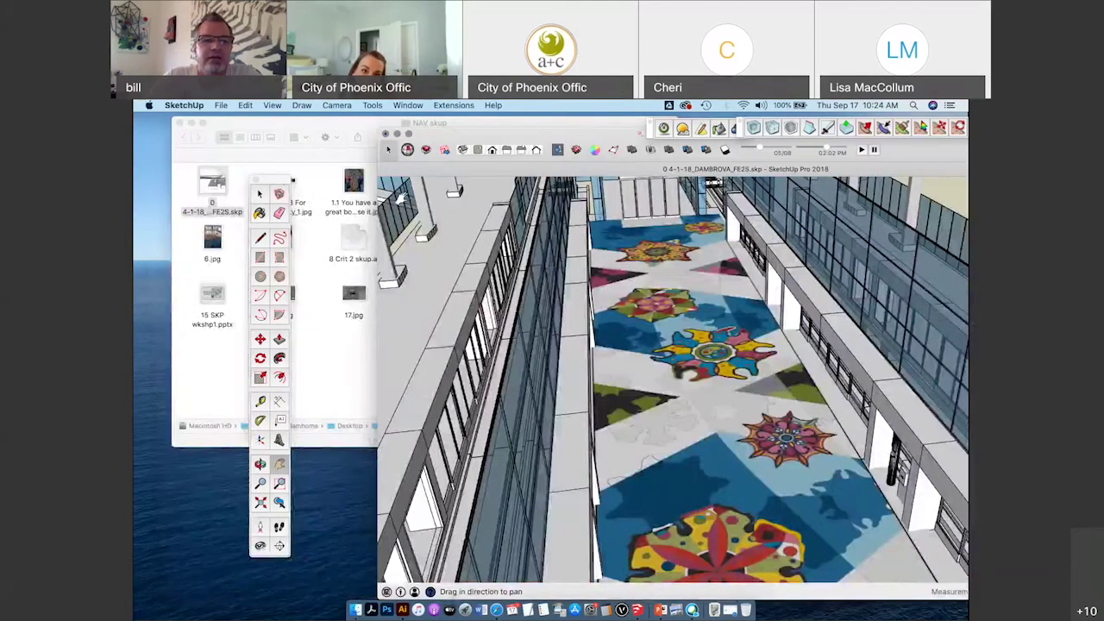
{"action": "left_click", "coordinate": [309, 274]}
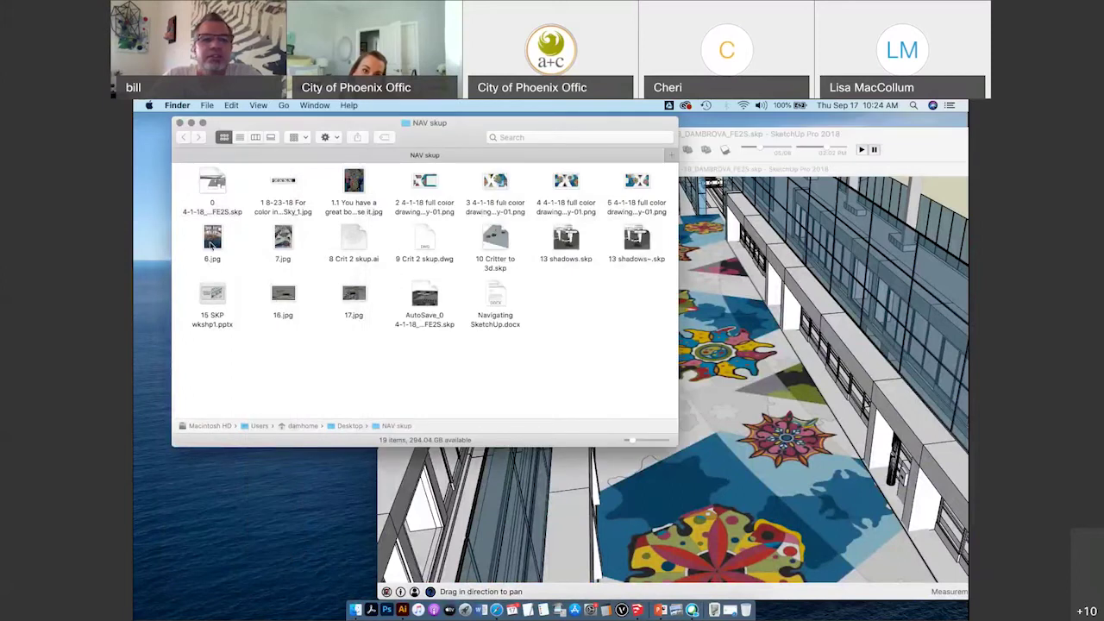
{"action": "right_click", "coordinate": [283, 238]}
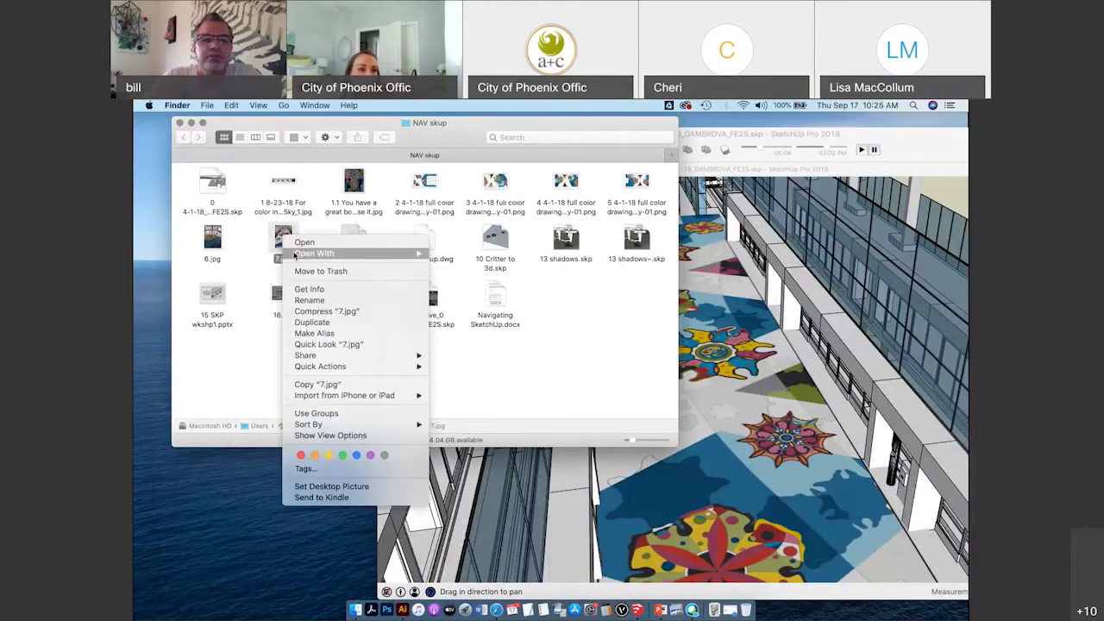
{"action": "left_click", "coordinate": [470, 253]}
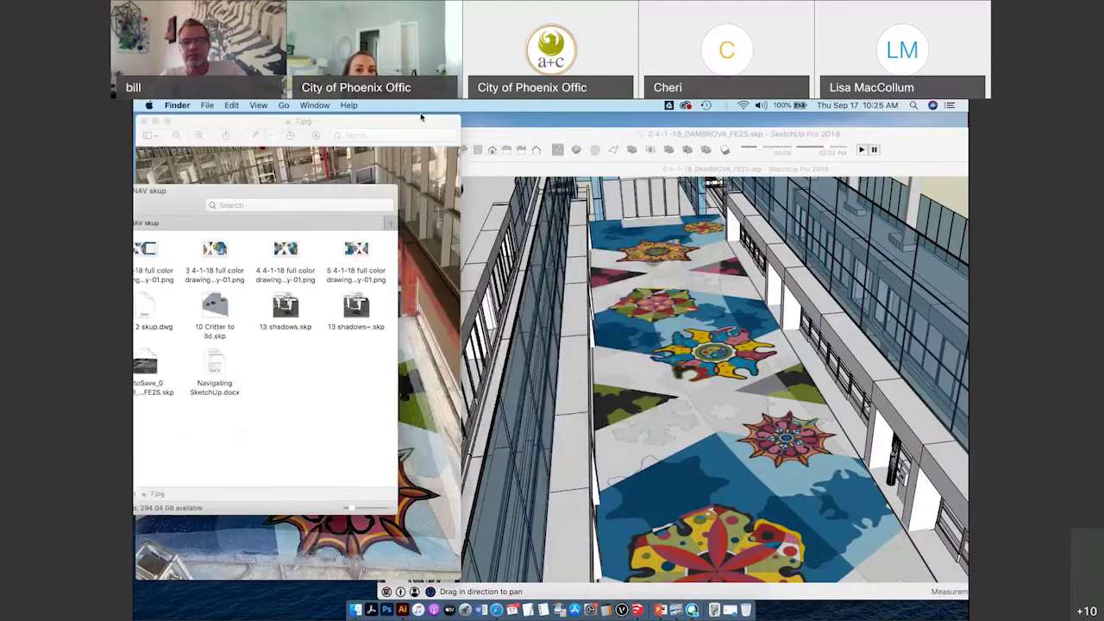
{"action": "left_click_drag", "start_coordinate": [837, 144], "coordinate": [830, 144]}
{"action": "left_click_drag", "start_coordinate": [449, 143], "coordinate": [553, 130]}
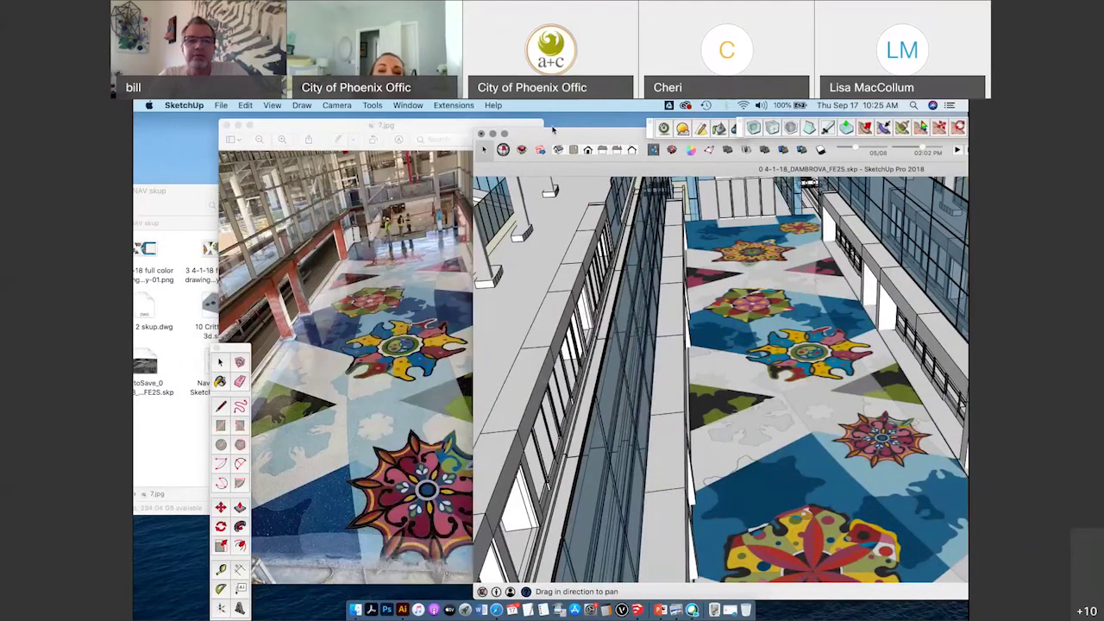
{"action": "left_click_drag", "start_coordinate": [440, 126], "coordinate": [418, 126]}
Match the model's viewpoint to the photo's perspective along the hall and compare the floor artwork in both.
{"action": "mouse_move", "coordinate": [728, 395]}
{"action": "middle_mouse_down"}
{"action": "mouse_move", "coordinate": [691, 398]}
{"action": "mouse_move", "coordinate": [784, 399]}
{"action": "mouse_move", "coordinate": [777, 362]}
{"action": "middle_mouse_up"}
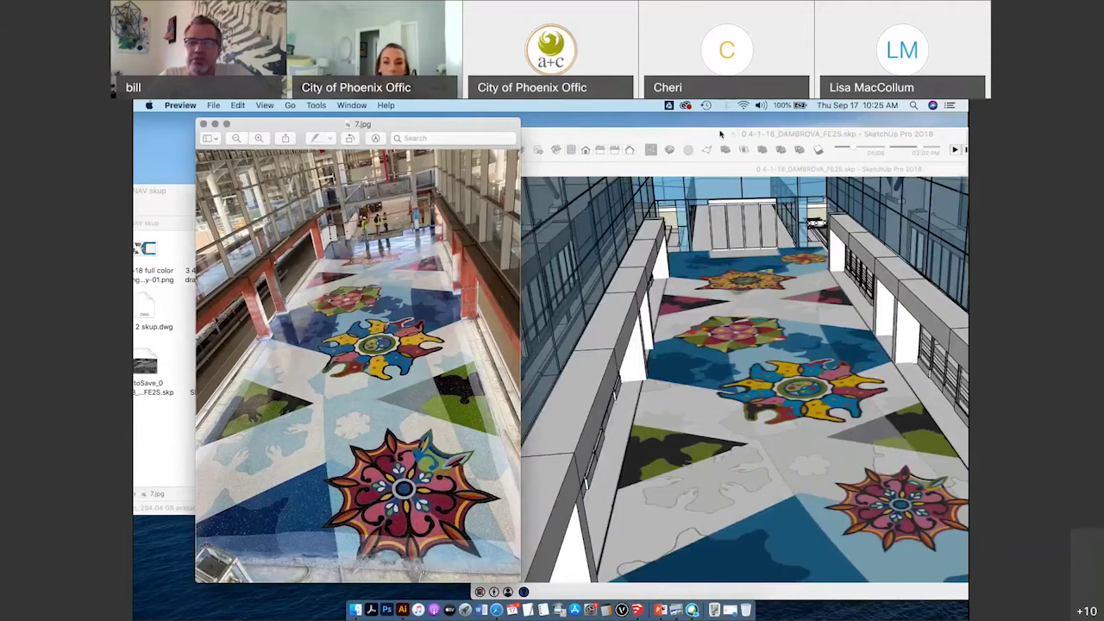
{"action": "left_click_drag", "start_coordinate": [722, 134], "coordinate": [712, 134]}
{"action": "middle_click_drag", "start_coordinate": [824, 401], "coordinate": [798, 390], "text": "shift"}
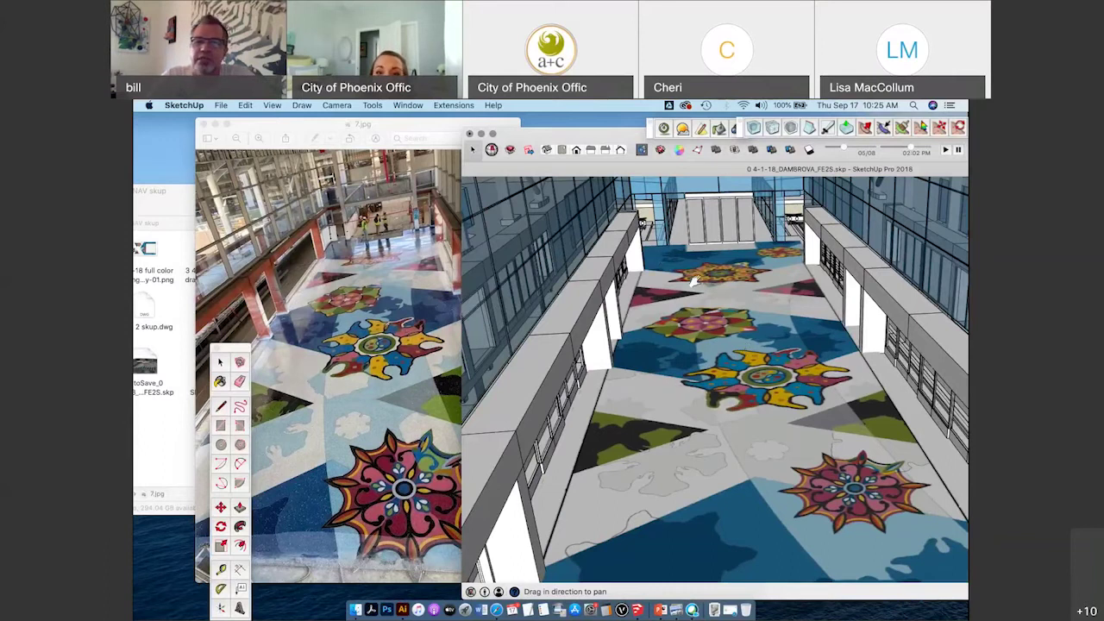
{"action": "middle_click_drag", "start_coordinate": [711, 368], "coordinate": [800, 369]}
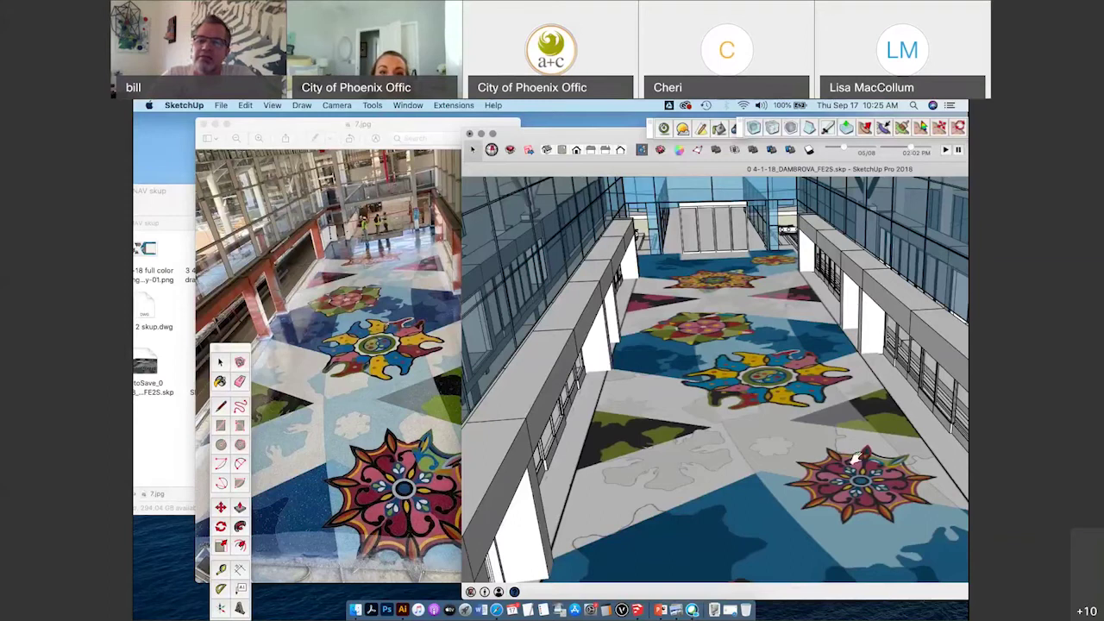
{"action": "middle_click_drag", "start_coordinate": [804, 454], "coordinate": [785, 440]}
Close the reference photo and rearrange the SketchUp window and tool palette to give the hall model more room.
{"action": "left_click", "coordinate": [215, 125]}
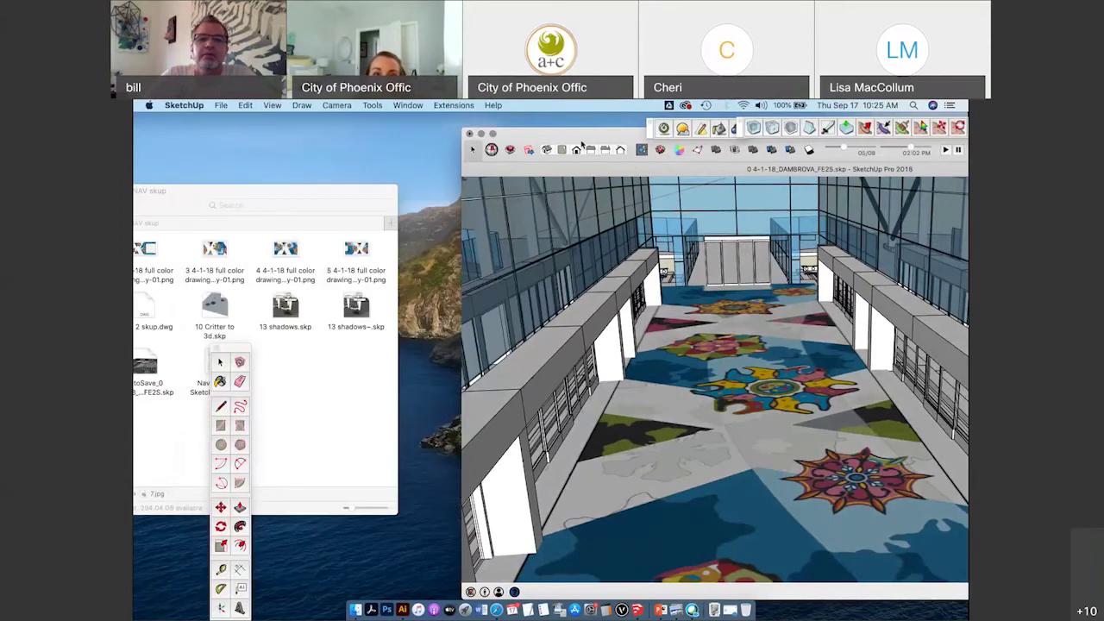
{"action": "left_click", "coordinate": [439, 176]}
{"action": "left_click_drag", "start_coordinate": [594, 137], "coordinate": [418, 135]}
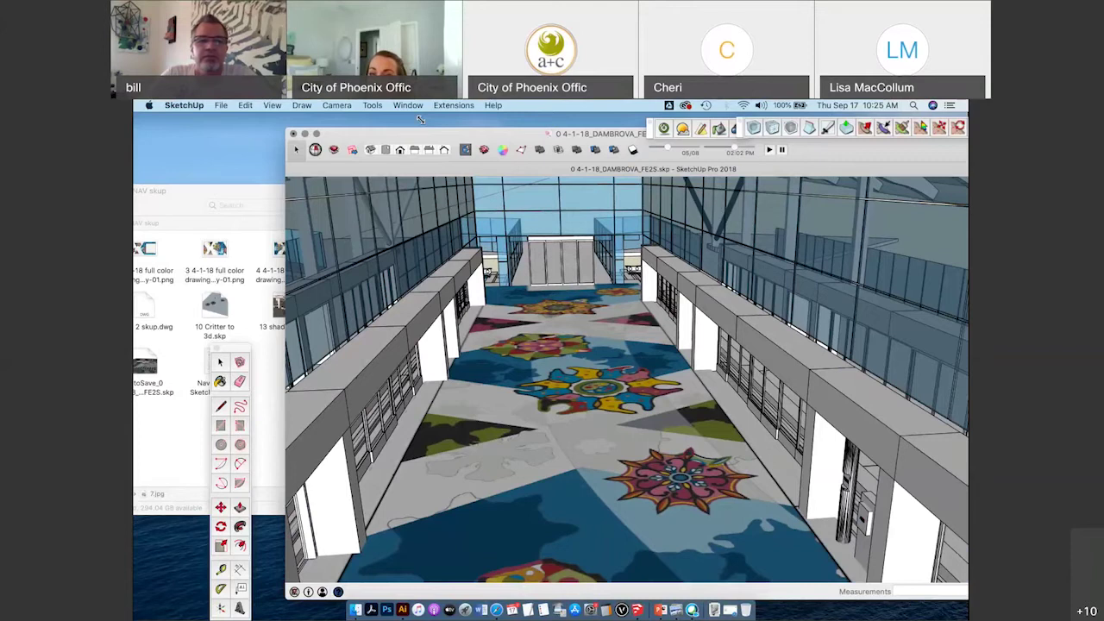
{"action": "left_click", "coordinate": [250, 189]}
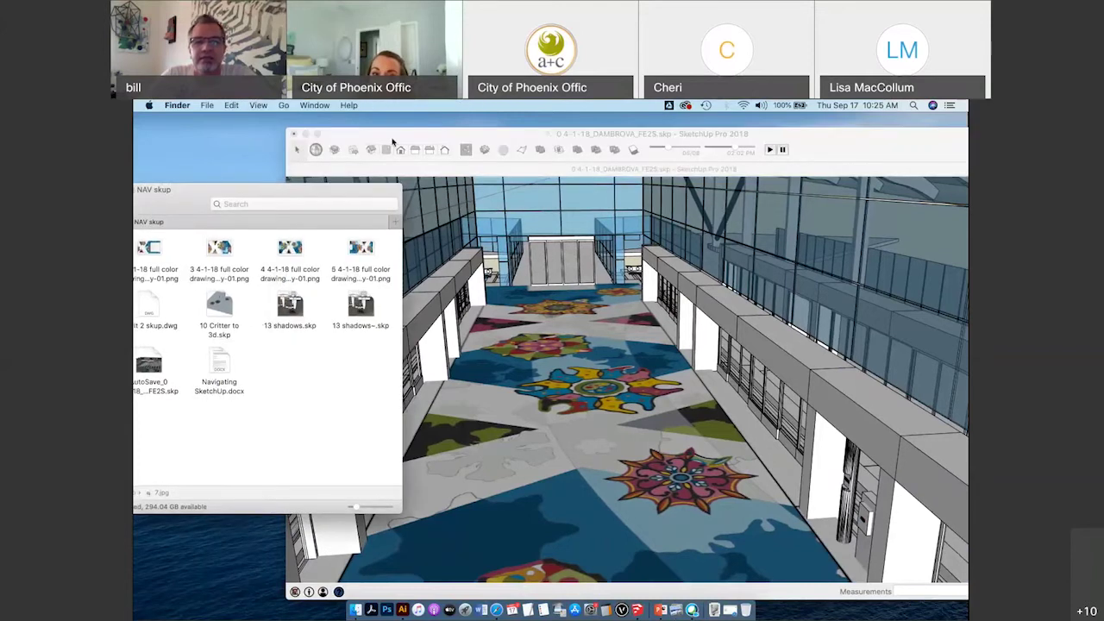
{"action": "left_click", "coordinate": [392, 143]}
{"action": "mouse_move", "coordinate": [541, 319]}
{"action": "middle_mouse_down"}
{"action": "mouse_move", "coordinate": [529, 337]}
{"action": "mouse_move", "coordinate": [435, 319]}
{"action": "mouse_move", "coordinate": [541, 337]}
{"action": "middle_mouse_up"}
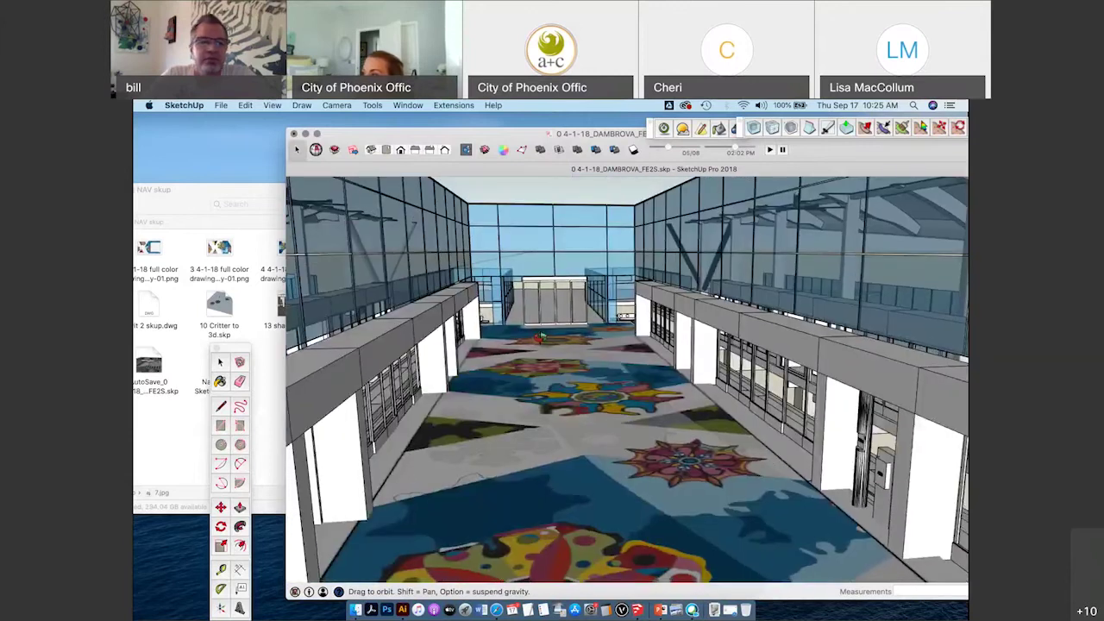
{"action": "left_click_drag", "start_coordinate": [246, 346], "coordinate": [261, 197]}
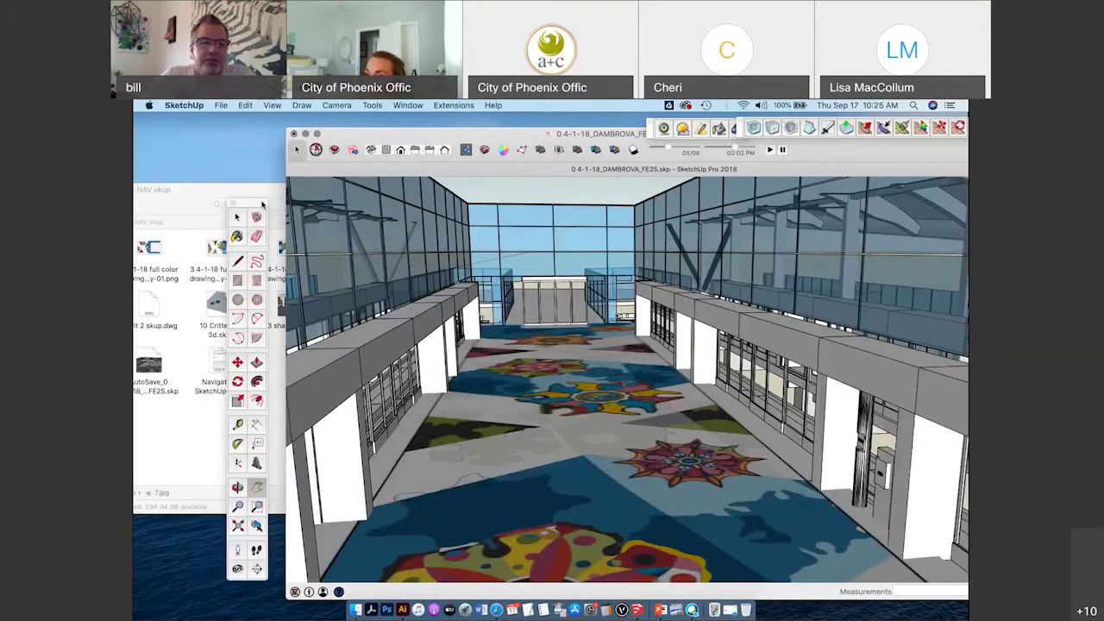
Place the camera on the hall floor with a 5' 6" height offset and look around towards both ends.
{"action": "left_click", "coordinate": [238, 547]}
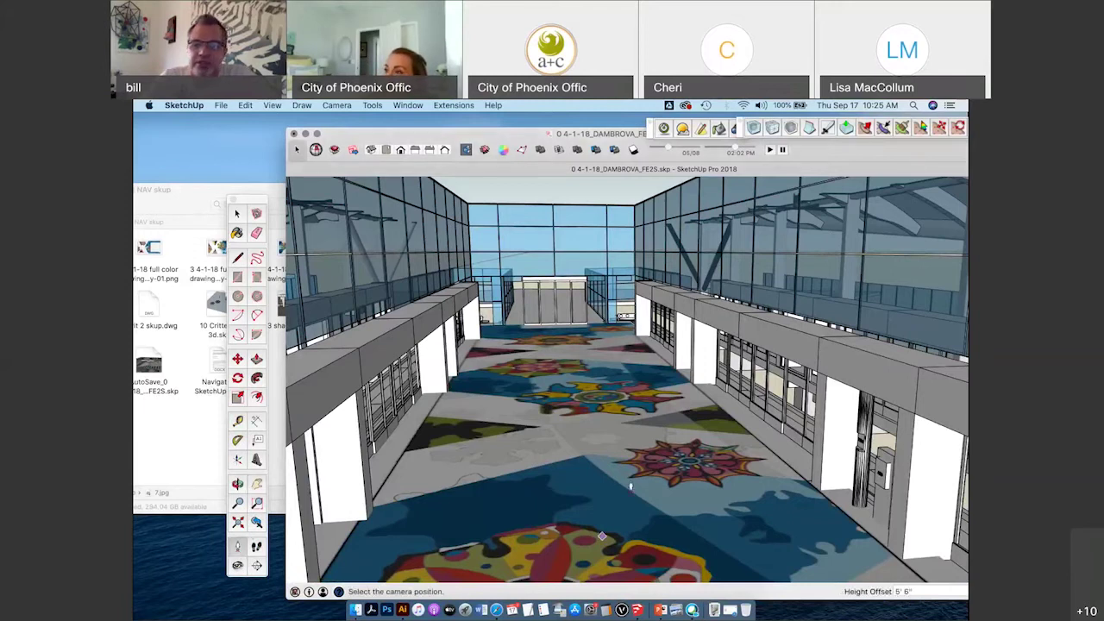
{"action": "left_click", "coordinate": [601, 395]}
{"action": "scroll", "coordinate": [602, 398], "scroll_direction": "up", "scroll_amount": 3}
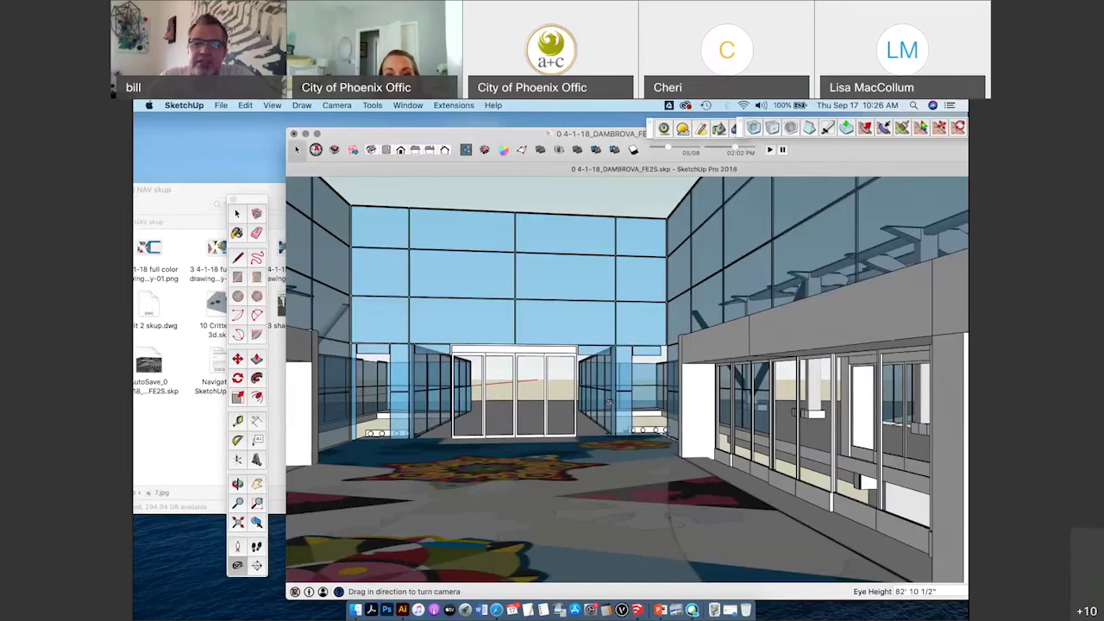
{"action": "left_click_drag", "start_coordinate": [609, 403], "coordinate": [656, 338]}
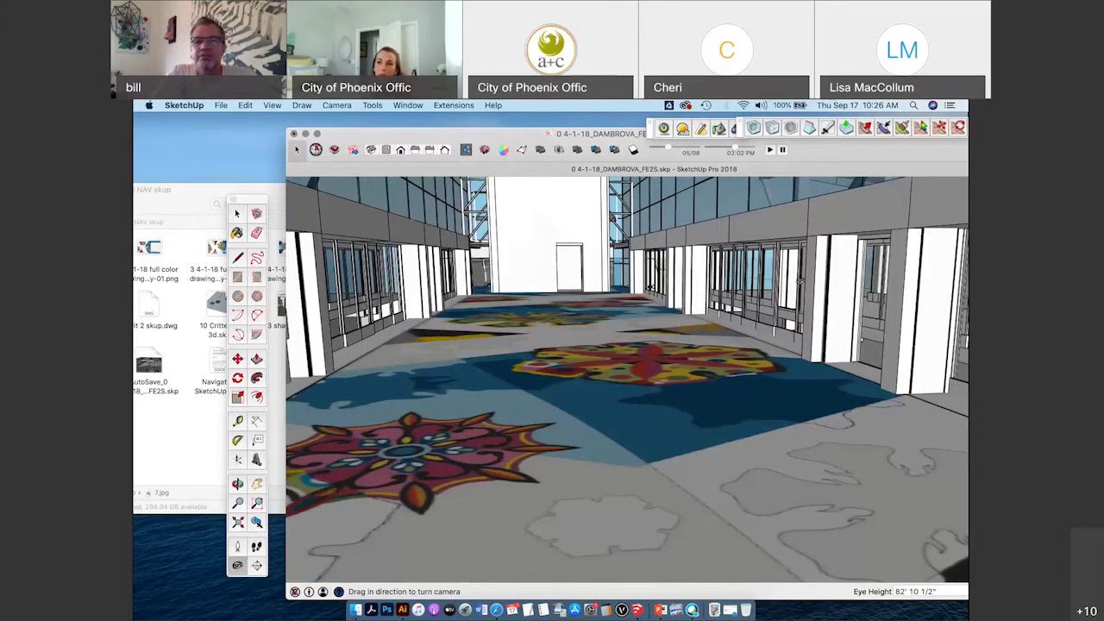
{"action": "left_click_drag", "start_coordinate": [680, 307], "coordinate": [691, 334]}
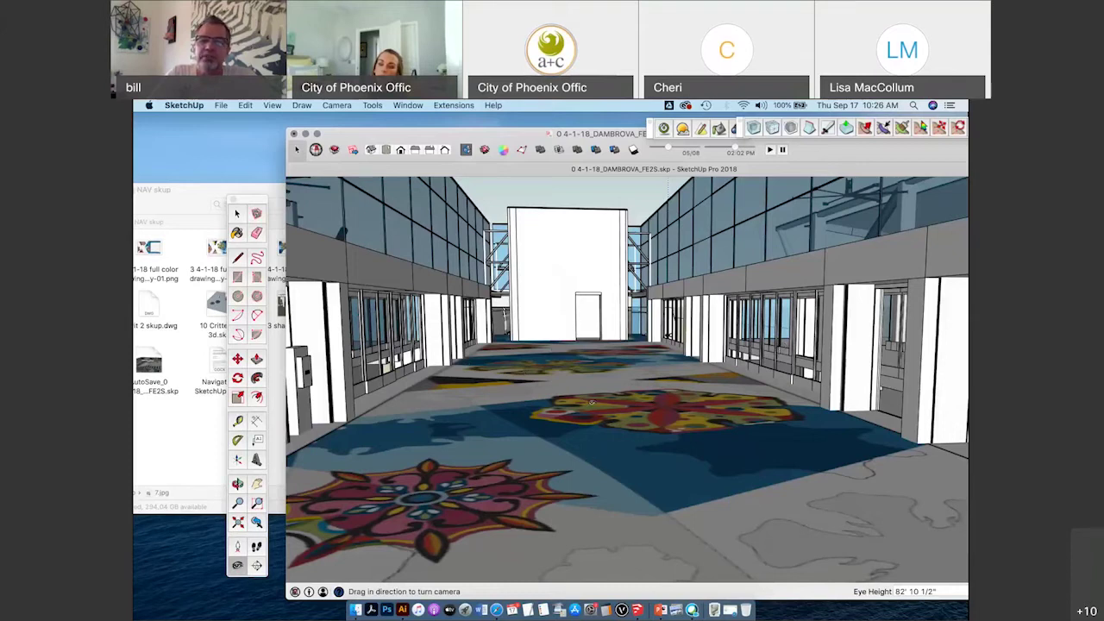
Raise the view out of the hall and examine the floor artwork and white end block from above.
{"action": "middle_click_drag", "start_coordinate": [592, 402], "coordinate": [727, 414]}
{"action": "left_click_drag", "start_coordinate": [727, 414], "coordinate": [593, 282]}
{"action": "middle_click_drag", "start_coordinate": [678, 483], "coordinate": [637, 452]}
{"action": "left_click_drag", "start_coordinate": [638, 452], "coordinate": [637, 436]}
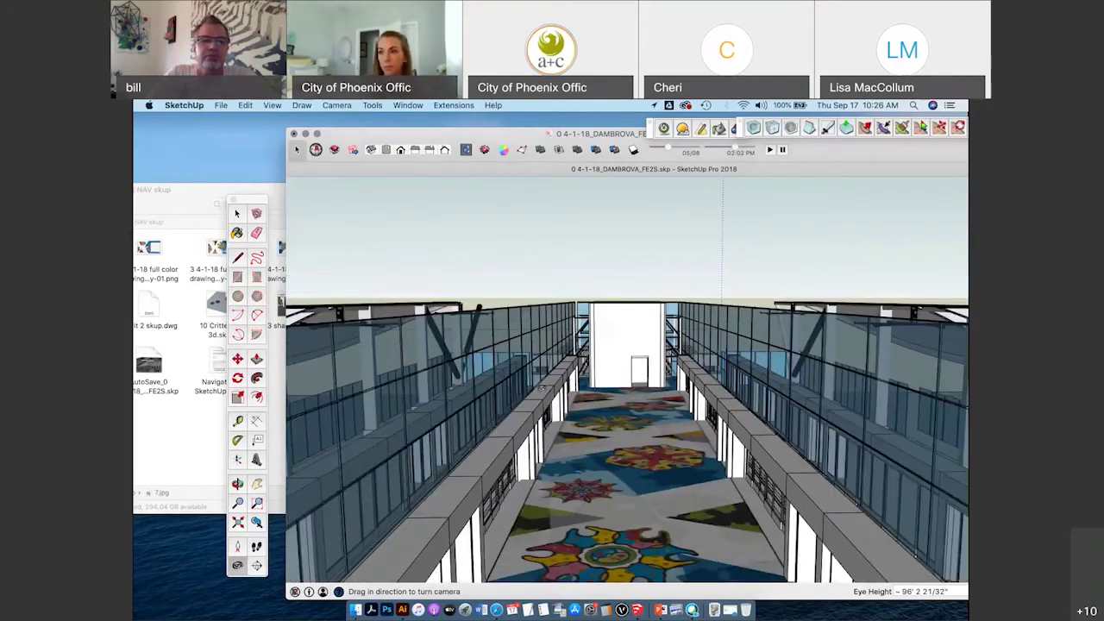
{"action": "key", "text": "h"}
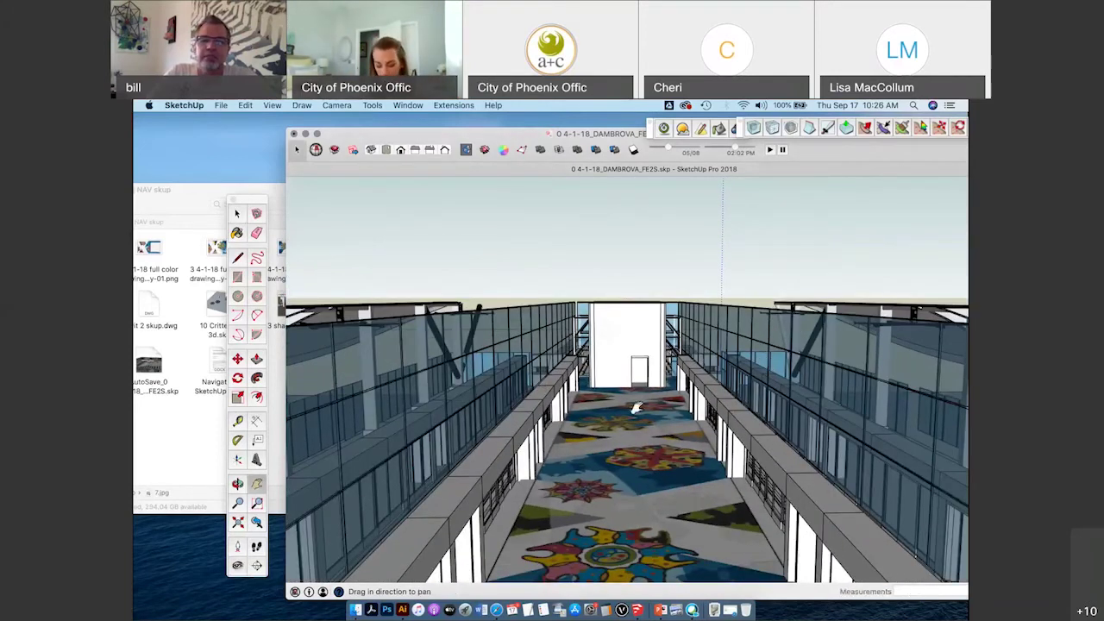
{"action": "left_click_drag", "start_coordinate": [636, 408], "coordinate": [630, 365]}
{"action": "middle_click_drag", "start_coordinate": [629, 365], "coordinate": [596, 344]}
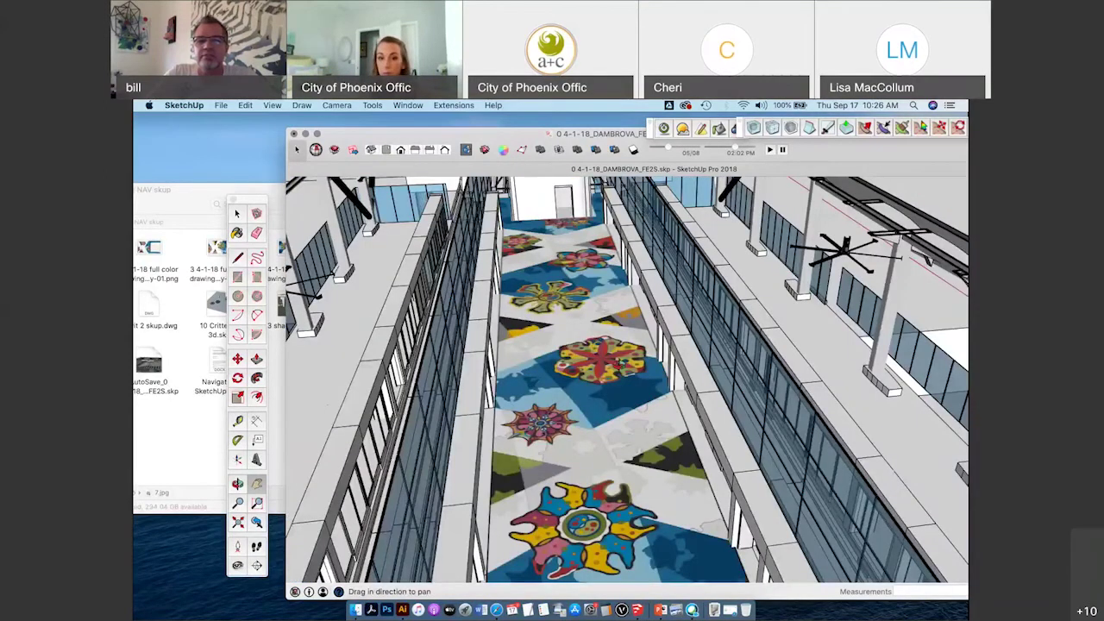
{"action": "left_click_drag", "start_coordinate": [600, 311], "coordinate": [619, 408]}
{"action": "middle_click_drag", "start_coordinate": [619, 408], "coordinate": [637, 397]}
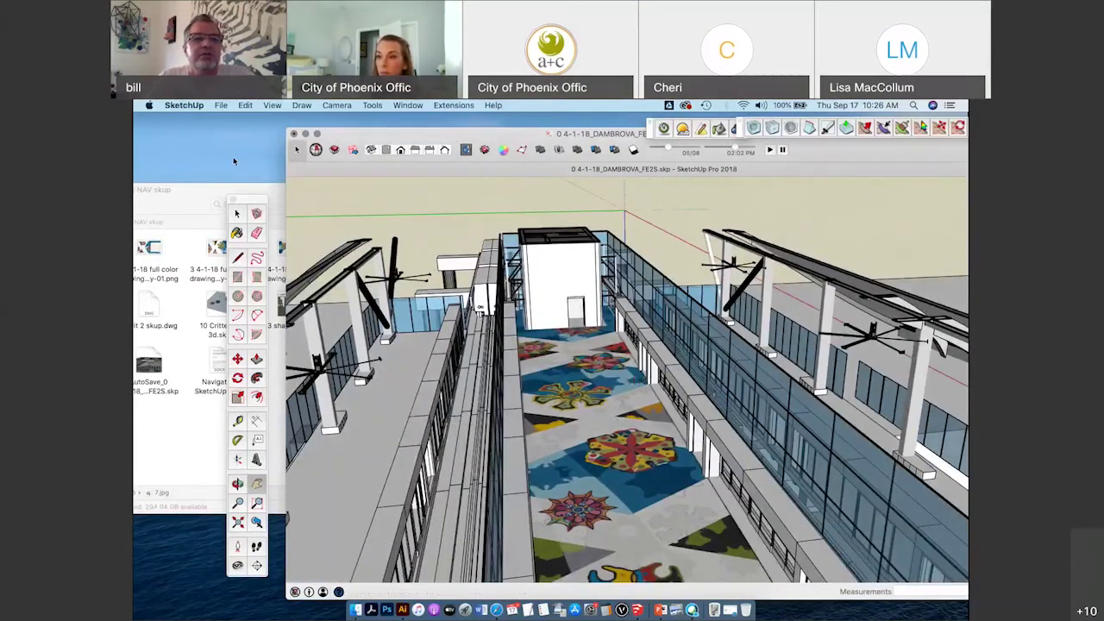
Import the JPEG file beginning "1.1 You have a great" from the Desktop's NAV skup folder for use as an image.
{"action": "left_click", "coordinate": [222, 105]}
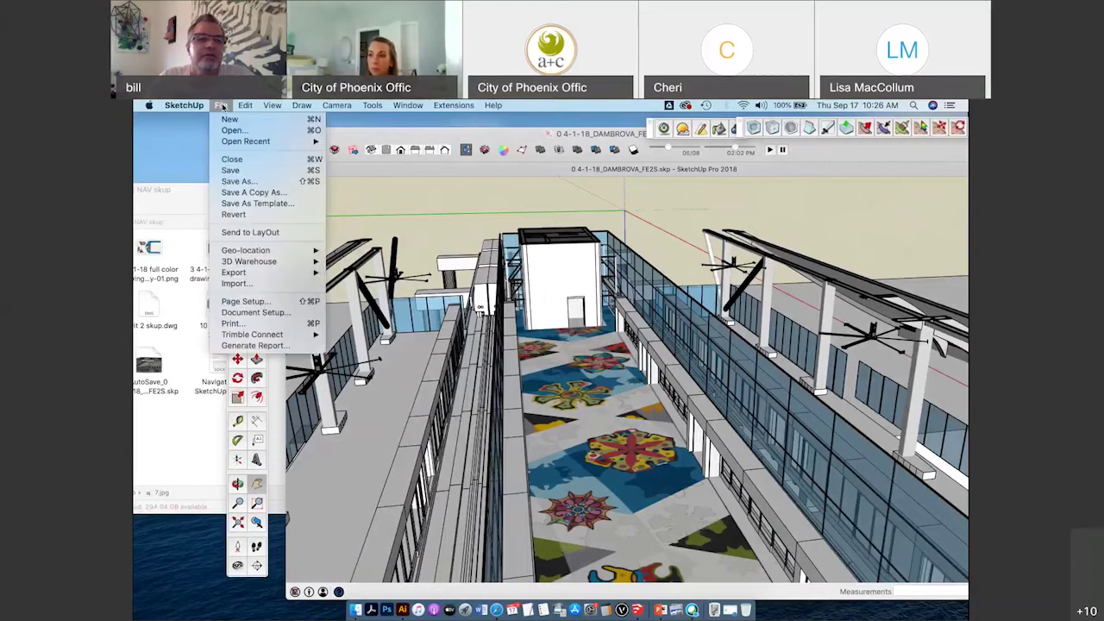
{"action": "left_click", "coordinate": [258, 285]}
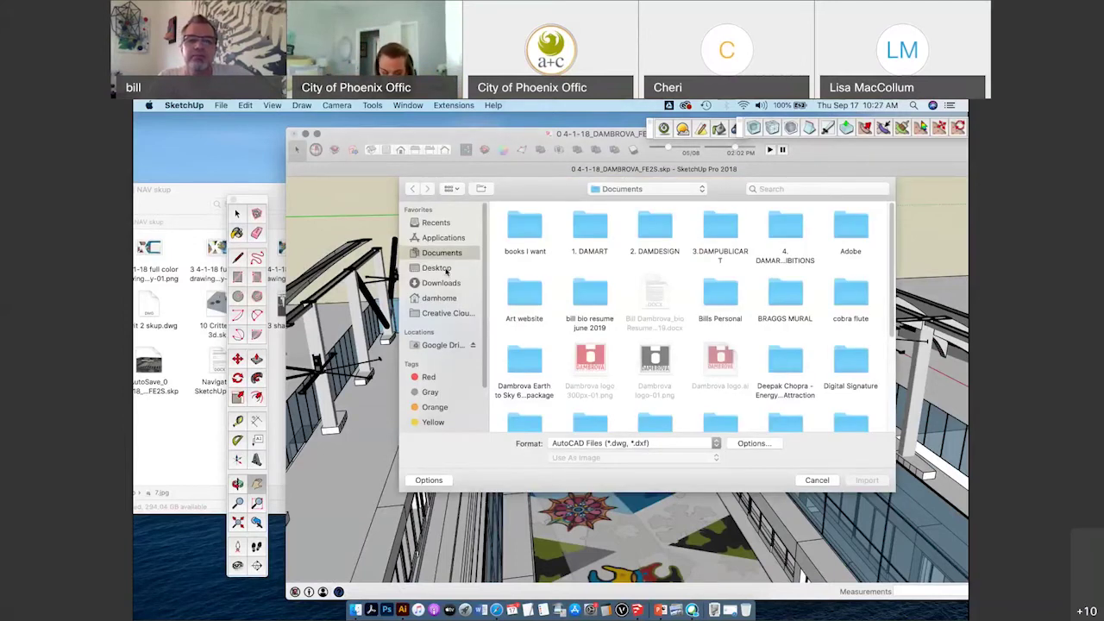
{"action": "left_click", "coordinate": [436, 269]}
{"action": "double_click", "coordinate": [515, 253]}
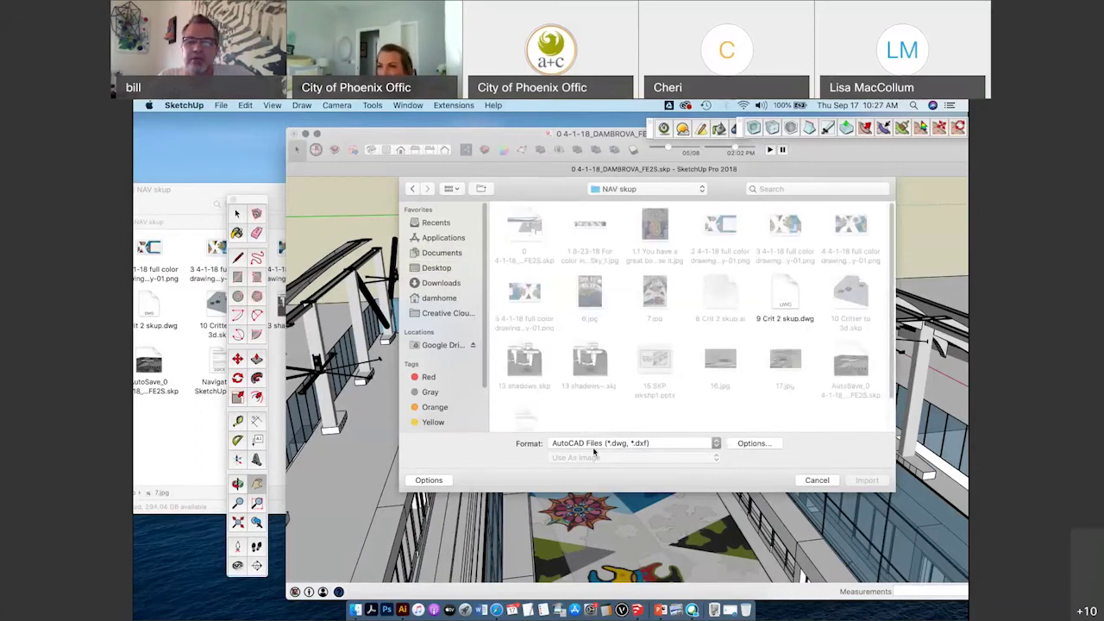
{"action": "left_click", "coordinate": [715, 444]}
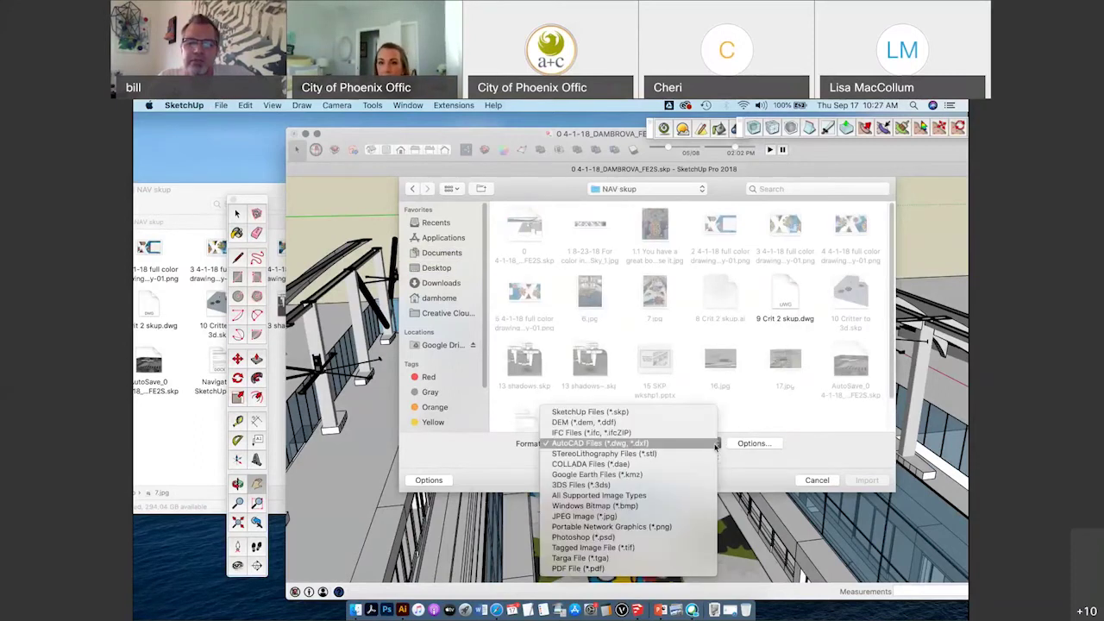
{"action": "left_click", "coordinate": [687, 508]}
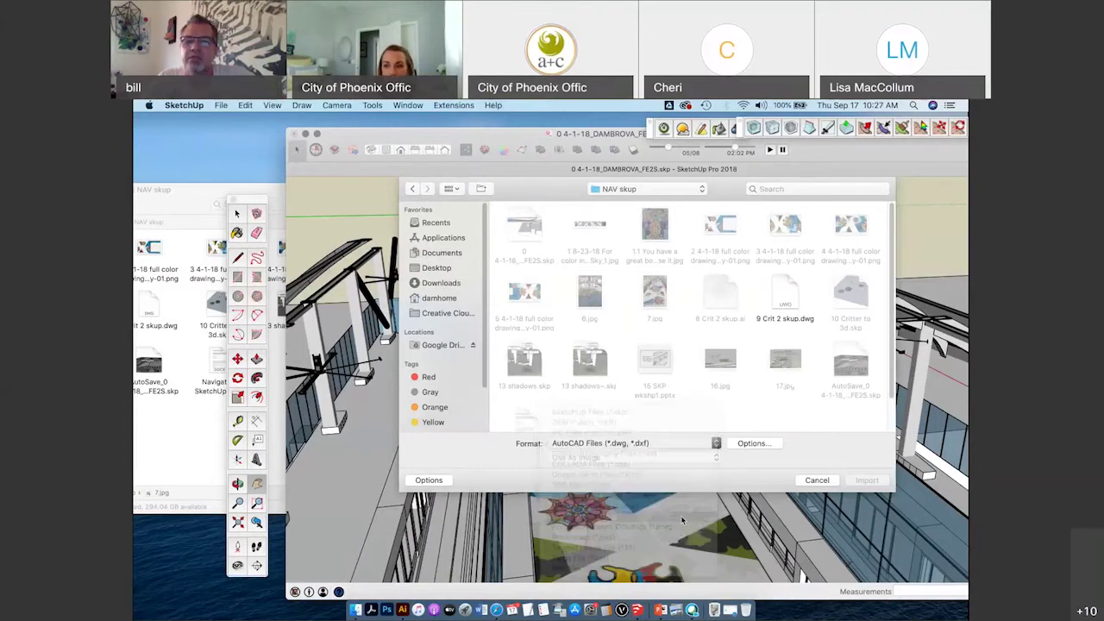
{"action": "double_click", "coordinate": [657, 231]}
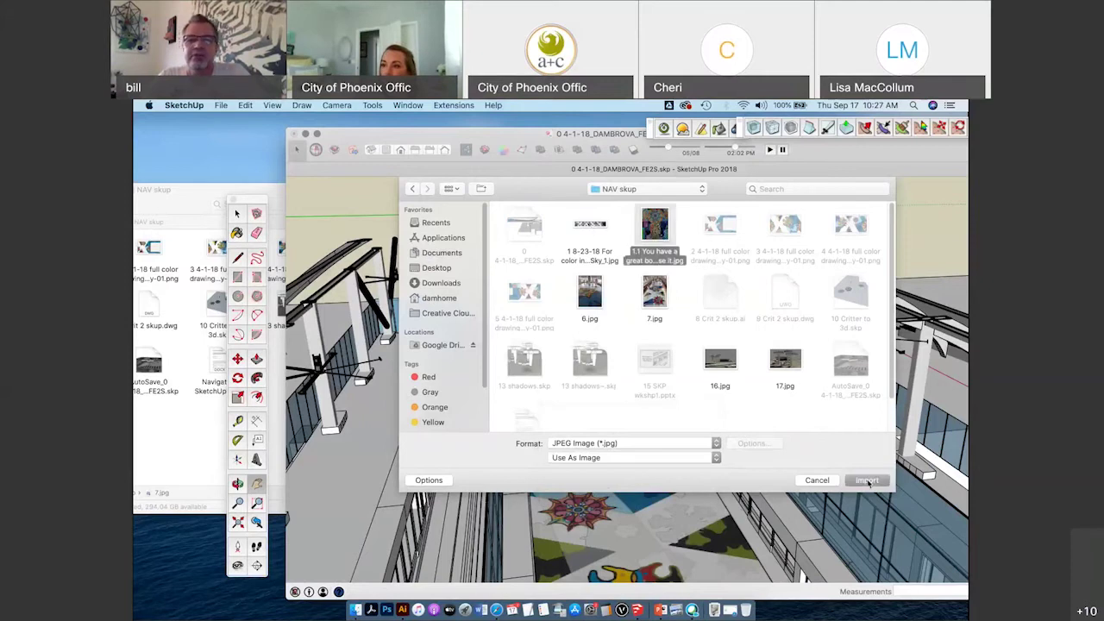
Place the imported image on the front face of the white end block, sized to cover much of the wall above the doorway.
{"action": "scroll", "coordinate": [583, 302], "scroll_direction": "up", "scroll_amount": 2}
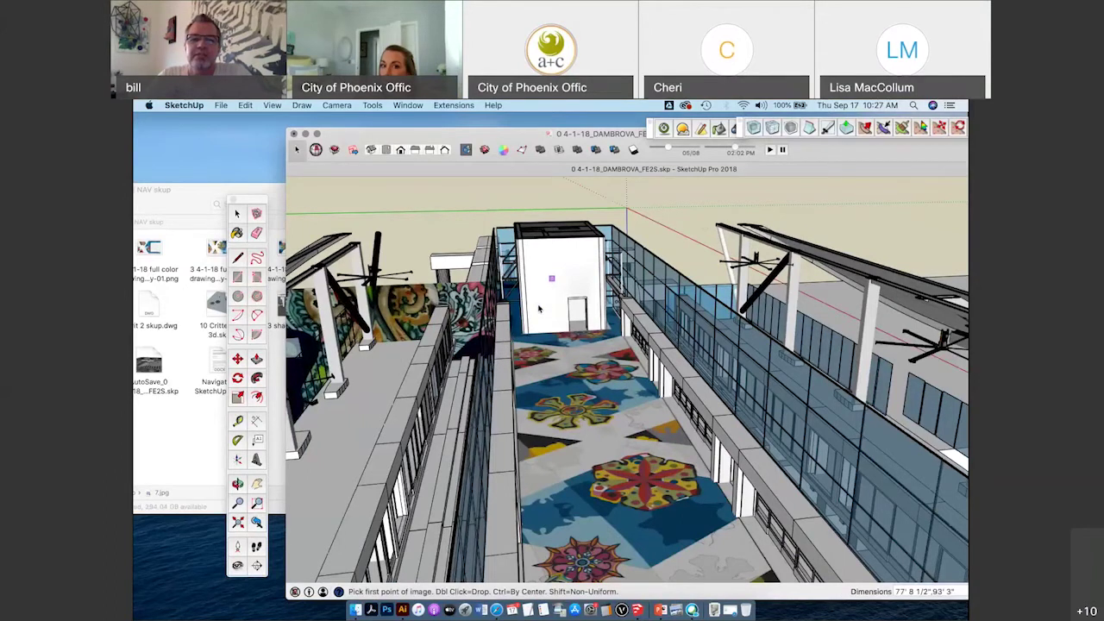
{"action": "left_click", "coordinate": [535, 305]}
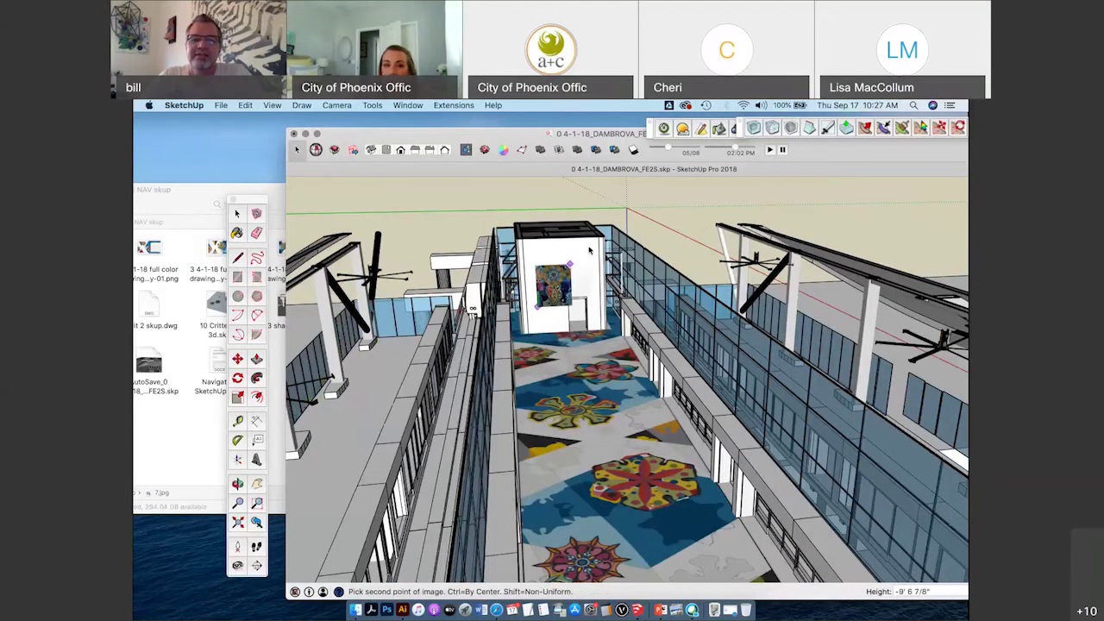
{"action": "left_click", "coordinate": [590, 248]}
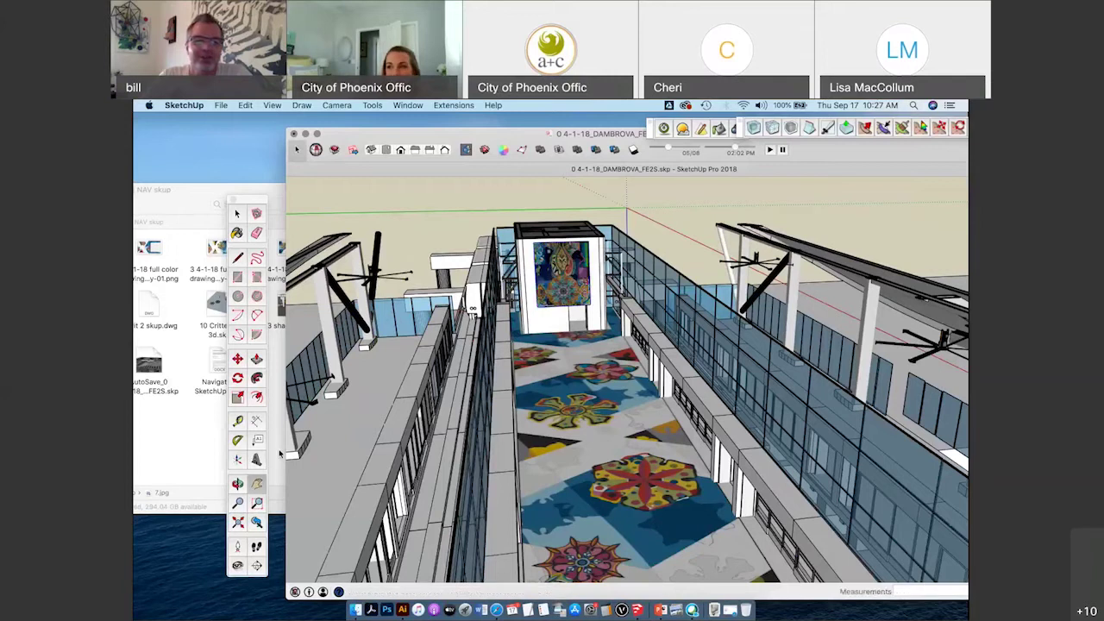
Rotate the image on the end block's wall 180 degrees about its centre.
{"action": "left_click", "coordinate": [257, 483]}
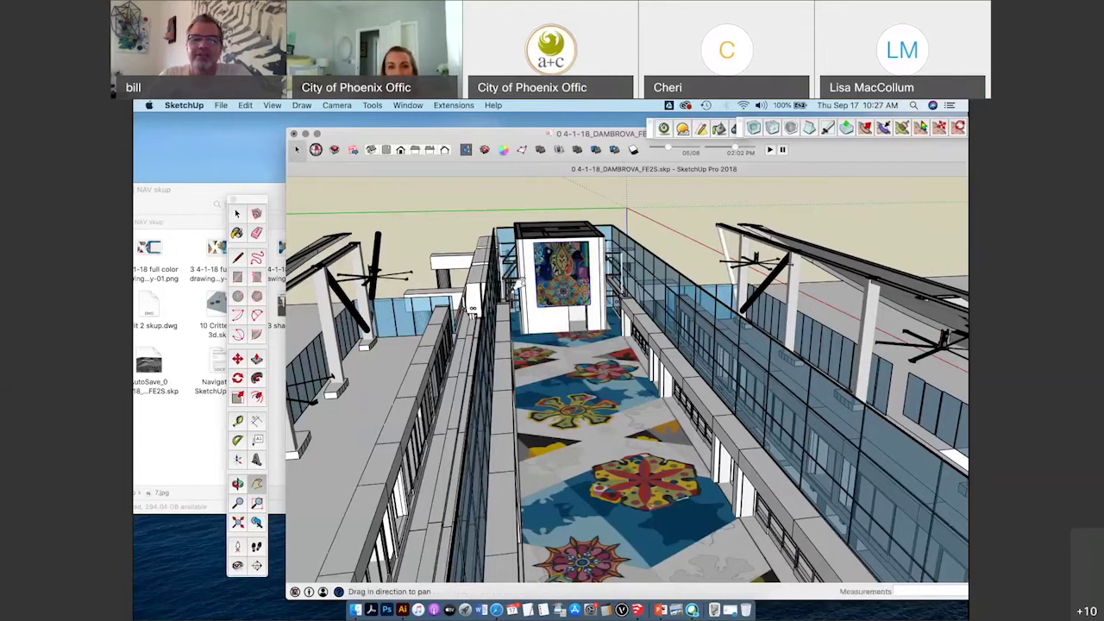
{"action": "scroll", "coordinate": [584, 369], "scroll_direction": "up", "scroll_amount": 3}
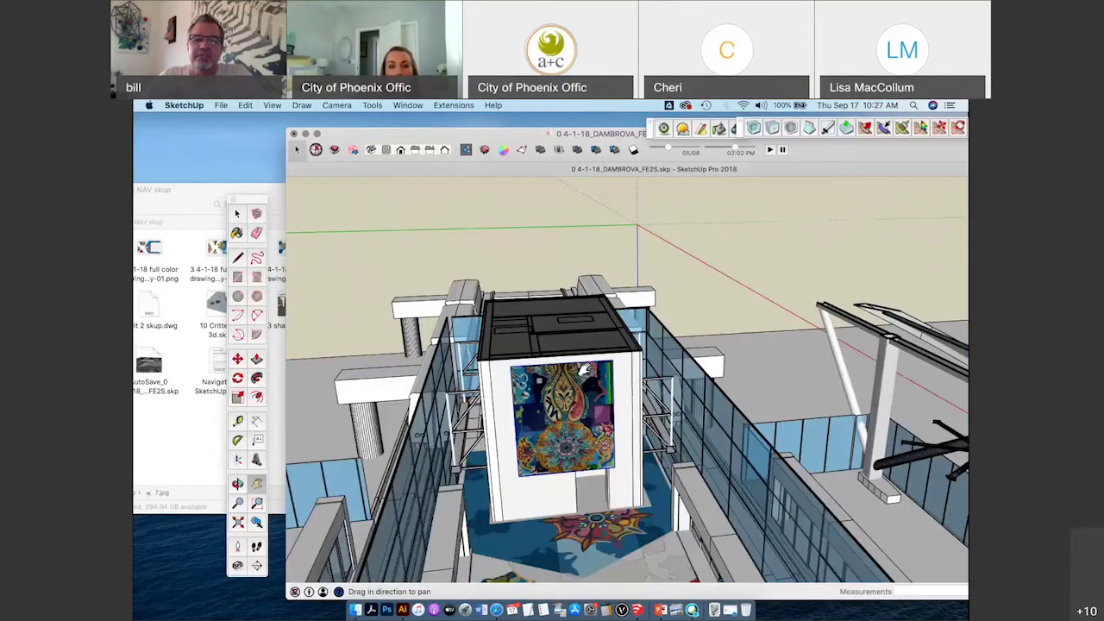
{"action": "scroll", "coordinate": [585, 440], "scroll_direction": "up", "scroll_amount": 2}
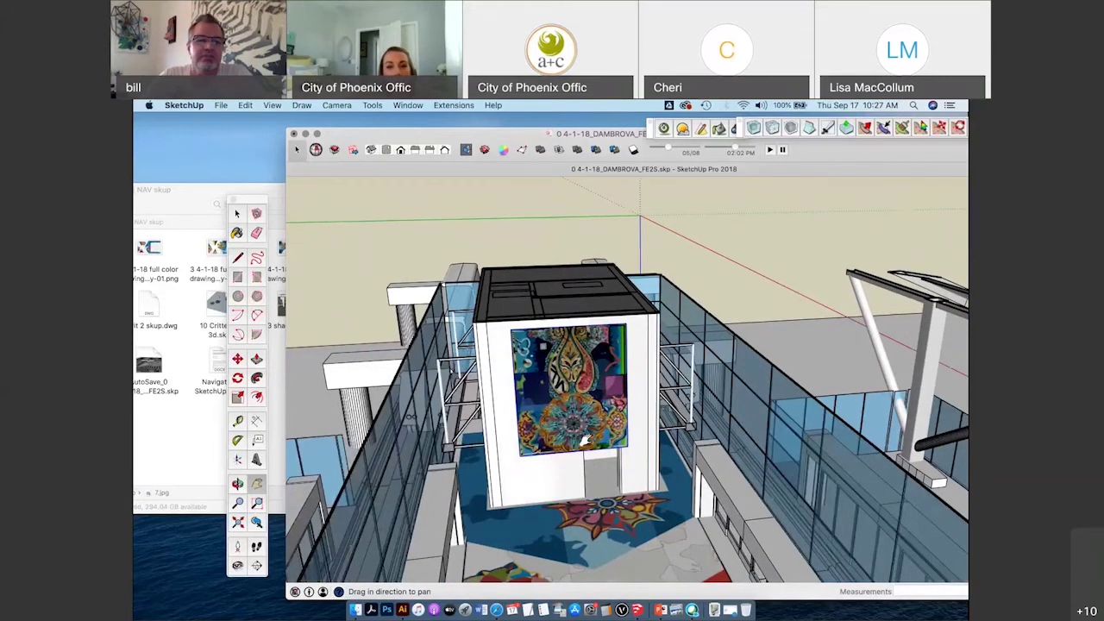
{"action": "scroll", "coordinate": [586, 441], "scroll_direction": "up", "scroll_amount": 2}
{"action": "left_click", "coordinate": [237, 378]}
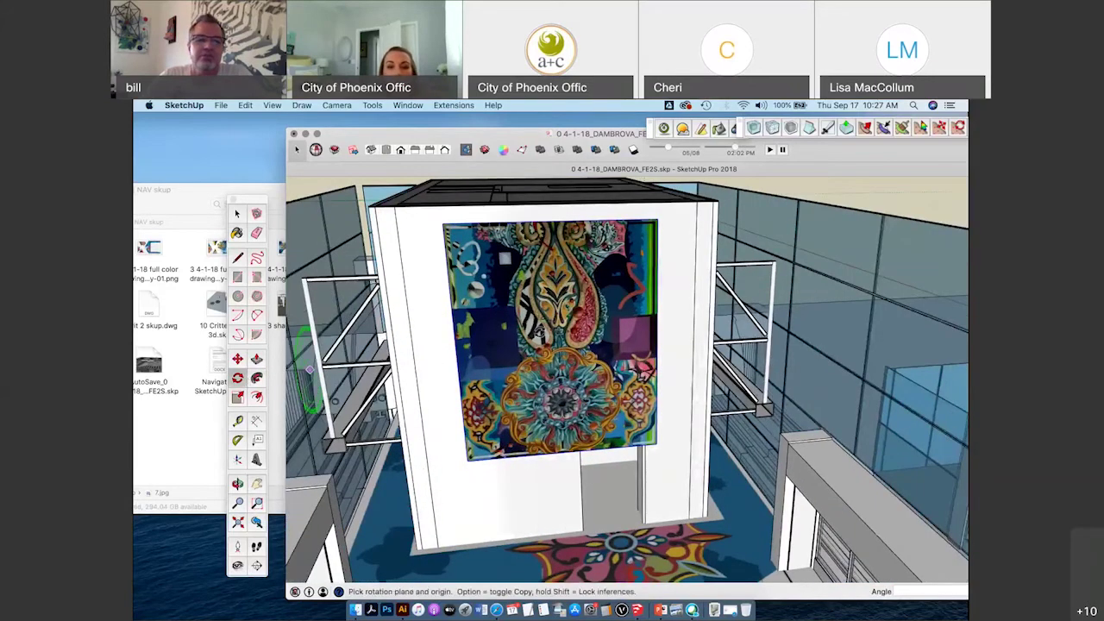
{"action": "left_click", "coordinate": [559, 338]}
{"action": "left_click", "coordinate": [675, 328]}
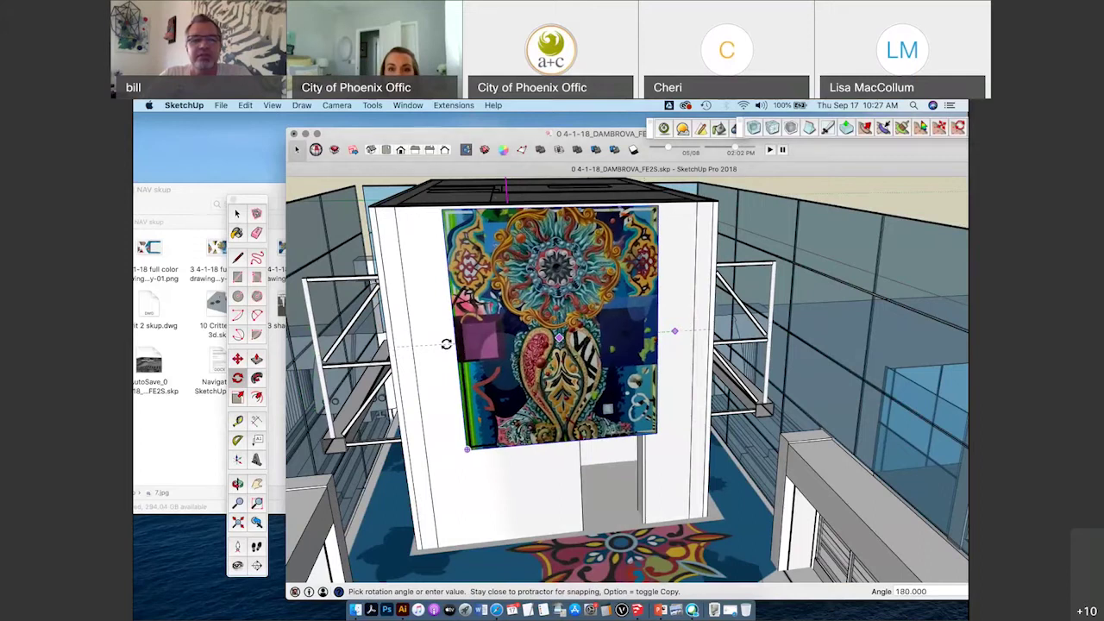
{"action": "left_click", "coordinate": [446, 344]}
Scale the wall image down slightly from its lower corner and move it about 1' 3 11/16" sideways towards the middle of the wall.
{"action": "key", "text": "s"}
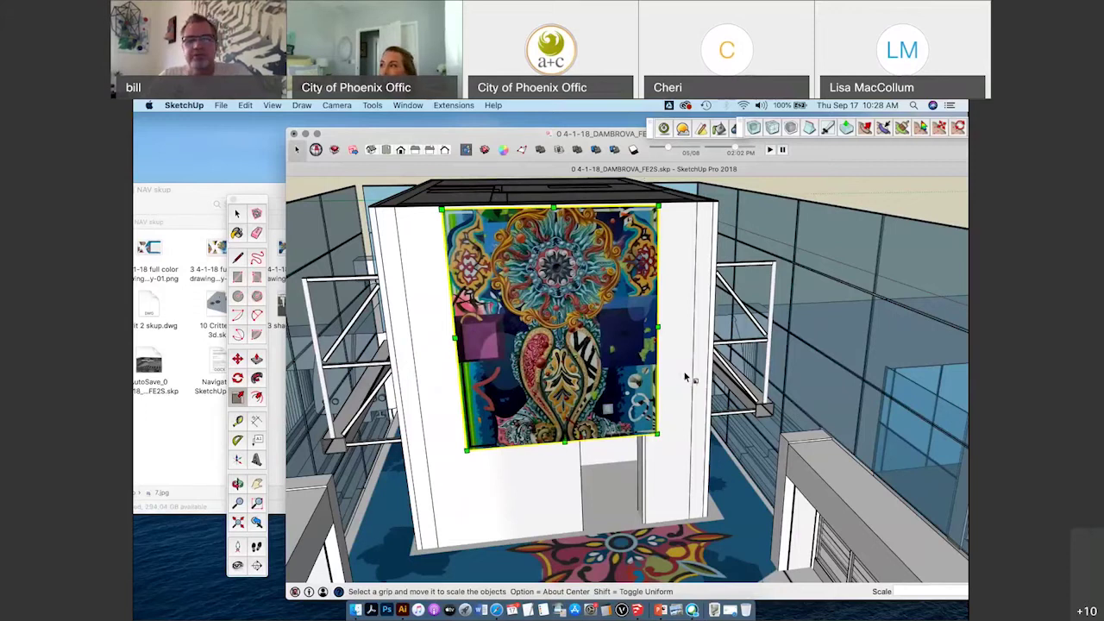
{"action": "left_click_drag", "start_coordinate": [656, 434], "coordinate": [630, 405]}
{"action": "key", "text": "m"}
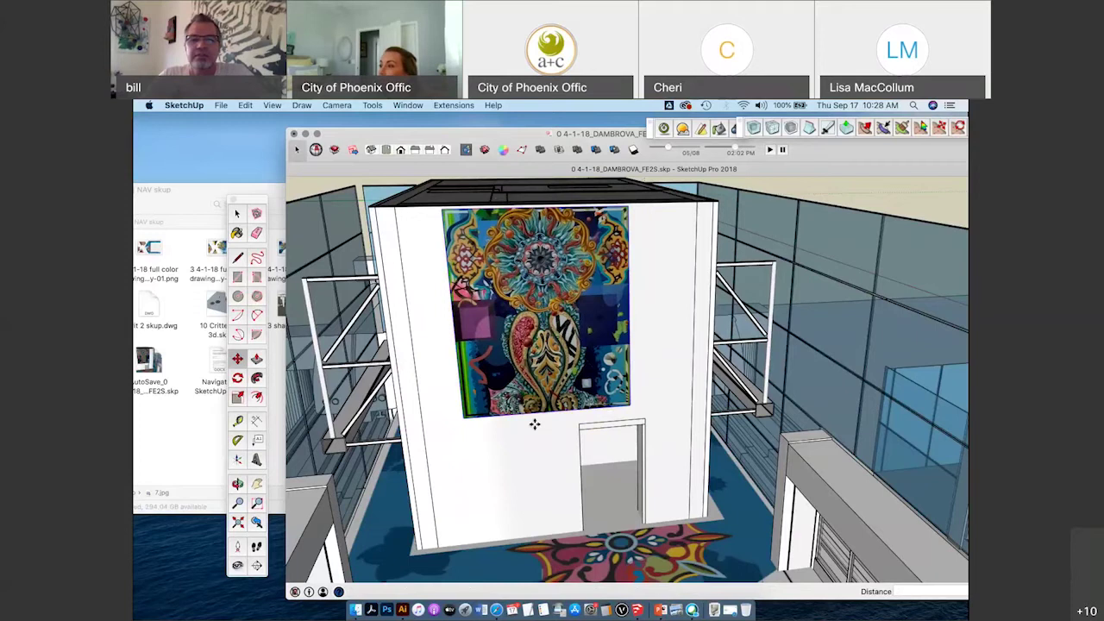
{"action": "left_click_drag", "start_coordinate": [525, 436], "coordinate": [551, 439]}
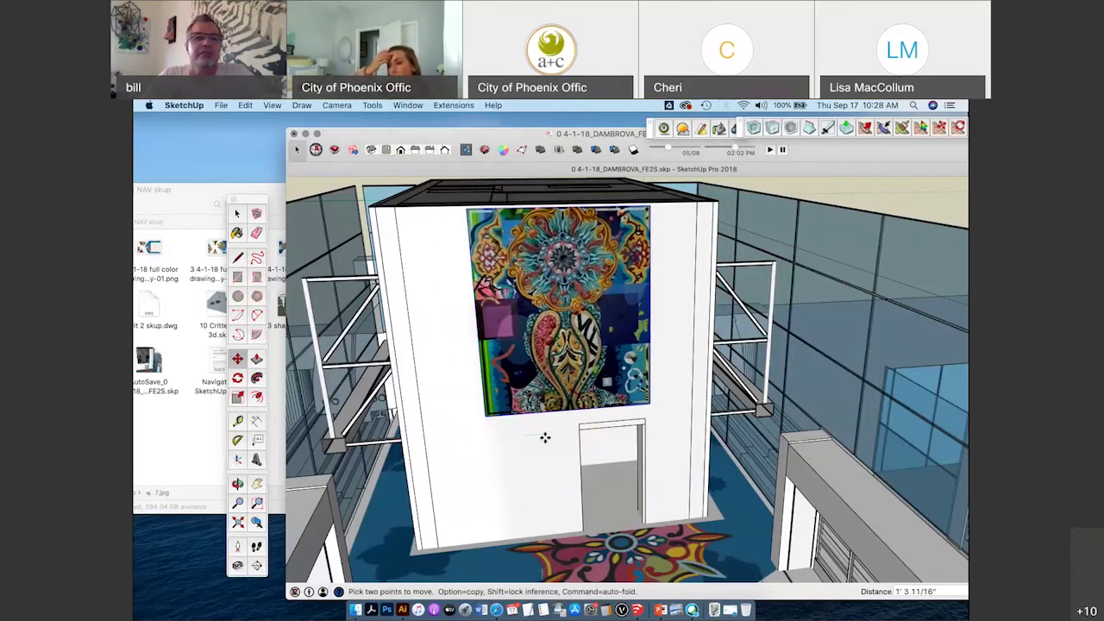
Turn off the display of section cuts and show the complete station with its roof from outside.
{"action": "left_click", "coordinate": [274, 105]}
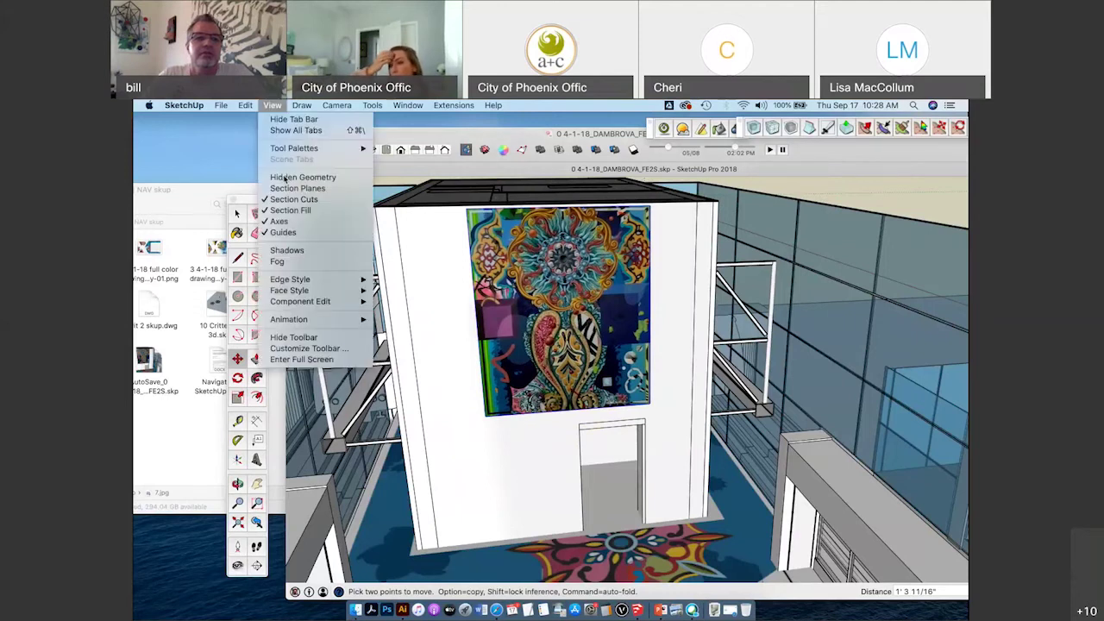
{"action": "left_click", "coordinate": [290, 196]}
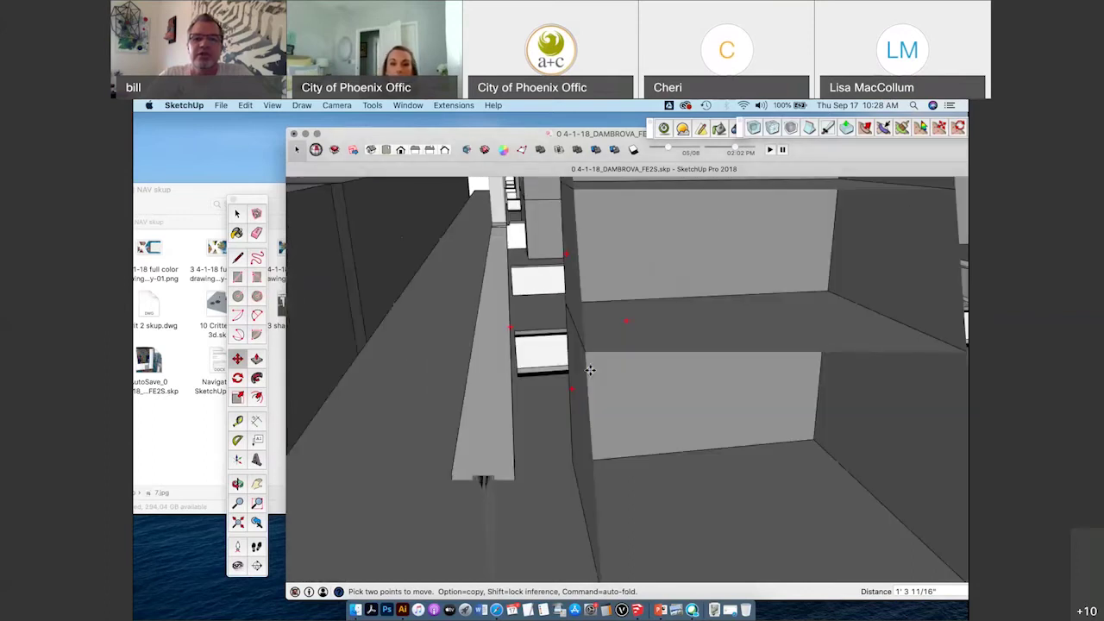
{"action": "scroll", "coordinate": [590, 370], "scroll_direction": "down", "scroll_amount": 1}
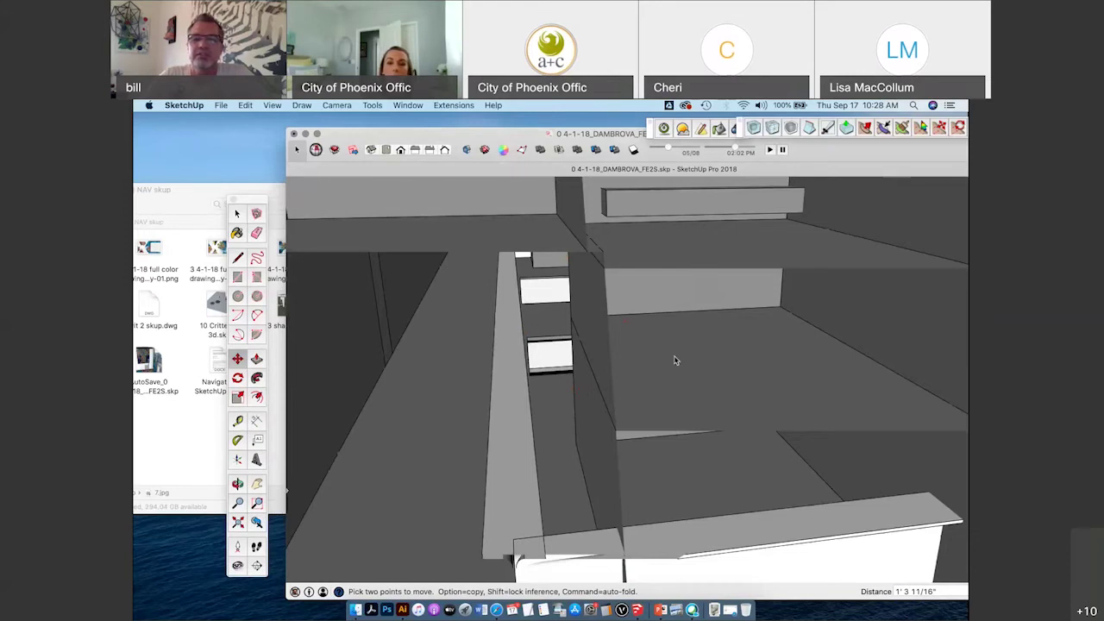
{"action": "key", "text": "shift+z"}
{"action": "middle_click_drag", "start_coordinate": [677, 360], "coordinate": [629, 358]}
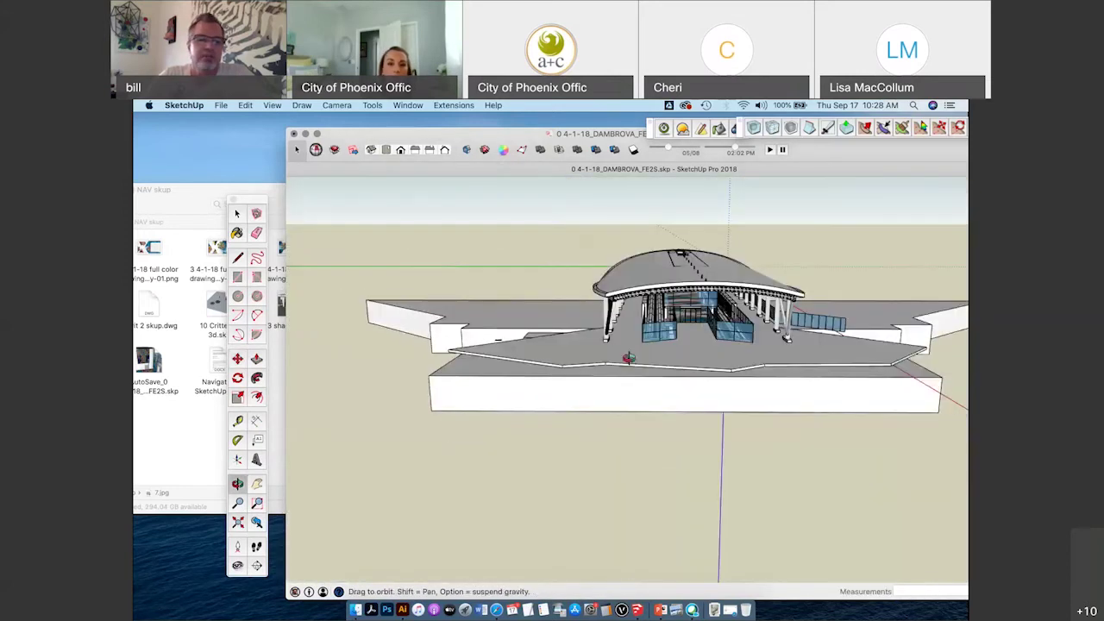
Position the camera in front of the station's glass entrance doors and walk into the hall at a 5' 6" eye height towards the wall image.
{"action": "key", "text": "m"}
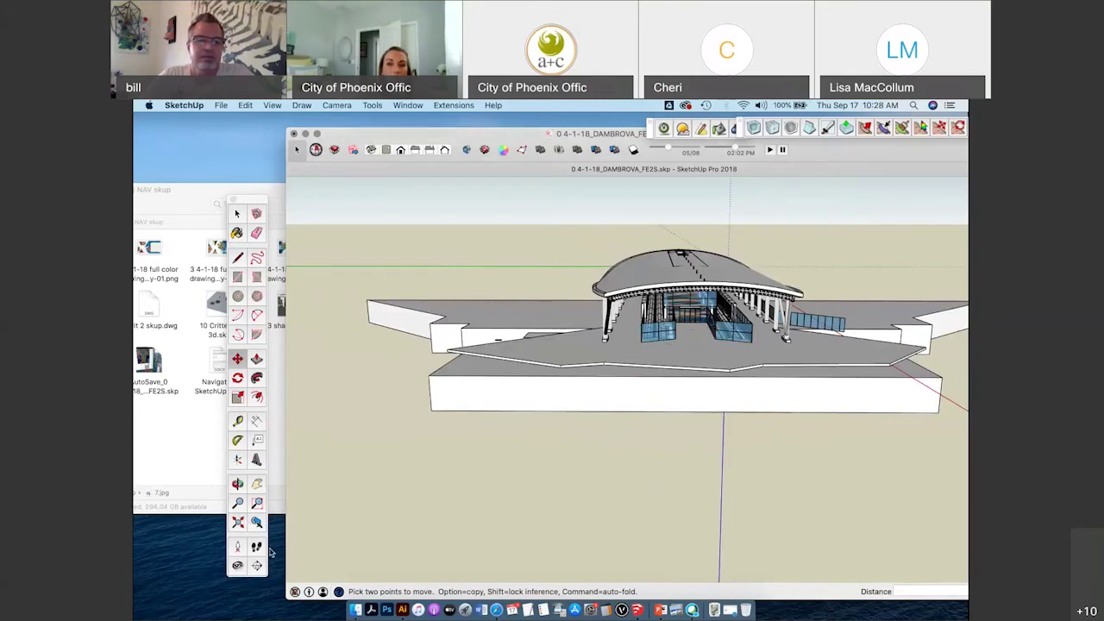
{"action": "left_click", "coordinate": [239, 547]}
{"action": "left_click", "coordinate": [691, 335]}
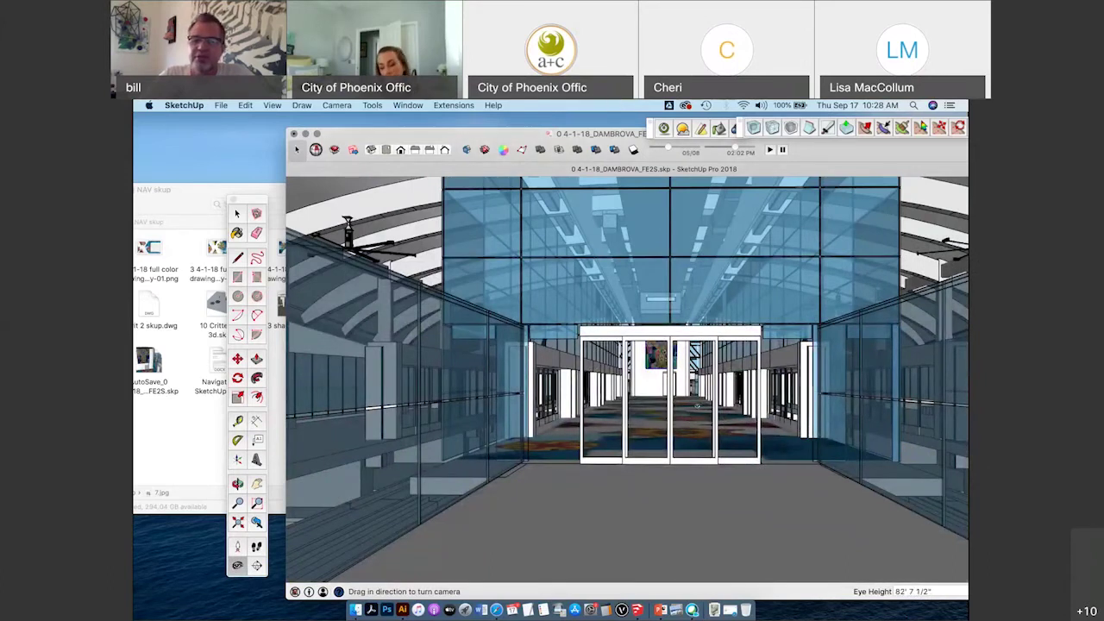
{"action": "left_click", "coordinate": [256, 546]}
{"action": "left_click_drag", "start_coordinate": [661, 491], "coordinate": [738, 444]}
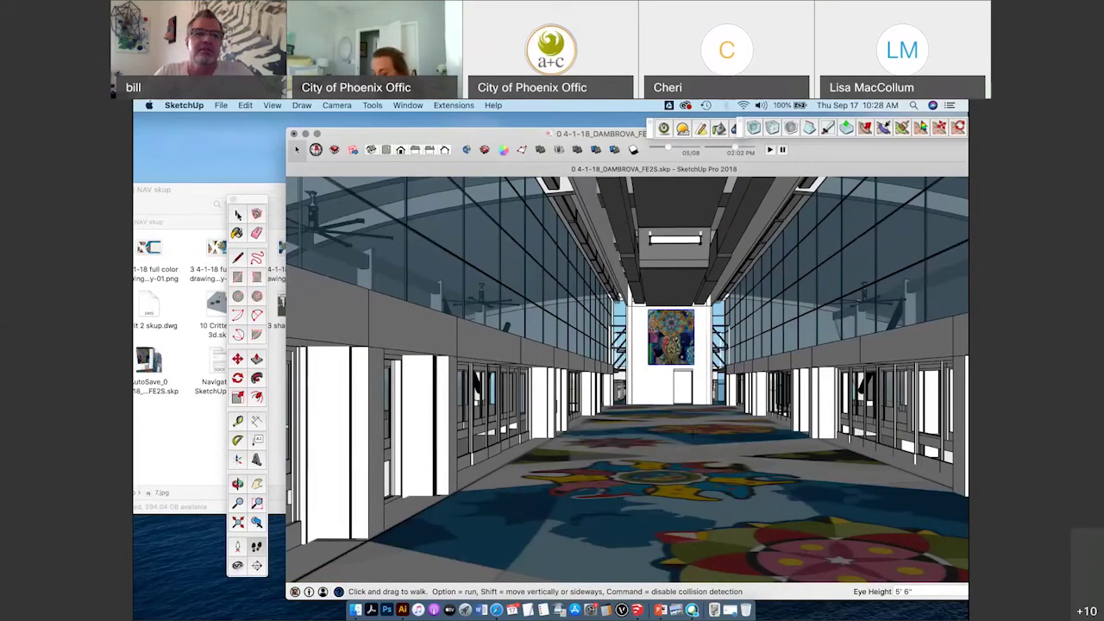
Turn the section cuts back on and view the open hall with its floor artwork from above.
{"action": "left_click", "coordinate": [238, 214]}
{"action": "left_click", "coordinate": [272, 105]}
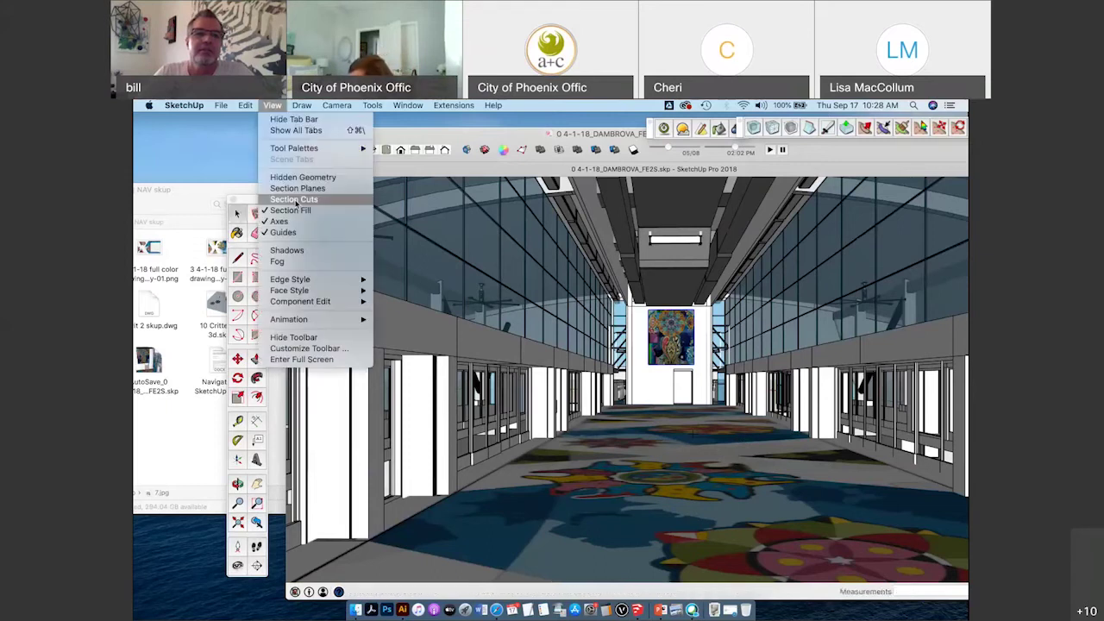
{"action": "left_click", "coordinate": [294, 199]}
{"action": "middle_click_drag", "start_coordinate": [695, 271], "coordinate": [693, 343]}
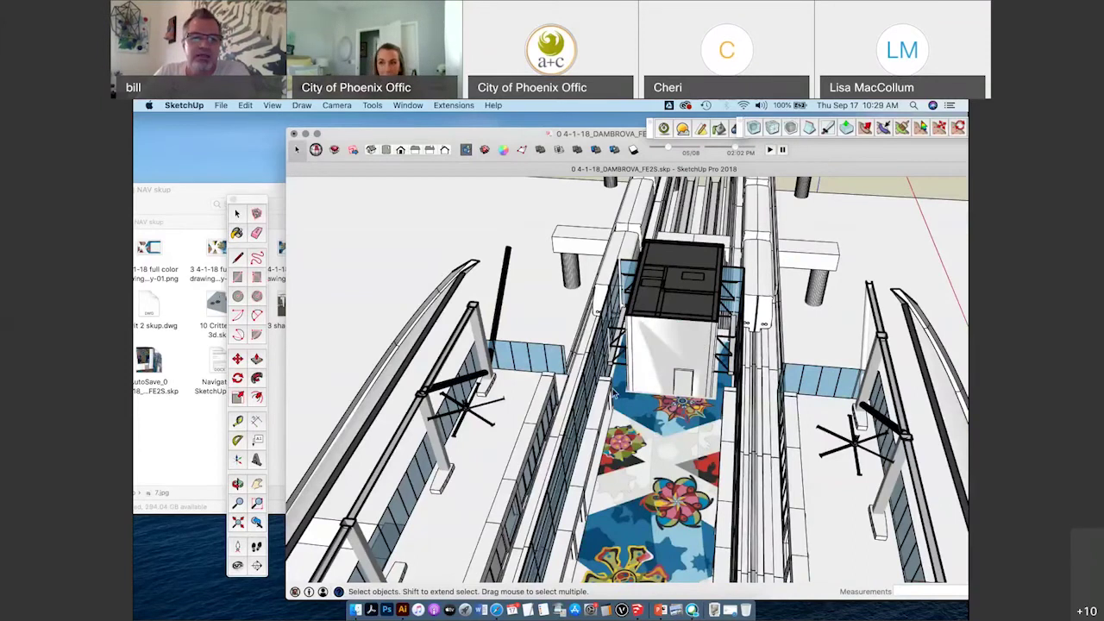
{"action": "left_click", "coordinate": [257, 485]}
{"action": "left_click_drag", "start_coordinate": [690, 484], "coordinate": [613, 344]}
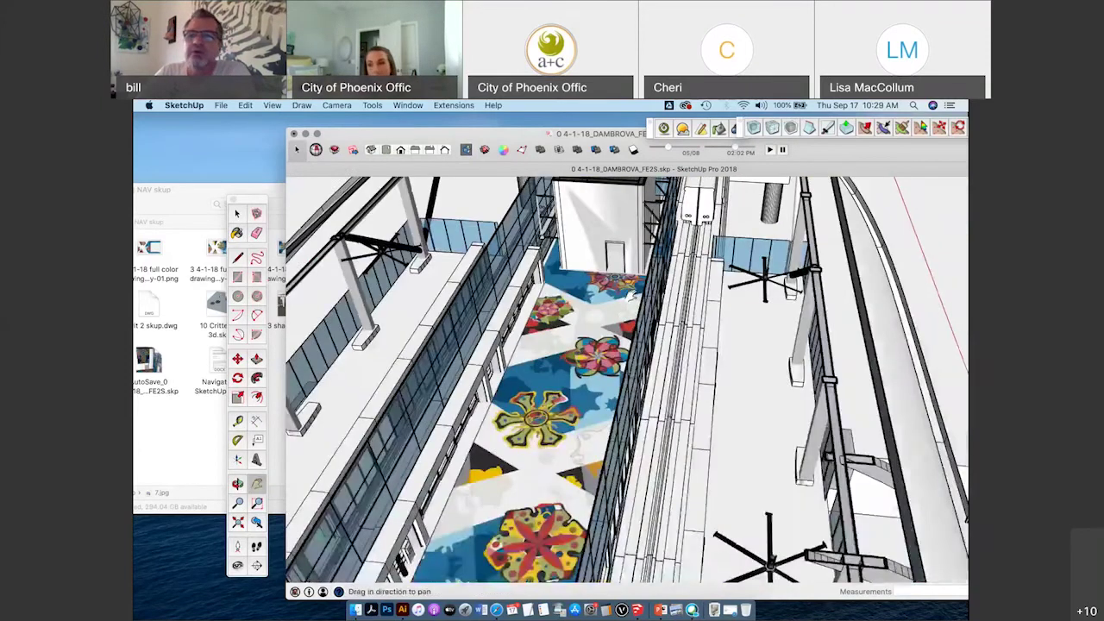
{"action": "scroll", "coordinate": [613, 344], "scroll_direction": "down", "scroll_amount": 4}
{"action": "mouse_move", "coordinate": [614, 342]}
{"action": "middle_mouse_down"}
{"action": "mouse_move", "coordinate": [665, 364]}
{"action": "mouse_move", "coordinate": [621, 362]}
{"action": "middle_mouse_up"}
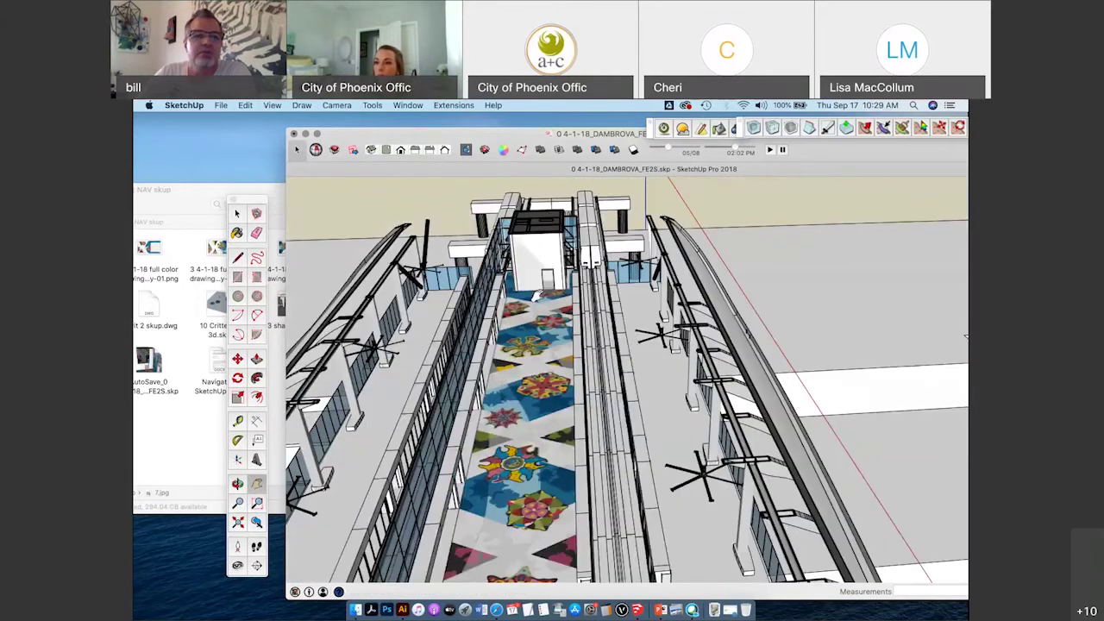
Bring the model window fully into view, open the Layers list beside the model and enlarge it to show more layers.
{"action": "left_click", "coordinate": [214, 197]}
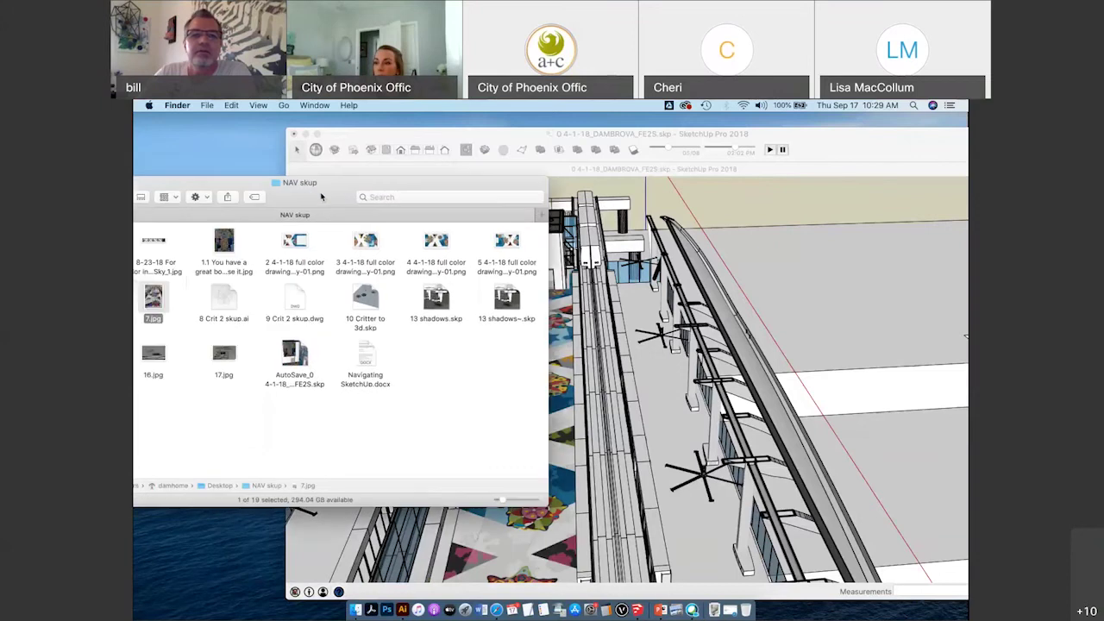
{"action": "left_click", "coordinate": [396, 131]}
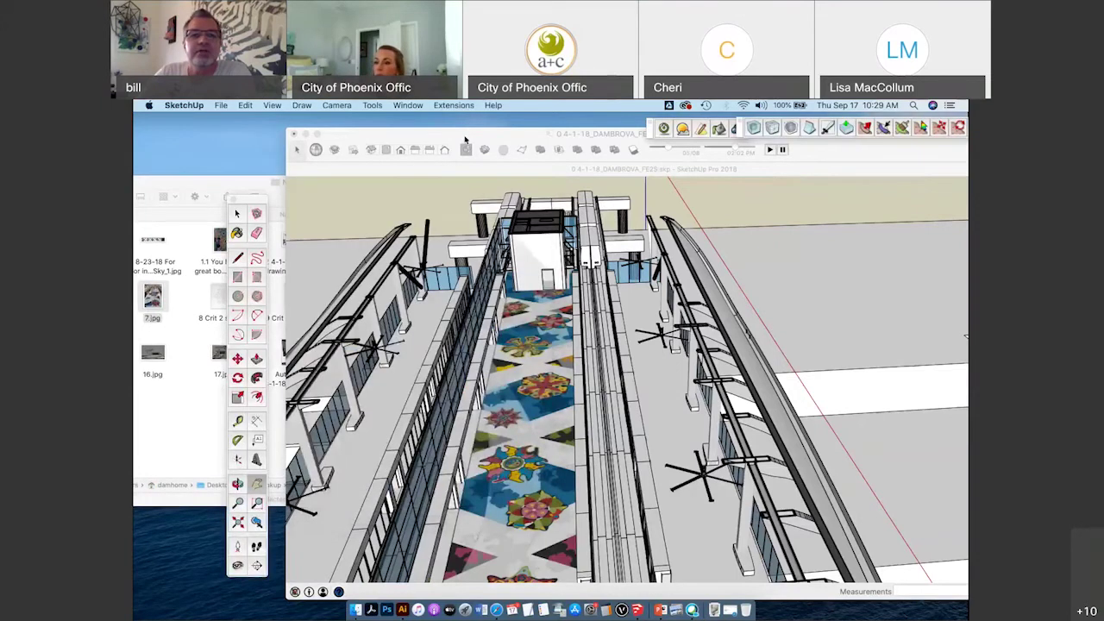
{"action": "left_click", "coordinate": [440, 105]}
{"action": "mouse_move", "coordinate": [411, 105]}
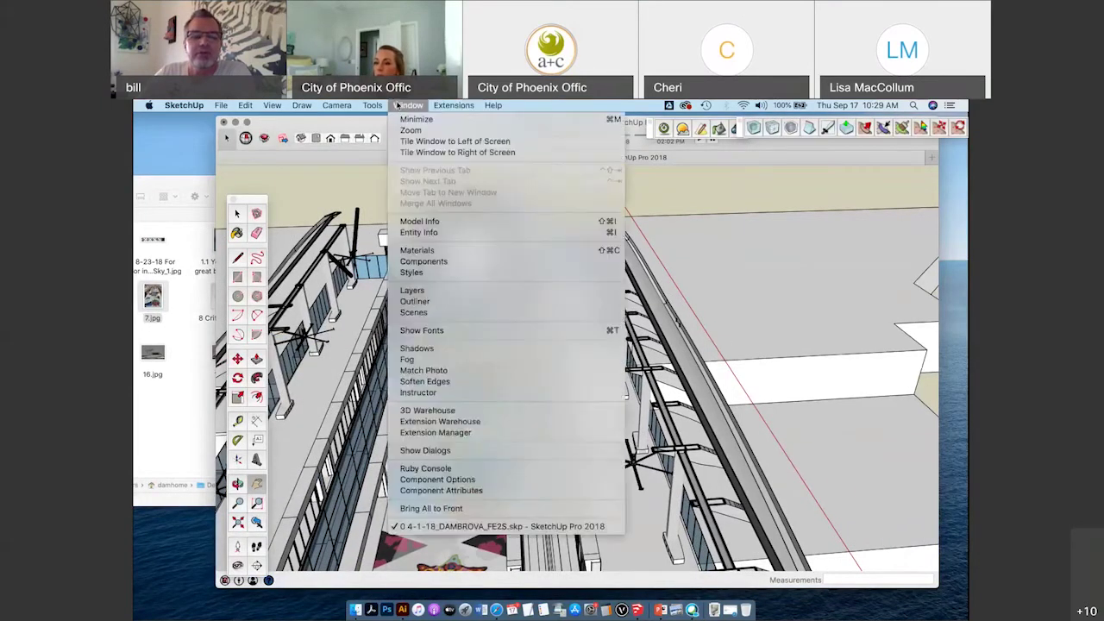
{"action": "left_click", "coordinate": [421, 292]}
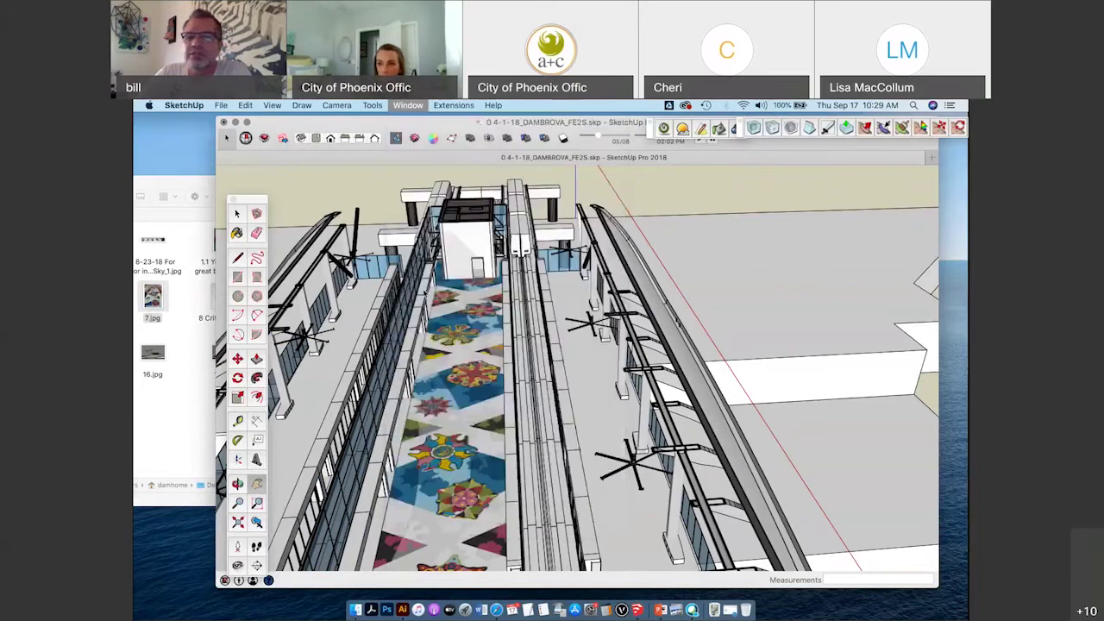
{"action": "left_click_drag", "start_coordinate": [889, 184], "coordinate": [841, 185]}
{"action": "left_click_drag", "start_coordinate": [896, 245], "coordinate": [925, 466]}
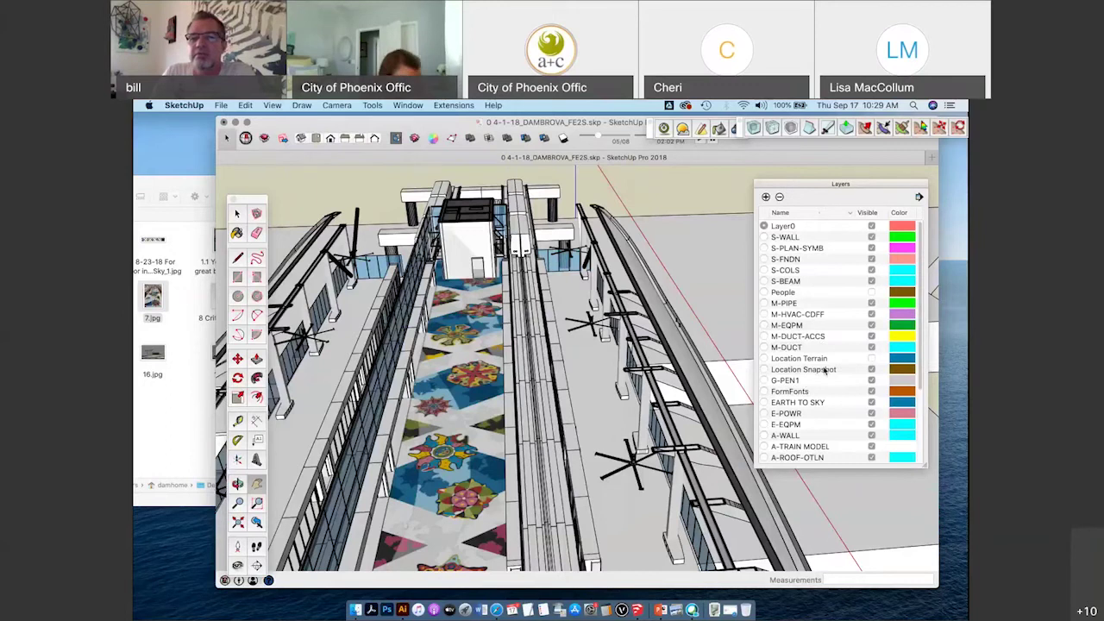
Turn the A-GLAZ layer off and back on to compare the station with and without its glass walls.
{"action": "scroll", "coordinate": [811, 384], "scroll_direction": "down", "scroll_amount": 5}
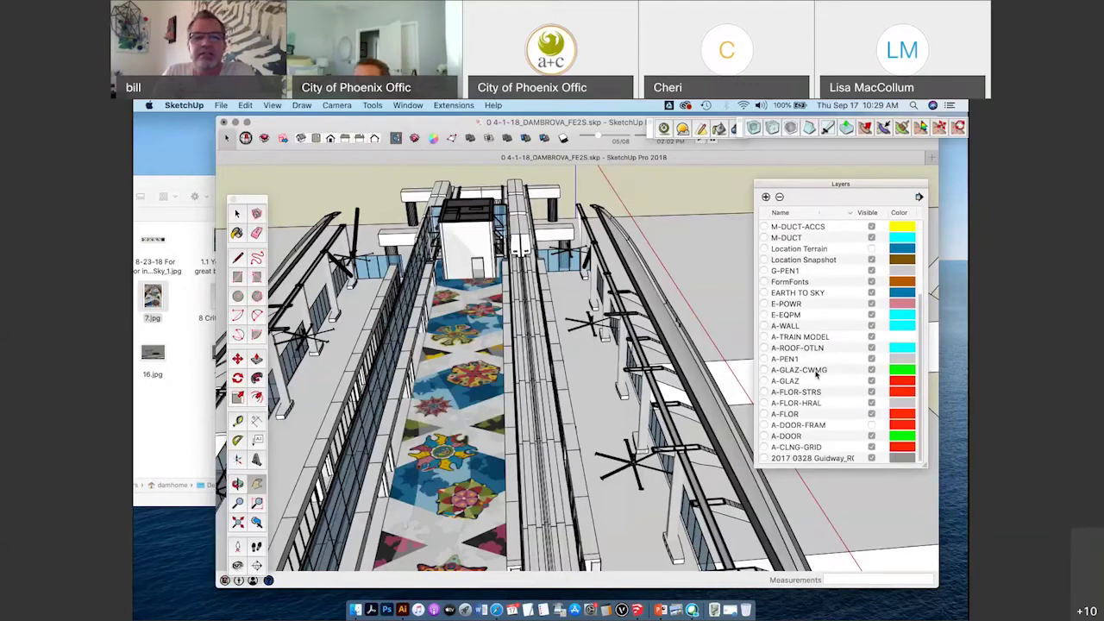
{"action": "middle_click_drag", "start_coordinate": [655, 371], "coordinate": [586, 354]}
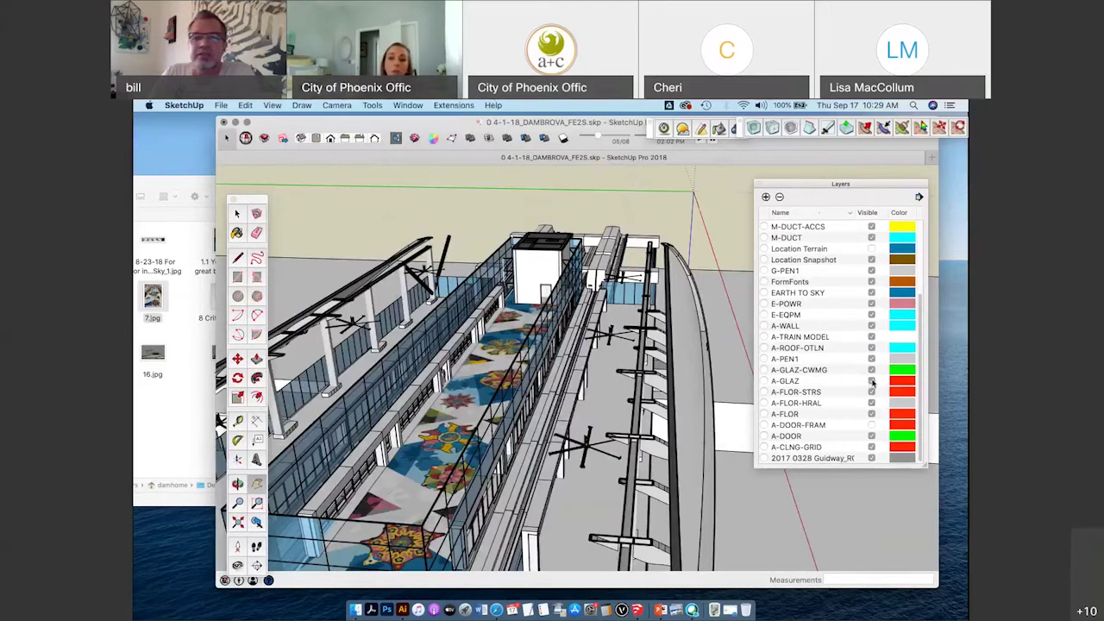
{"action": "left_click", "coordinate": [871, 380]}
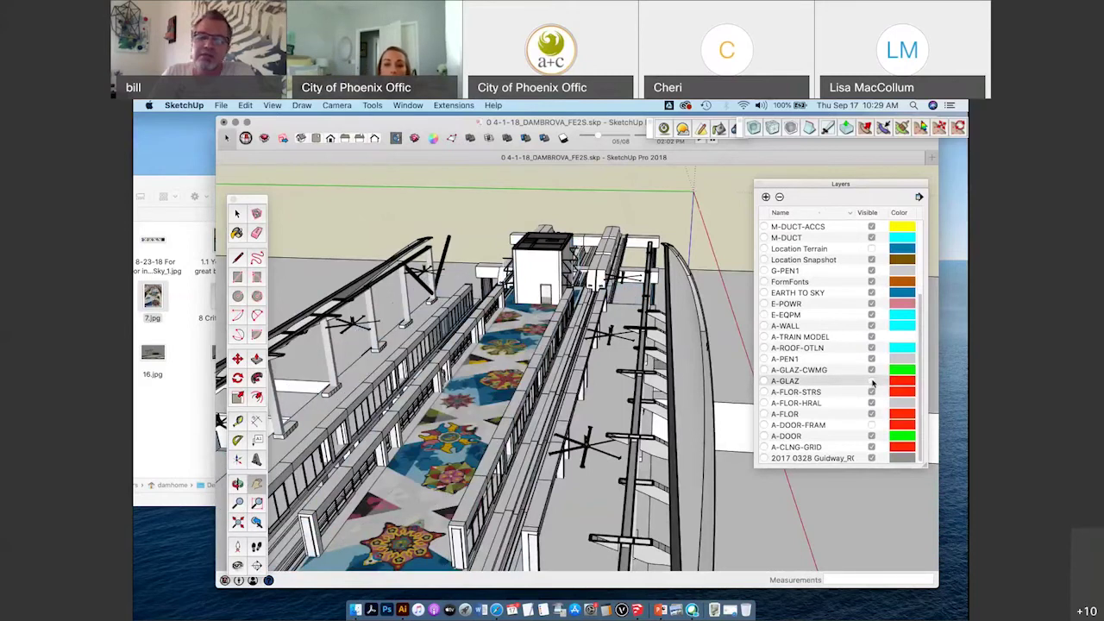
{"action": "left_click", "coordinate": [871, 381]}
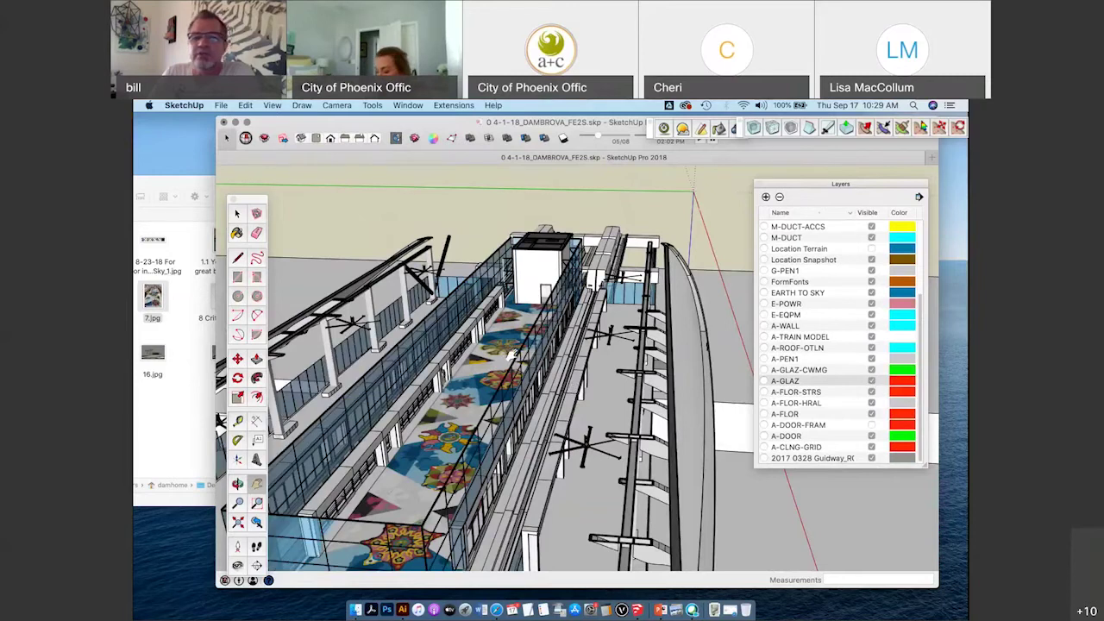
{"action": "middle_click_drag", "start_coordinate": [511, 354], "coordinate": [620, 342]}
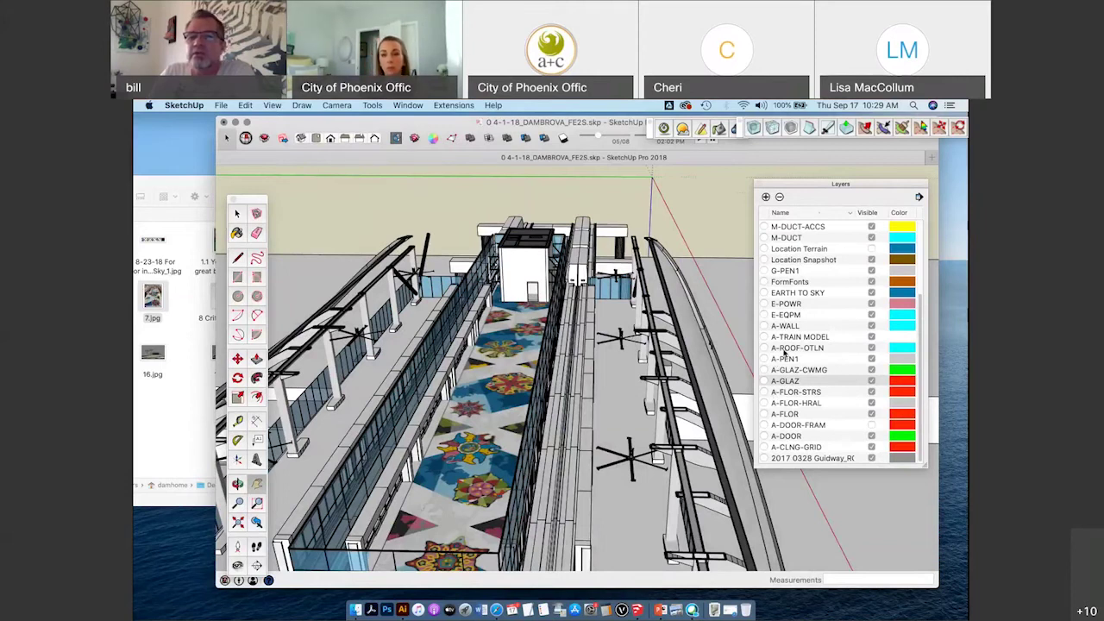
Make EARTH TO SKY the active layer, and return the active layer to Layer0.
{"action": "scroll", "coordinate": [784, 353], "scroll_direction": "up", "scroll_amount": 3}
{"action": "scroll", "coordinate": [784, 351], "scroll_direction": "down", "scroll_amount": 1}
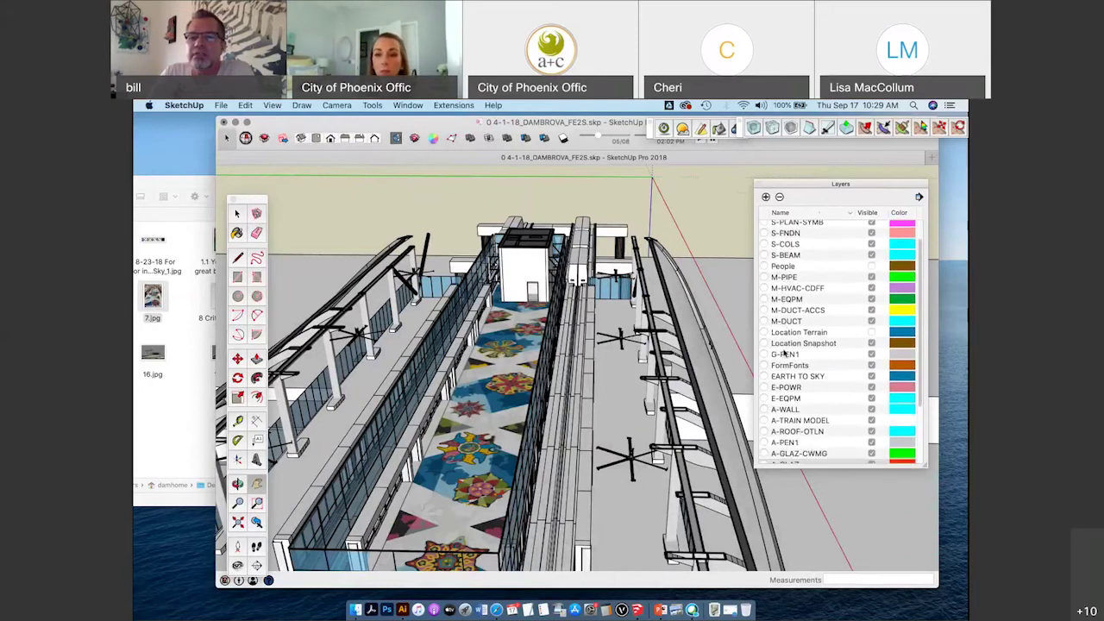
{"action": "scroll", "coordinate": [784, 353], "scroll_direction": "down", "scroll_amount": 1}
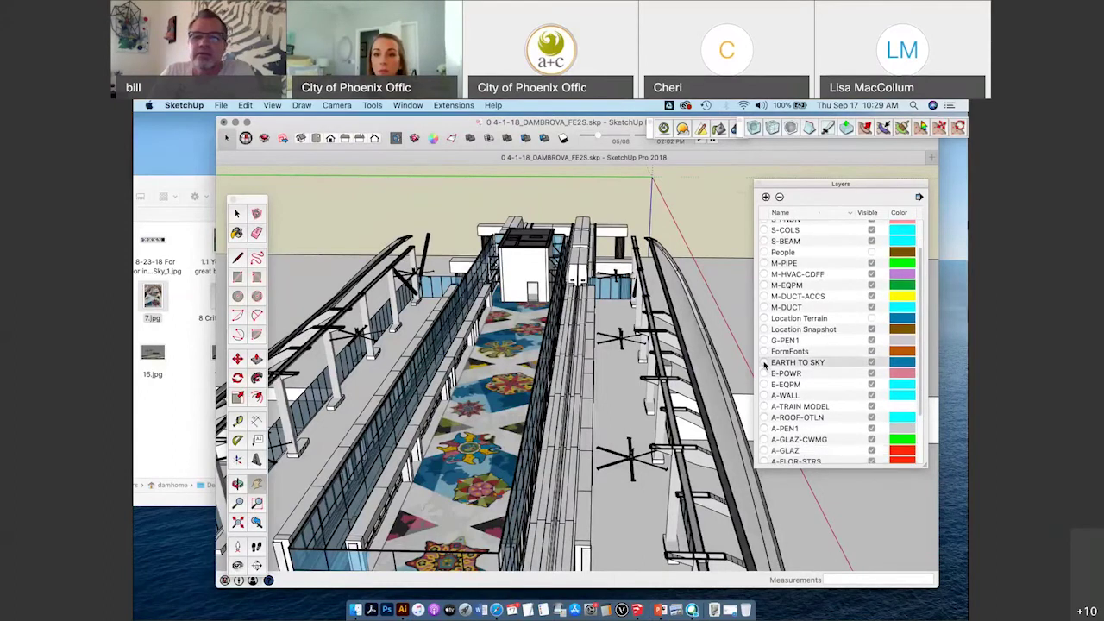
{"action": "left_click", "coordinate": [765, 363]}
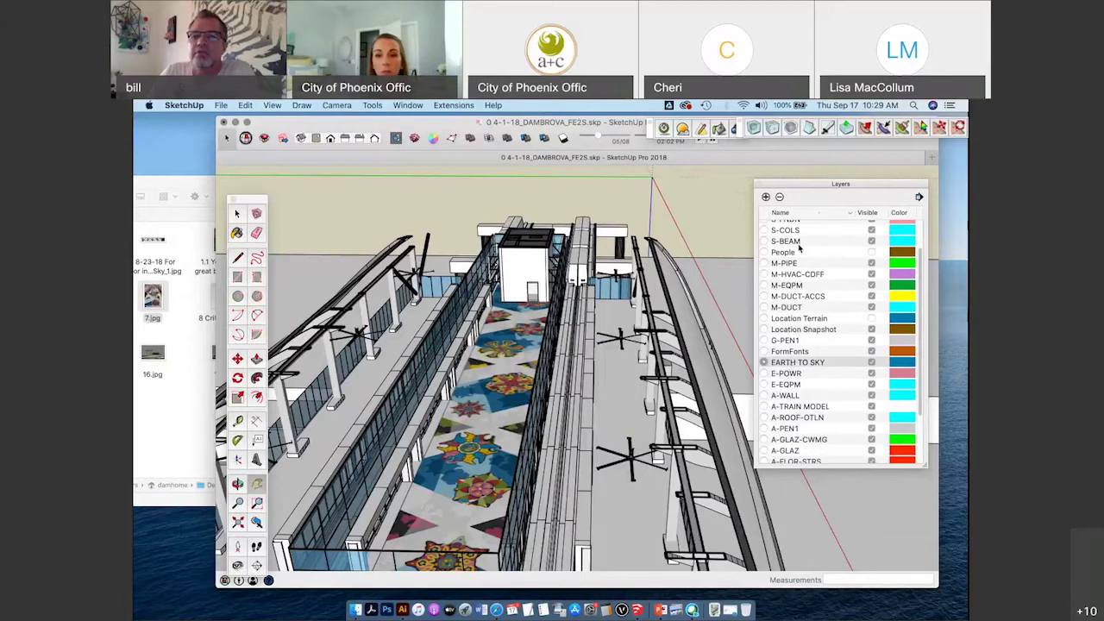
{"action": "scroll", "coordinate": [801, 250], "scroll_direction": "up", "scroll_amount": 2}
{"action": "left_click", "coordinate": [765, 227]}
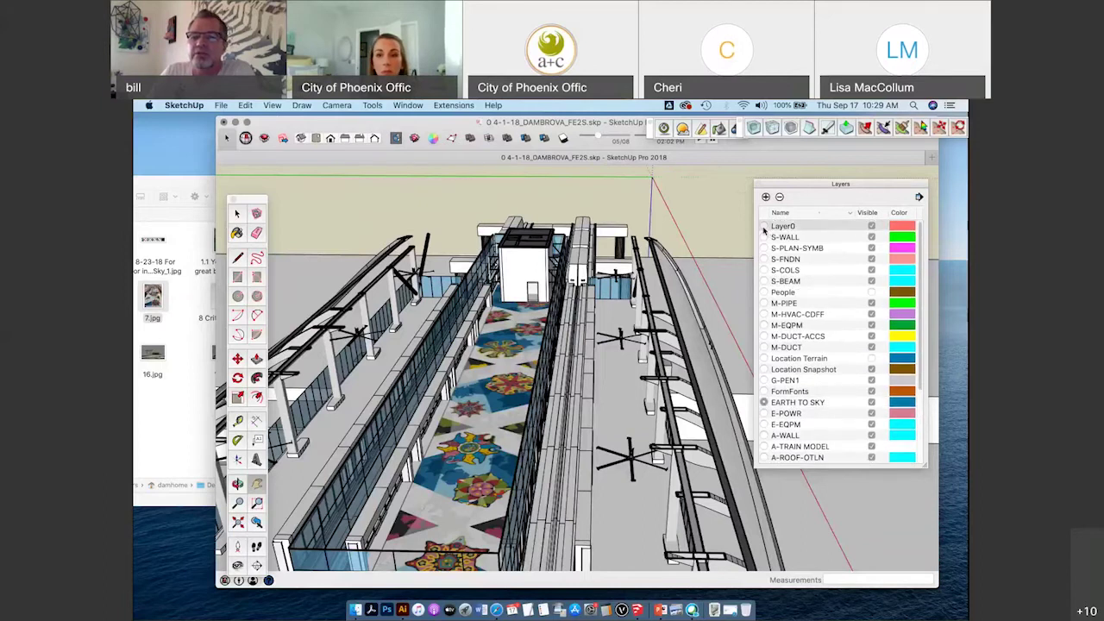
Hide the EARTH TO SKY layer and view the bare hall floor from above.
{"action": "left_click", "coordinate": [873, 404]}
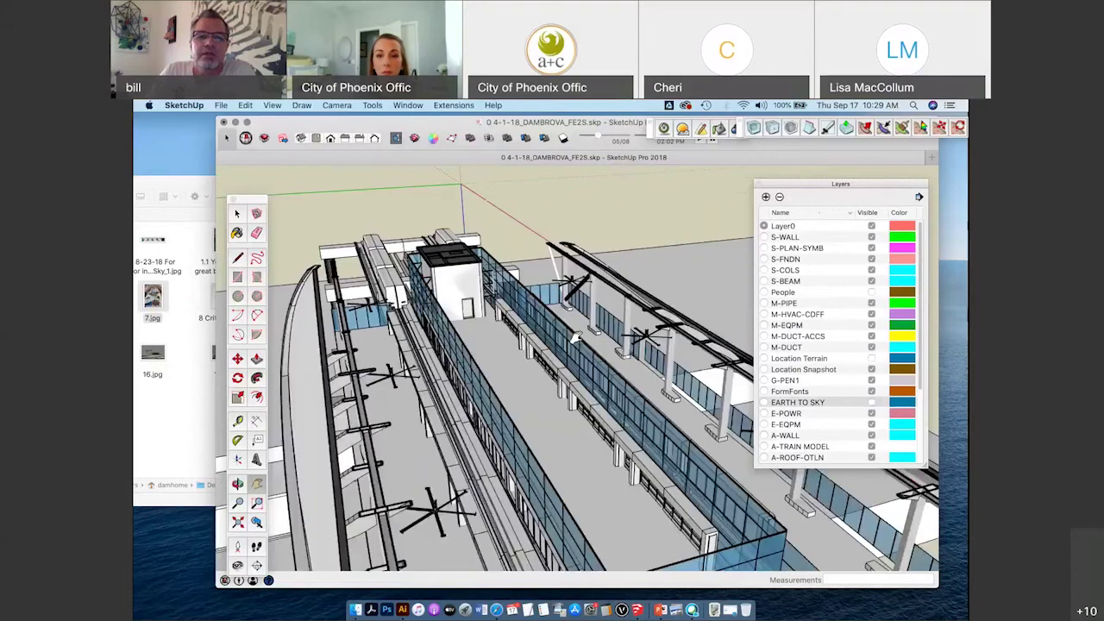
{"action": "middle_click_drag", "start_coordinate": [533, 377], "coordinate": [439, 285]}
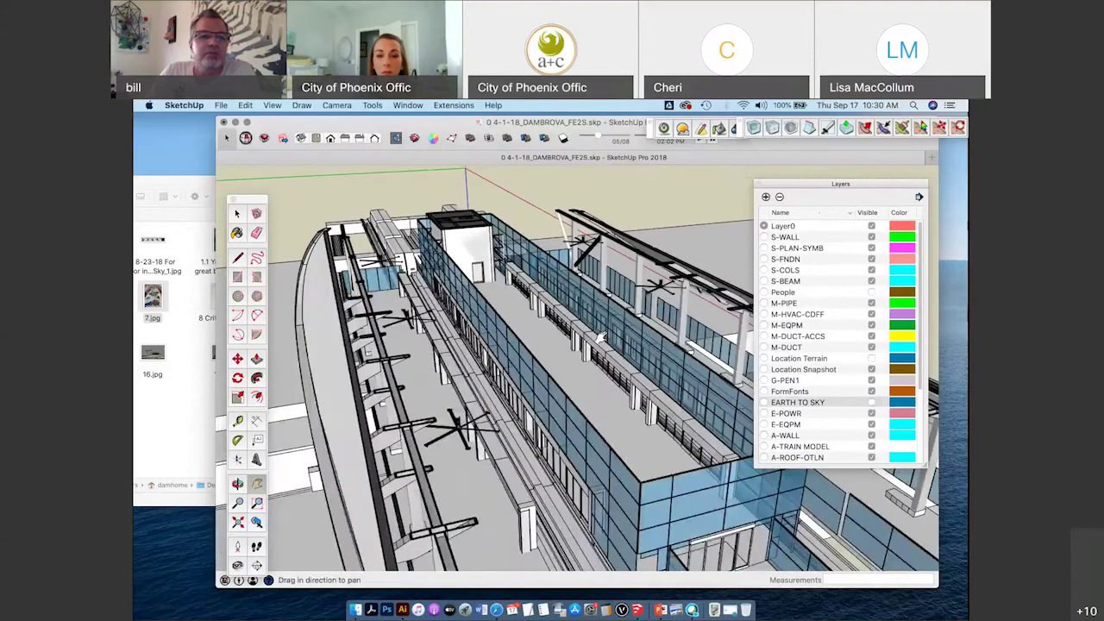
{"action": "middle_click_drag", "start_coordinate": [371, 259], "coordinate": [439, 285]}
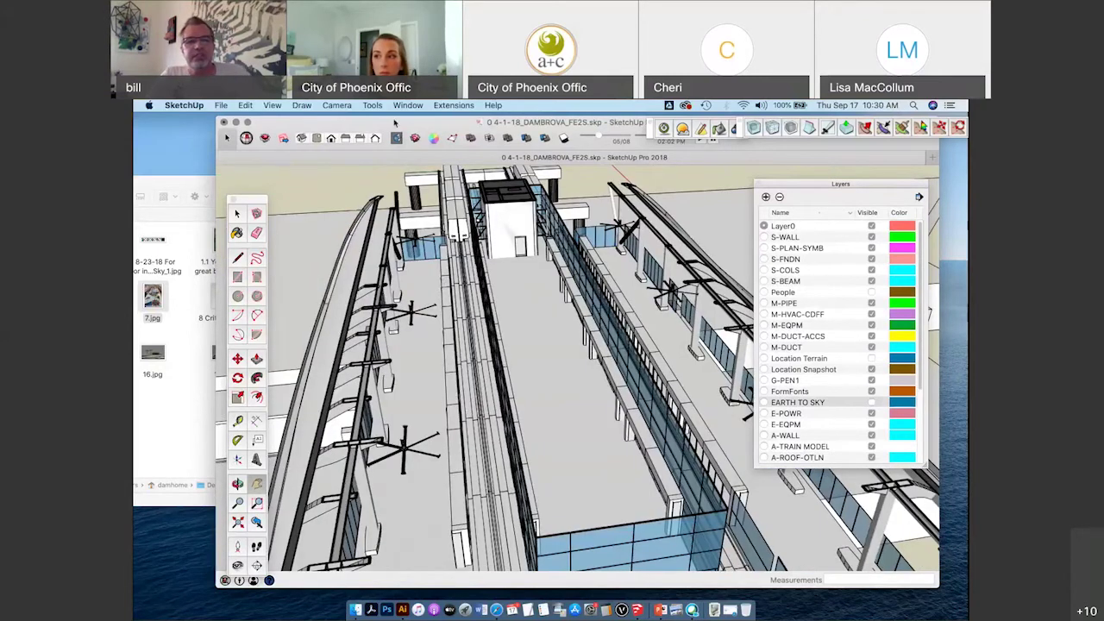
Rearrange the model window and tool palette so the NAV skup folder's image files are accessible beside the model.
{"action": "left_click_drag", "start_coordinate": [394, 121], "coordinate": [488, 133]}
{"action": "left_click_drag", "start_coordinate": [262, 202], "coordinate": [348, 244]}
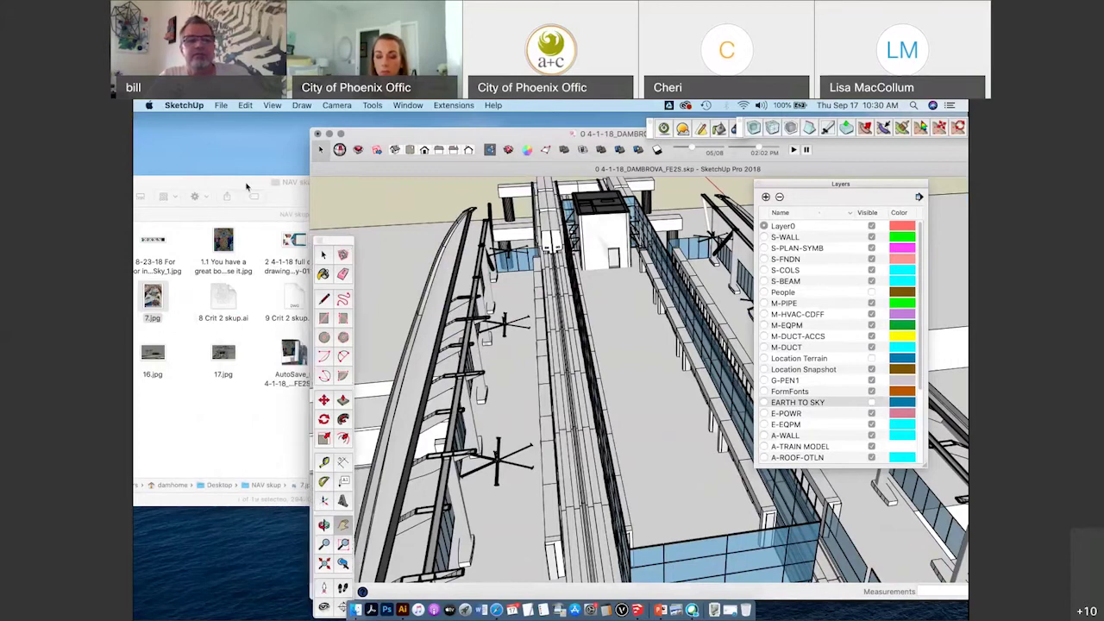
{"action": "left_click_drag", "start_coordinate": [246, 187], "coordinate": [269, 195]}
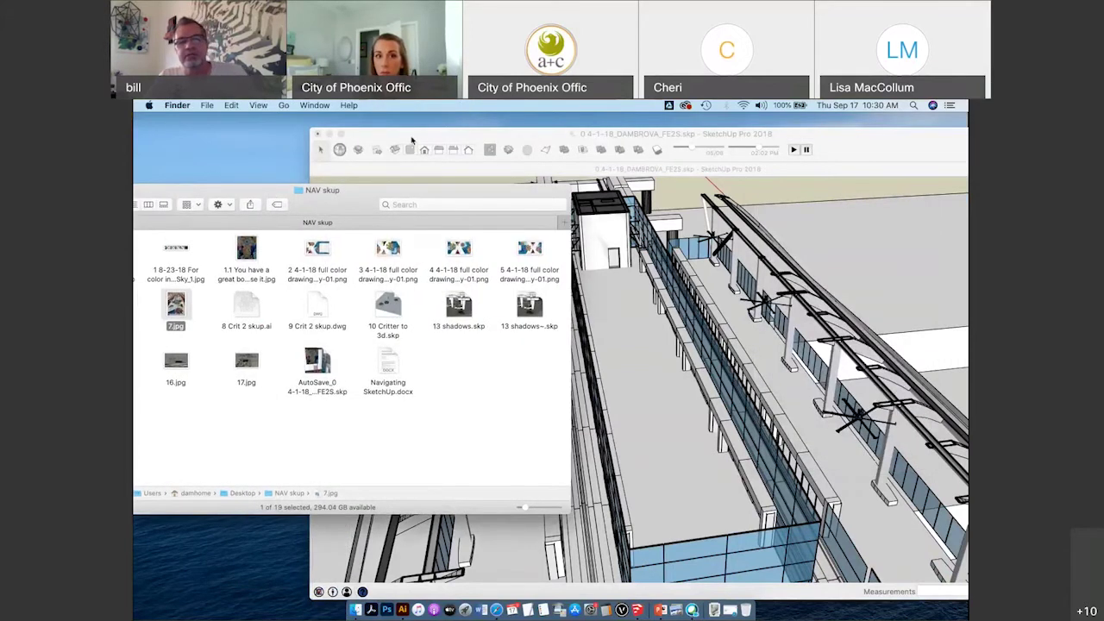
{"action": "left_click", "coordinate": [412, 140]}
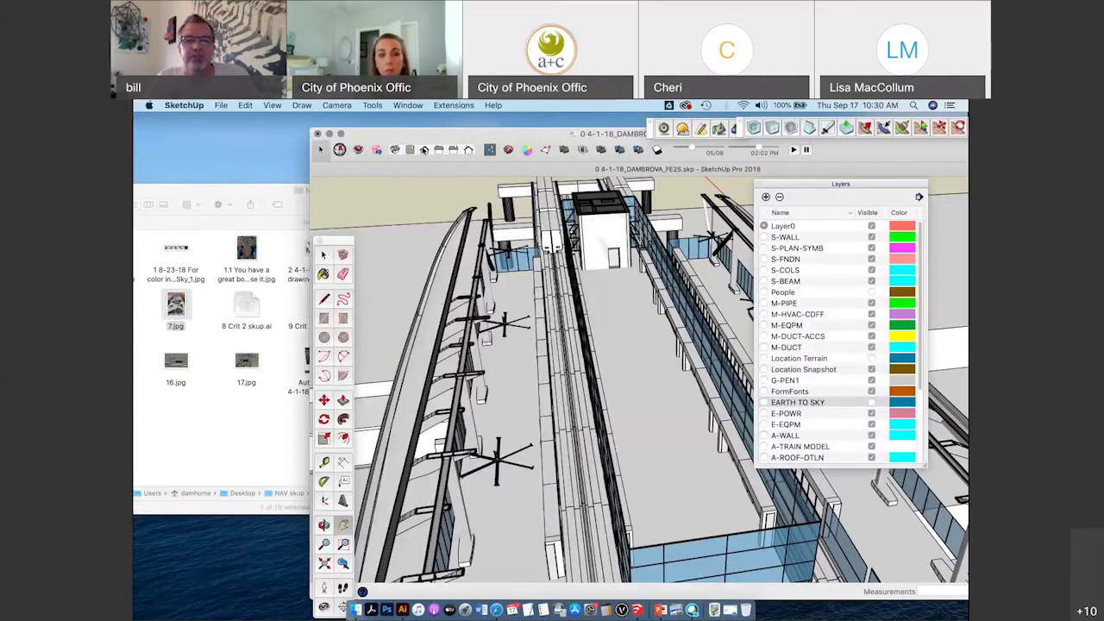
{"action": "left_click_drag", "start_coordinate": [426, 135], "coordinate": [429, 136]}
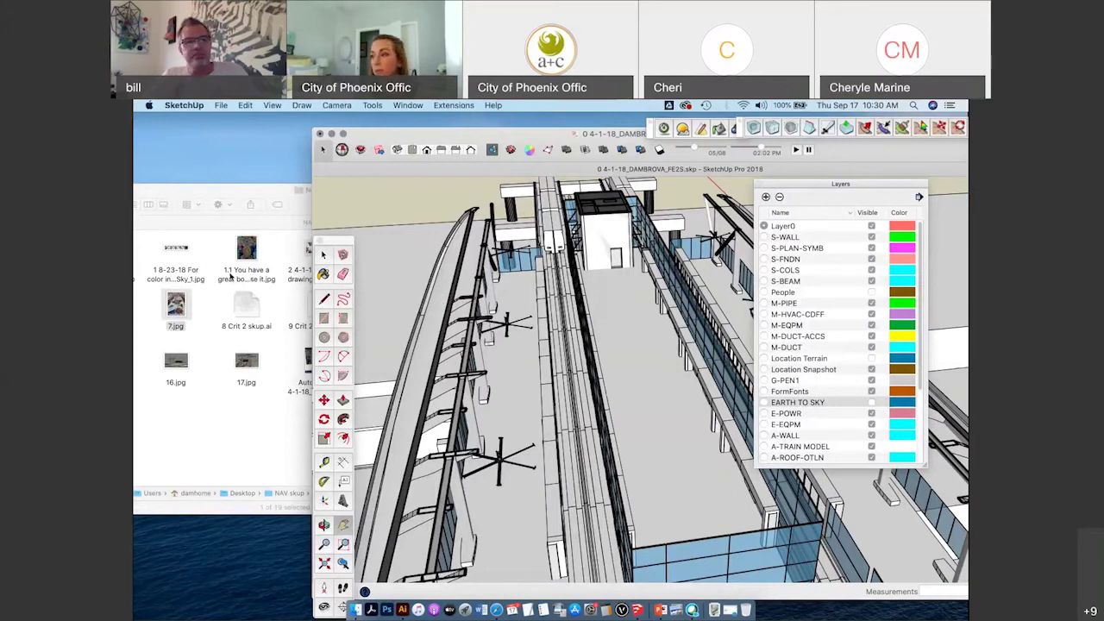
Try bringing the "1 8-23-18 For color in…Sky_1.jpg" image onto the hall floor, and compare with the EARTH TO SKY layer shown and hidden.
{"action": "left_click", "coordinate": [181, 250]}
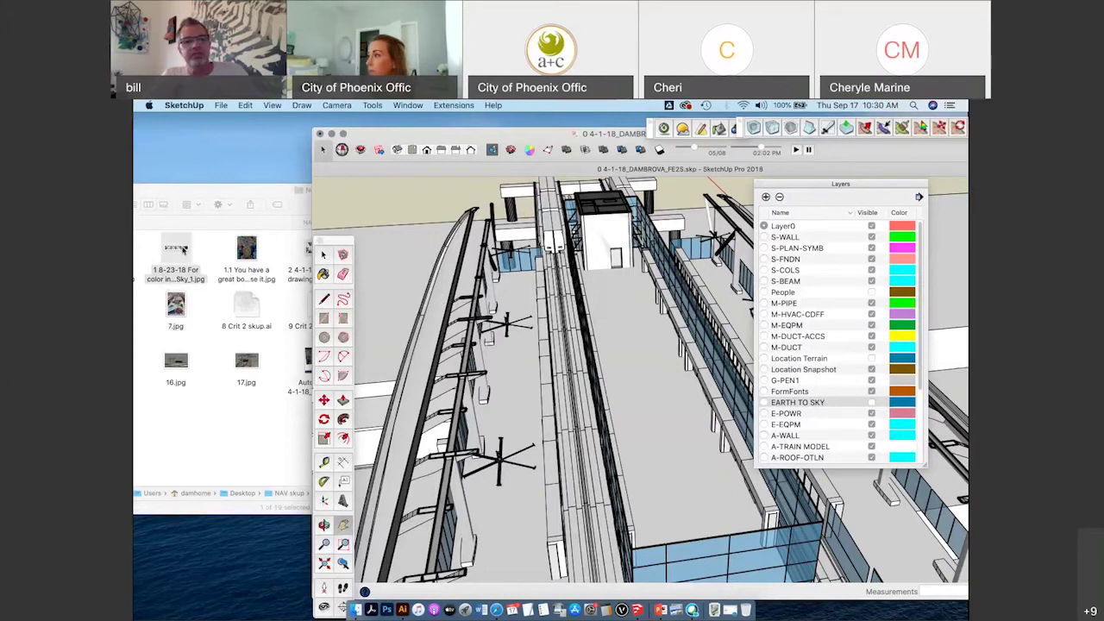
{"action": "mouse_move", "coordinate": [182, 250]}
{"action": "left_mouse_down"}
{"action": "mouse_move", "coordinate": [331, 290]}
{"action": "mouse_move", "coordinate": [586, 335]}
{"action": "mouse_move", "coordinate": [645, 380]}
{"action": "left_mouse_up"}
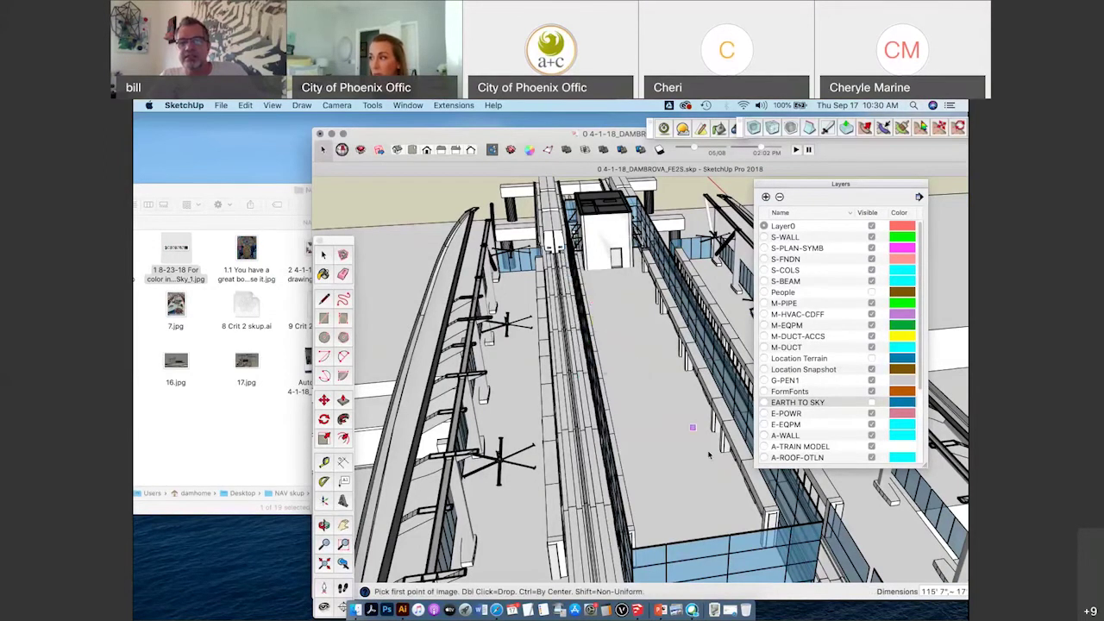
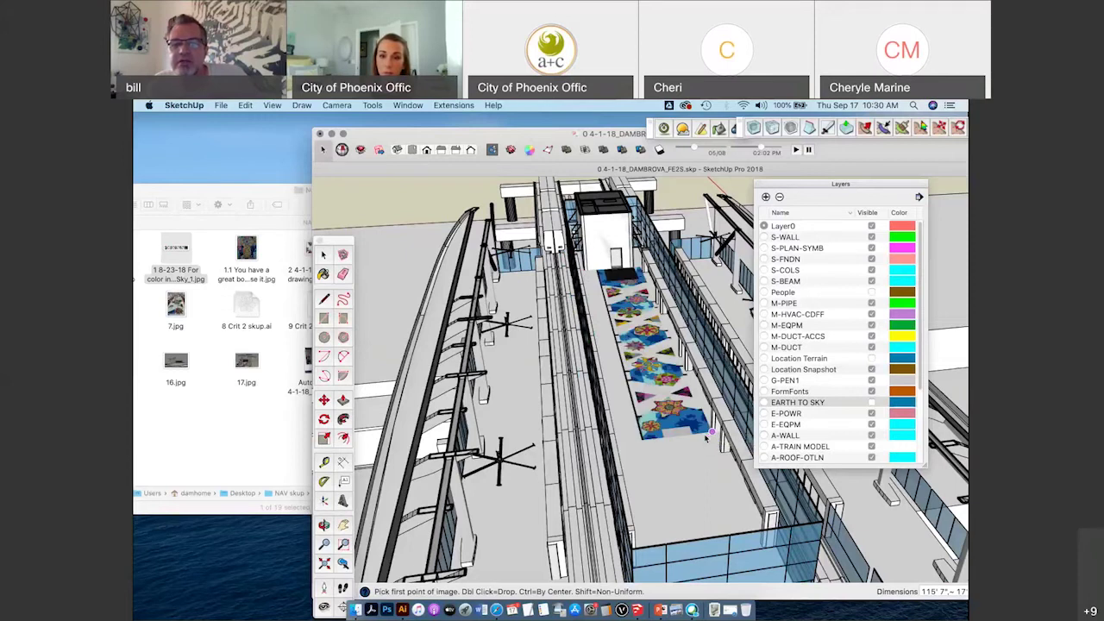
{"action": "double_click", "coordinate": [678, 403]}
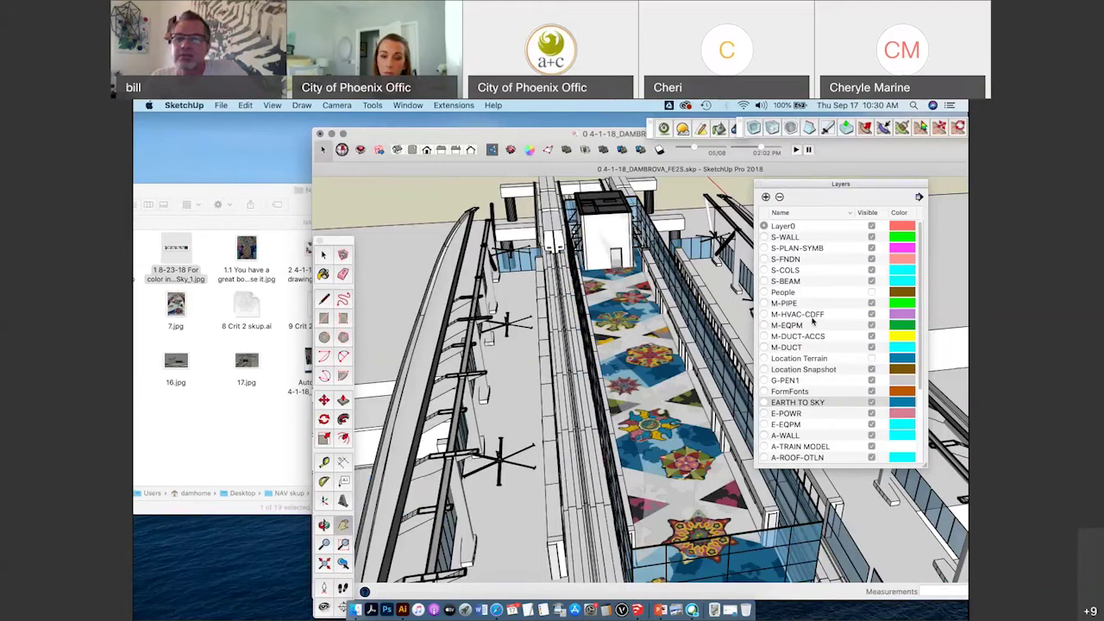
{"action": "middle_click_drag", "start_coordinate": [745, 381], "coordinate": [660, 445]}
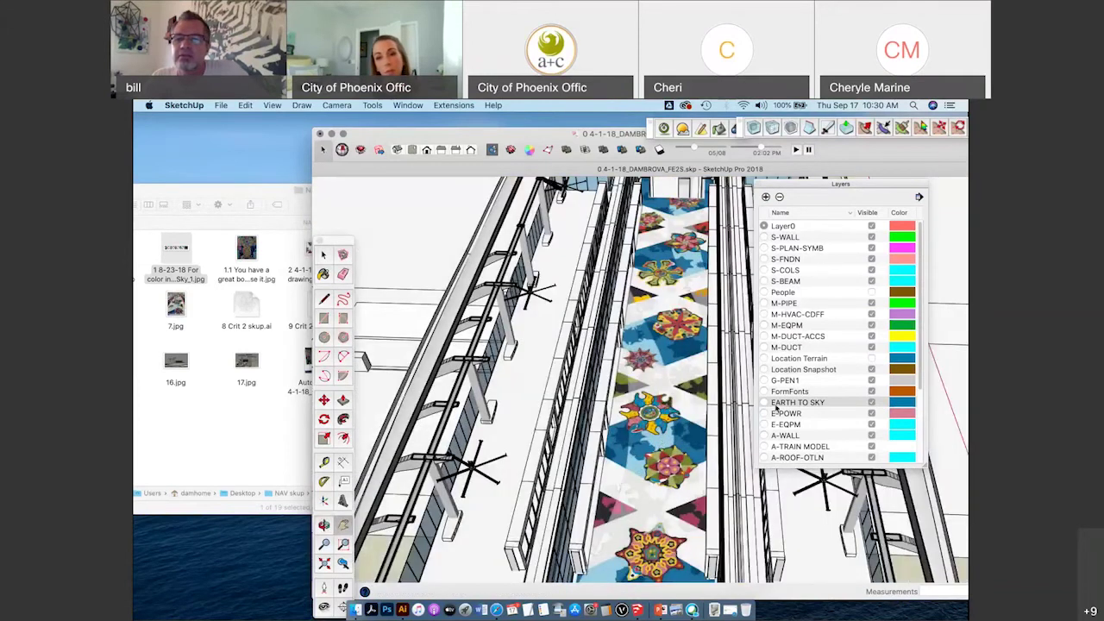
{"action": "left_click", "coordinate": [874, 403]}
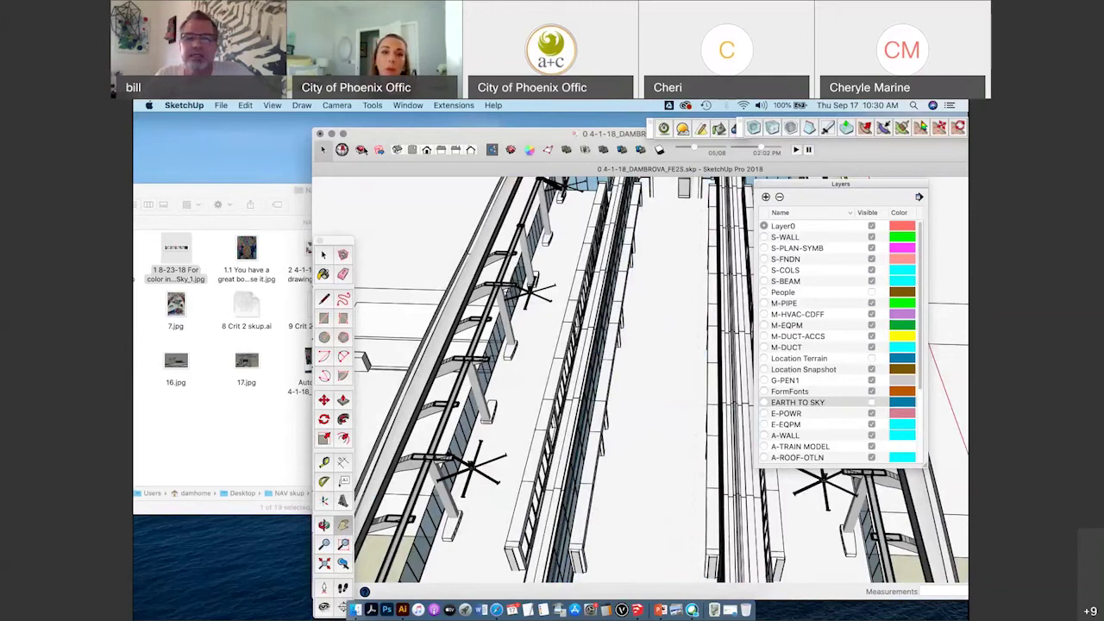
Place the "1 8-23-18 For color in…Sky_1.jpg" image flat on the bare hall floor, about 13' 5 3/4" in height.
{"action": "left_click_drag", "start_coordinate": [630, 362], "coordinate": [640, 369]}
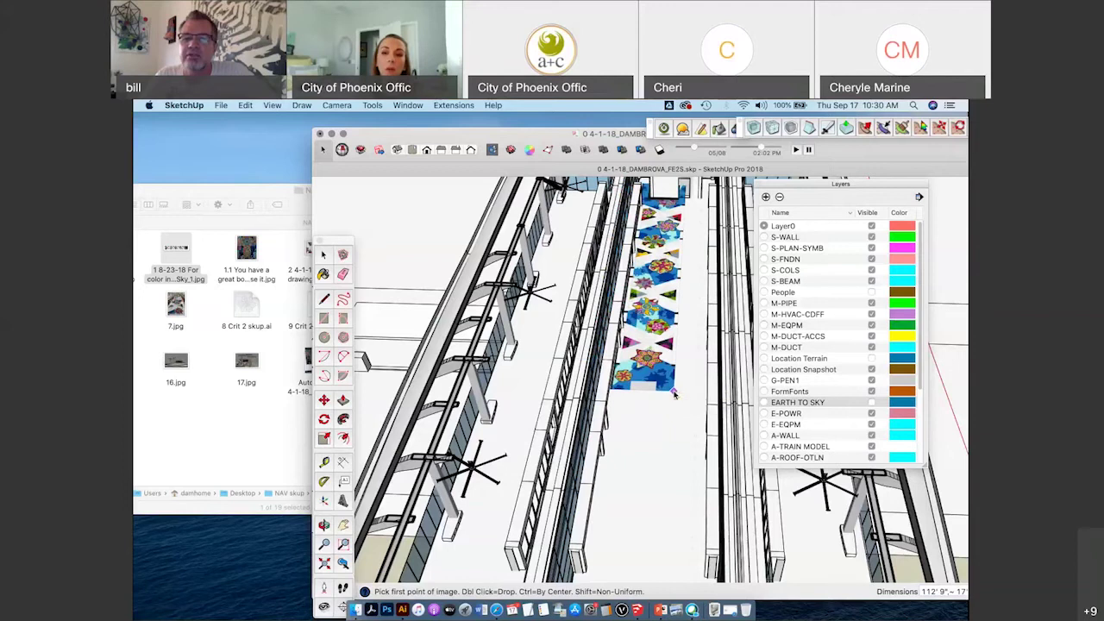
{"action": "left_click", "coordinate": [673, 390]}
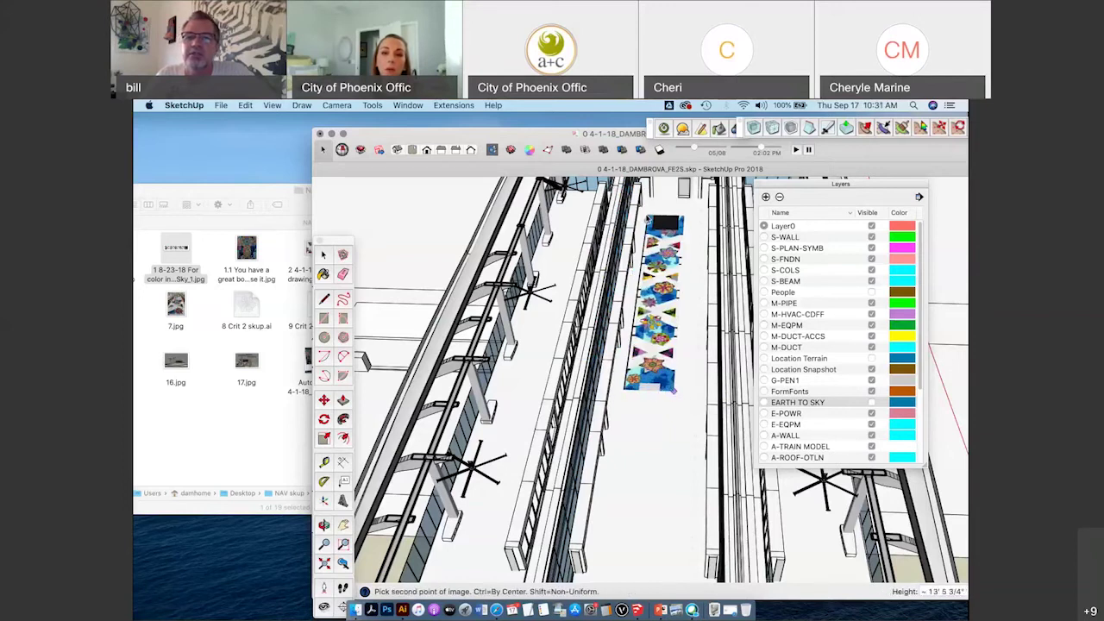
{"action": "left_click", "coordinate": [647, 219]}
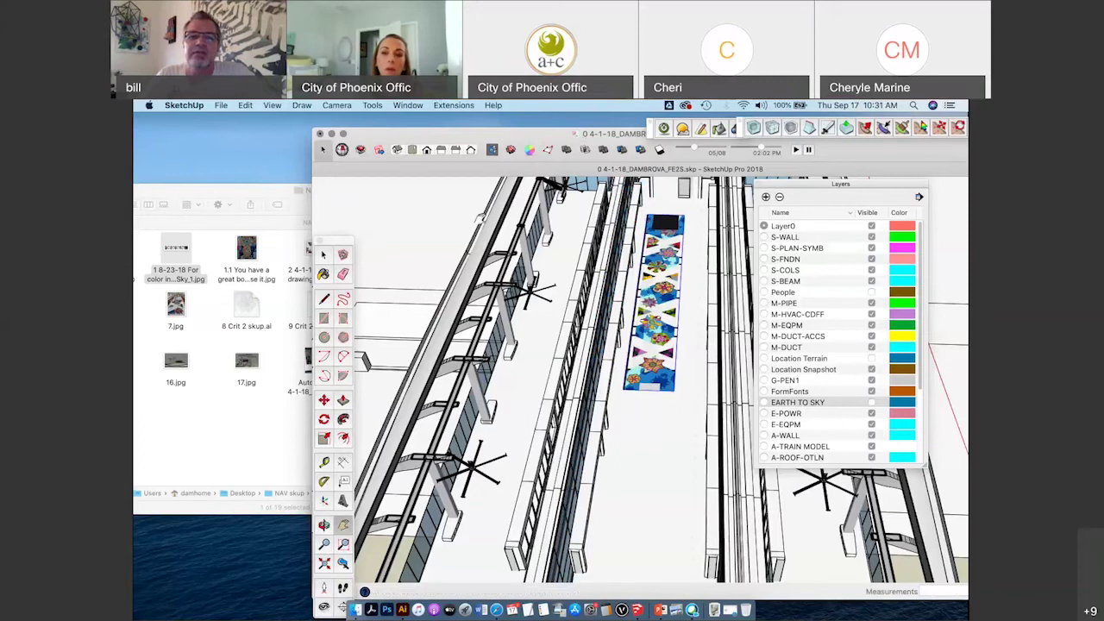
Scale the placed artwork image from its opposite corners so it fills the hall floor between the railings up to the end wall.
{"action": "left_click_drag", "start_coordinate": [483, 133], "coordinate": [414, 134]}
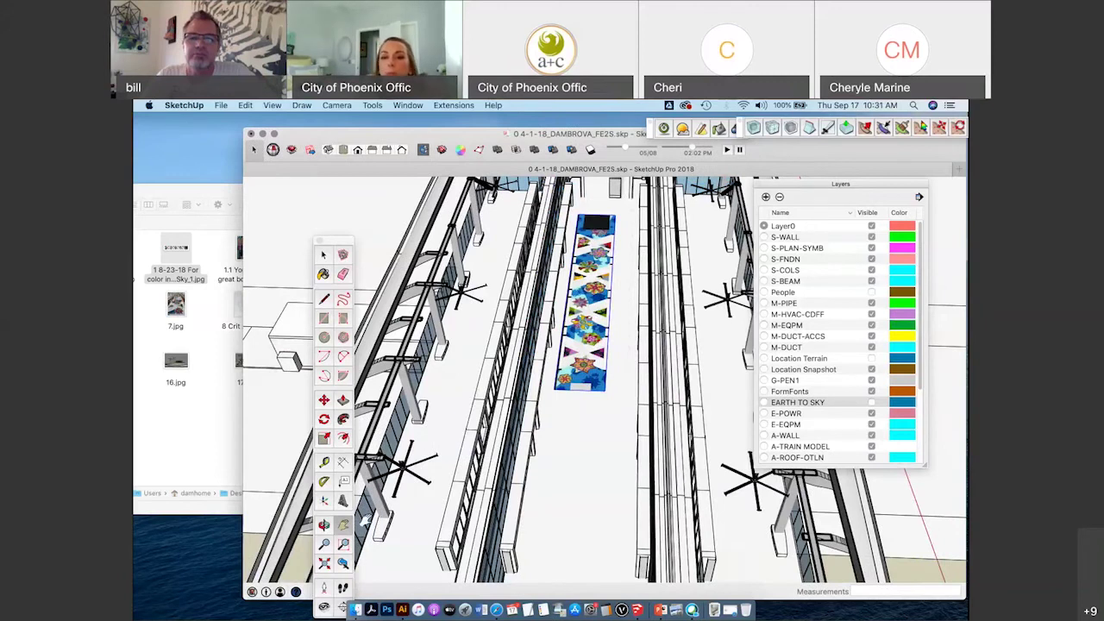
{"action": "left_click_drag", "start_coordinate": [553, 426], "coordinate": [526, 355]}
{"action": "middle_click_drag", "start_coordinate": [526, 355], "coordinate": [595, 404]}
{"action": "key", "text": "s"}
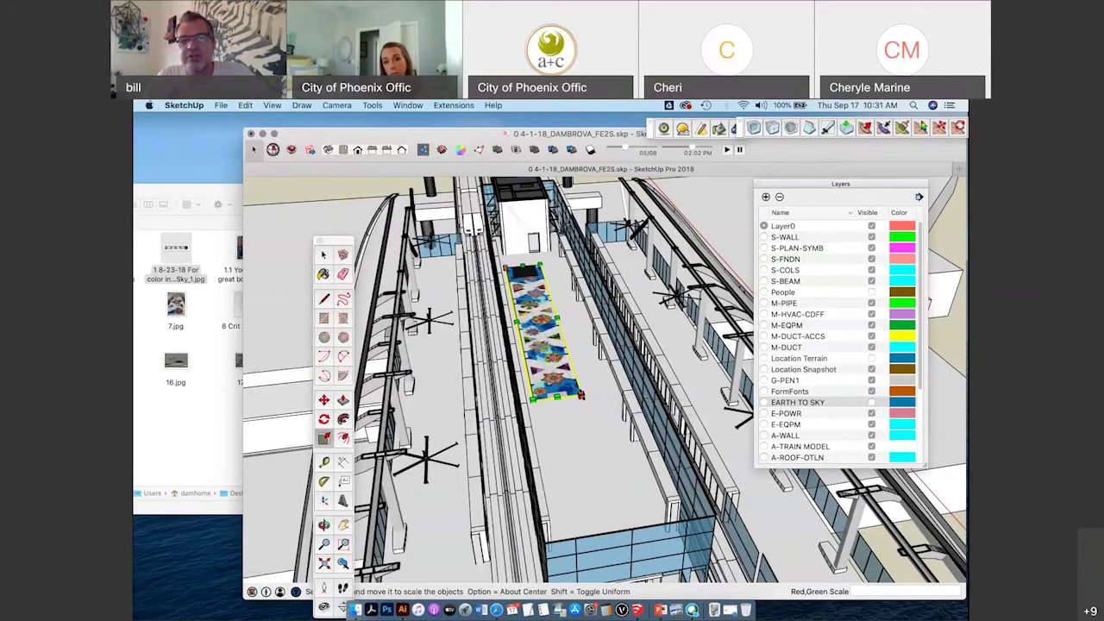
{"action": "left_click_drag", "start_coordinate": [580, 395], "coordinate": [697, 582]}
{"action": "left_click_drag", "start_coordinate": [506, 268], "coordinate": [483, 227]}
{"action": "left_click_drag", "start_coordinate": [664, 556], "coordinate": [665, 557]}
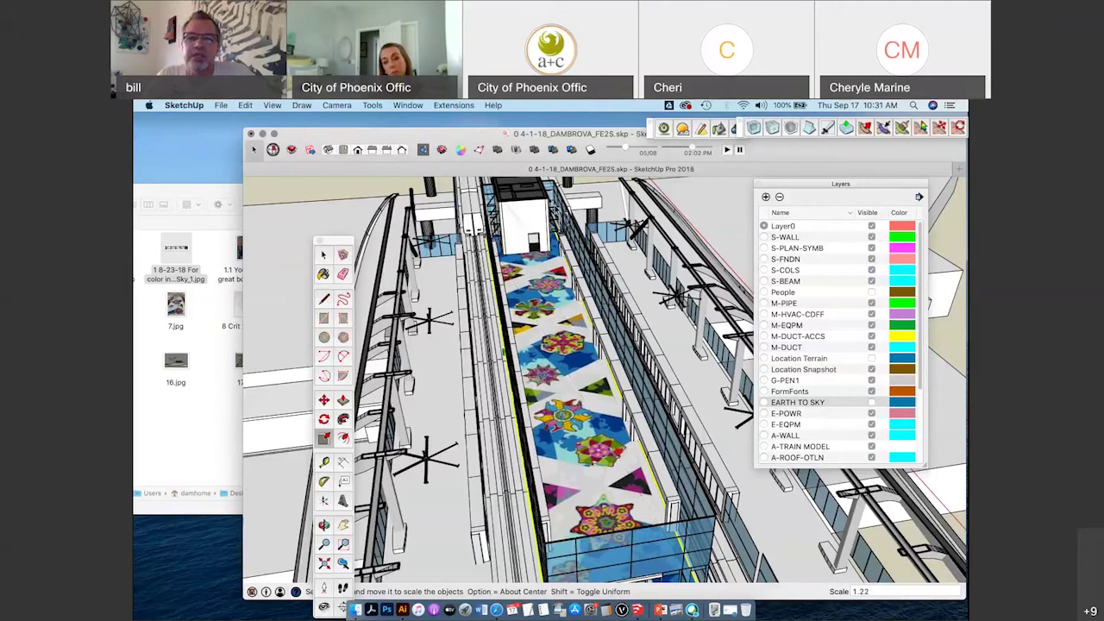
Examine the scaled floor artwork up close and along the length of the hall from several angles.
{"action": "scroll", "coordinate": [555, 210], "scroll_direction": "up", "scroll_amount": 3}
{"action": "middle_click_drag", "start_coordinate": [535, 282], "coordinate": [568, 385]}
{"action": "scroll", "coordinate": [568, 385], "scroll_direction": "up", "scroll_amount": 2}
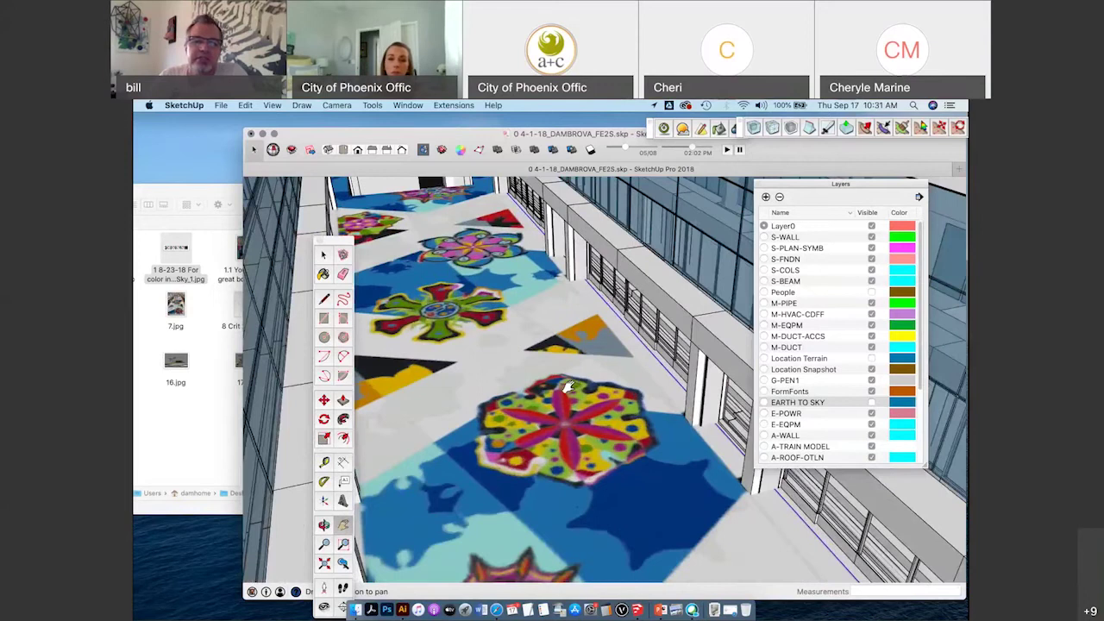
{"action": "scroll", "coordinate": [567, 387], "scroll_direction": "up", "scroll_amount": 2}
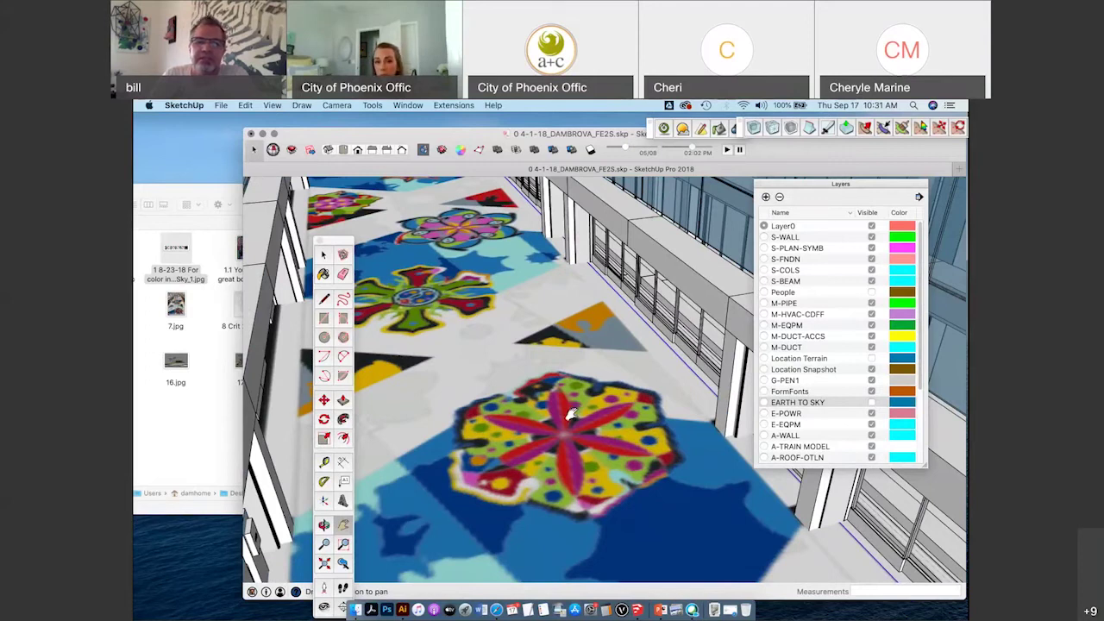
{"action": "scroll", "coordinate": [571, 414], "scroll_direction": "down", "scroll_amount": 1}
{"action": "left_click_drag", "start_coordinate": [585, 409], "coordinate": [528, 319]}
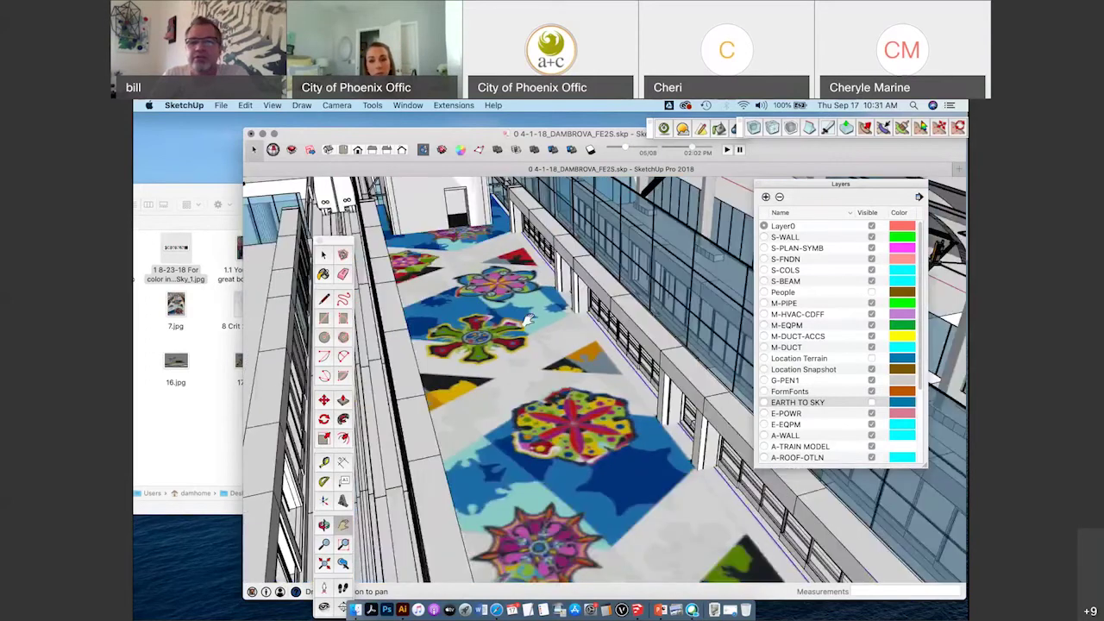
{"action": "scroll", "coordinate": [543, 336], "scroll_direction": "down", "scroll_amount": 1}
{"action": "key", "text": "space"}
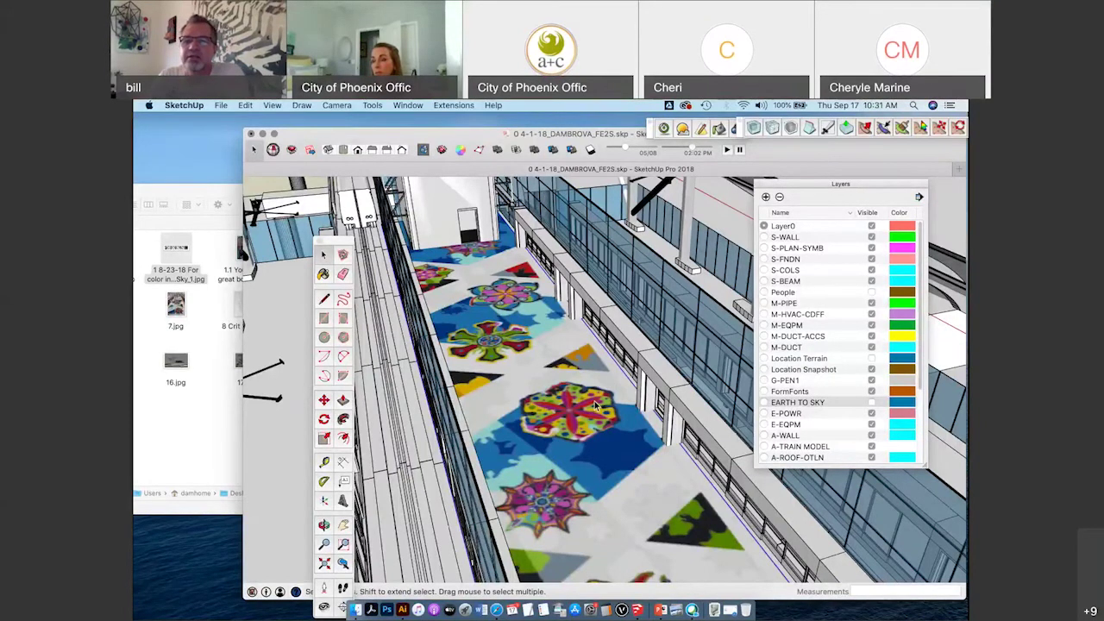
{"action": "middle_click_drag", "start_coordinate": [595, 405], "coordinate": [571, 412]}
{"action": "key", "text": "space"}
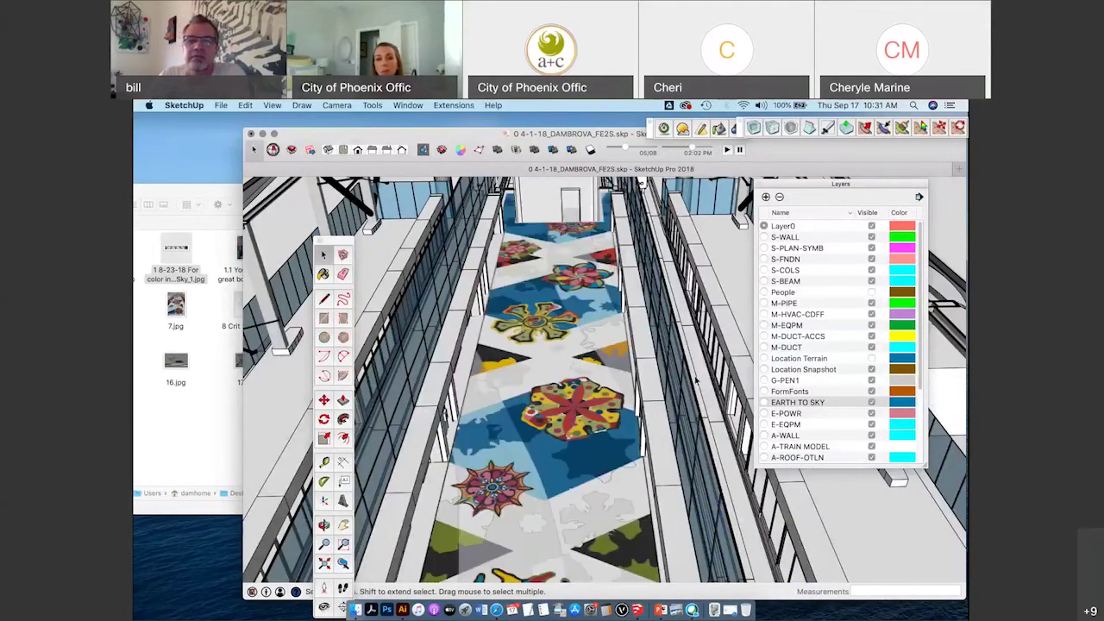
Examine the floor artwork along the station platform from different angles and distances, checking how the surrounding structure is grouped.
{"action": "scroll", "coordinate": [647, 394], "scroll_direction": "down", "scroll_amount": 2}
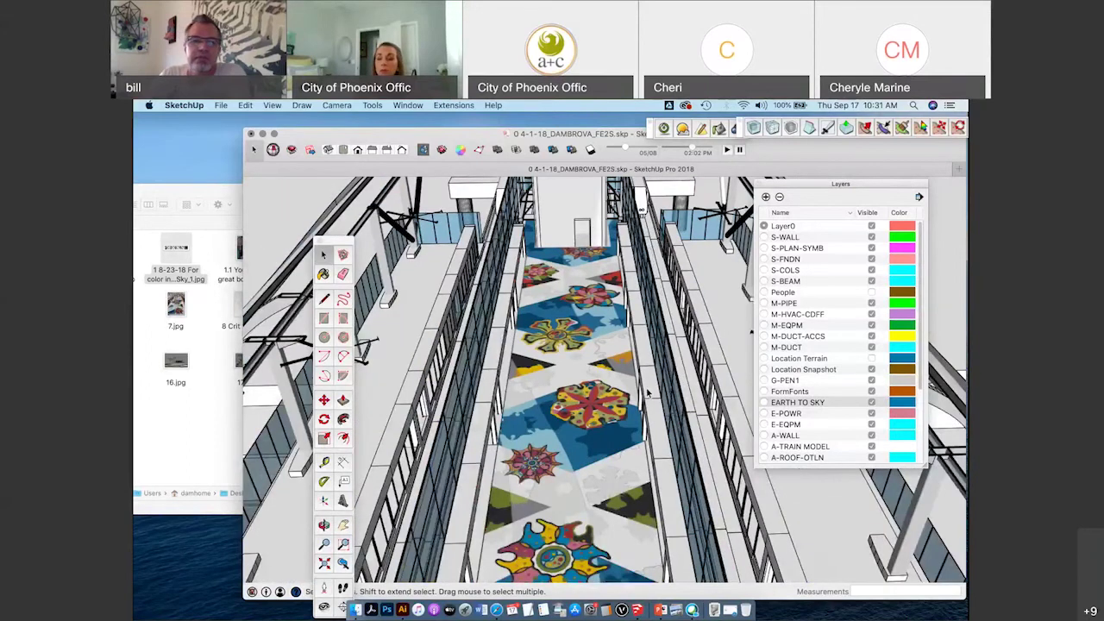
{"action": "middle_click_drag", "start_coordinate": [647, 394], "coordinate": [559, 514]}
{"action": "key", "text": "space"}
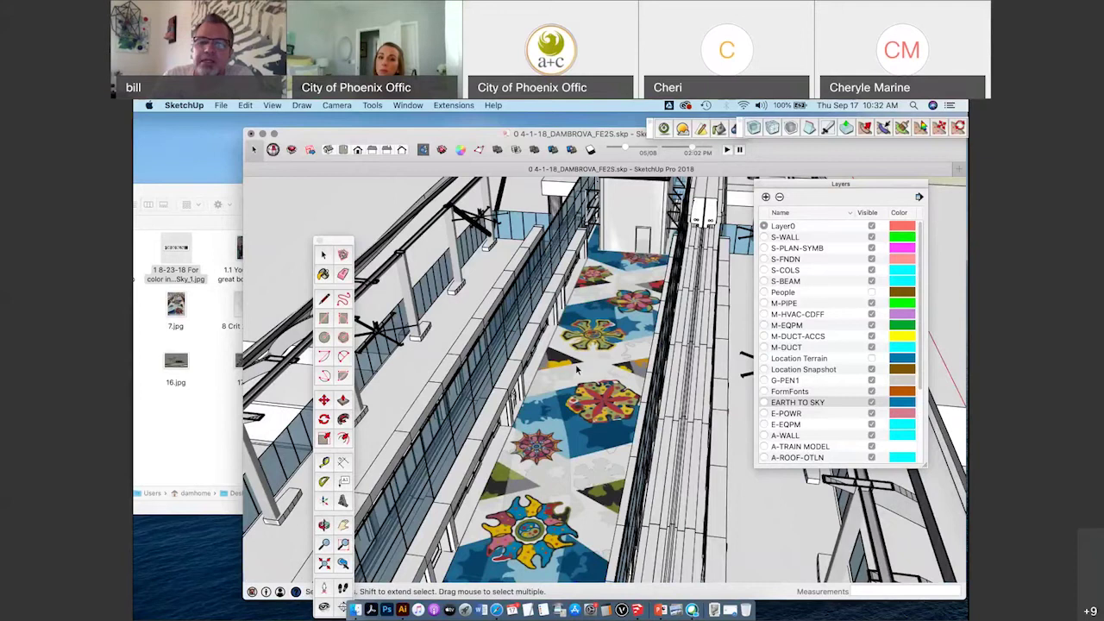
{"action": "left_click", "coordinate": [608, 327]}
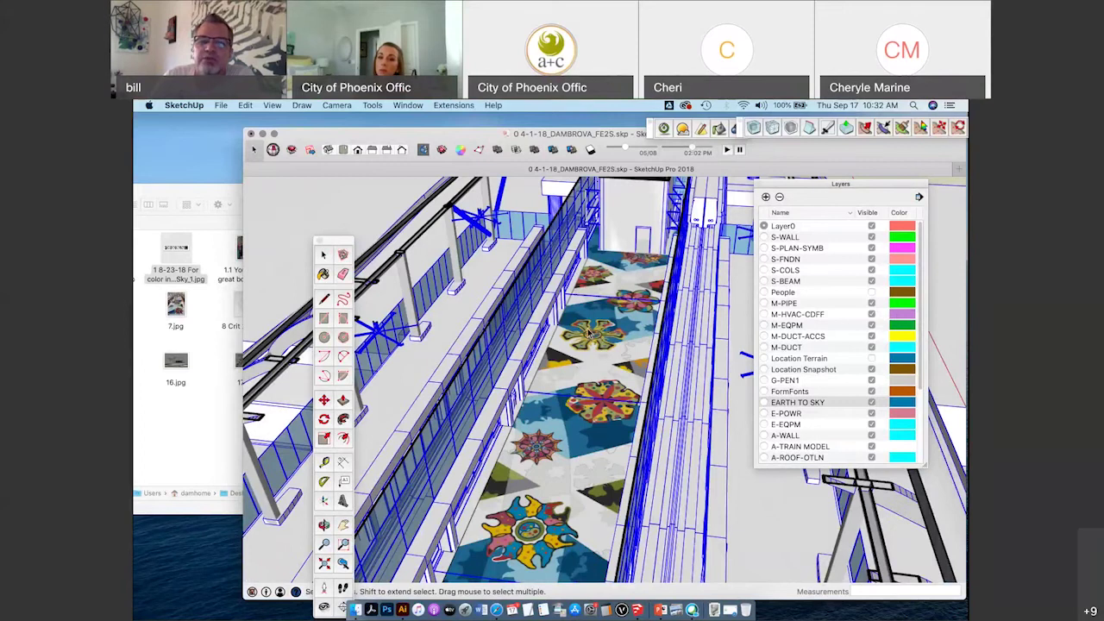
{"action": "scroll", "coordinate": [546, 361], "scroll_direction": "down", "scroll_amount": 2}
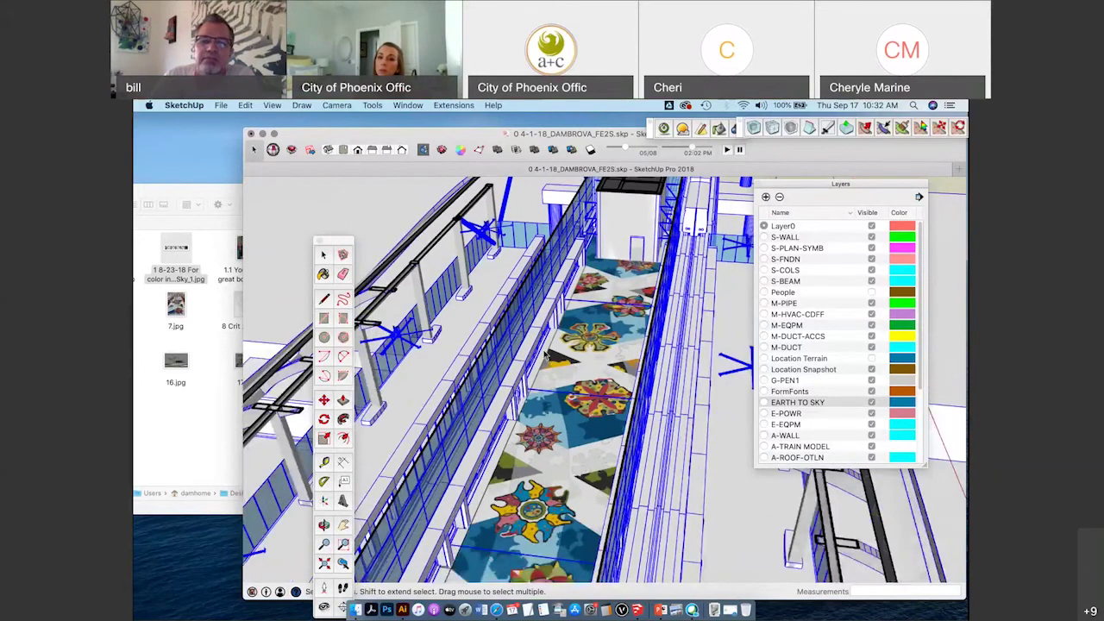
{"action": "scroll", "coordinate": [552, 358], "scroll_direction": "down", "scroll_amount": 2}
{"action": "scroll", "coordinate": [550, 359], "scroll_direction": "down", "scroll_amount": 2}
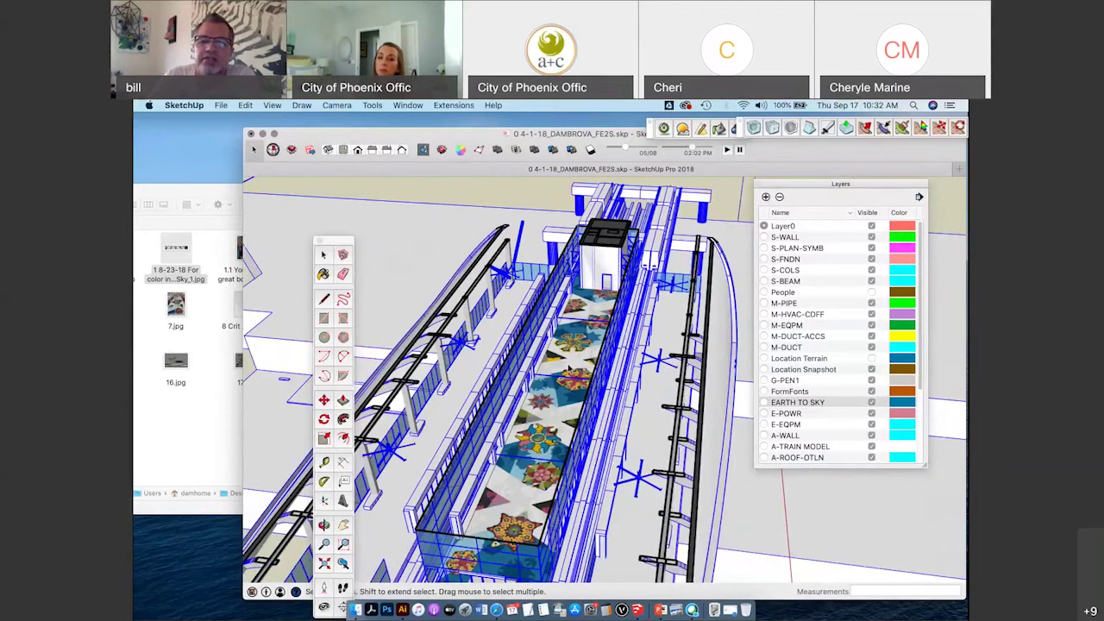
{"action": "left_click", "coordinate": [568, 367]}
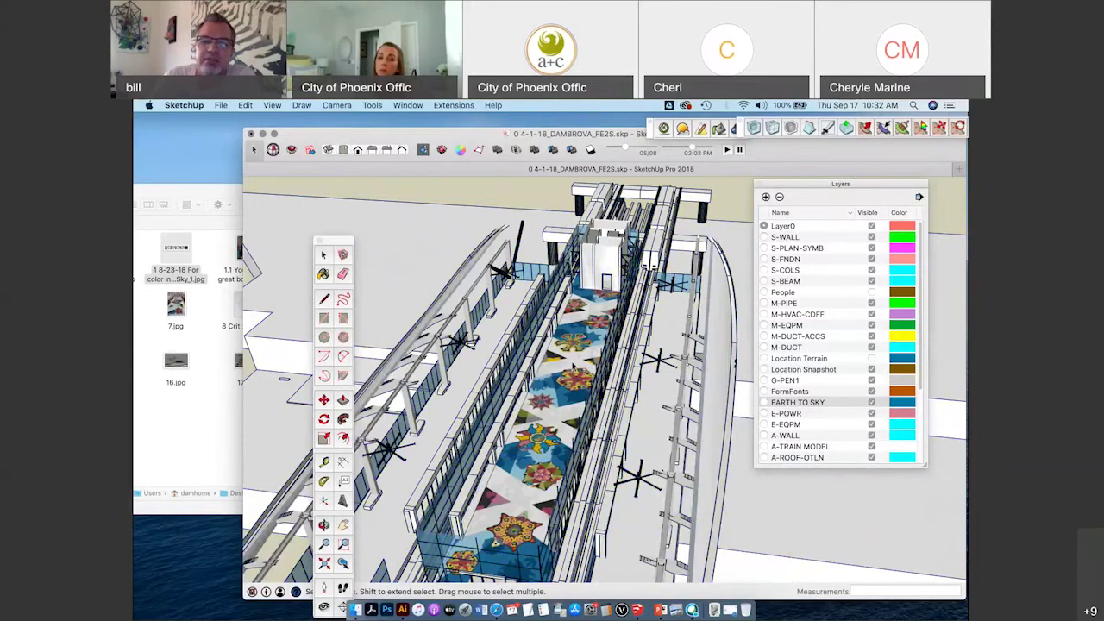
{"action": "scroll", "coordinate": [567, 367], "scroll_direction": "up", "scroll_amount": 1}
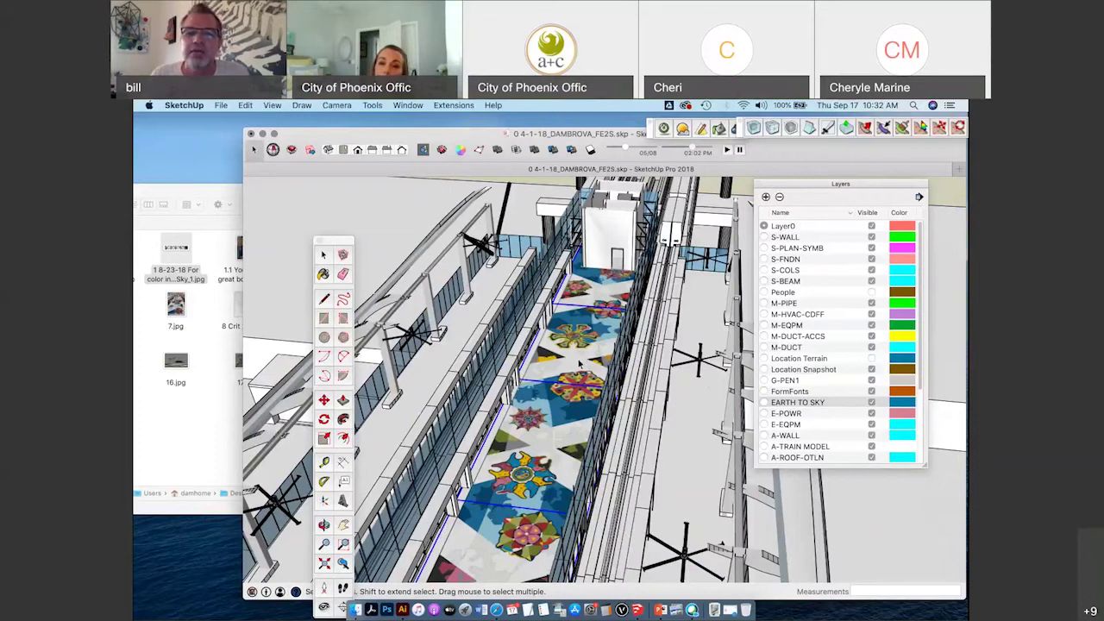
Open the platform's floor artwork group for editing and select one of the image panels near its far end.
{"action": "double_click", "coordinate": [561, 410]}
{"action": "middle_click_drag", "start_coordinate": [595, 353], "coordinate": [553, 427]}
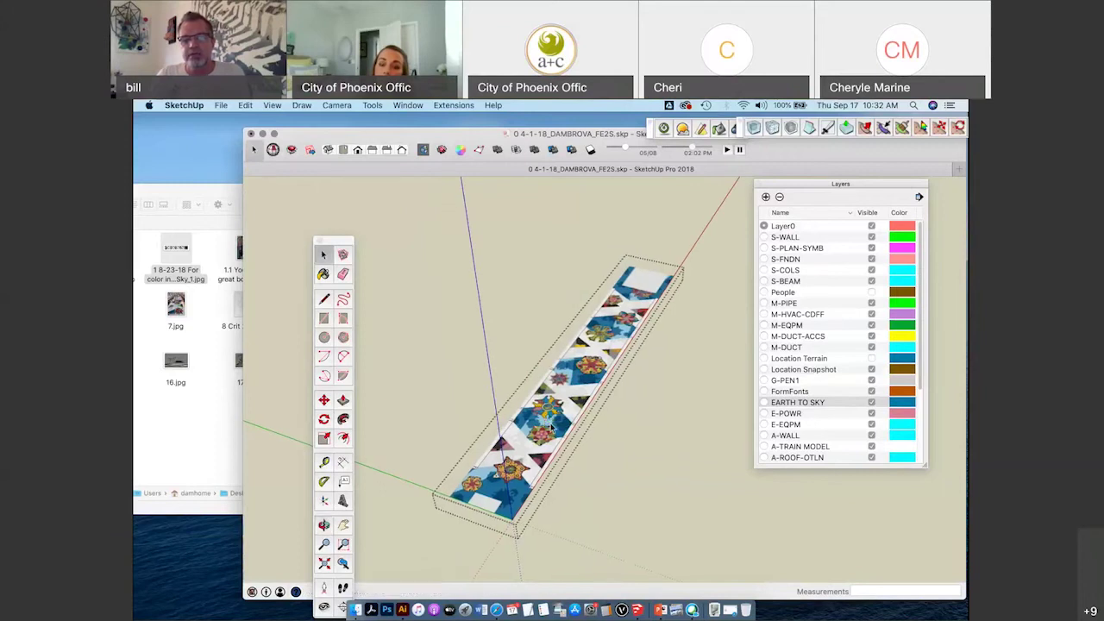
{"action": "scroll", "coordinate": [619, 359], "scroll_direction": "up", "scroll_amount": 3}
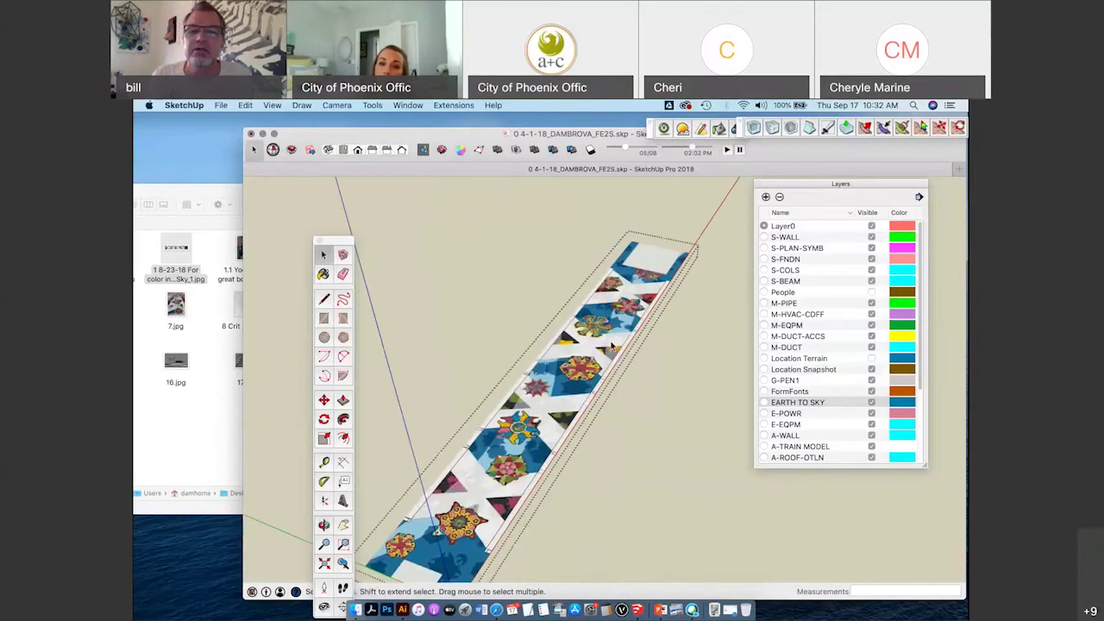
{"action": "scroll", "coordinate": [623, 287], "scroll_direction": "up", "scroll_amount": 2}
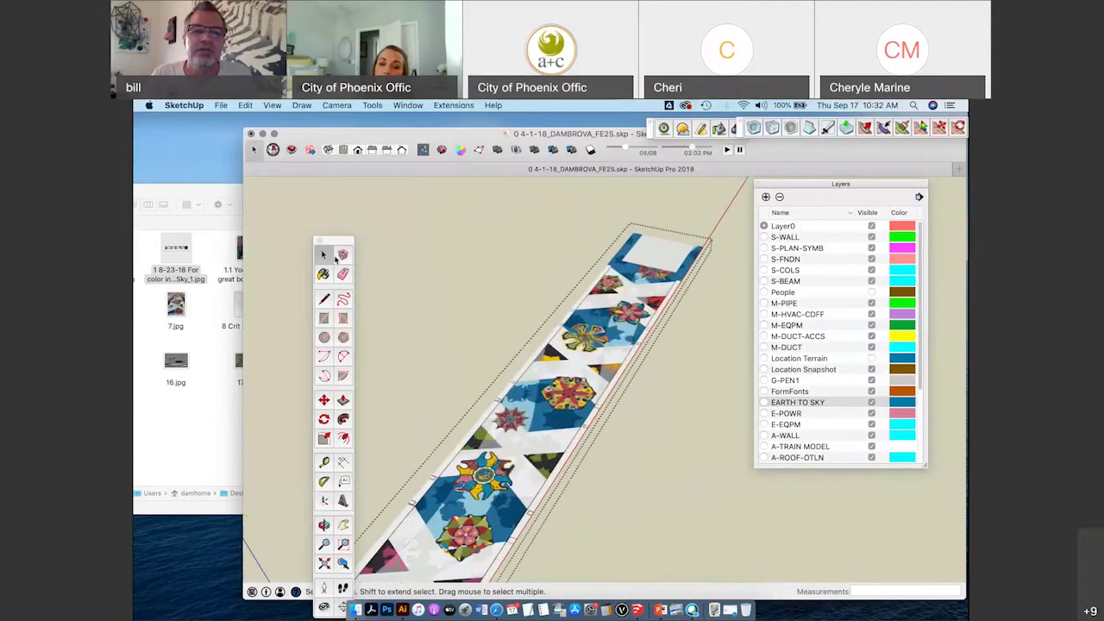
{"action": "left_click", "coordinate": [610, 340]}
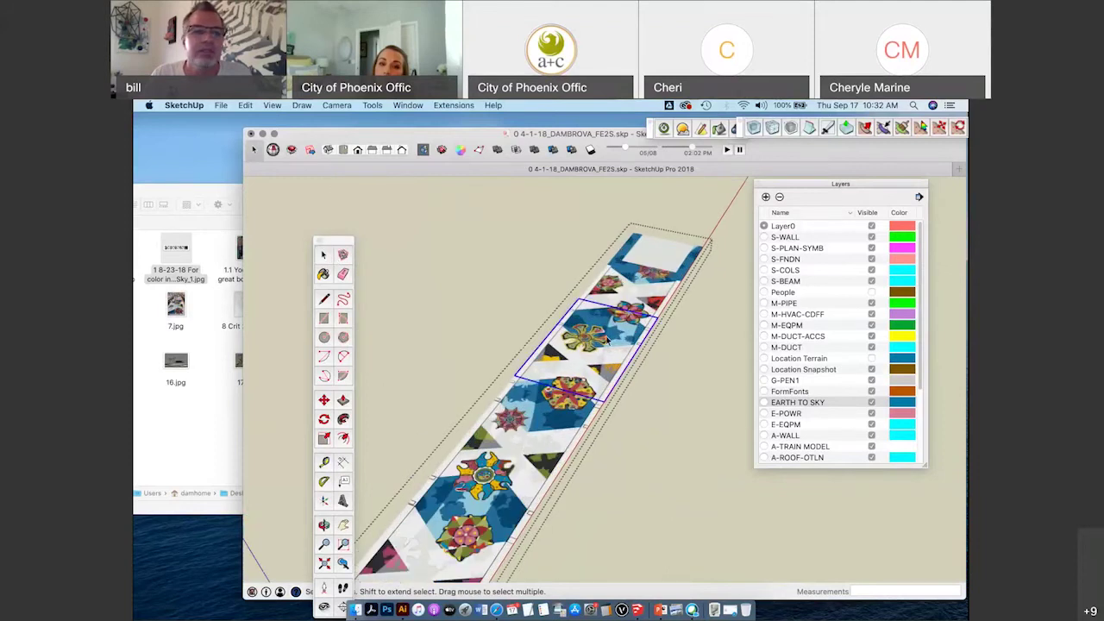
Arrange the NAV skup folder window beside the model window and leave the artwork group to view the whole station.
{"action": "left_click_drag", "start_coordinate": [244, 205], "coordinate": [359, 197]}
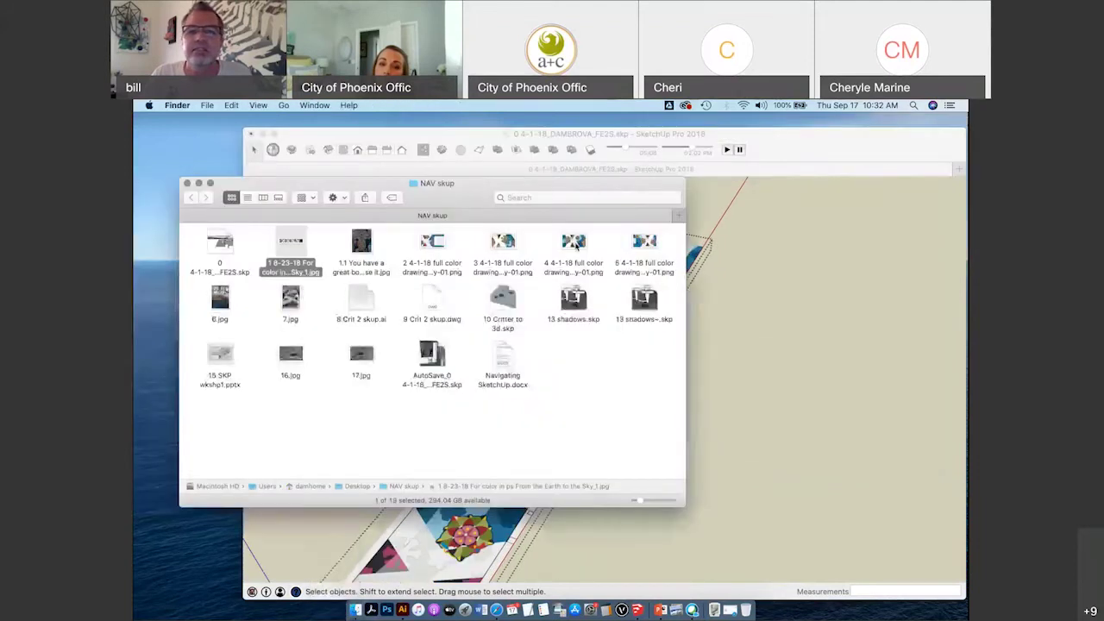
{"action": "left_click_drag", "start_coordinate": [596, 190], "coordinate": [368, 205]}
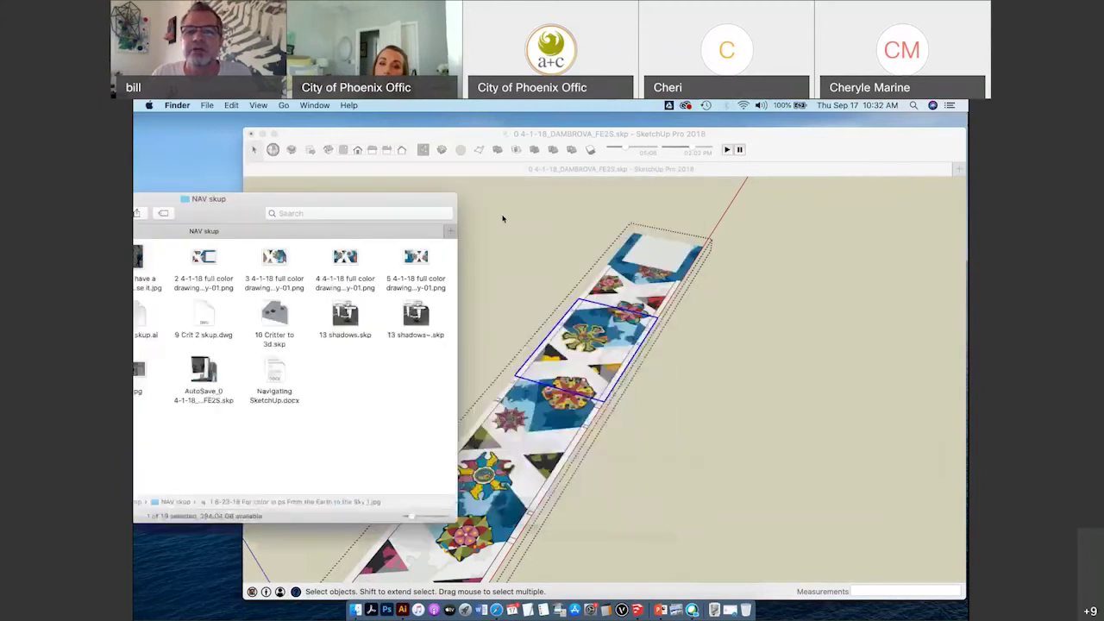
{"action": "left_click", "coordinate": [791, 171]}
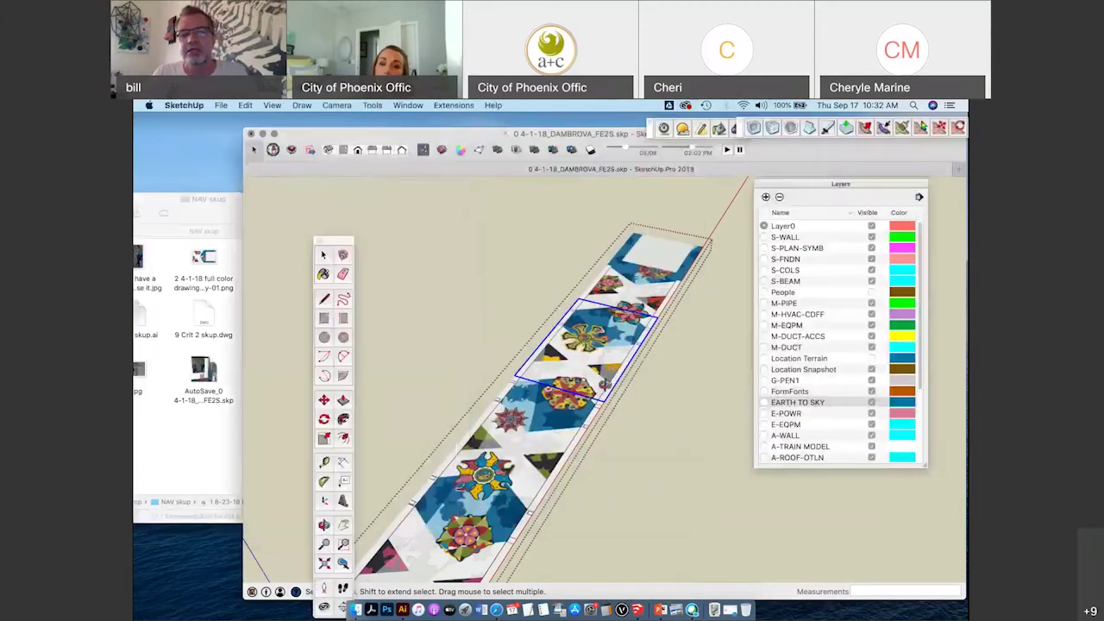
{"action": "middle_click_drag", "start_coordinate": [592, 427], "coordinate": [596, 460]}
{"action": "scroll", "coordinate": [577, 408], "scroll_direction": "down", "scroll_amount": 2}
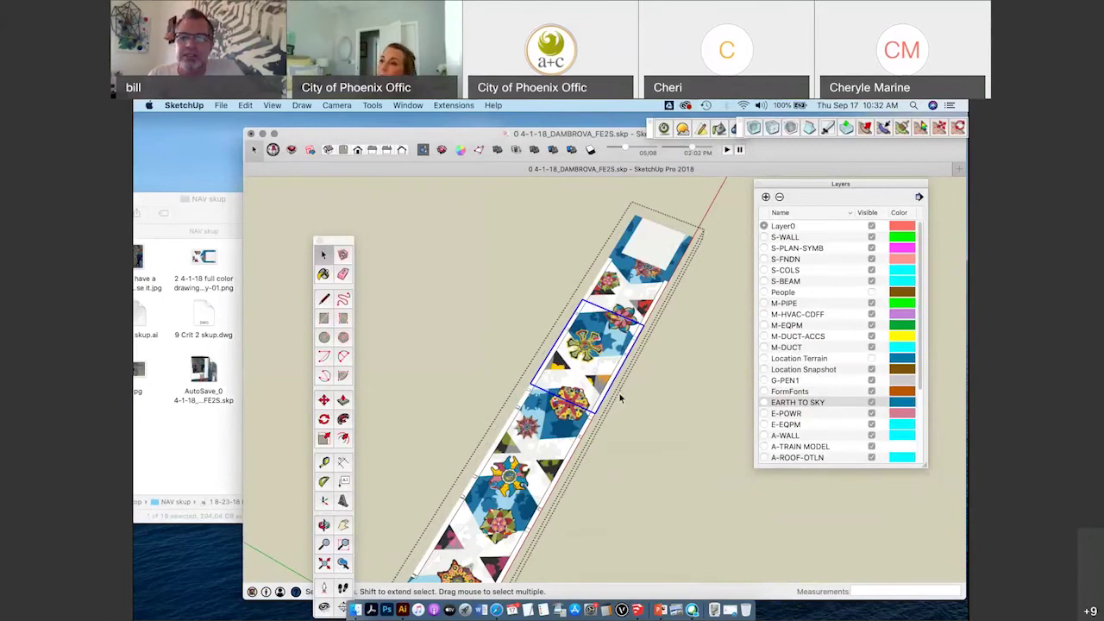
{"action": "left_click", "coordinate": [390, 261]}
{"action": "mouse_move", "coordinate": [209, 217]}
{"action": "left_mouse_down"}
{"action": "mouse_move", "coordinate": [412, 215]}
{"action": "mouse_move", "coordinate": [247, 224]}
{"action": "left_mouse_up"}
{"action": "left_click", "coordinate": [814, 146]}
{"action": "mouse_move", "coordinate": [562, 345]}
{"action": "middle_mouse_down"}
{"action": "mouse_move", "coordinate": [666, 360]}
{"action": "mouse_move", "coordinate": [667, 334]}
{"action": "mouse_move", "coordinate": [630, 322]}
{"action": "mouse_move", "coordinate": [630, 306]}
{"action": "middle_mouse_up"}
{"action": "left_click_drag", "start_coordinate": [406, 136], "coordinate": [426, 140]}
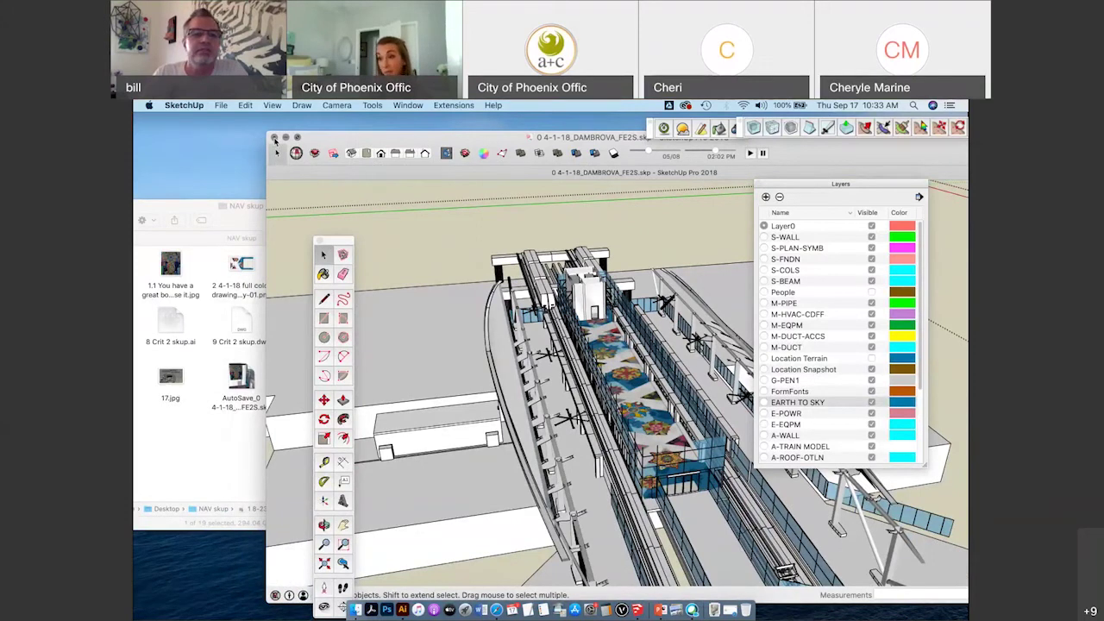
Close the station model without saving its changes.
{"action": "left_click_drag", "start_coordinate": [367, 142], "coordinate": [372, 145]}
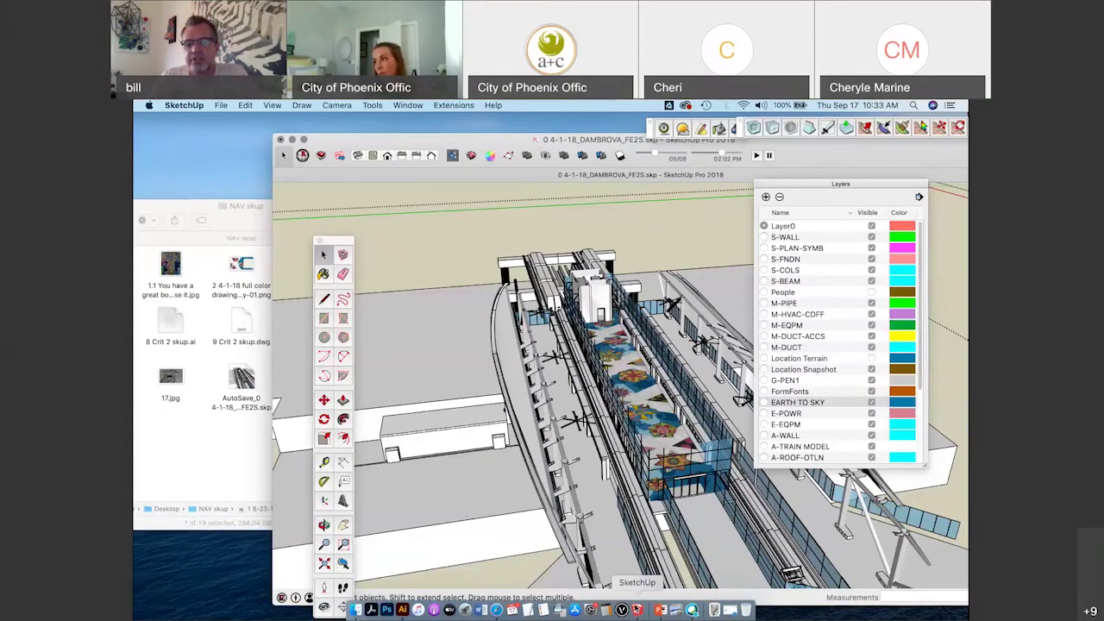
{"action": "right_click", "coordinate": [636, 609]}
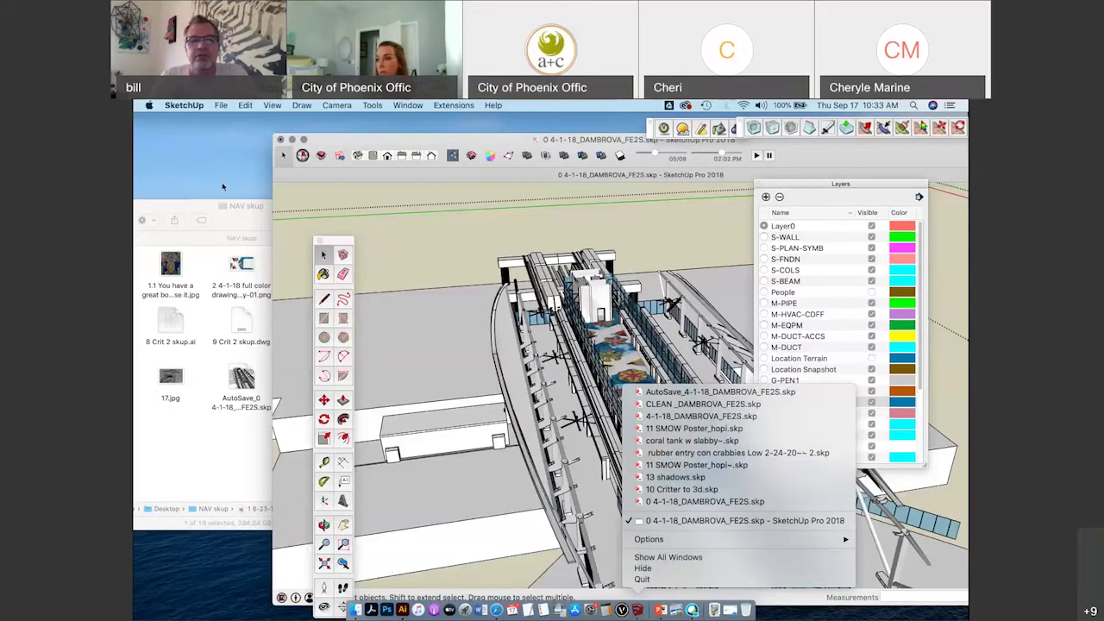
{"action": "left_click", "coordinate": [222, 185]}
{"action": "left_click_drag", "start_coordinate": [425, 143], "coordinate": [422, 141]}
{"action": "left_click", "coordinate": [278, 139]}
{"action": "left_click", "coordinate": [278, 139]}
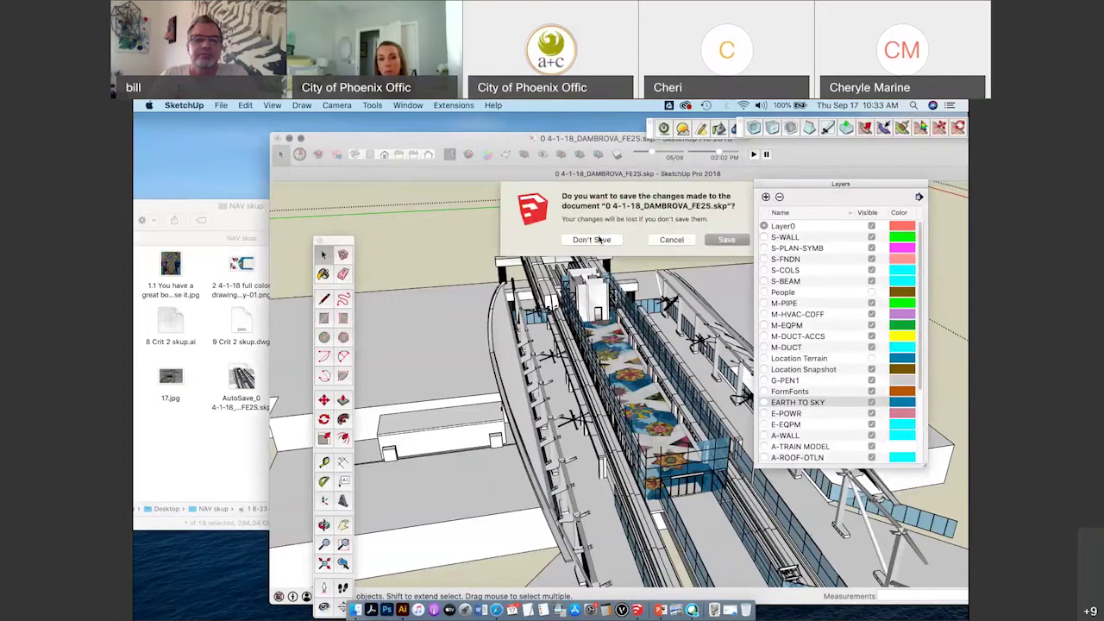
{"action": "left_click", "coordinate": [592, 241]}
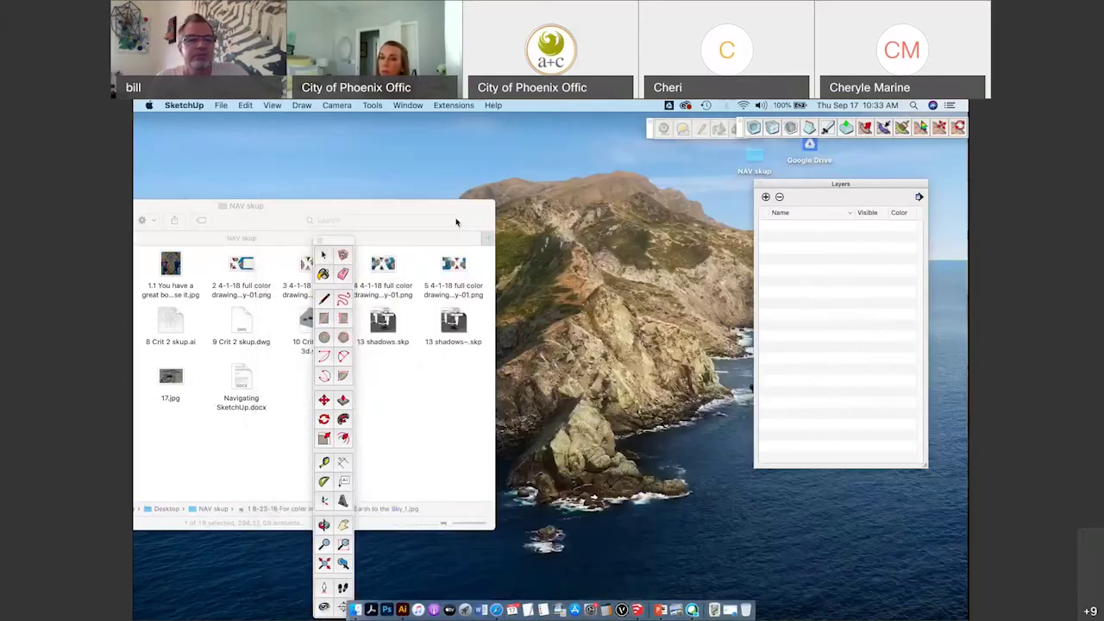
Bring the NAV skup folder window fully into view and open 8 Crit 2 skup.ai in Illustrator.
{"action": "left_click_drag", "start_coordinate": [456, 207], "coordinate": [528, 188]}
{"action": "left_click", "coordinate": [422, 394]}
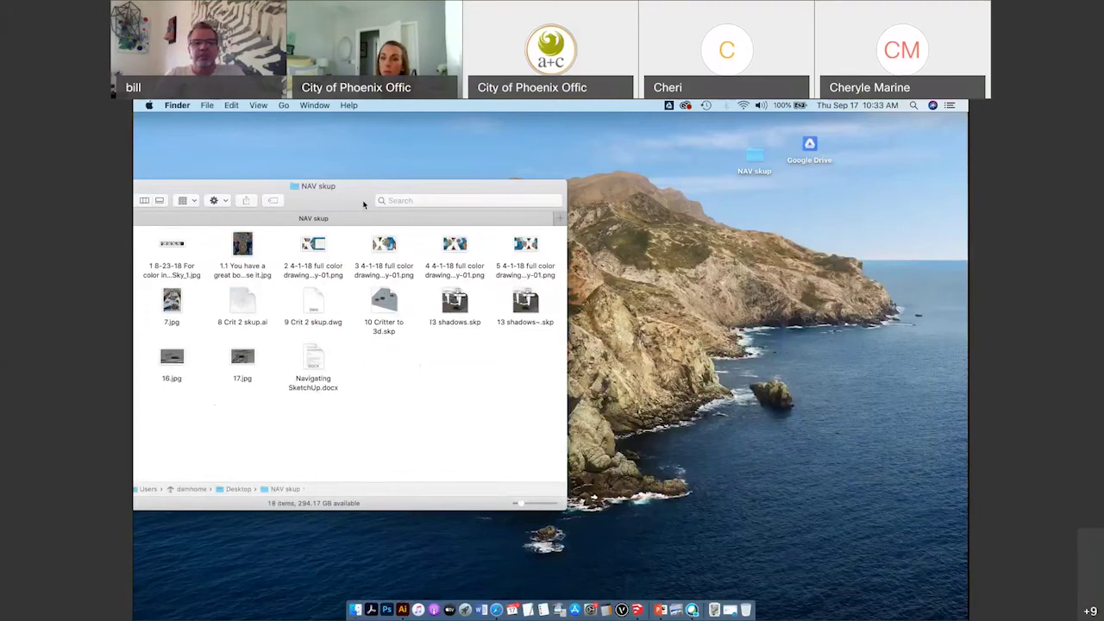
{"action": "left_click_drag", "start_coordinate": [363, 203], "coordinate": [517, 176]}
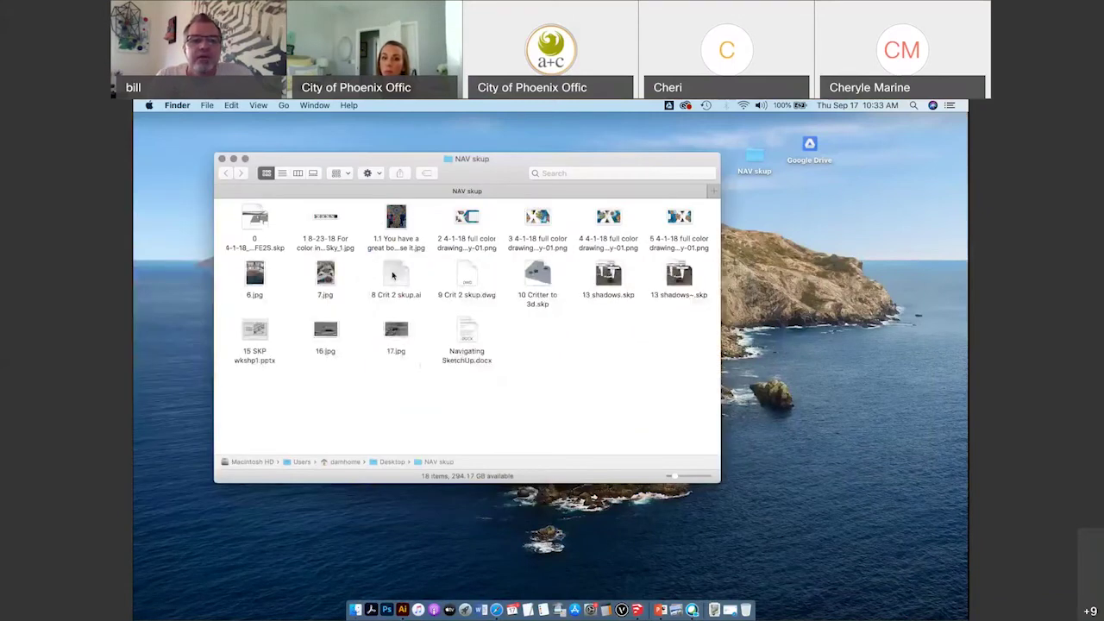
{"action": "left_click_drag", "start_coordinate": [395, 276], "coordinate": [395, 299]}
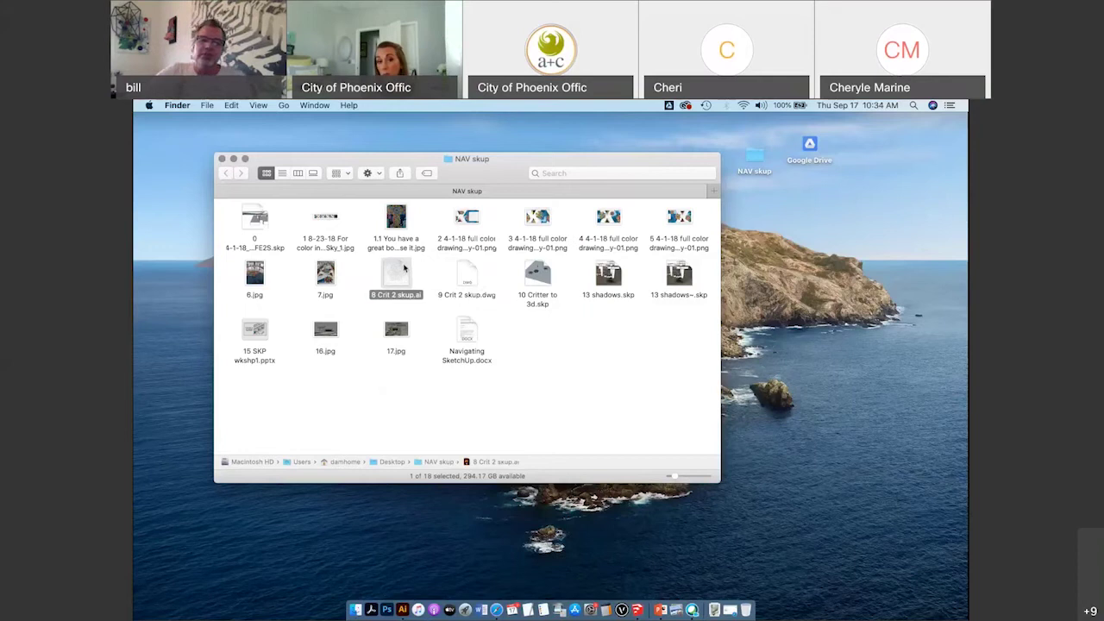
{"action": "mouse_move", "coordinate": [404, 272]}
{"action": "left_mouse_down"}
{"action": "mouse_move", "coordinate": [420, 341]}
{"action": "mouse_move", "coordinate": [424, 537]}
{"action": "mouse_move", "coordinate": [405, 609]}
{"action": "left_mouse_up"}
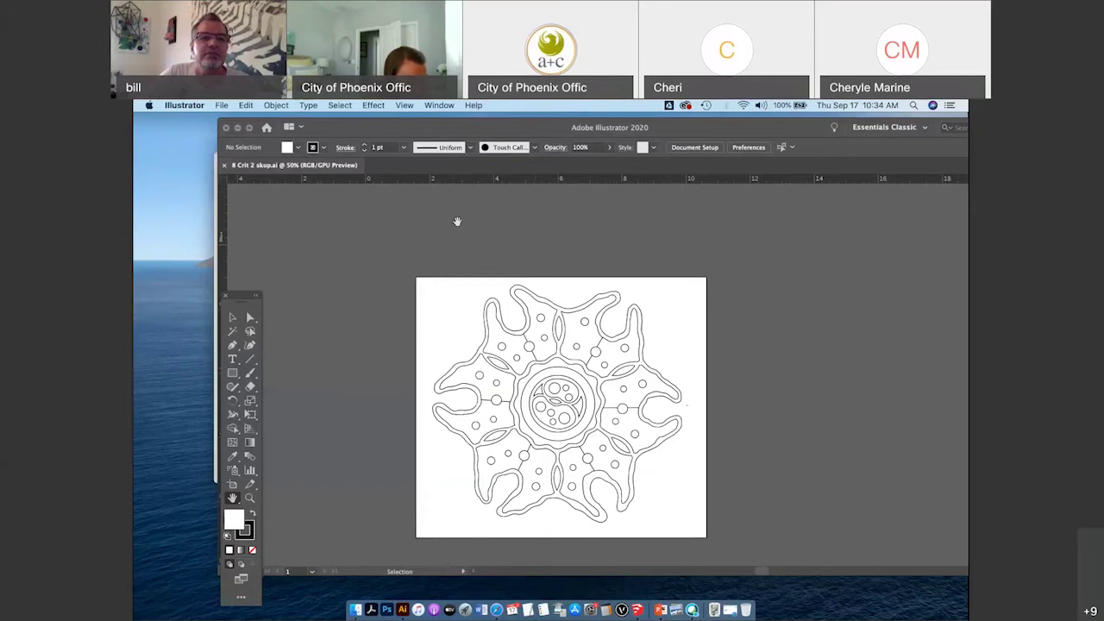
Review the file formats offered by Export As for the line drawing, including AutoCAD Drawing (dwg) and AutoCAD Interchange File (dxf).
{"action": "left_click", "coordinate": [221, 105]}
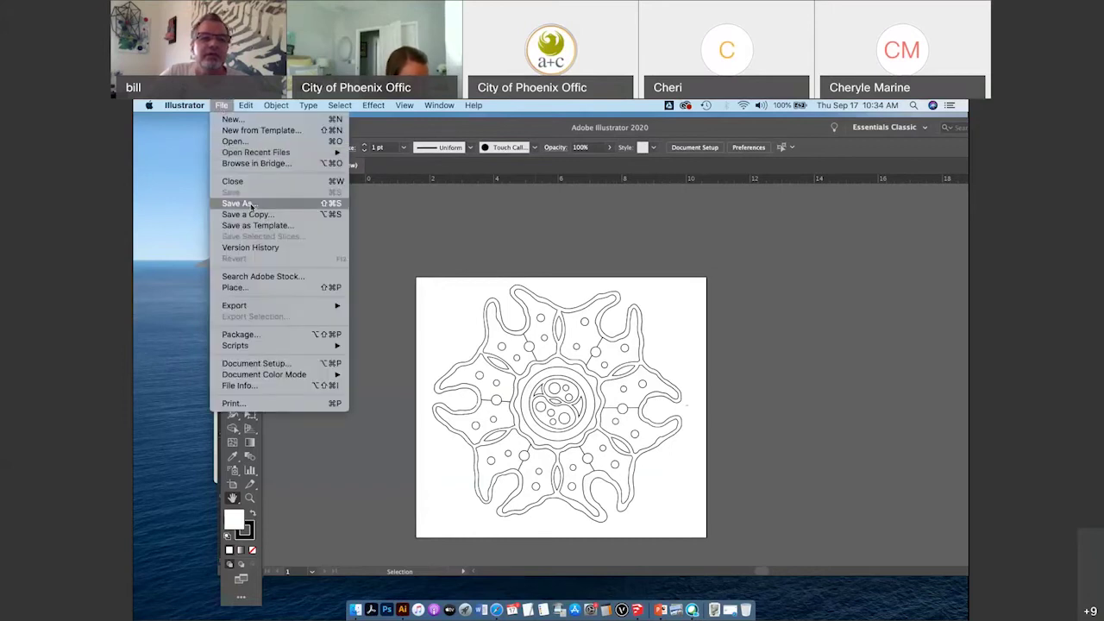
{"action": "mouse_move", "coordinate": [283, 306]}
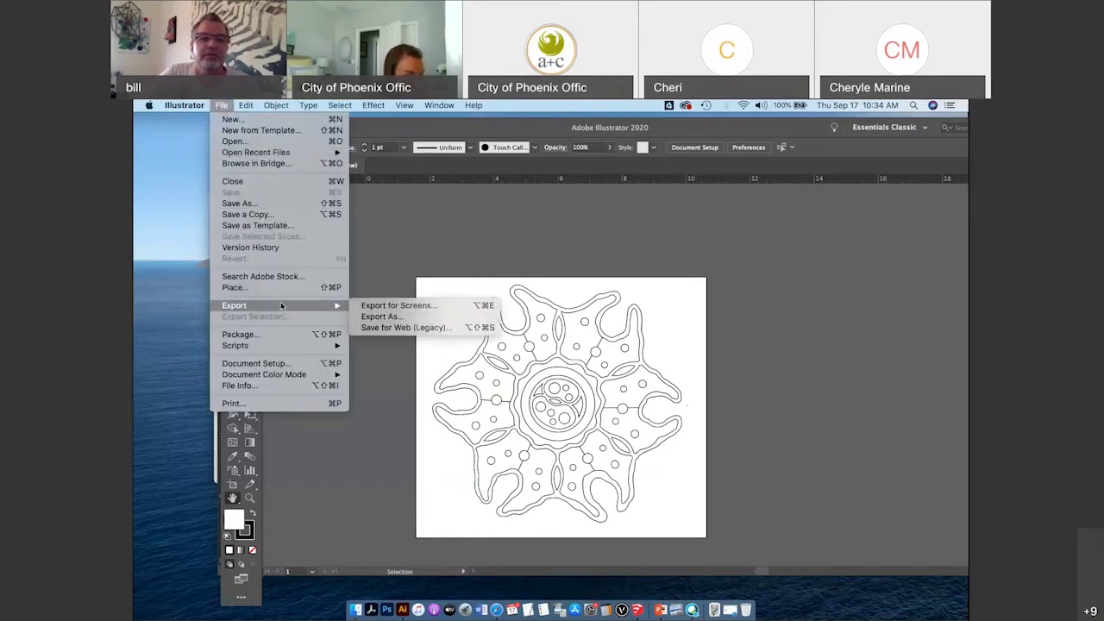
{"action": "left_click", "coordinate": [379, 317]}
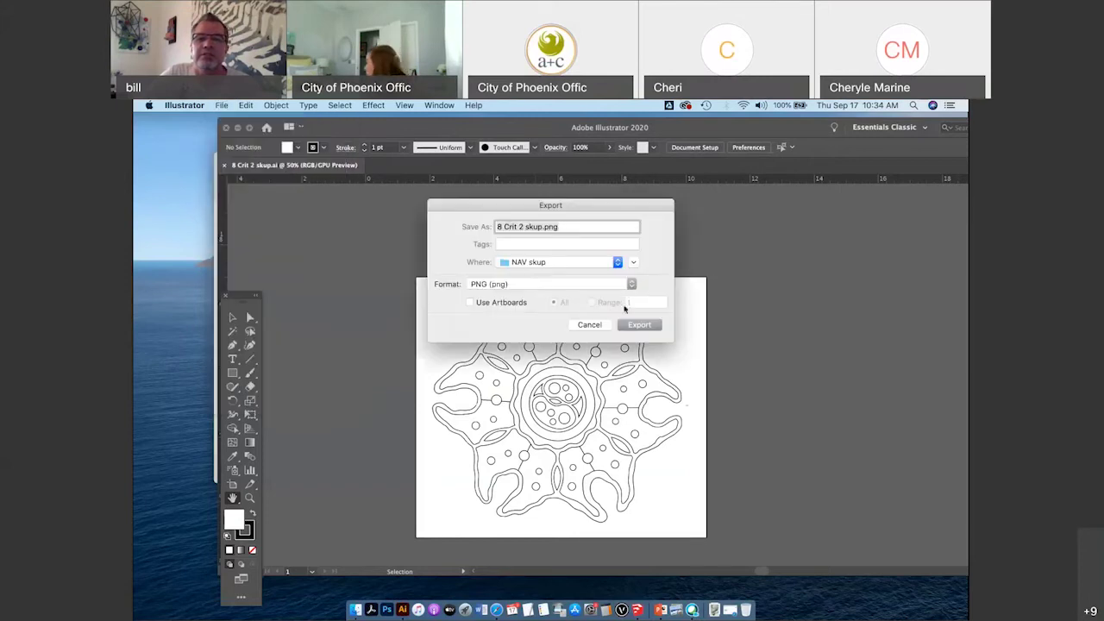
{"action": "left_click", "coordinate": [608, 286]}
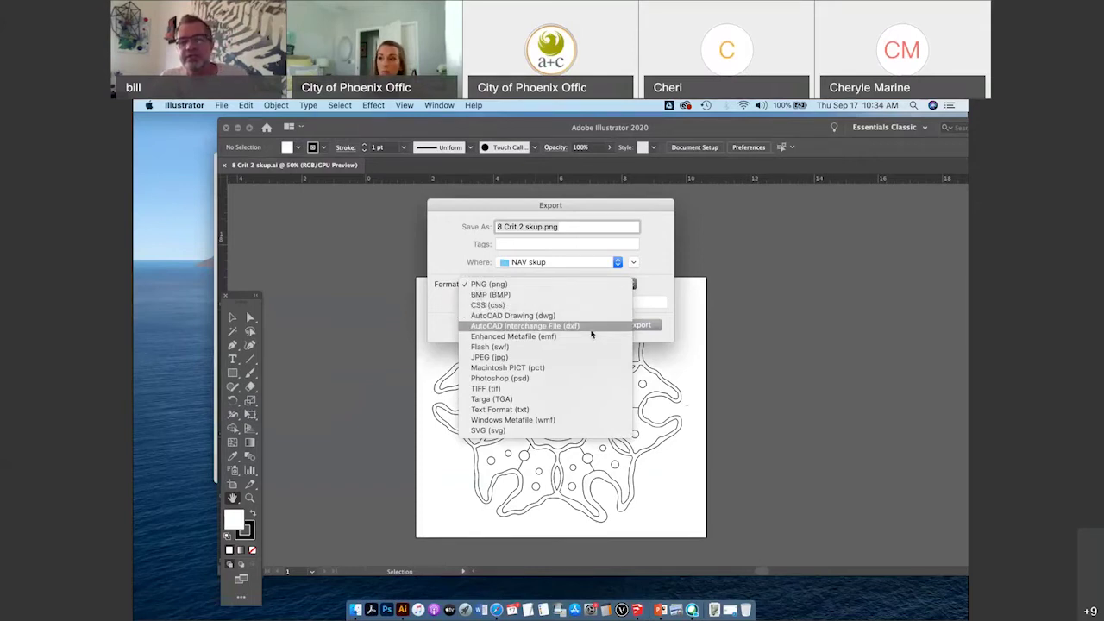
{"action": "left_click", "coordinate": [705, 305]}
{"action": "left_click_drag", "start_coordinate": [622, 210], "coordinate": [847, 232]}
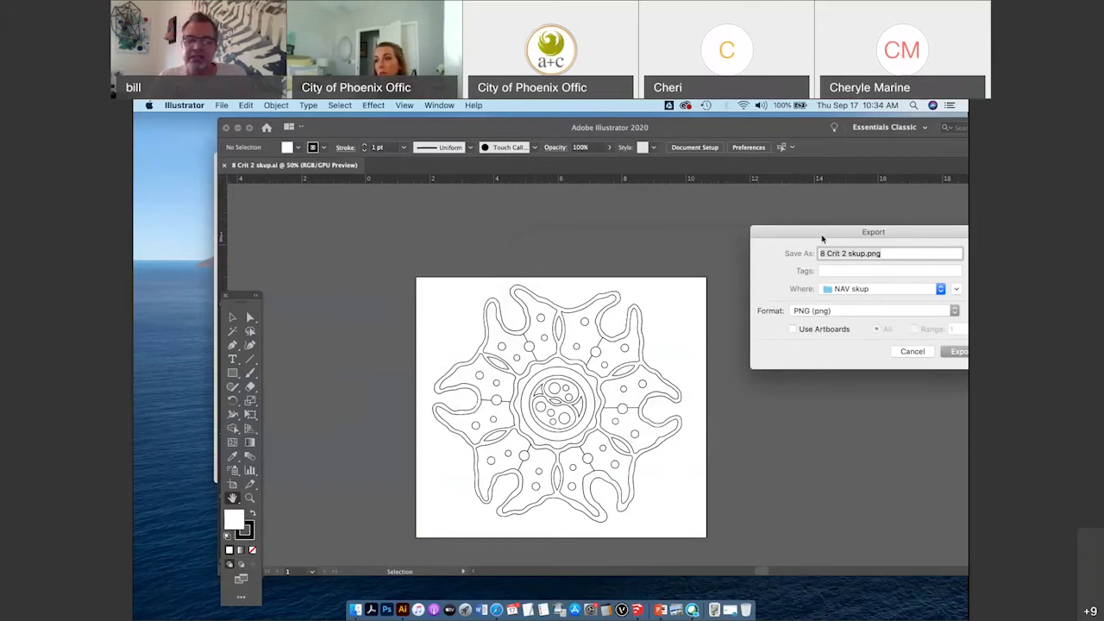
{"action": "left_click_drag", "start_coordinate": [820, 235], "coordinate": [535, 225]}
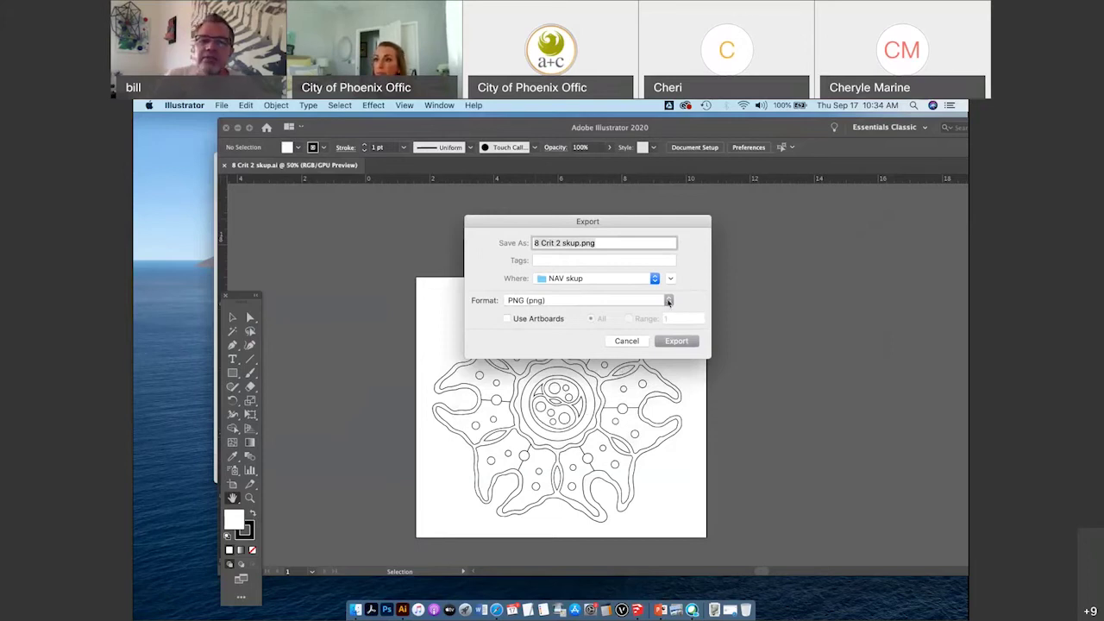
{"action": "left_click", "coordinate": [668, 301]}
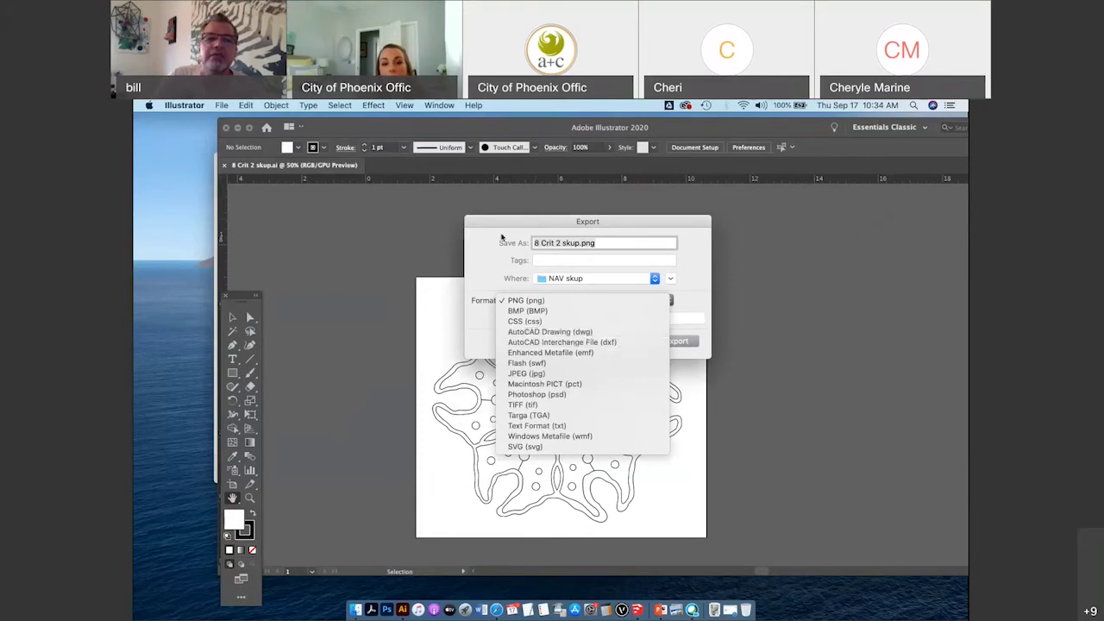
Cancel the export and minimise the Illustrator document window.
{"action": "left_click", "coordinate": [227, 129]}
{"action": "key", "text": "Escape"}
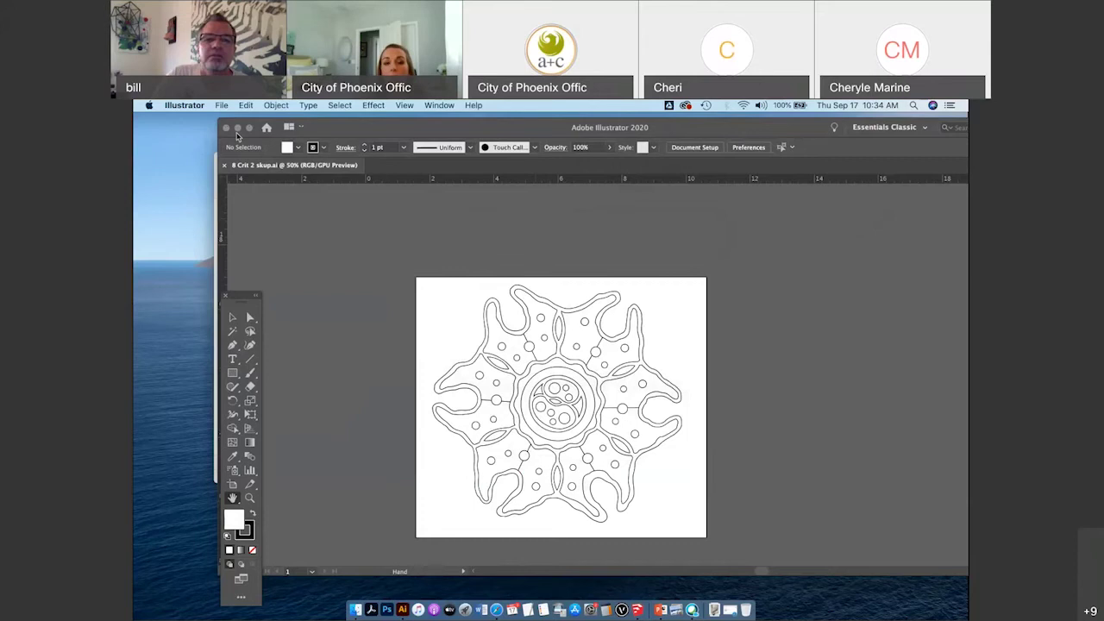
{"action": "left_click", "coordinate": [238, 129]}
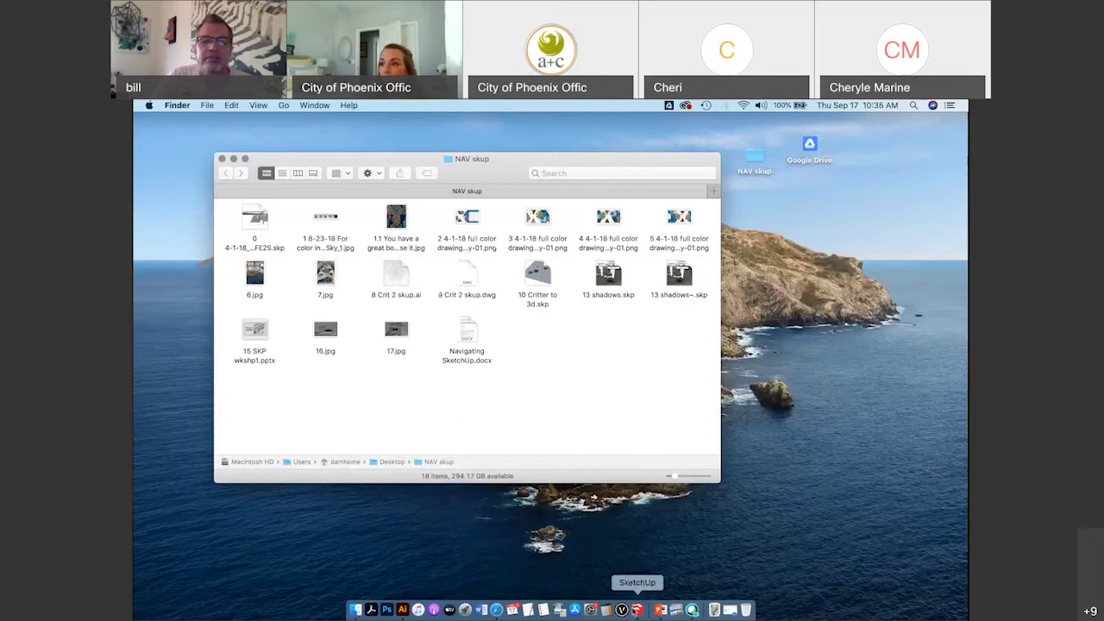
Switch to SketchUp and import 9 Crit 2 skup.dwg into the new model using the AutoCAD Files (*.dwg, *.dxf) format.
{"action": "left_click", "coordinate": [636, 610]}
{"action": "left_click", "coordinate": [221, 105]}
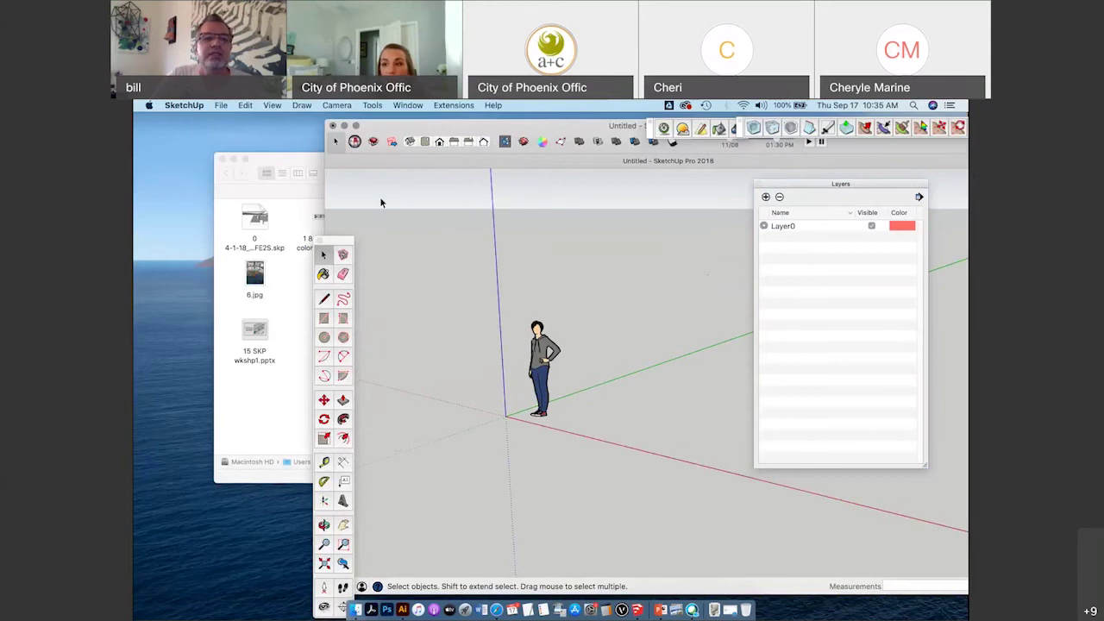
{"action": "left_click", "coordinate": [221, 105]}
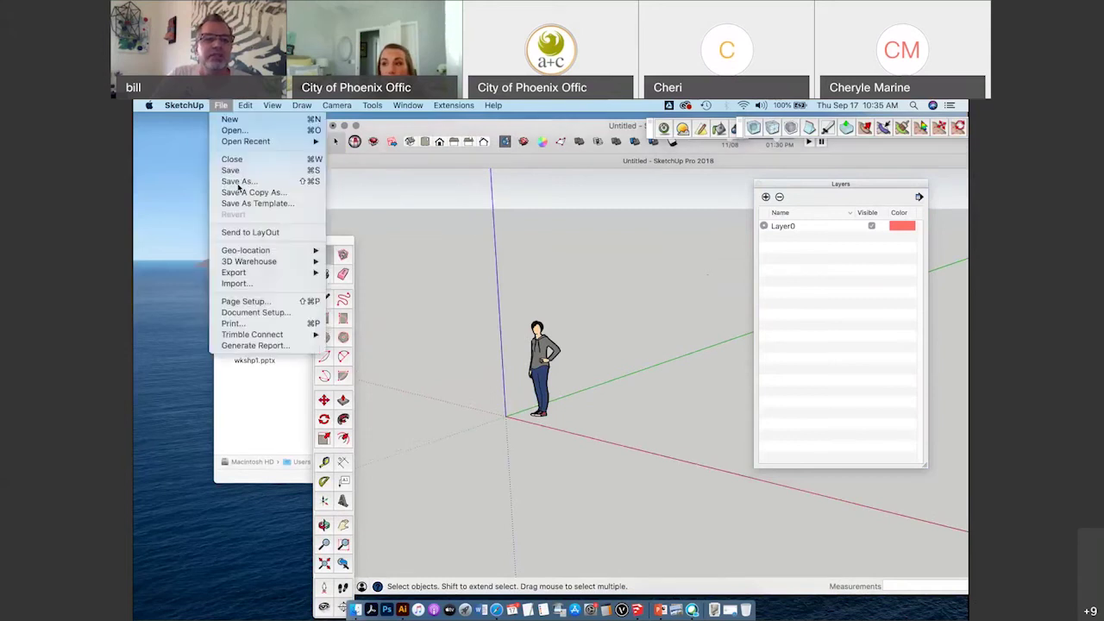
{"action": "left_click", "coordinate": [248, 286]}
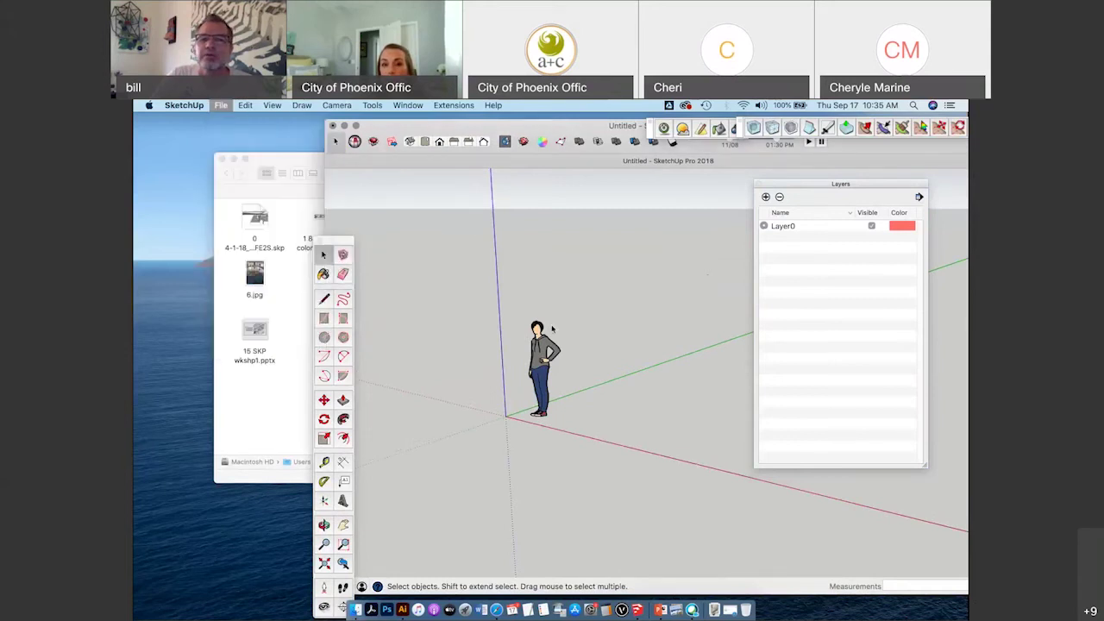
{"action": "left_click_drag", "start_coordinate": [773, 185], "coordinate": [866, 236]}
{"action": "left_click", "coordinate": [854, 234]}
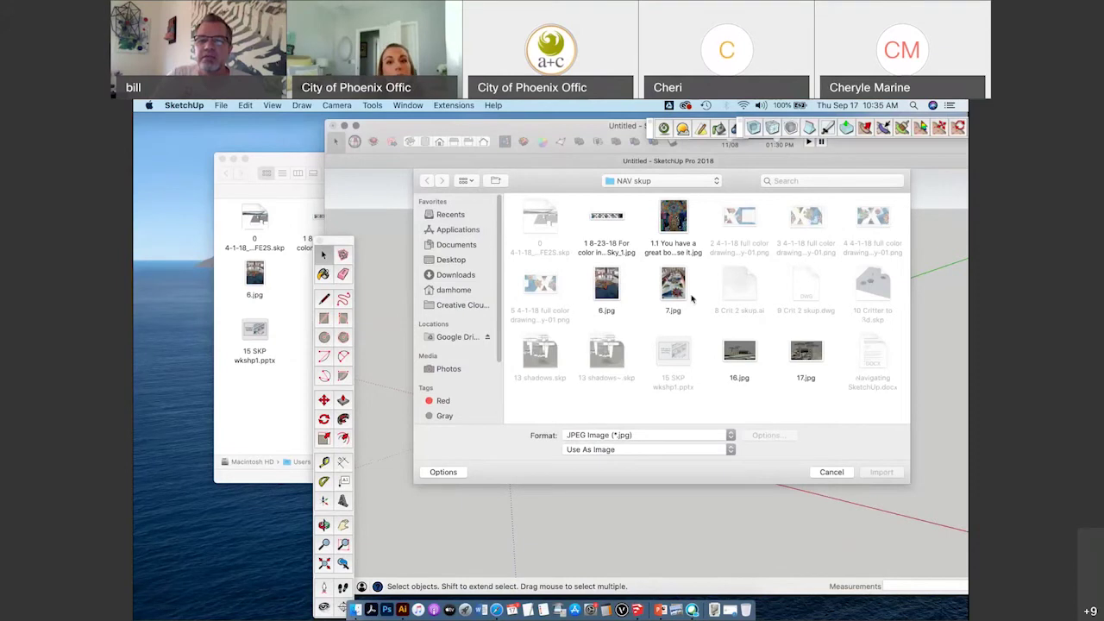
{"action": "left_click", "coordinate": [729, 435]}
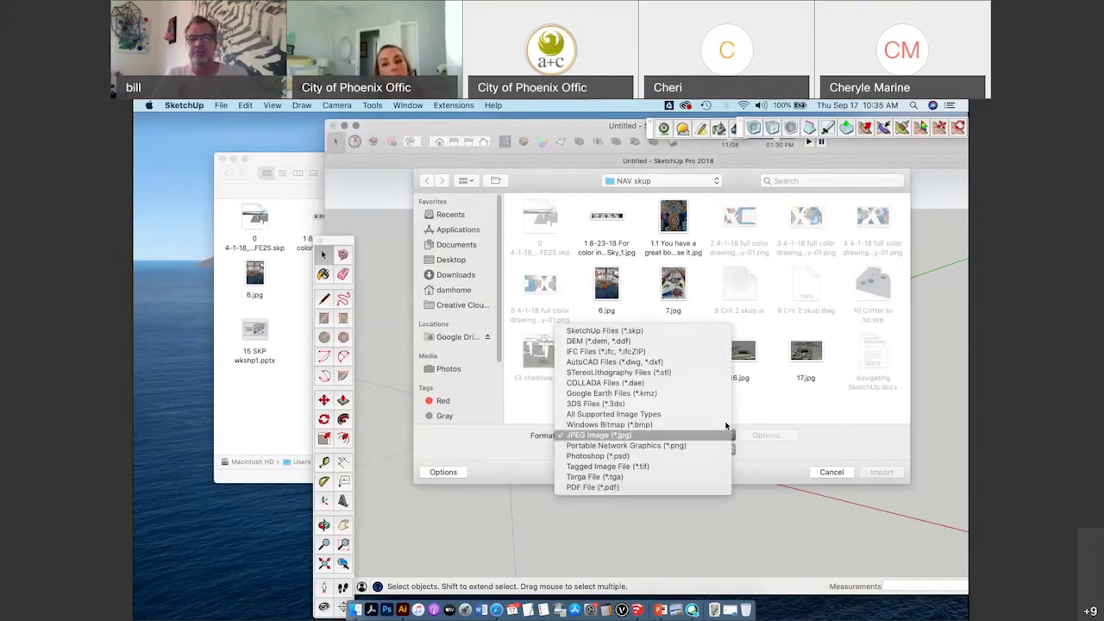
{"action": "left_click", "coordinate": [706, 365]}
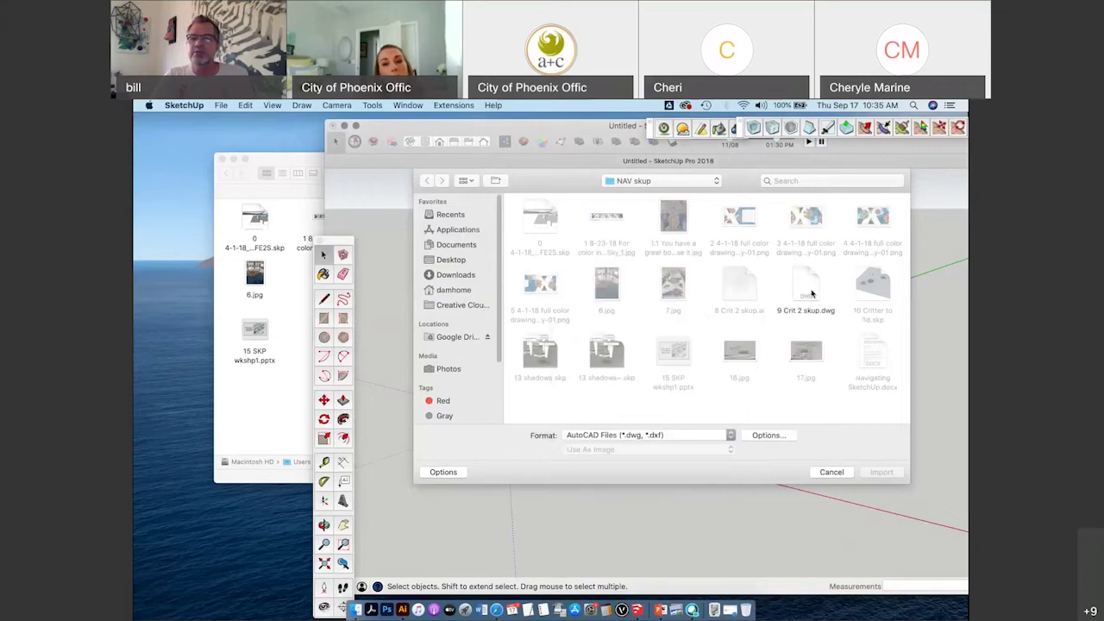
{"action": "left_click", "coordinate": [809, 293]}
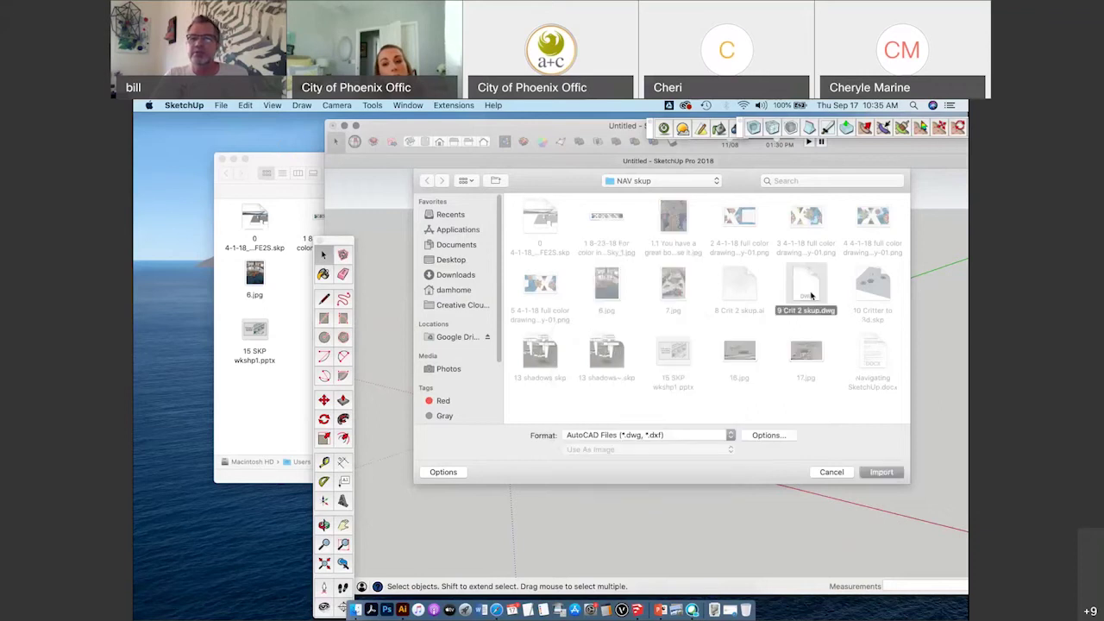
{"action": "left_click", "coordinate": [879, 473]}
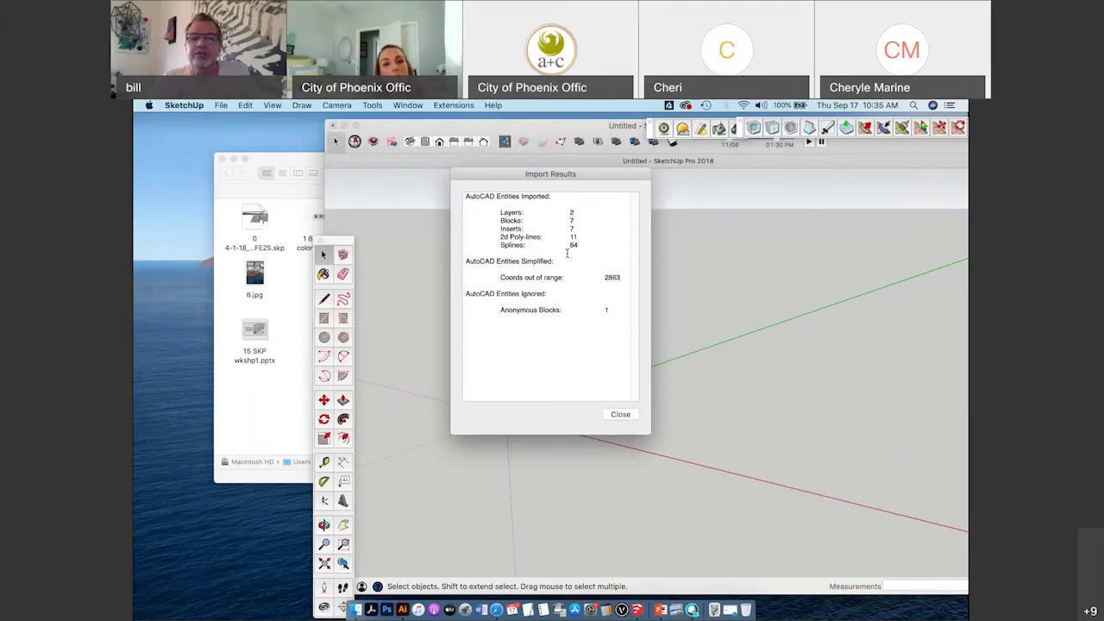
{"action": "left_click", "coordinate": [628, 416]}
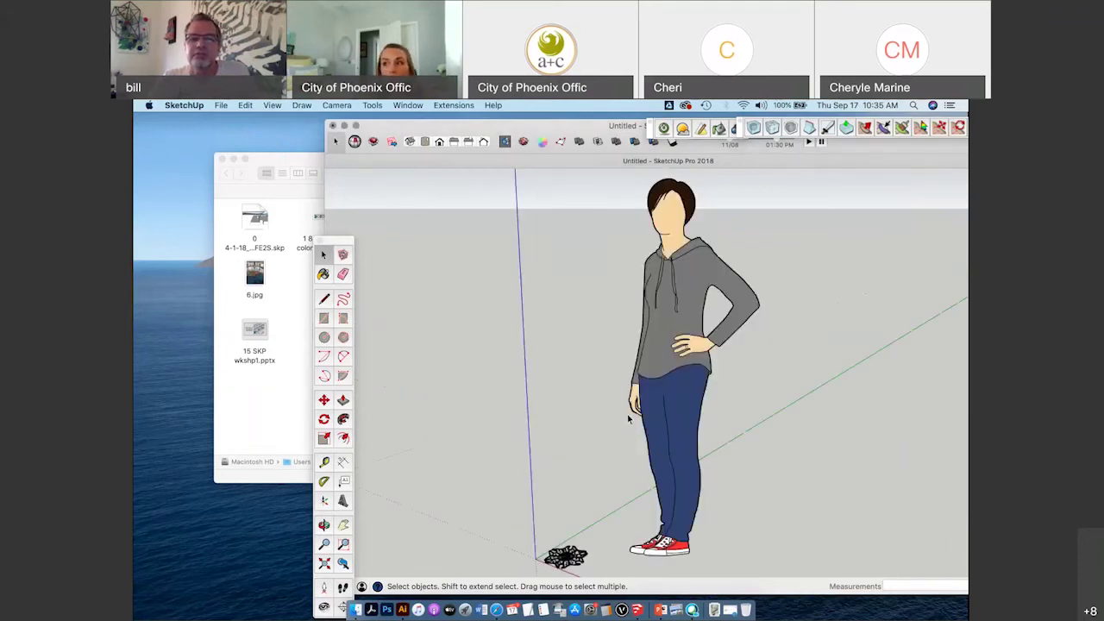
Scale the imported line drawing up uniformly by about 10.45, and enlarge it slightly further.
{"action": "scroll", "coordinate": [578, 419], "scroll_direction": "down", "scroll_amount": 3}
{"action": "scroll", "coordinate": [625, 474], "scroll_direction": "up", "scroll_amount": 3}
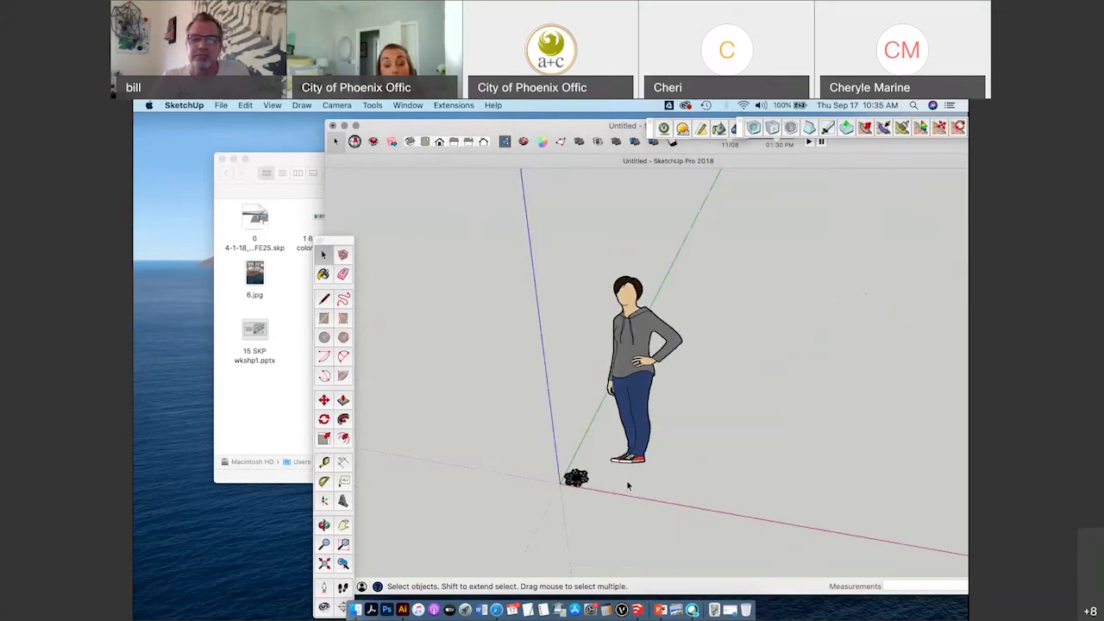
{"action": "scroll", "coordinate": [624, 466], "scroll_direction": "down", "scroll_amount": 1}
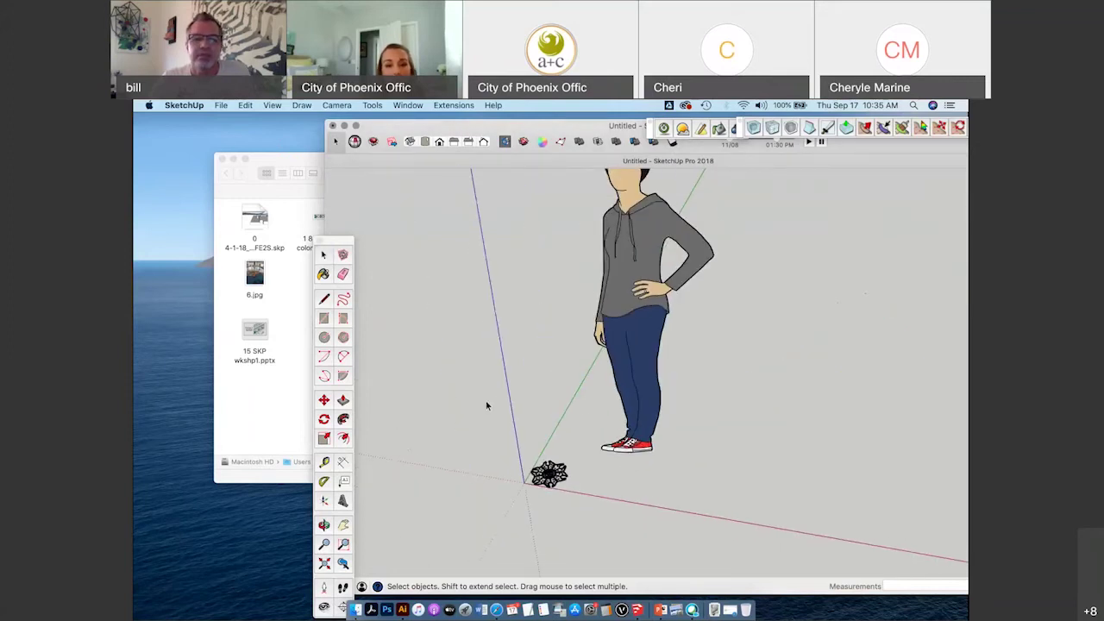
{"action": "left_click", "coordinate": [549, 474]}
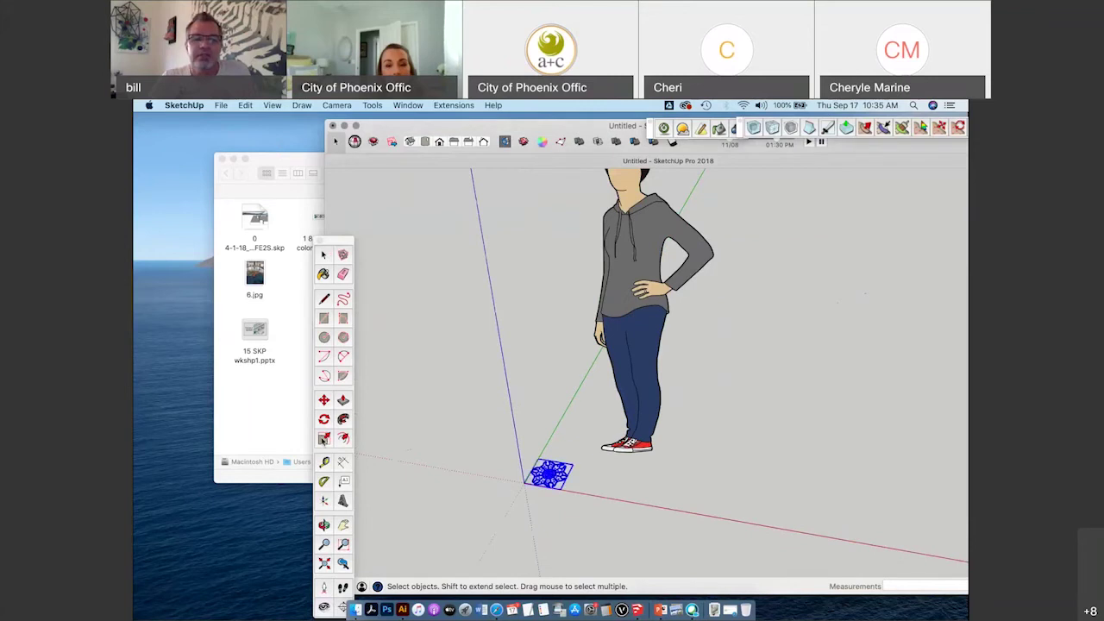
{"action": "left_click", "coordinate": [324, 438]}
{"action": "left_click_drag", "start_coordinate": [528, 473], "coordinate": [423, 250]}
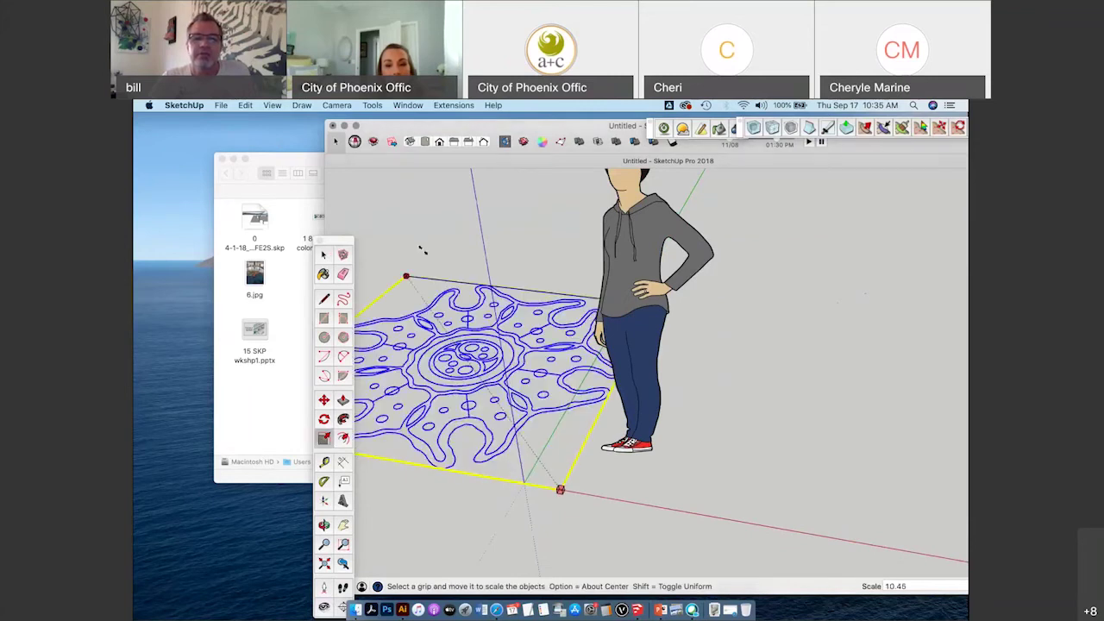
{"action": "scroll", "coordinate": [422, 250], "scroll_direction": "down", "scroll_amount": 4}
{"action": "middle_click_drag", "start_coordinate": [423, 251], "coordinate": [707, 402]}
{"action": "scroll", "coordinate": [633, 312], "scroll_direction": "up", "scroll_amount": 2}
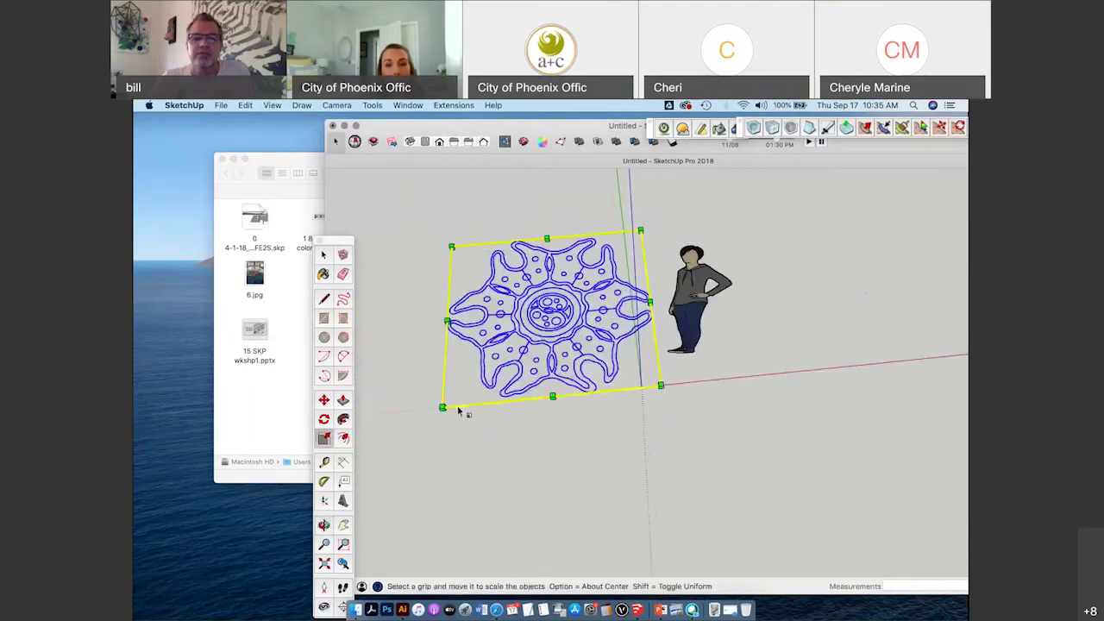
{"action": "left_click_drag", "start_coordinate": [443, 407], "coordinate": [435, 414]}
{"action": "left_click", "coordinate": [324, 255]}
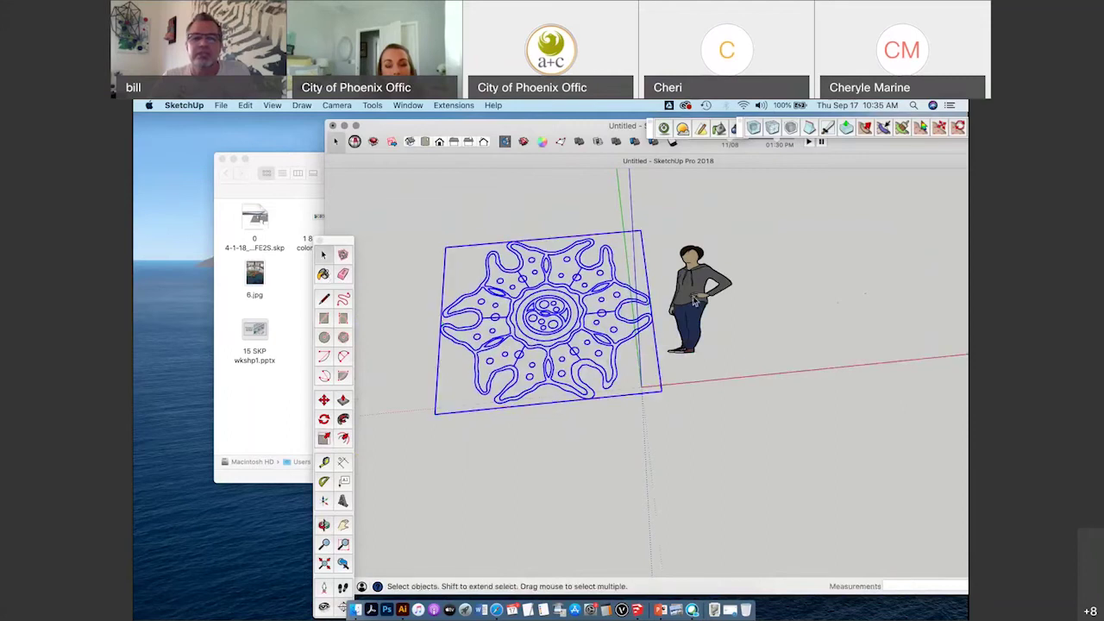
Move the standing figure about 7' 1" away from the line drawing.
{"action": "left_click", "coordinate": [695, 298]}
{"action": "left_click", "coordinate": [324, 401]}
{"action": "left_click_drag", "start_coordinate": [435, 339], "coordinate": [635, 309]}
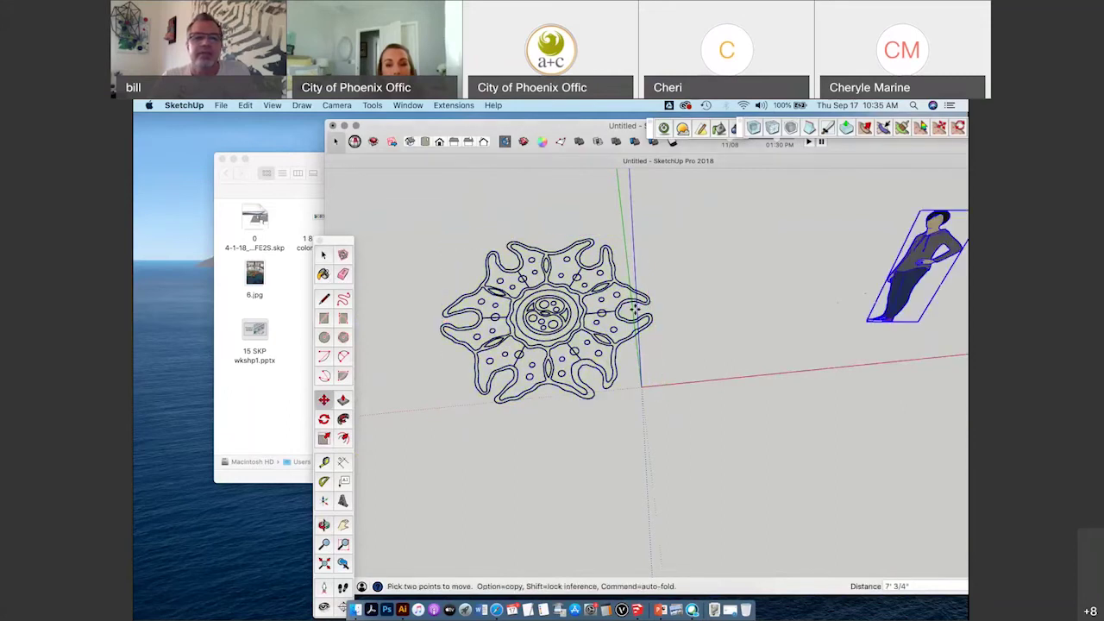
{"action": "key", "text": "space"}
Try to push/pull the shapes inside the imported line drawing.
{"action": "middle_click_drag", "start_coordinate": [741, 393], "coordinate": [604, 363]}
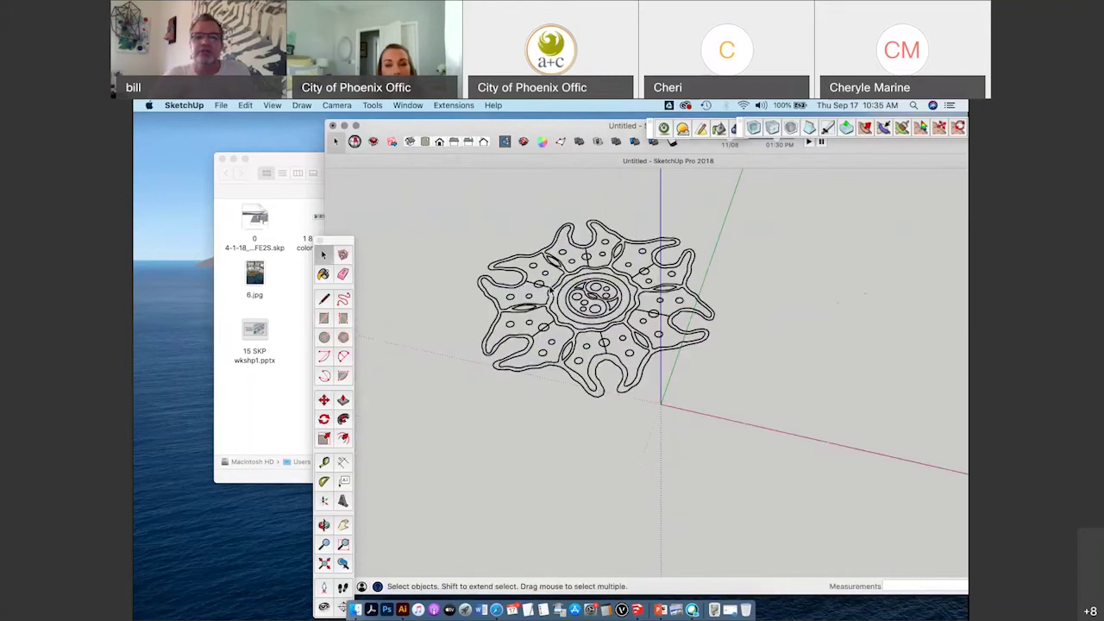
{"action": "scroll", "coordinate": [539, 289], "scroll_direction": "up", "scroll_amount": 2}
{"action": "left_click", "coordinate": [539, 289]}
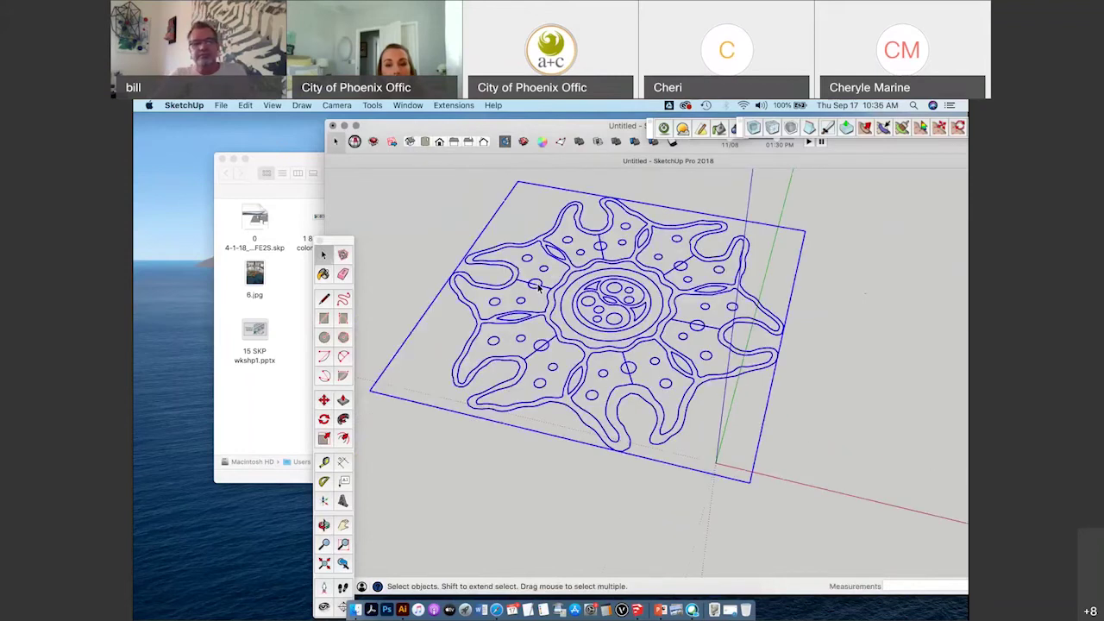
{"action": "key", "text": "p"}
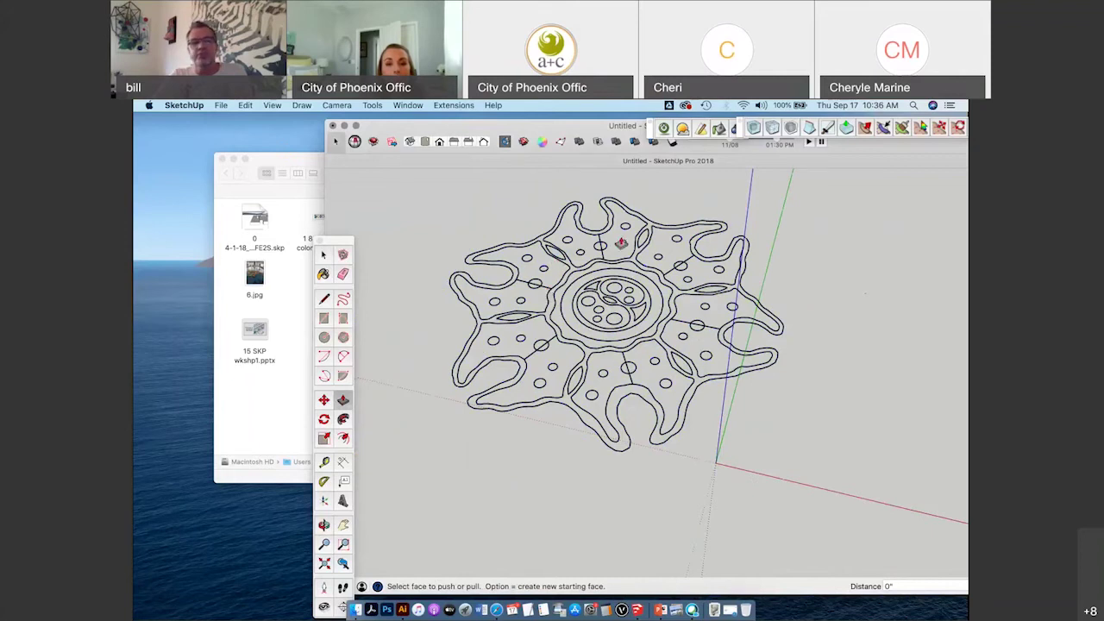
{"action": "key", "text": "space"}
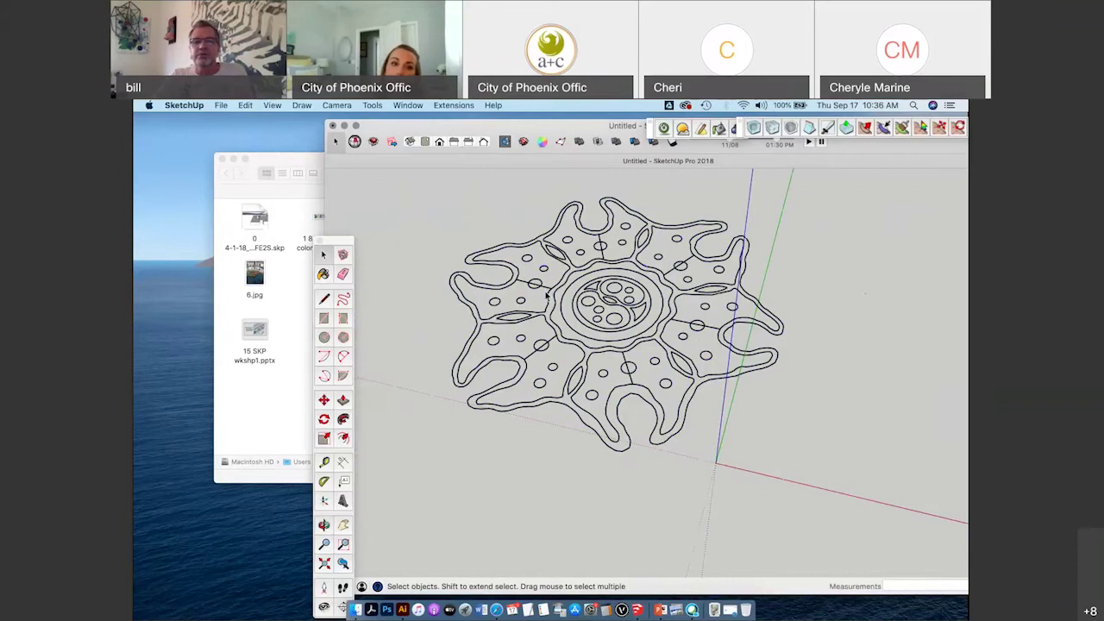
Open the line drawing component down to its nested level to inspect the linework, and leave the editing mode.
{"action": "middle_click_drag", "start_coordinate": [546, 295], "coordinate": [625, 352]}
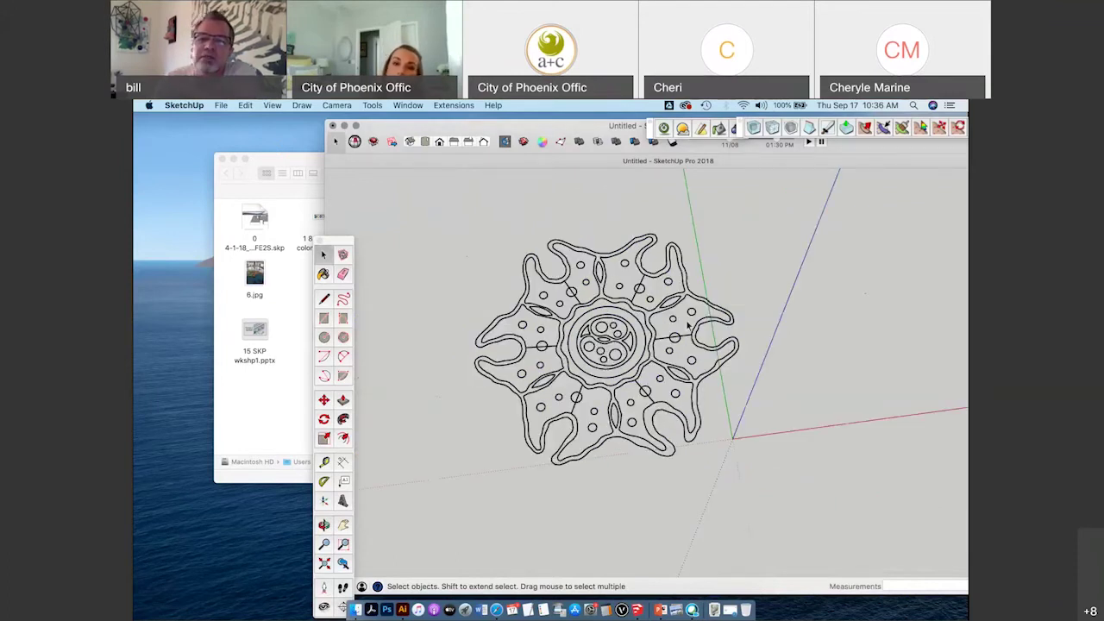
{"action": "middle_click_drag", "start_coordinate": [688, 322], "coordinate": [591, 281]}
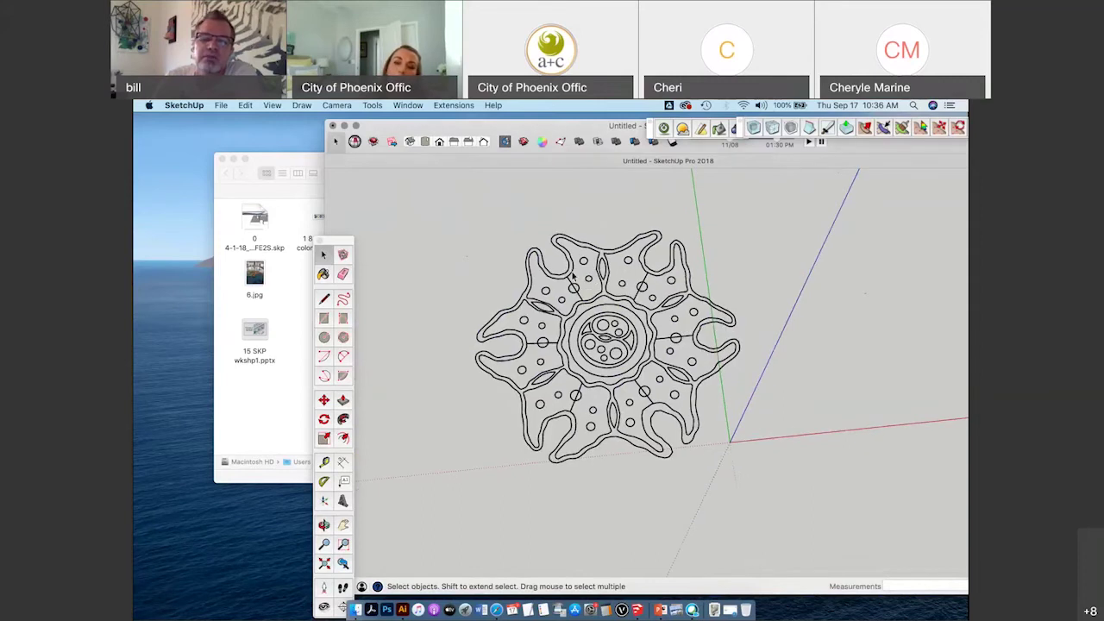
{"action": "left_click", "coordinate": [572, 275]}
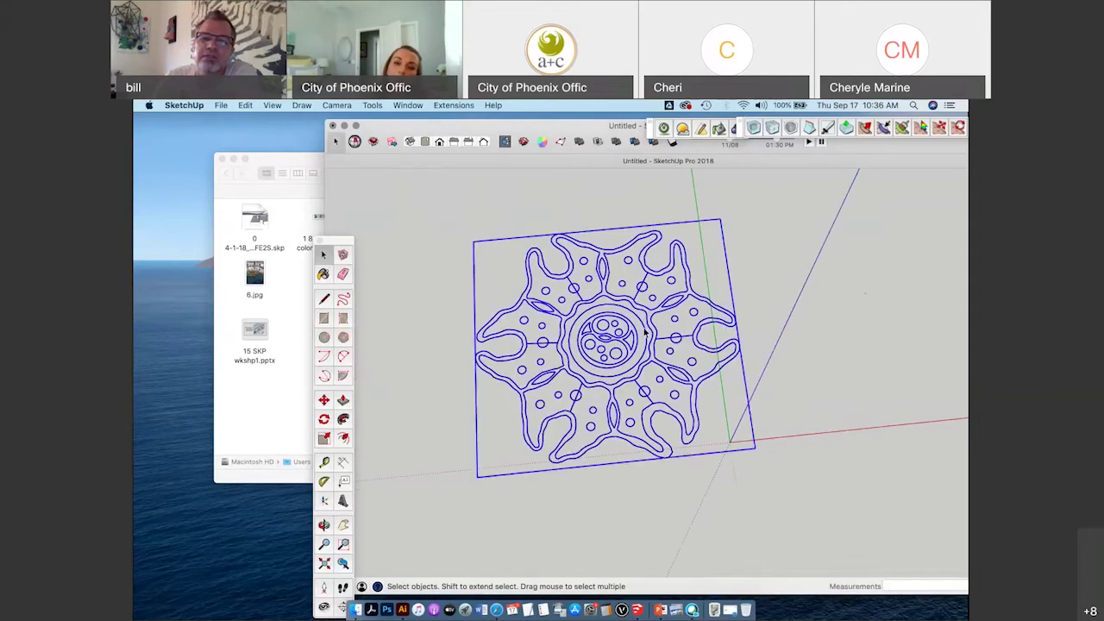
{"action": "middle_click_drag", "start_coordinate": [645, 331], "coordinate": [578, 368]}
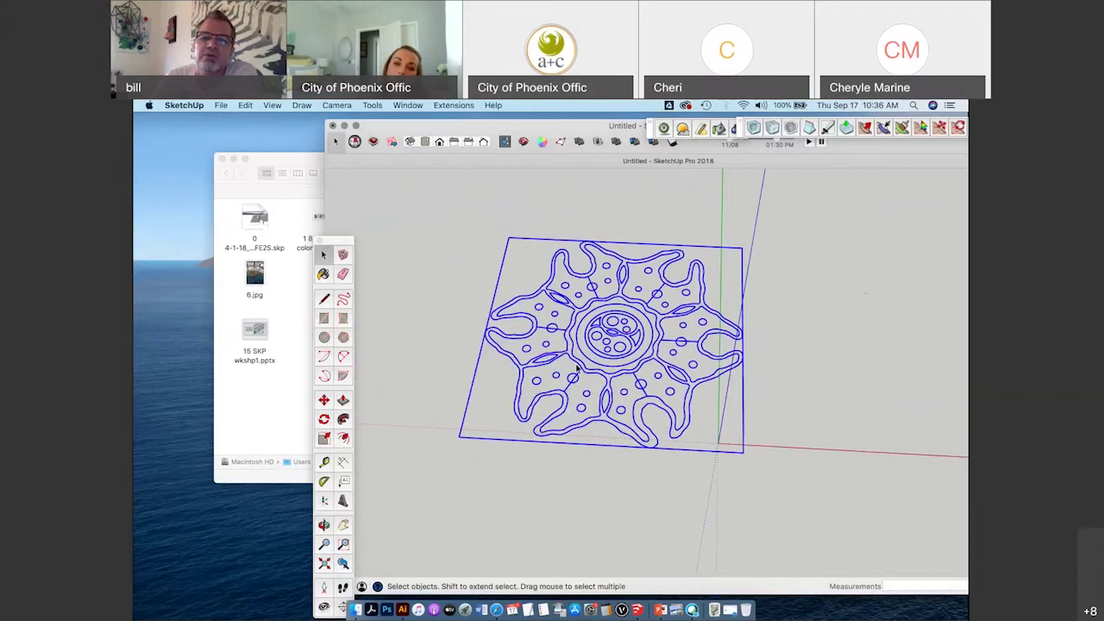
{"action": "double_click", "coordinate": [576, 321]}
{"action": "double_click", "coordinate": [576, 321]}
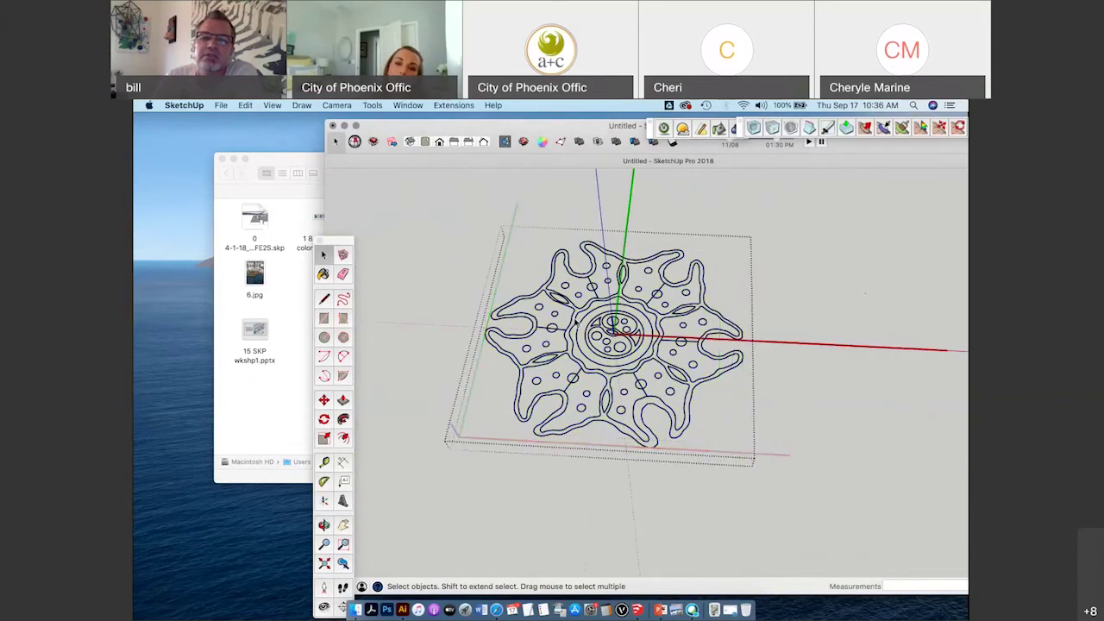
{"action": "left_click", "coordinate": [526, 218]}
{"action": "left_click", "coordinate": [499, 236]}
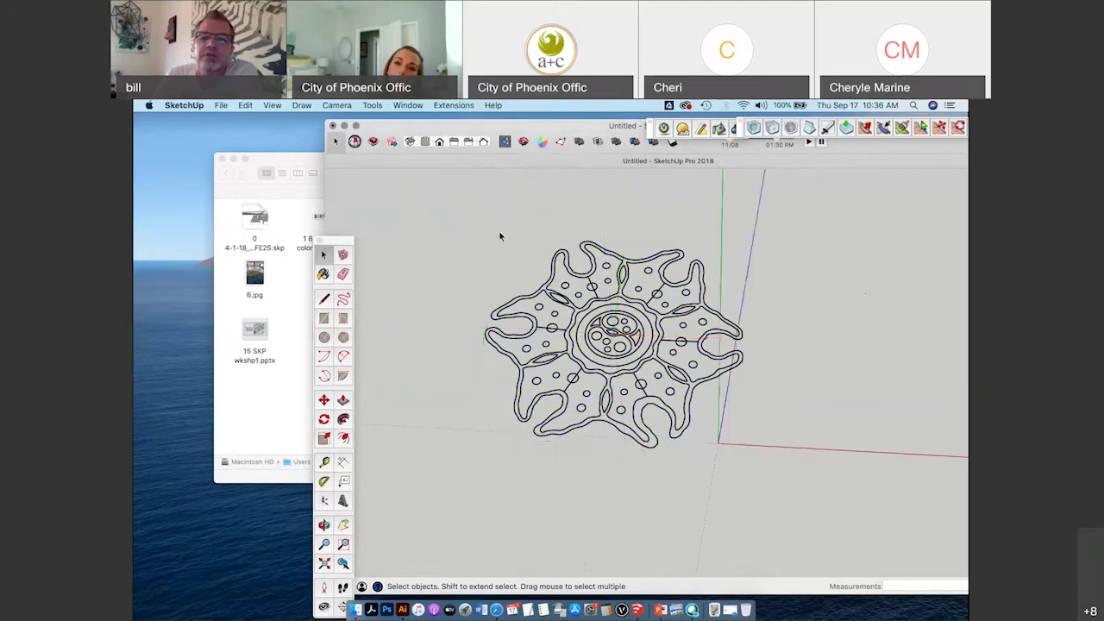
{"action": "scroll", "coordinate": [637, 390], "scroll_direction": "down", "scroll_amount": 3}
{"action": "middle_click_drag", "start_coordinate": [637, 390], "coordinate": [698, 407]}
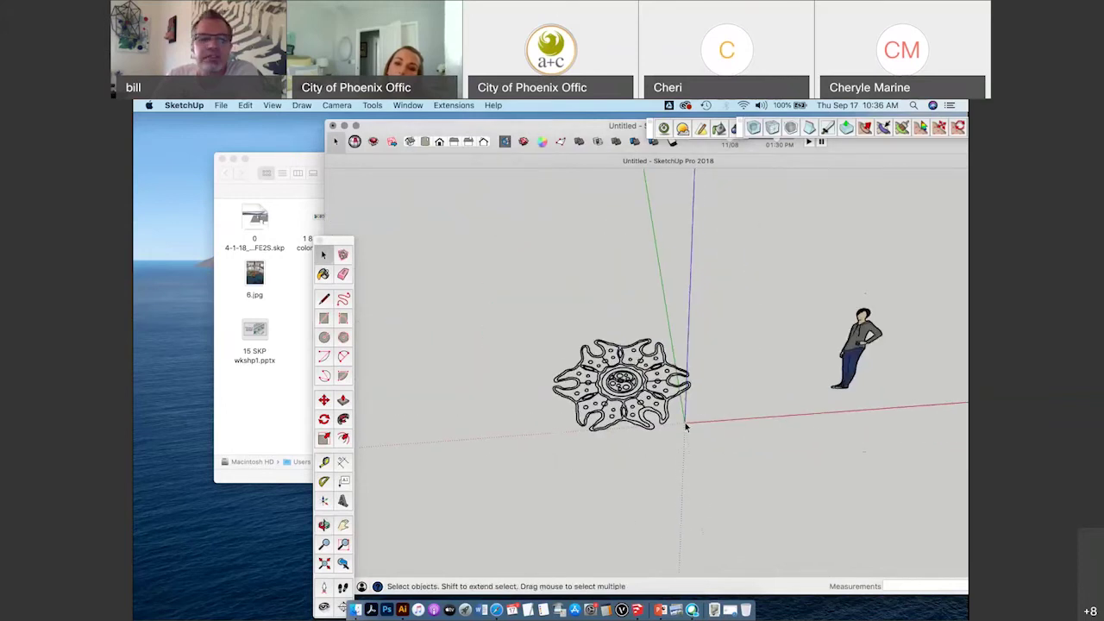
{"action": "key", "text": "r"}
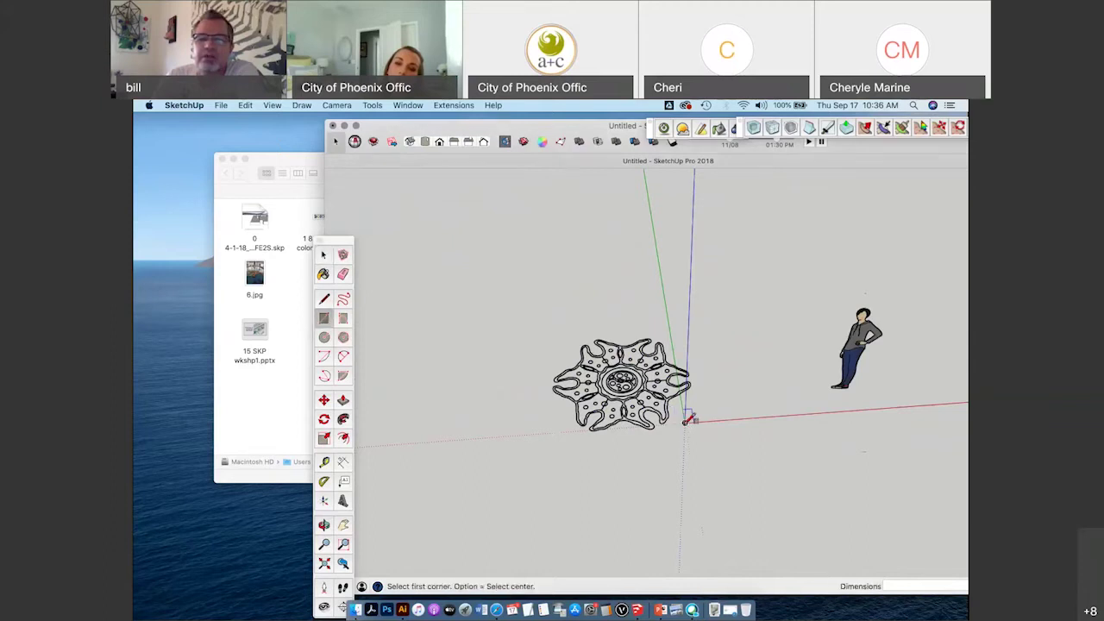
{"action": "left_click", "coordinate": [687, 421]}
{"action": "left_click", "coordinate": [468, 258]}
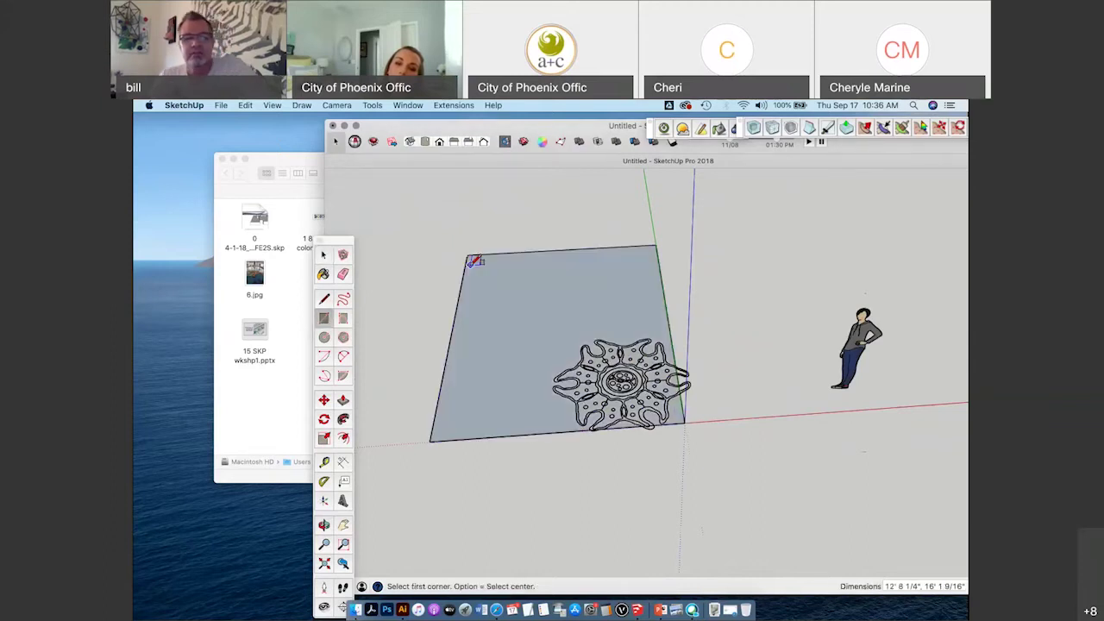
{"action": "key", "text": "super+z"}
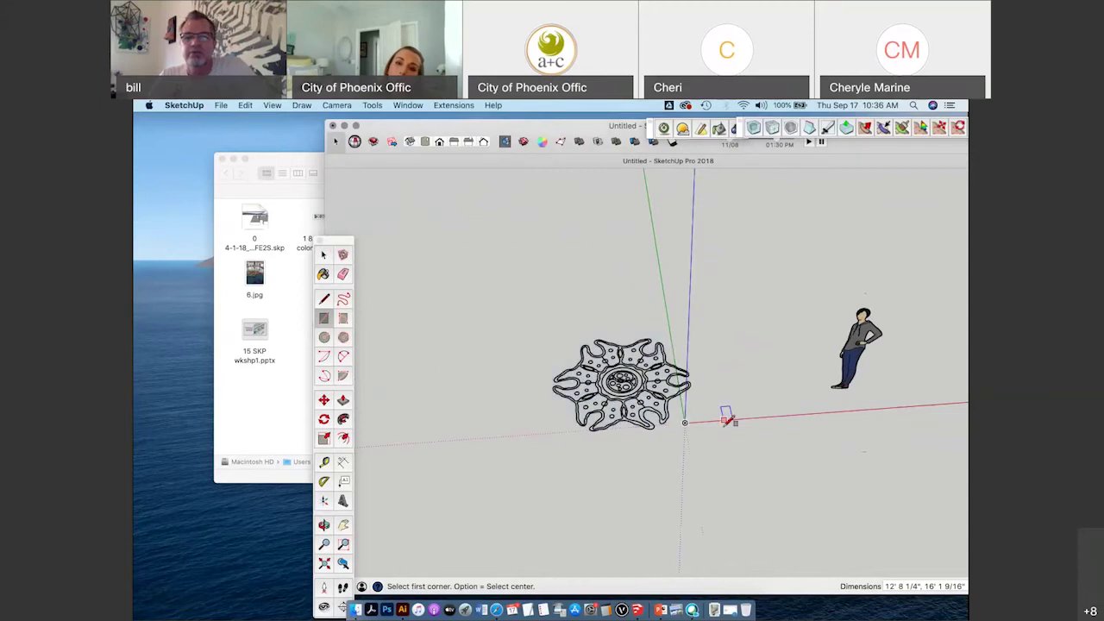
Draw a rectangle about 8' 11" by 6' 11" on the ground plane enclosing the whole line drawing.
{"action": "left_click", "coordinate": [725, 444]}
{"action": "left_click", "coordinate": [547, 333]}
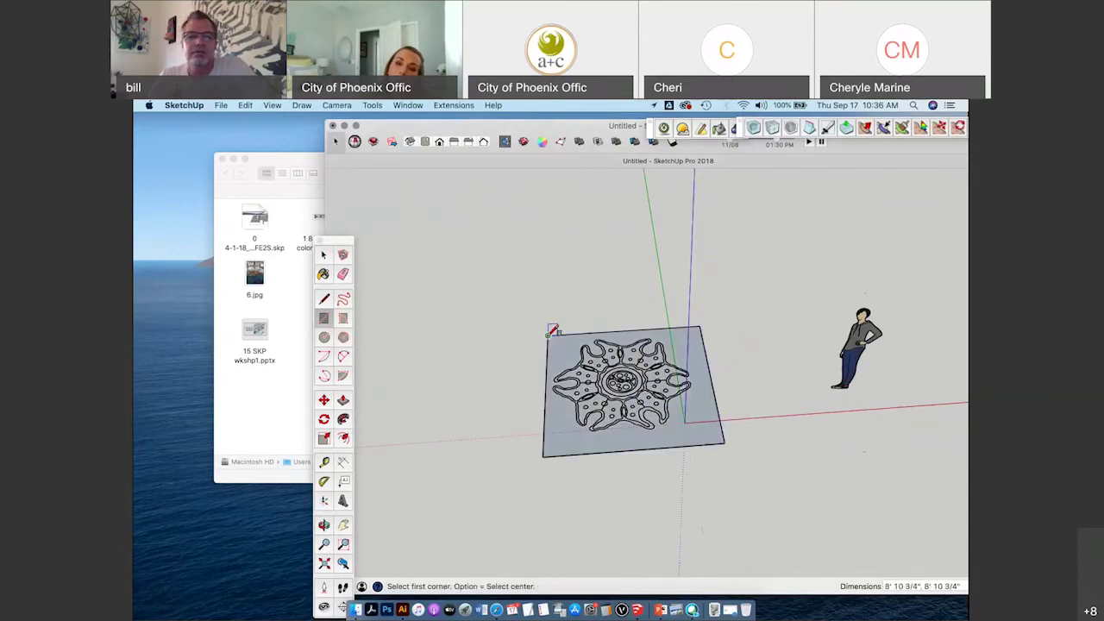
{"action": "key", "text": "space"}
Explode the imported line drawing component and the nested component inside it, and clear the selection.
{"action": "scroll", "coordinate": [651, 366], "scroll_direction": "up", "scroll_amount": 5}
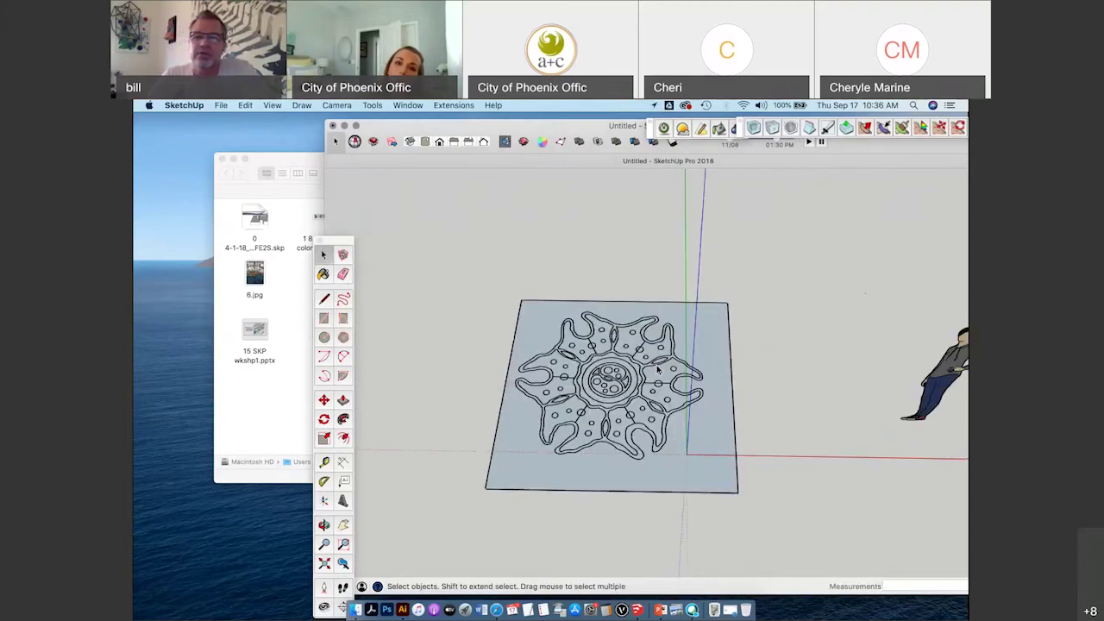
{"action": "scroll", "coordinate": [650, 367], "scroll_direction": "up", "scroll_amount": 1}
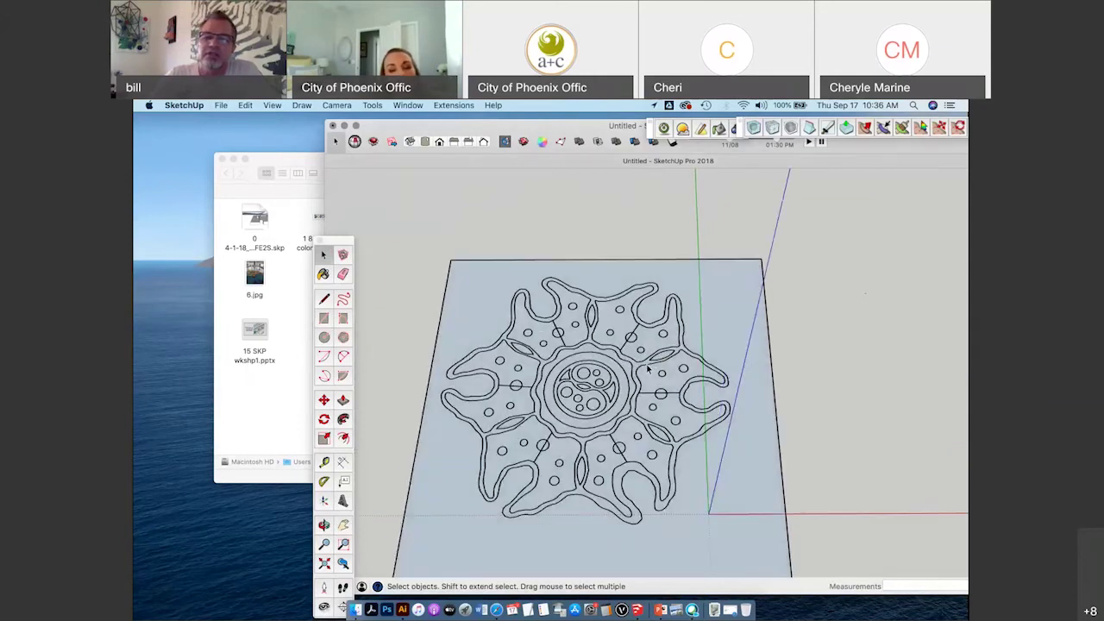
{"action": "left_click", "coordinate": [703, 395]}
{"action": "scroll", "coordinate": [703, 395], "scroll_direction": "down", "scroll_amount": 1}
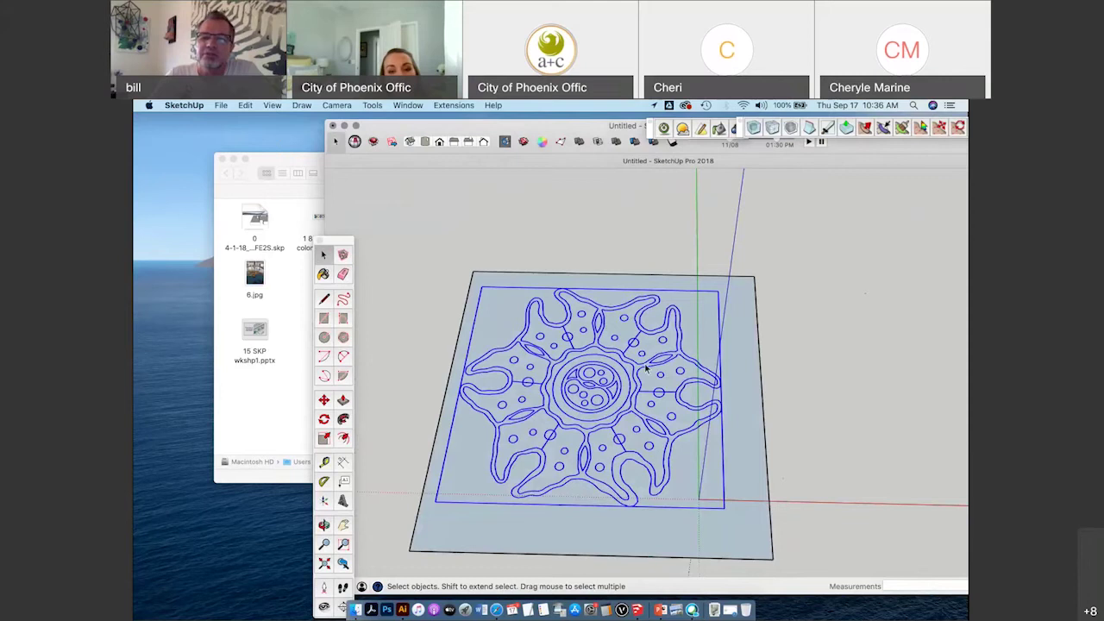
{"action": "right_click", "coordinate": [645, 368]}
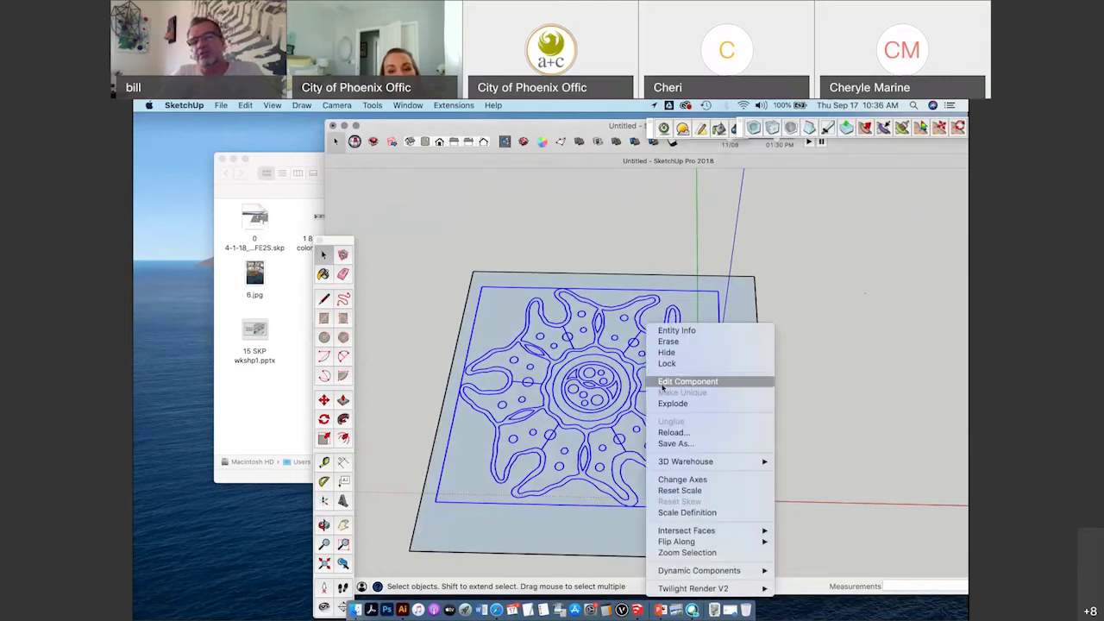
{"action": "left_click", "coordinate": [665, 404]}
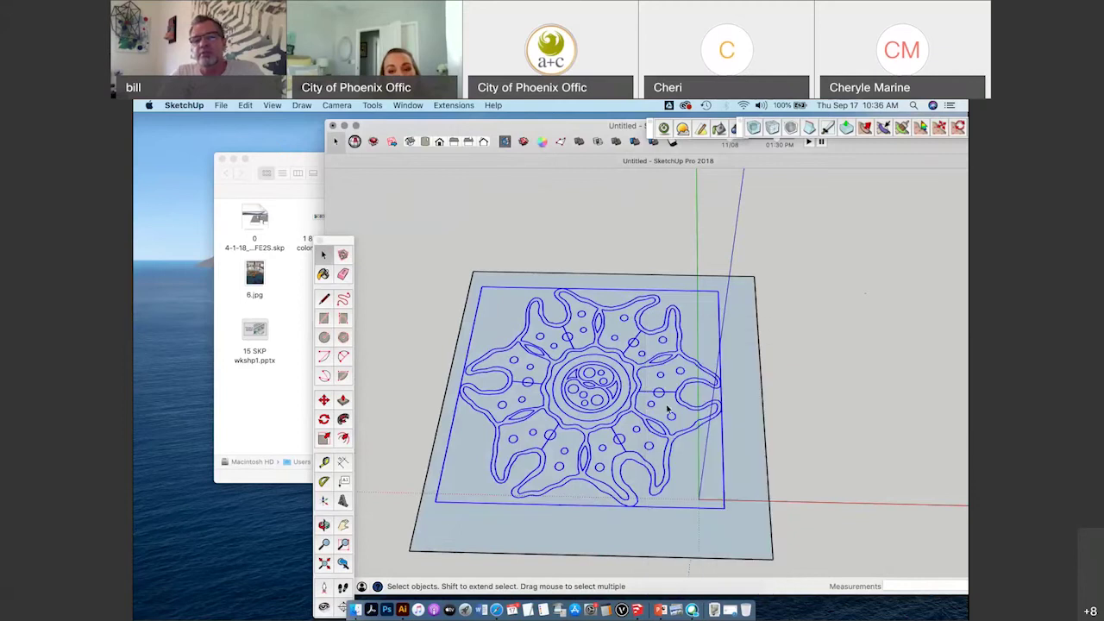
{"action": "key", "text": "Escape"}
{"action": "left_click", "coordinate": [649, 335]}
{"action": "right_click", "coordinate": [644, 318]}
{"action": "left_click", "coordinate": [665, 405]}
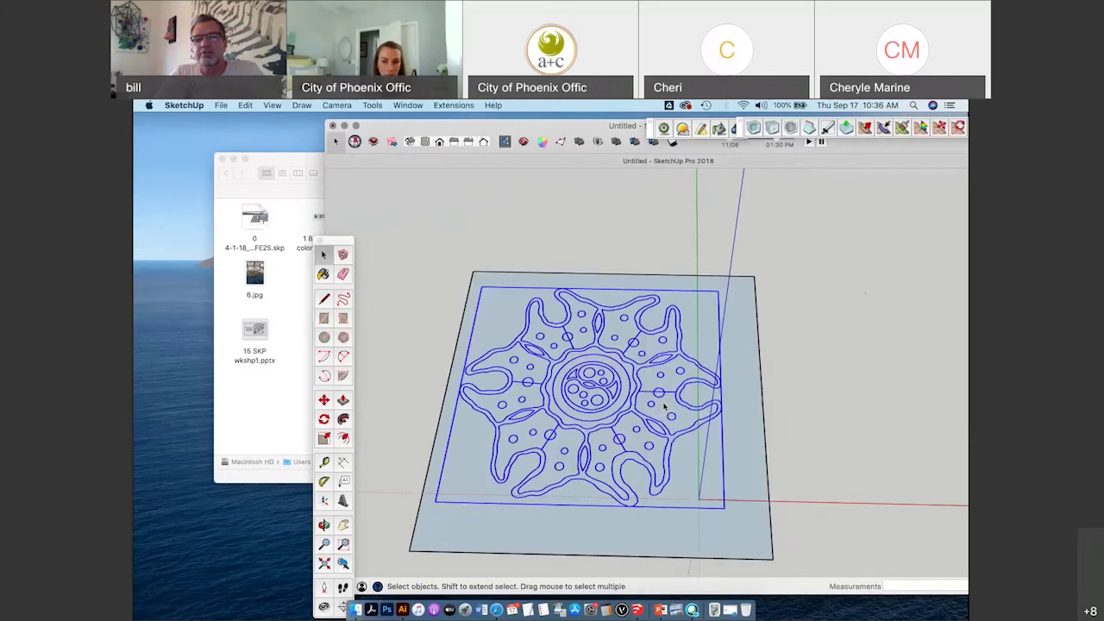
{"action": "left_click", "coordinate": [635, 235]}
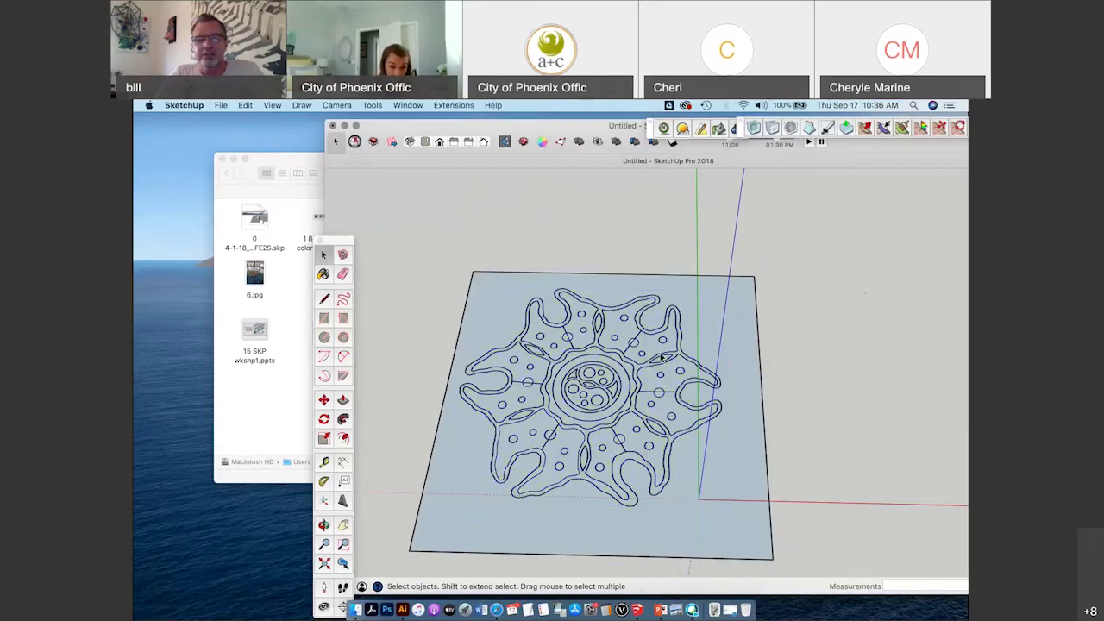
Try to push/pull half of the circle on a petal's dividing line by about 3 1/8", and the face surrounding it.
{"action": "scroll", "coordinate": [662, 357], "scroll_direction": "up", "scroll_amount": 3}
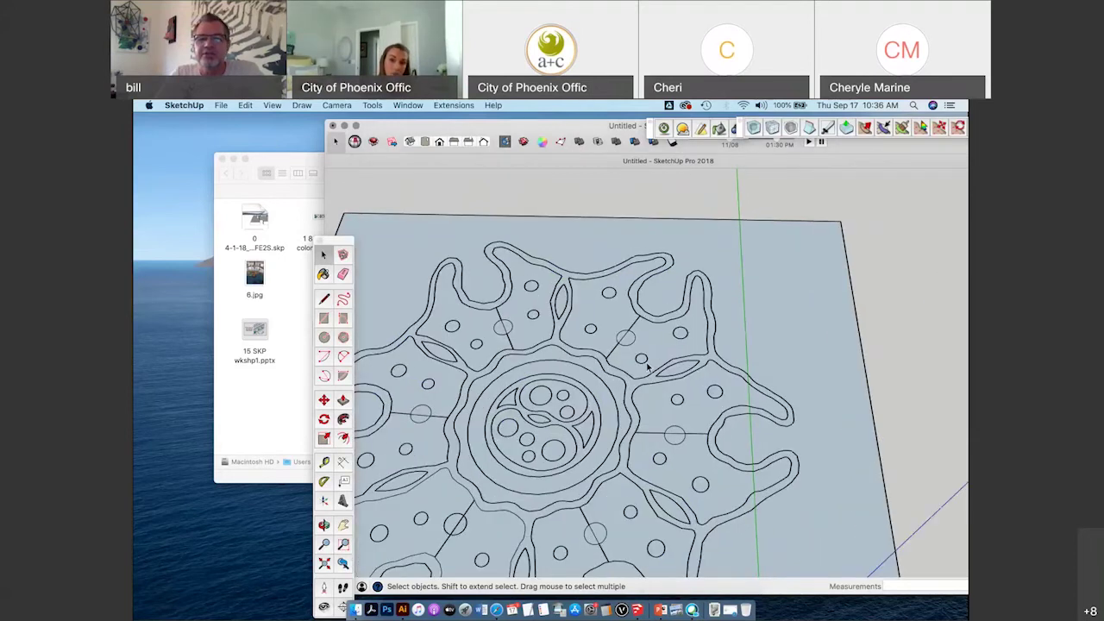
{"action": "scroll", "coordinate": [649, 367], "scroll_direction": "up", "scroll_amount": 3}
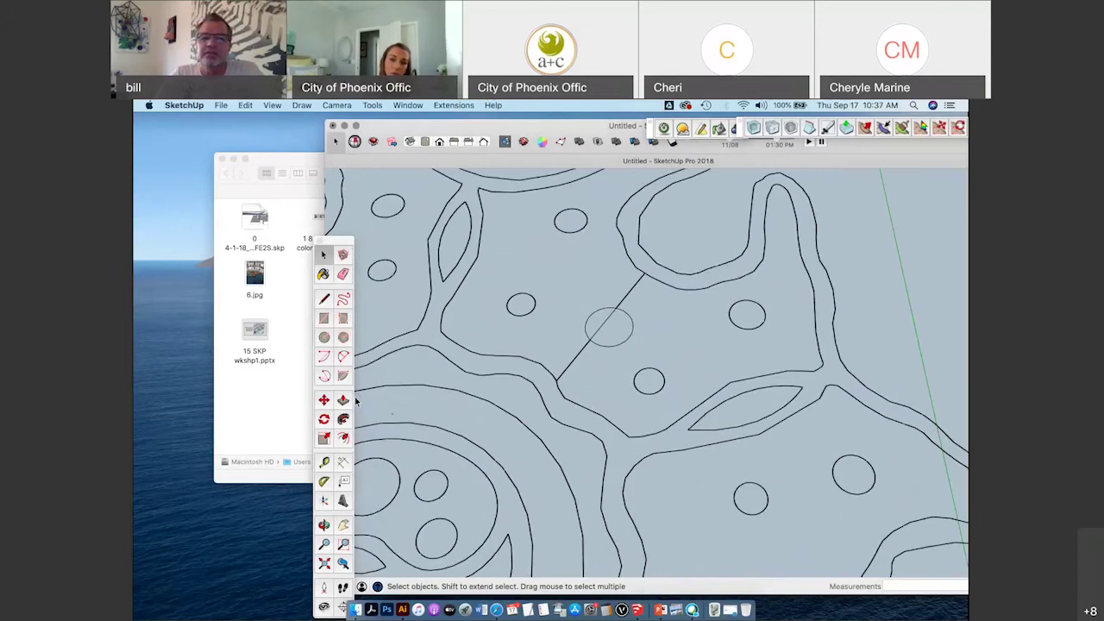
{"action": "left_click", "coordinate": [344, 400]}
{"action": "left_click", "coordinate": [622, 333]}
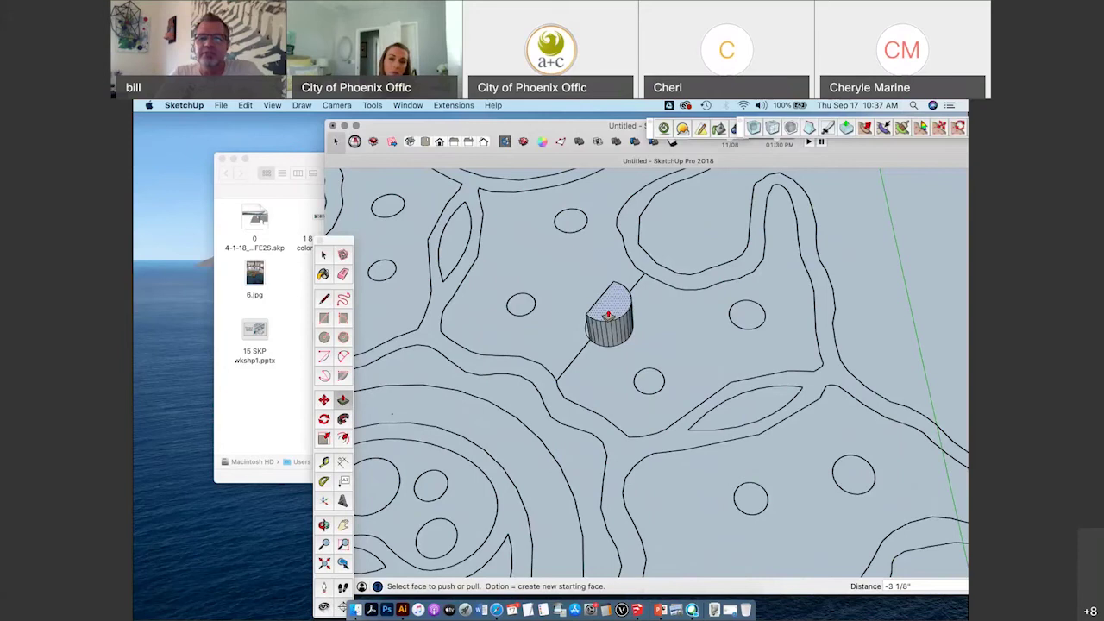
{"action": "key", "text": "Escape"}
{"action": "scroll", "coordinate": [608, 318], "scroll_direction": "down", "scroll_amount": 3}
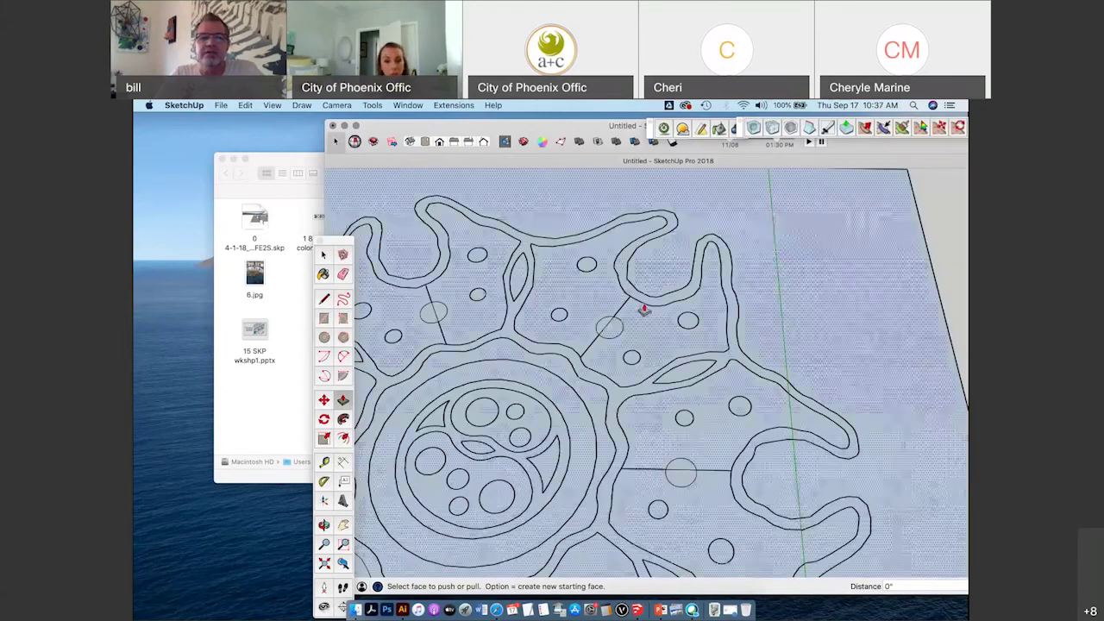
{"action": "scroll", "coordinate": [669, 309], "scroll_direction": "up", "scroll_amount": 3}
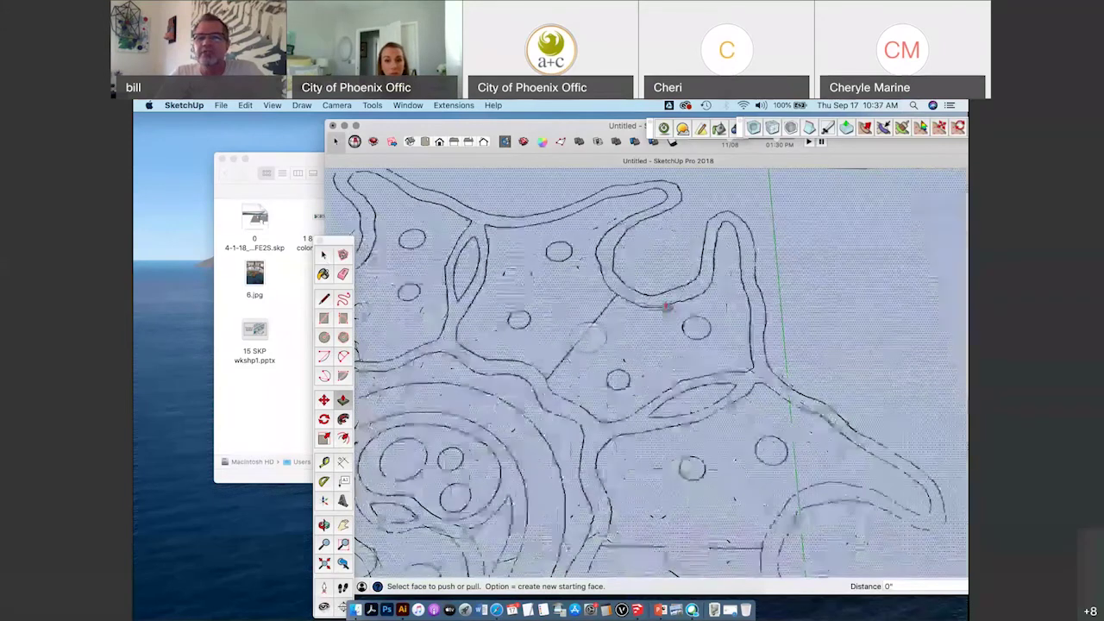
{"action": "scroll", "coordinate": [667, 306], "scroll_direction": "up", "scroll_amount": 2}
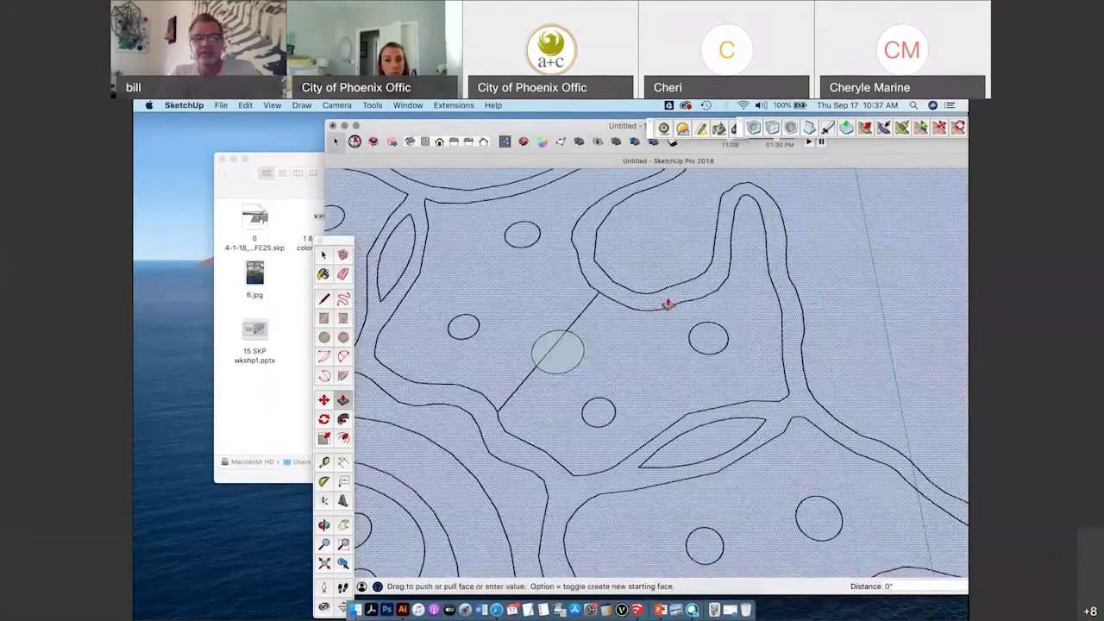
{"action": "key", "text": "Escape"}
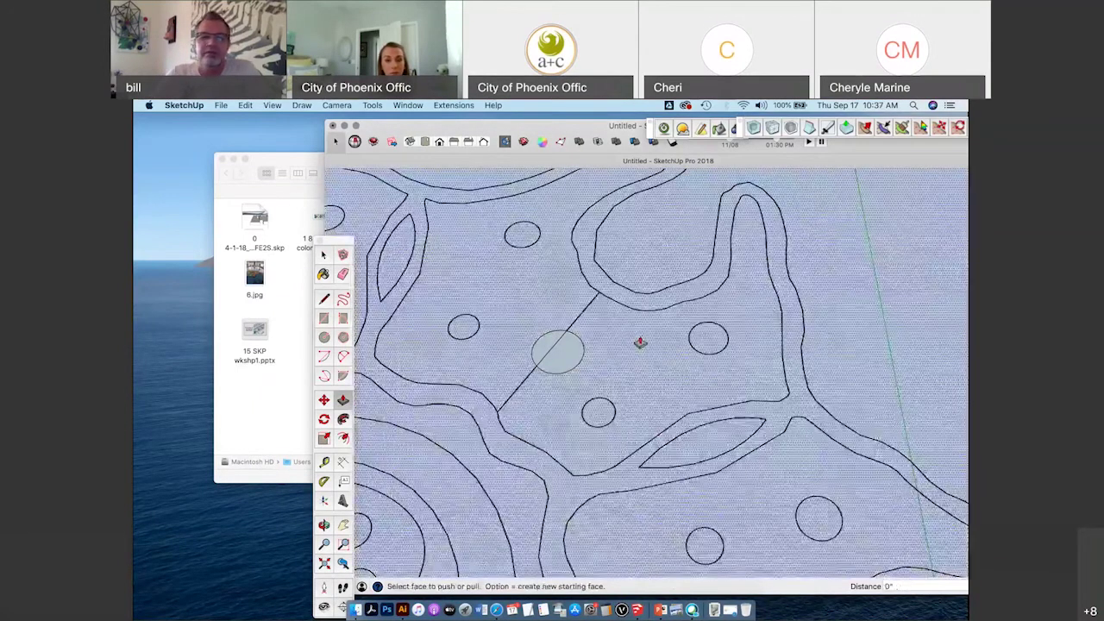
Select all the linework inside the rectangle and explode the remaining grouped pieces, including the lens shapes between the petals.
{"action": "scroll", "coordinate": [640, 343], "scroll_direction": "down", "scroll_amount": 7}
{"action": "left_click", "coordinate": [343, 524]}
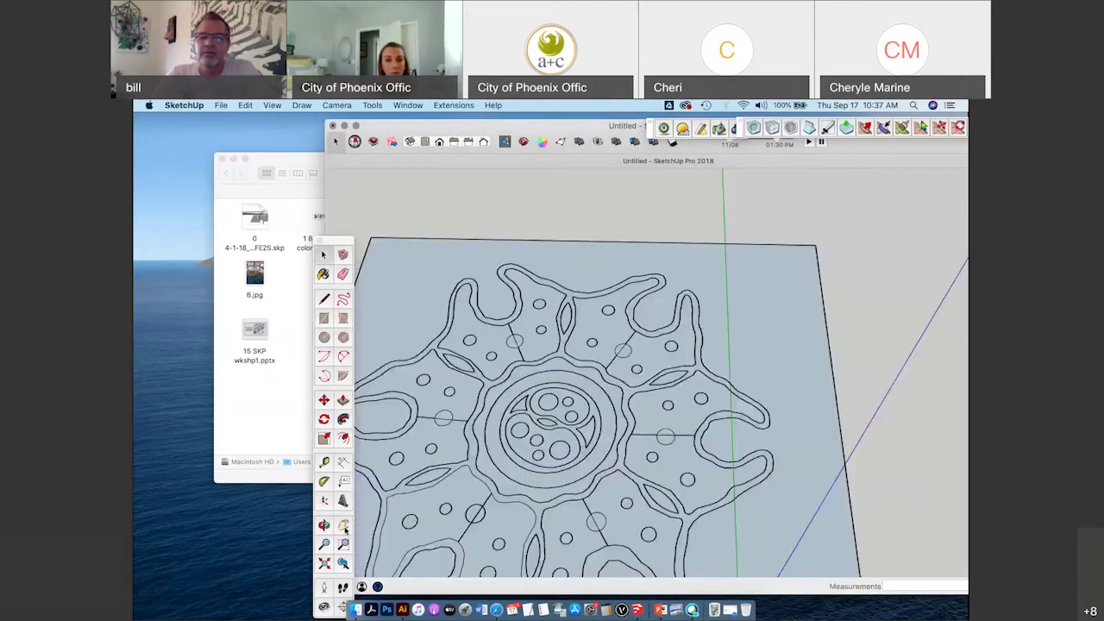
{"action": "left_click_drag", "start_coordinate": [565, 411], "coordinate": [612, 352]}
{"action": "scroll", "coordinate": [692, 359], "scroll_direction": "down", "scroll_amount": 1}
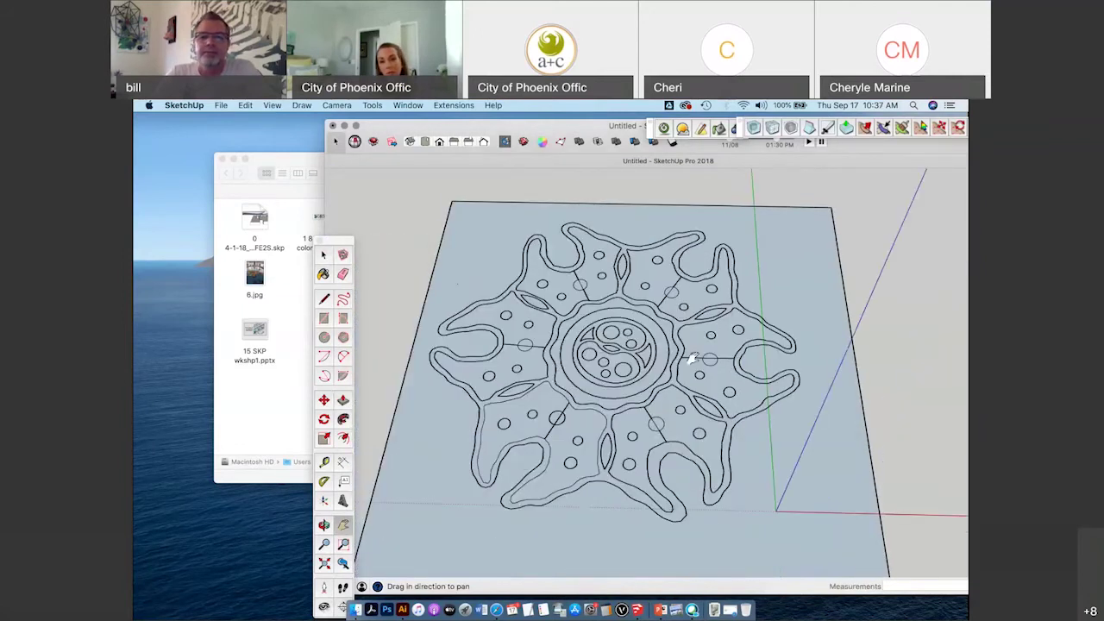
{"action": "middle_click_drag", "start_coordinate": [692, 358], "coordinate": [688, 379]}
{"action": "key", "text": "space"}
{"action": "left_click", "coordinate": [545, 302]}
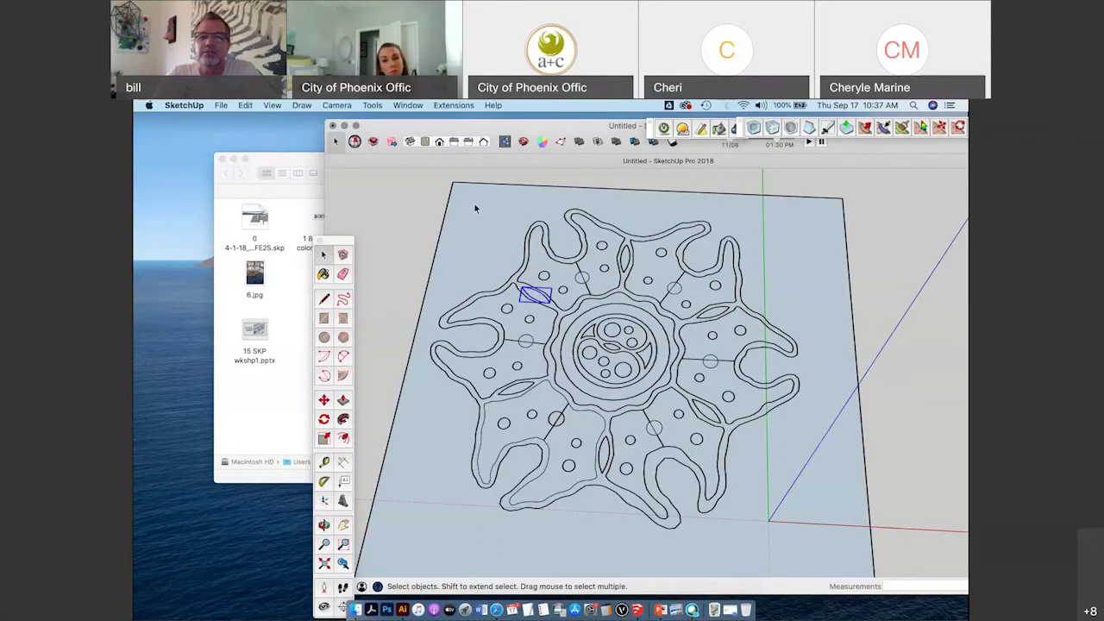
{"action": "left_click_drag", "start_coordinate": [475, 203], "coordinate": [769, 472]}
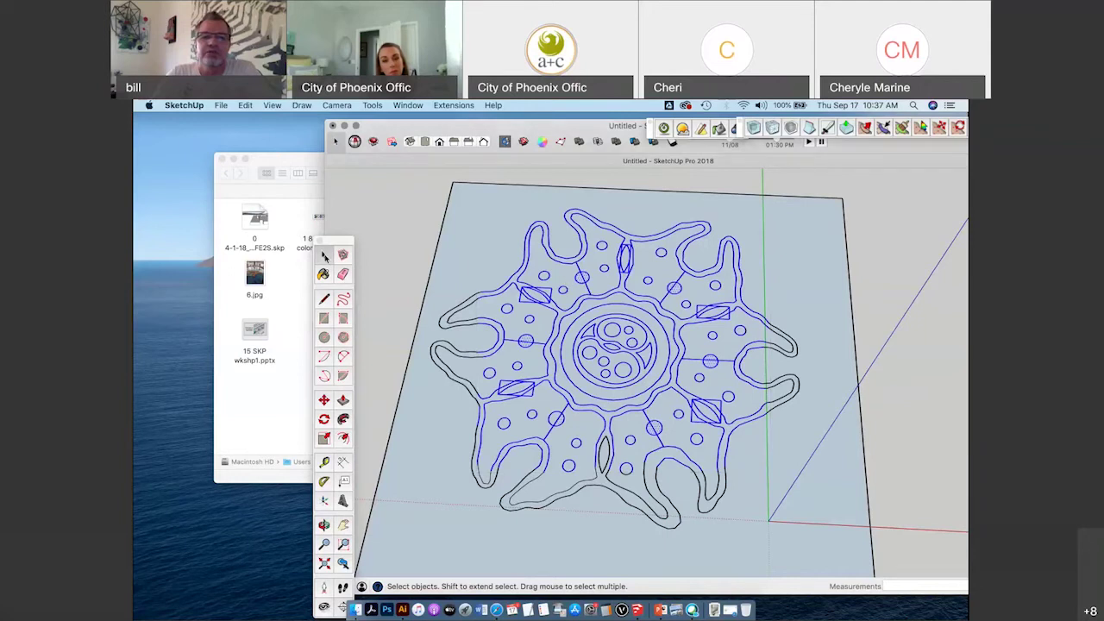
{"action": "mouse_move", "coordinate": [458, 199]}
{"action": "left_mouse_down"}
{"action": "mouse_move", "coordinate": [820, 515]}
{"action": "mouse_move", "coordinate": [820, 533]}
{"action": "left_mouse_up"}
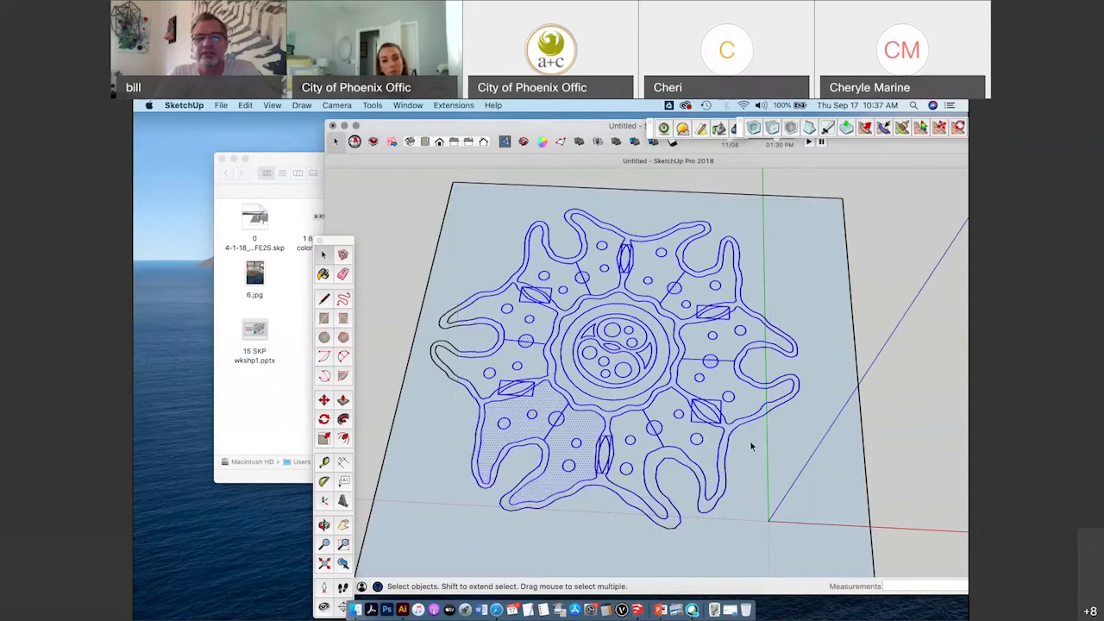
{"action": "right_click", "coordinate": [645, 412]}
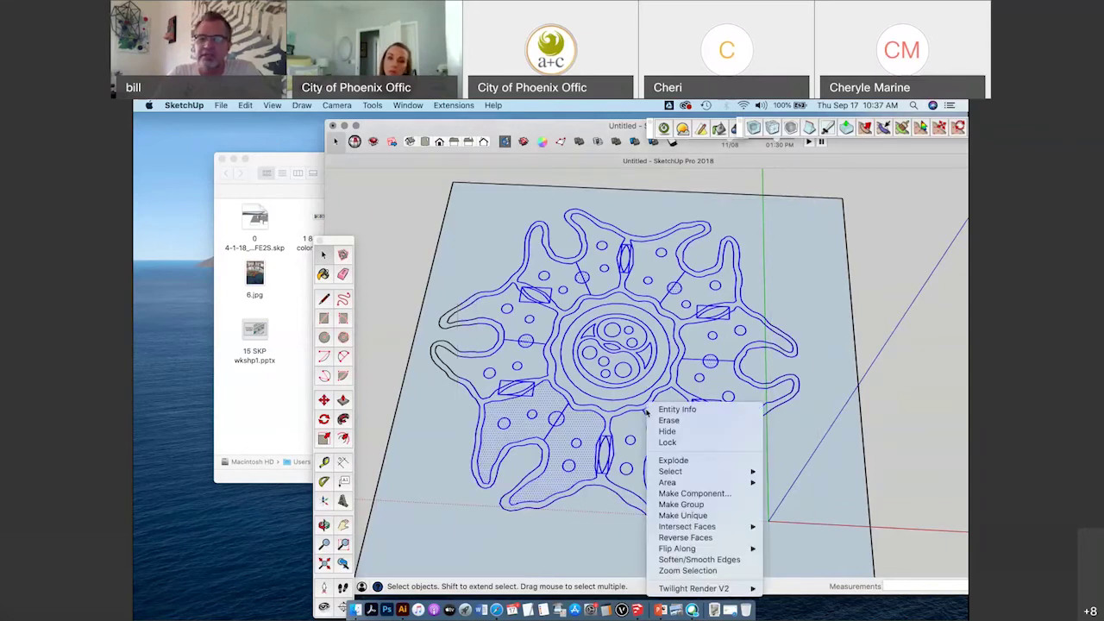
{"action": "left_click", "coordinate": [661, 459]}
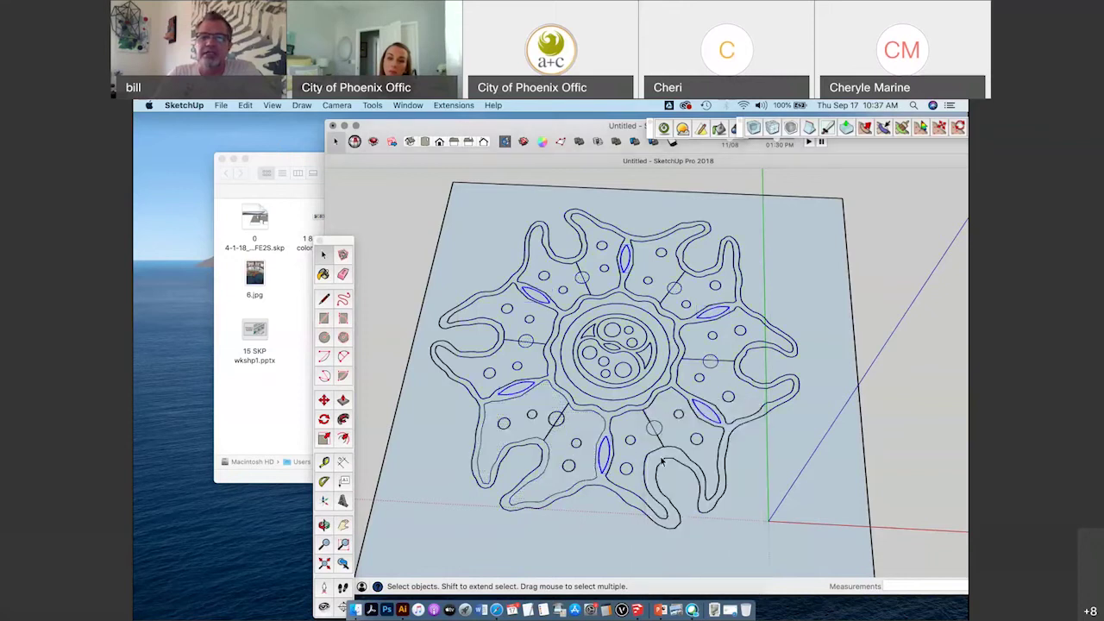
{"action": "left_click", "coordinate": [912, 250]}
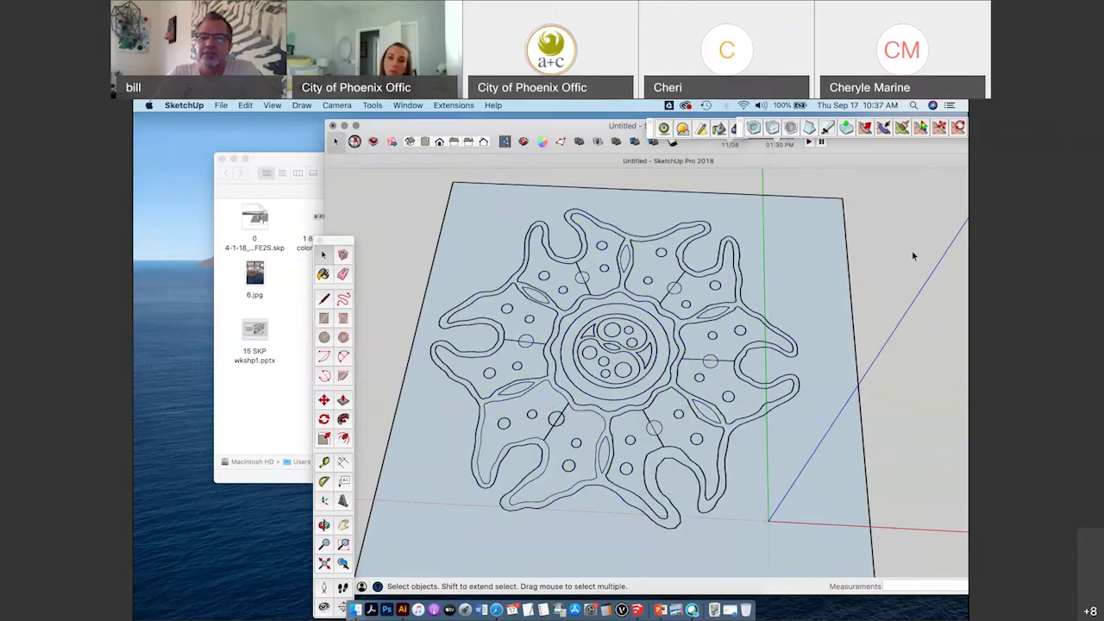
Draw a line about 10 1/8" long from a petal's notch edge to the petal outline beside the neighbouring lens shape.
{"action": "mouse_move", "coordinate": [627, 413]}
{"action": "middle_mouse_down"}
{"action": "mouse_move", "coordinate": [696, 382]}
{"action": "mouse_move", "coordinate": [716, 312]}
{"action": "mouse_move", "coordinate": [674, 305]}
{"action": "mouse_move", "coordinate": [681, 339]}
{"action": "middle_mouse_up"}
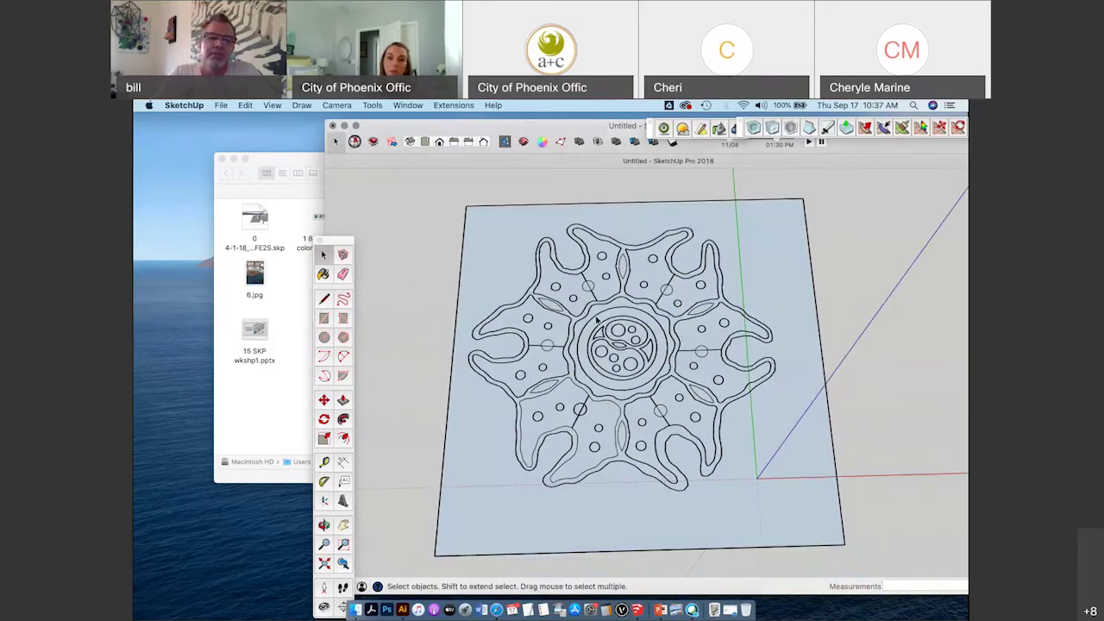
{"action": "left_click", "coordinate": [324, 298]}
{"action": "scroll", "coordinate": [570, 321], "scroll_direction": "up", "scroll_amount": 3}
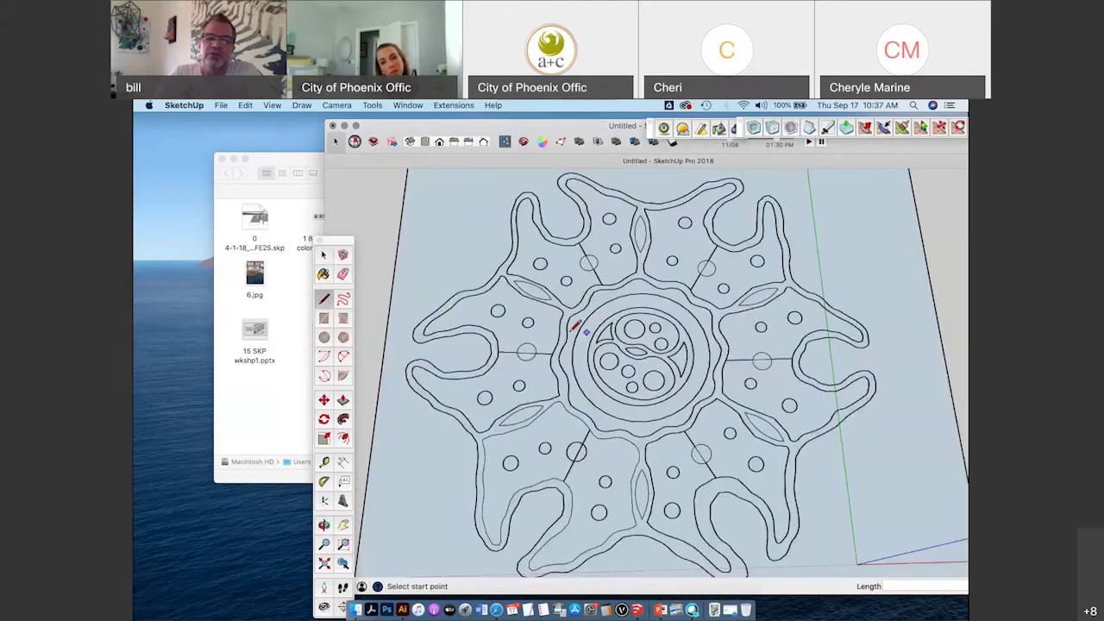
{"action": "scroll", "coordinate": [563, 355], "scroll_direction": "up", "scroll_amount": 2}
{"action": "scroll", "coordinate": [506, 308], "scroll_direction": "down", "scroll_amount": 3}
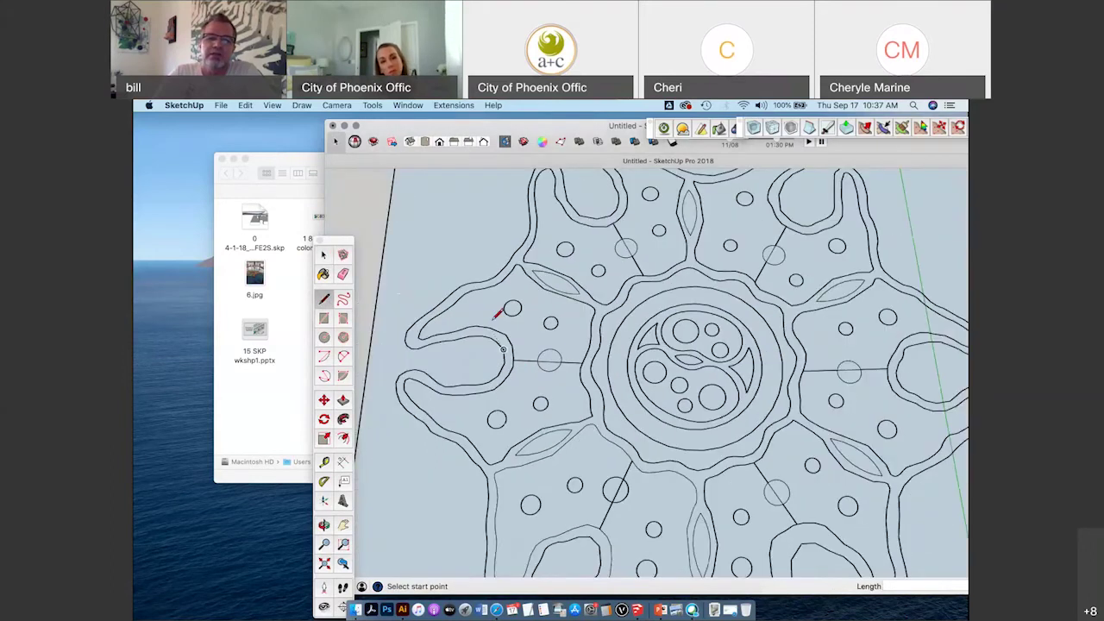
{"action": "scroll", "coordinate": [515, 320], "scroll_direction": "up", "scroll_amount": 3}
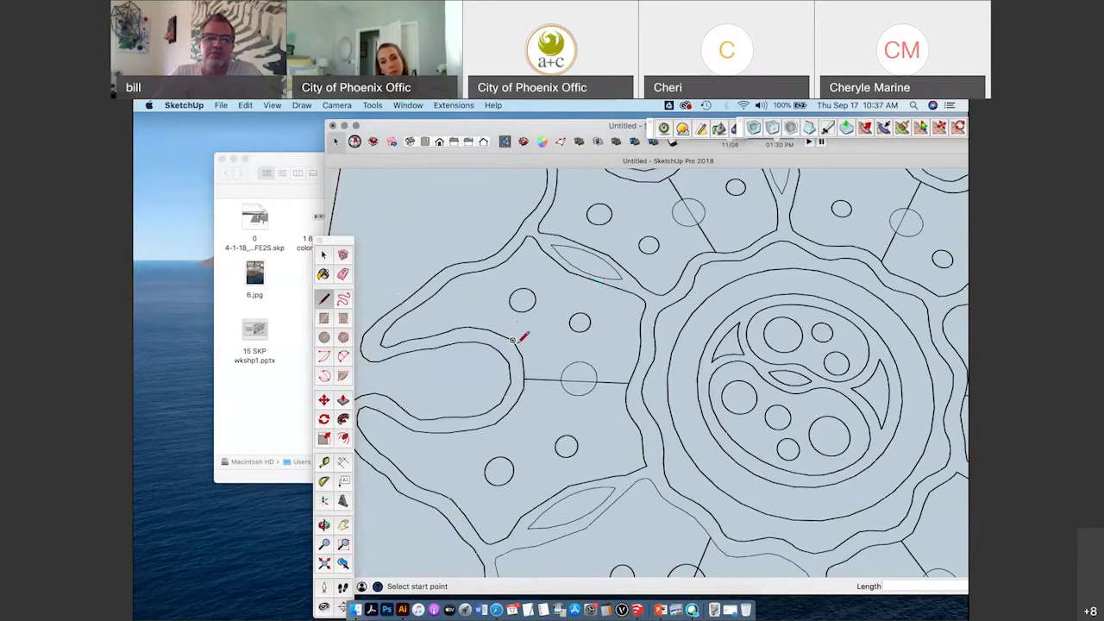
{"action": "left_click", "coordinate": [512, 341]}
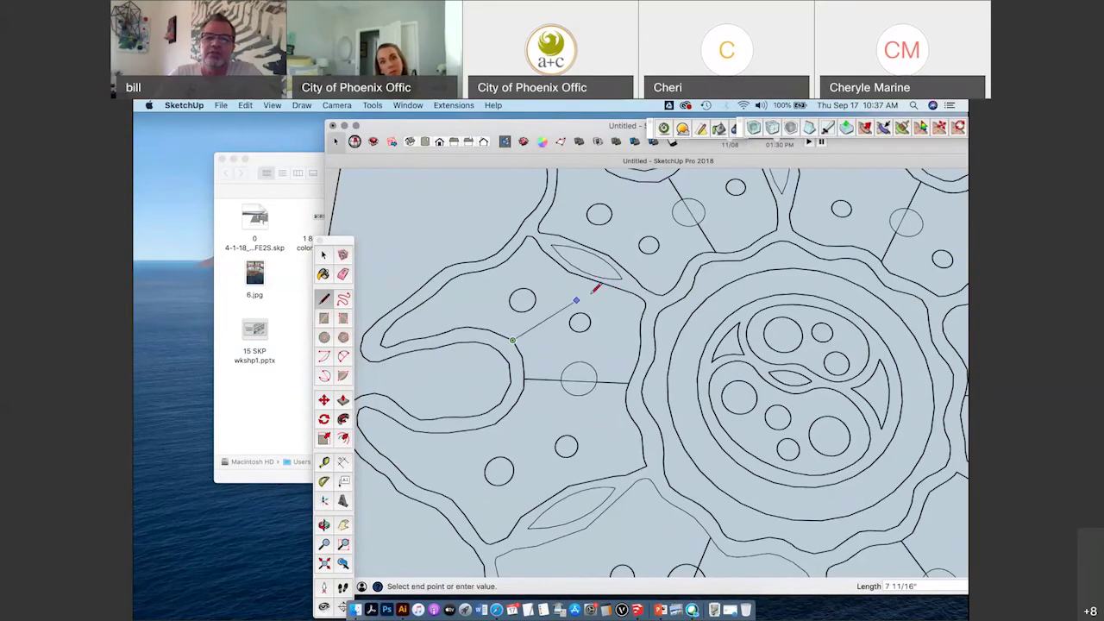
{"action": "left_click", "coordinate": [589, 276]}
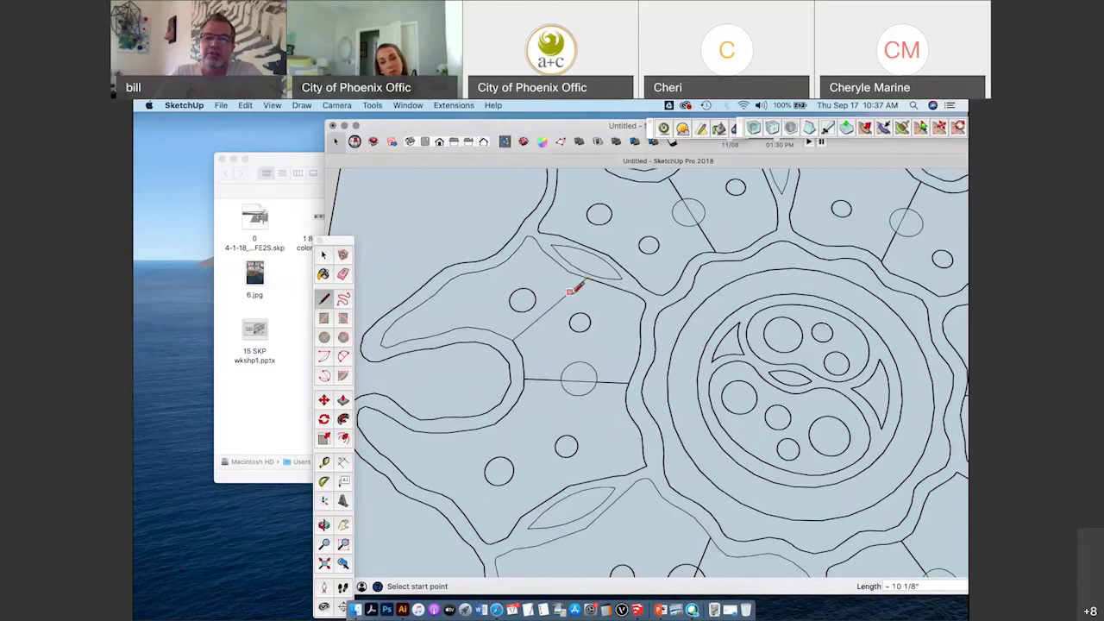
Draw further straight lines across the same petal between the new line, the petal's edge and its dividing line.
{"action": "left_click", "coordinate": [569, 293]}
{"action": "left_click", "coordinate": [607, 382]}
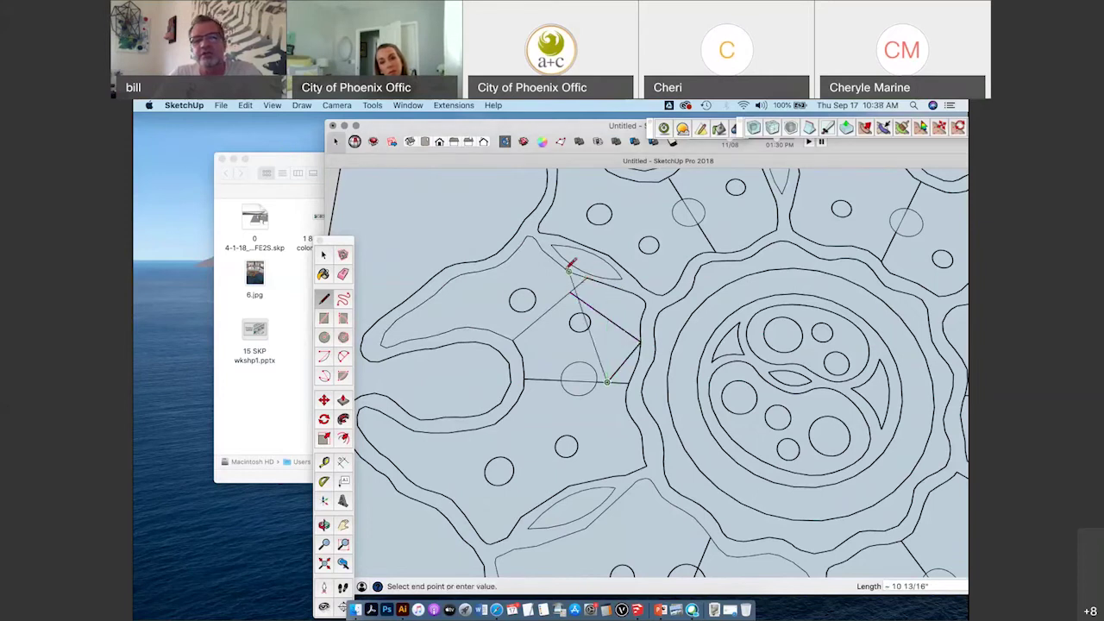
{"action": "left_click", "coordinate": [640, 342]}
{"action": "left_click", "coordinate": [608, 380]}
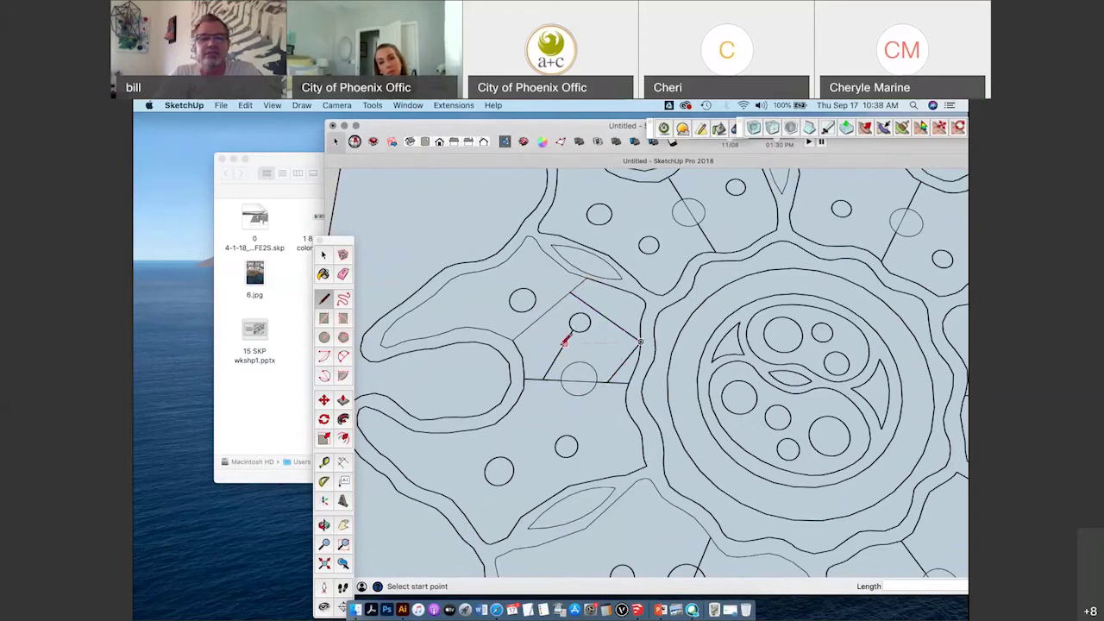
Delete the extra test lines drawn across the petal.
{"action": "key", "text": "shift+z"}
{"action": "left_click", "coordinate": [325, 255]}
{"action": "left_click", "coordinate": [557, 326]}
{"action": "key", "text": "Delete"}
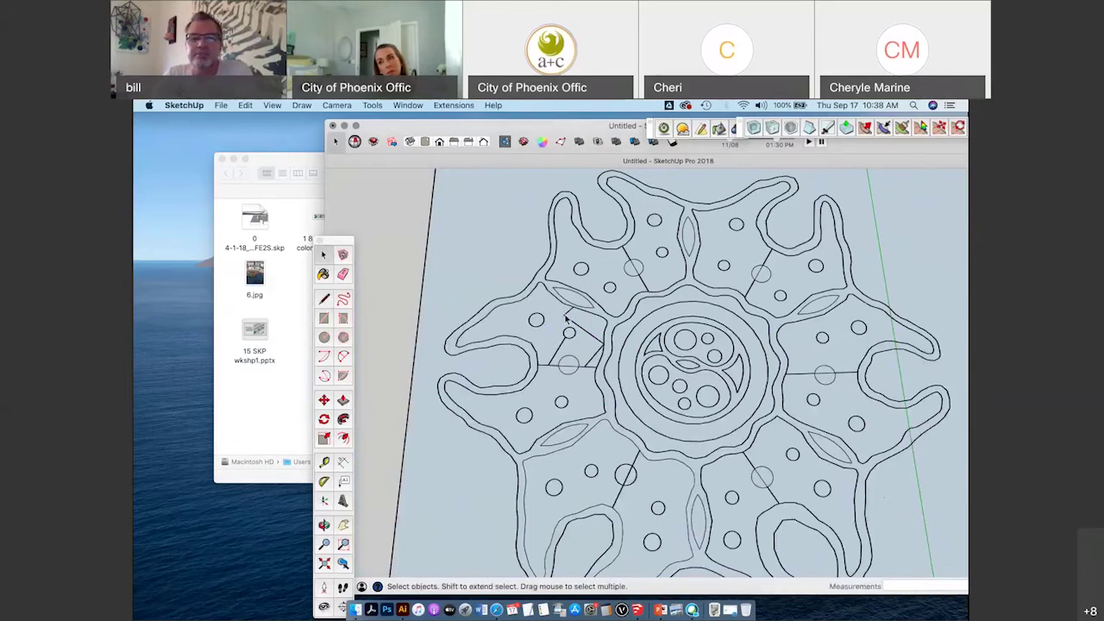
{"action": "left_click", "coordinate": [574, 327], "text": "shift"}
{"action": "left_click", "coordinate": [600, 345], "text": "shift"}
{"action": "key", "text": "Delete"}
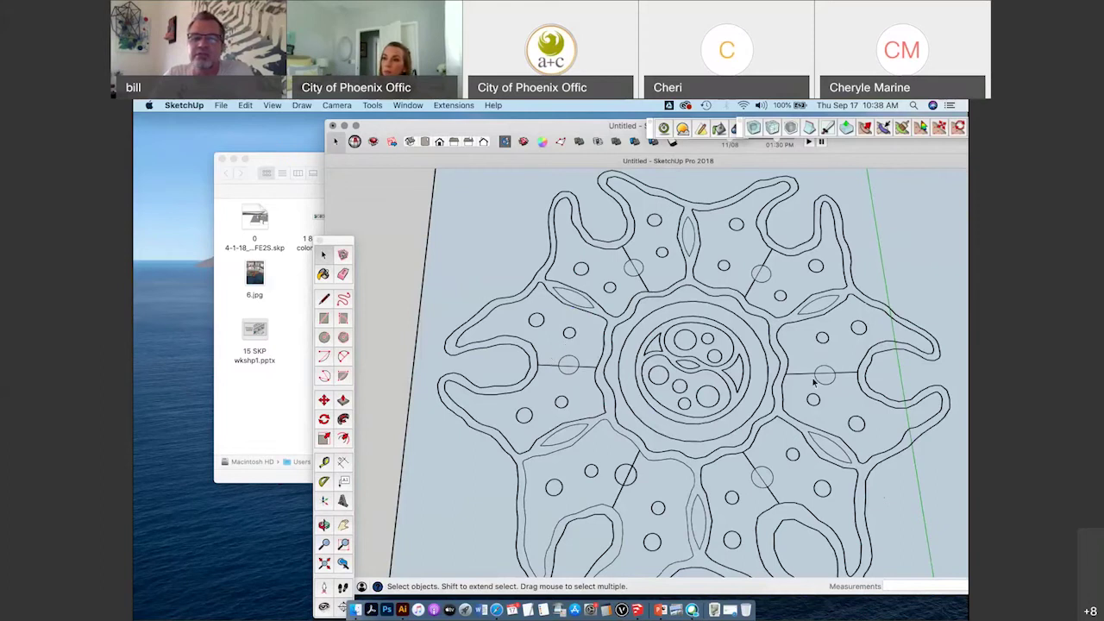
Select the rectangle together with all its linework, and clear the selection.
{"action": "scroll", "coordinate": [814, 382], "scroll_direction": "down", "scroll_amount": 5}
{"action": "middle_click_drag", "start_coordinate": [813, 382], "coordinate": [559, 370]}
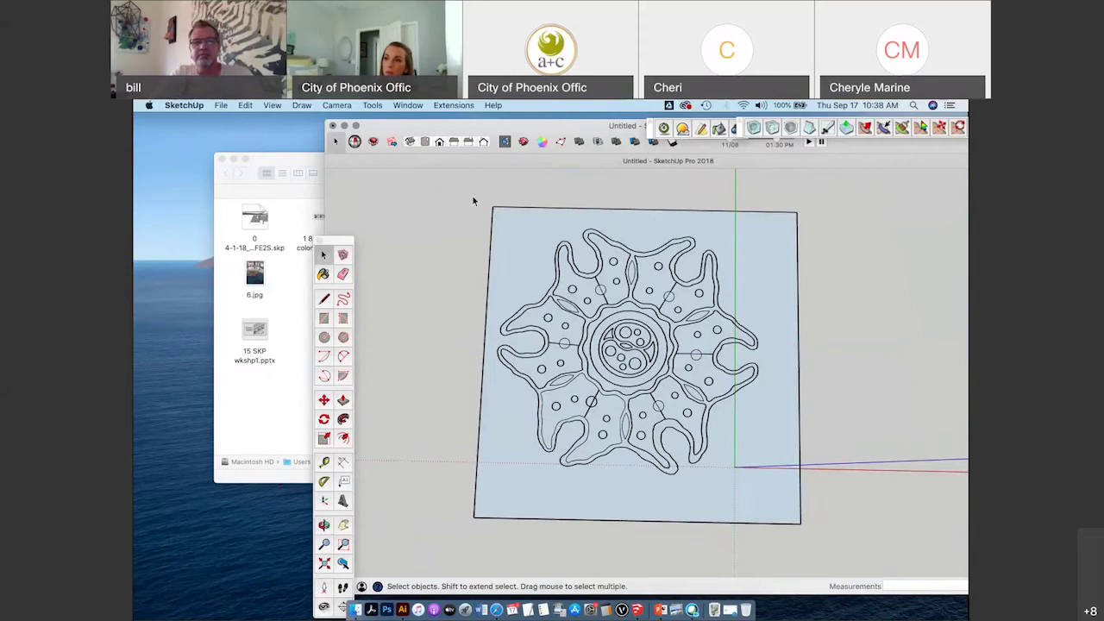
{"action": "mouse_move", "coordinate": [452, 194]}
{"action": "left_mouse_down"}
{"action": "mouse_move", "coordinate": [791, 443]}
{"action": "mouse_move", "coordinate": [848, 553]}
{"action": "left_mouse_up"}
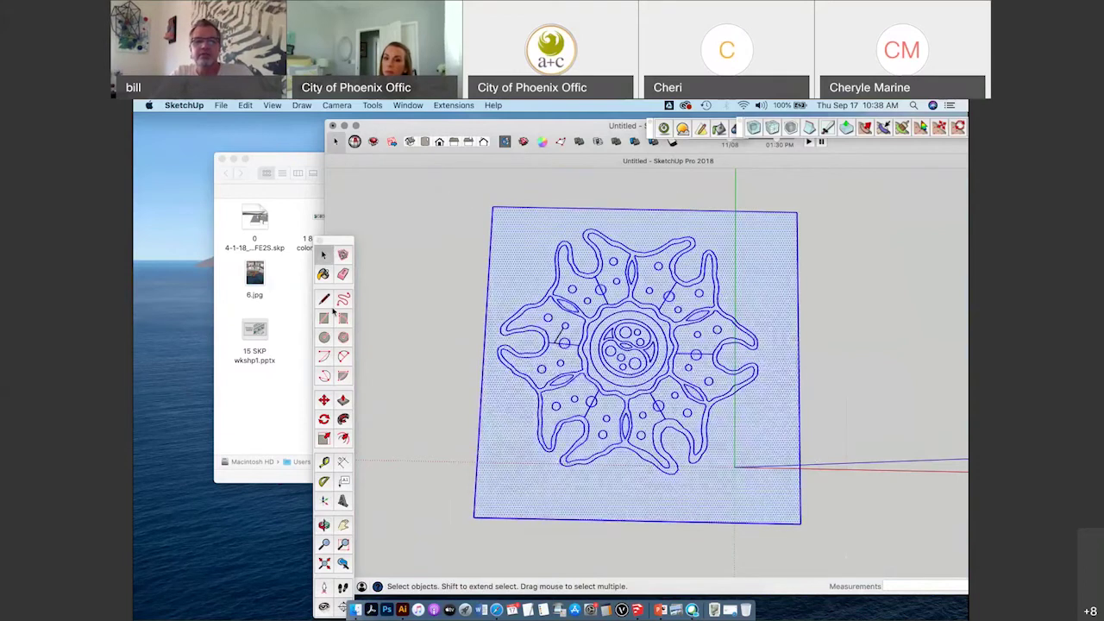
{"action": "left_click", "coordinate": [435, 278]}
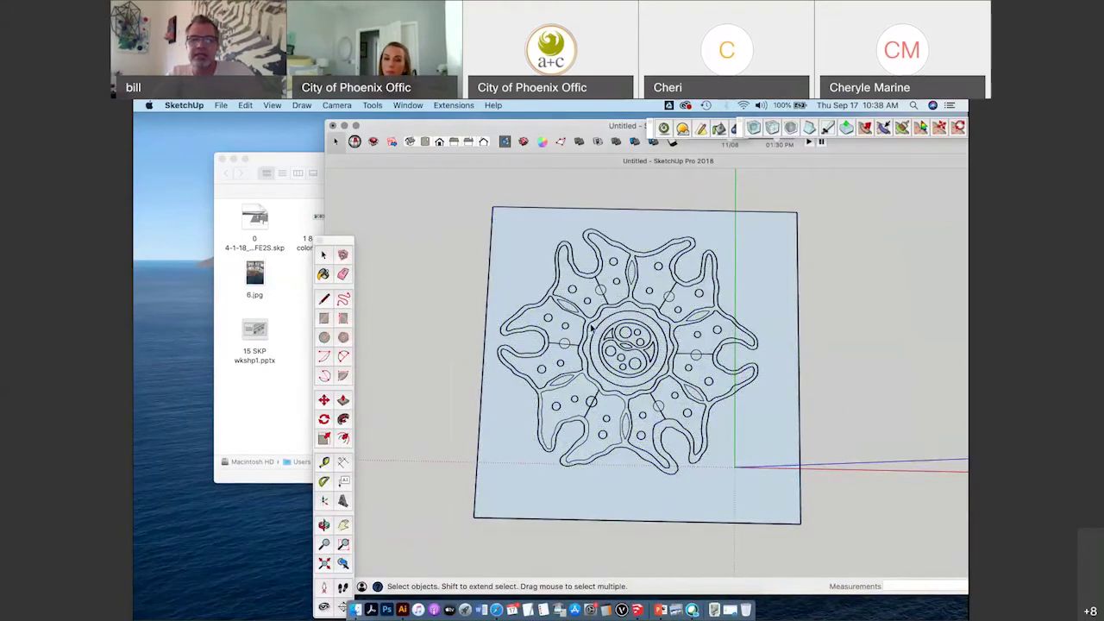
Select the rectangle with all its connected linework, intersect its faces with the model, and clear the selection.
{"action": "triple_click", "coordinate": [654, 297]}
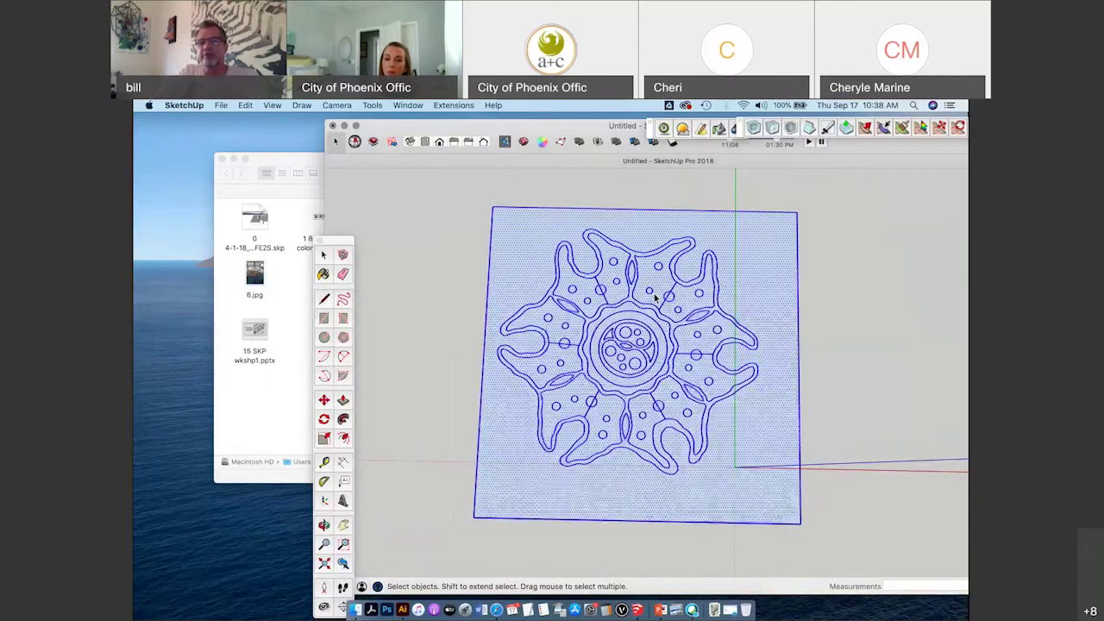
{"action": "middle_click_drag", "start_coordinate": [661, 296], "coordinate": [648, 361]}
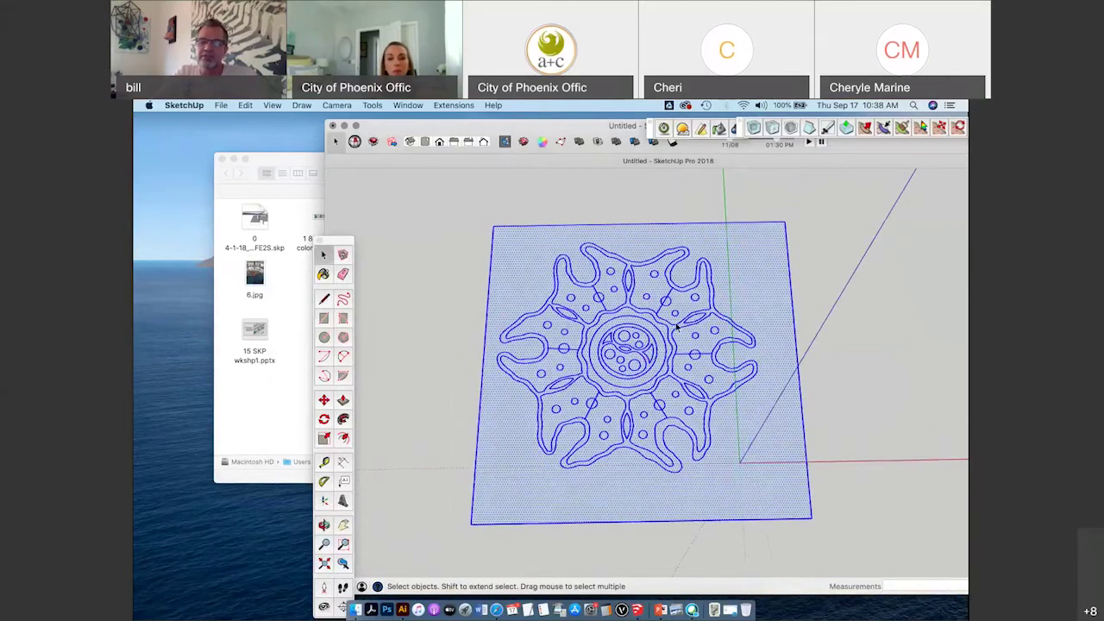
{"action": "right_click", "coordinate": [690, 387]}
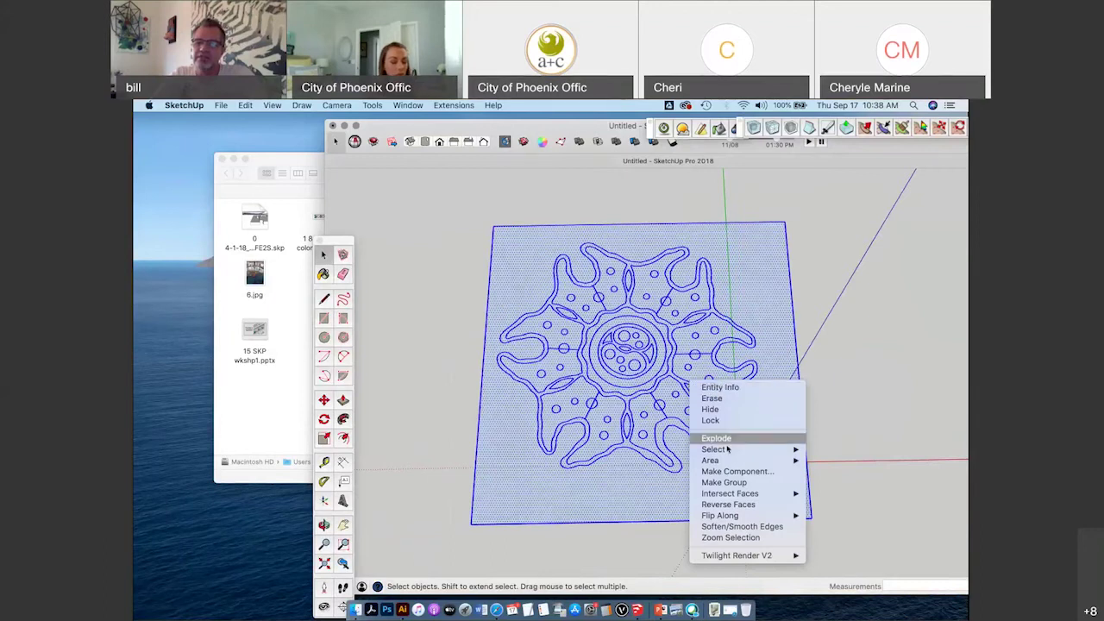
{"action": "mouse_move", "coordinate": [748, 497]}
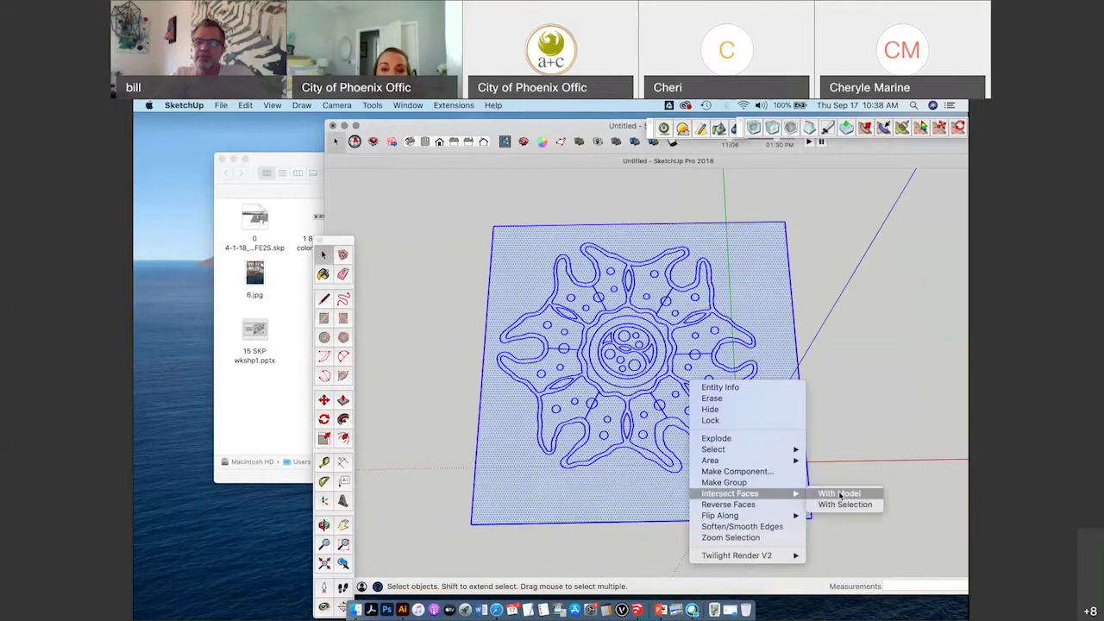
{"action": "left_click", "coordinate": [840, 495]}
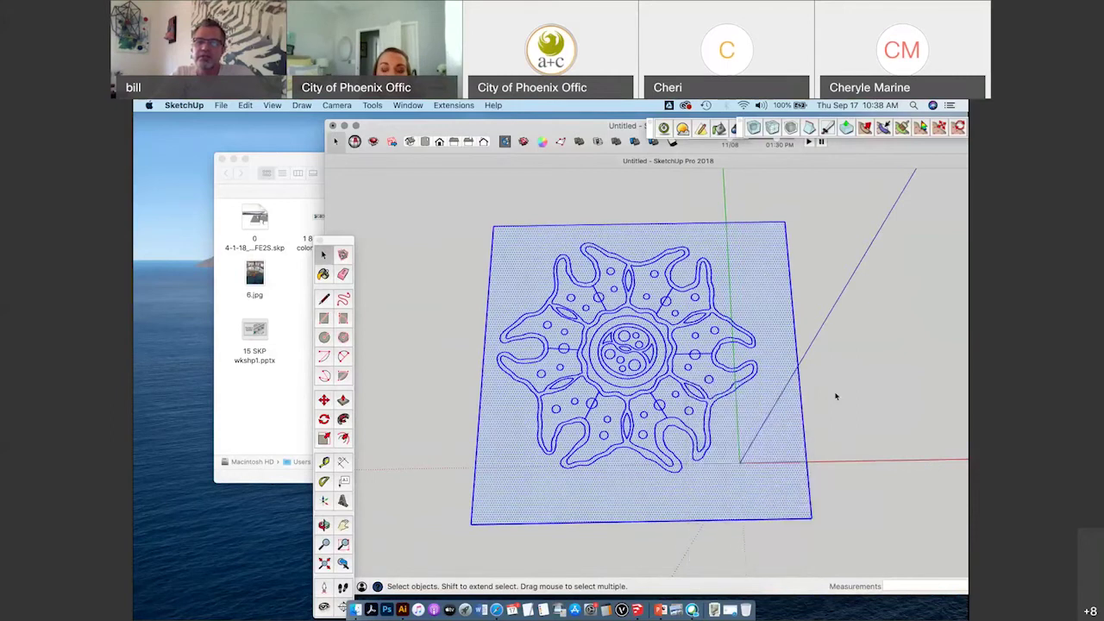
{"action": "left_click", "coordinate": [836, 396]}
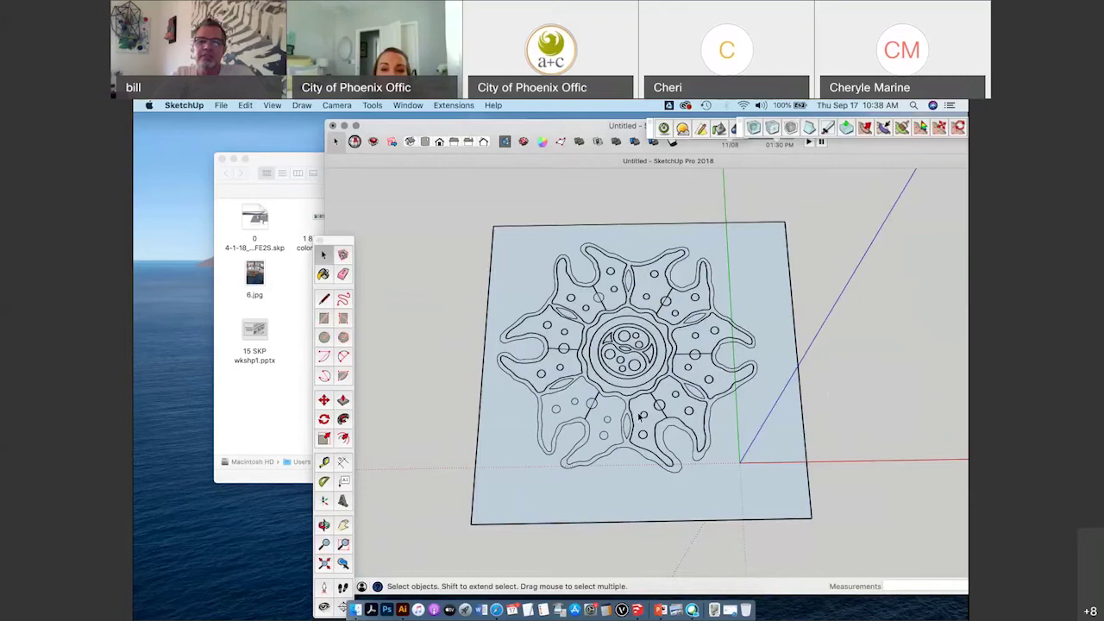
Window-select the rectangle and linework, intersect their faces with the model again, and erase an edge of a petal's outline.
{"action": "left_click_drag", "start_coordinate": [455, 233], "coordinate": [832, 532]}
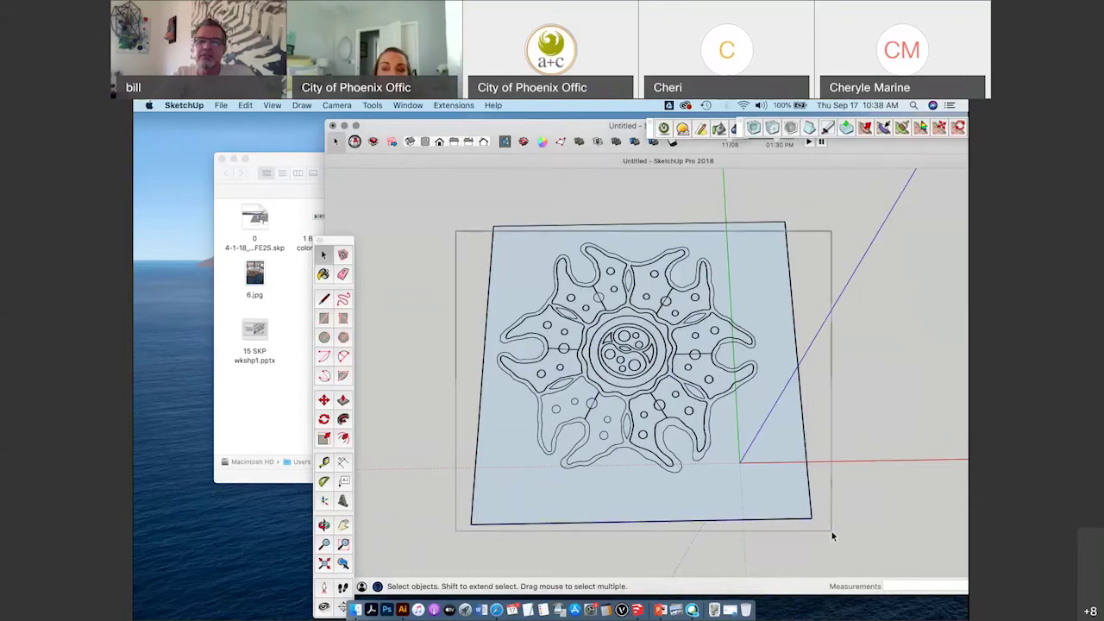
{"action": "right_click", "coordinate": [694, 387]}
{"action": "mouse_move", "coordinate": [743, 486]}
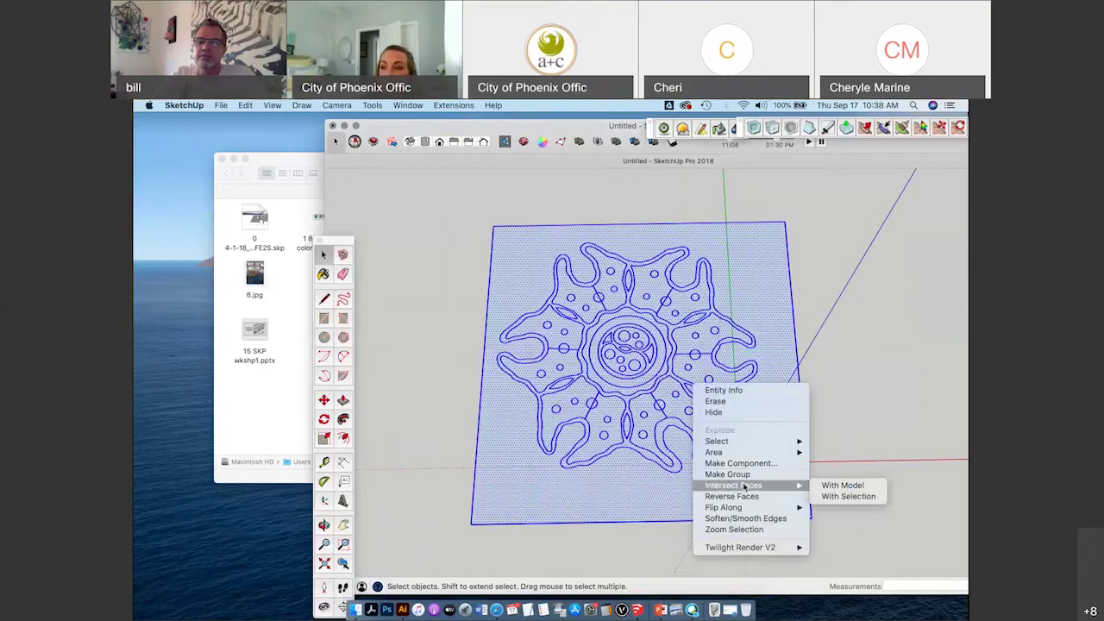
{"action": "left_click", "coordinate": [823, 484]}
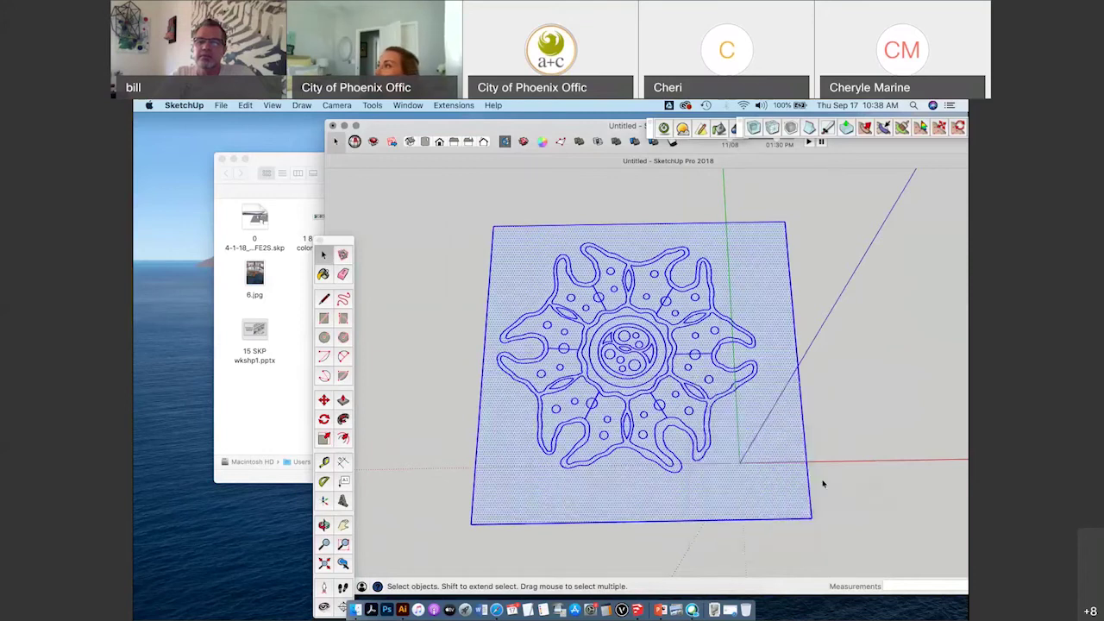
{"action": "left_click", "coordinate": [711, 398]}
{"action": "right_click", "coordinate": [711, 400]}
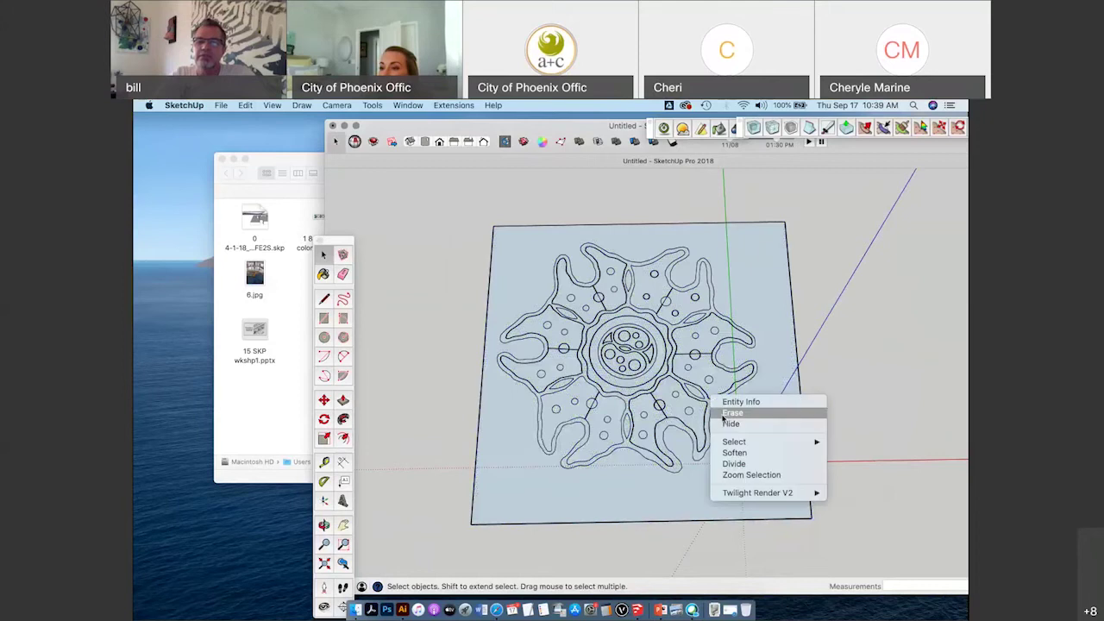
{"action": "left_click", "coordinate": [729, 413]}
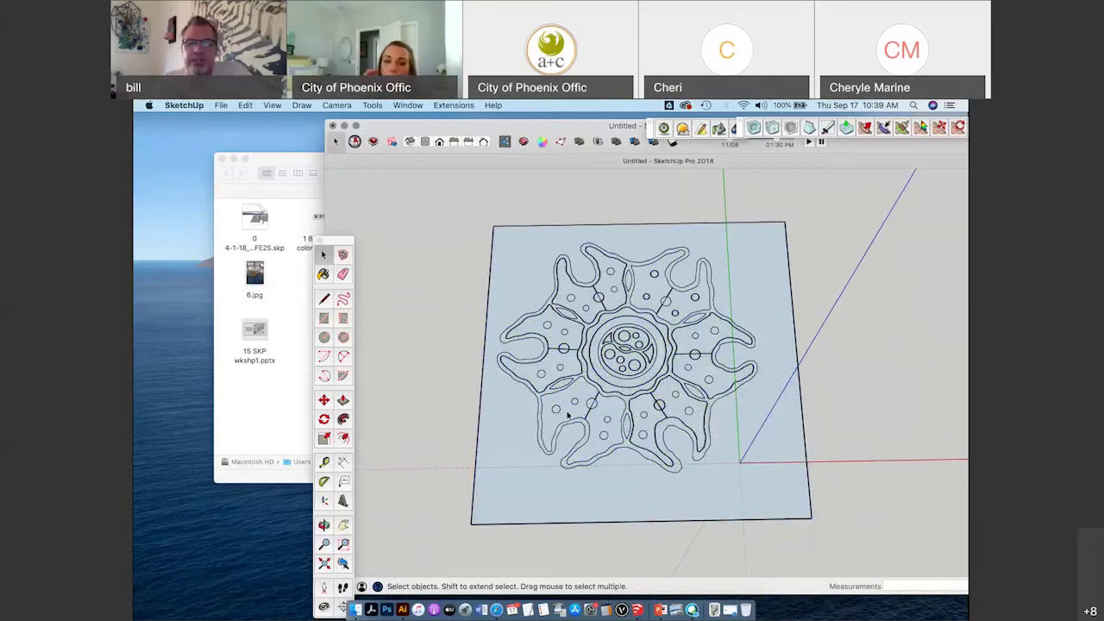
Select everything in the drawing and run Intersect Faces with Model on it.
{"action": "key", "text": "super+a"}
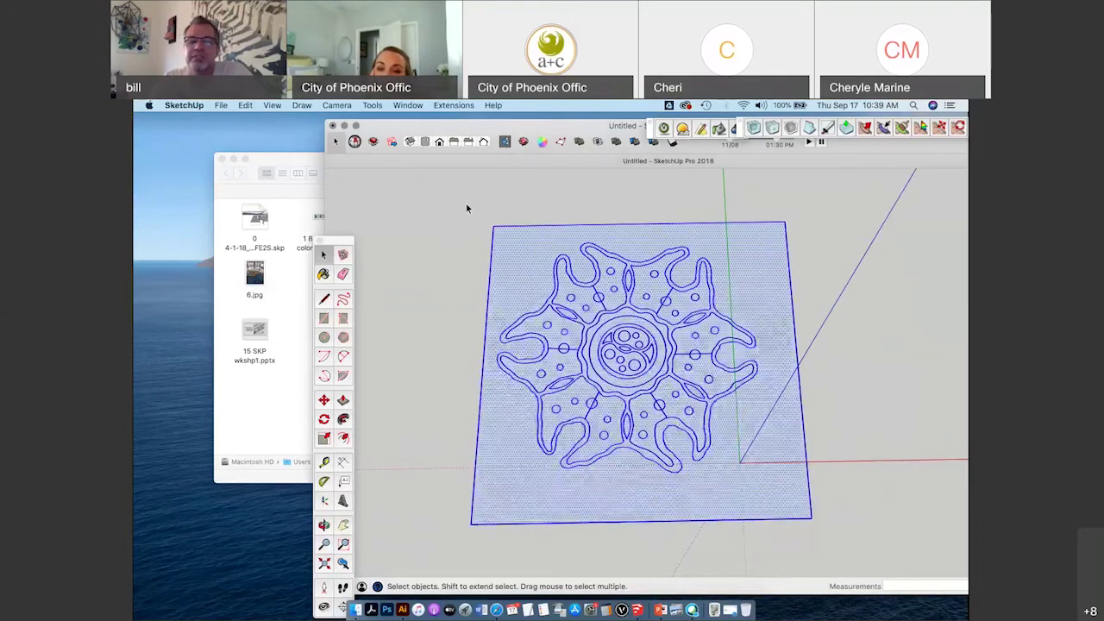
{"action": "right_click", "coordinate": [620, 343]}
{"action": "mouse_move", "coordinate": [676, 450]}
{"action": "left_click", "coordinate": [776, 452]}
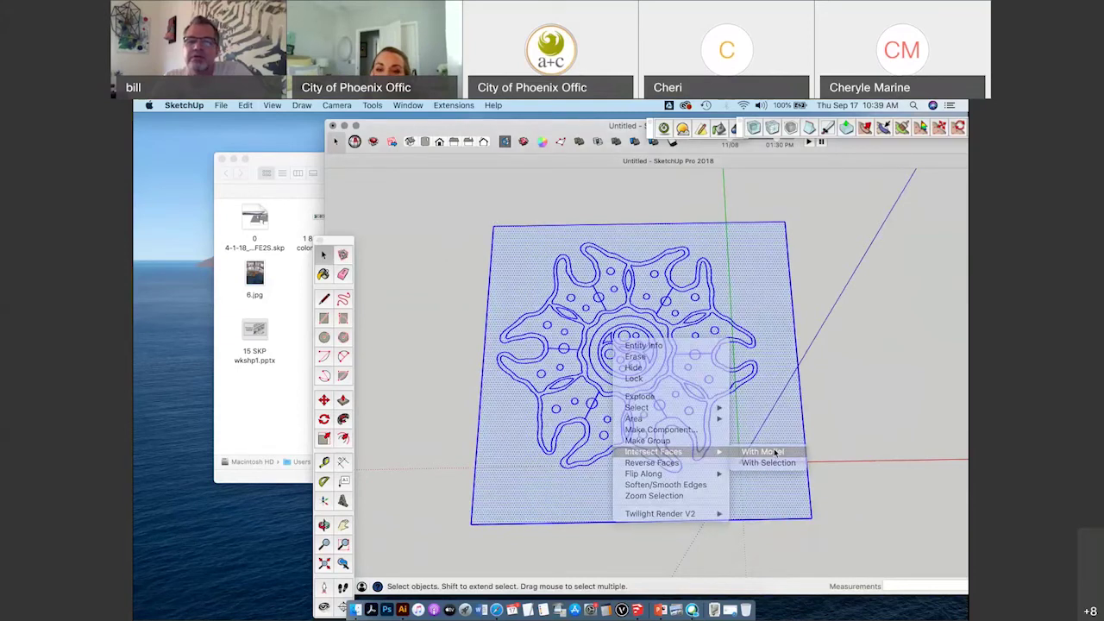
{"action": "left_click", "coordinate": [845, 376]}
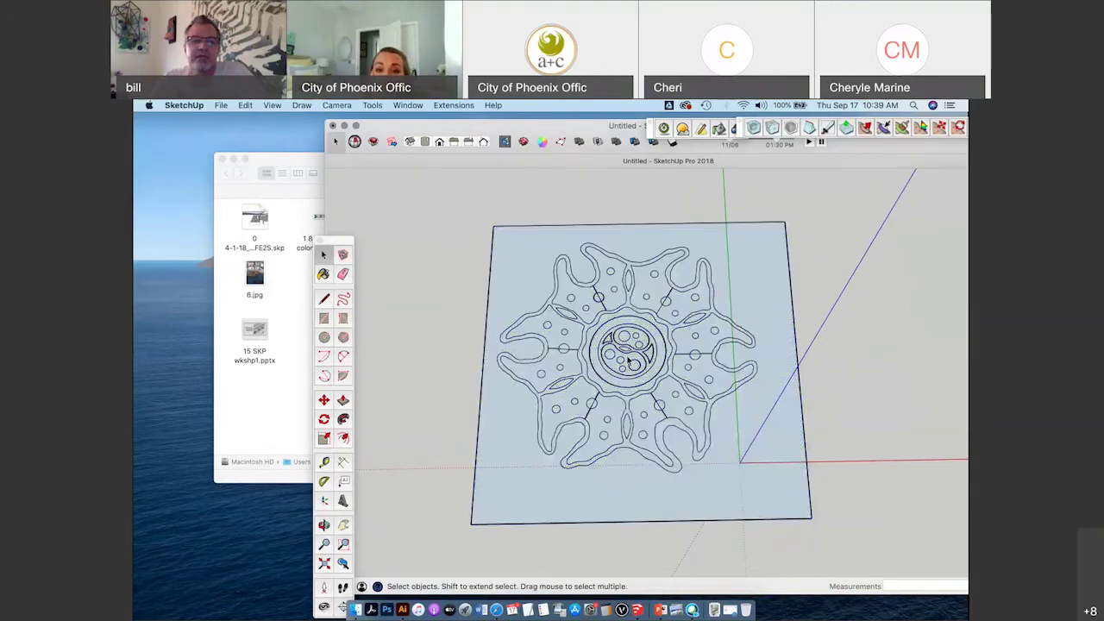
{"action": "scroll", "coordinate": [643, 362], "scroll_direction": "up", "scroll_amount": 2}
{"action": "left_click_drag", "start_coordinate": [540, 282], "coordinate": [708, 415]}
{"action": "right_click", "coordinate": [655, 364]}
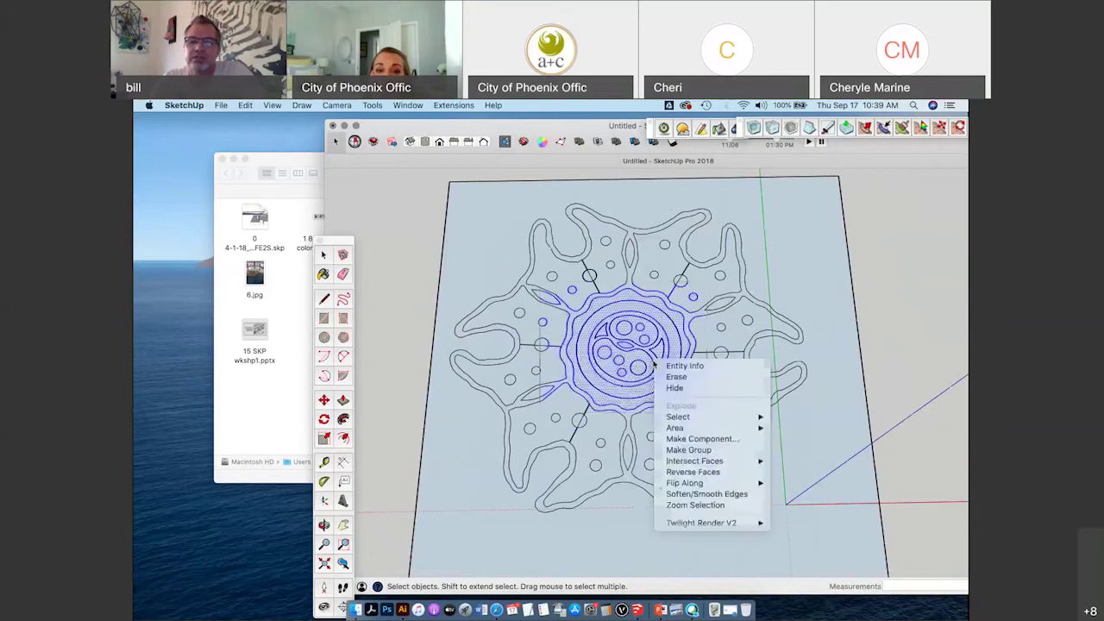
{"action": "left_click", "coordinate": [494, 244], "text": "shift"}
{"action": "right_click", "coordinate": [639, 340]}
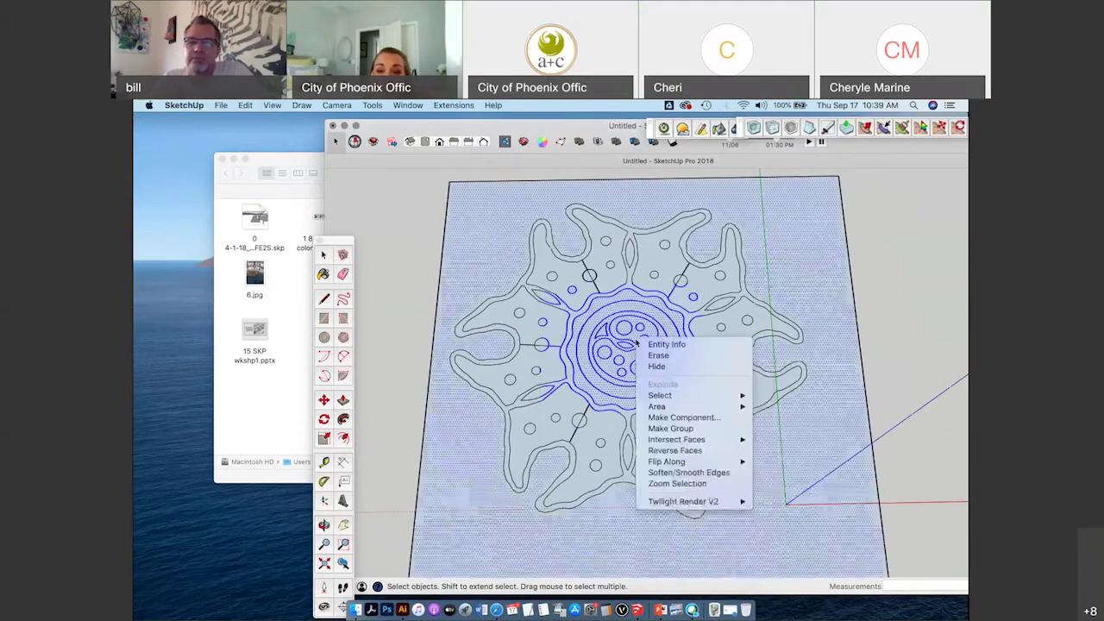
{"action": "left_click", "coordinate": [915, 341]}
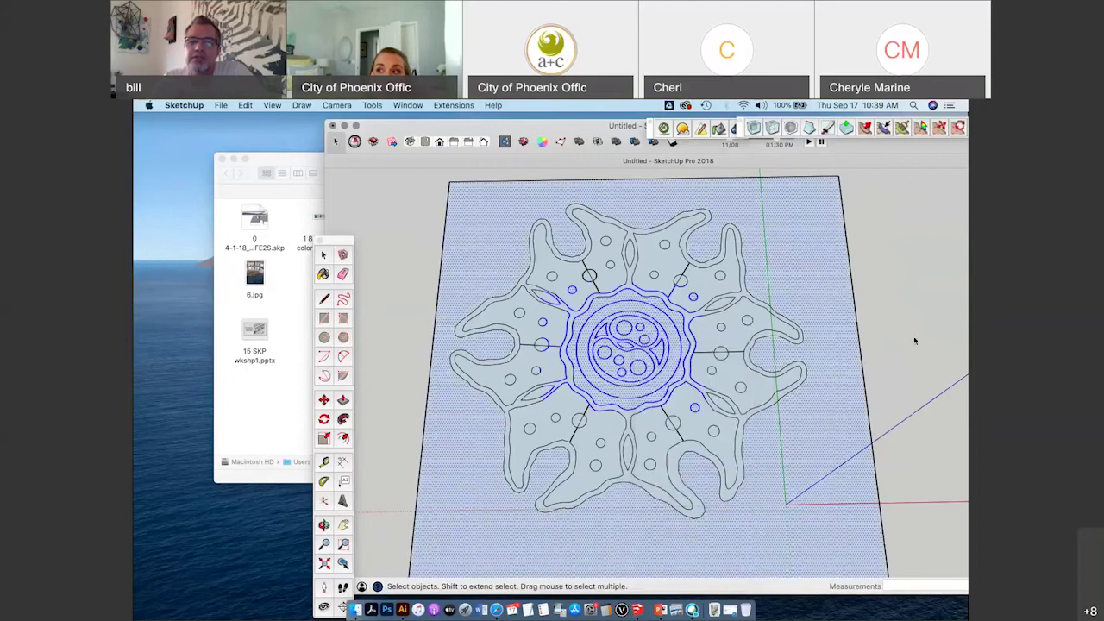
{"action": "left_click", "coordinate": [915, 341]}
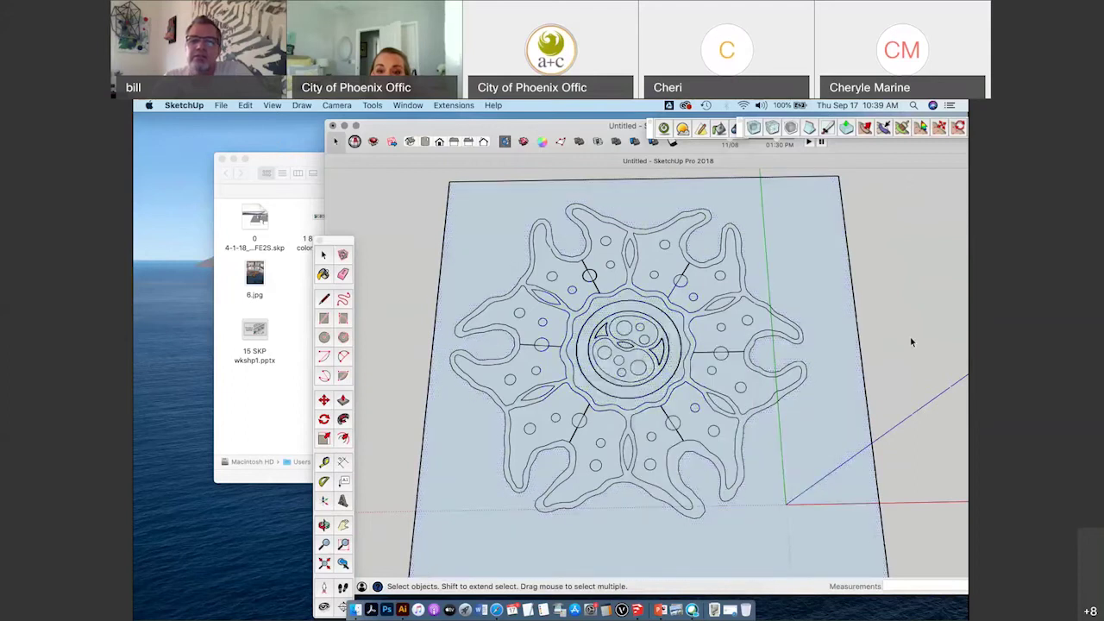
Enclose the whole rectangle and flower drawing in a selection window and repeat Intersect Faces with Model.
{"action": "scroll", "coordinate": [911, 342], "scroll_direction": "down", "scroll_amount": 2}
{"action": "left_click_drag", "start_coordinate": [511, 200], "coordinate": [901, 544]}
{"action": "right_click", "coordinate": [693, 355]}
{"action": "mouse_move", "coordinate": [719, 455]}
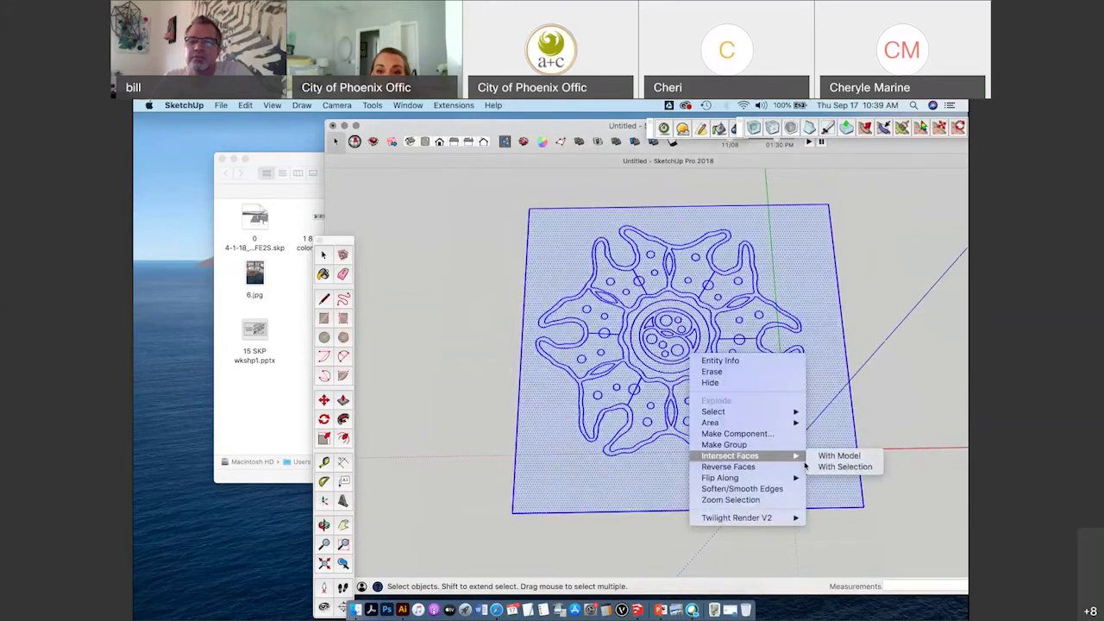
{"action": "left_click", "coordinate": [834, 457]}
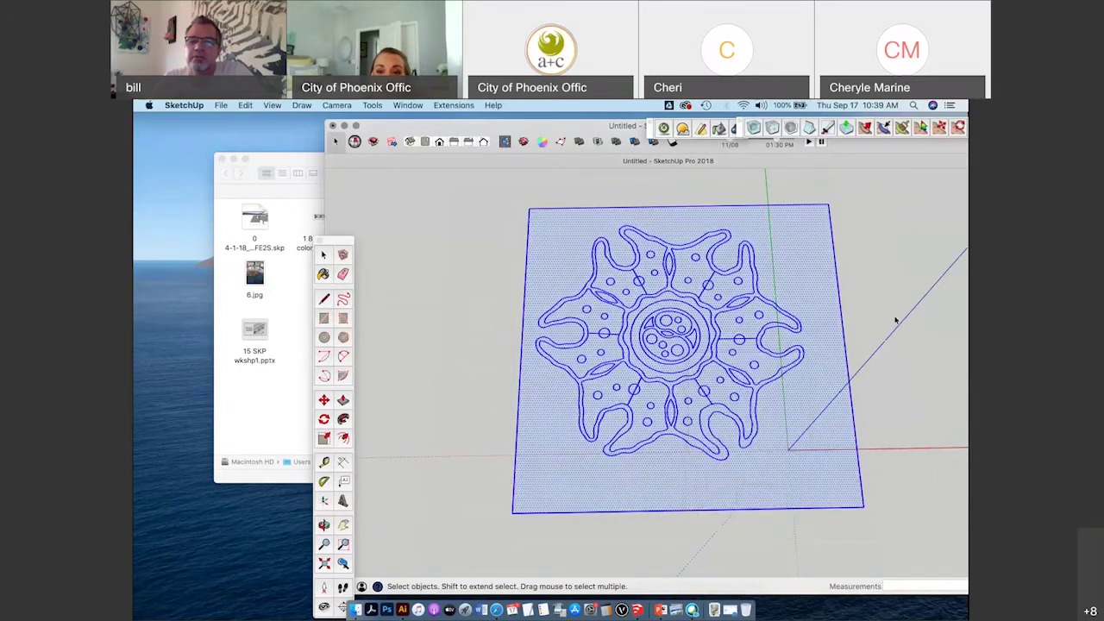
{"action": "left_click", "coordinate": [891, 309]}
Draw a line across the central circle through its inner shapes, and a short line about 2 15/16" long across its ring.
{"action": "scroll", "coordinate": [699, 317], "scroll_direction": "up", "scroll_amount": 3}
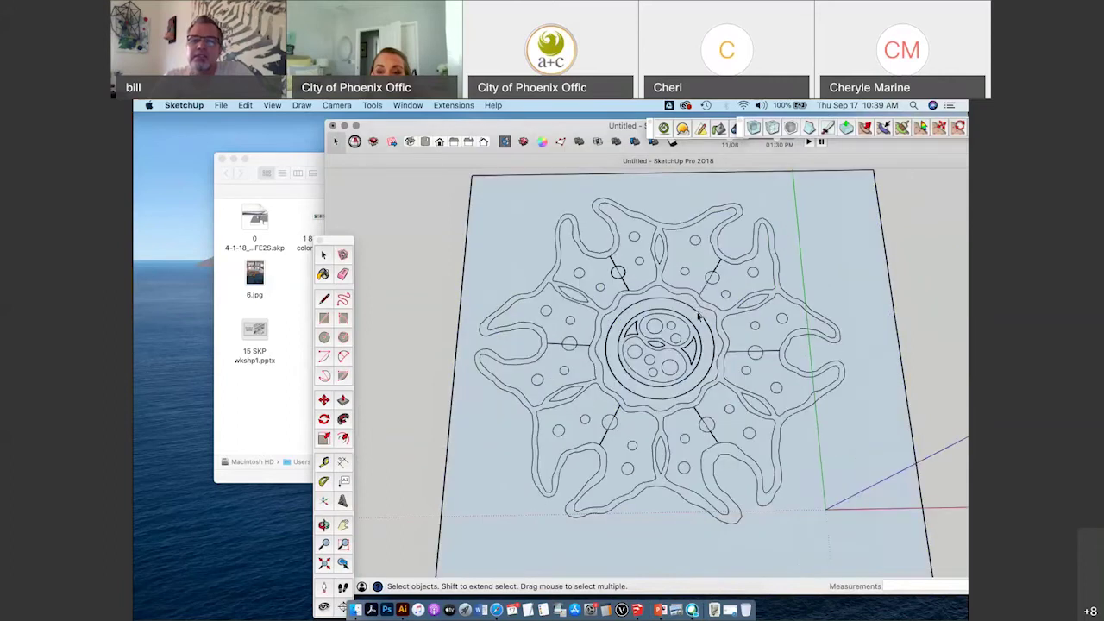
{"action": "scroll", "coordinate": [698, 317], "scroll_direction": "up", "scroll_amount": 3}
{"action": "key", "text": "l"}
{"action": "left_click", "coordinate": [673, 296]}
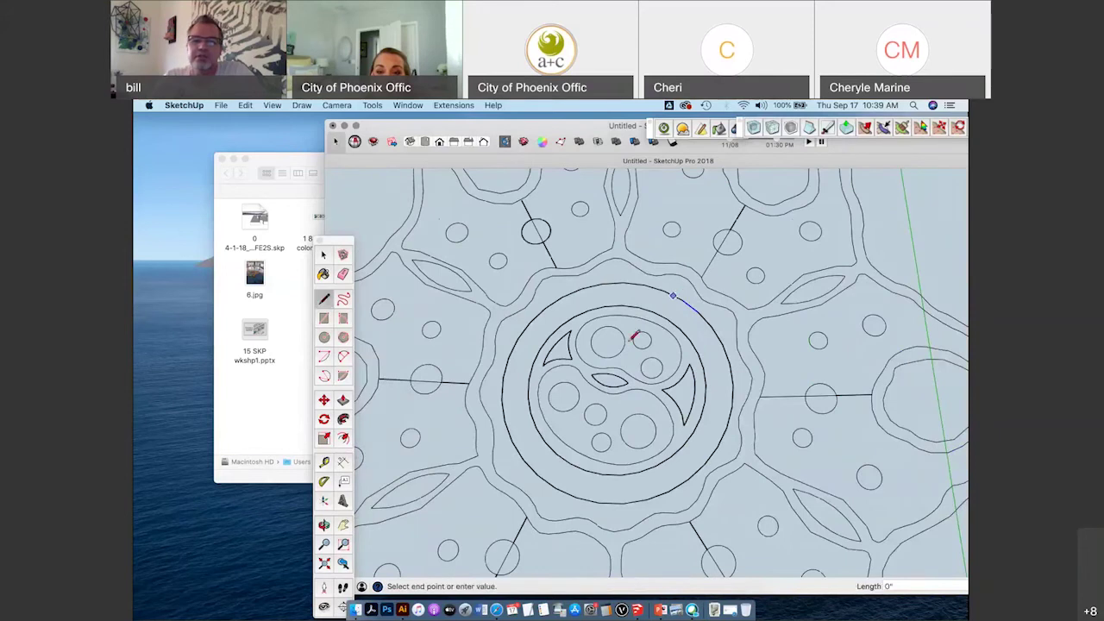
{"action": "left_click", "coordinate": [556, 487]}
{"action": "left_click", "coordinate": [531, 323]}
{"action": "left_click", "coordinate": [549, 338]}
{"action": "scroll", "coordinate": [564, 343], "scroll_direction": "down", "scroll_amount": 2}
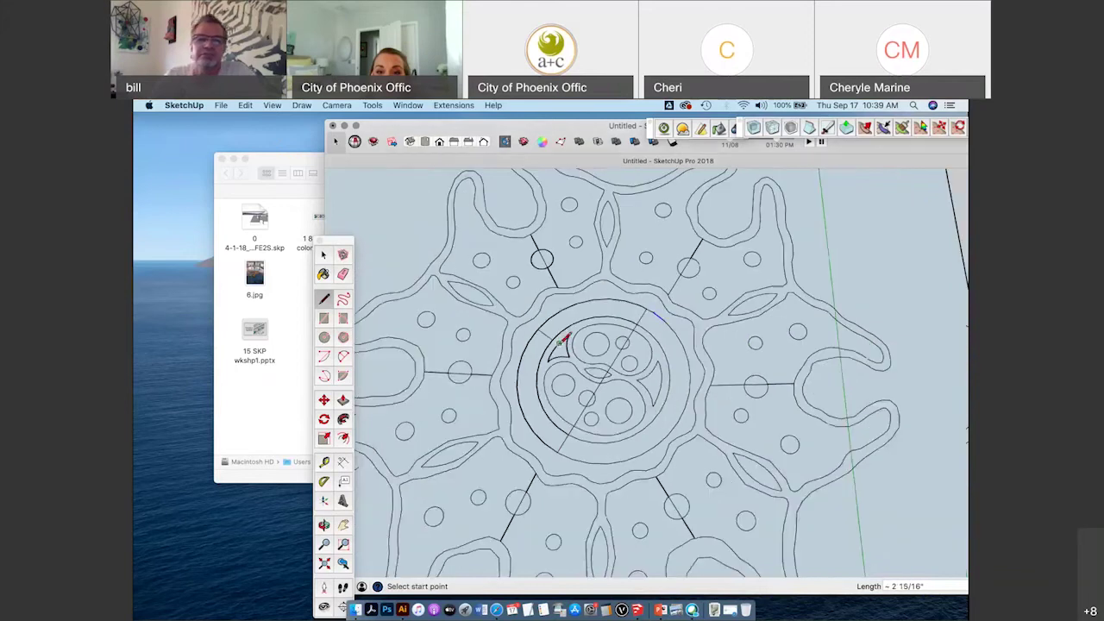
{"action": "left_click", "coordinate": [325, 255]}
{"action": "scroll", "coordinate": [652, 312], "scroll_direction": "down", "scroll_amount": 5}
{"action": "middle_click_drag", "start_coordinate": [652, 310], "coordinate": [628, 305]}
{"action": "left_click", "coordinate": [324, 255]}
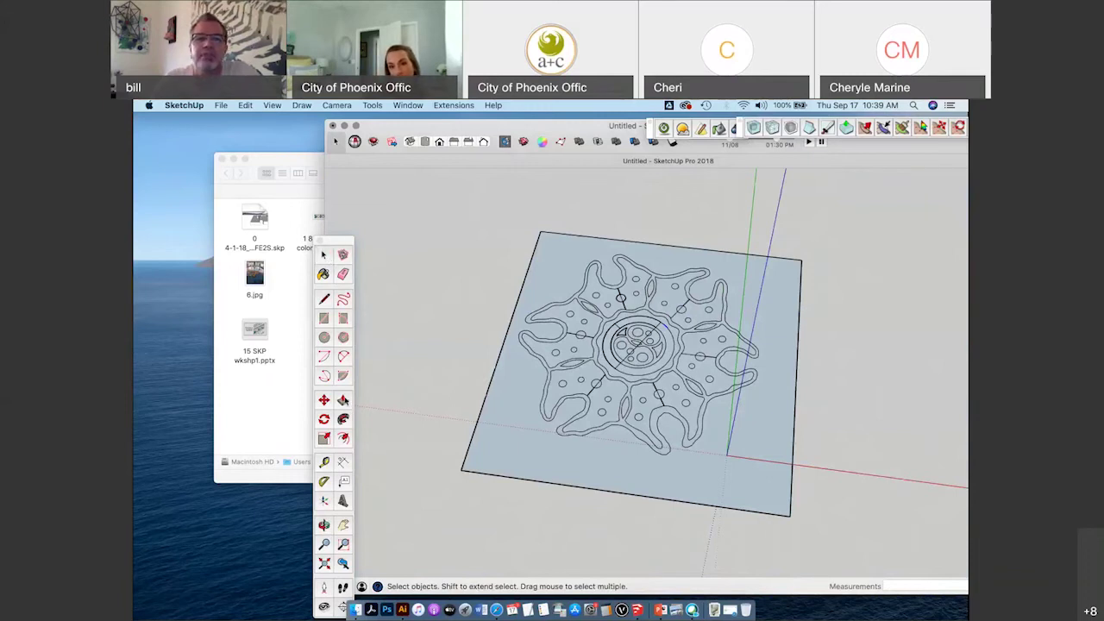
Move the untitled drawing's window aside, switch to Finder, and open 10 Critter to 3d.skp from the NAV skup folder.
{"action": "left_click_drag", "start_coordinate": [439, 132], "coordinate": [674, 248]}
{"action": "left_click", "coordinate": [519, 297]}
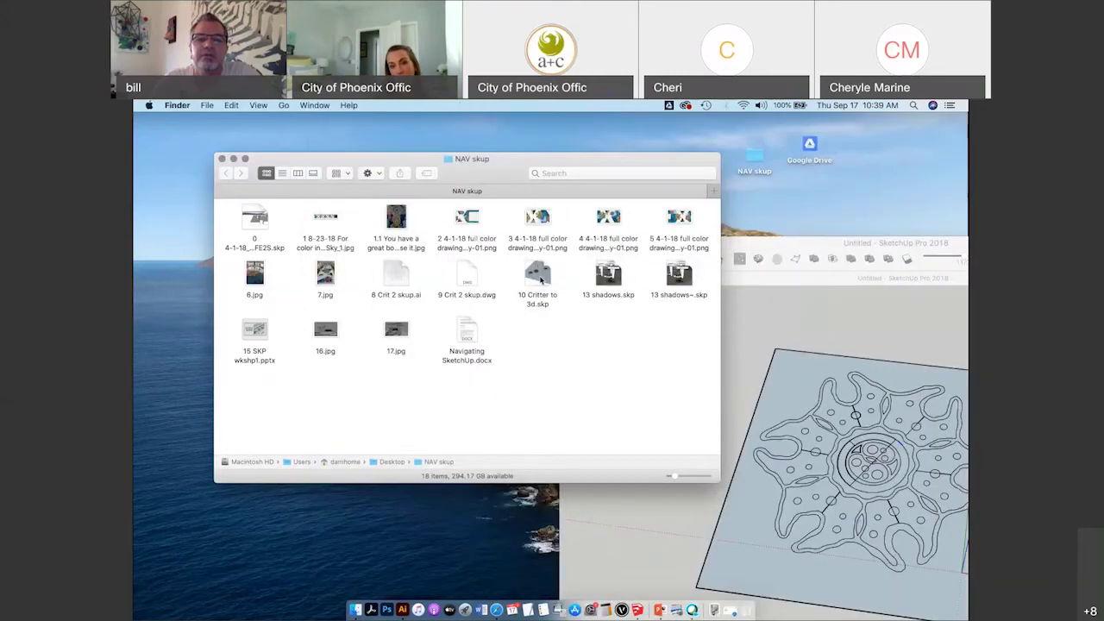
{"action": "double_click", "coordinate": [540, 276]}
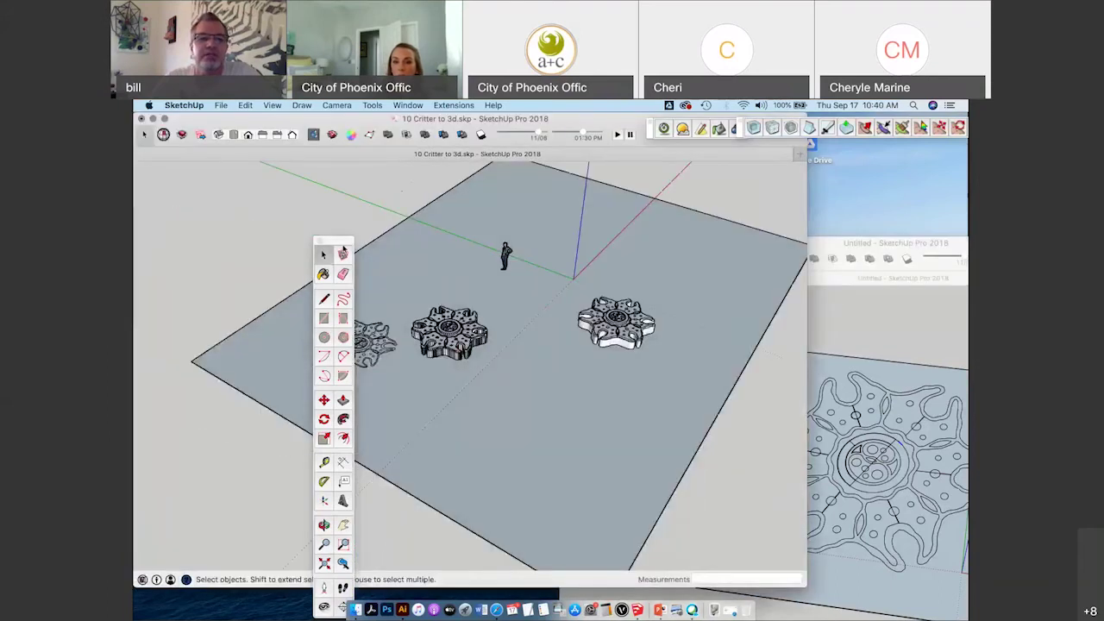
Move the tool palette aside and examine the flat critter line drawing beside its extruded copy.
{"action": "left_click_drag", "start_coordinate": [341, 242], "coordinate": [250, 230]}
{"action": "scroll", "coordinate": [367, 332], "scroll_direction": "up", "scroll_amount": 5}
{"action": "middle_click_drag", "start_coordinate": [414, 332], "coordinate": [517, 353]}
{"action": "scroll", "coordinate": [516, 352], "scroll_direction": "down", "scroll_amount": 5}
{"action": "key", "text": "space"}
{"action": "scroll", "coordinate": [427, 412], "scroll_direction": "up", "scroll_amount": 4}
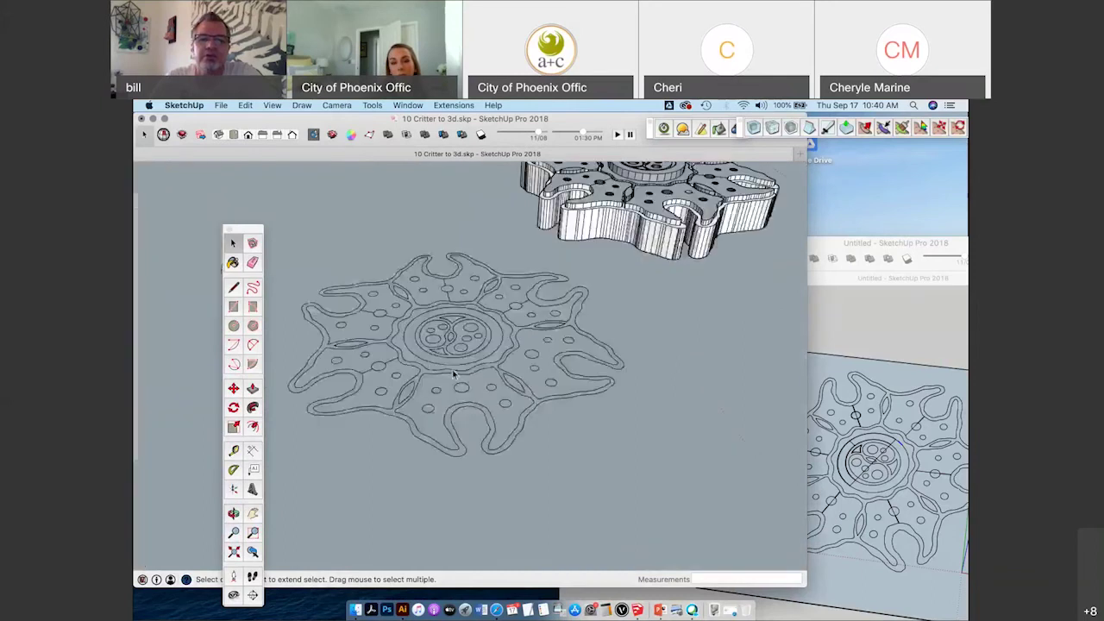
{"action": "middle_click_drag", "start_coordinate": [517, 364], "coordinate": [470, 359]}
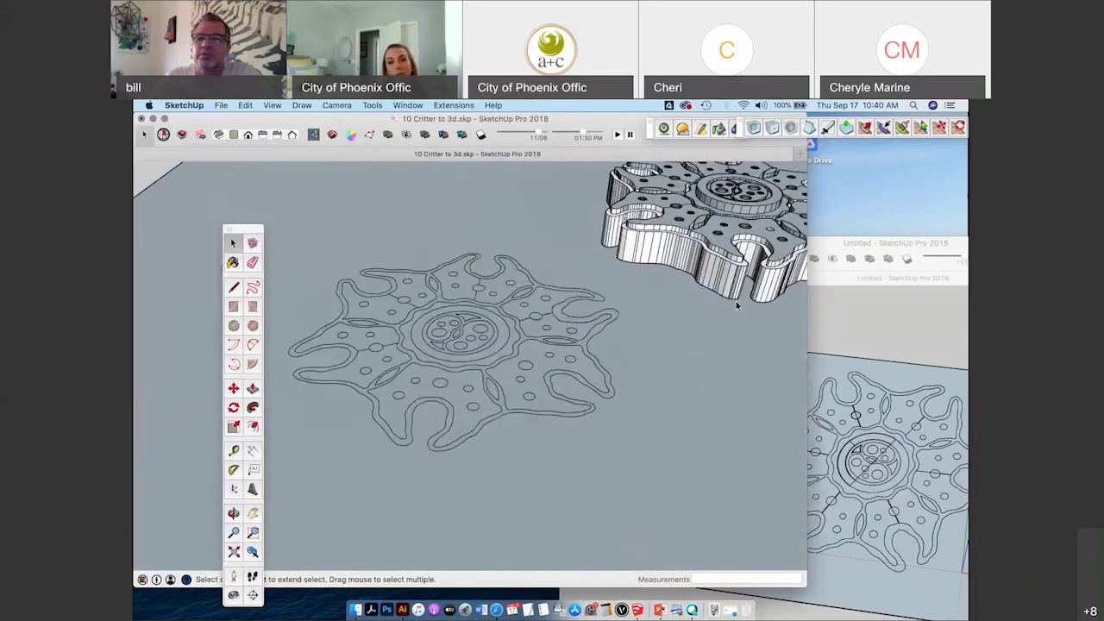
Close the Untitled SketchUp drawing without saving its changes.
{"action": "left_click", "coordinate": [810, 257]}
{"action": "left_click", "coordinate": [568, 242]}
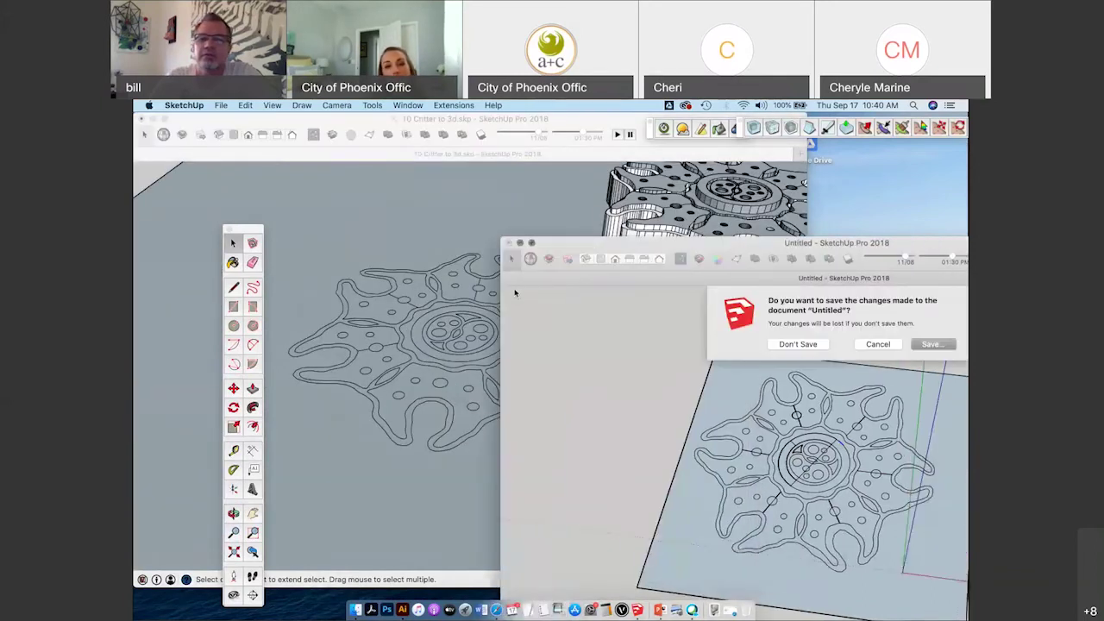
{"action": "left_click", "coordinate": [797, 344]}
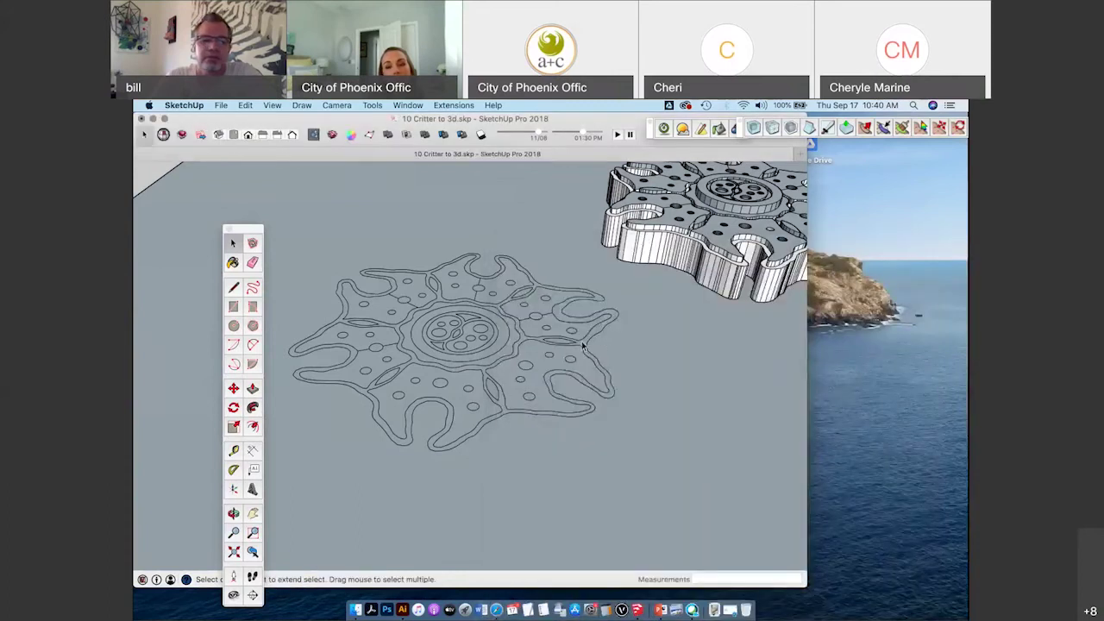
Quit Illustrator and PowerPoint.
{"action": "right_click", "coordinate": [403, 610]}
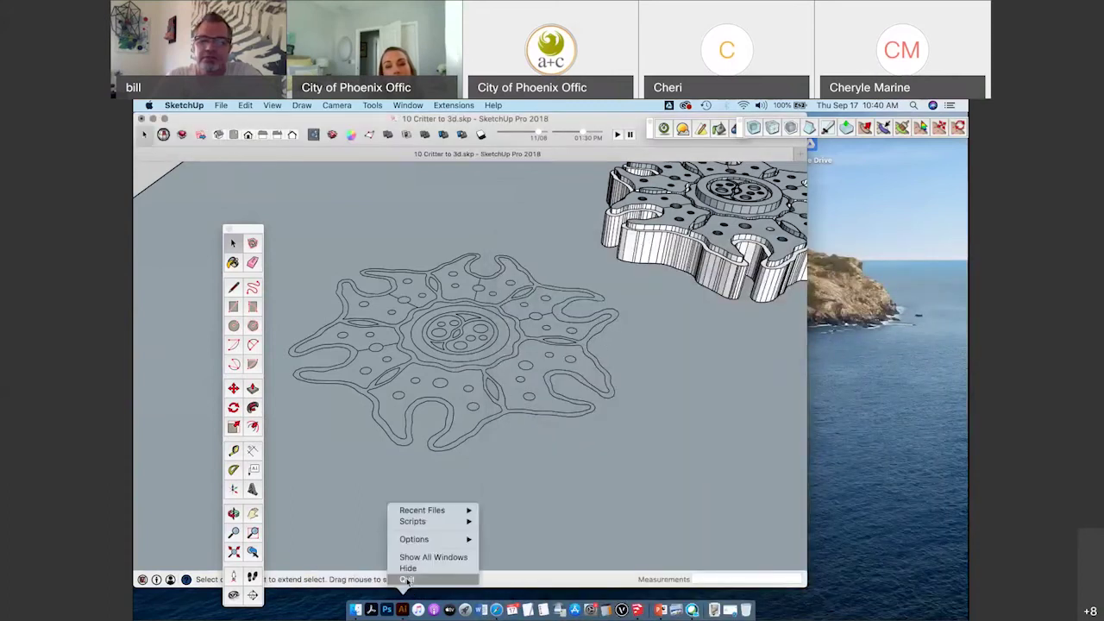
{"action": "right_click", "coordinate": [660, 610]}
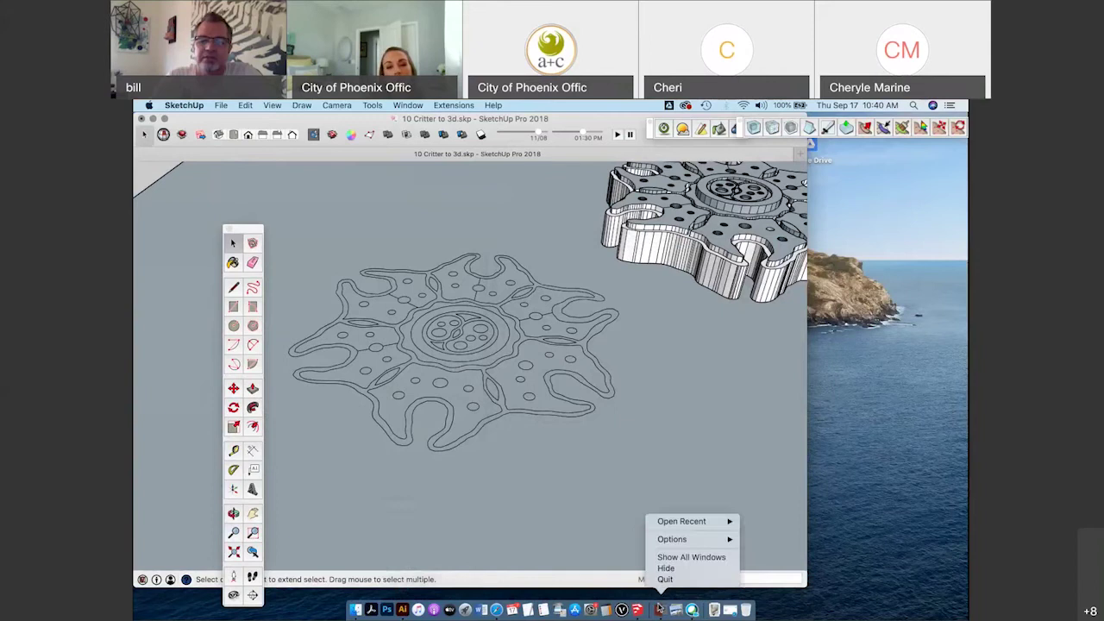
{"action": "left_click", "coordinate": [665, 579]}
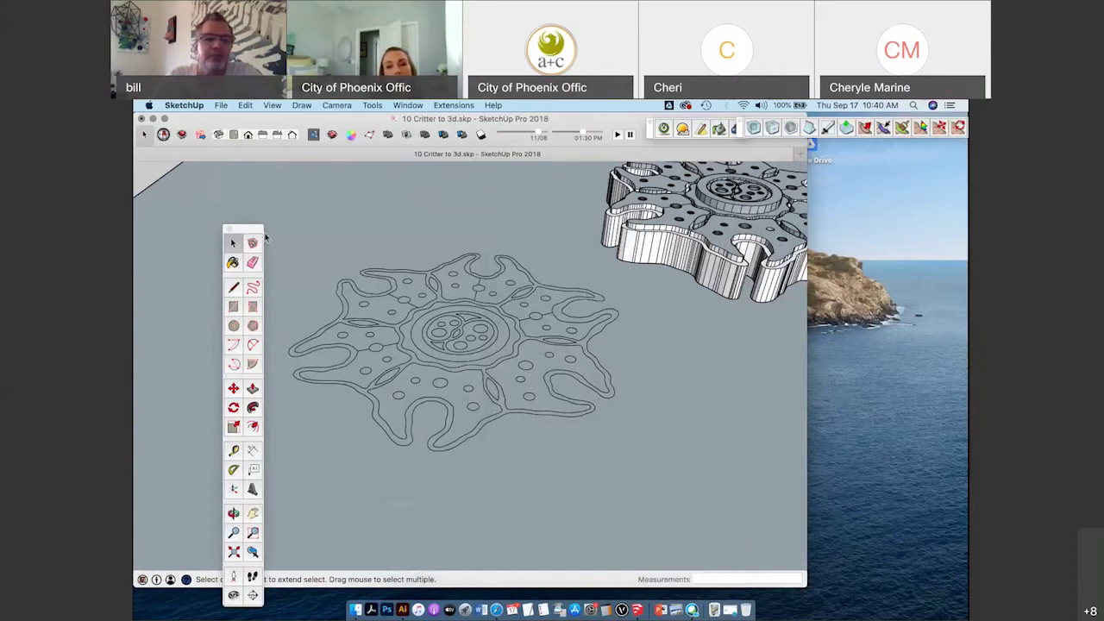
Shift the tool palette aside and extrude the flat critter's front-left cell face upward about 1' 3 1/8" with Push/Pull.
{"action": "left_click_drag", "start_coordinate": [265, 235], "coordinate": [254, 229]}
{"action": "left_click", "coordinate": [243, 382]}
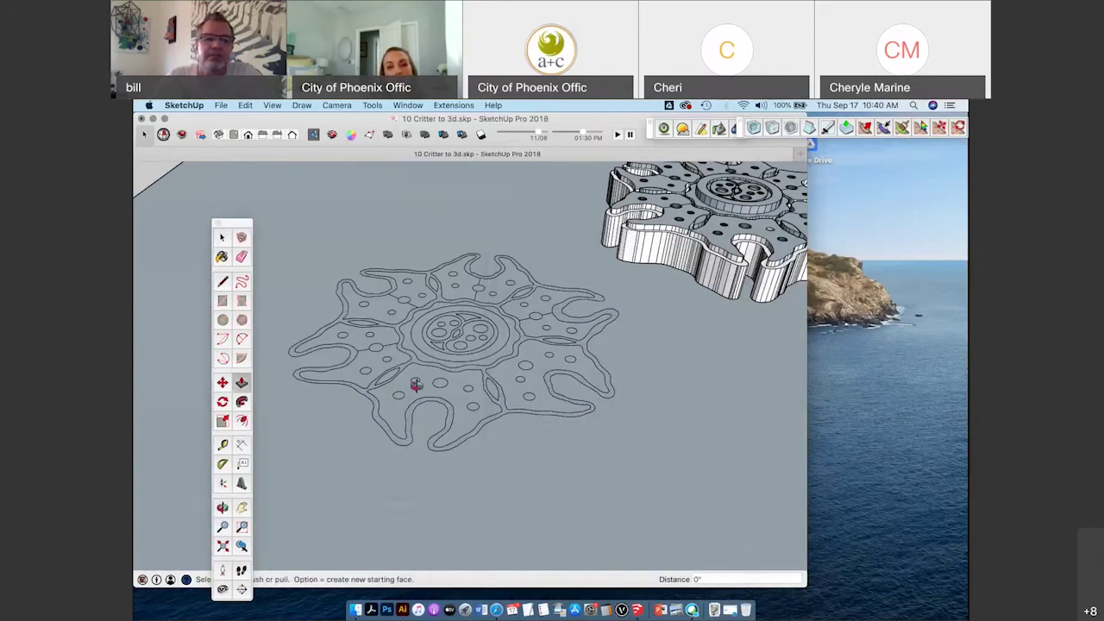
{"action": "middle_click_drag", "start_coordinate": [415, 385], "coordinate": [391, 372]}
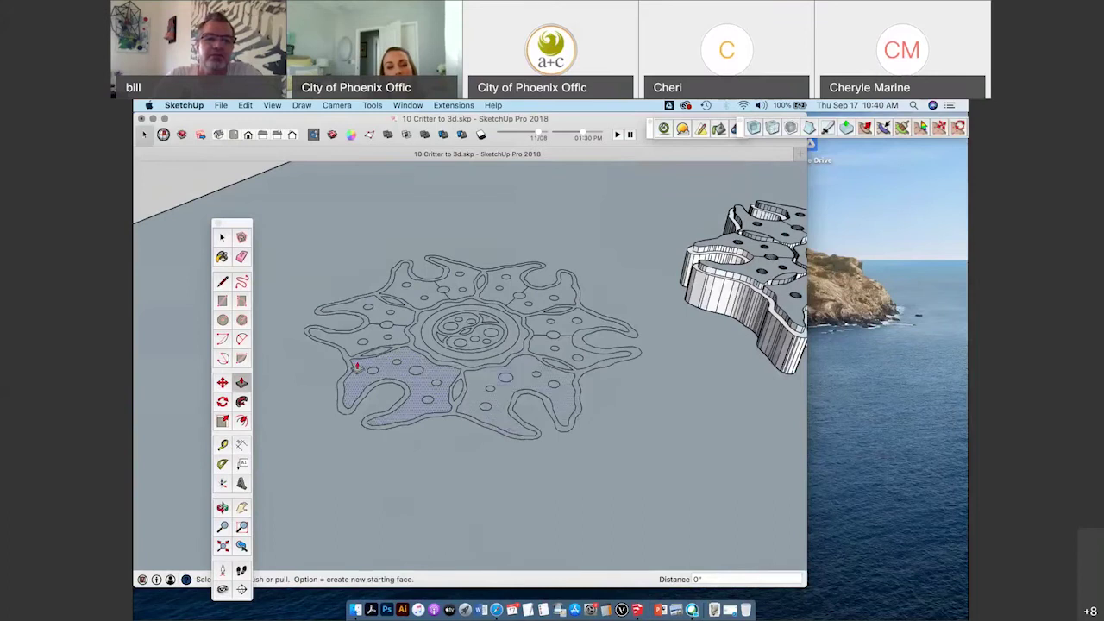
{"action": "left_click_drag", "start_coordinate": [382, 373], "coordinate": [447, 366]}
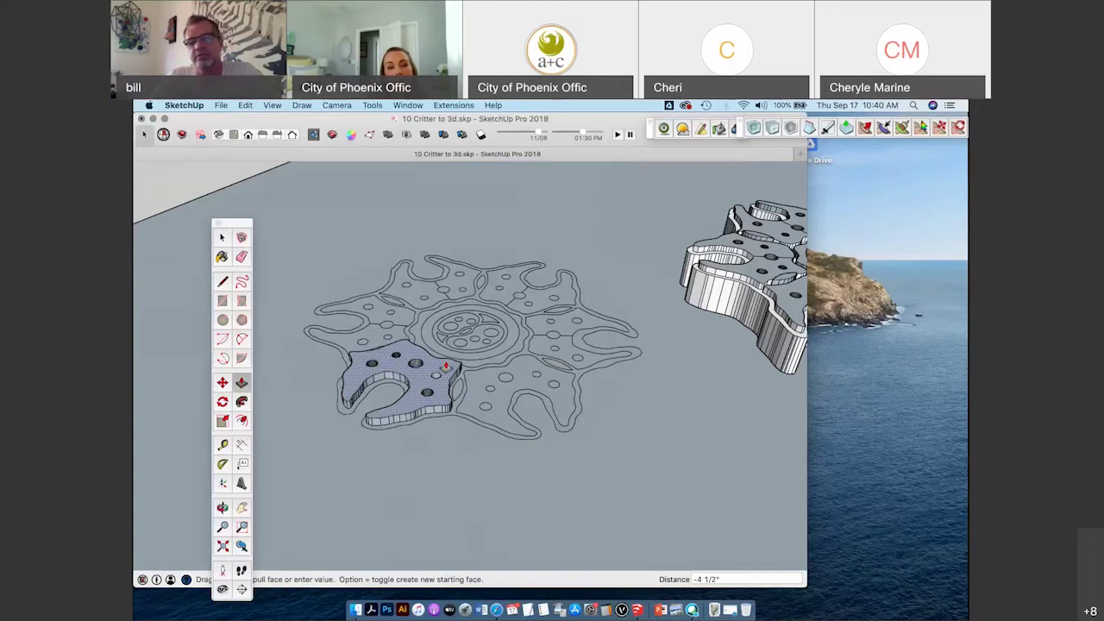
{"action": "key", "text": "Escape"}
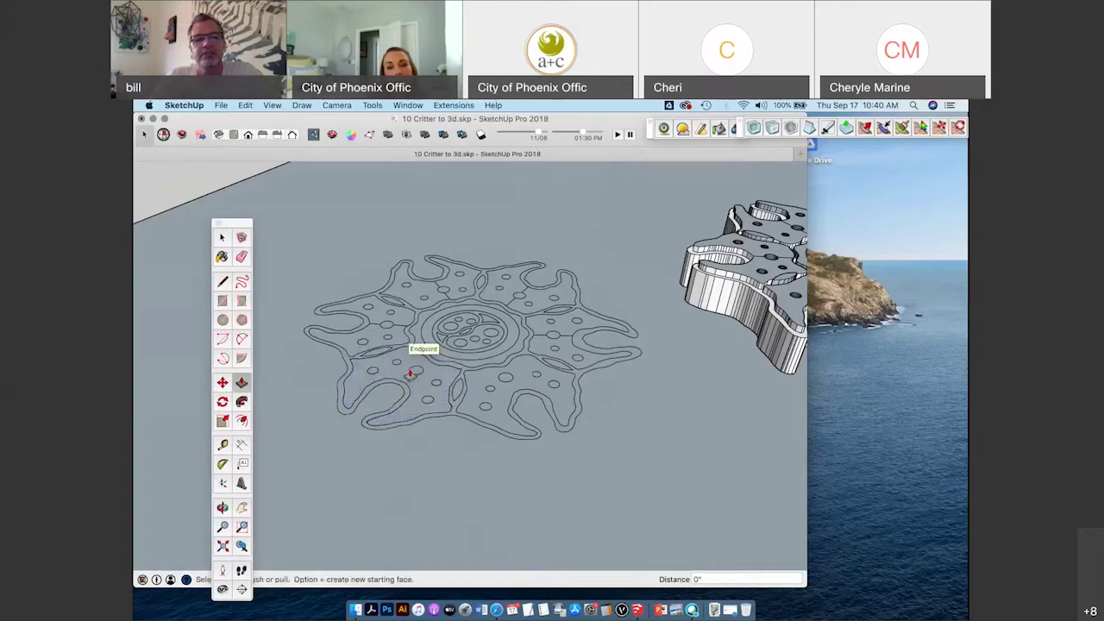
{"action": "left_click", "coordinate": [411, 372]}
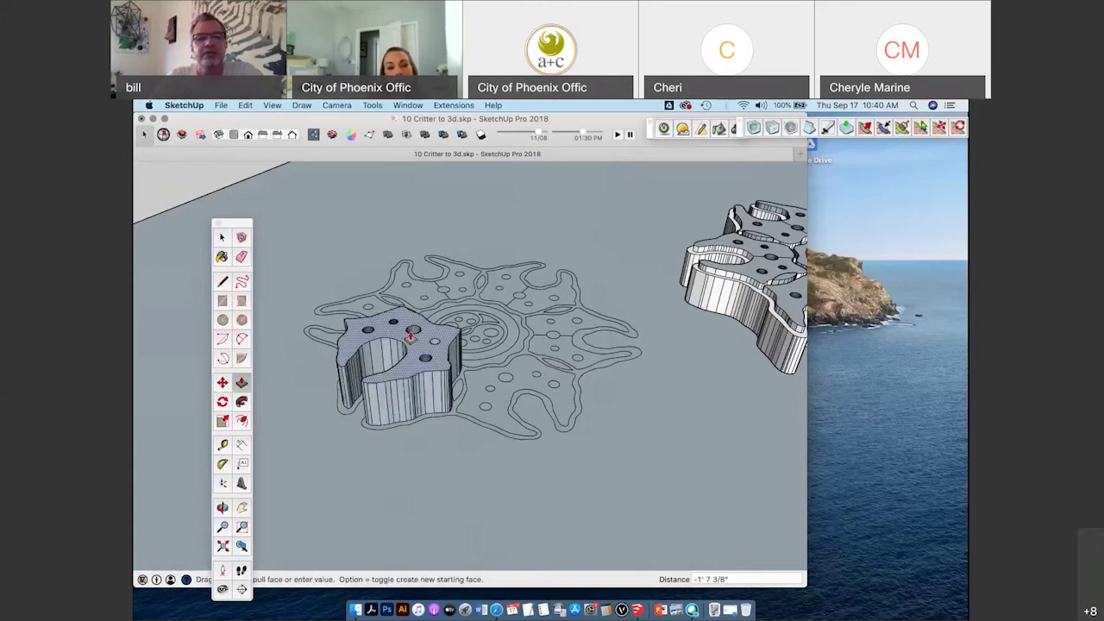
Extrude the neighbouring cell faces around the flat critter to the same 1' 3 1/8" height as the first cell.
{"action": "middle_click_drag", "start_coordinate": [512, 337], "coordinate": [475, 389]}
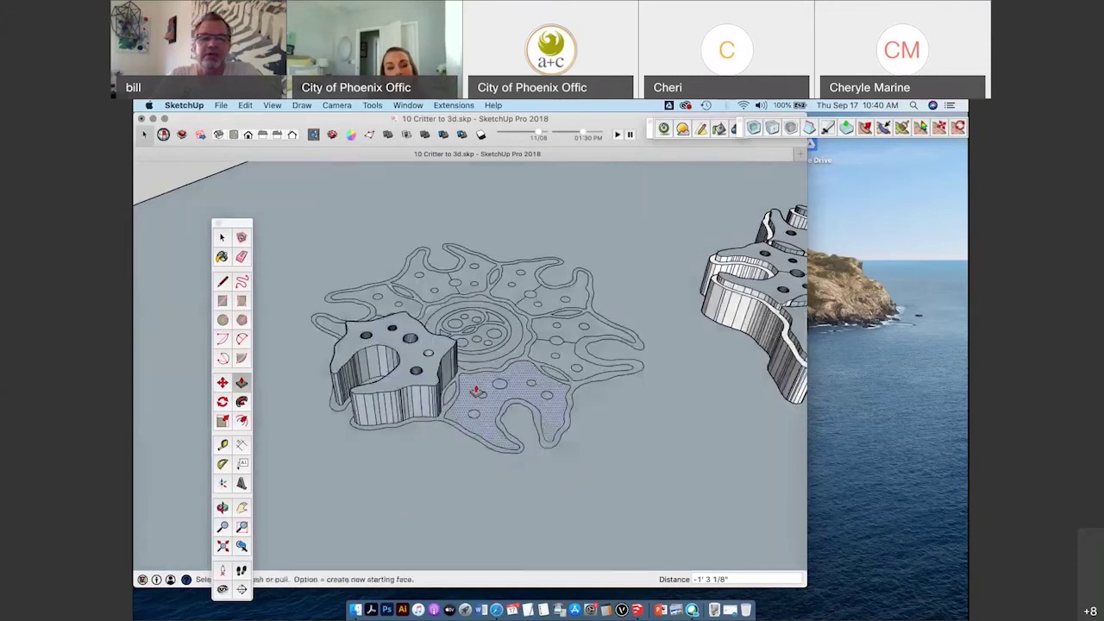
{"action": "left_click_drag", "start_coordinate": [480, 392], "coordinate": [455, 353]}
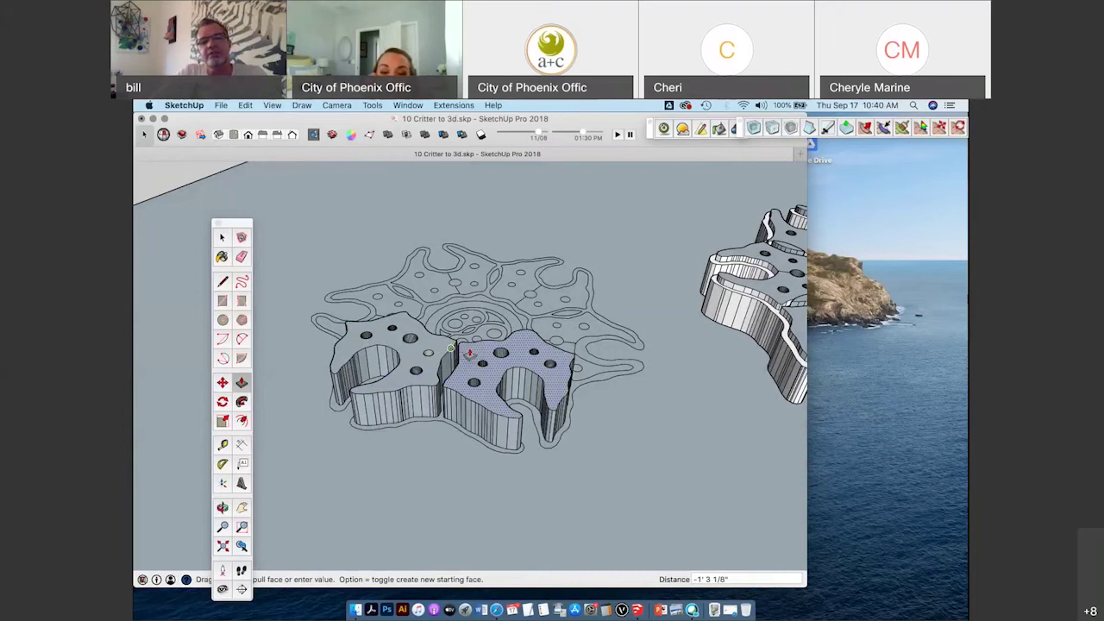
{"action": "mouse_move", "coordinate": [446, 350]}
{"action": "middle_mouse_down"}
{"action": "mouse_move", "coordinate": [559, 372]}
{"action": "mouse_move", "coordinate": [522, 398]}
{"action": "middle_mouse_up"}
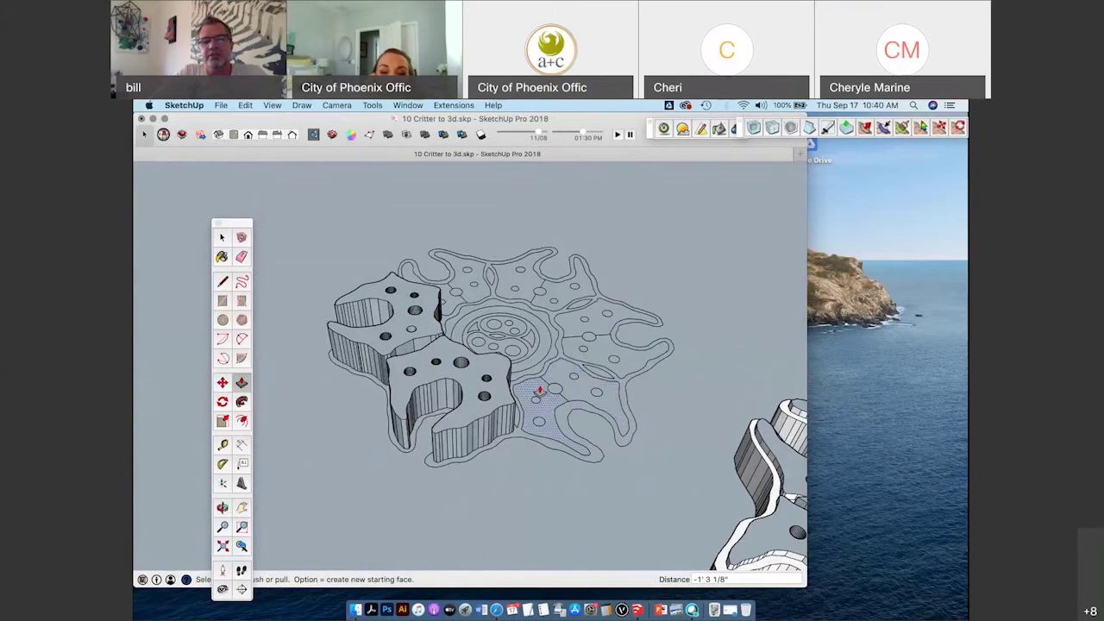
{"action": "left_click", "coordinate": [540, 393]}
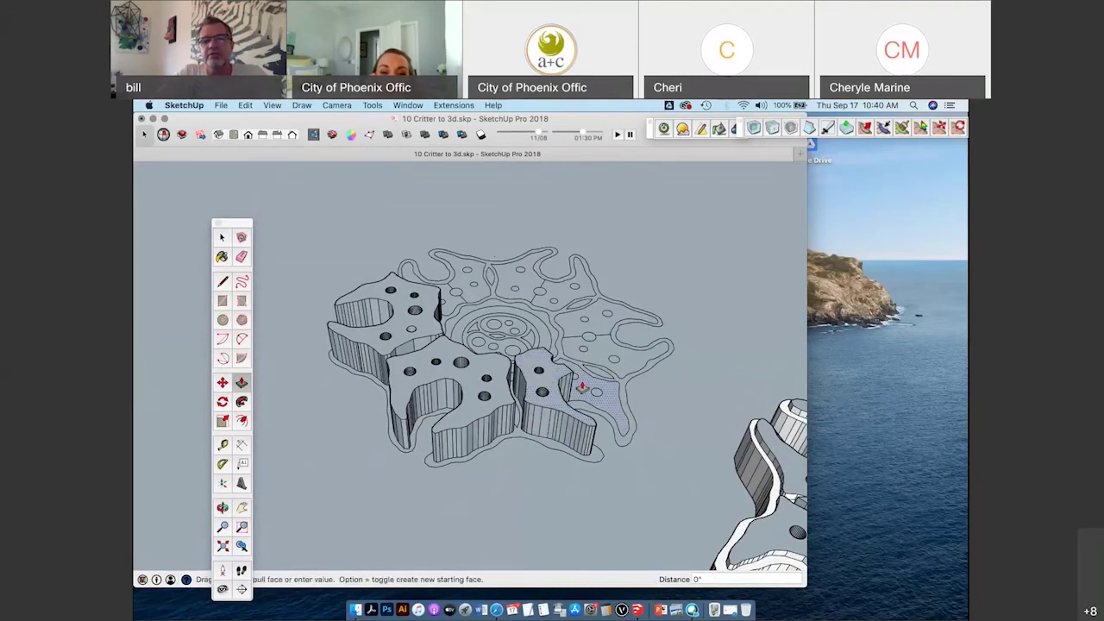
{"action": "double_click", "coordinate": [582, 388]}
{"action": "double_click", "coordinate": [616, 345]}
{"action": "middle_click_drag", "start_coordinate": [636, 328], "coordinate": [615, 355]}
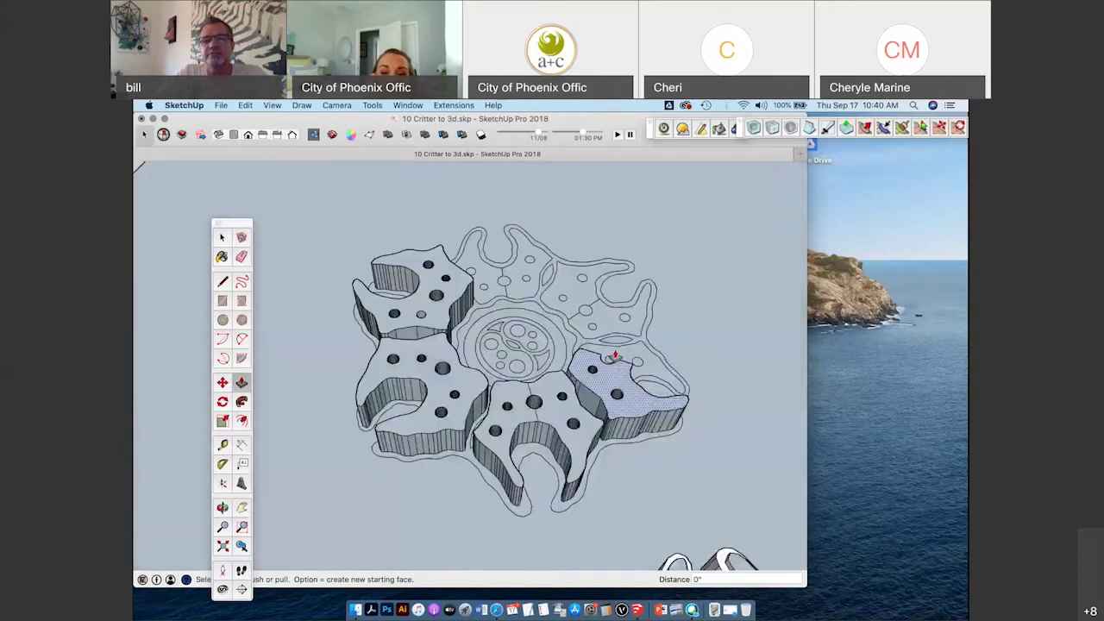
{"action": "double_click", "coordinate": [615, 355]}
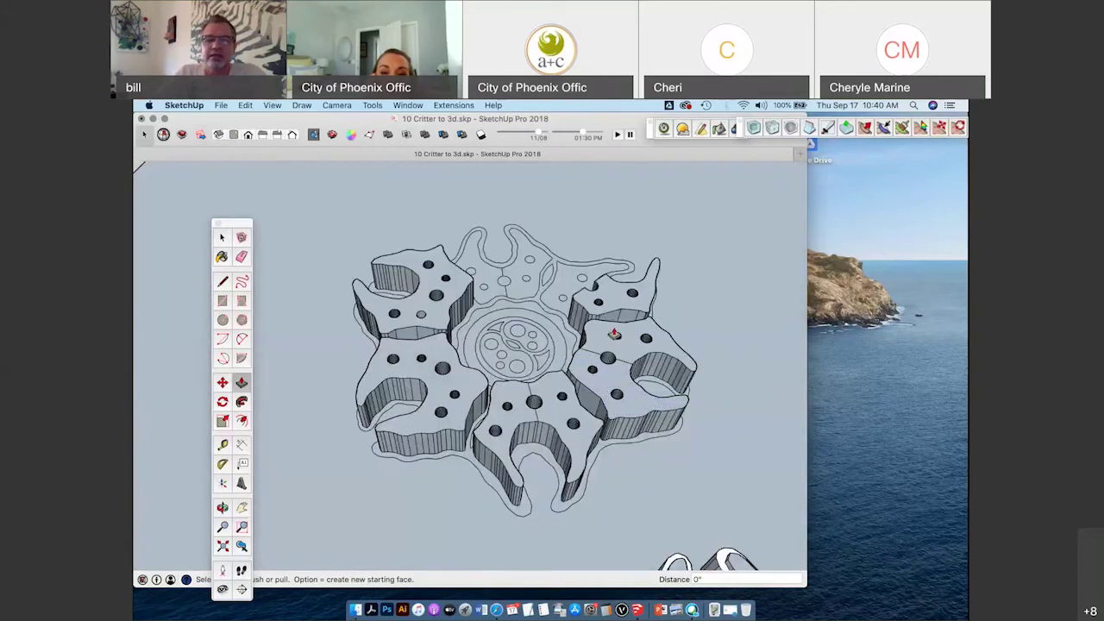
Undo the partial pull on the back cell and extrude the remaining back cell faces to match the others.
{"action": "left_click", "coordinate": [562, 295]}
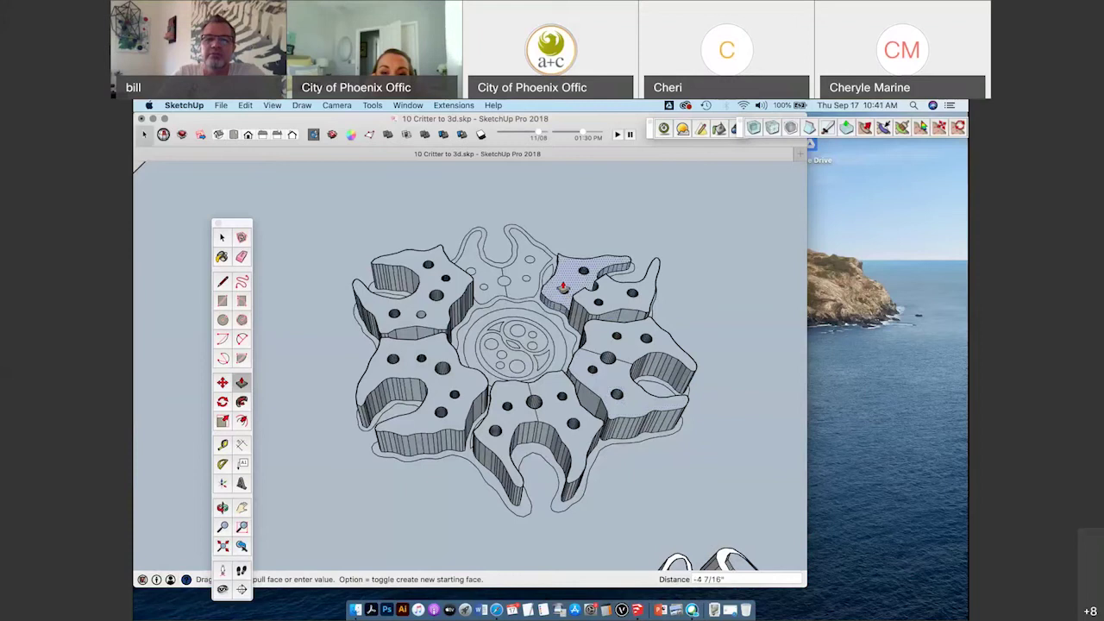
{"action": "left_click", "coordinate": [565, 286]}
{"action": "key", "text": "super+z"}
{"action": "left_click", "coordinate": [519, 297]}
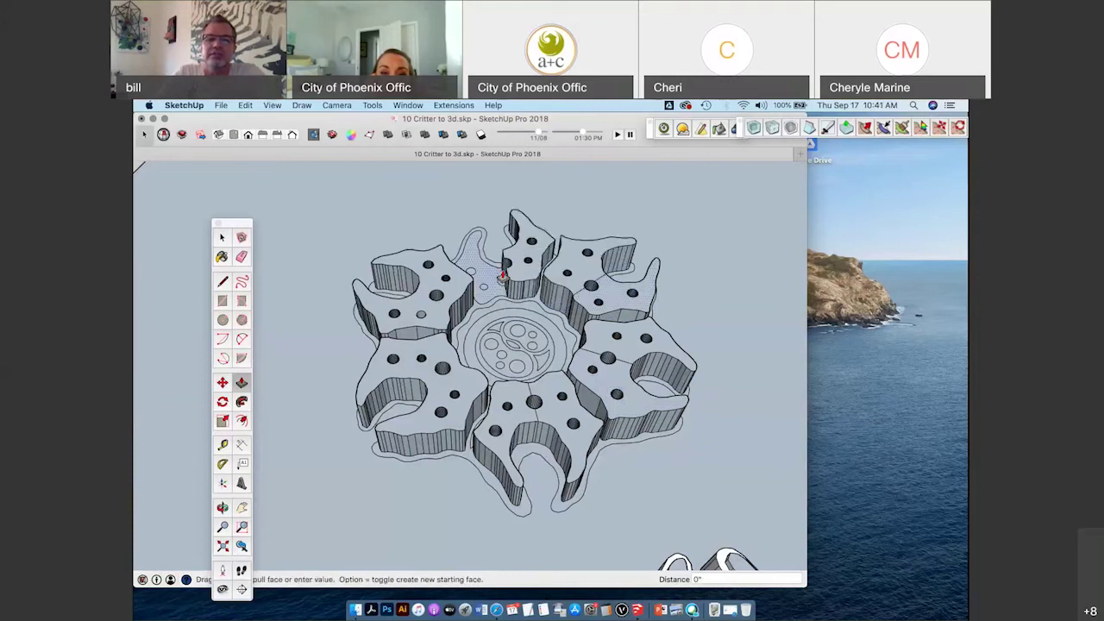
Extrude the outline band surrounding the critter's cells to a height slightly below the cell tops.
{"action": "middle_click_drag", "start_coordinate": [502, 274], "coordinate": [559, 409]}
{"action": "left_click", "coordinate": [559, 409]}
{"action": "middle_click_drag", "start_coordinate": [477, 323], "coordinate": [497, 337]}
{"action": "key", "text": "space"}
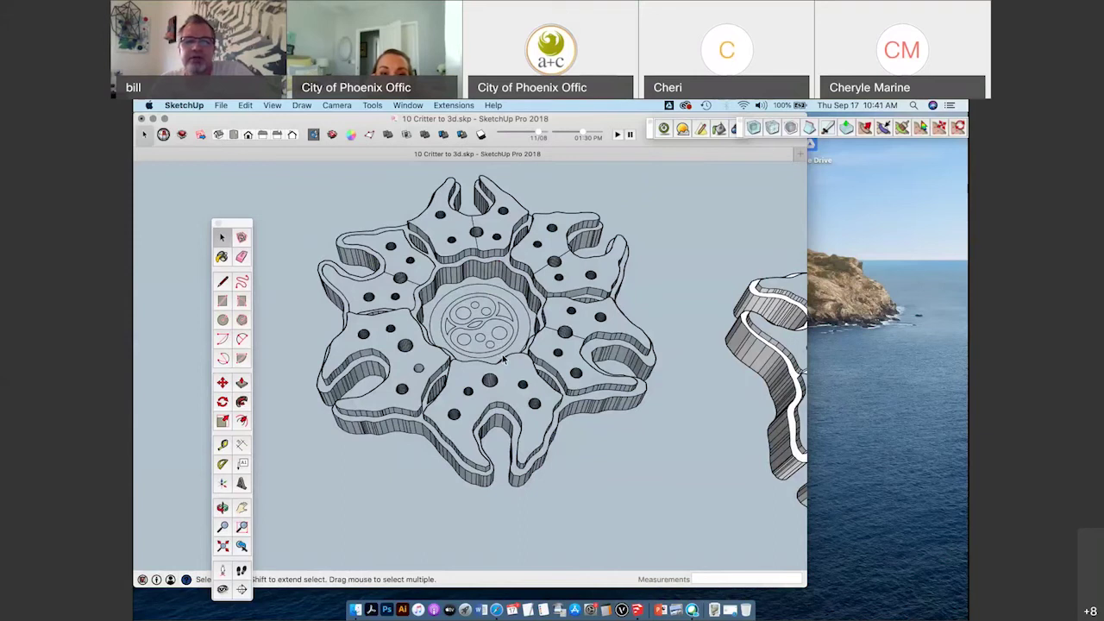
Compare the newly extruded critter with the two finished 3D copies from several angles.
{"action": "scroll", "coordinate": [603, 353], "scroll_direction": "down", "scroll_amount": 5}
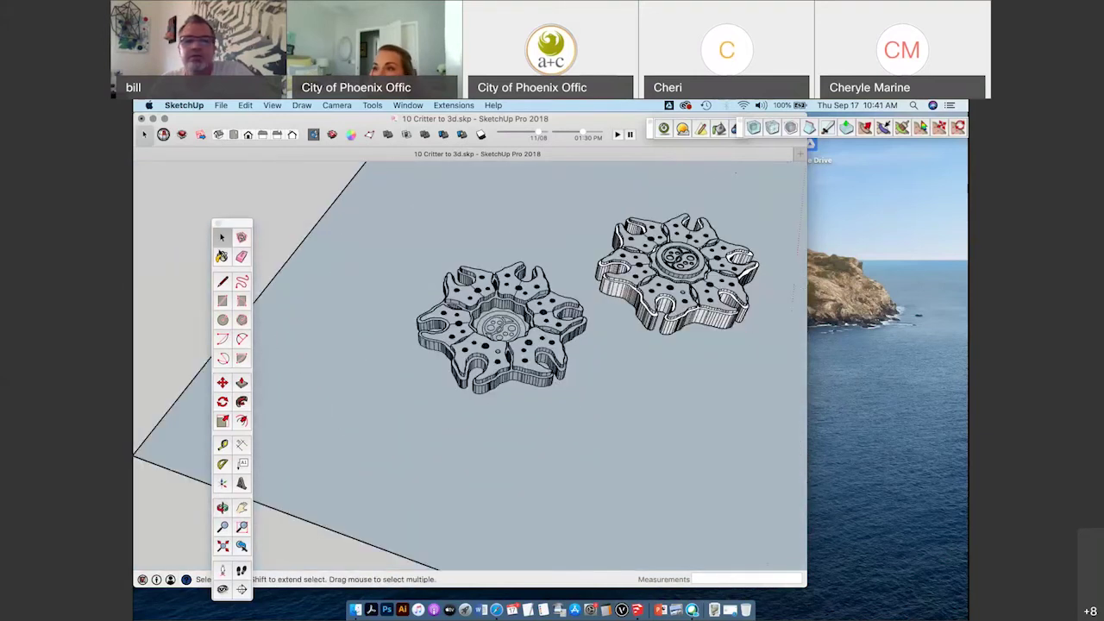
{"action": "mouse_move", "coordinate": [613, 363]}
{"action": "middle_mouse_down"}
{"action": "mouse_move", "coordinate": [623, 352]}
{"action": "mouse_move", "coordinate": [610, 349]}
{"action": "mouse_move", "coordinate": [628, 362]}
{"action": "mouse_move", "coordinate": [633, 313]}
{"action": "mouse_move", "coordinate": [659, 298]}
{"action": "mouse_move", "coordinate": [641, 294]}
{"action": "middle_mouse_up"}
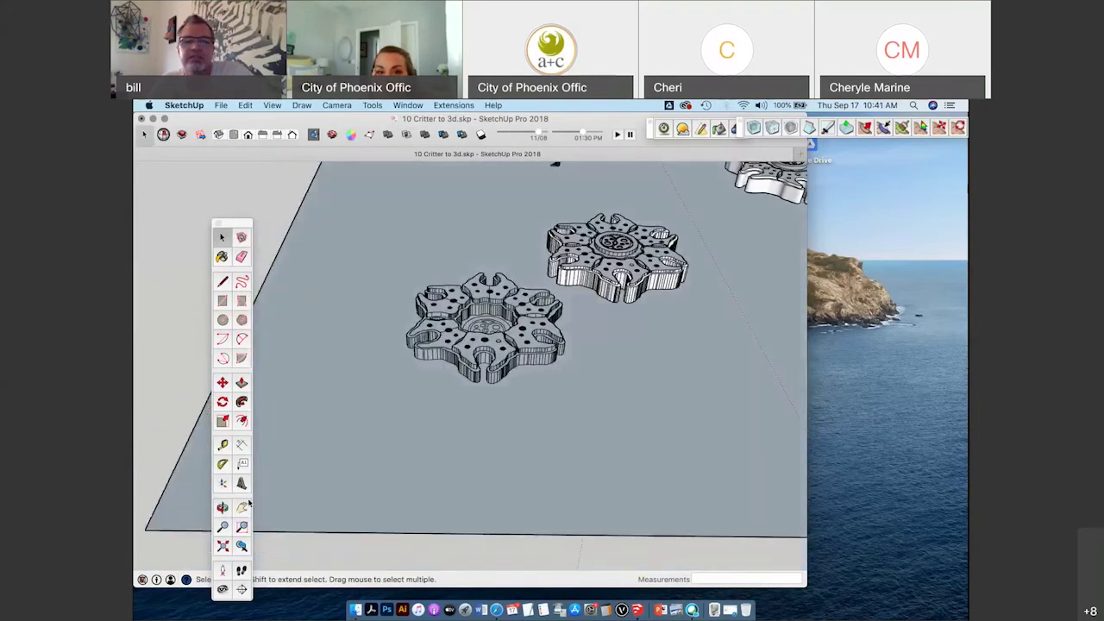
{"action": "left_click", "coordinate": [245, 504]}
{"action": "left_click_drag", "start_coordinate": [605, 331], "coordinate": [540, 409]}
{"action": "middle_click_drag", "start_coordinate": [540, 409], "coordinate": [513, 388]}
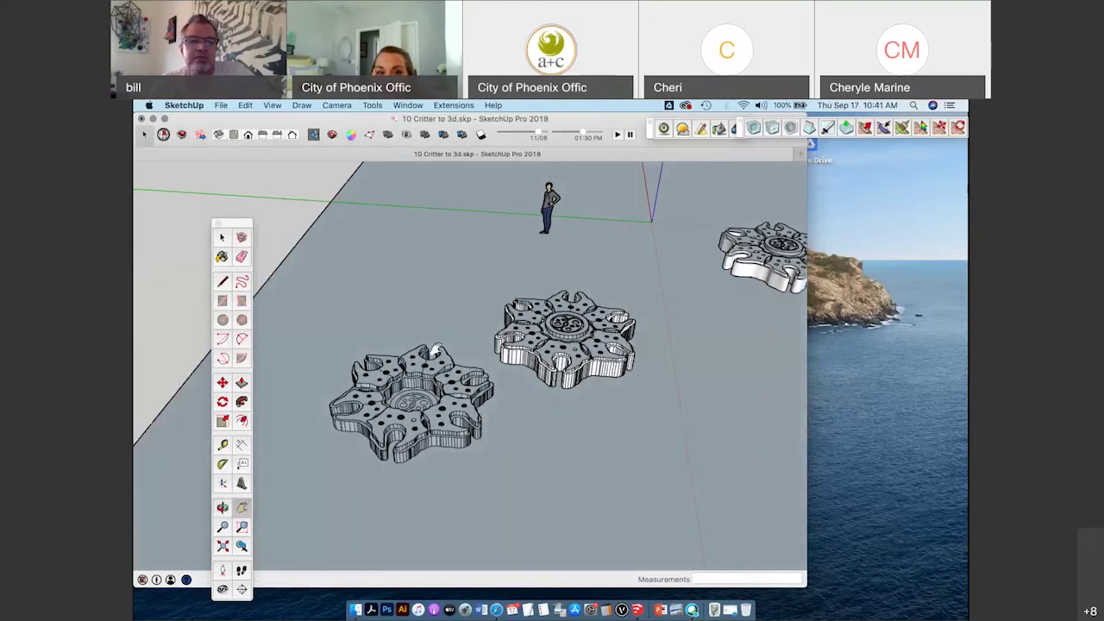
{"action": "left_click", "coordinate": [222, 238]}
{"action": "middle_click_drag", "start_coordinate": [439, 392], "coordinate": [371, 372]}
{"action": "scroll", "coordinate": [632, 367], "scroll_direction": "up", "scroll_amount": 3}
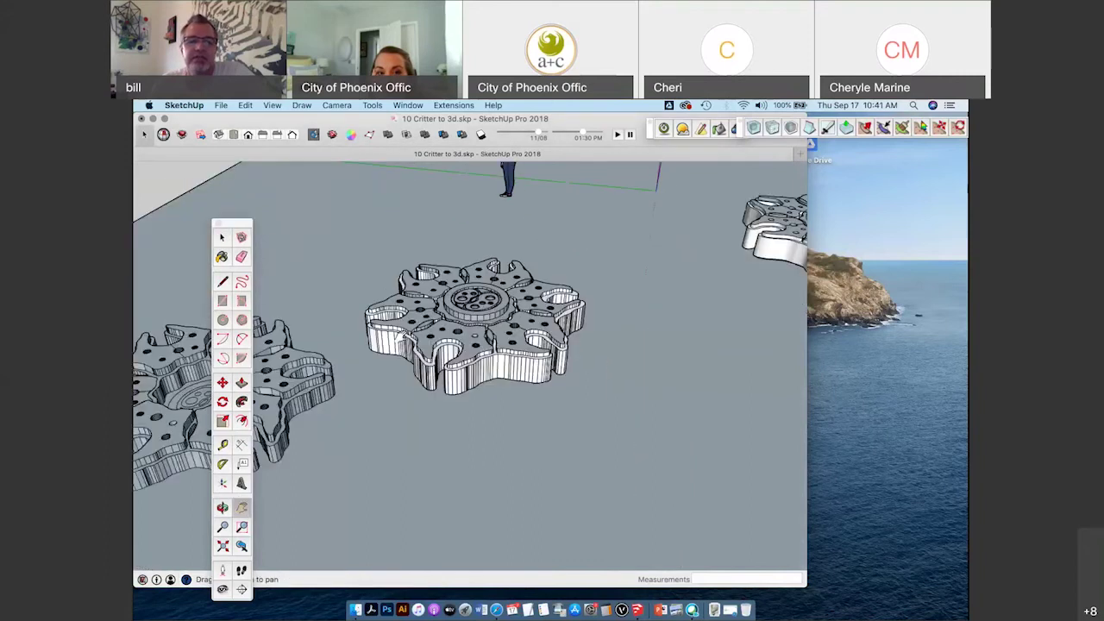
{"action": "mouse_move", "coordinate": [514, 296]}
{"action": "middle_mouse_down", "text": "shift"}
{"action": "mouse_move", "coordinate": [448, 351]}
{"action": "mouse_move", "coordinate": [403, 348]}
{"action": "middle_mouse_up", "text": "shift"}
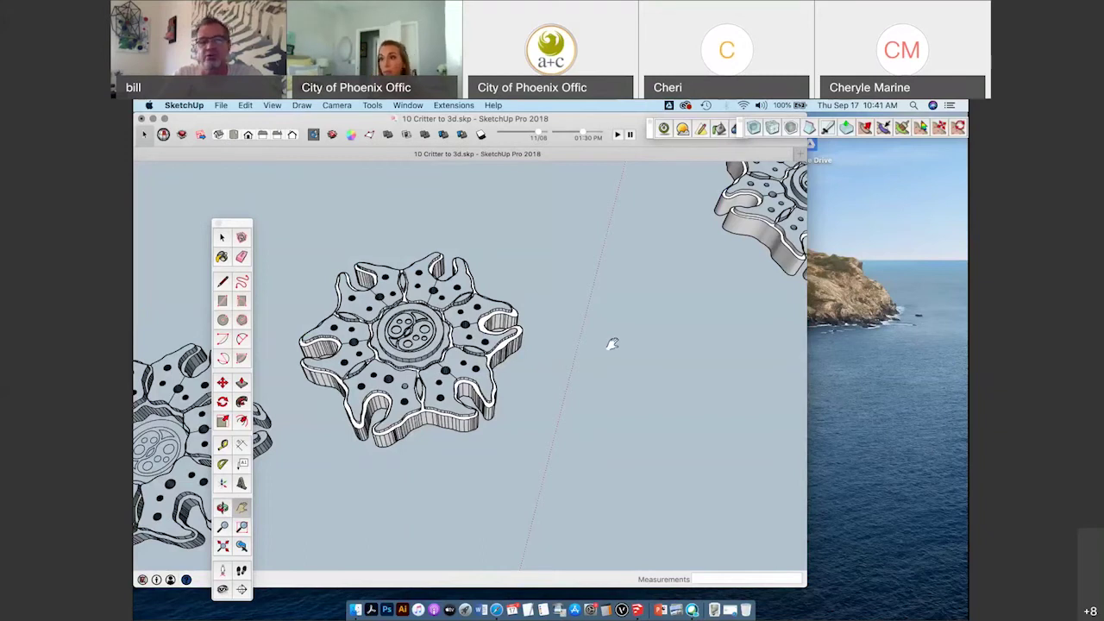
{"action": "left_click_drag", "start_coordinate": [533, 366], "coordinate": [448, 419]}
{"action": "left_click_drag", "start_coordinate": [697, 309], "coordinate": [510, 402]}
{"action": "middle_click_drag", "start_coordinate": [510, 401], "coordinate": [483, 337]}
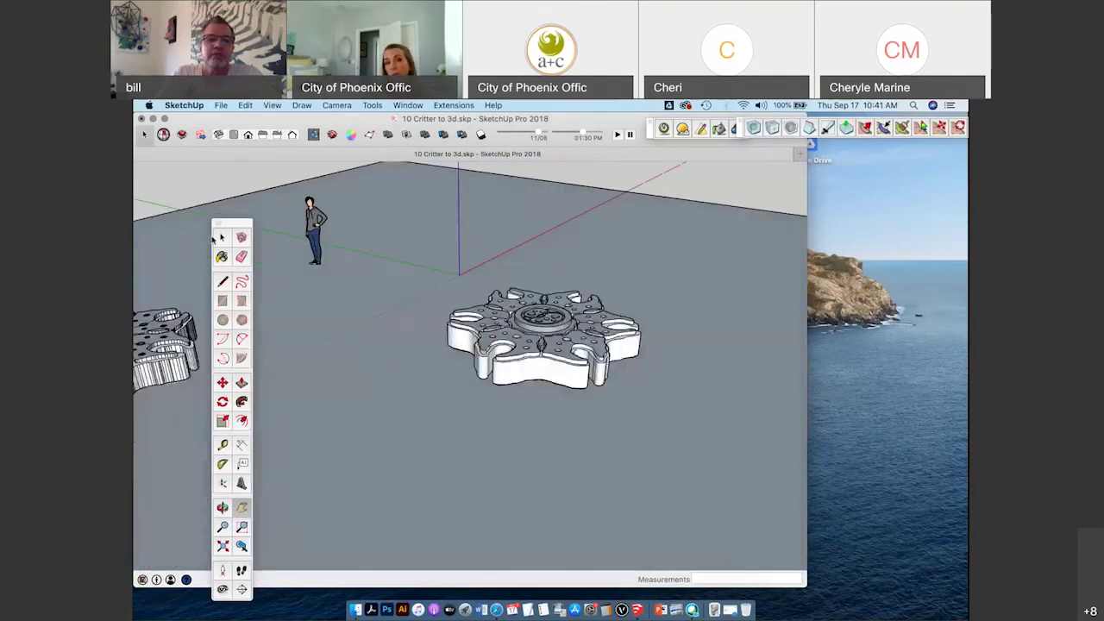
Select the white-sided critter group near the origin and try to tilt it about 60 degrees.
{"action": "left_click", "coordinate": [217, 238]}
{"action": "left_click", "coordinate": [557, 343]}
{"action": "middle_click_drag", "start_coordinate": [419, 272], "coordinate": [394, 345]}
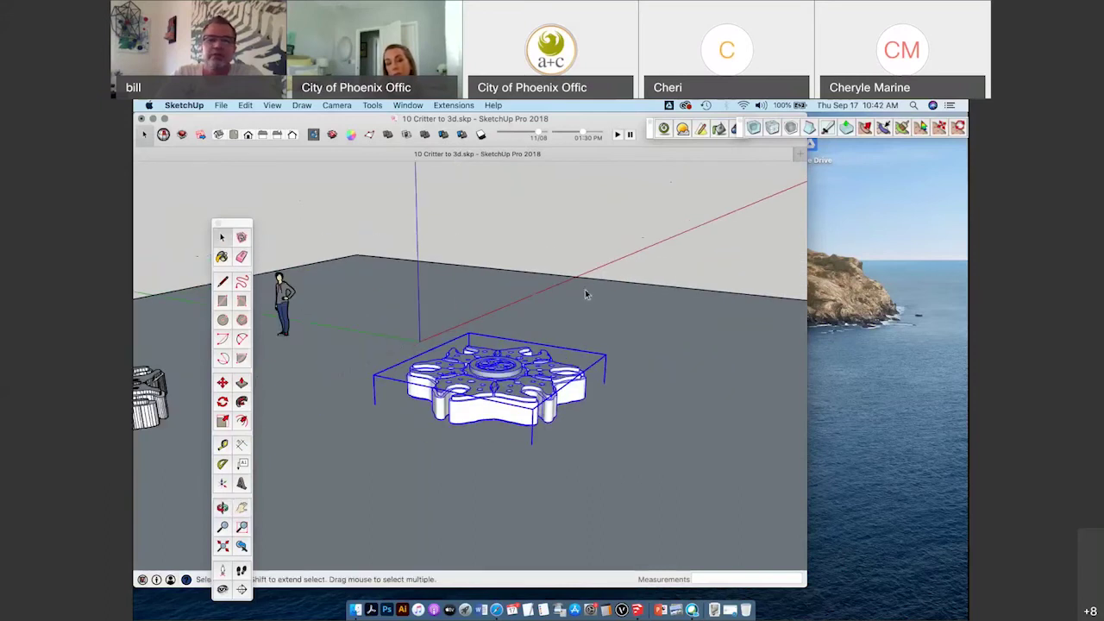
{"action": "scroll", "coordinate": [473, 290], "scroll_direction": "down", "scroll_amount": 3}
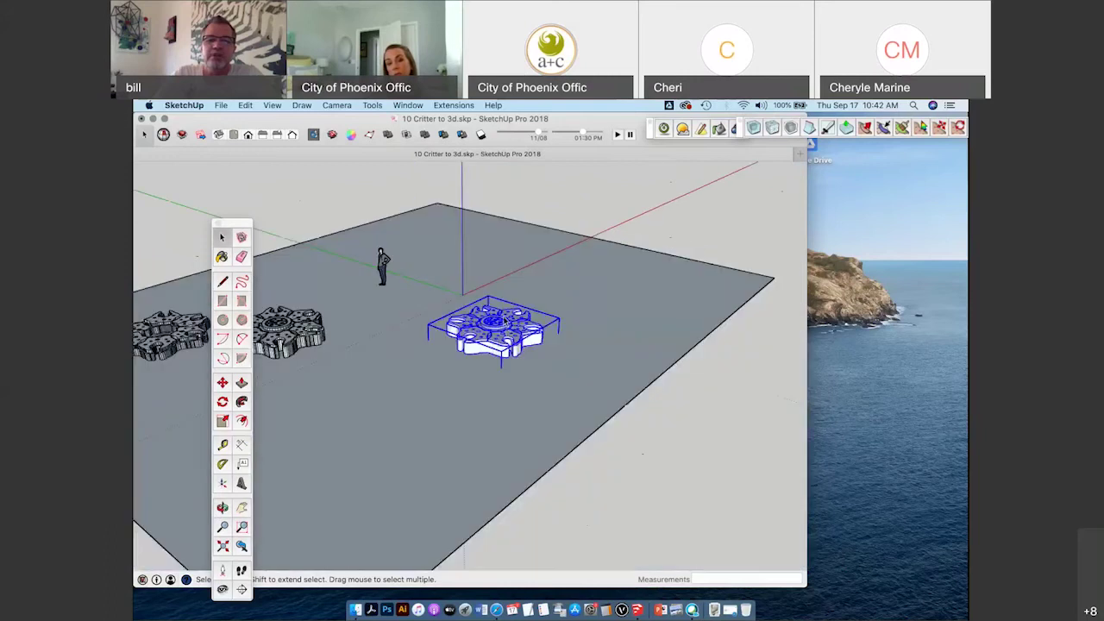
{"action": "left_click", "coordinate": [222, 382]}
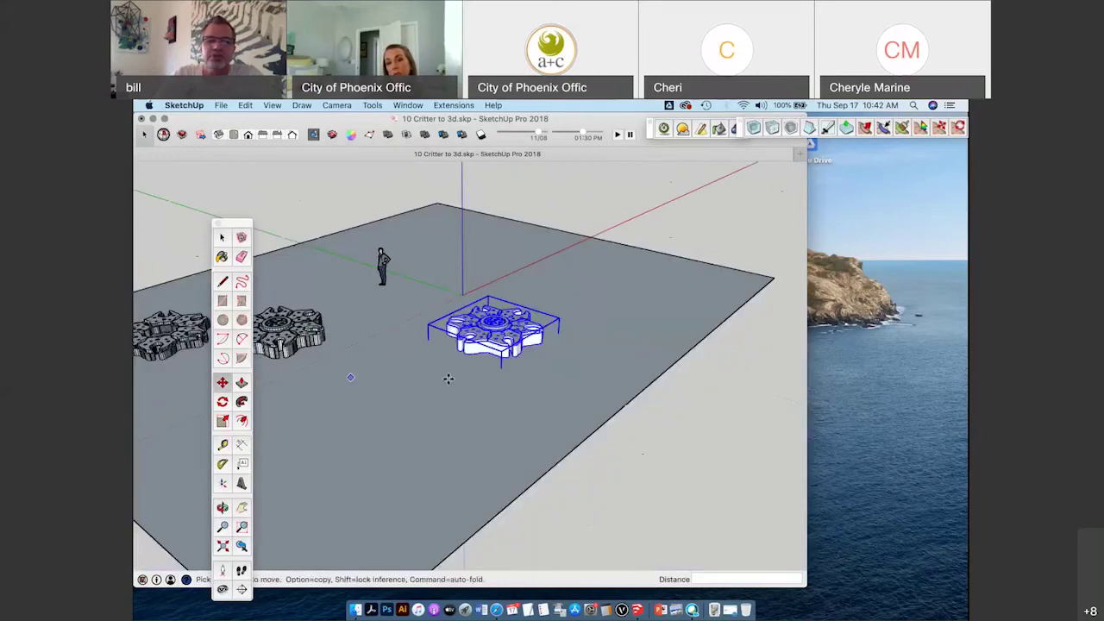
{"action": "left_click", "coordinate": [463, 349]}
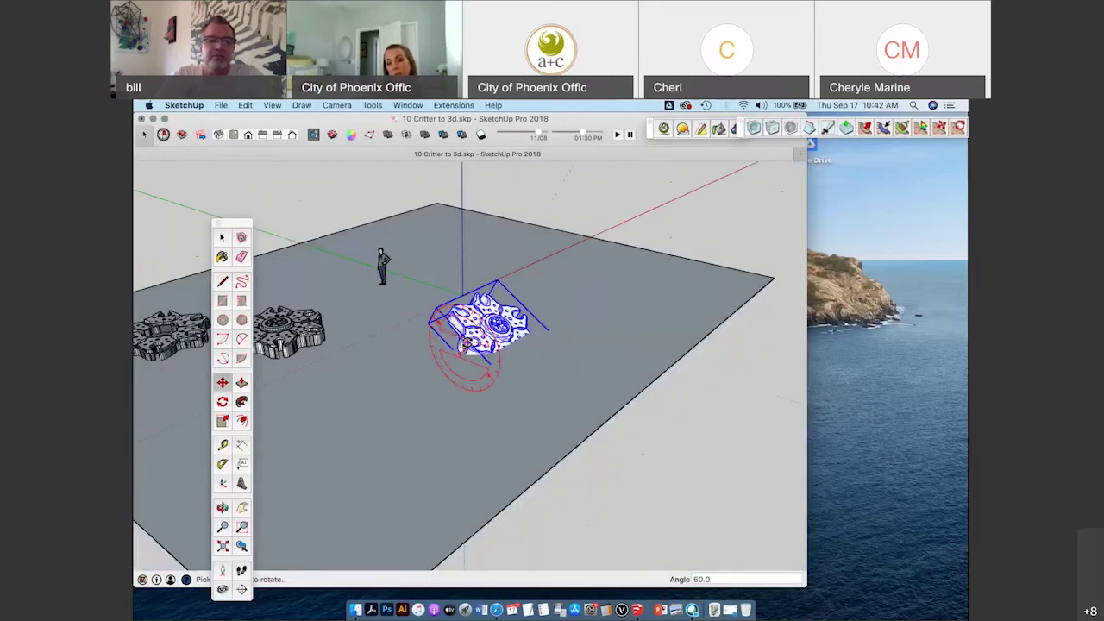
{"action": "key", "text": "Escape"}
{"action": "scroll", "coordinate": [483, 345], "scroll_direction": "up", "scroll_amount": 2}
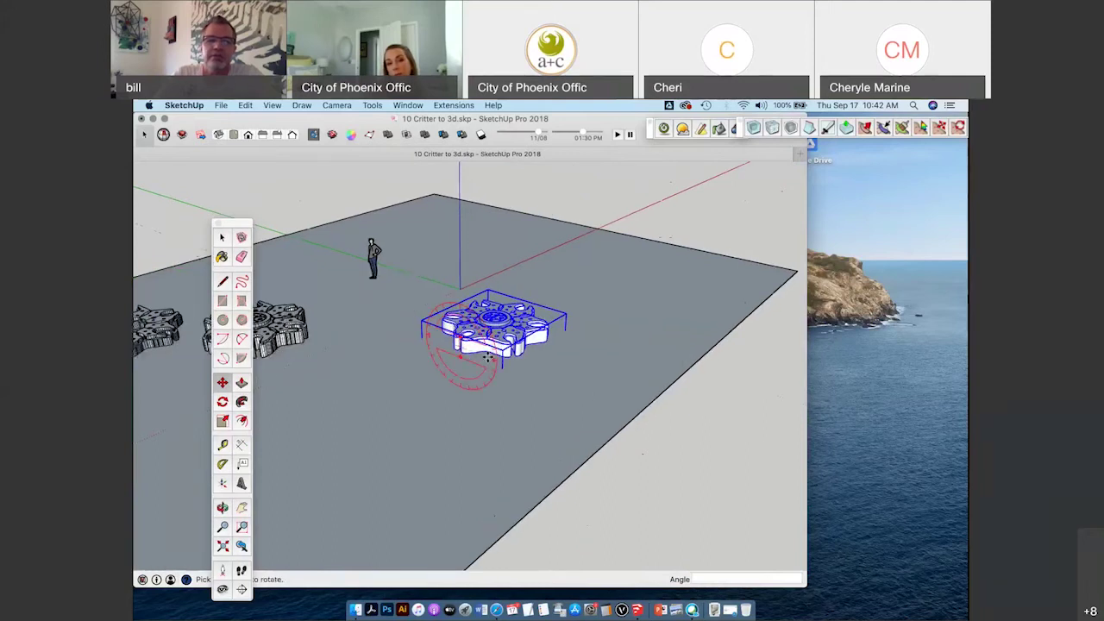
Try to move the selected critter group away from its place and raise it above the ground.
{"action": "left_click", "coordinate": [489, 347]}
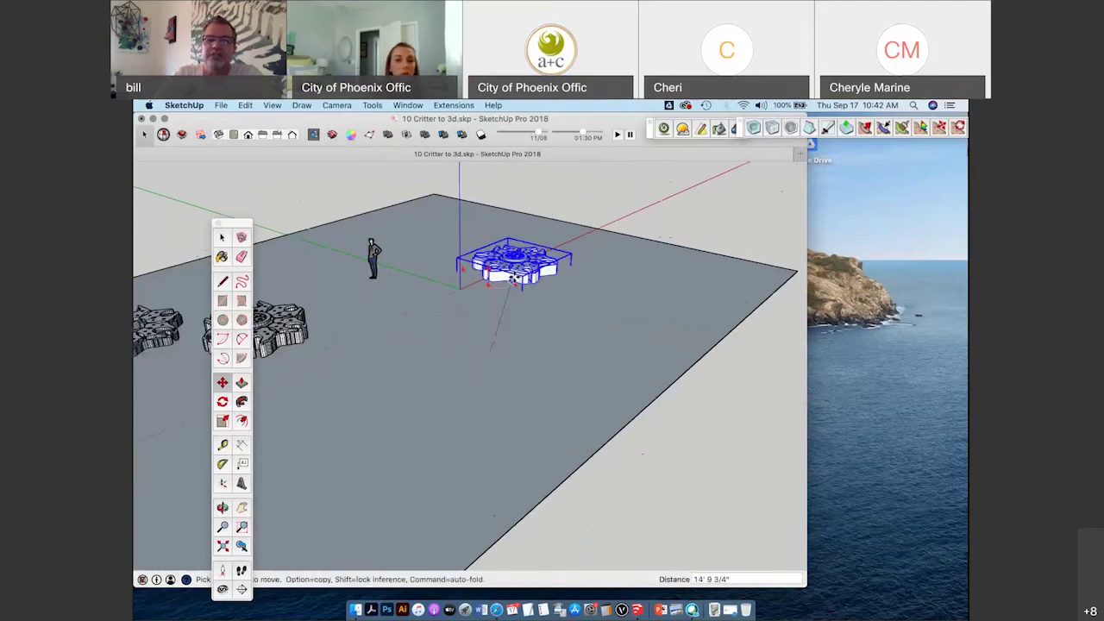
{"action": "scroll", "coordinate": [492, 285], "scroll_direction": "up", "scroll_amount": 1}
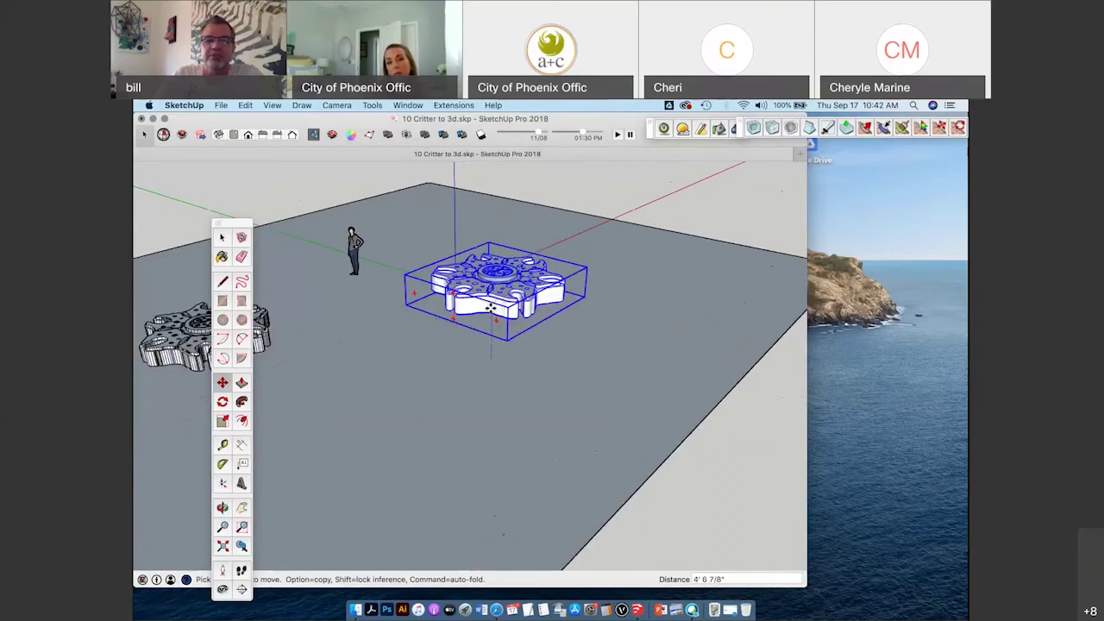
{"action": "key", "text": "Escape"}
{"action": "left_click", "coordinate": [222, 238]}
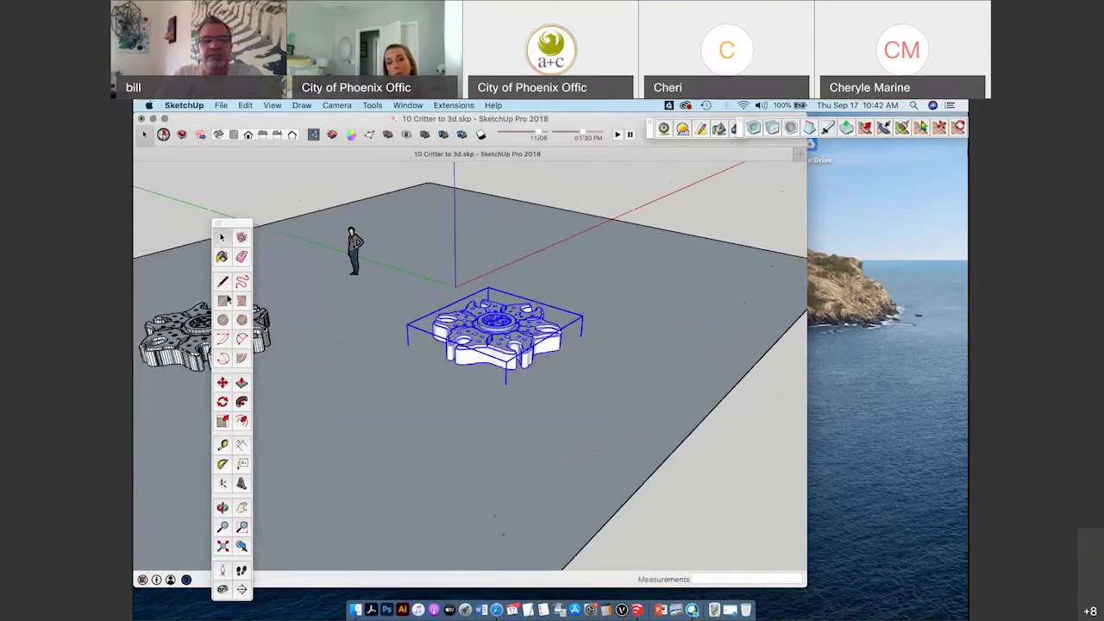
Draw a rectangle about 9' 4" by 8' 10" on the ground plane beside the selected critter group.
{"action": "left_click", "coordinate": [223, 302]}
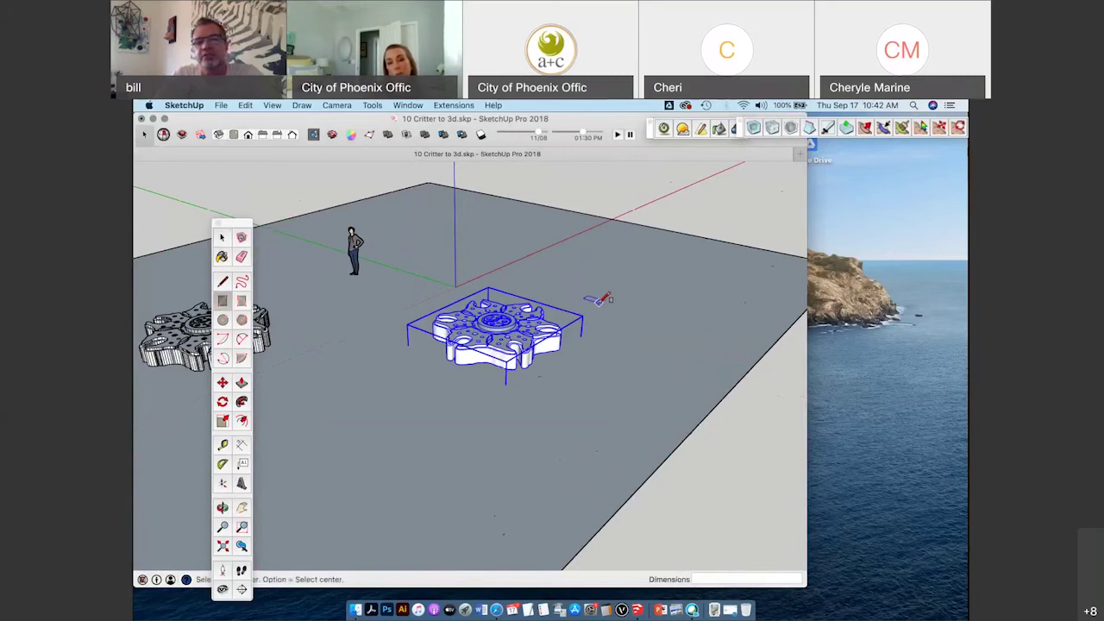
{"action": "left_click", "coordinate": [600, 301]}
{"action": "left_click", "coordinate": [718, 298]}
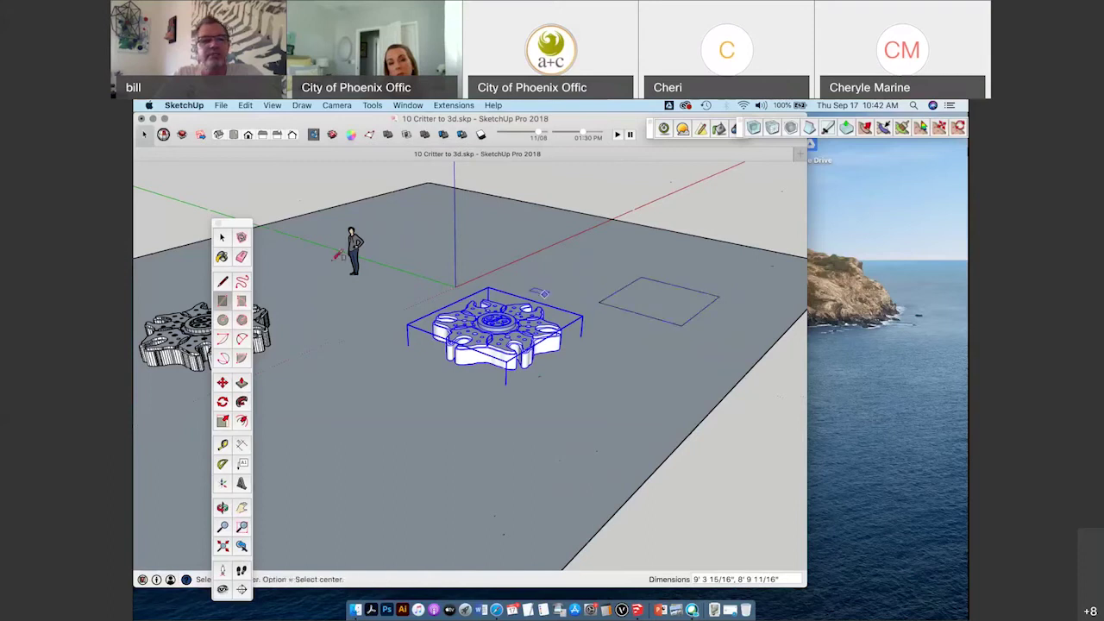
{"action": "key", "text": "space"}
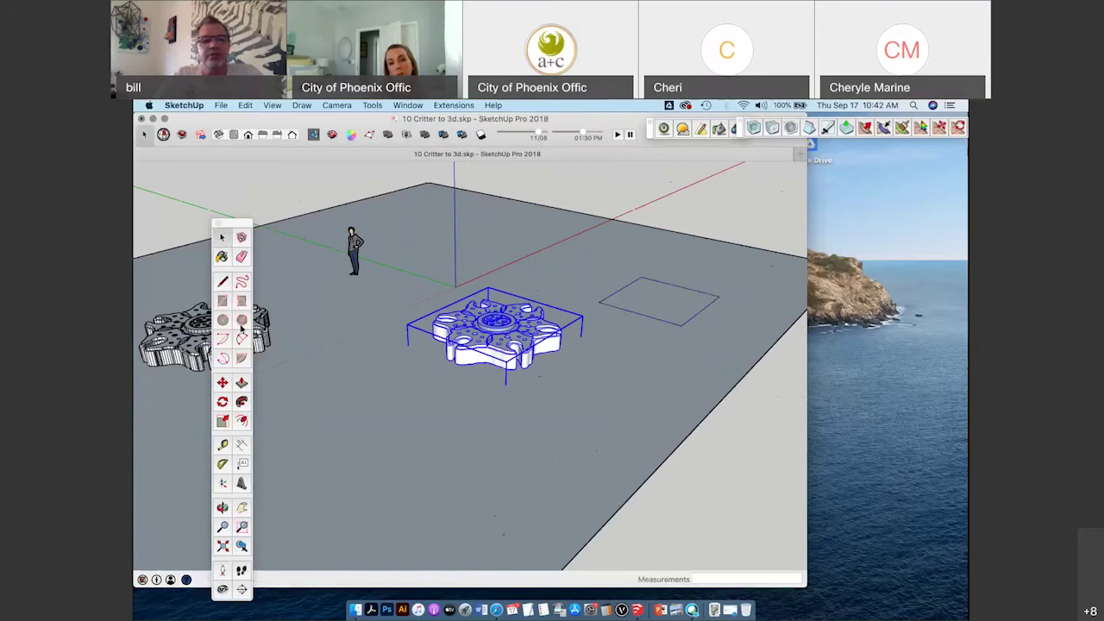
Extrude the new rectangle upward about 11' 6" into a box.
{"action": "left_click", "coordinate": [242, 382]}
{"action": "left_click", "coordinate": [660, 302]}
{"action": "left_click", "coordinate": [673, 195]}
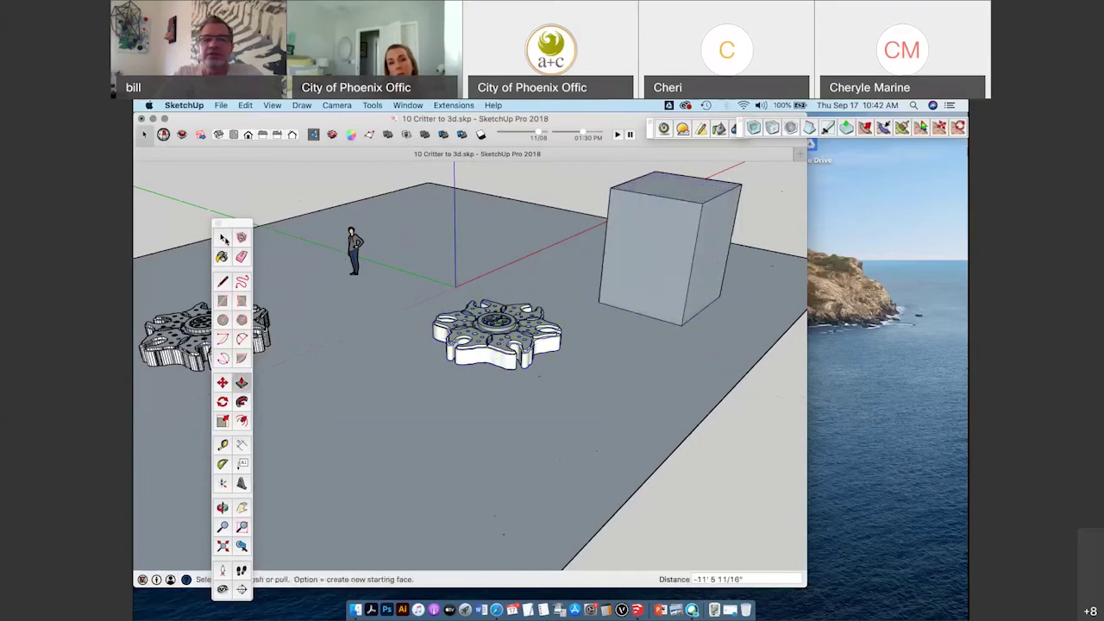
{"action": "key", "text": "space"}
Move the drawing window clear of the tool palette and select all faces and edges of the box.
{"action": "mouse_move", "coordinate": [593, 161]}
{"action": "left_mouse_down"}
{"action": "mouse_move", "coordinate": [623, 250]}
{"action": "mouse_move", "coordinate": [561, 247]}
{"action": "left_mouse_up"}
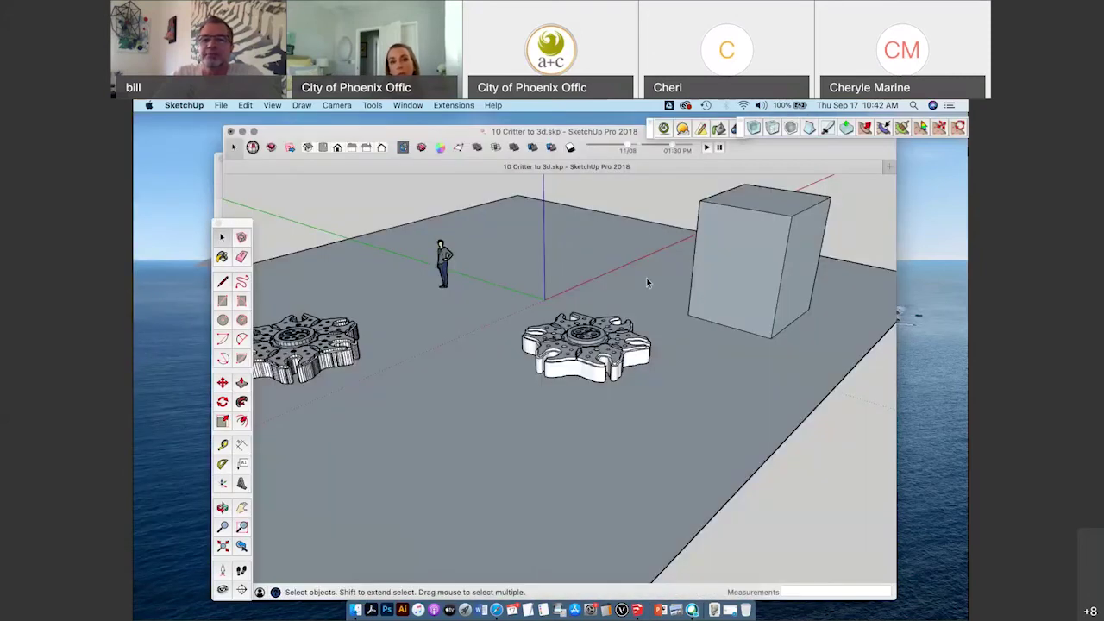
{"action": "scroll", "coordinate": [648, 284], "scroll_direction": "down", "scroll_amount": 2}
{"action": "left_click_drag", "start_coordinate": [801, 344], "coordinate": [799, 341]}
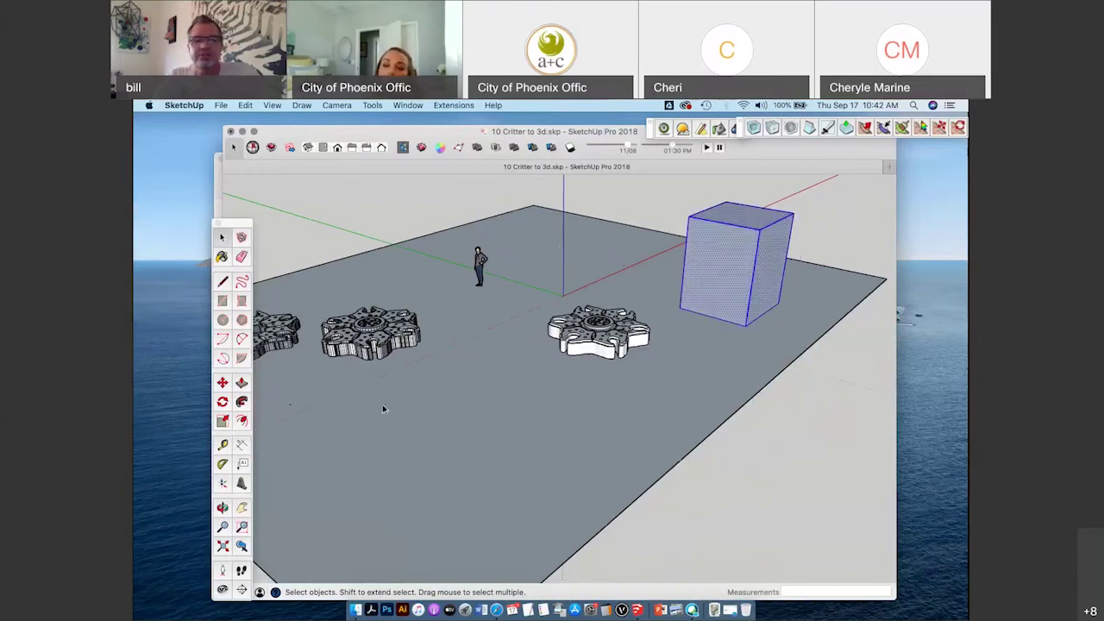
{"action": "key", "text": "h"}
{"action": "left_click_drag", "start_coordinate": [700, 387], "coordinate": [589, 400]}
{"action": "scroll", "coordinate": [590, 399], "scroll_direction": "up", "scroll_amount": 3}
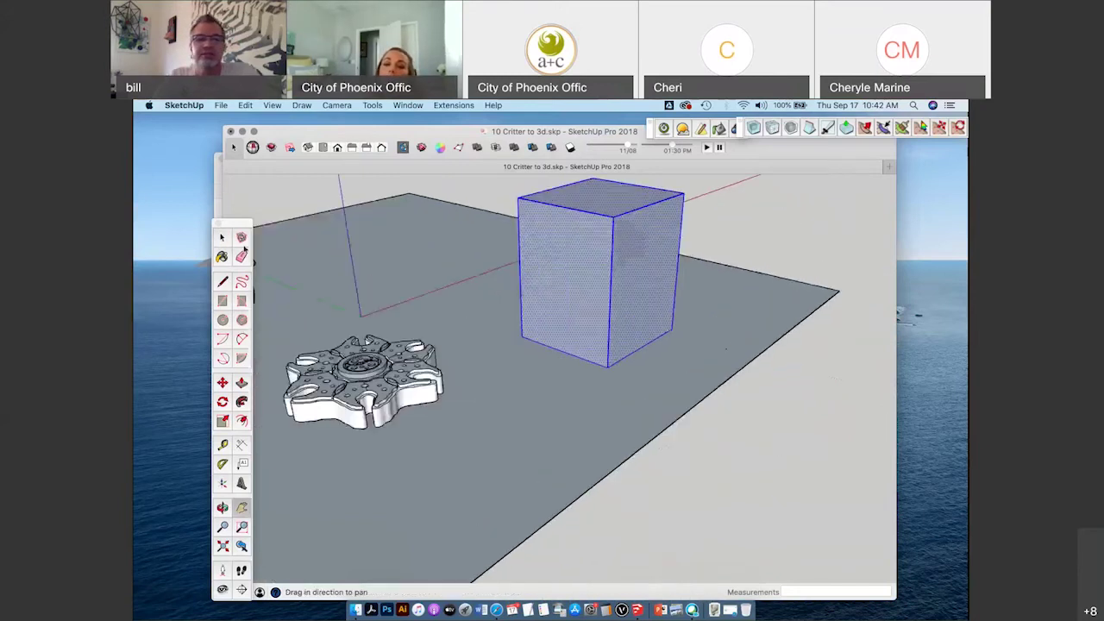
Try selecting the box's front face alone and together with its bounding edges, clearing the selection between attempts.
{"action": "key", "text": "space"}
{"action": "left_click", "coordinate": [542, 341]}
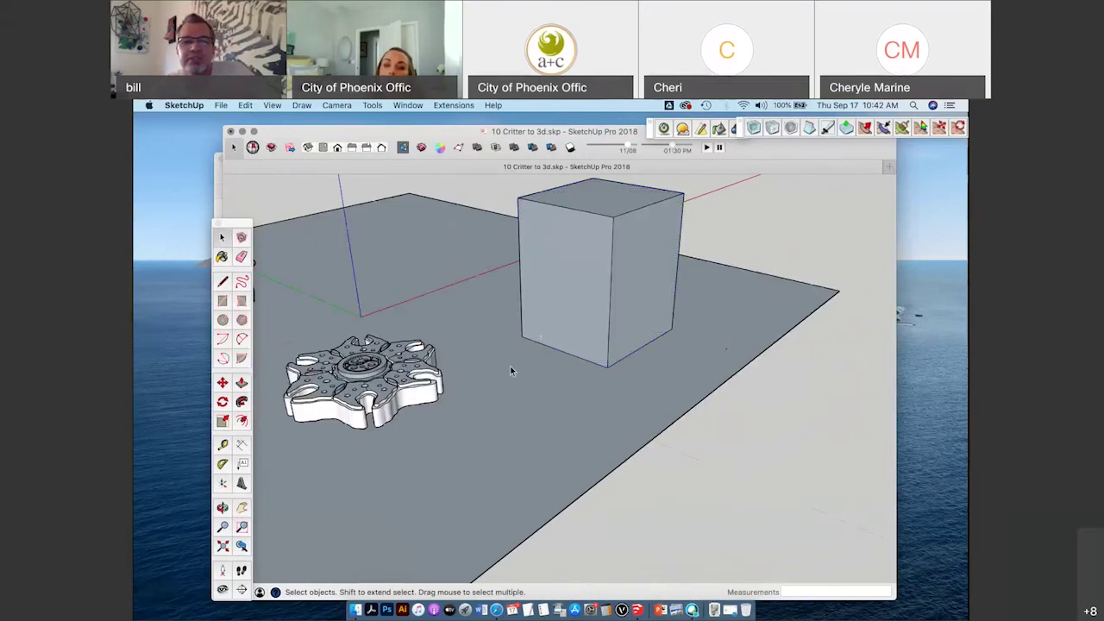
{"action": "triple_click", "coordinate": [555, 298]}
{"action": "left_click", "coordinate": [706, 226]}
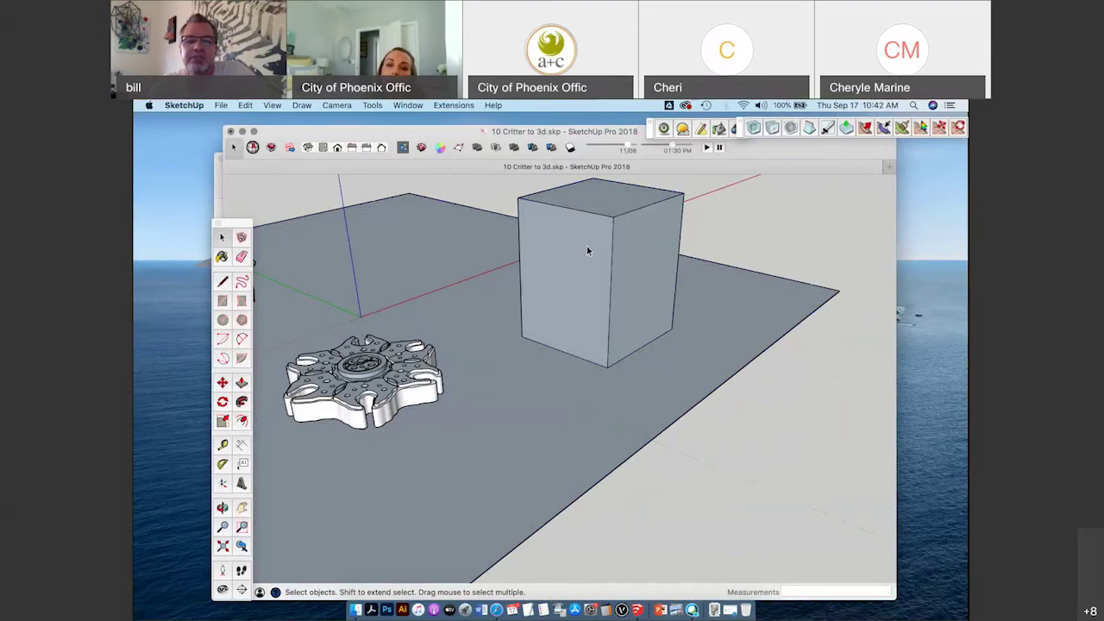
{"action": "left_click", "coordinate": [570, 300]}
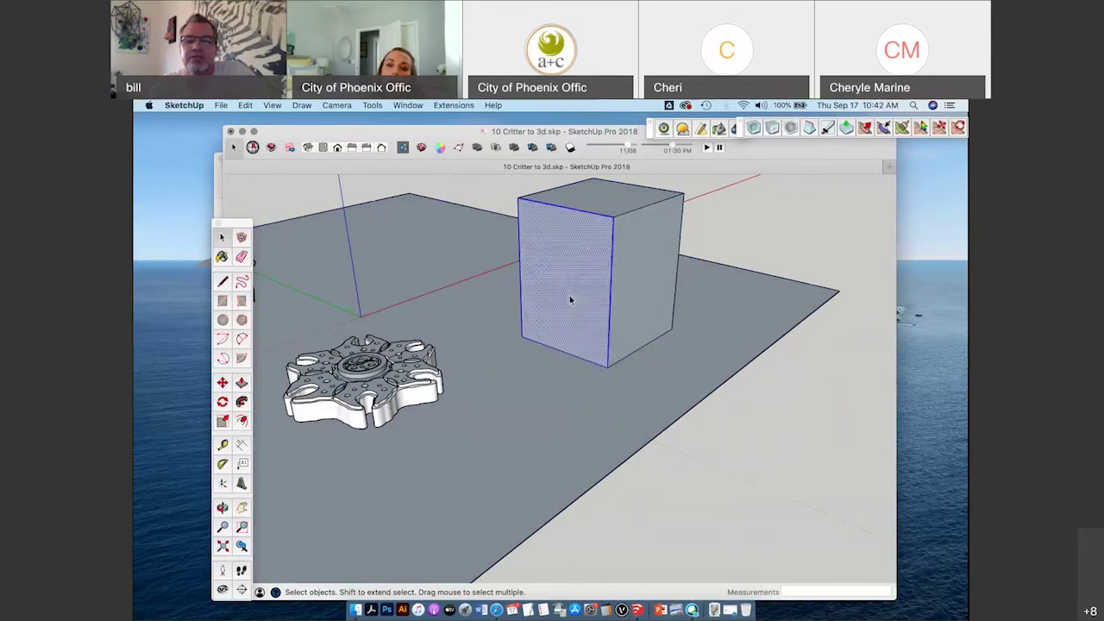
{"action": "triple_click", "coordinate": [569, 299]}
{"action": "left_click", "coordinate": [727, 246]}
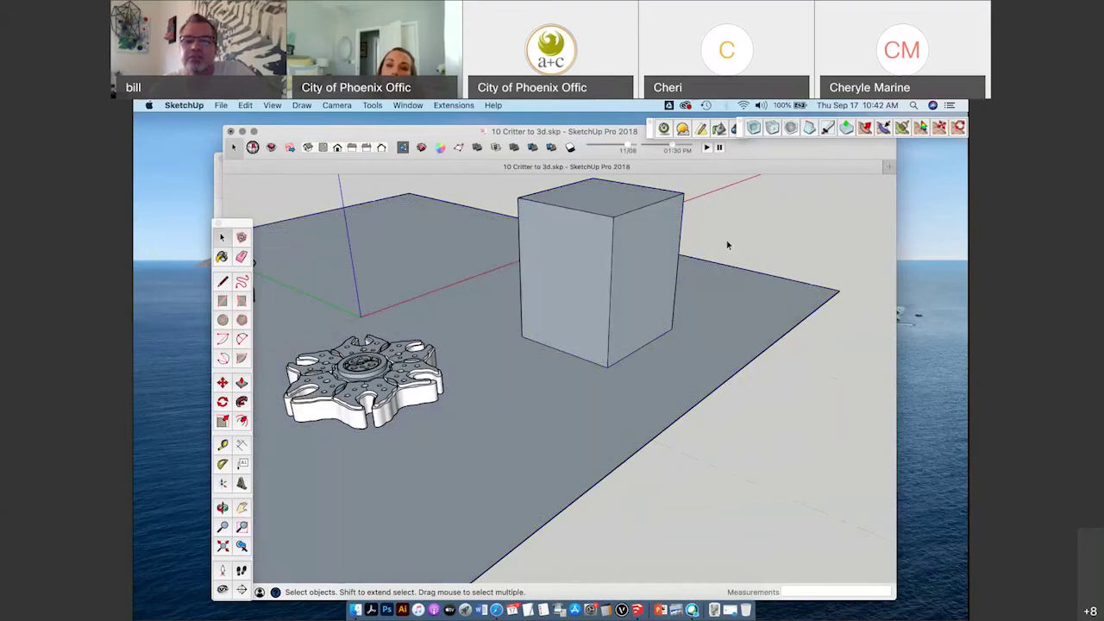
{"action": "left_click", "coordinate": [567, 290]}
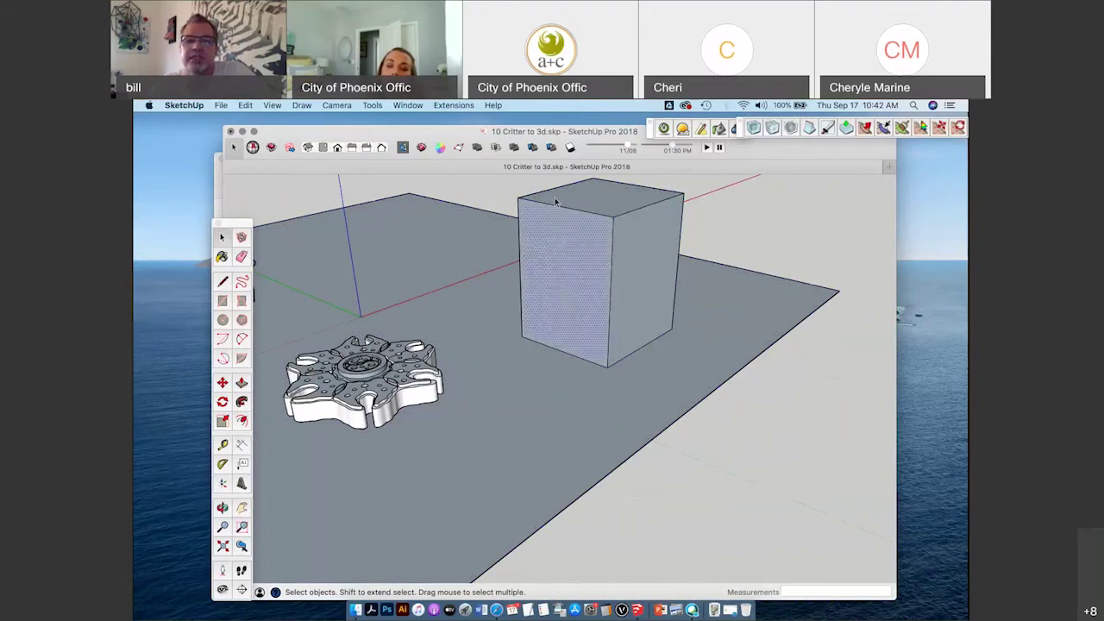
{"action": "left_click", "coordinate": [562, 290], "text": "shift"}
{"action": "left_click", "coordinate": [565, 282]}
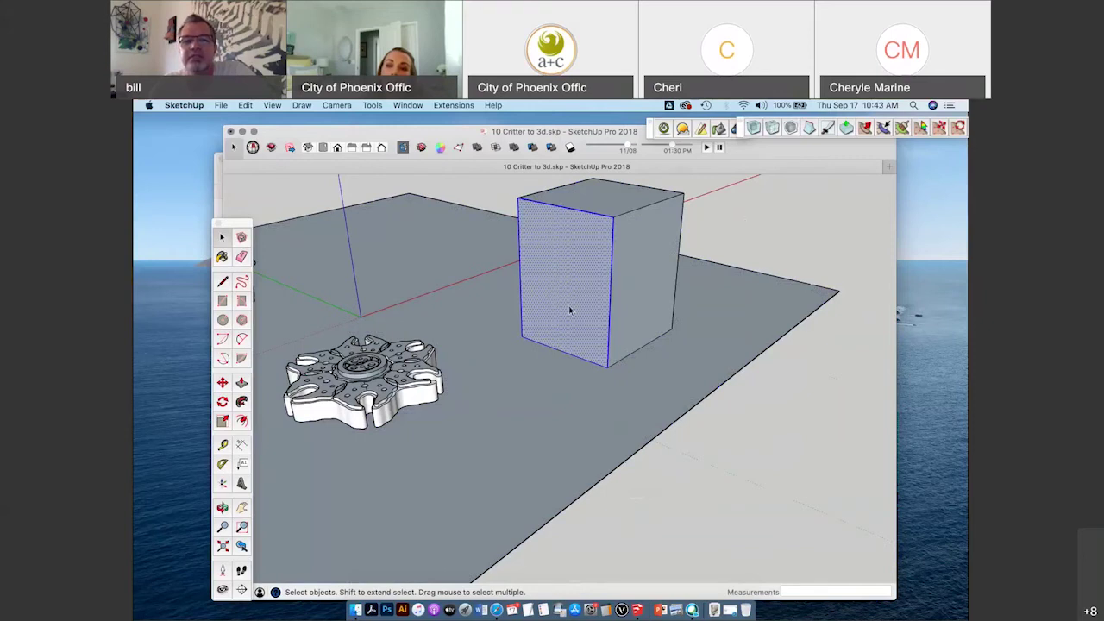
Select all geometry connected to the box, including the ground plane, and try to move it about 3' 2".
{"action": "triple_click", "coordinate": [569, 309]}
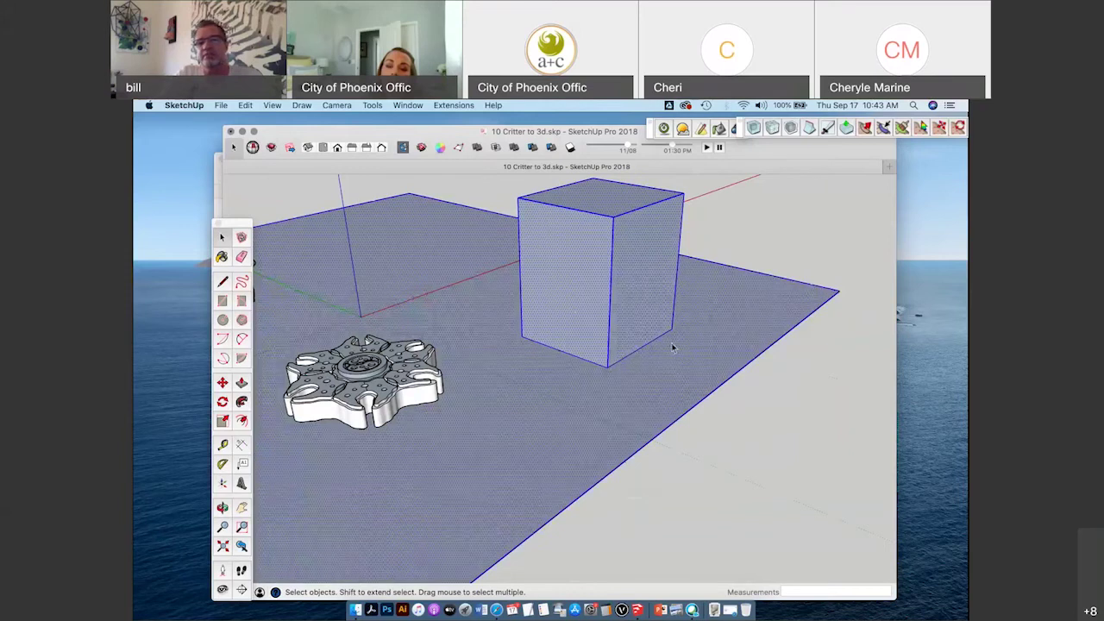
{"action": "key", "text": "o"}
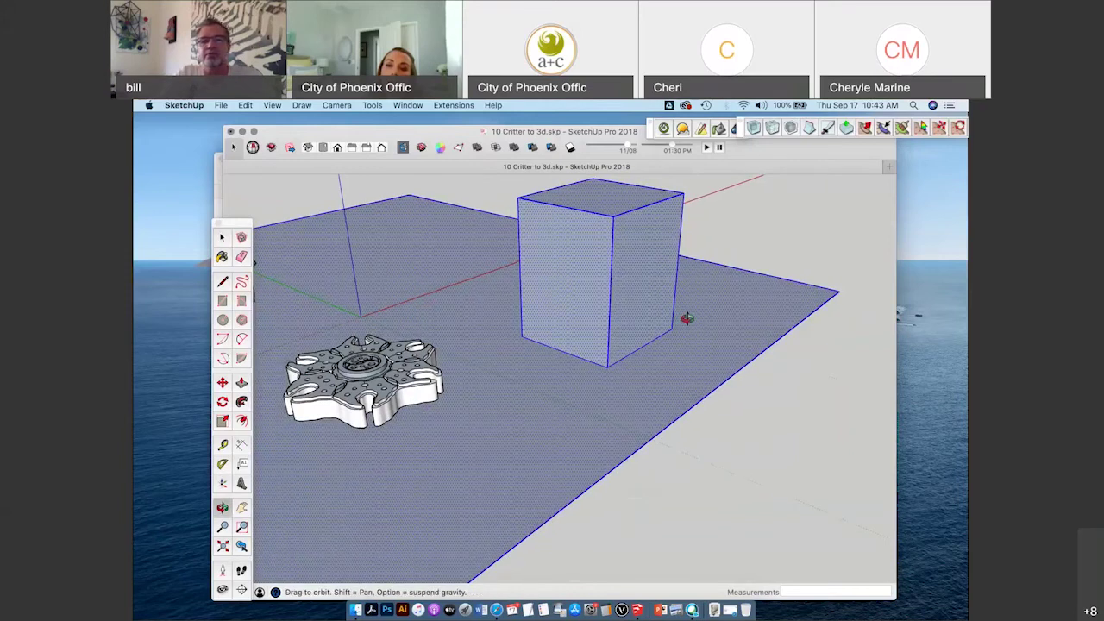
{"action": "left_click_drag", "start_coordinate": [686, 319], "coordinate": [634, 335]}
{"action": "key", "text": "space"}
{"action": "middle_click_drag", "start_coordinate": [636, 335], "coordinate": [592, 329]}
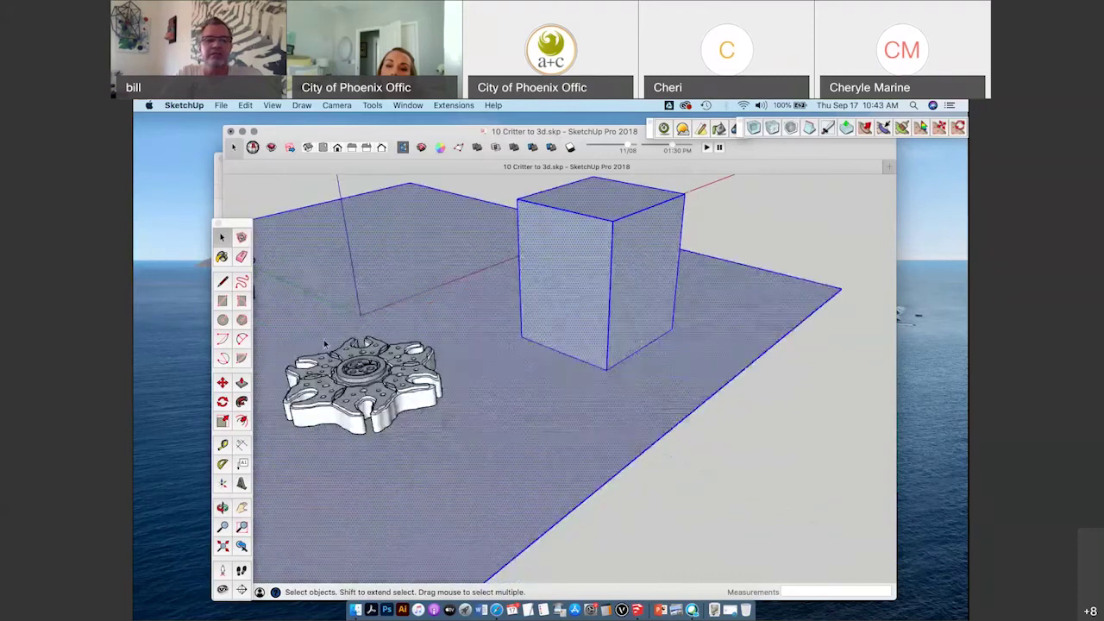
{"action": "key", "text": "m"}
{"action": "left_click", "coordinate": [604, 369]}
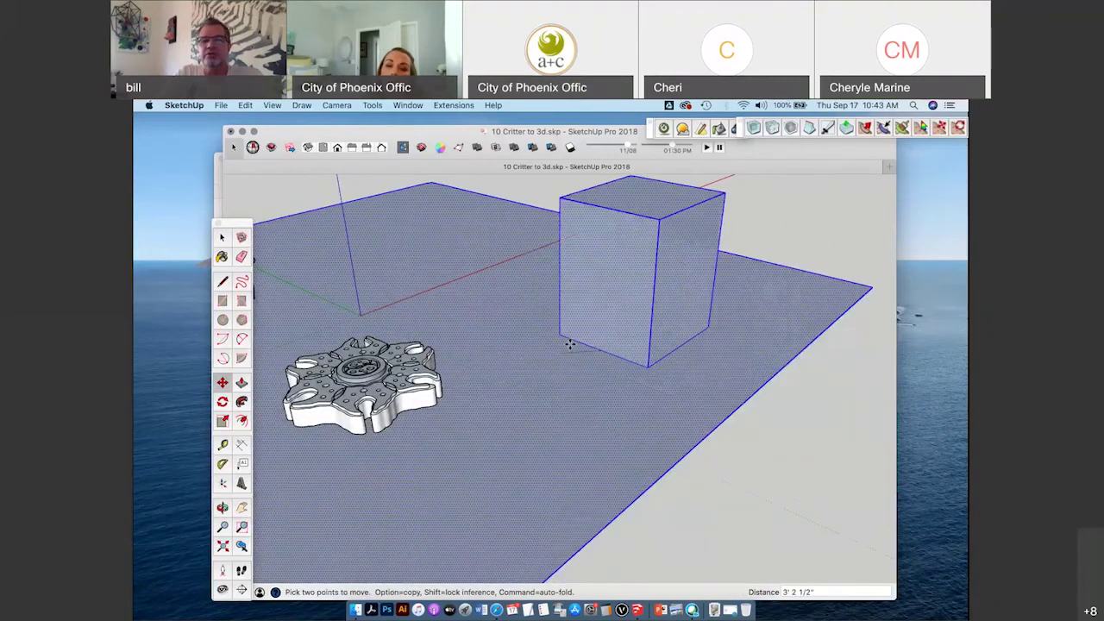
{"action": "key", "text": "Escape"}
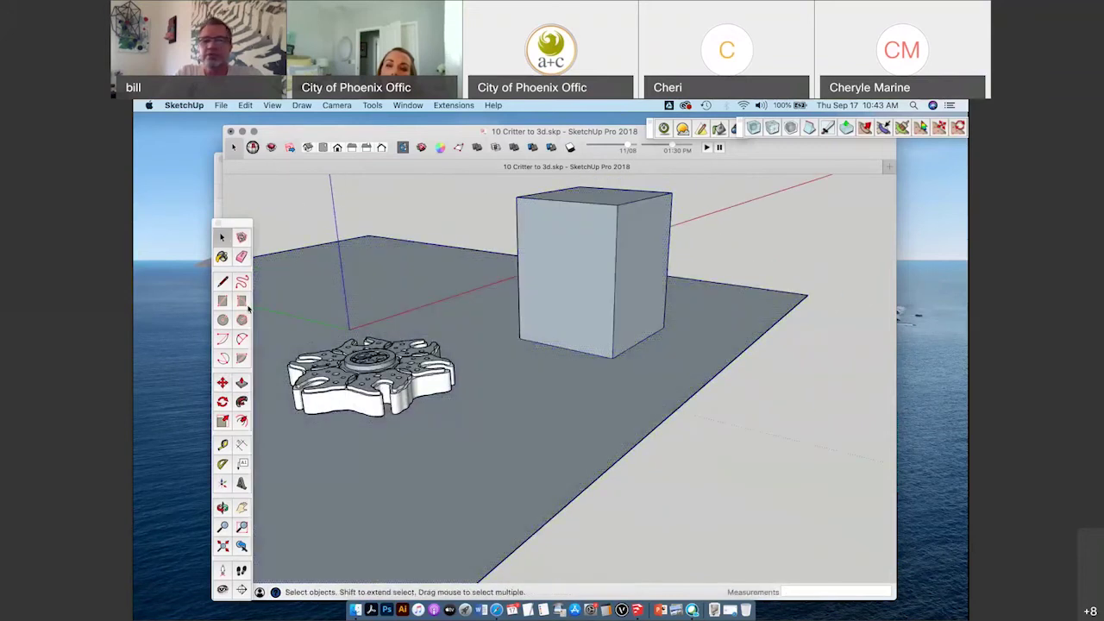
Draw a rectangle about 2' 11" by 2' 5" on the ground in front of the tall box and extrude it upward into a small box.
{"action": "left_click", "coordinate": [222, 300]}
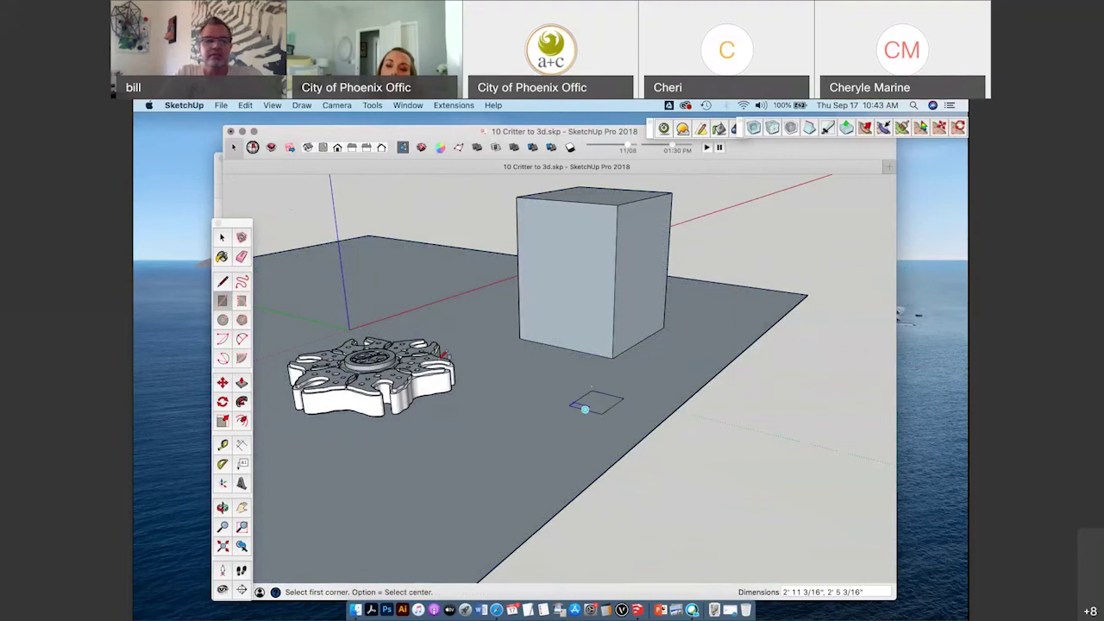
{"action": "key", "text": "p"}
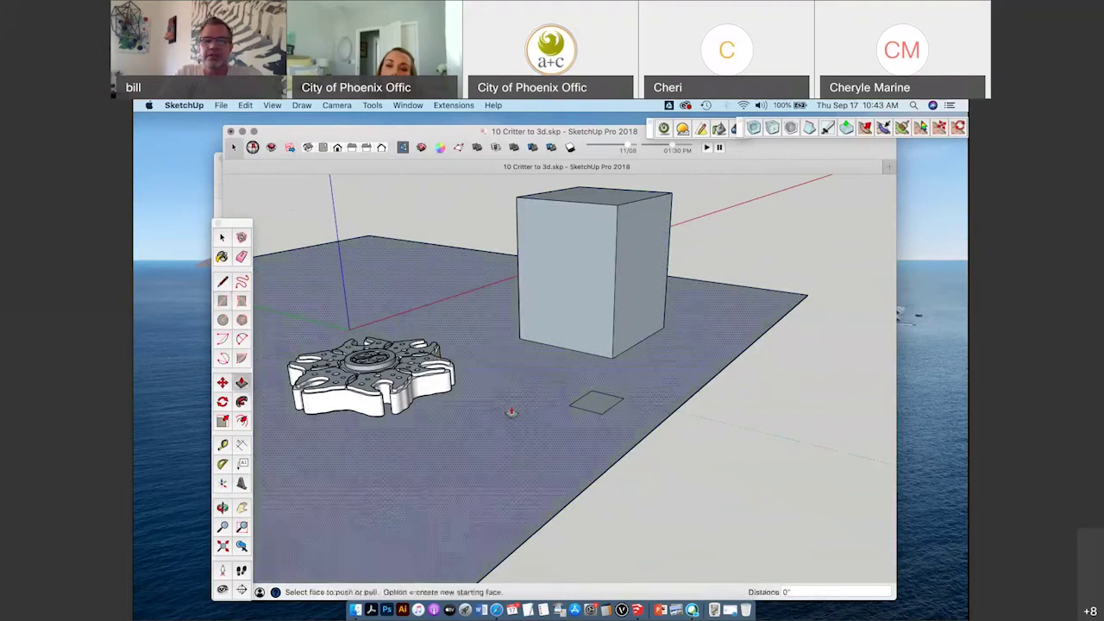
{"action": "left_click", "coordinate": [595, 402]}
{"action": "left_click", "coordinate": [597, 366]}
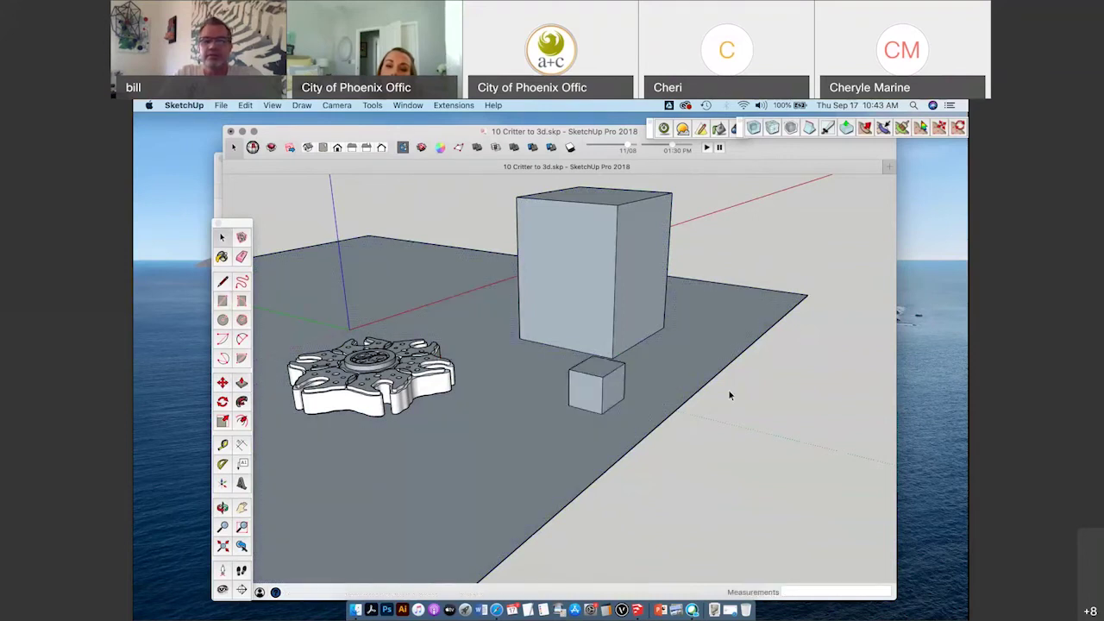
Select all faces and edges of the small box and make them a group.
{"action": "middle_click_drag", "start_coordinate": [729, 392], "coordinate": [599, 419]}
{"action": "triple_click", "coordinate": [594, 418]}
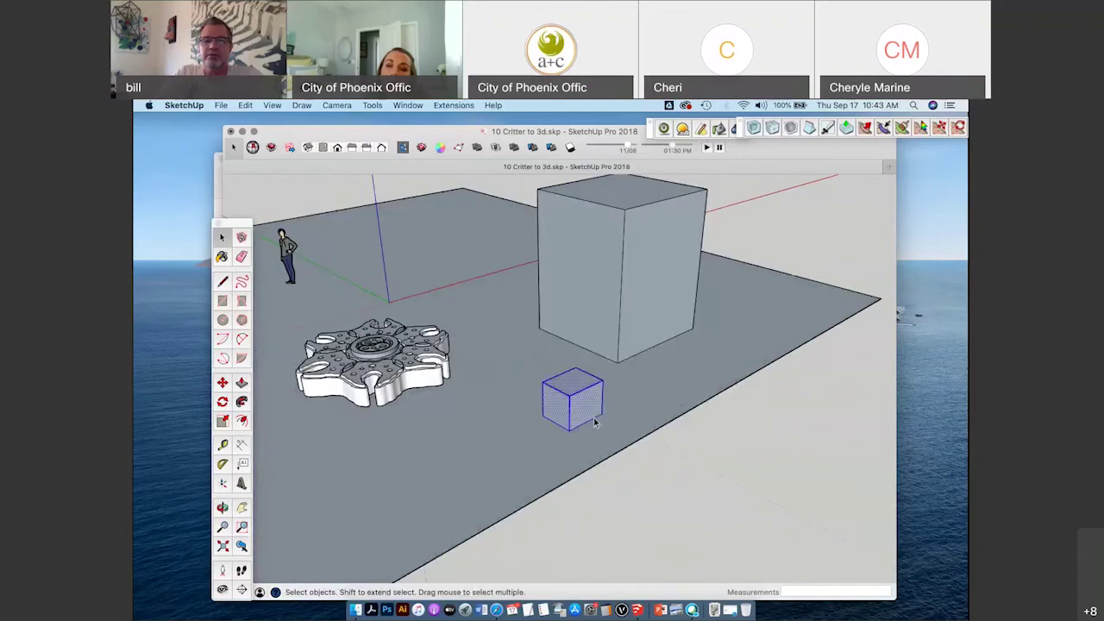
{"action": "right_click", "coordinate": [595, 421]}
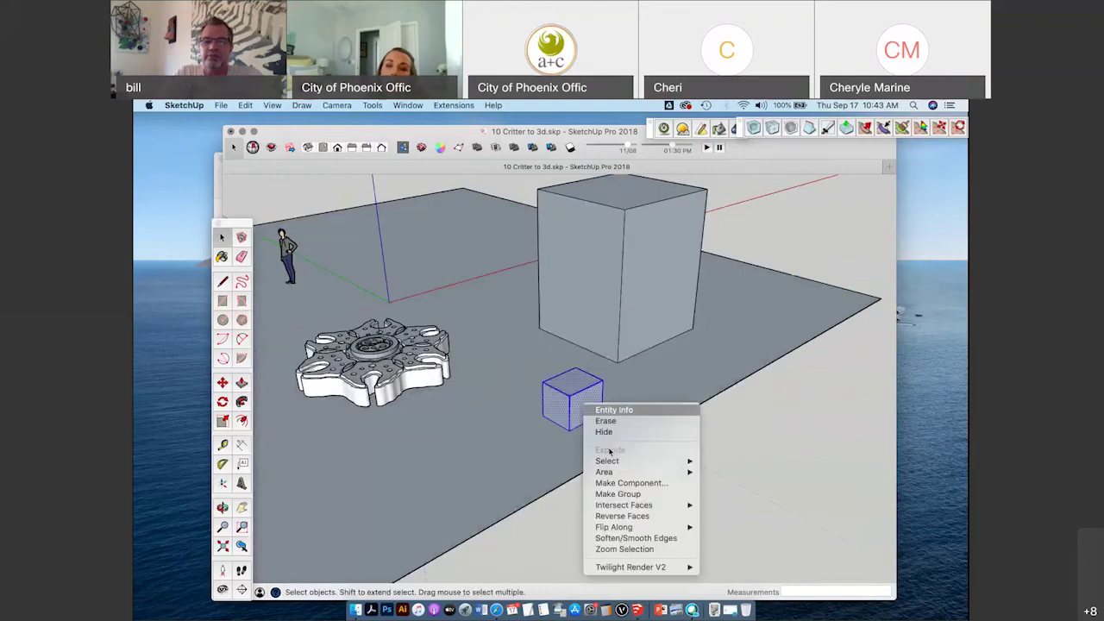
{"action": "left_click", "coordinate": [608, 494]}
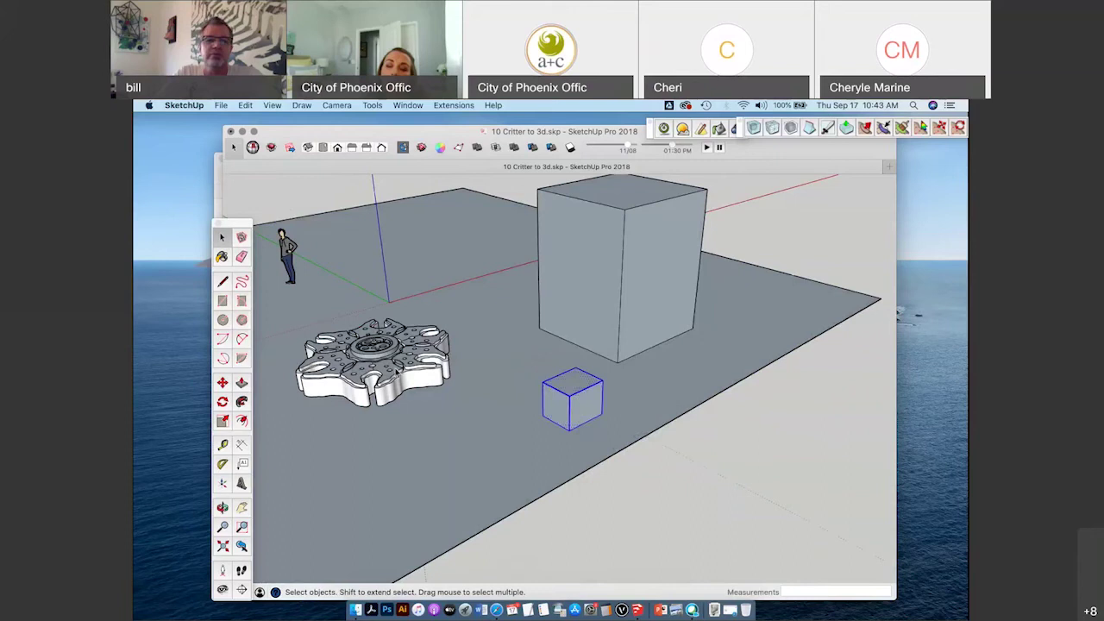
Move the small box group across the ground and snap its lower corner to the tall box's front bottom corner.
{"action": "key", "text": "m"}
{"action": "left_click", "coordinate": [585, 429]}
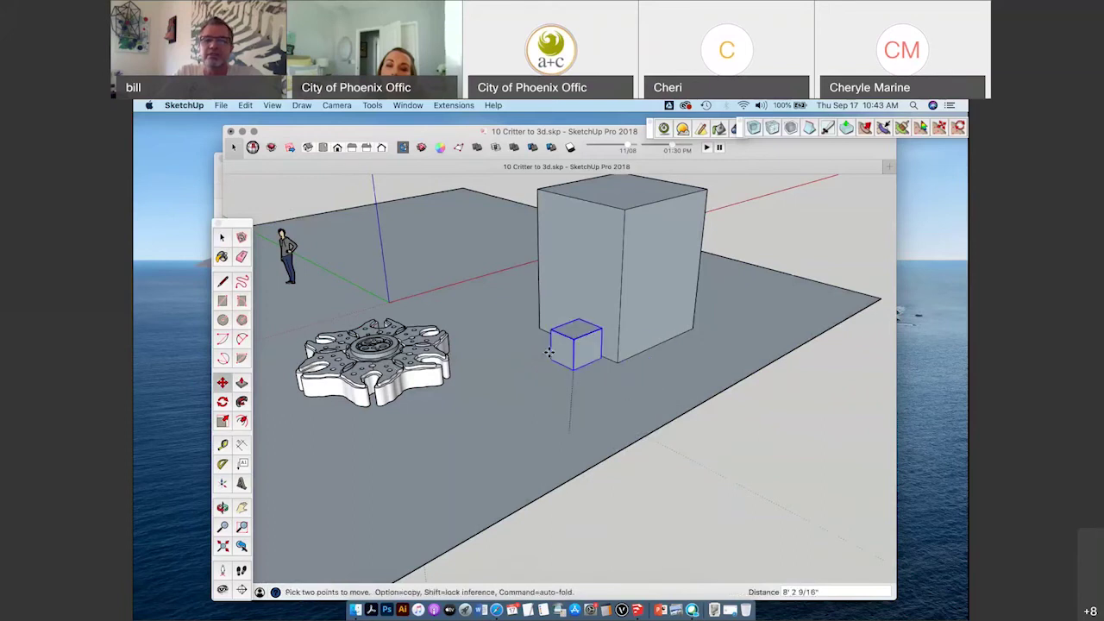
{"action": "left_click", "coordinate": [685, 382]}
{"action": "middle_click_drag", "start_coordinate": [639, 367], "coordinate": [669, 359]}
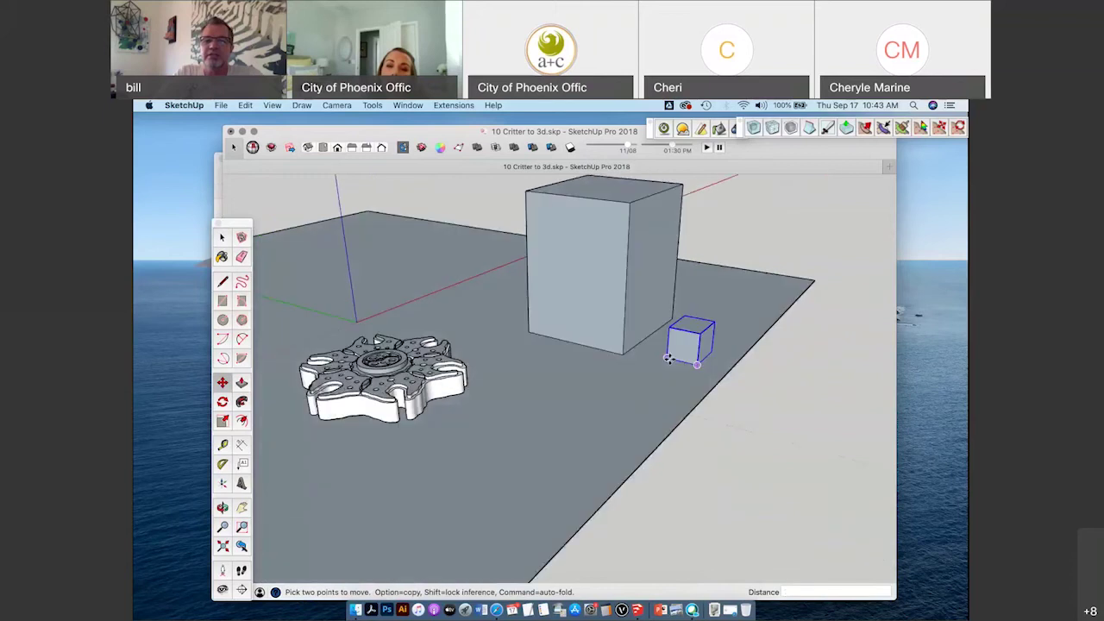
{"action": "left_click", "coordinate": [668, 359]}
{"action": "left_click", "coordinate": [624, 354]}
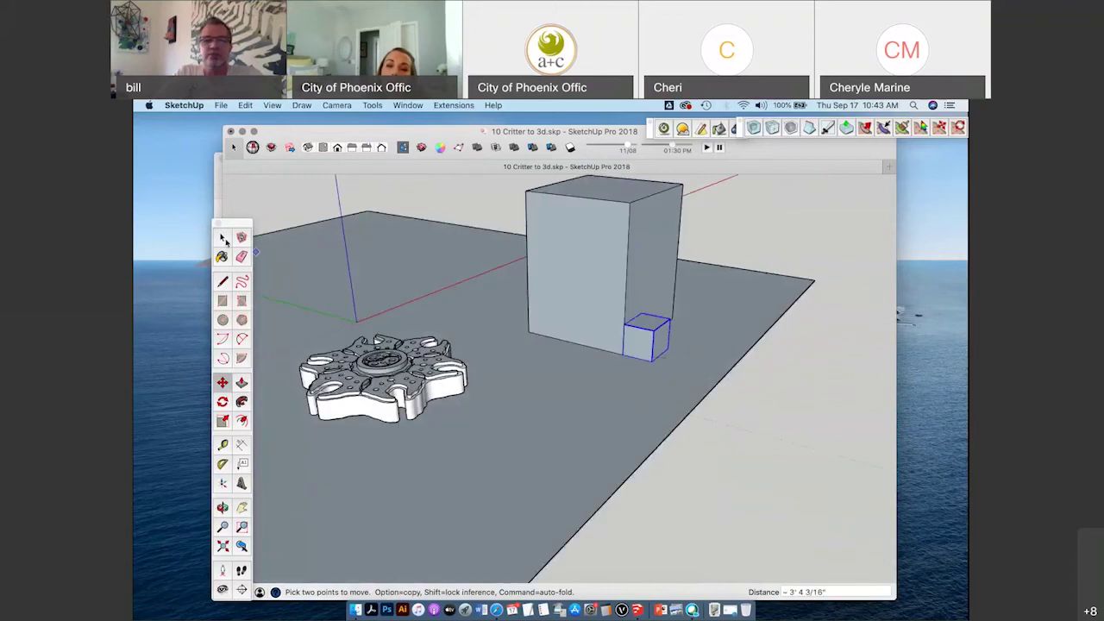
Explode the small box group at the tall box's corner into loose geometry.
{"action": "left_click", "coordinate": [223, 238]}
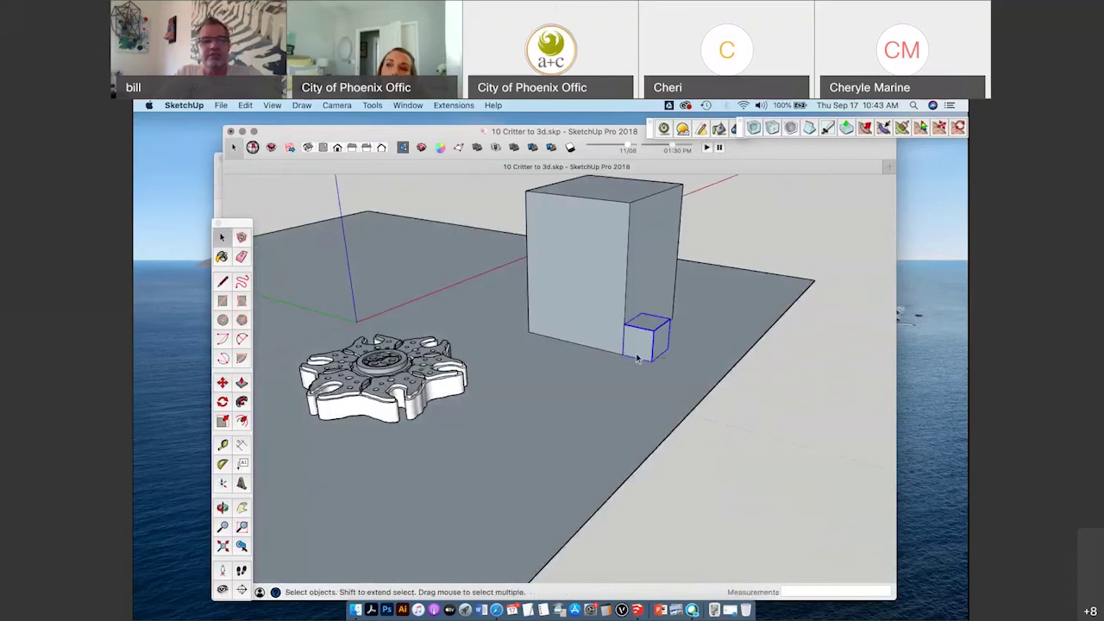
{"action": "key", "text": "m"}
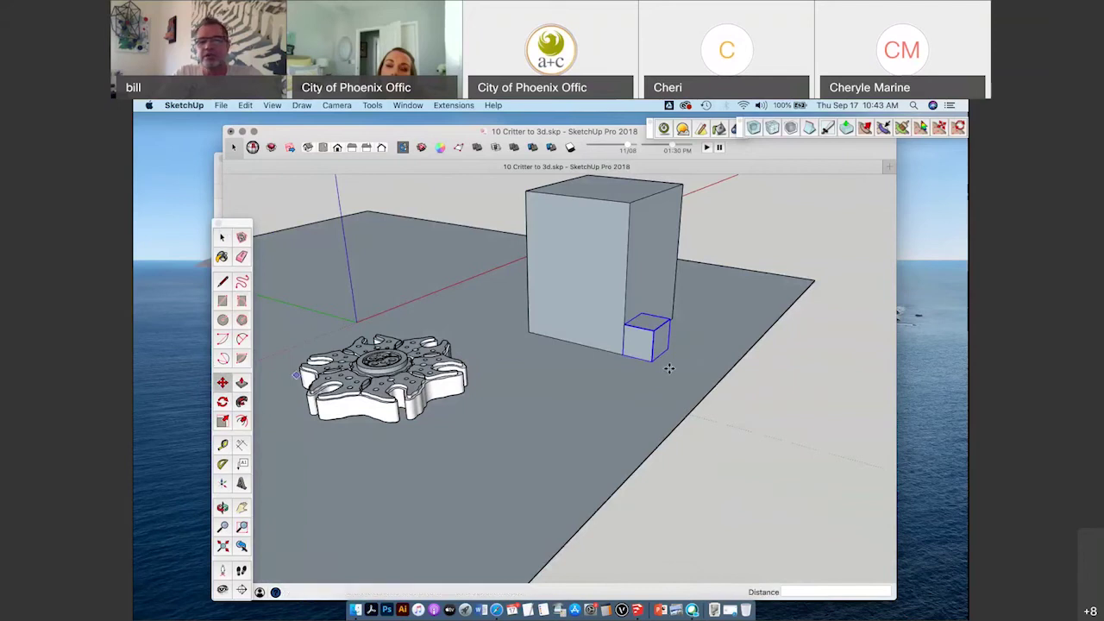
{"action": "left_click", "coordinate": [625, 355]}
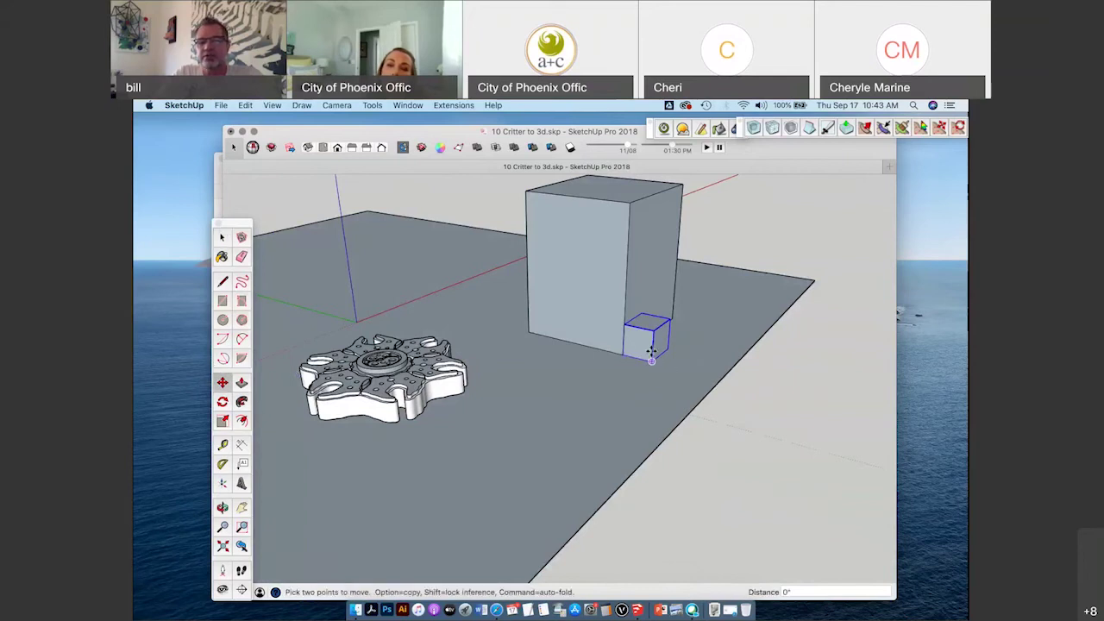
{"action": "right_click", "coordinate": [649, 347]}
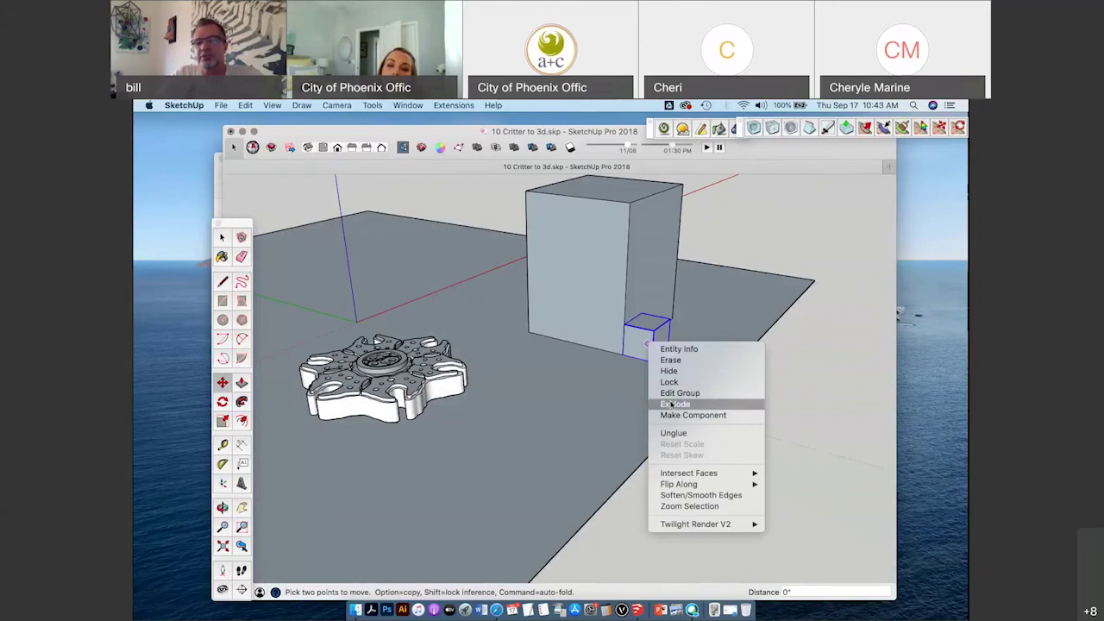
{"action": "left_click", "coordinate": [675, 404]}
Try to move the small box's front face about 5' 10" away from the tall box.
{"action": "key", "text": "space"}
{"action": "left_click", "coordinate": [654, 338]}
{"action": "key", "text": "m"}
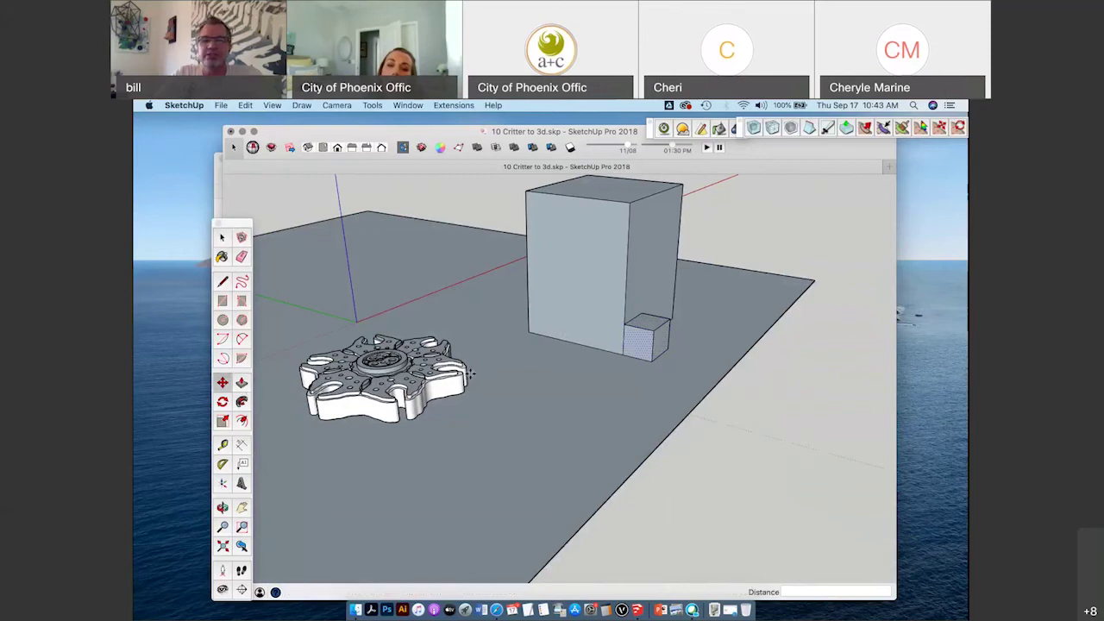
{"action": "left_click", "coordinate": [618, 353]}
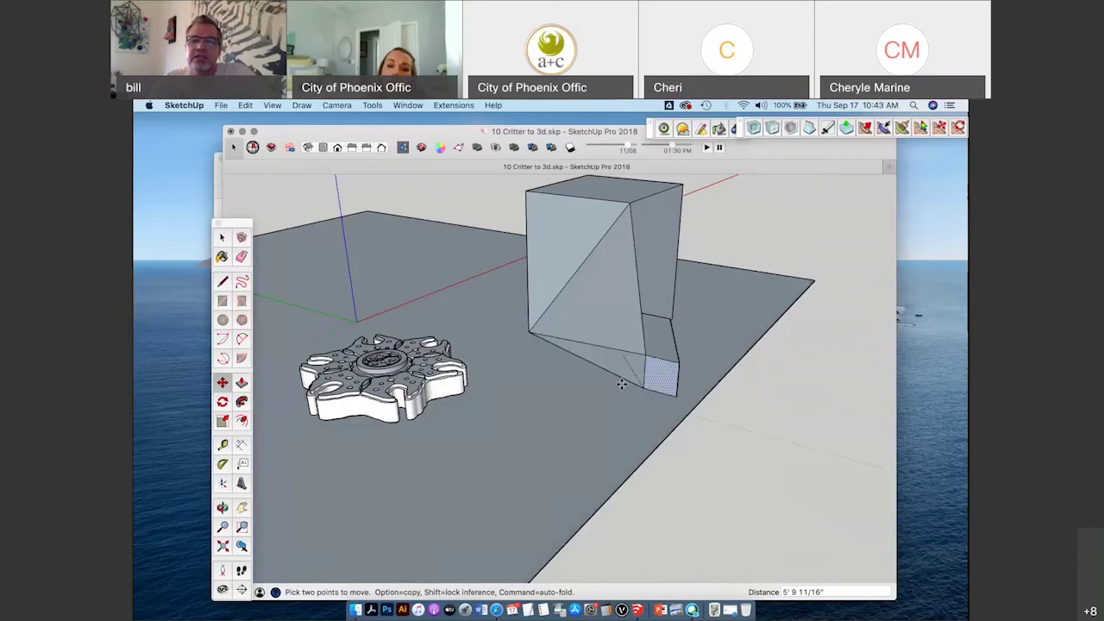
{"action": "key", "text": "Escape"}
{"action": "key", "text": "space"}
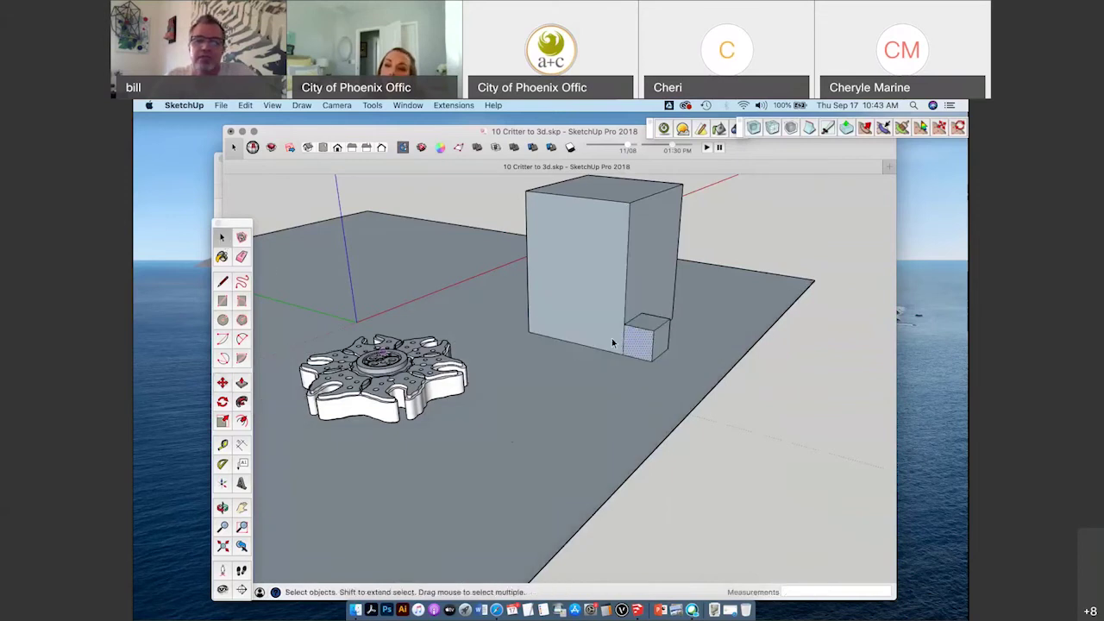
Draw a circle of about 2' 3" radius on the ground in front of the critter and extrude it upward into a thin disc.
{"action": "scroll", "coordinate": [612, 343], "scroll_direction": "down", "scroll_amount": 3}
{"action": "left_click", "coordinate": [223, 319]}
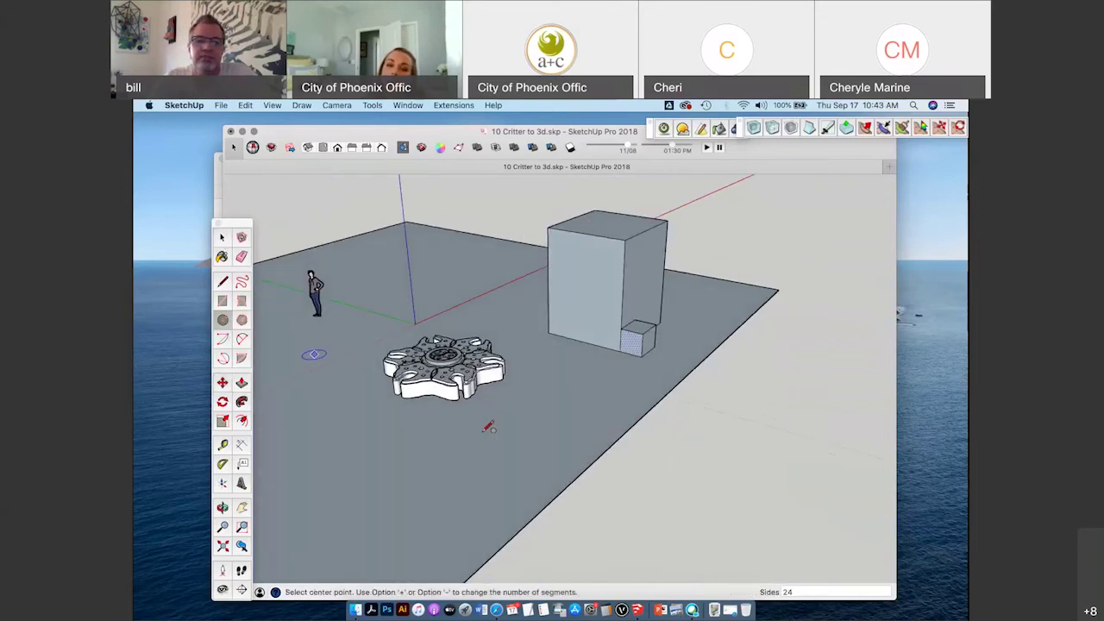
{"action": "left_click", "coordinate": [486, 447]}
{"action": "left_click", "coordinate": [496, 461]}
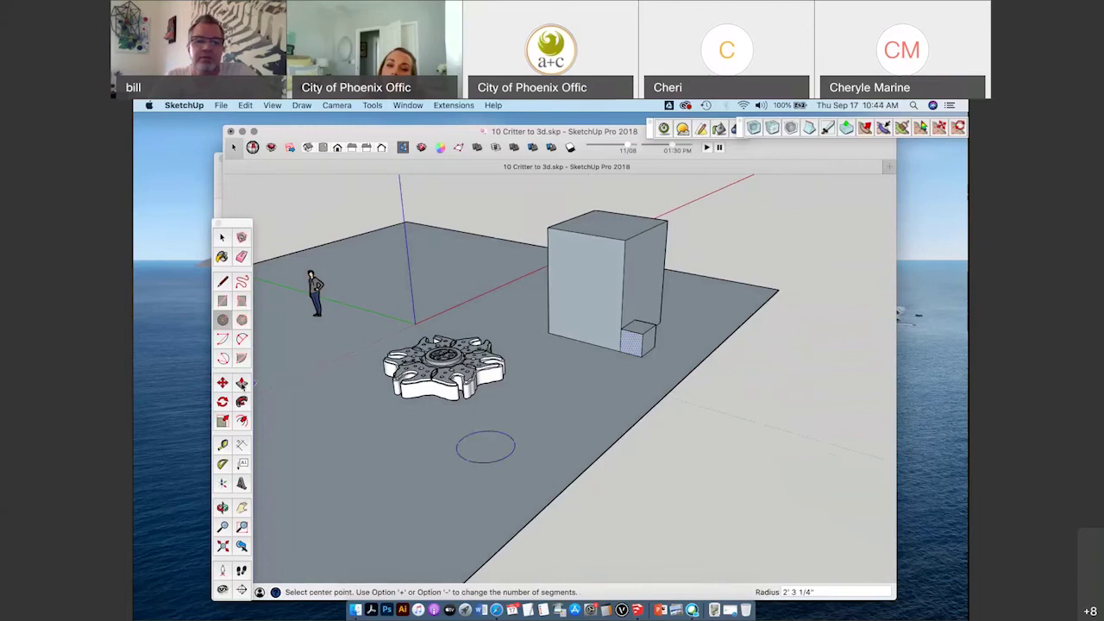
{"action": "left_click", "coordinate": [241, 383]}
{"action": "left_click", "coordinate": [488, 451]}
{"action": "left_click", "coordinate": [480, 438]}
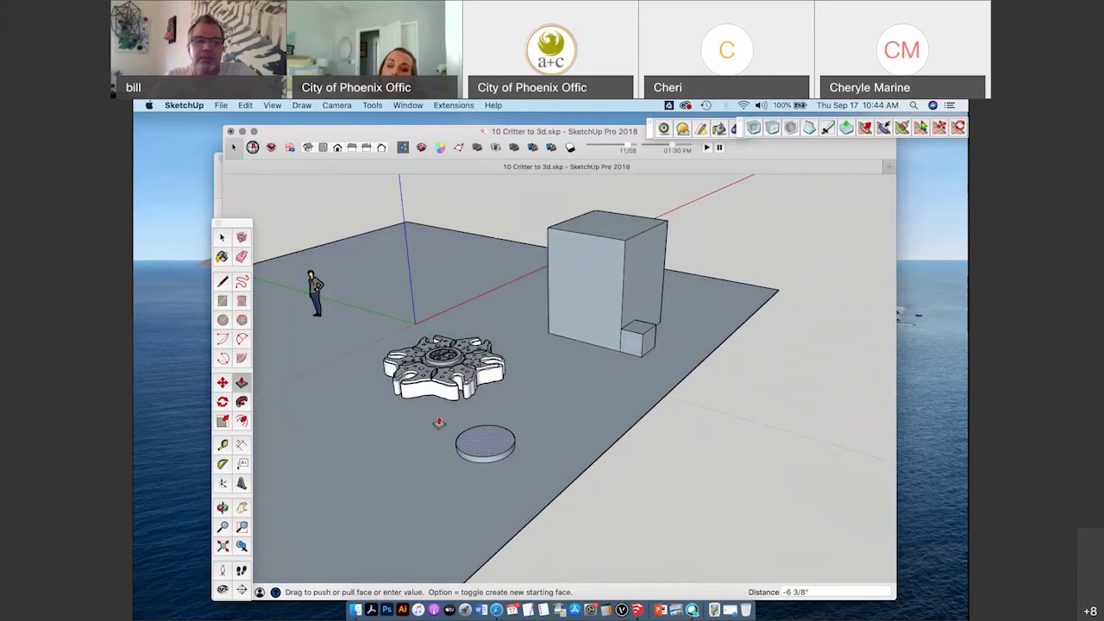
Select the whole disc and make it a group.
{"action": "key", "text": "space"}
{"action": "scroll", "coordinate": [474, 453], "scroll_direction": "up", "scroll_amount": 2}
{"action": "scroll", "coordinate": [508, 464], "scroll_direction": "up", "scroll_amount": 2}
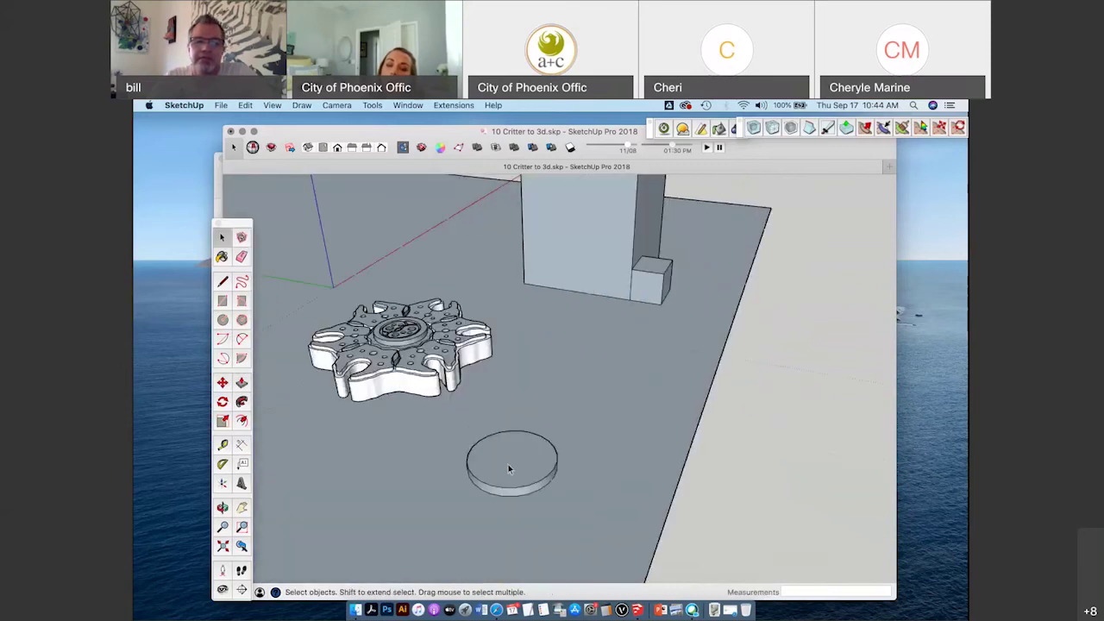
{"action": "middle_click_drag", "start_coordinate": [503, 425], "coordinate": [468, 421]}
{"action": "left_click_drag", "start_coordinate": [568, 489], "coordinate": [561, 484]}
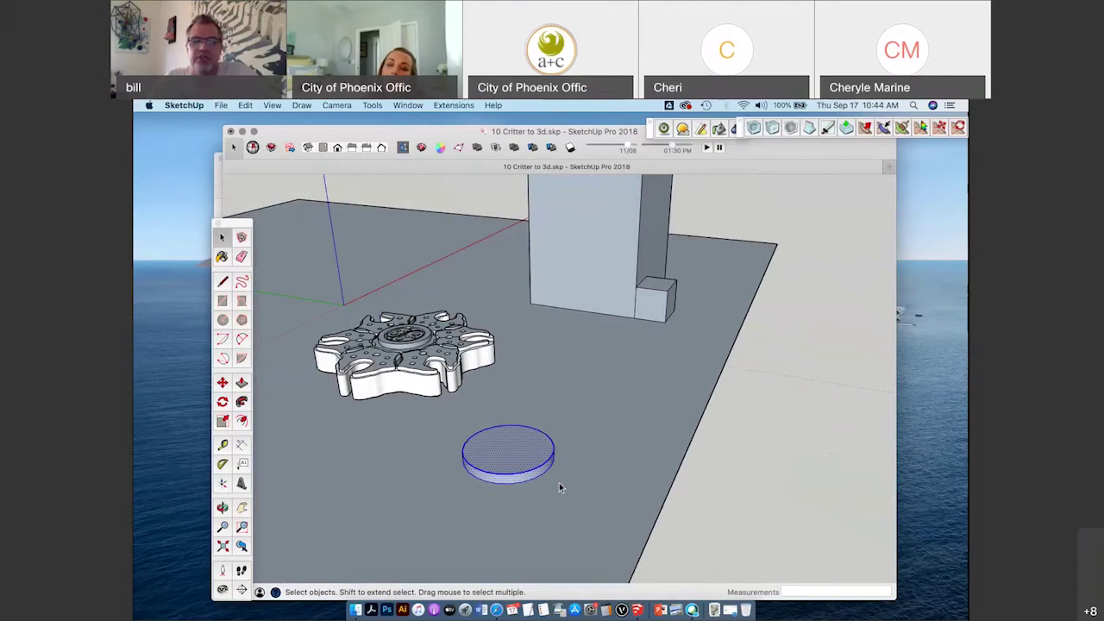
{"action": "key", "text": "super+g"}
Build a cylinder about 1' 3" tall from a smaller circle on top of the grouped disc and select all its geometry.
{"action": "left_click", "coordinate": [229, 323]}
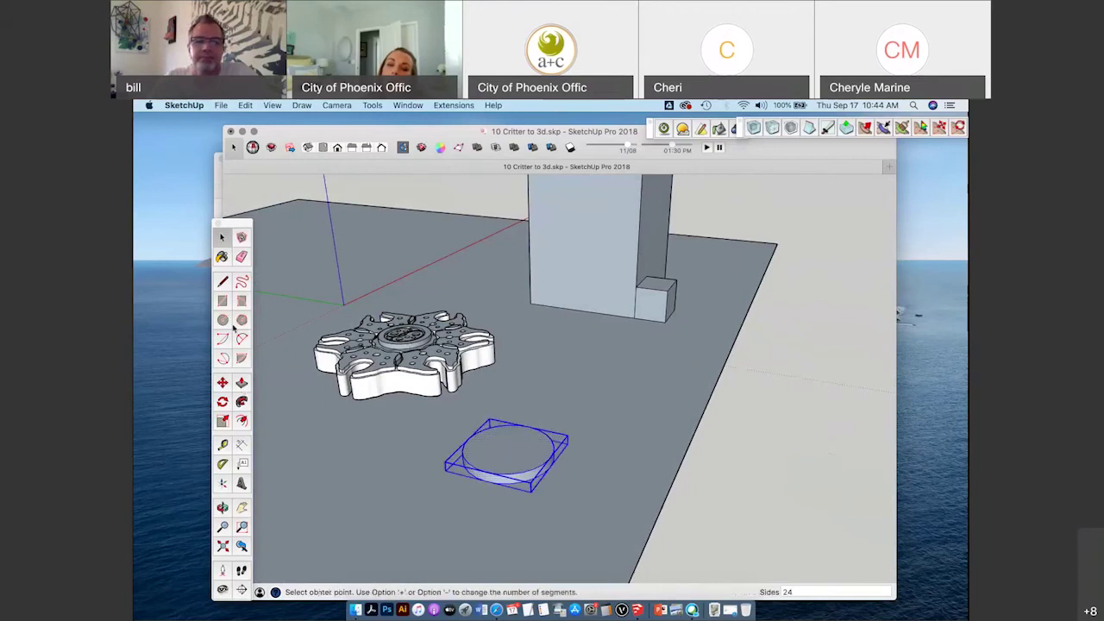
{"action": "left_click", "coordinate": [493, 450]}
{"action": "left_click", "coordinate": [518, 448]}
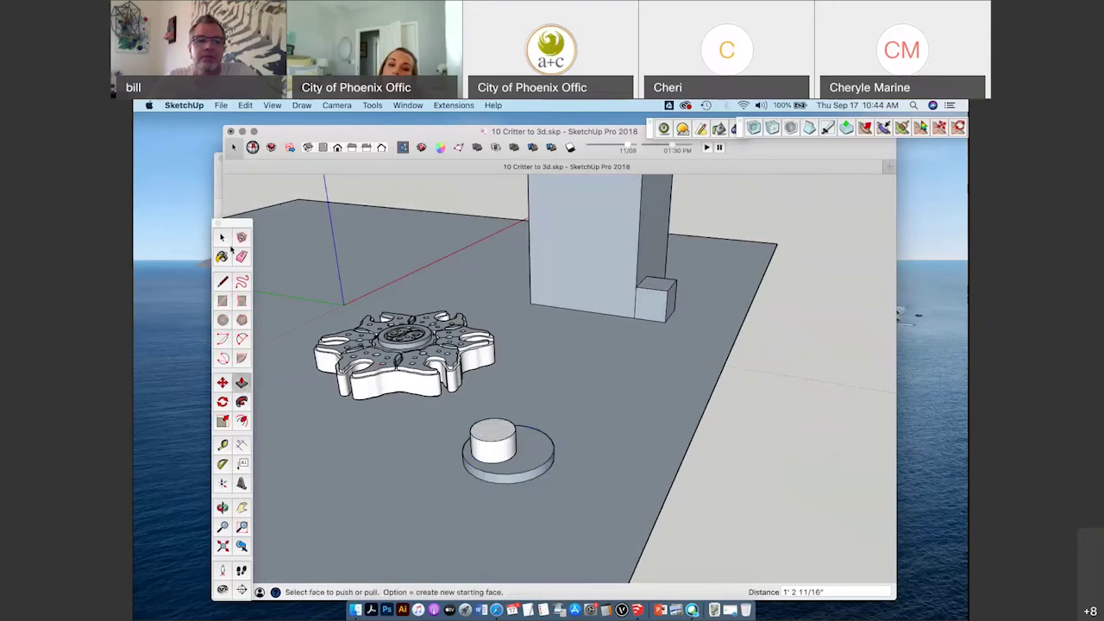
{"action": "left_click", "coordinate": [506, 458]}
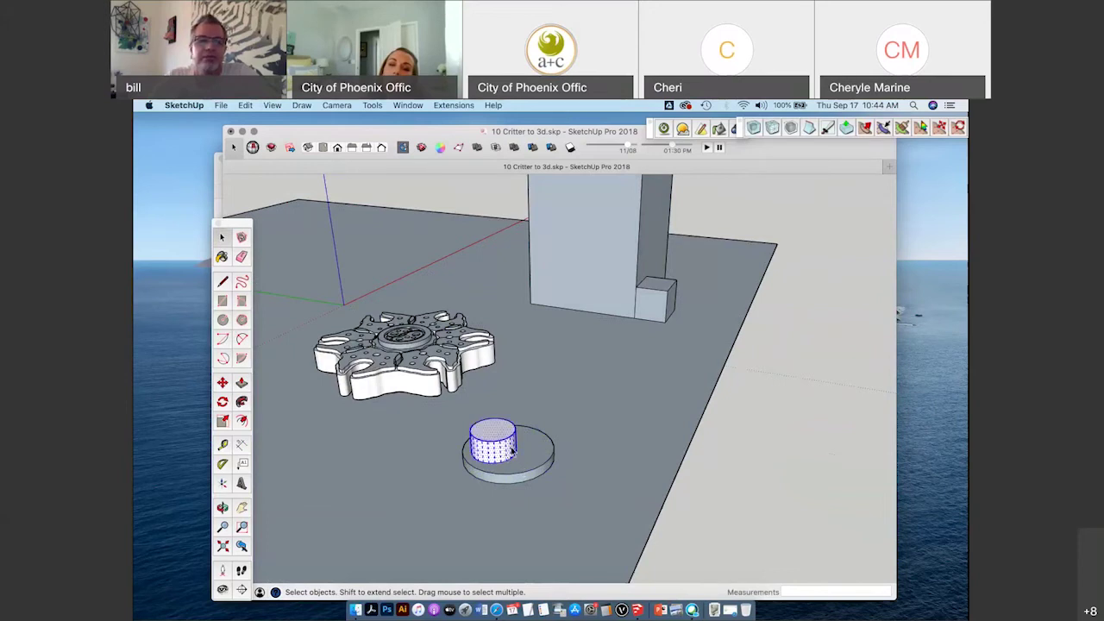
Group the small cylinder, draw a circle of about 1' 6" radius on top of it and extrude it into a disc about 4 11/16" thick.
{"action": "key", "text": "super+g"}
{"action": "left_click", "coordinate": [222, 319]}
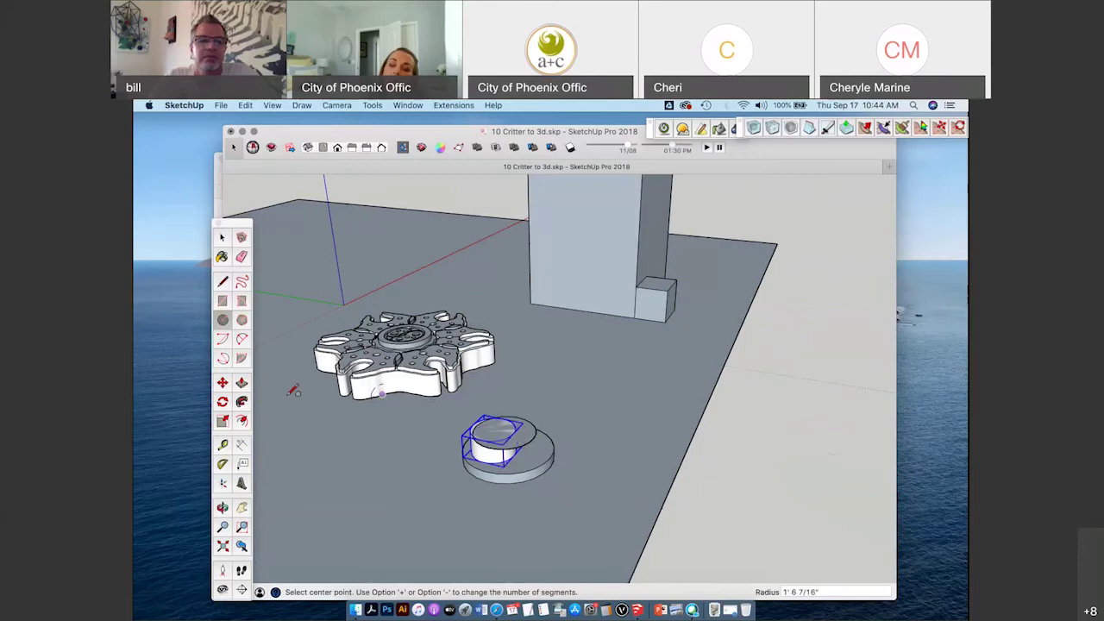
{"action": "key", "text": "p"}
{"action": "left_click_drag", "start_coordinate": [504, 434], "coordinate": [504, 426]}
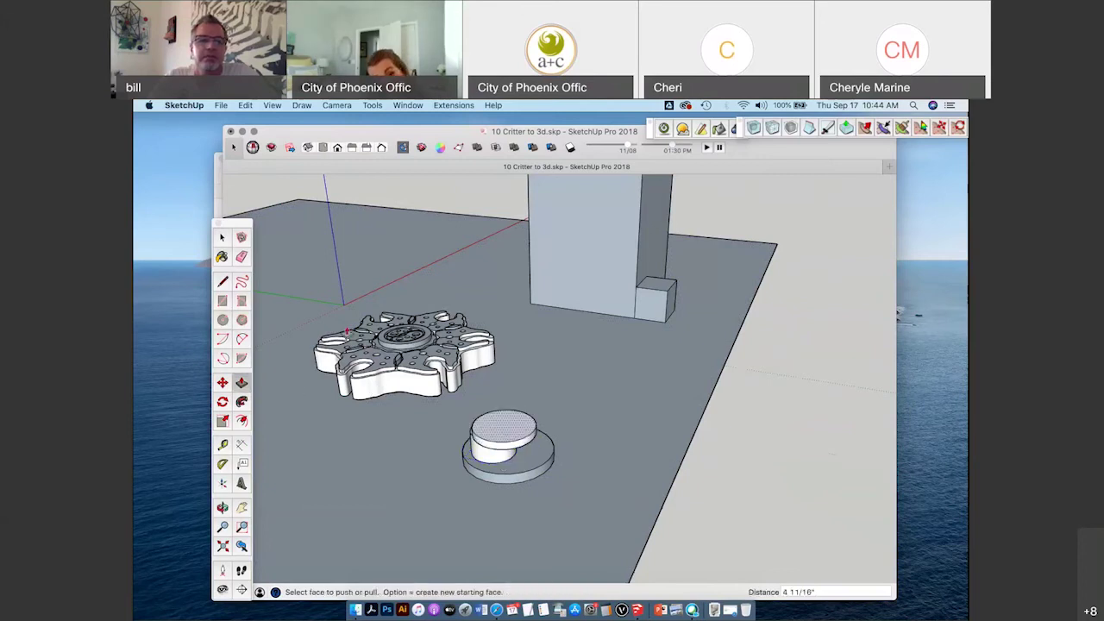
{"action": "key", "text": "space"}
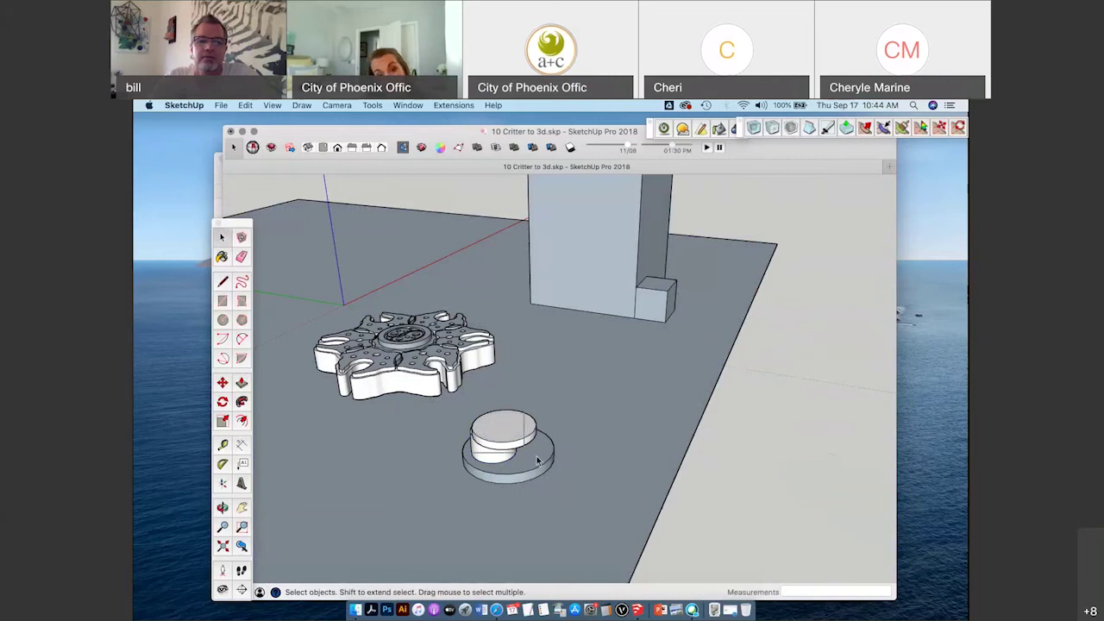
Select the pieces of the disc stack together with the critter to compare them as separate objects, and clear the selection.
{"action": "left_click", "coordinate": [504, 428]}
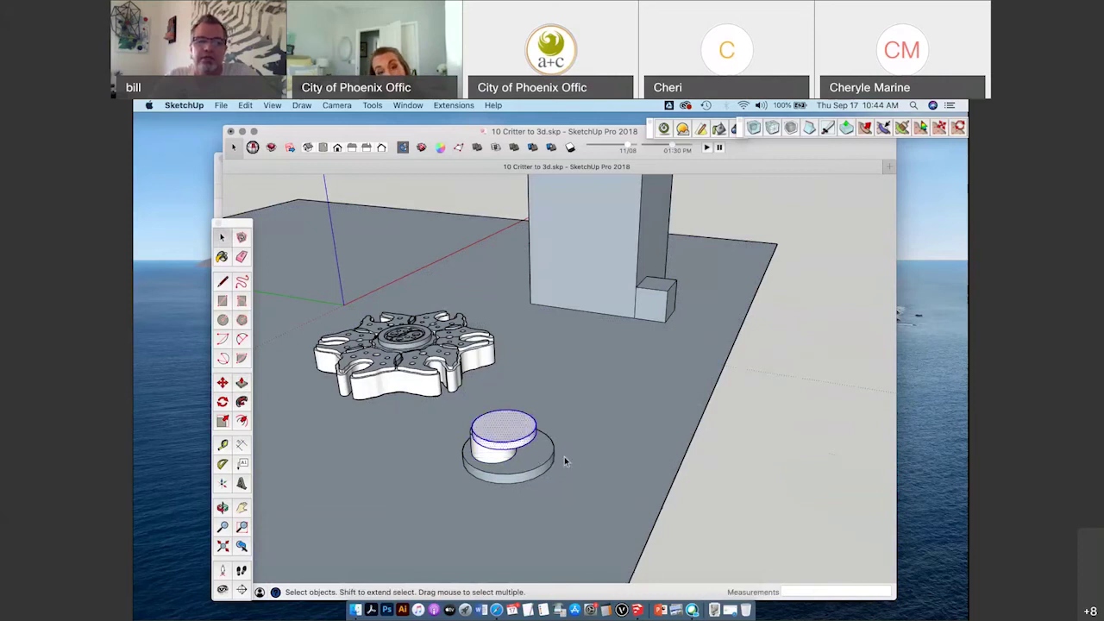
{"action": "left_click_drag", "start_coordinate": [452, 403], "coordinate": [542, 467]}
{"action": "left_click", "coordinate": [474, 421]}
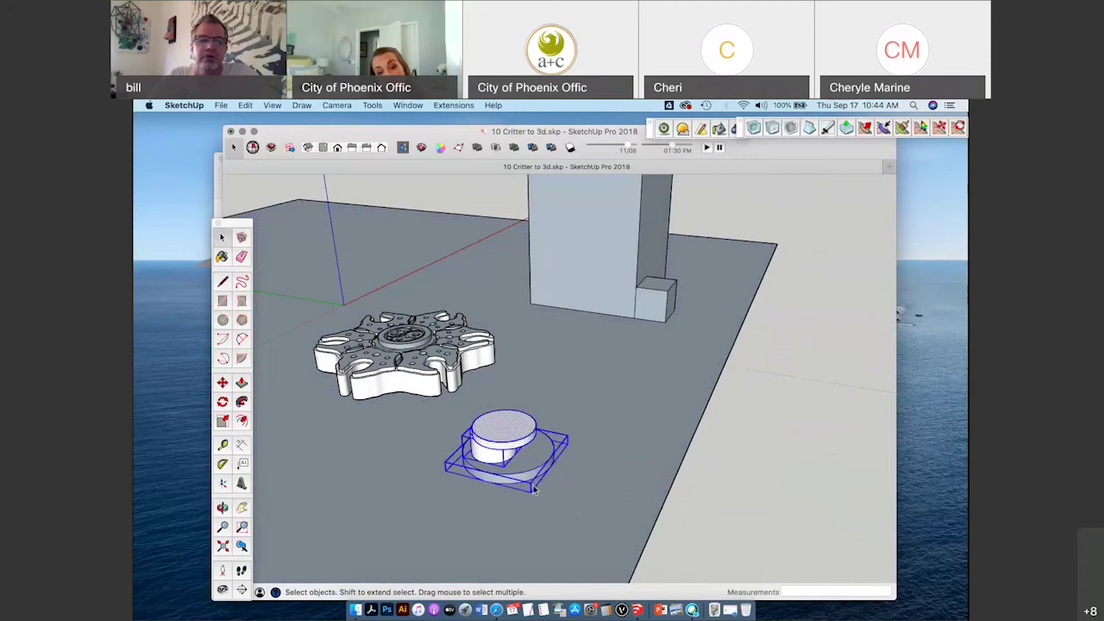
{"action": "left_click_drag", "start_coordinate": [299, 267], "coordinate": [599, 520]}
{"action": "left_click", "coordinate": [406, 350], "text": "shift"}
{"action": "scroll", "coordinate": [605, 366], "scroll_direction": "down", "scroll_amount": 3}
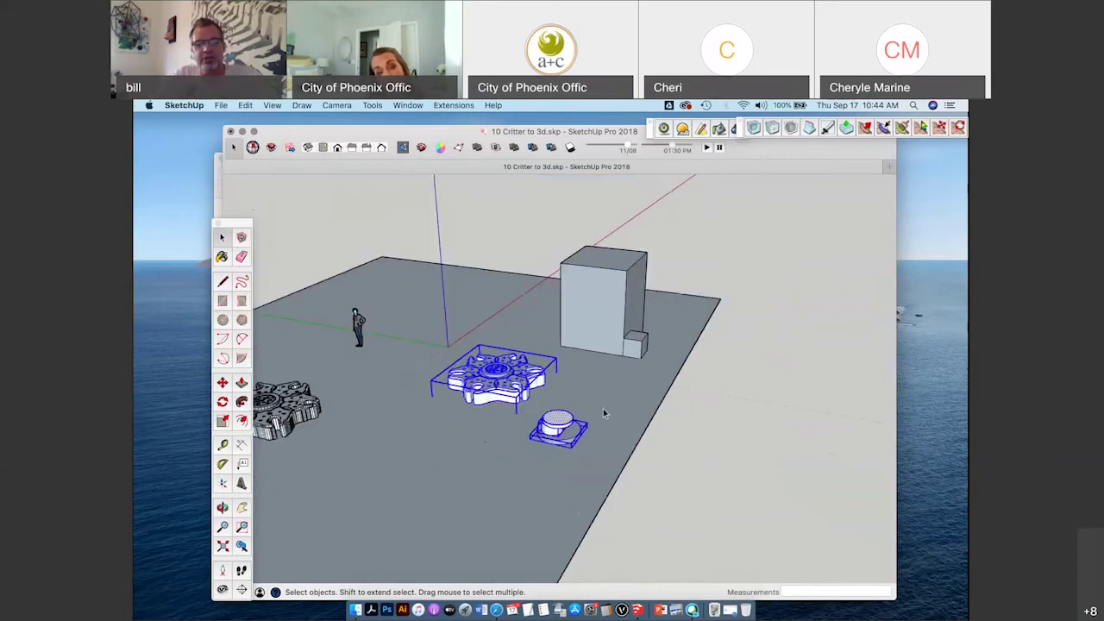
{"action": "scroll", "coordinate": [603, 408], "scroll_direction": "down", "scroll_amount": 1}
{"action": "key", "text": "super+a"}
{"action": "left_click", "coordinate": [725, 391]}
Examine the critter, the stacked discs and the joined boxes from several angles and distances.
{"action": "middle_click_drag", "start_coordinate": [726, 390], "coordinate": [613, 382]}
{"action": "scroll", "coordinate": [537, 434], "scroll_direction": "up", "scroll_amount": 2}
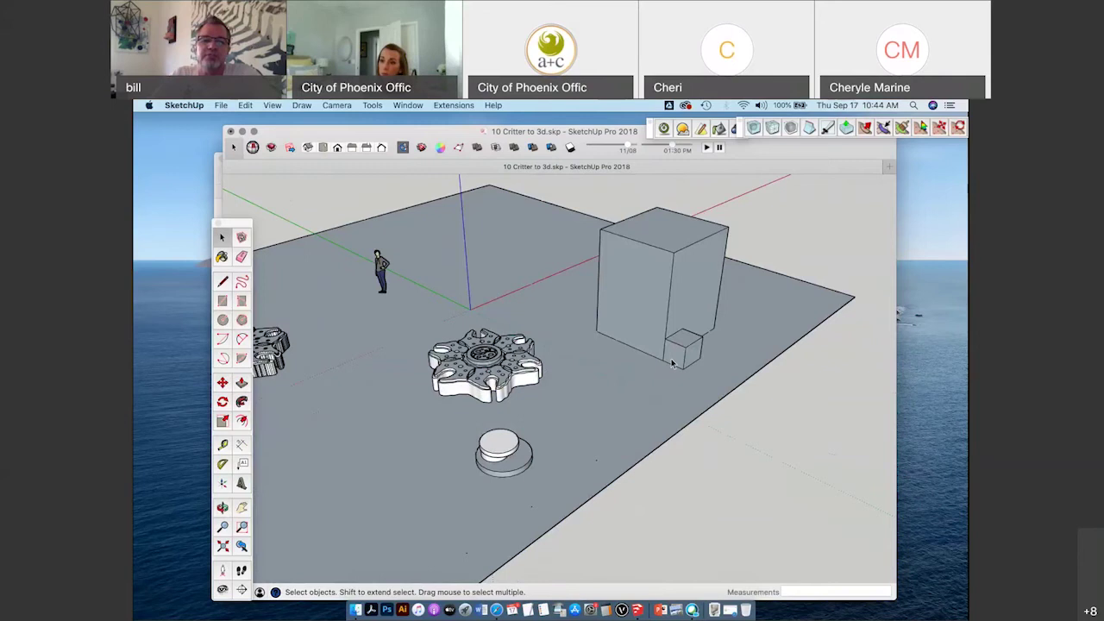
{"action": "middle_click_drag", "start_coordinate": [671, 363], "coordinate": [747, 337]}
{"action": "scroll", "coordinate": [471, 365], "scroll_direction": "up", "scroll_amount": 2}
{"action": "scroll", "coordinate": [458, 386], "scroll_direction": "up", "scroll_amount": 1}
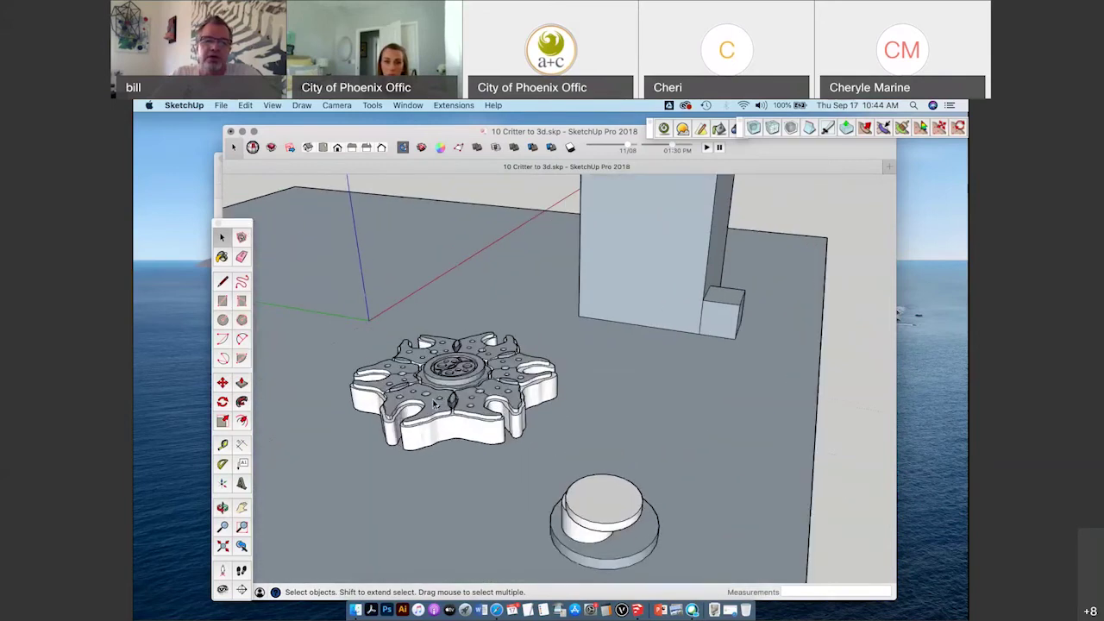
{"action": "scroll", "coordinate": [458, 386], "scroll_direction": "up", "scroll_amount": 1}
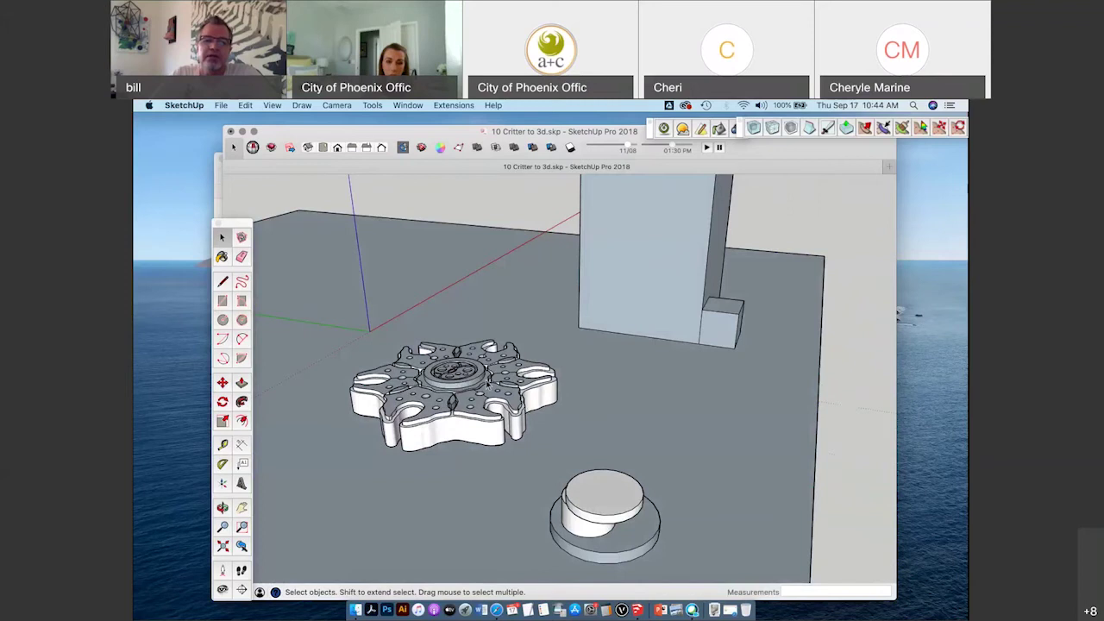
{"action": "mouse_move", "coordinate": [513, 412]}
{"action": "middle_mouse_down"}
{"action": "mouse_move", "coordinate": [504, 415]}
{"action": "mouse_move", "coordinate": [502, 393]}
{"action": "middle_mouse_up"}
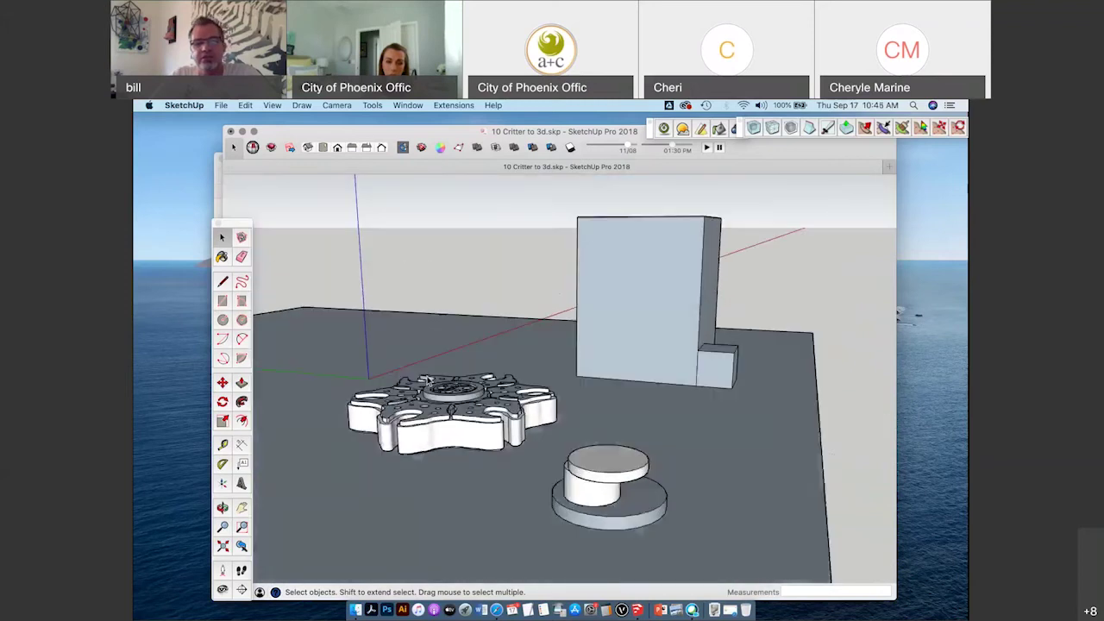
{"action": "middle_click_drag", "start_coordinate": [328, 376], "coordinate": [326, 411]}
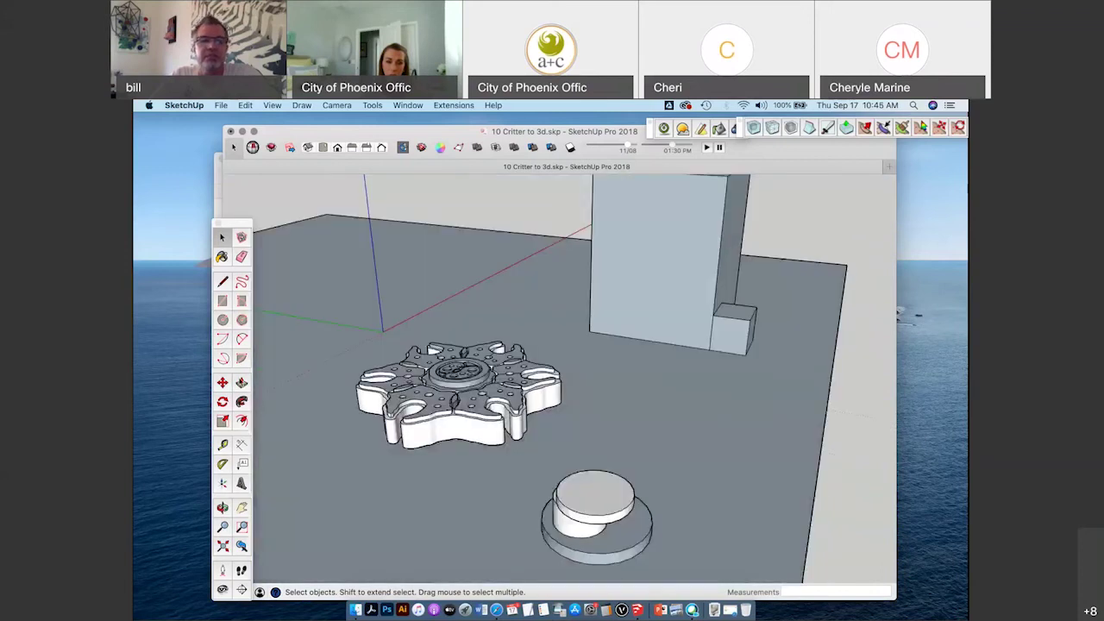
Move the critter group straight up 10'.
{"action": "scroll", "coordinate": [498, 376], "scroll_direction": "down", "scroll_amount": 3}
{"action": "left_click", "coordinate": [482, 373]}
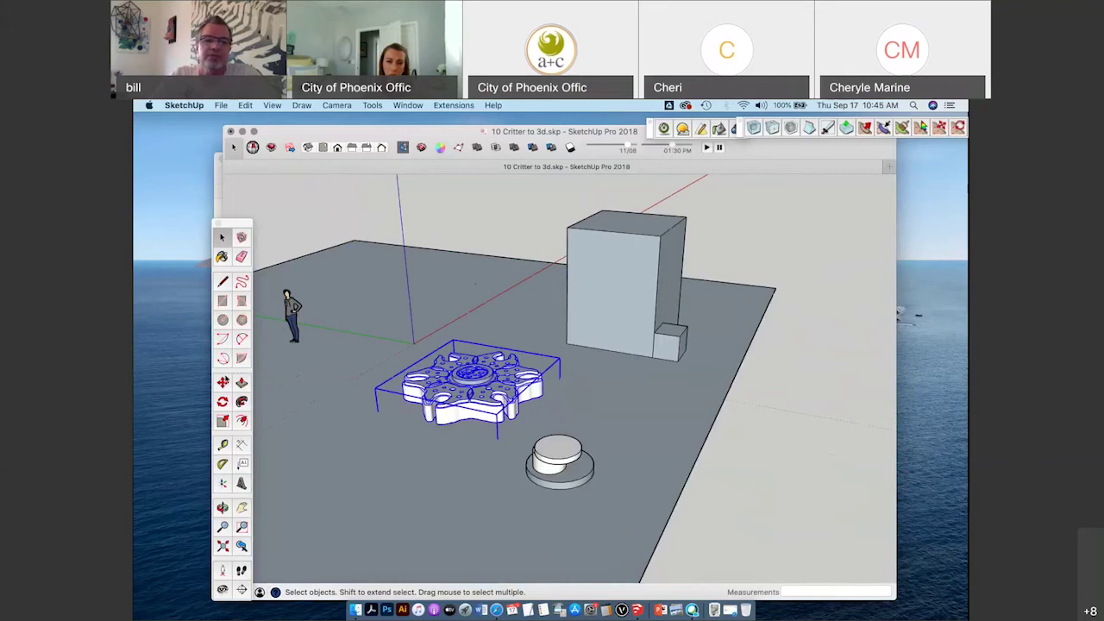
{"action": "key", "text": "m"}
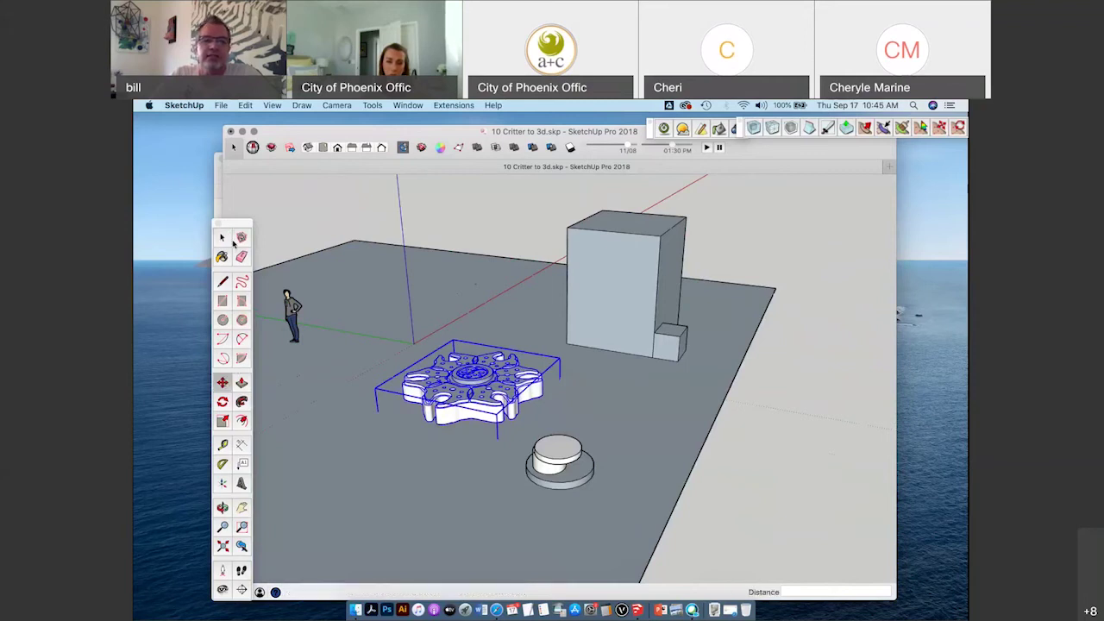
{"action": "left_click", "coordinate": [222, 237]}
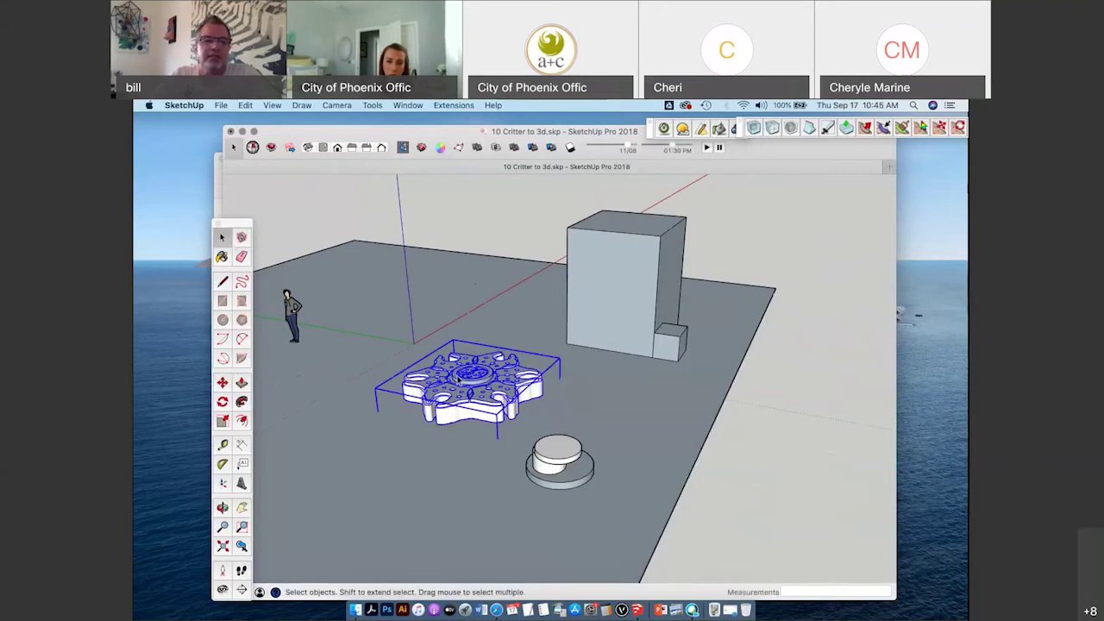
{"action": "left_click", "coordinate": [222, 383]}
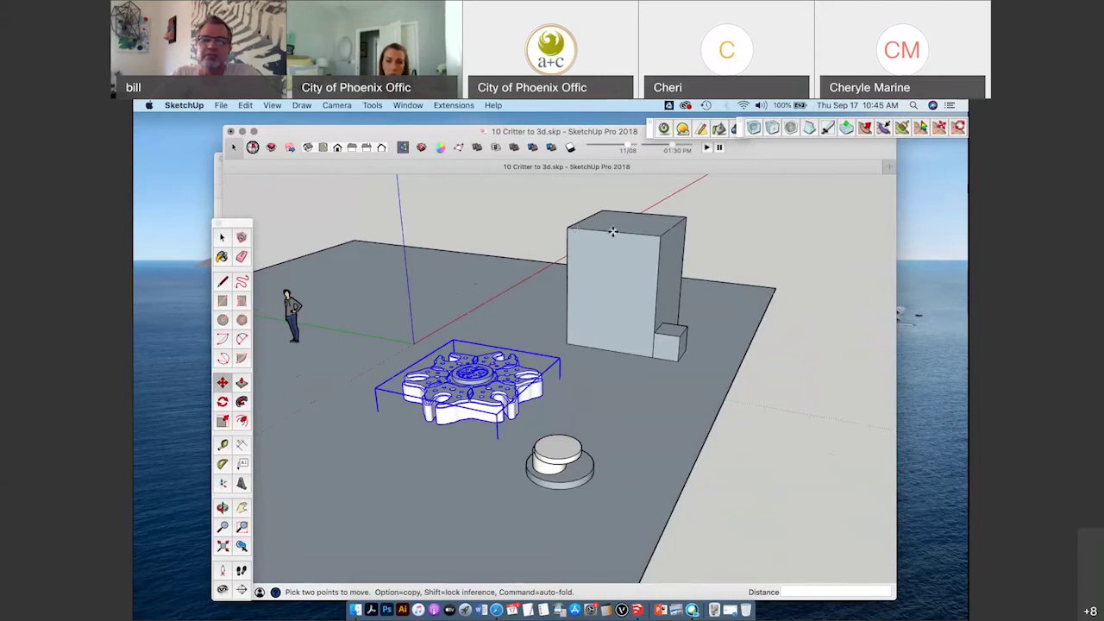
{"action": "left_click", "coordinate": [566, 343]}
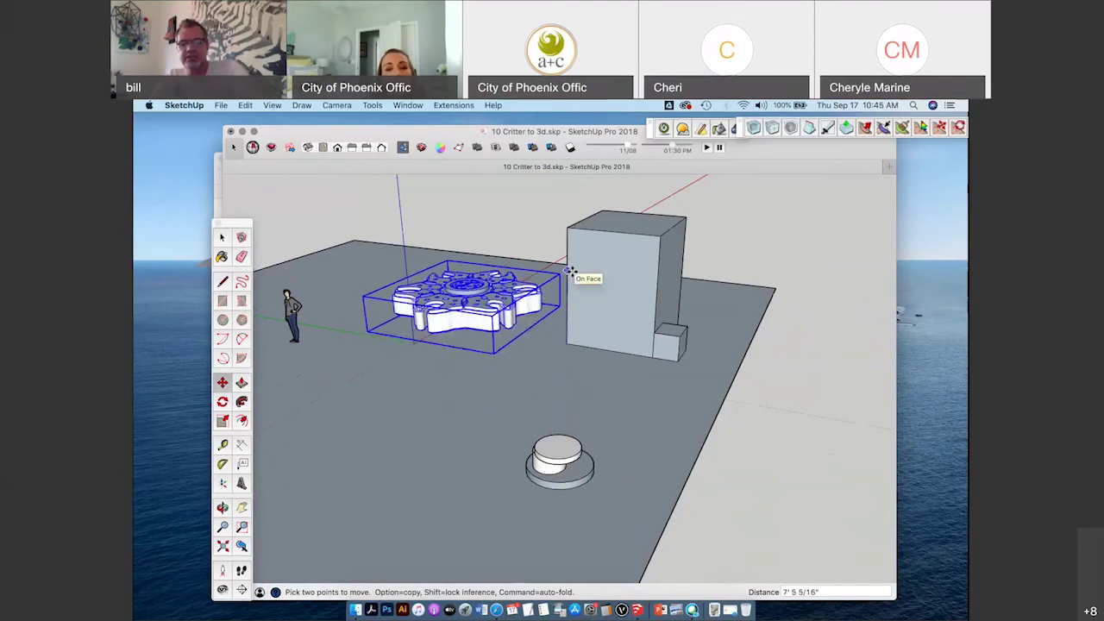
{"action": "type", "text": "10'"}
{"action": "key", "text": "Return"}
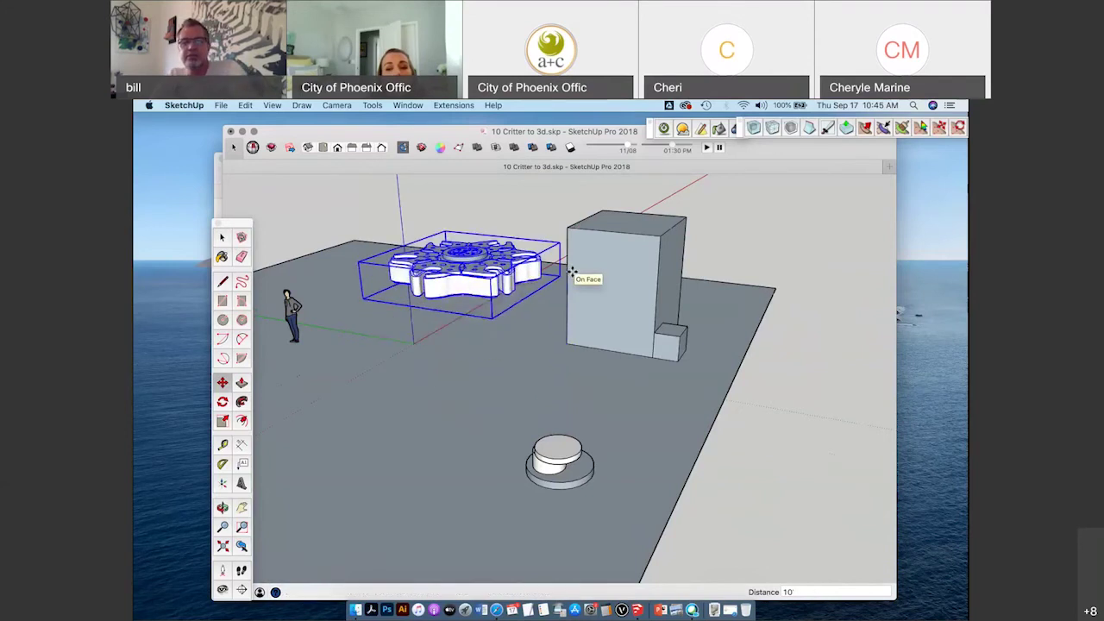
Move the human scale figure about 12' 9" across the ground to stand beneath the raised critter.
{"action": "middle_click_drag", "start_coordinate": [569, 276], "coordinate": [522, 311]}
{"action": "left_click", "coordinate": [222, 237]}
{"action": "left_click", "coordinate": [311, 315]}
{"action": "left_click", "coordinate": [222, 383]}
{"action": "left_click", "coordinate": [348, 353]}
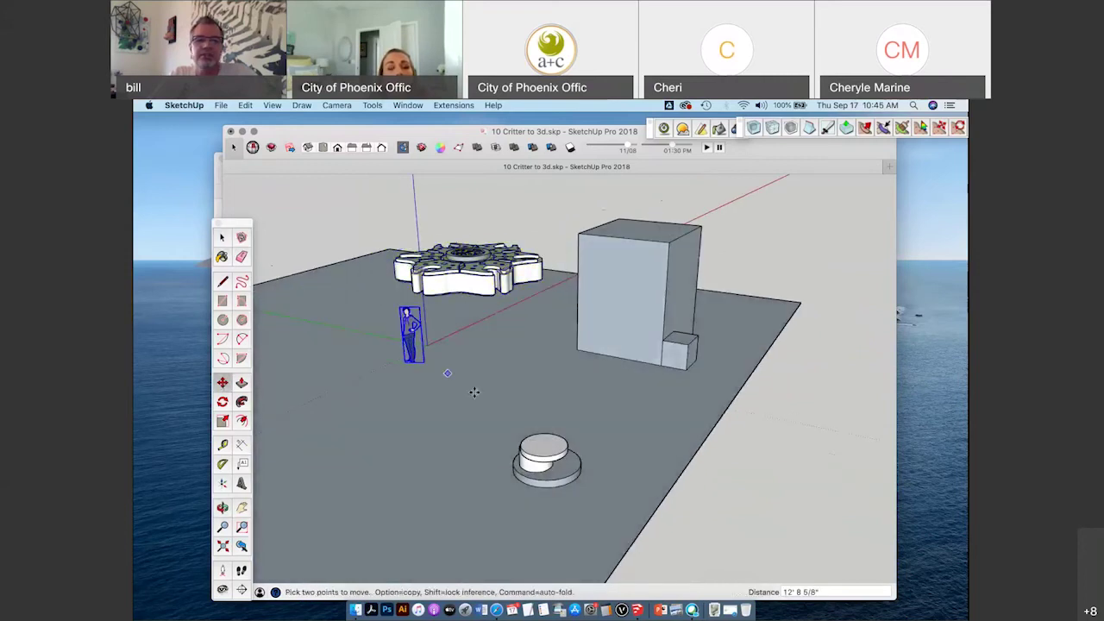
{"action": "left_click", "coordinate": [468, 384]}
{"action": "scroll", "coordinate": [431, 347], "scroll_direction": "up", "scroll_amount": 3}
{"action": "middle_click_drag", "start_coordinate": [440, 344], "coordinate": [482, 307]}
{"action": "scroll", "coordinate": [452, 336], "scroll_direction": "down", "scroll_amount": 3}
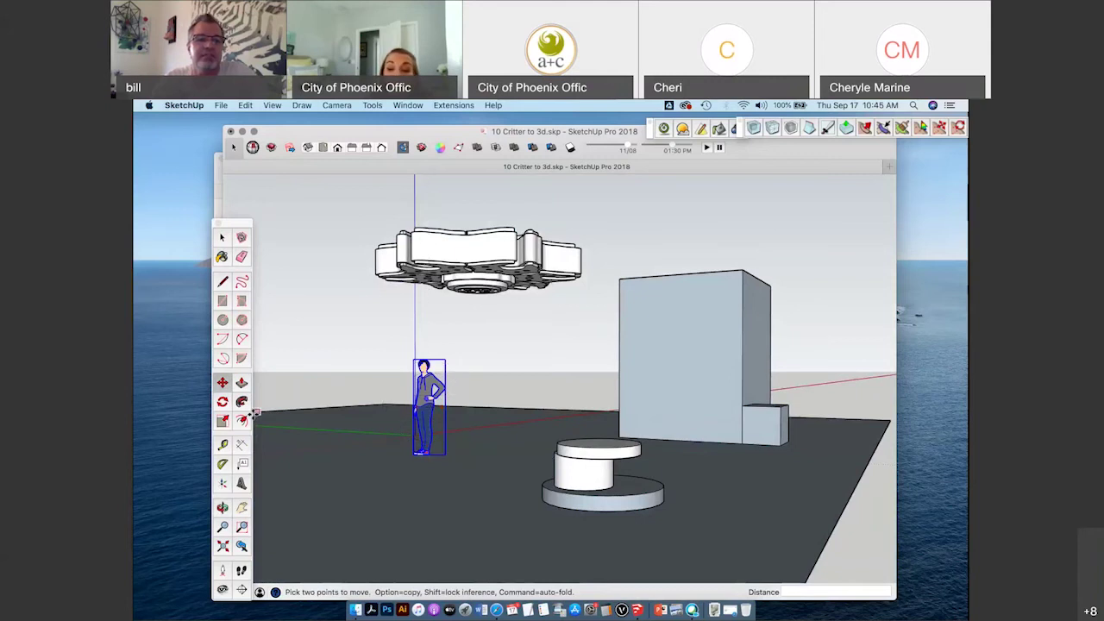
Draw a circle of 1' 5" radius on the ground below the raised critter, beside the human figure.
{"action": "key", "text": "c"}
{"action": "middle_click_drag", "start_coordinate": [358, 309], "coordinate": [478, 233]}
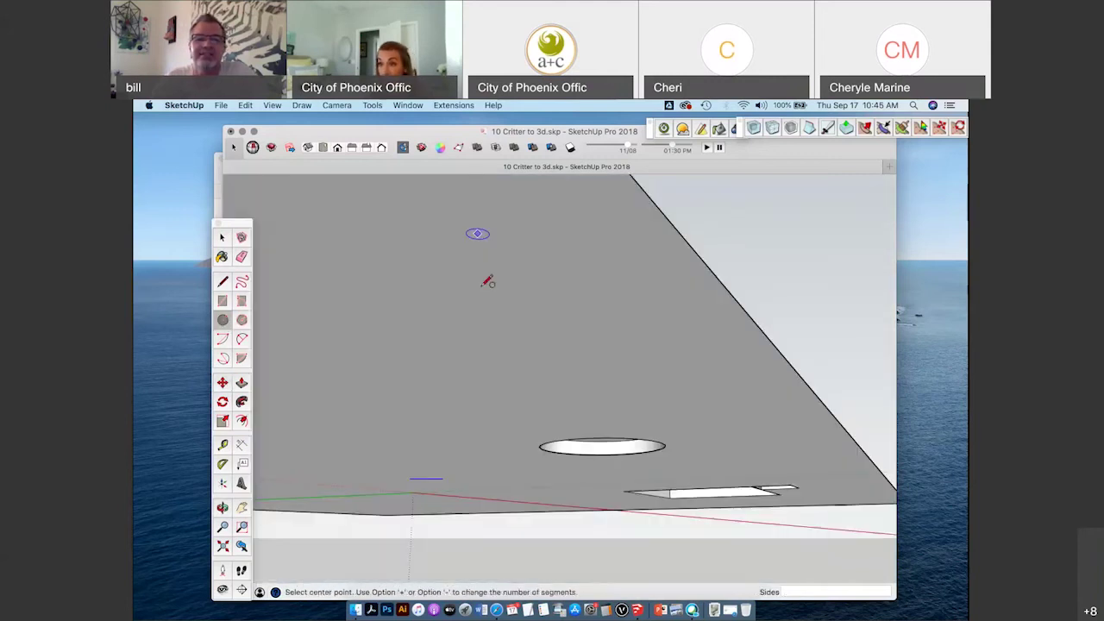
{"action": "middle_click_drag", "start_coordinate": [501, 296], "coordinate": [488, 388]}
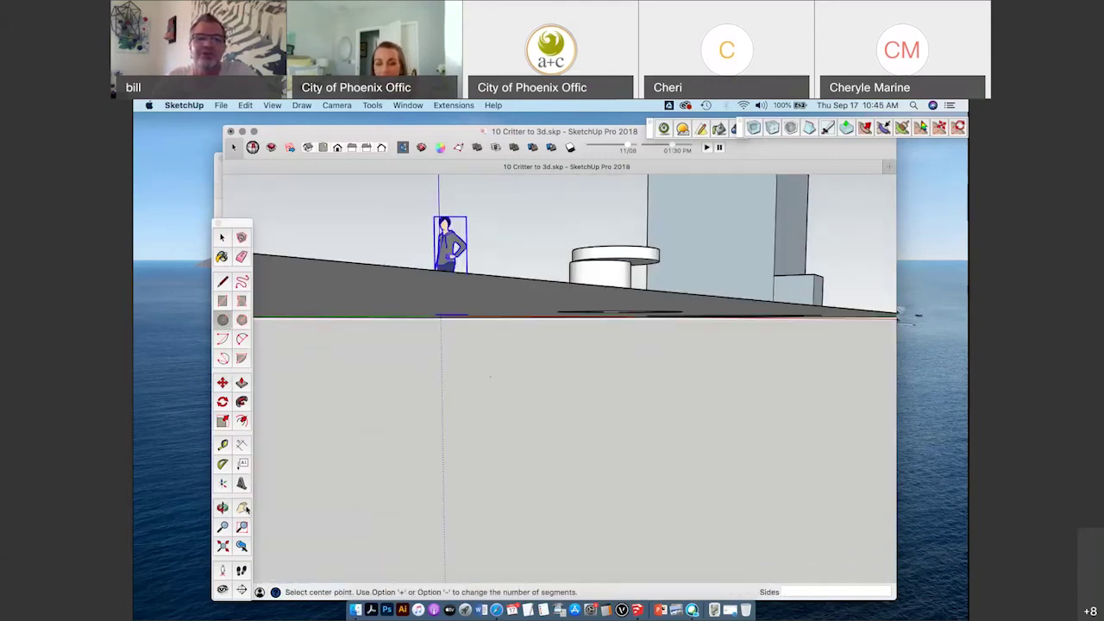
{"action": "middle_click_drag", "start_coordinate": [489, 195], "coordinate": [505, 284], "text": "shift"}
{"action": "left_click", "coordinate": [221, 319]}
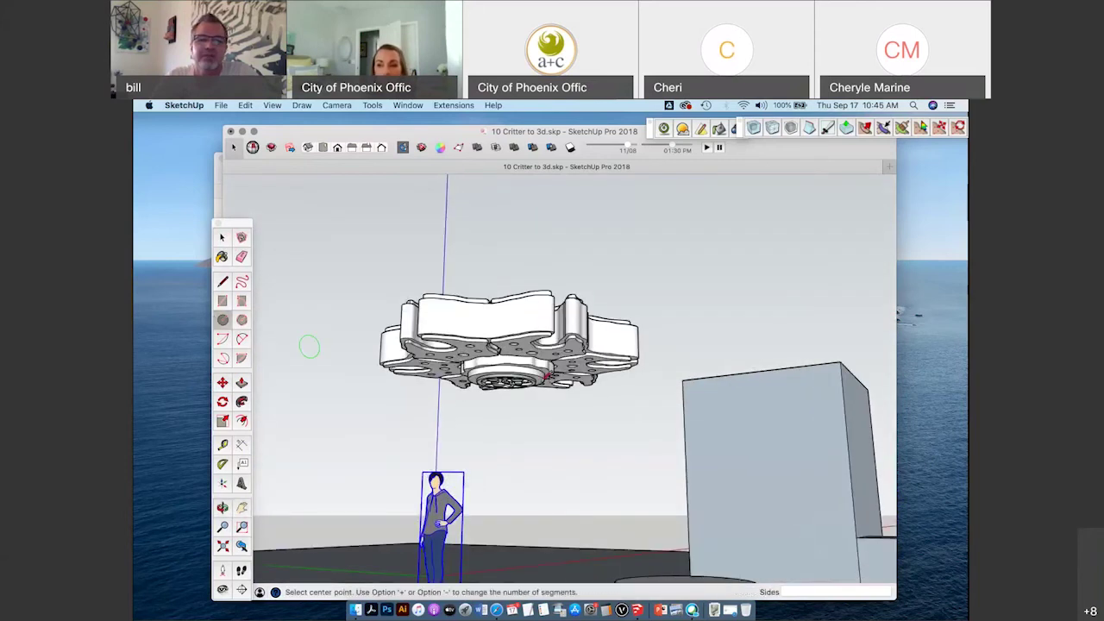
{"action": "middle_click_drag", "start_coordinate": [510, 398], "coordinate": [508, 387]}
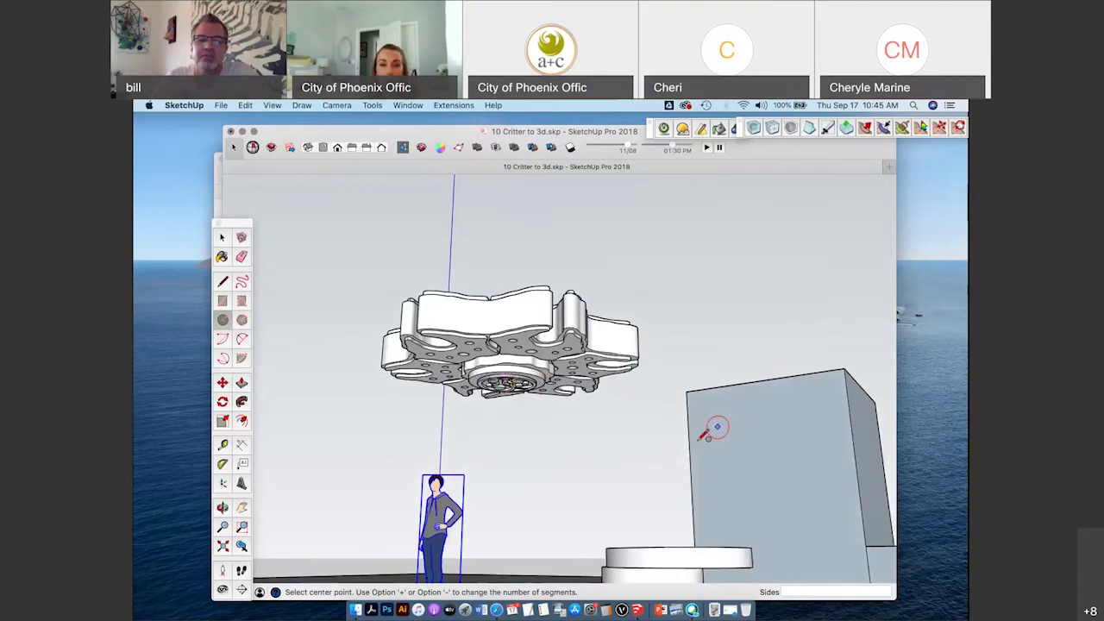
{"action": "middle_click_drag", "start_coordinate": [518, 414], "coordinate": [518, 434]}
{"action": "scroll", "coordinate": [518, 434], "scroll_direction": "down", "scroll_amount": 3}
{"action": "left_click", "coordinate": [503, 498]}
{"action": "left_click", "coordinate": [526, 499]}
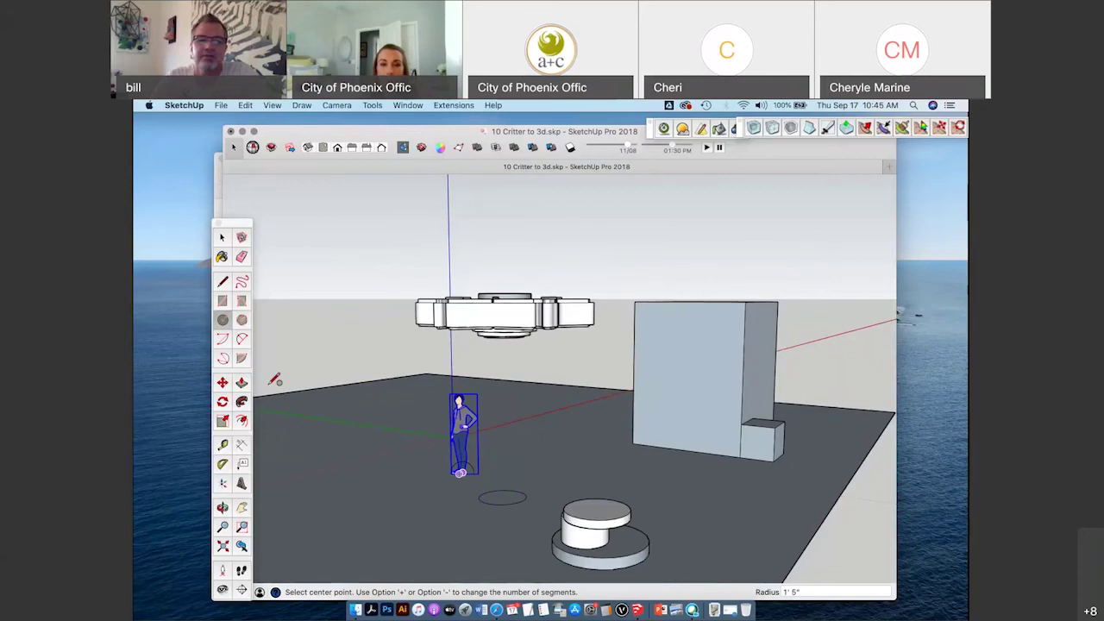
Extrude the ground circle upward into a column reaching the underside of the critter.
{"action": "key", "text": "p"}
{"action": "left_click_drag", "start_coordinate": [503, 497], "coordinate": [504, 345]}
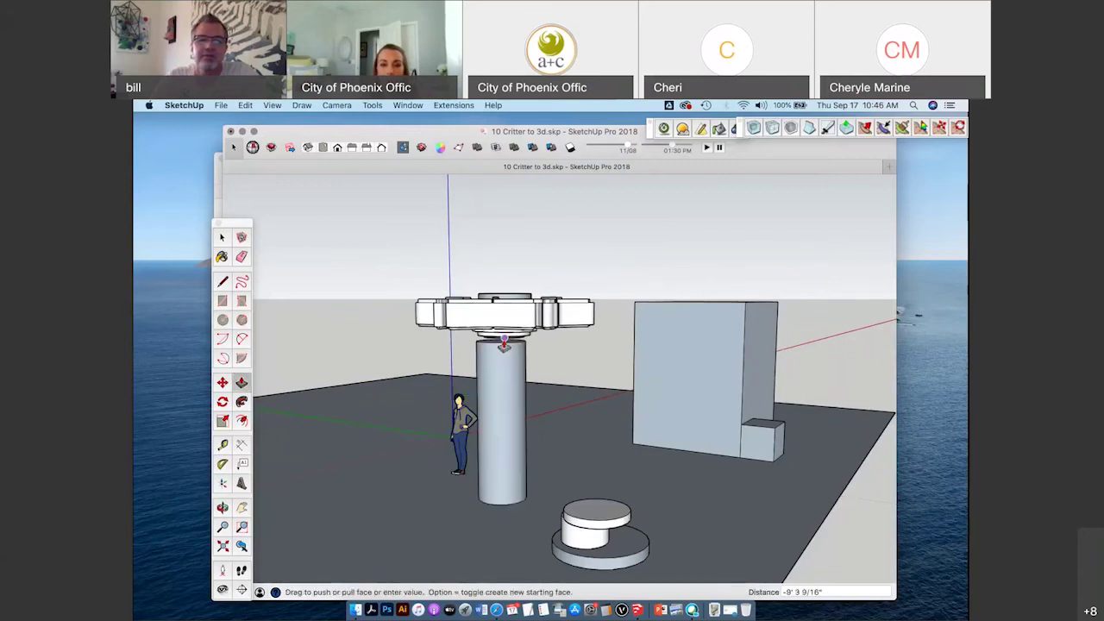
{"action": "key", "text": "space"}
Select the column's side face and edges without the connected ground and boxes, and make them a group.
{"action": "left_click", "coordinate": [491, 366]}
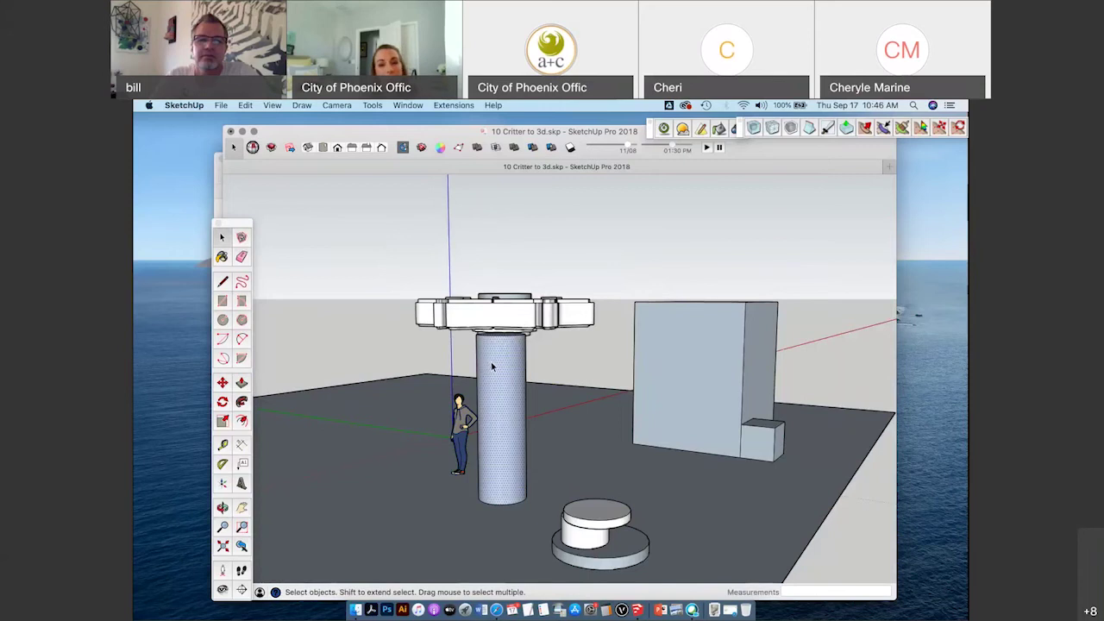
{"action": "triple_click", "coordinate": [492, 367]}
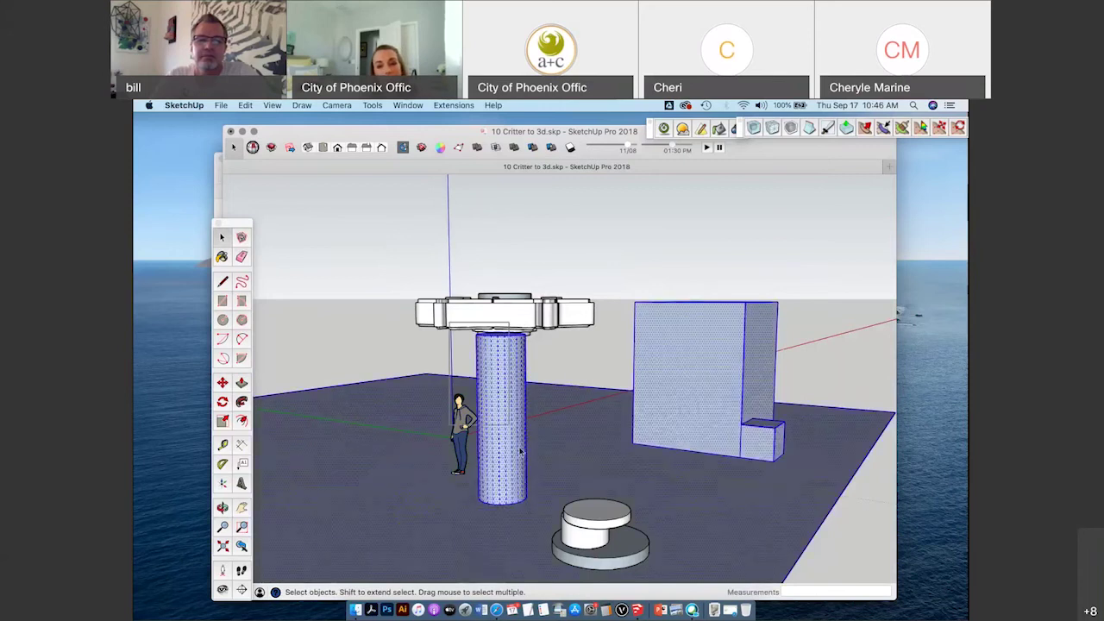
{"action": "left_click", "coordinate": [470, 431]}
{"action": "left_click", "coordinate": [467, 424], "text": "shift"}
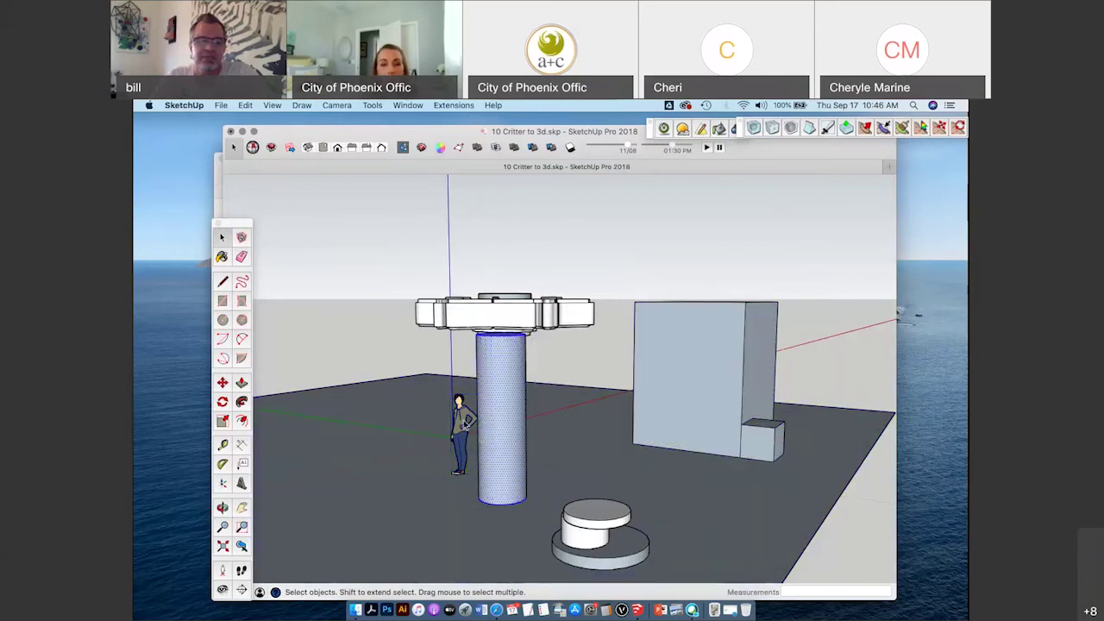
{"action": "middle_click_drag", "start_coordinate": [468, 425], "coordinate": [521, 417]}
{"action": "right_click", "coordinate": [521, 417]}
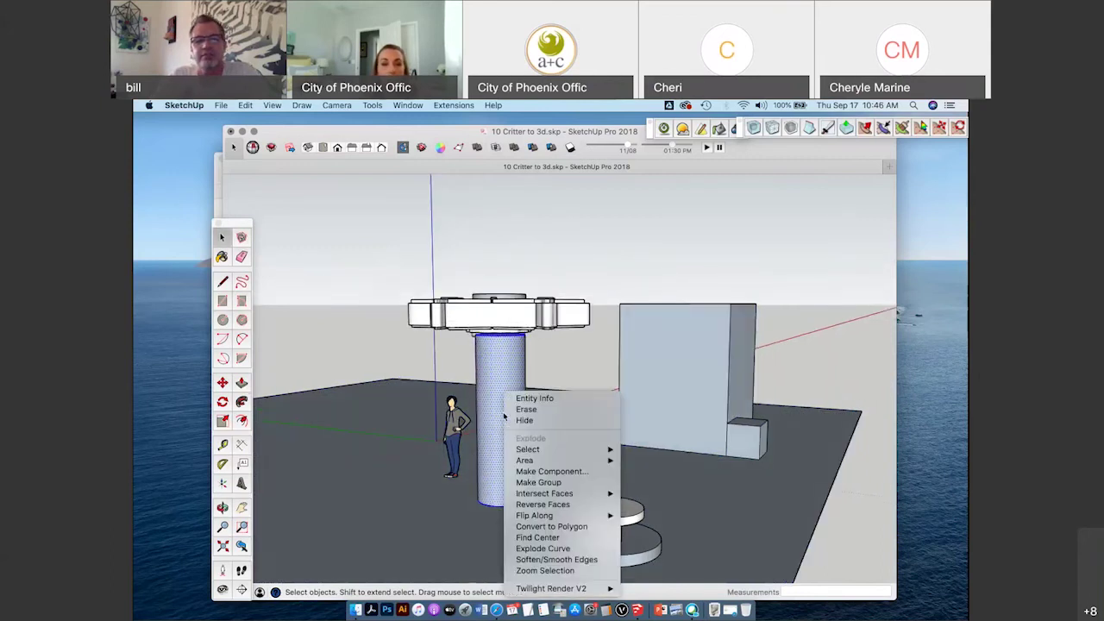
Move the critter group sideways so its central hub sits on top of the column.
{"action": "left_click", "coordinate": [572, 323]}
{"action": "middle_click_drag", "start_coordinate": [572, 323], "coordinate": [498, 340]}
{"action": "key", "text": "m"}
{"action": "scroll", "coordinate": [546, 315], "scroll_direction": "up", "scroll_amount": 4}
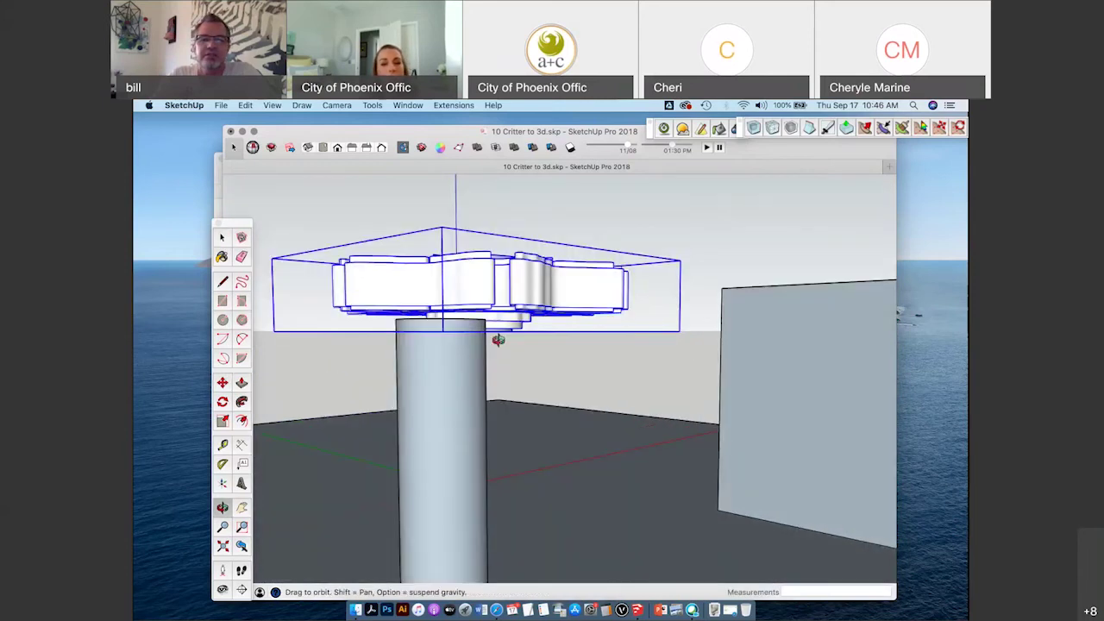
{"action": "key", "text": "m"}
{"action": "left_click", "coordinate": [511, 333]}
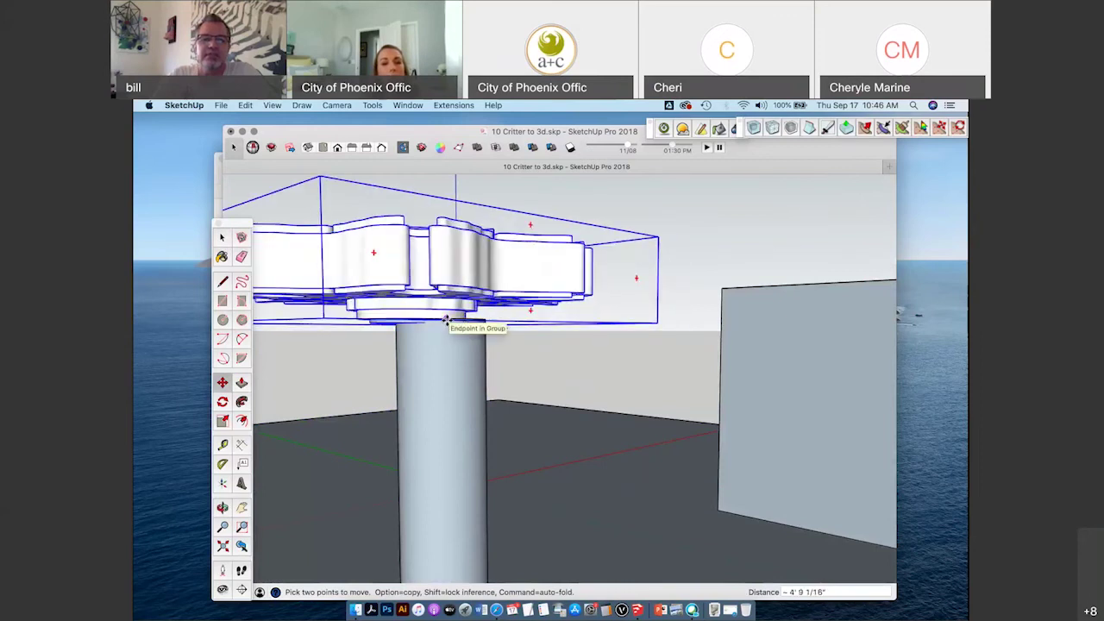
{"action": "middle_click_drag", "start_coordinate": [523, 324], "coordinate": [535, 399]}
{"action": "scroll", "coordinate": [496, 379], "scroll_direction": "down", "scroll_amount": 5}
{"action": "middle_click_drag", "start_coordinate": [471, 388], "coordinate": [438, 418]}
{"action": "middle_click_drag", "start_coordinate": [510, 422], "coordinate": [518, 427]}
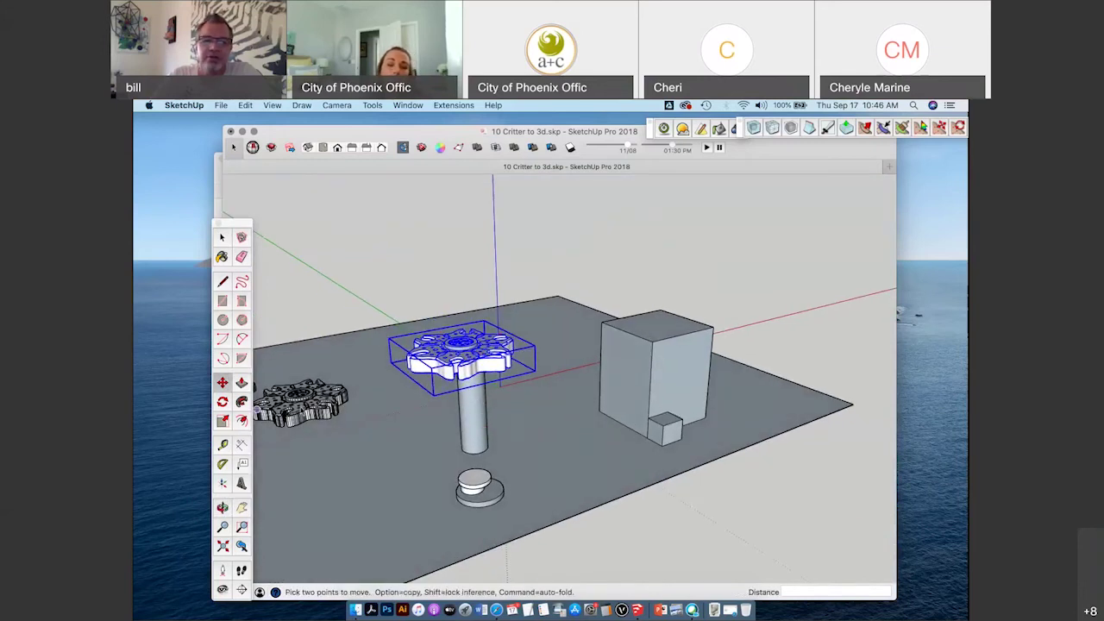
{"action": "scroll", "coordinate": [516, 458], "scroll_direction": "up", "scroll_amount": 3}
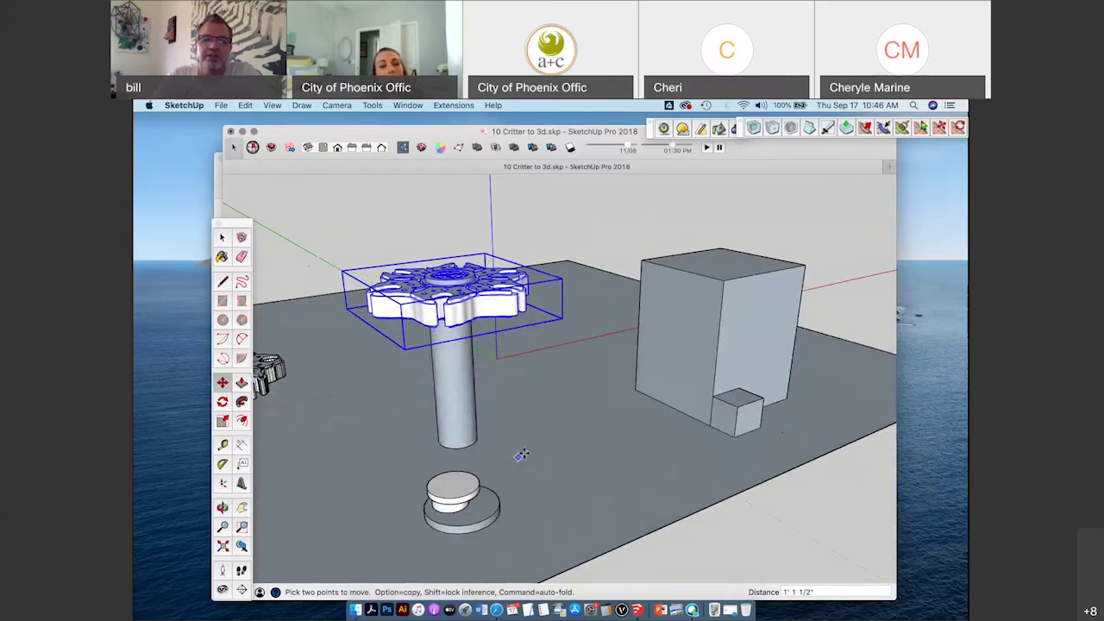
{"action": "left_click", "coordinate": [518, 458]}
Open the column group for editing.
{"action": "middle_click_drag", "start_coordinate": [518, 457], "coordinate": [530, 431]}
{"action": "left_click", "coordinate": [221, 239]}
{"action": "left_click", "coordinate": [221, 238]}
{"action": "scroll", "coordinate": [458, 466], "scroll_direction": "up", "scroll_amount": 3}
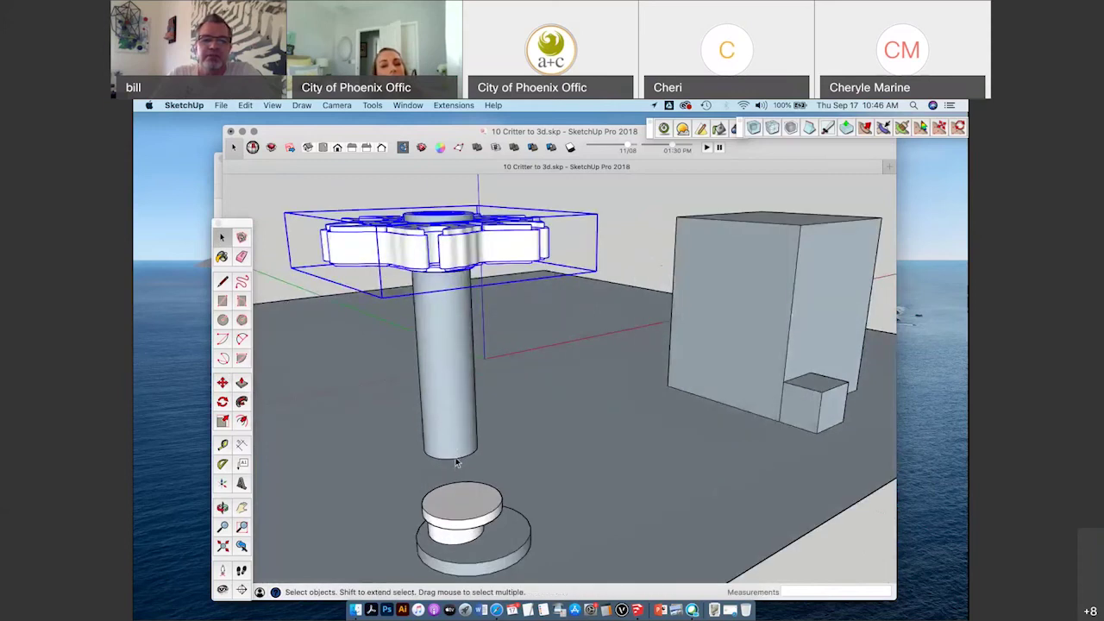
{"action": "double_click", "coordinate": [457, 462]}
{"action": "middle_click_drag", "start_coordinate": [457, 464], "coordinate": [499, 453]}
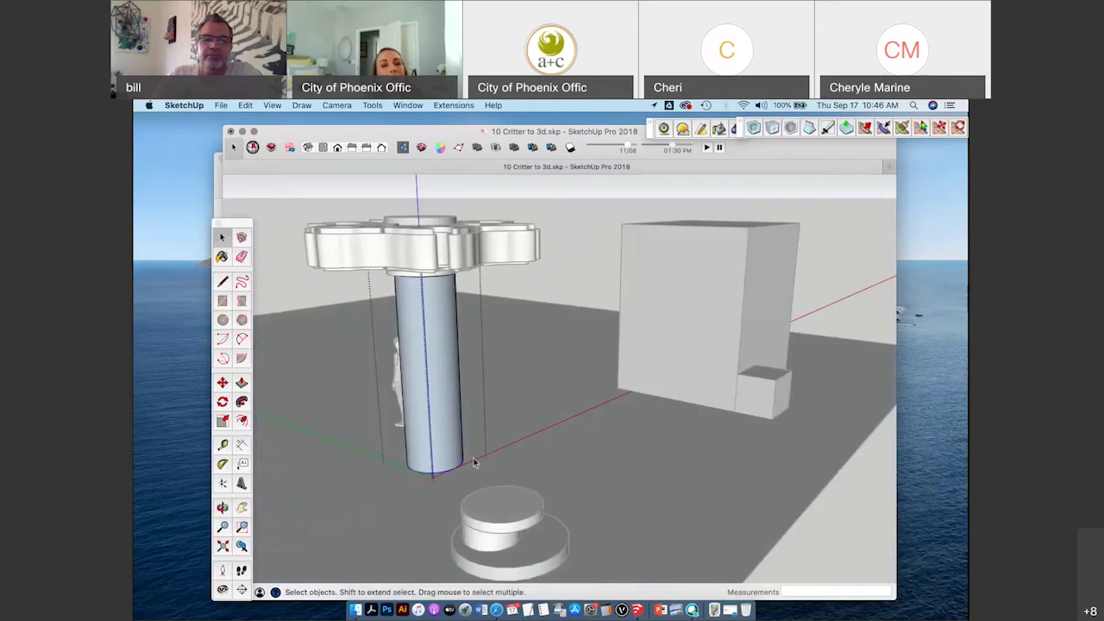
Leave the column group's editing mode and return to the whole critter model.
{"action": "right_click", "coordinate": [465, 465]}
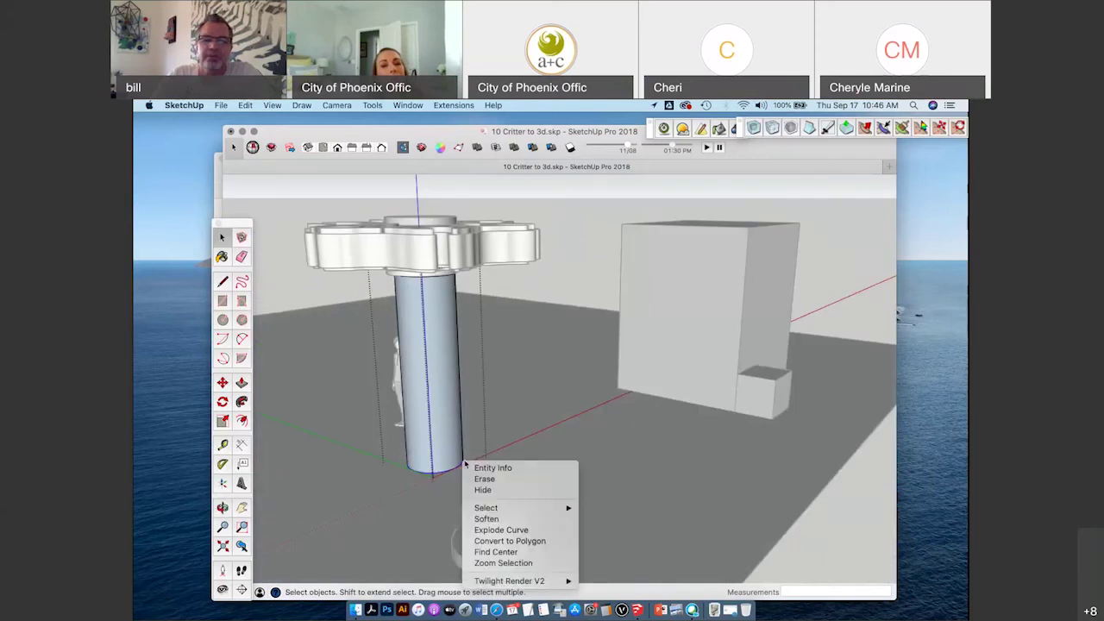
{"action": "left_click", "coordinate": [522, 480]}
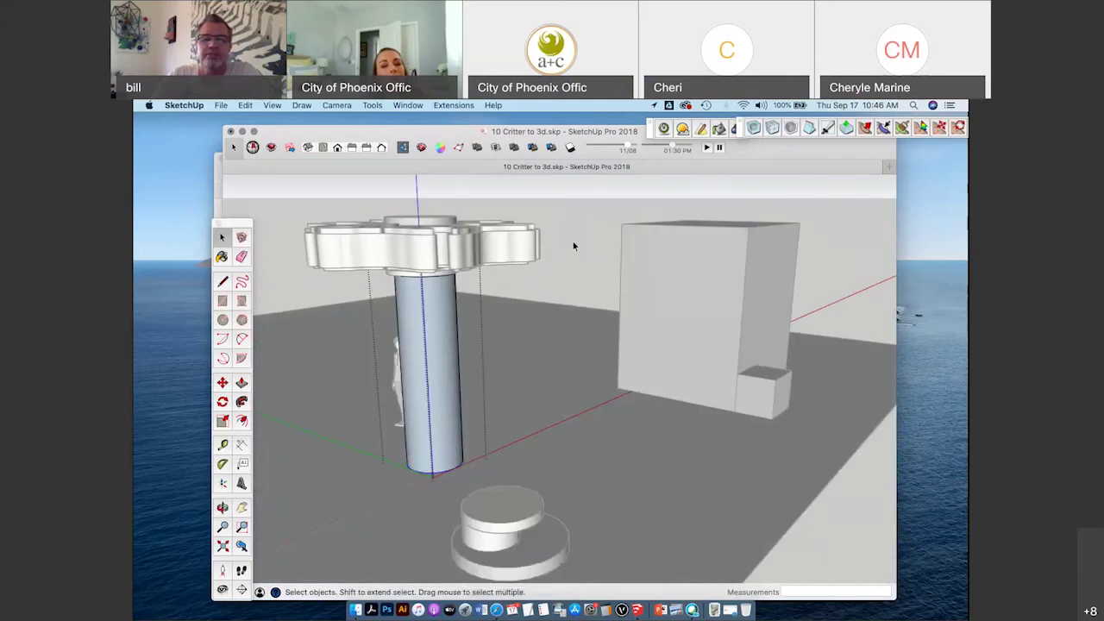
{"action": "left_click", "coordinate": [541, 347]}
{"action": "scroll", "coordinate": [541, 348], "scroll_direction": "down", "scroll_amount": 4}
{"action": "middle_click_drag", "start_coordinate": [545, 350], "coordinate": [518, 414]}
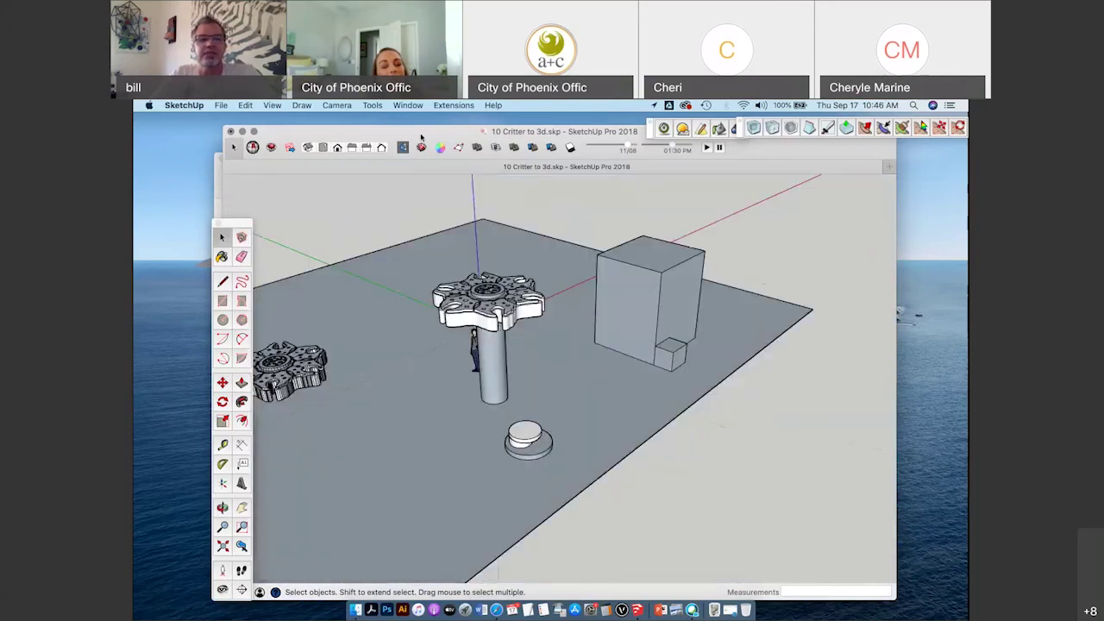
Close 10 Critter to 3d.skp without saving the changes.
{"action": "left_click_drag", "start_coordinate": [421, 138], "coordinate": [534, 170]}
{"action": "key", "text": "super+w"}
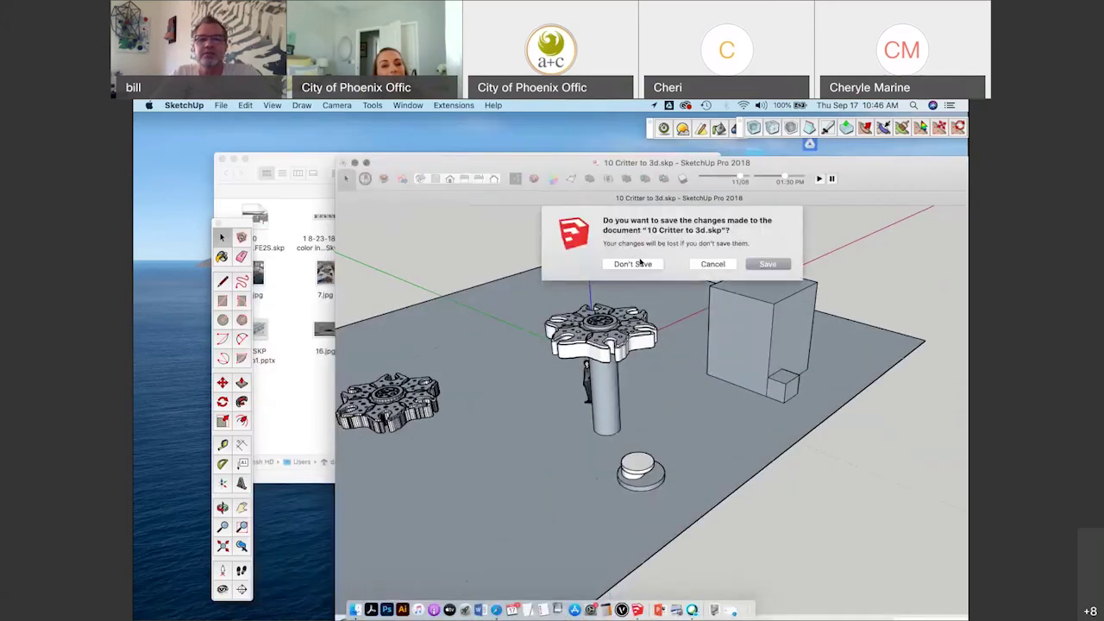
{"action": "left_click", "coordinate": [634, 261]}
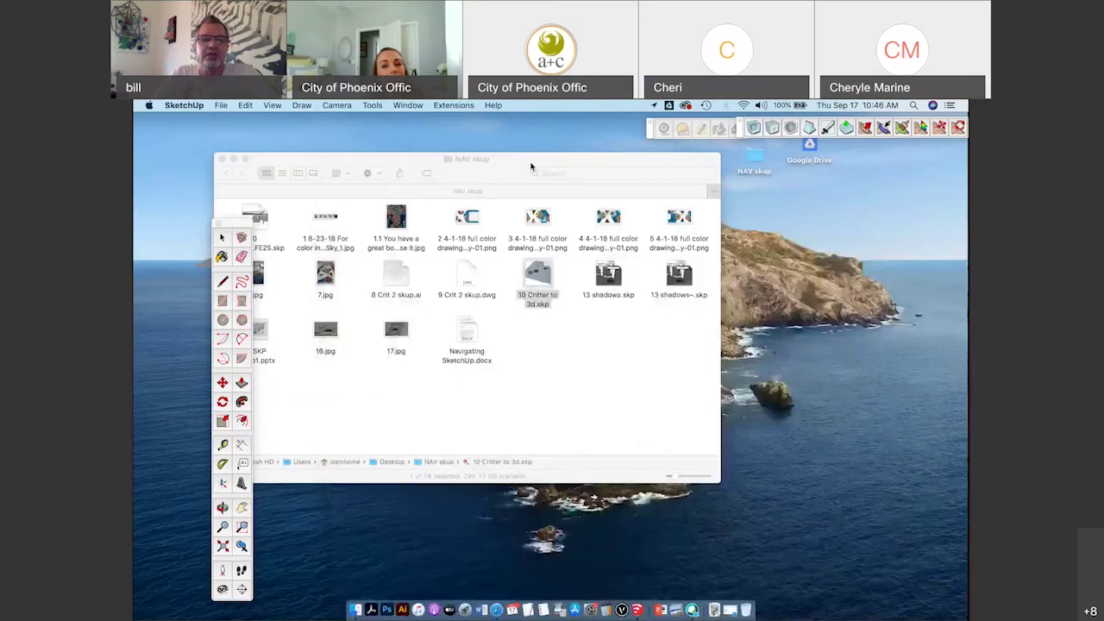
Open 13 shadows.skp from the NAV skup folder.
{"action": "left_click_drag", "start_coordinate": [533, 165], "coordinate": [576, 148]}
{"action": "left_click", "coordinate": [538, 370]}
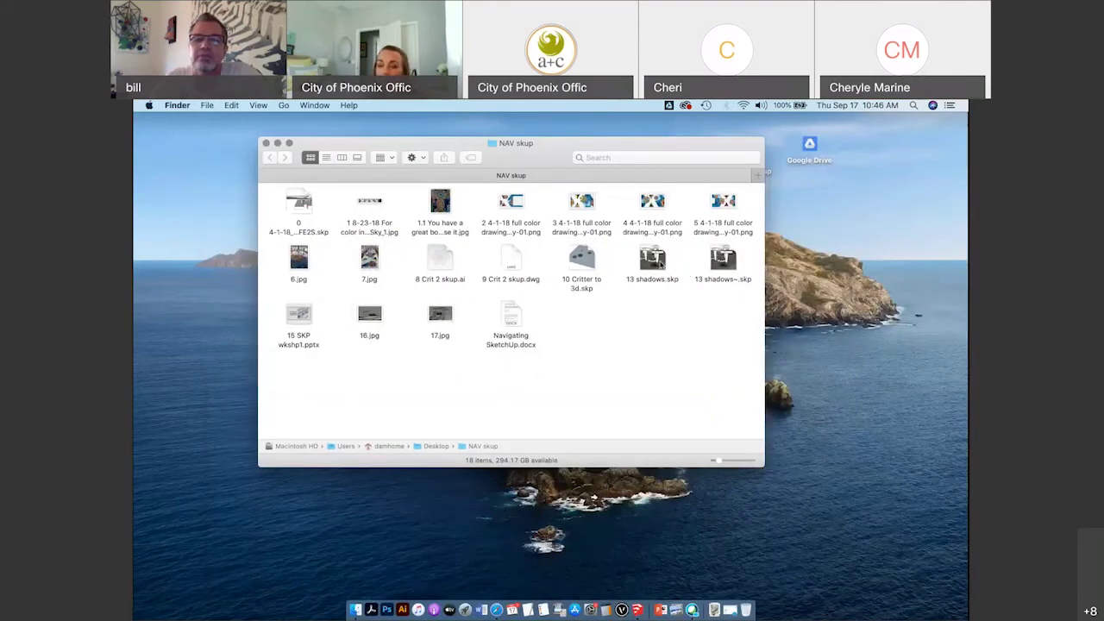
{"action": "double_click", "coordinate": [657, 261]}
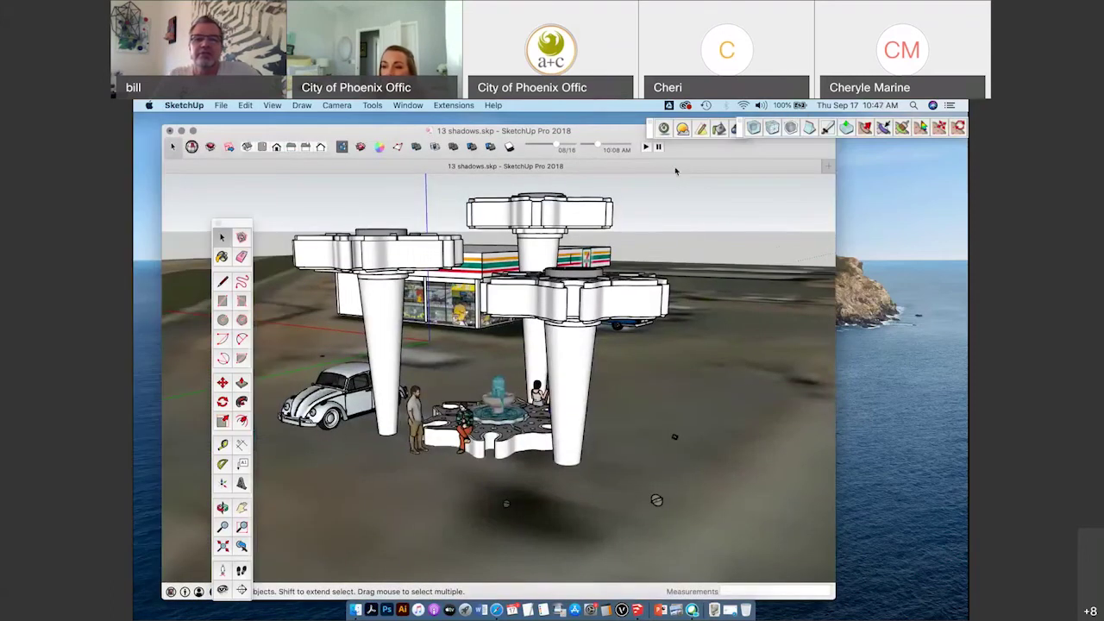
{"action": "left_click_drag", "start_coordinate": [676, 171], "coordinate": [700, 171]}
Examine the aerial site image, store and critter columns at the street corner from above.
{"action": "middle_click_drag", "start_coordinate": [719, 286], "coordinate": [626, 394]}
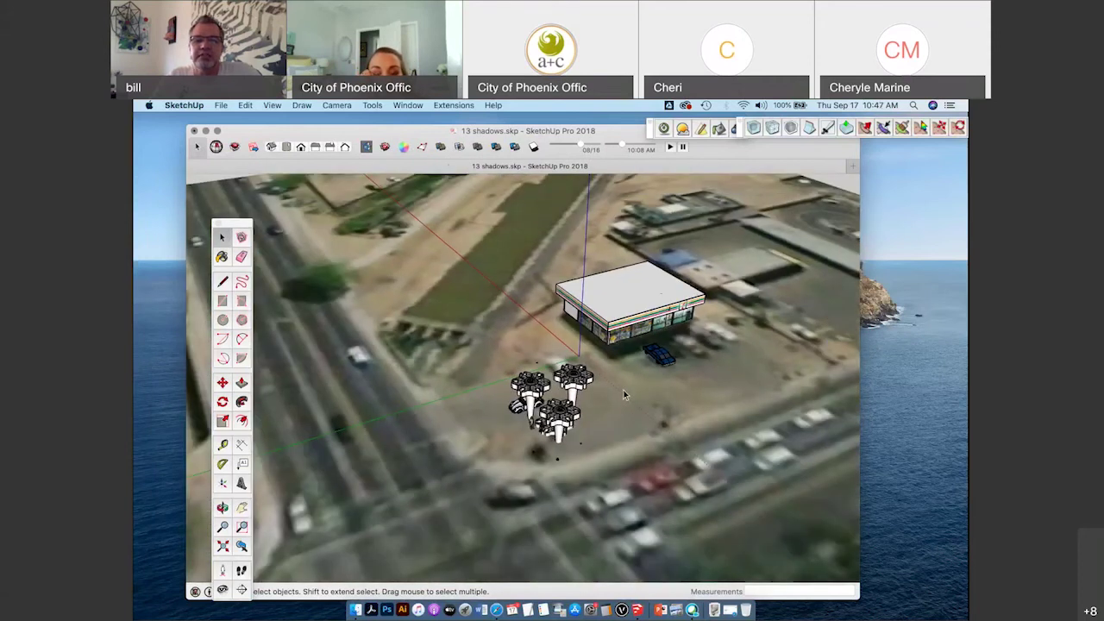
{"action": "middle_click_drag", "start_coordinate": [624, 395], "coordinate": [520, 381], "text": "shift"}
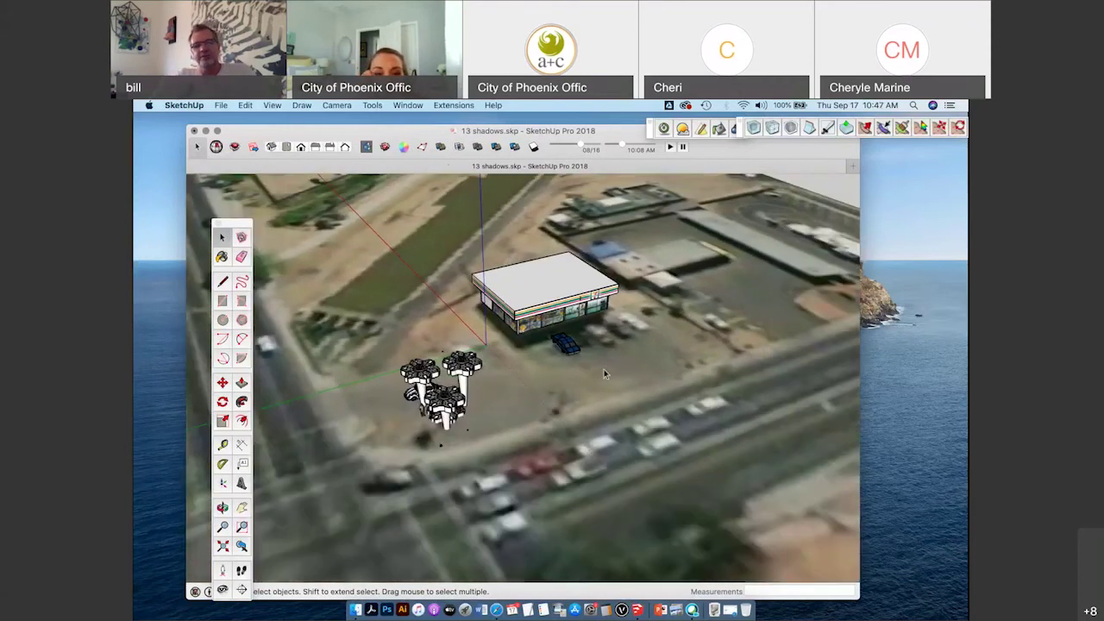
{"action": "scroll", "coordinate": [604, 369], "scroll_direction": "down", "scroll_amount": 1}
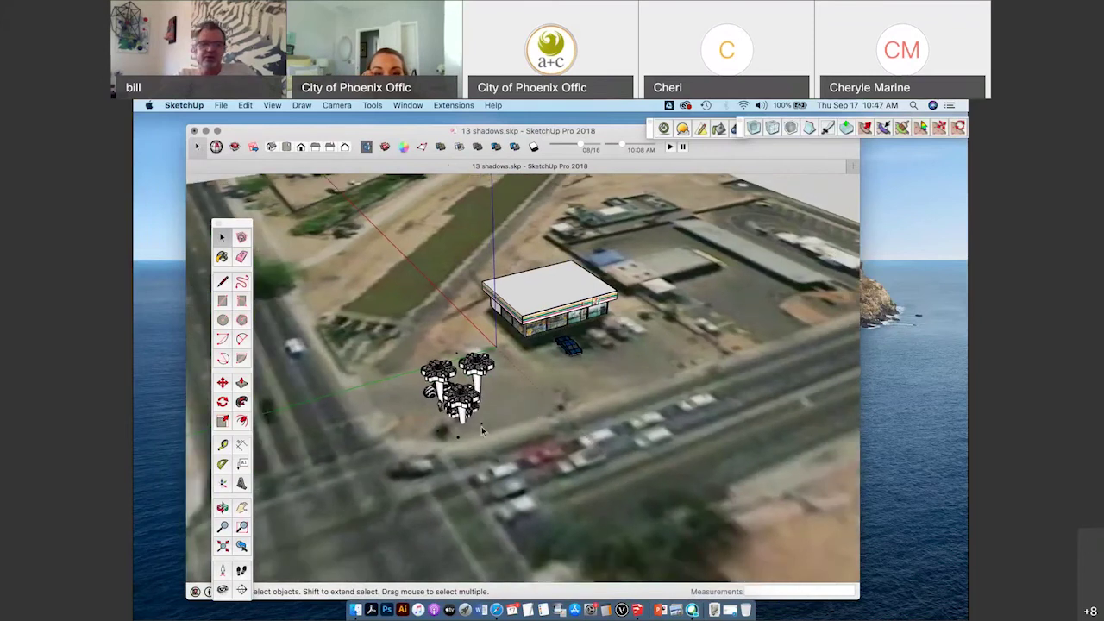
{"action": "left_click", "coordinate": [241, 511]}
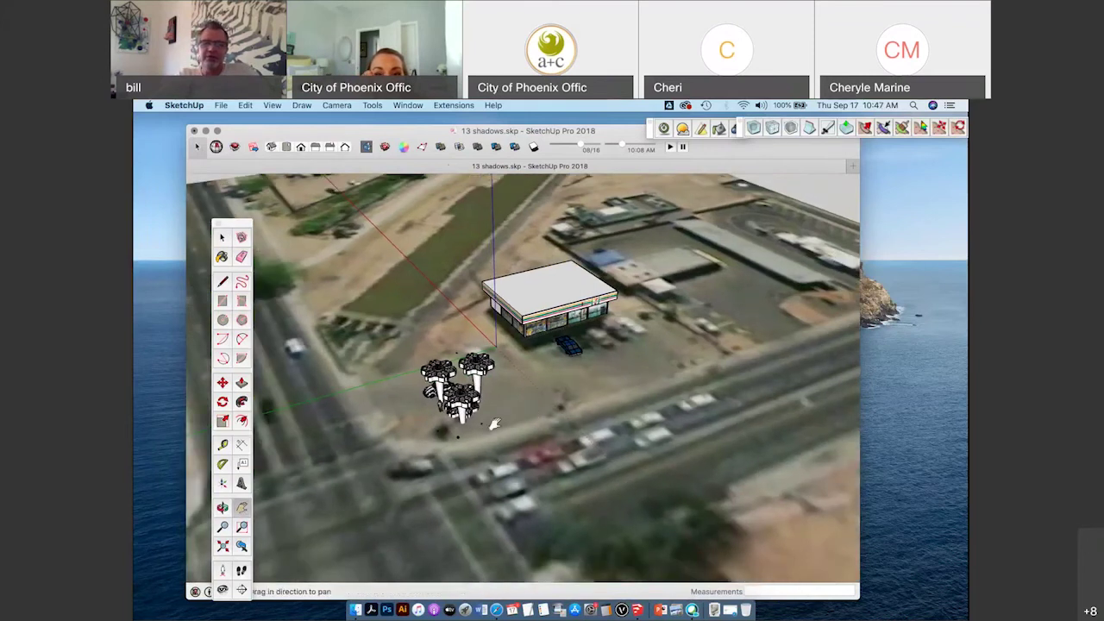
{"action": "middle_click_drag", "start_coordinate": [494, 424], "coordinate": [516, 326]}
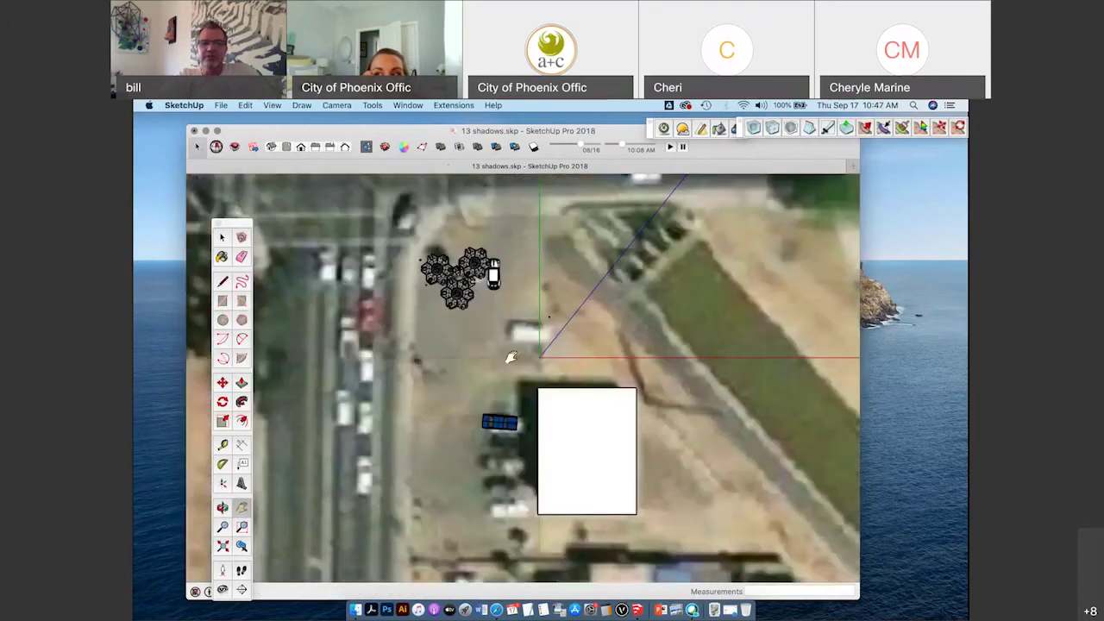
{"action": "middle_click_drag", "start_coordinate": [570, 358], "coordinate": [616, 372]}
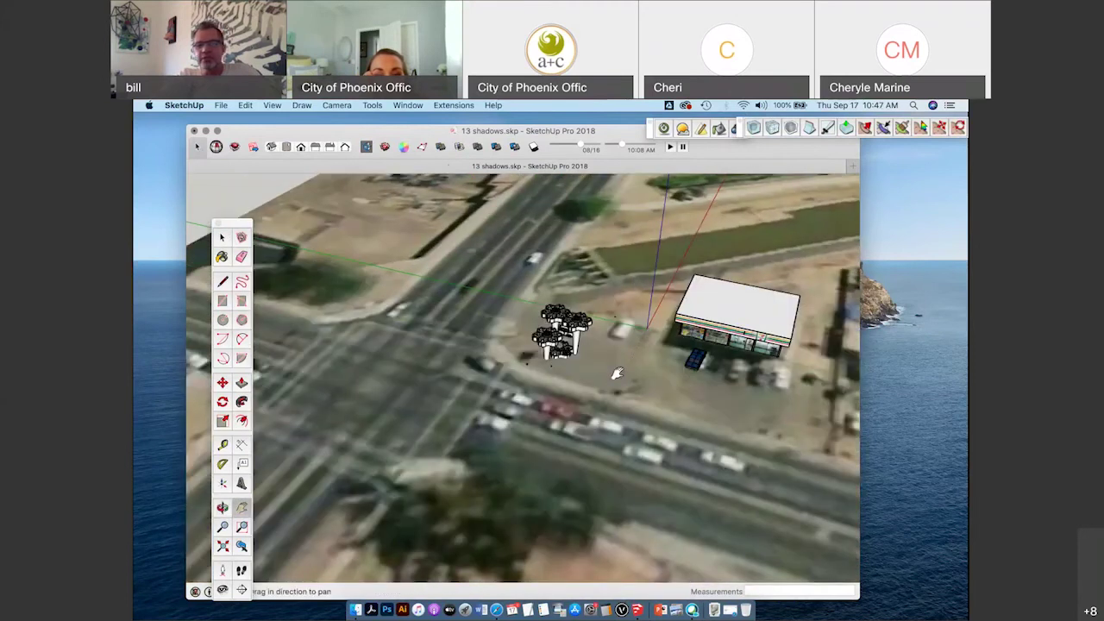
Examine the critter canopies, tapered columns and fountain seating with its people up close.
{"action": "scroll", "coordinate": [617, 373], "scroll_direction": "up", "scroll_amount": 2}
{"action": "scroll", "coordinate": [617, 373], "scroll_direction": "up", "scroll_amount": 3}
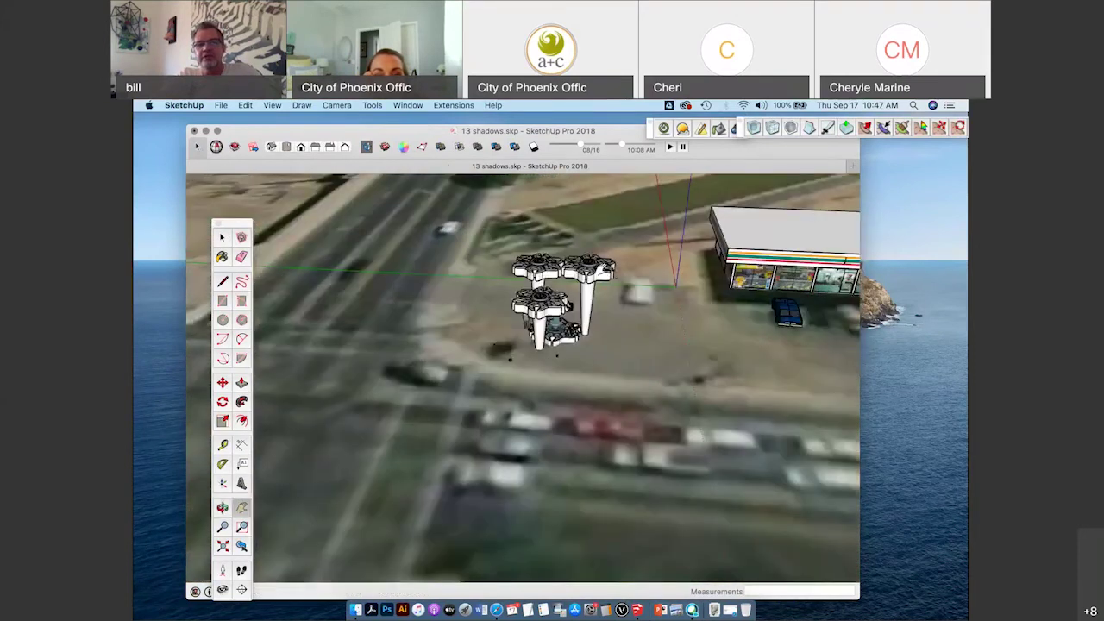
{"action": "scroll", "coordinate": [572, 305], "scroll_direction": "up", "scroll_amount": 3}
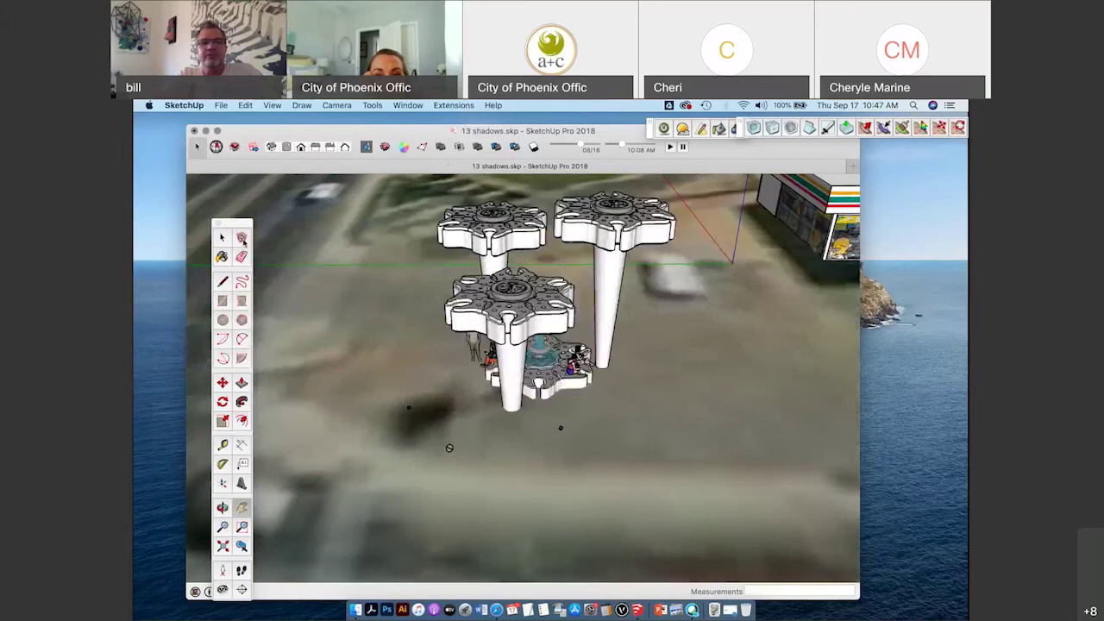
{"action": "middle_click_drag", "start_coordinate": [607, 344], "coordinate": [657, 288]}
{"action": "middle_click_drag", "start_coordinate": [554, 277], "coordinate": [554, 278], "text": "shift"}
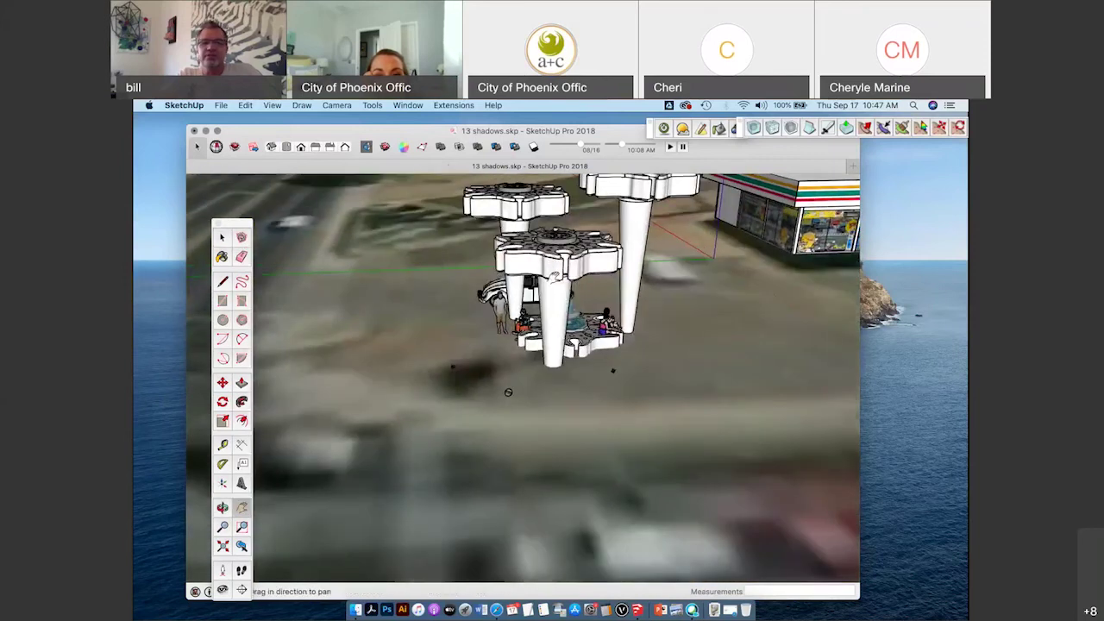
{"action": "mouse_move", "coordinate": [508, 393]}
{"action": "middle_mouse_down"}
{"action": "mouse_move", "coordinate": [526, 444]}
{"action": "mouse_move", "coordinate": [582, 499]}
{"action": "mouse_move", "coordinate": [648, 436]}
{"action": "mouse_move", "coordinate": [675, 463]}
{"action": "mouse_move", "coordinate": [802, 489]}
{"action": "mouse_move", "coordinate": [804, 456]}
{"action": "middle_mouse_up"}
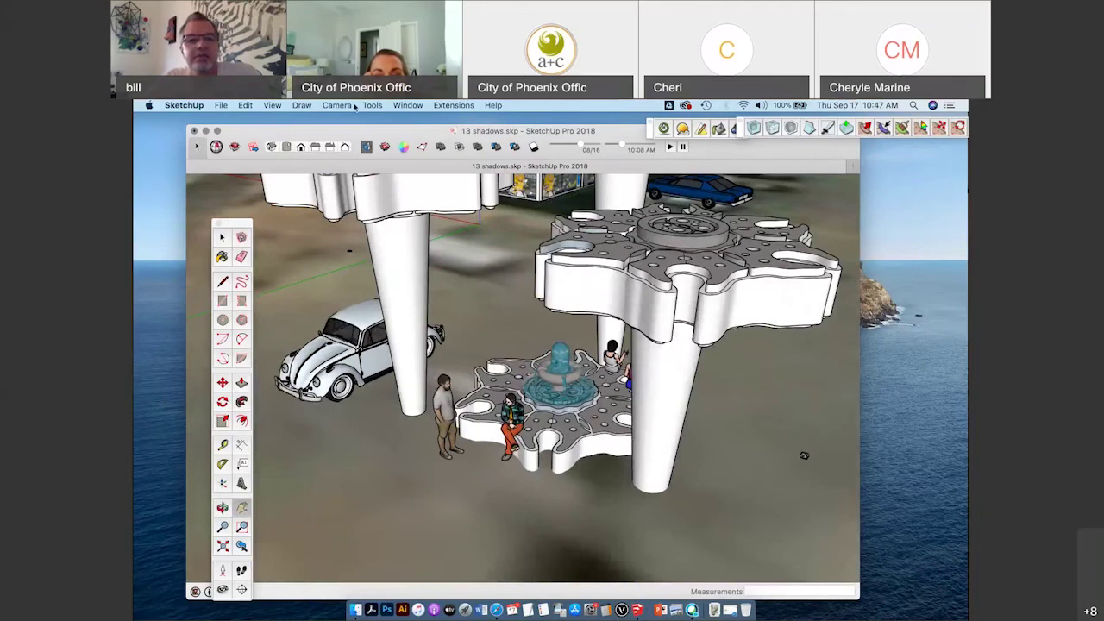
Search the 3D Warehouse for "public art", browse the offered models, and close the 3D Warehouse.
{"action": "left_click", "coordinate": [409, 105]}
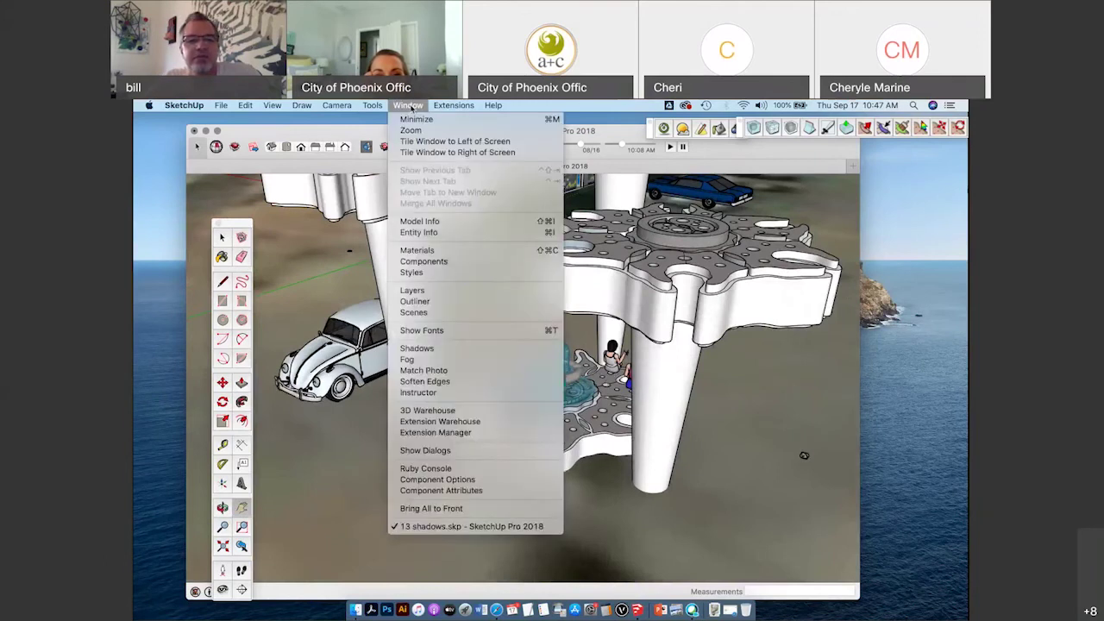
{"action": "left_click", "coordinate": [423, 410]}
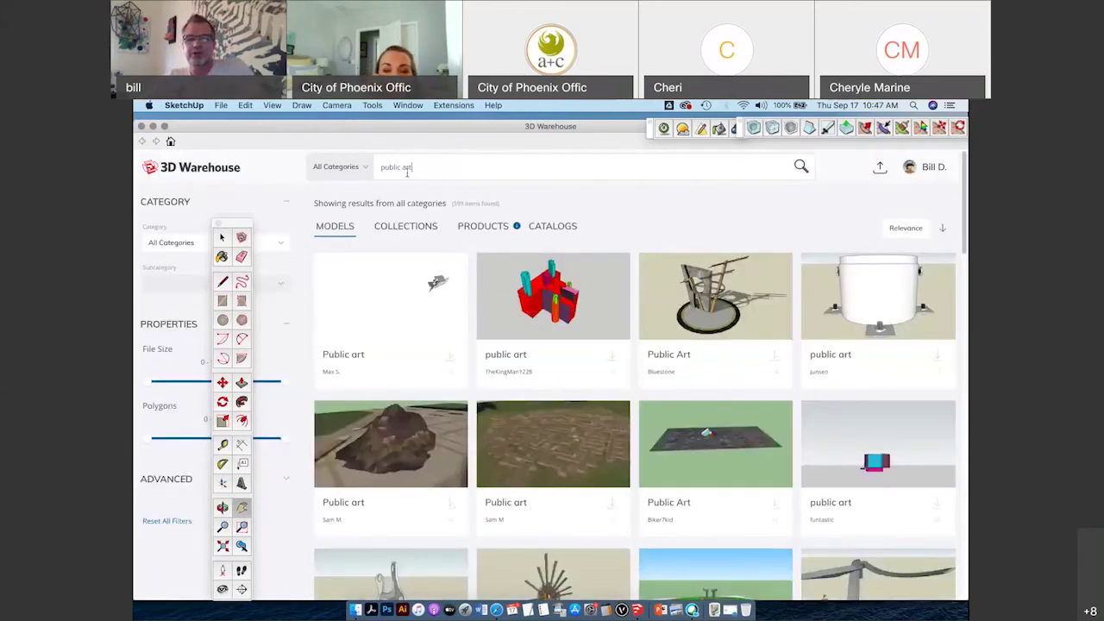
{"action": "scroll", "coordinate": [635, 333], "scroll_direction": "down", "scroll_amount": 6}
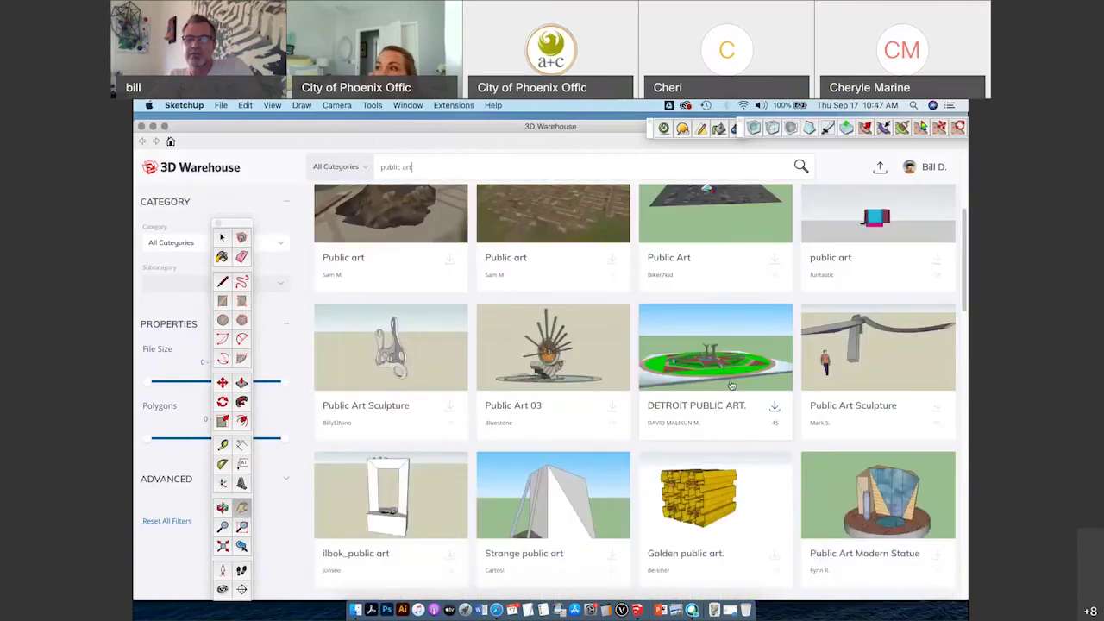
{"action": "scroll", "coordinate": [731, 386], "scroll_direction": "down", "scroll_amount": 4}
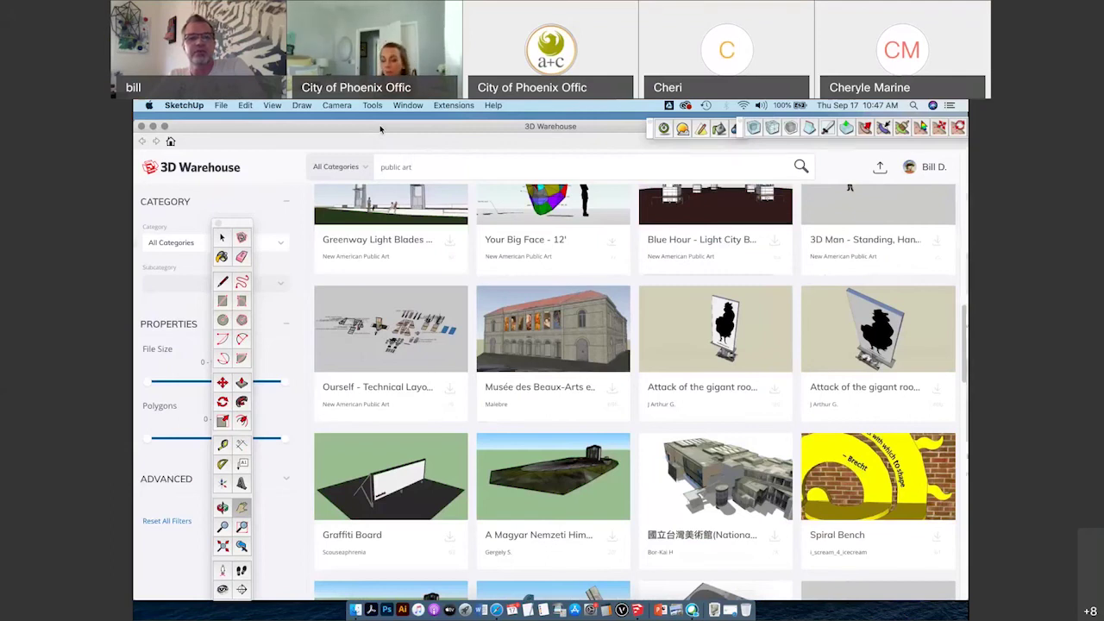
{"action": "left_click_drag", "start_coordinate": [380, 130], "coordinate": [530, 199]}
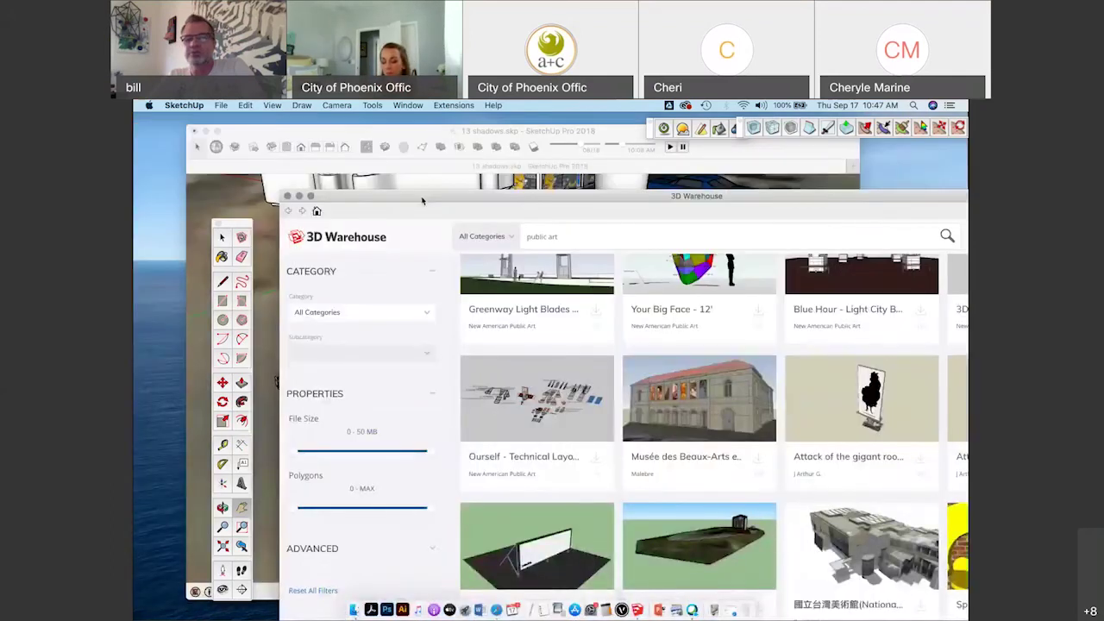
{"action": "left_click", "coordinate": [292, 197]}
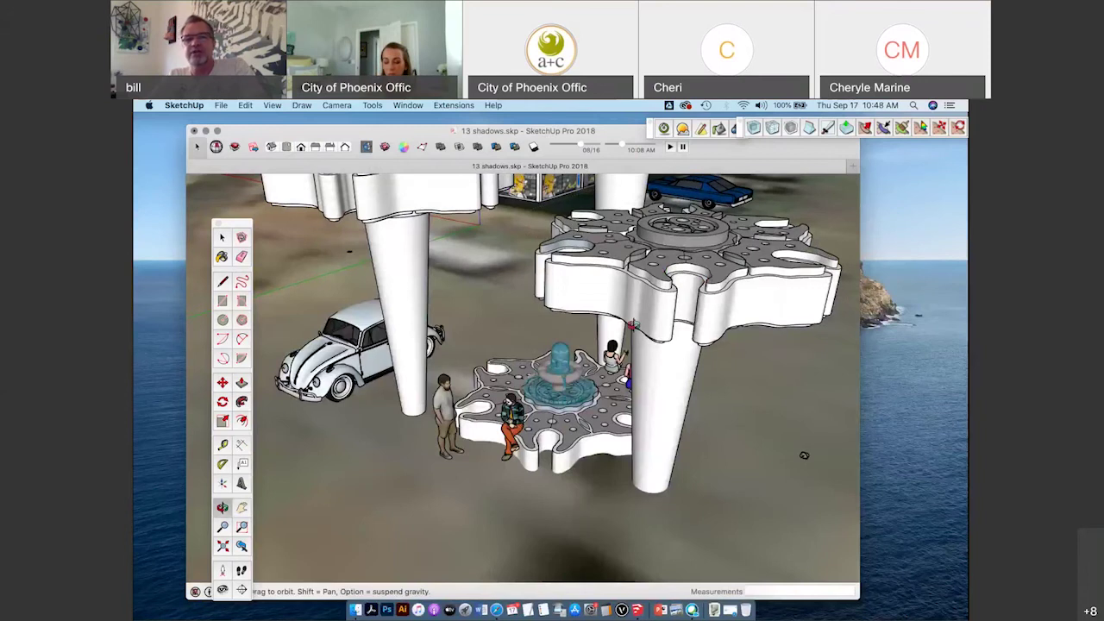
Examine the critter columns with the parked car, fountain seating and store from near ground level.
{"action": "left_click_drag", "start_coordinate": [633, 324], "coordinate": [446, 407]}
{"action": "middle_click_drag", "start_coordinate": [446, 407], "coordinate": [571, 357]}
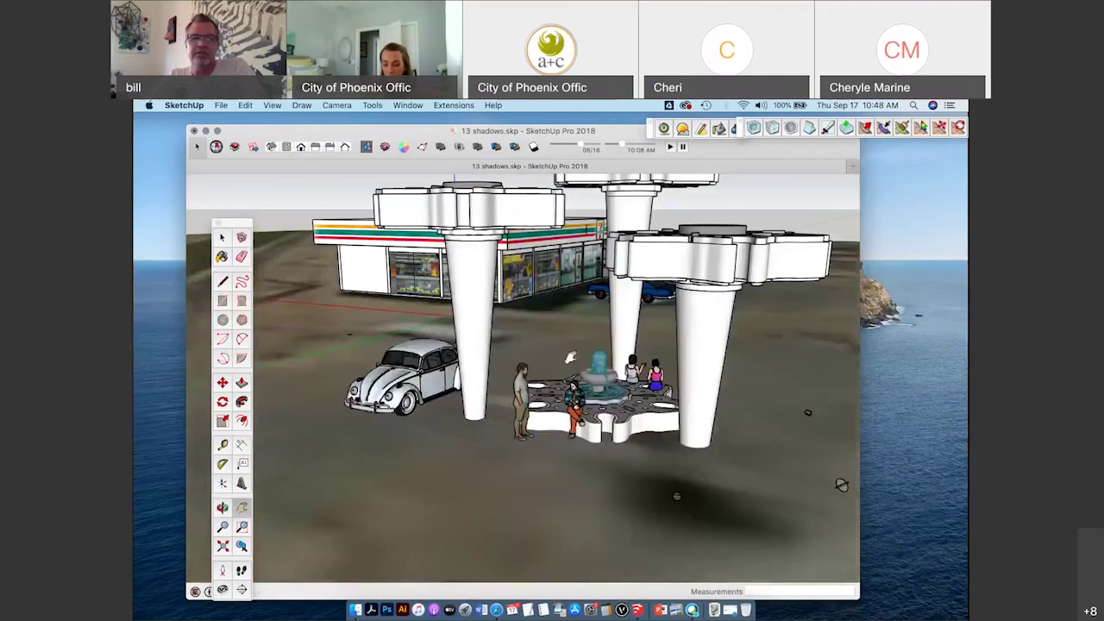
{"action": "middle_click_drag", "start_coordinate": [547, 292], "coordinate": [604, 297]}
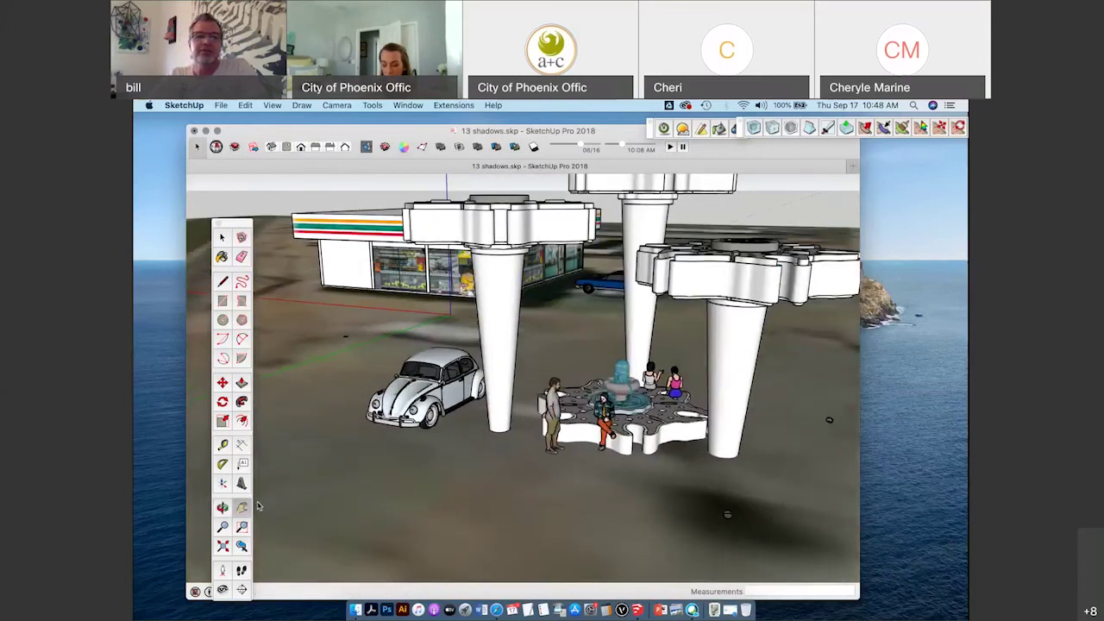
{"action": "left_click_drag", "start_coordinate": [627, 319], "coordinate": [520, 343]}
{"action": "scroll", "coordinate": [525, 347], "scroll_direction": "down", "scroll_amount": 4}
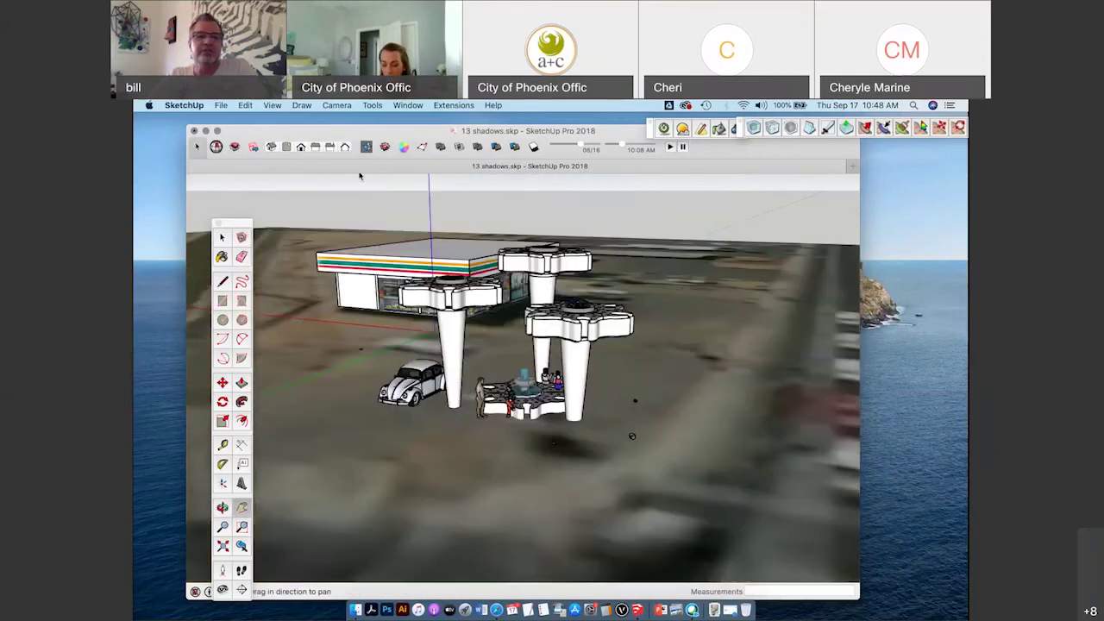
Switch to the top view and examine how the critter columns sit on the aerial site image.
{"action": "left_click", "coordinate": [289, 148]}
{"action": "left_click_drag", "start_coordinate": [430, 344], "coordinate": [547, 422]}
{"action": "scroll", "coordinate": [498, 366], "scroll_direction": "down", "scroll_amount": 3}
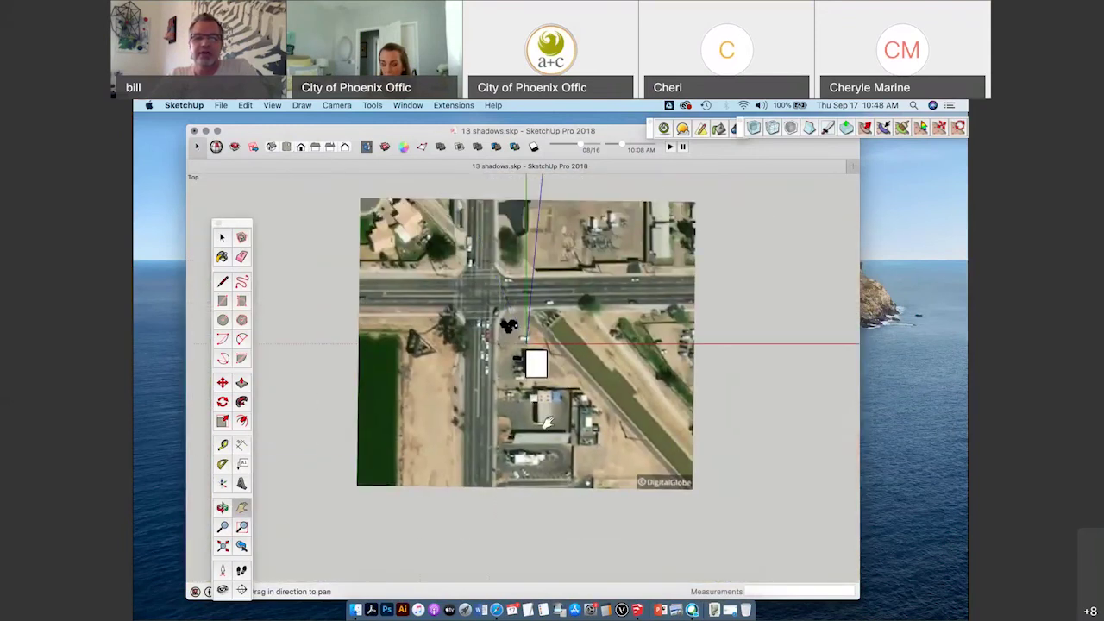
{"action": "scroll", "coordinate": [531, 347], "scroll_direction": "up", "scroll_amount": 2}
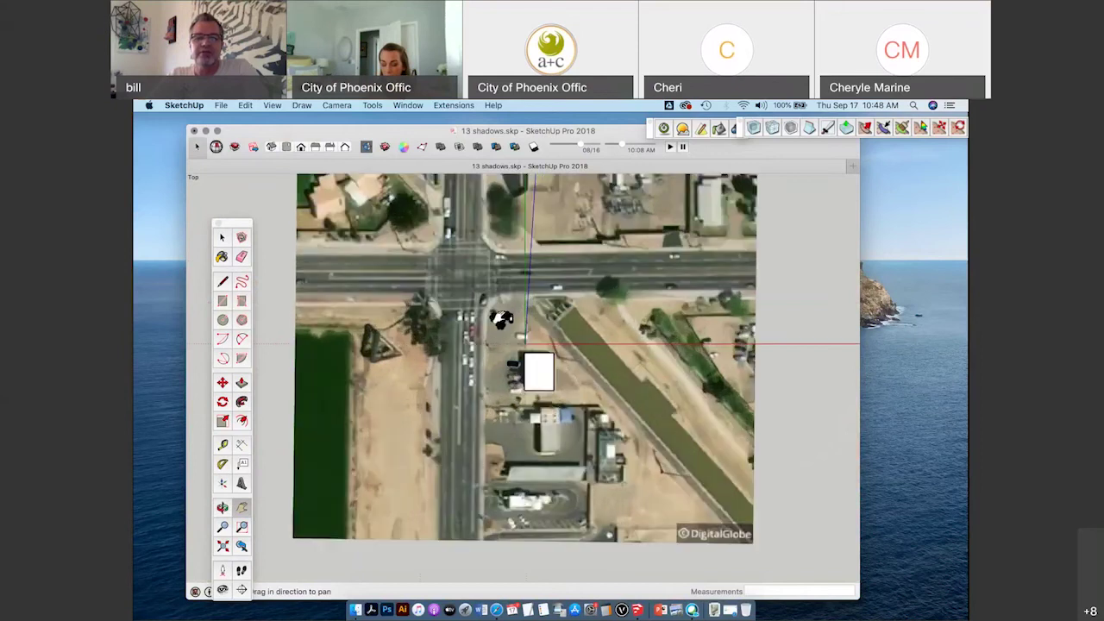
{"action": "scroll", "coordinate": [501, 320], "scroll_direction": "up", "scroll_amount": 4}
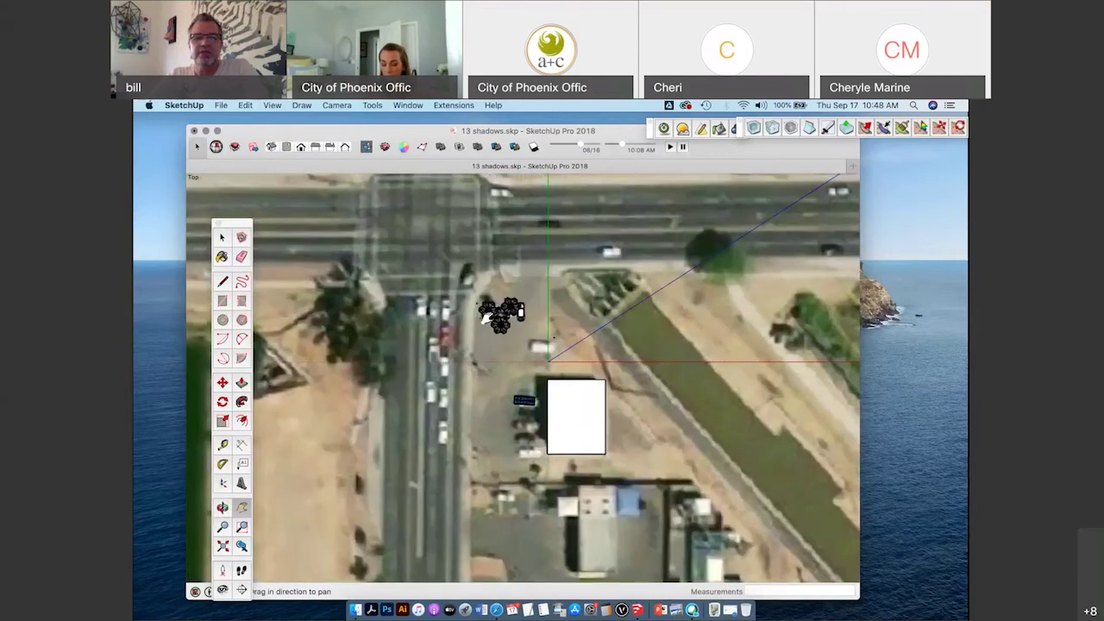
{"action": "scroll", "coordinate": [502, 318], "scroll_direction": "up", "scroll_amount": 1}
Inspect the critter columns' placement beside the intersection and store from an oblique aerial viewpoint.
{"action": "key", "text": "o"}
{"action": "middle_click_drag", "start_coordinate": [556, 293], "coordinate": [655, 312]}
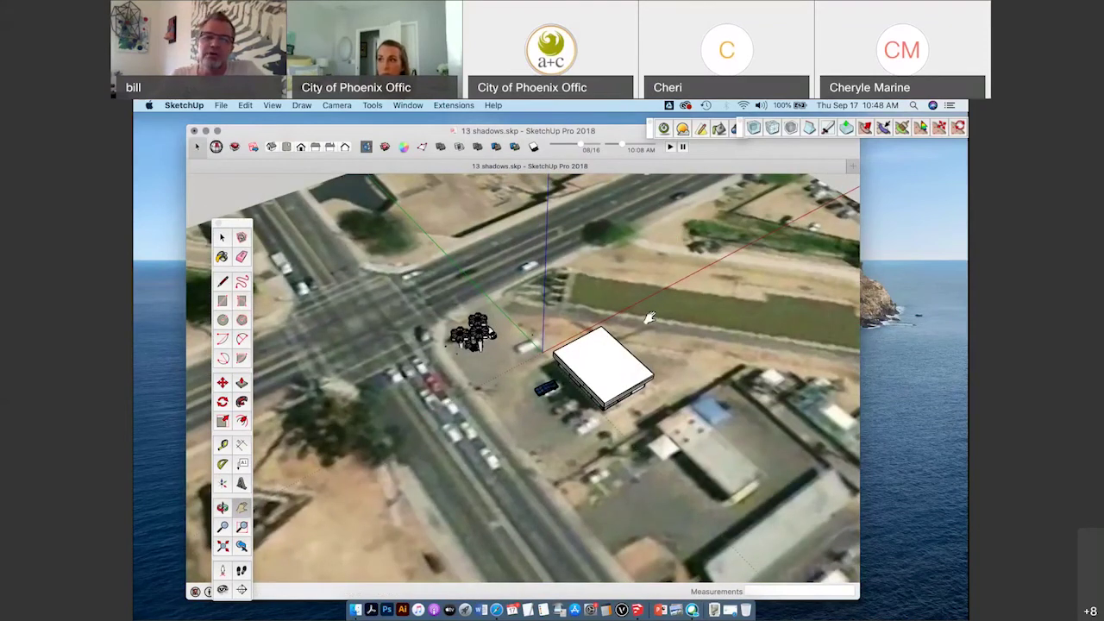
{"action": "key", "text": "o"}
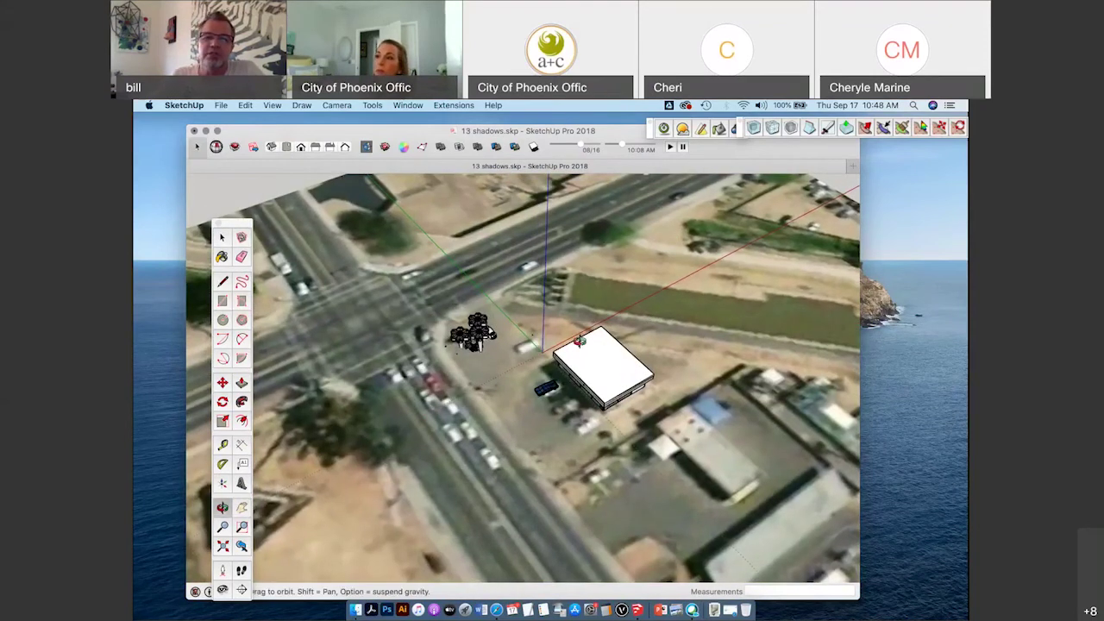
{"action": "left_click_drag", "start_coordinate": [580, 341], "coordinate": [618, 326]}
{"action": "key", "text": "h"}
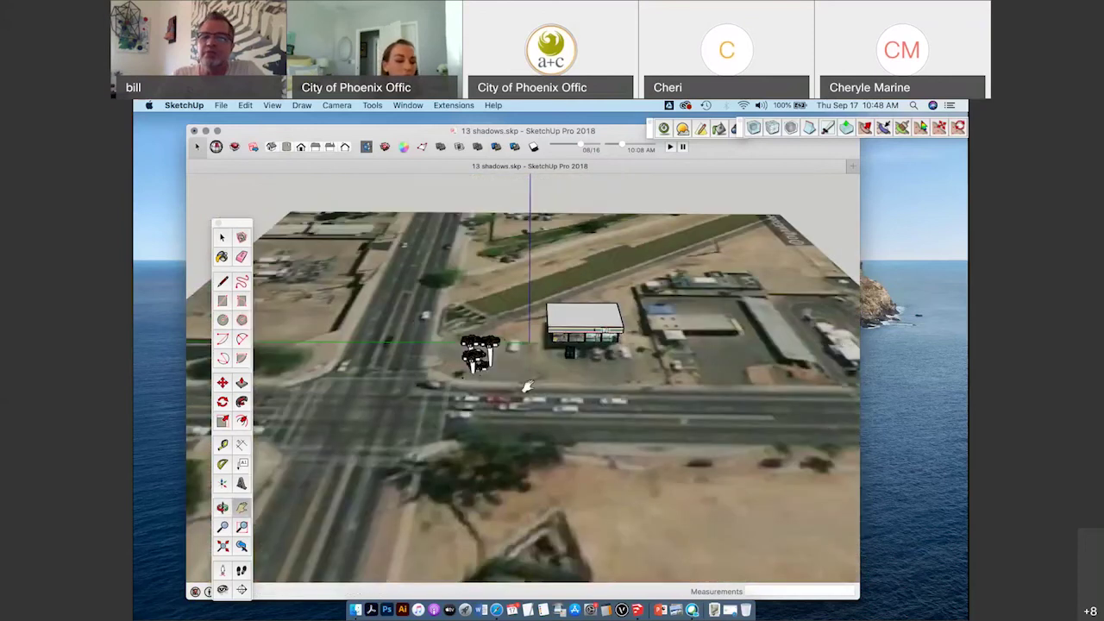